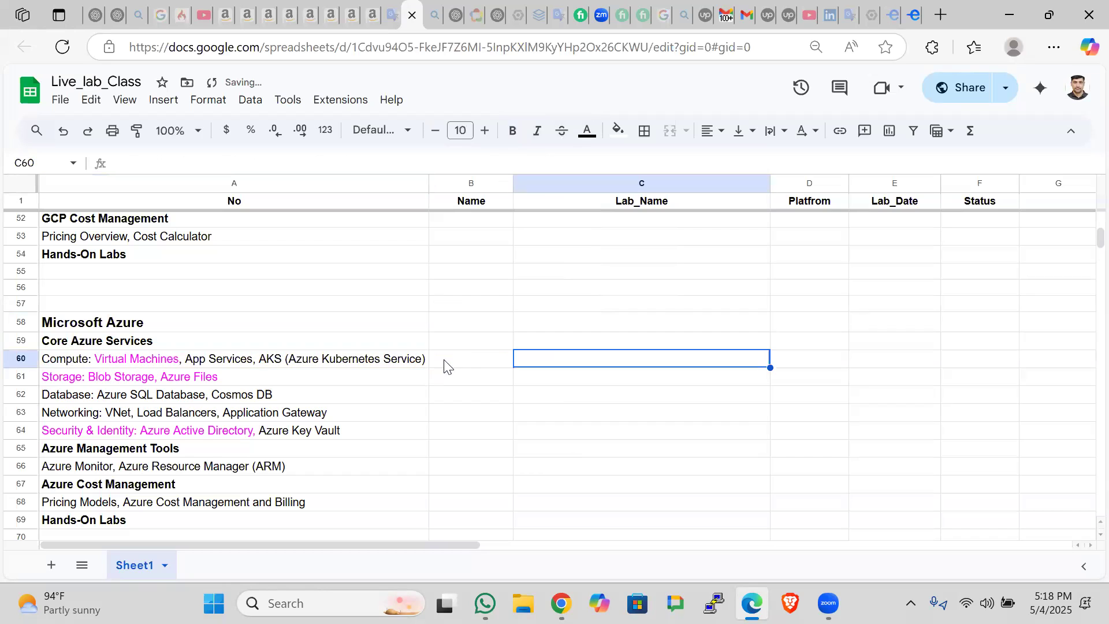
Try colouring the Virtual Machines text and A60 cell yellow, then undo the fill
double_click(116, 359)
left_click_drag(95, 360, 182, 359)
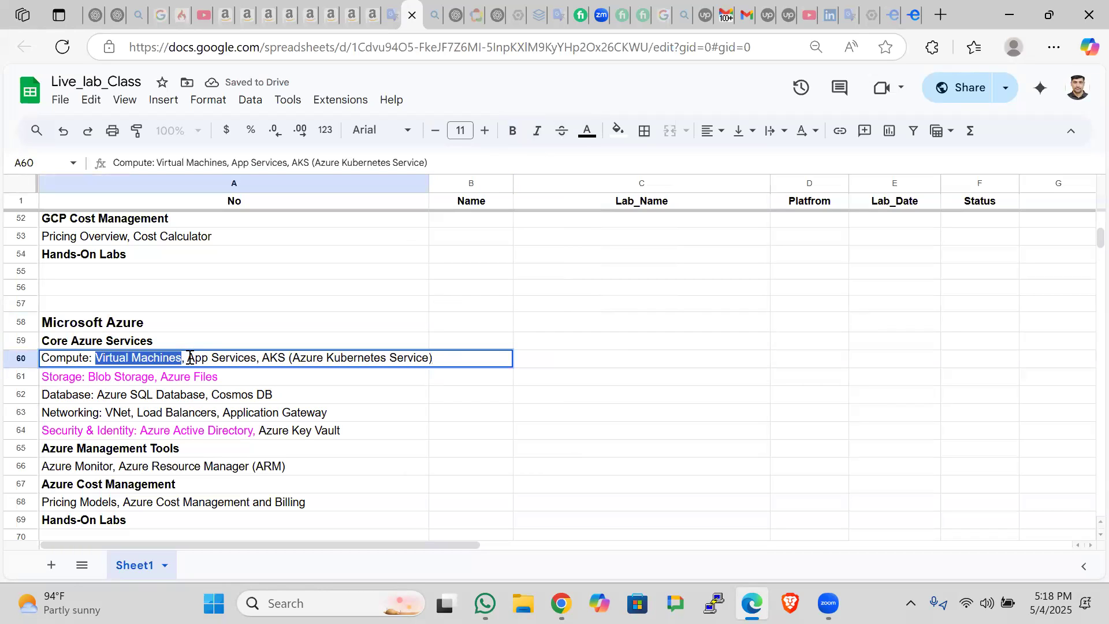
left_click(587, 131)
left_click(641, 203)
left_click(587, 130)
left_click(622, 164)
left_click(618, 132)
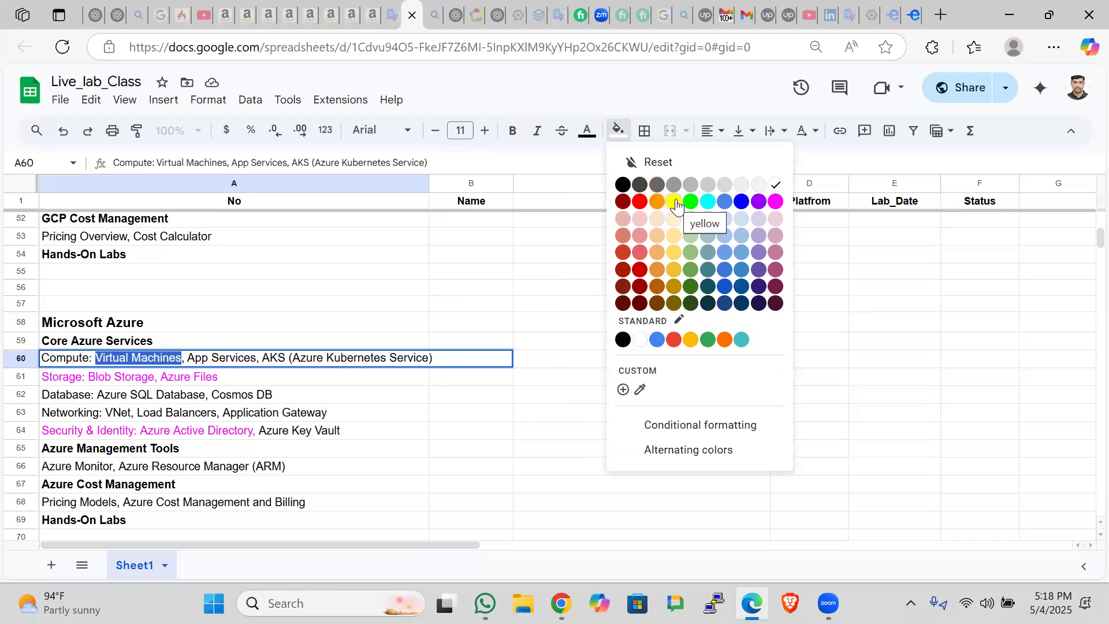
left_click(666, 207)
left_click(520, 308)
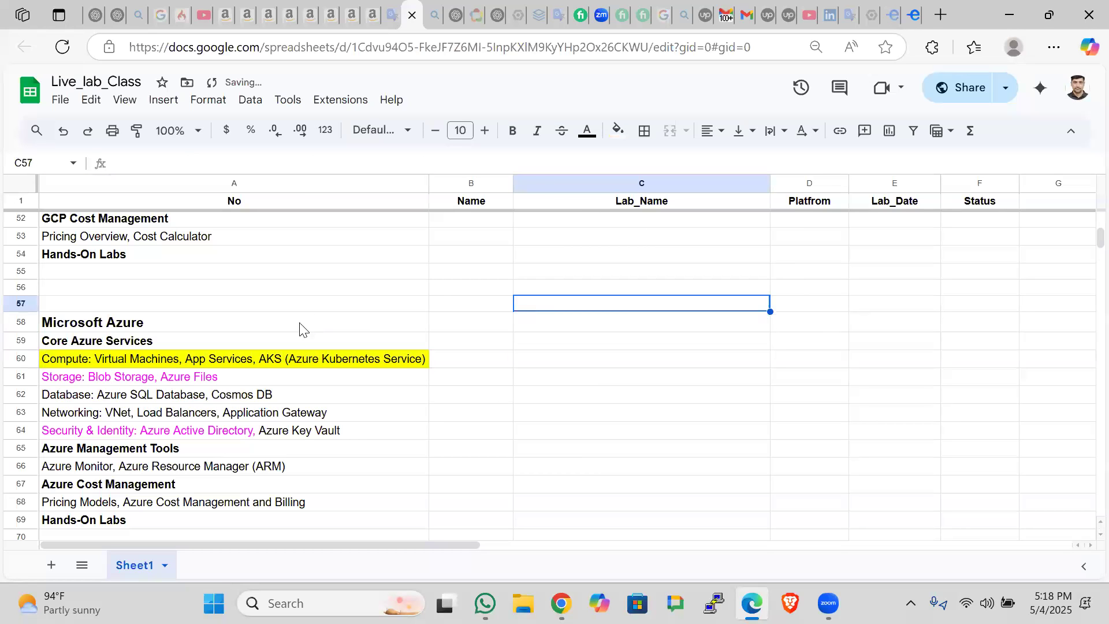
key("ctrl+z")
Try yellow text colour on Virtual Machines in A60 again, then undo it
double_click(101, 359)
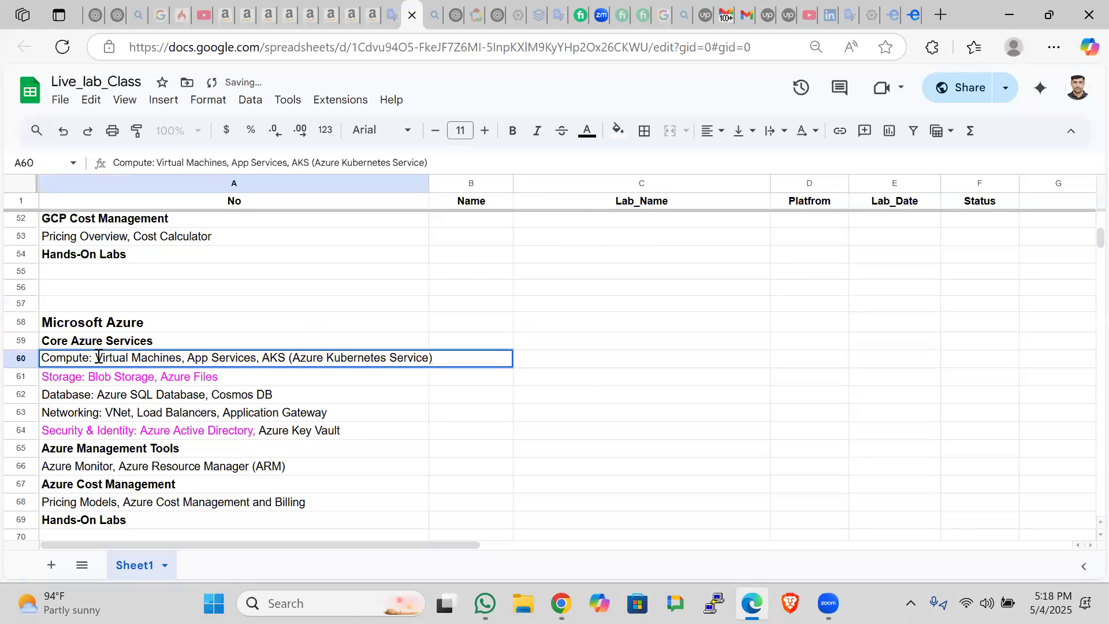
left_click_drag(157, 357, 182, 358)
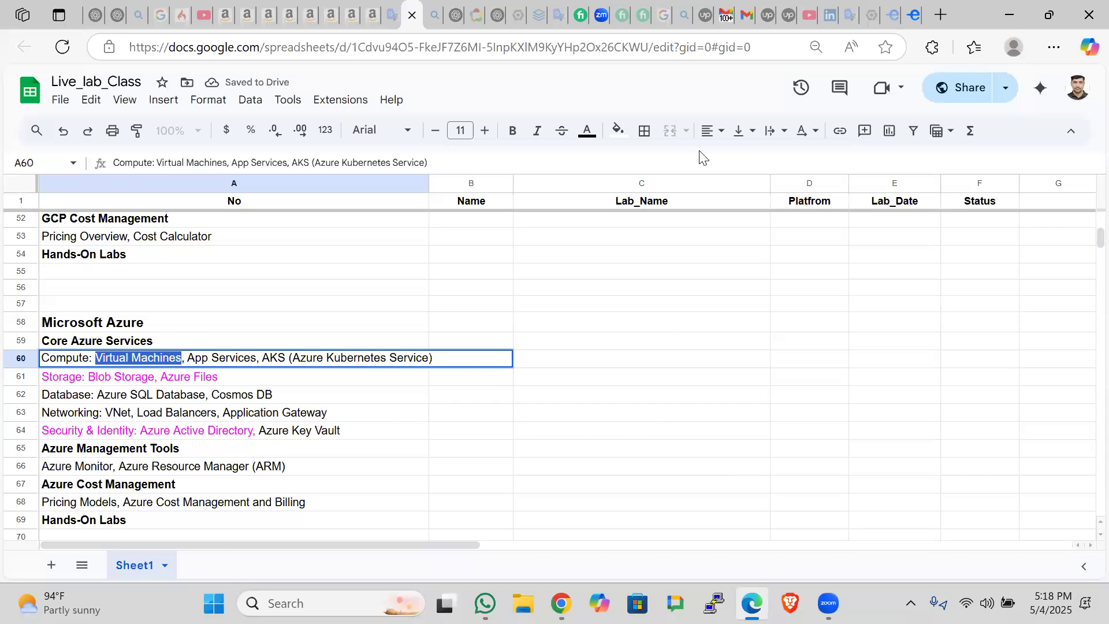
left_click(614, 133)
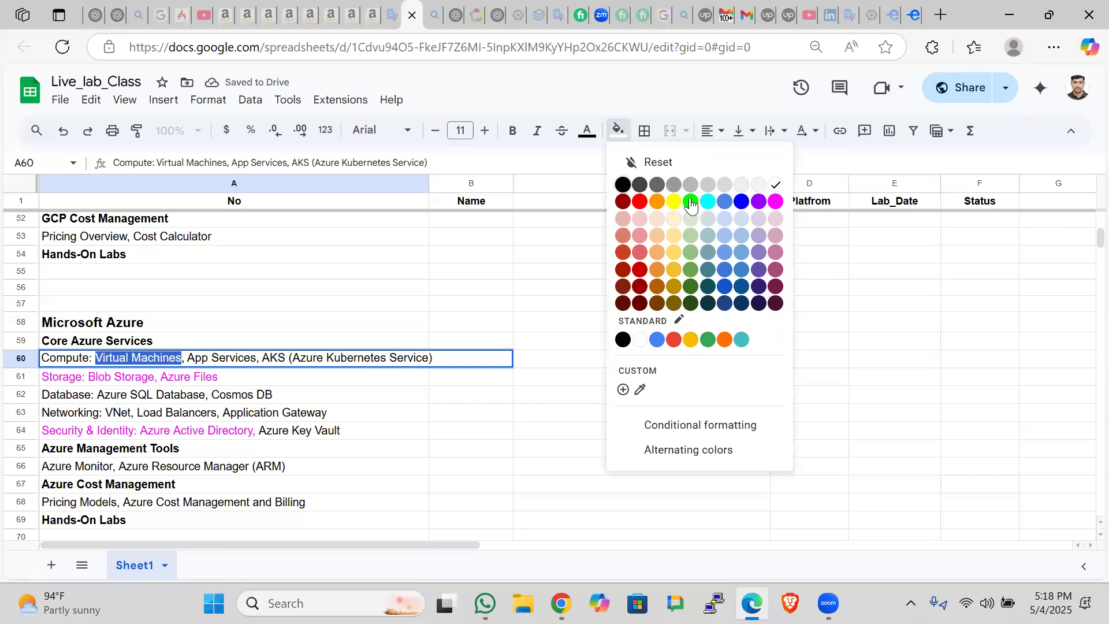
left_click(584, 133)
left_click(642, 201)
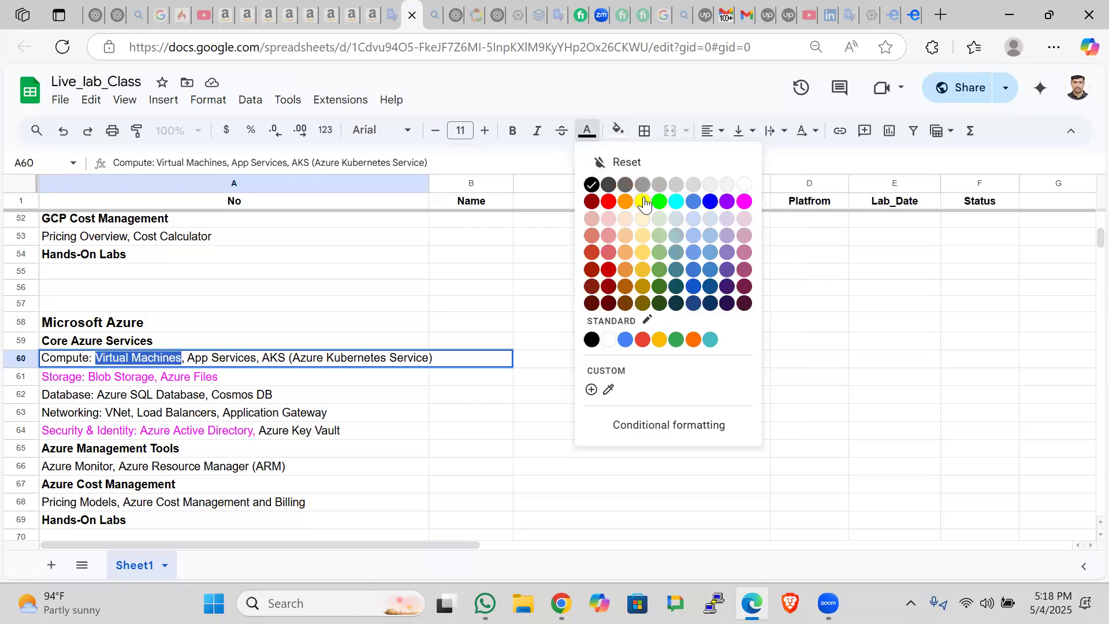
left_click(437, 315)
key("ctrl+z")
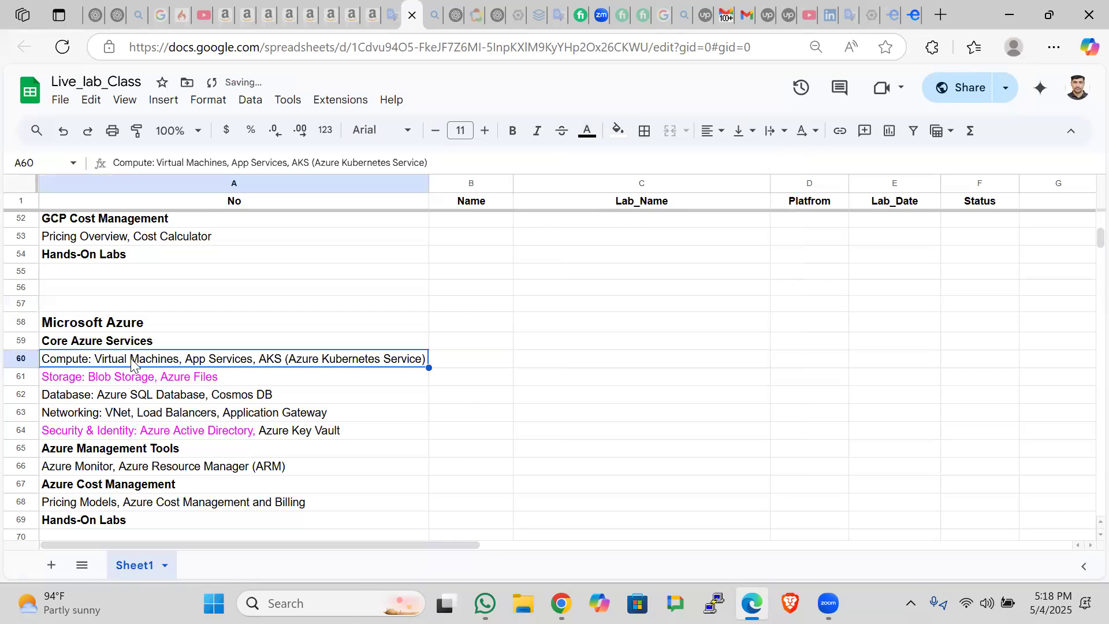
double_click(132, 359)
double_click(133, 358)
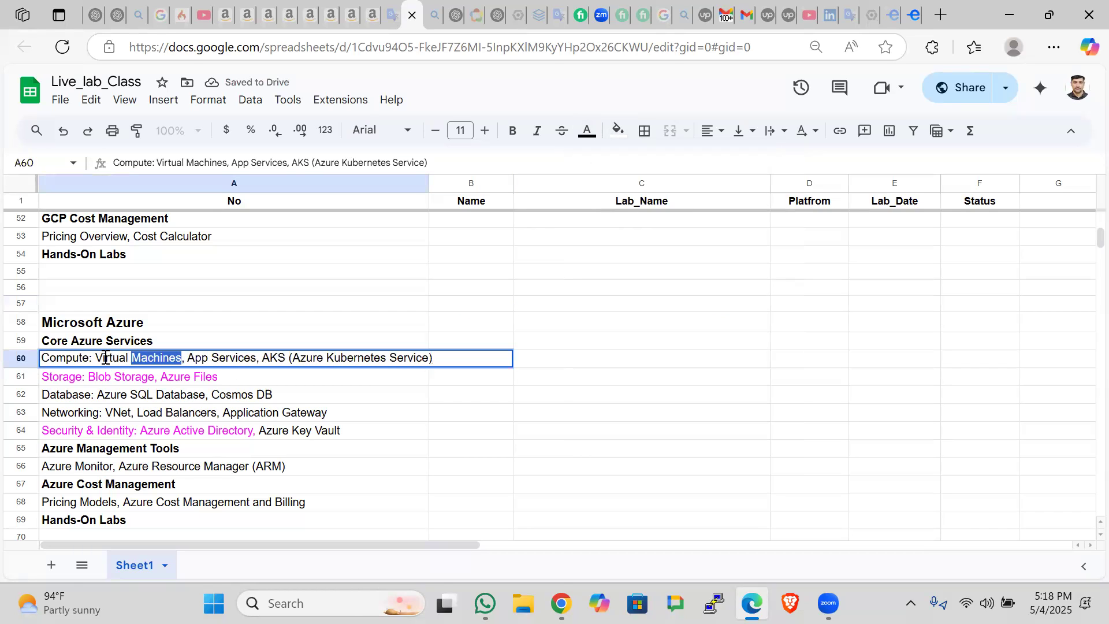
left_click(447, 327)
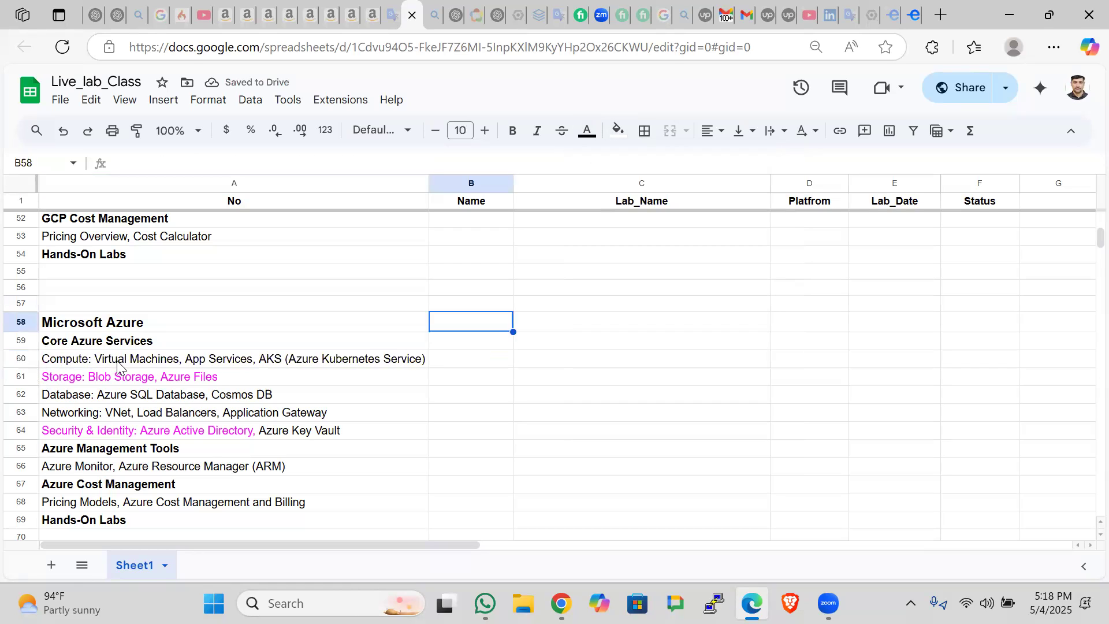
Copy the words Virtual Machines from A60 and paste them into B60
left_click(104, 356)
double_click(104, 357)
left_click_drag(101, 358, 179, 358)
left_click(98, 357)
left_click_drag(95, 357, 181, 357)
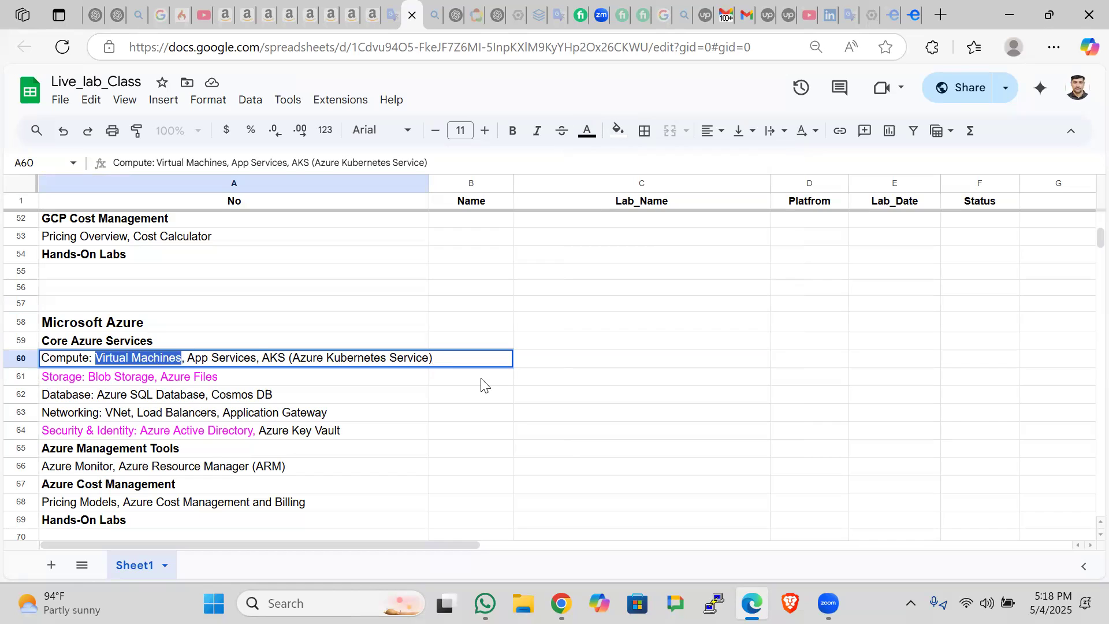
key("ctrl+c")
left_click(576, 368)
left_click(441, 365)
key("ctrl+v")
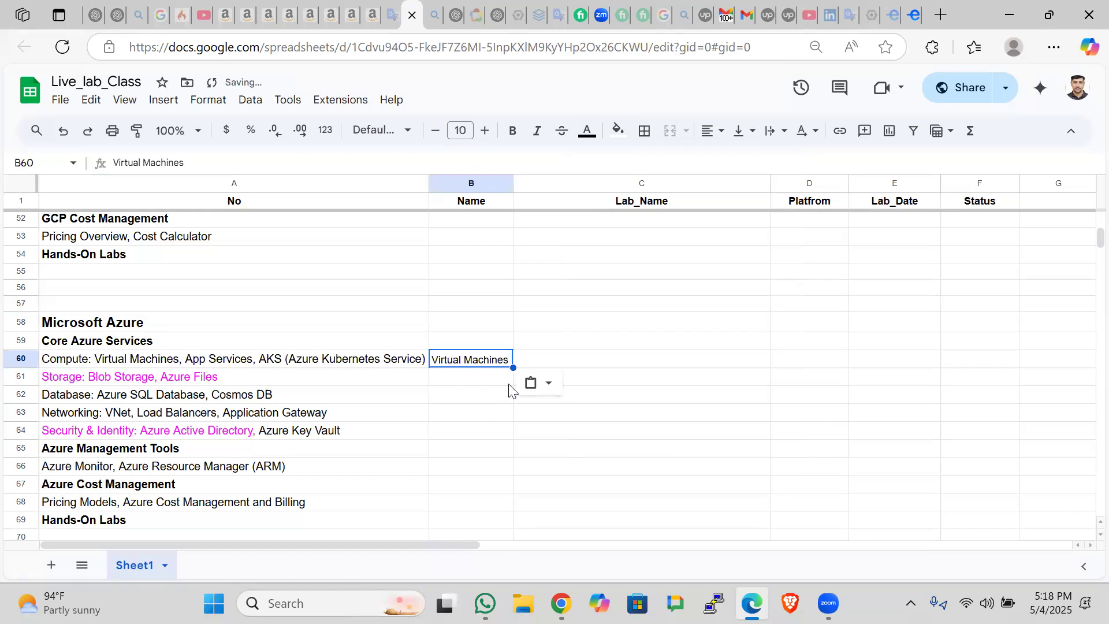
Move Virtual Machines from B60 into C60 under Lab_Name
left_click(481, 396)
left_click(475, 377)
left_click(474, 363)
key("ctrl+c")
left_click(559, 366)
key("ctrl+v")
Extend C60 to read 'Virtual Machines (Linux server start) Azure & AWS'
double_click(608, 364)
type("(Linux")
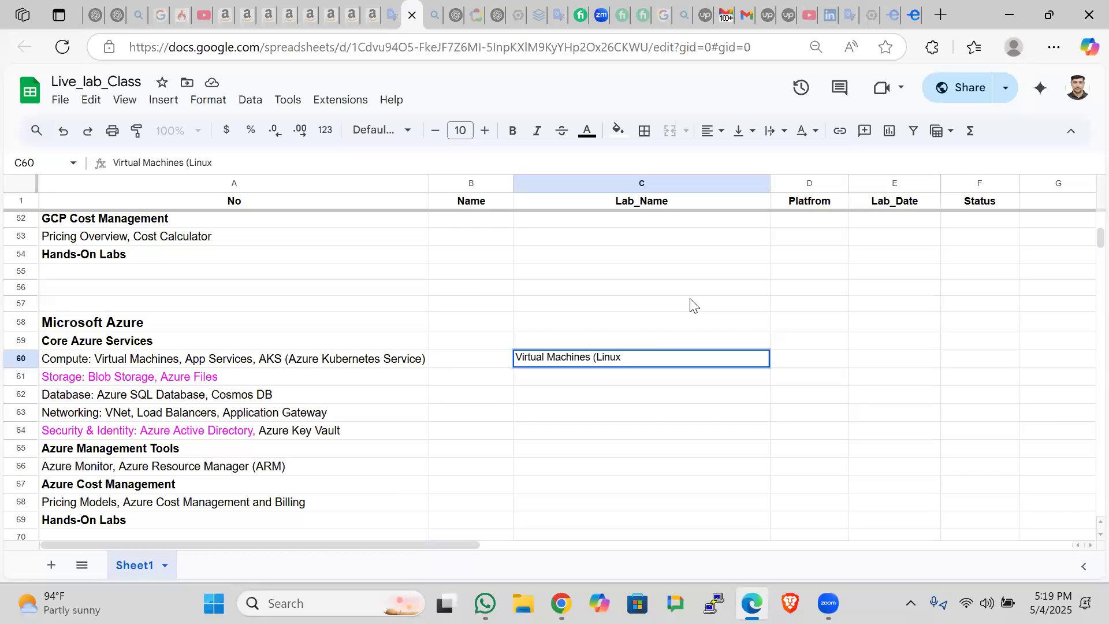
type(" start")
key("Left")
key("Left")
key("Left")
key("Left")
type("server start")
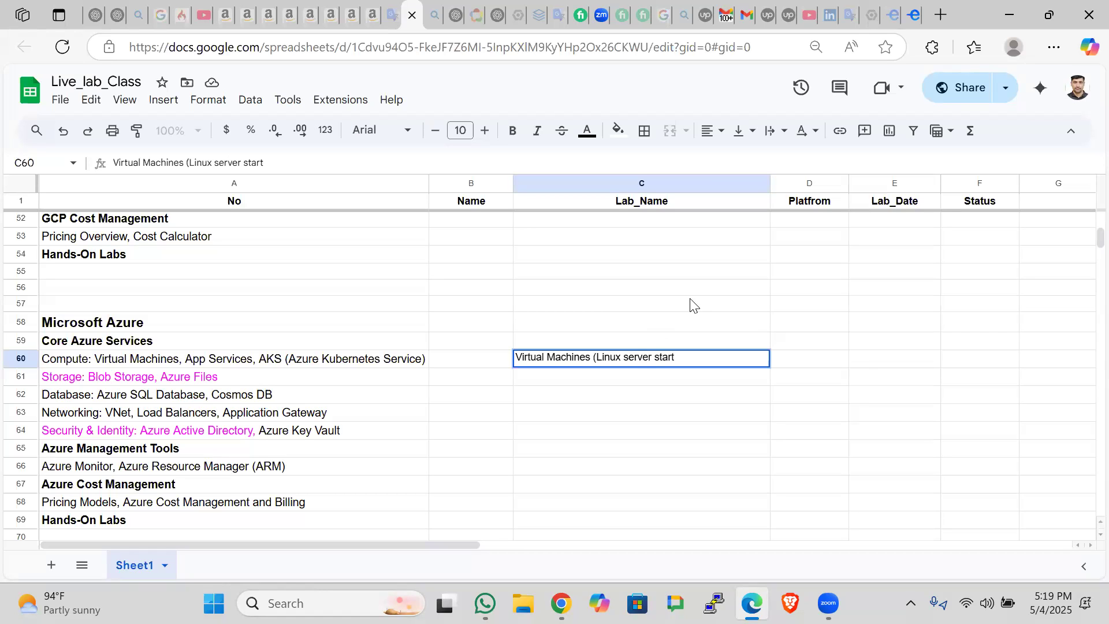
type(") Azure & AWS")
key("Return")
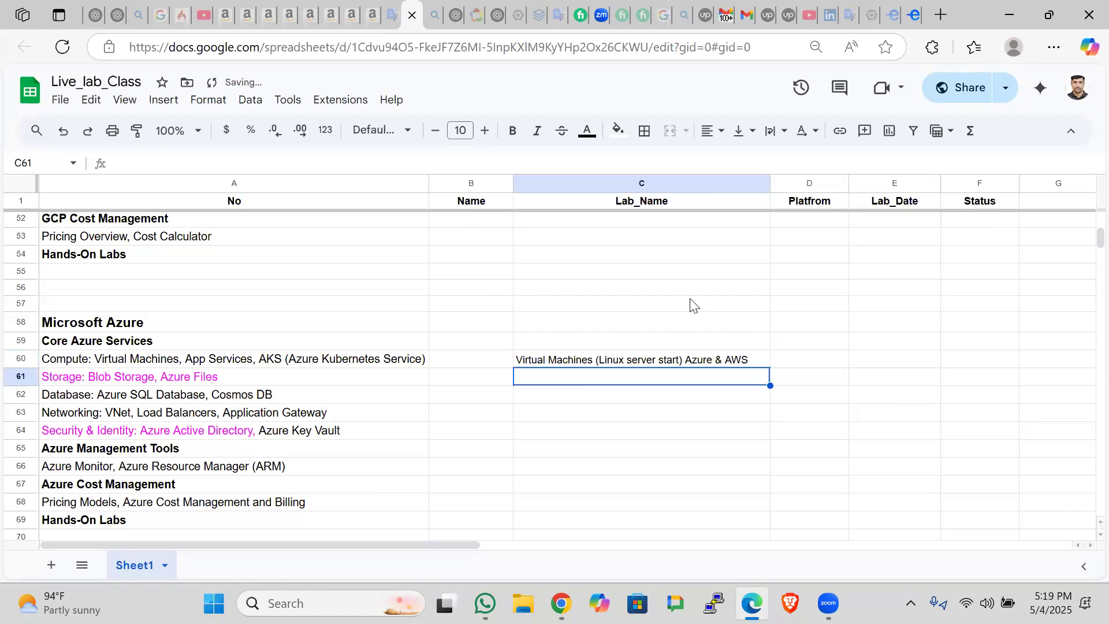
Bold the C60 lab name 'Virtual Machines (Linux server start) Azure & AWS' and check it
left_click(670, 360)
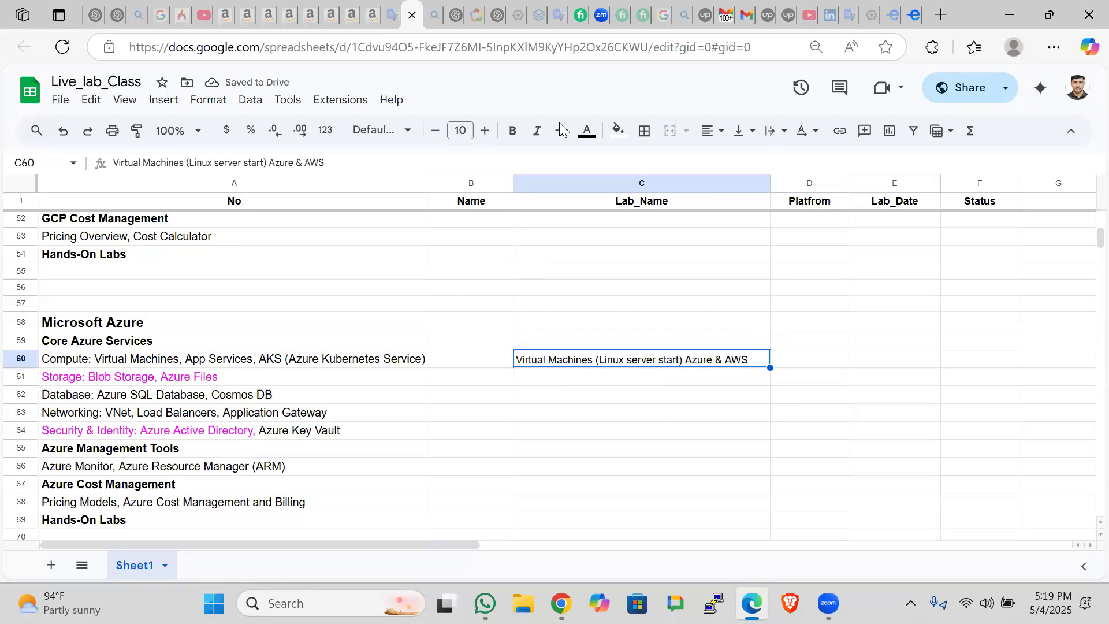
left_click(512, 130)
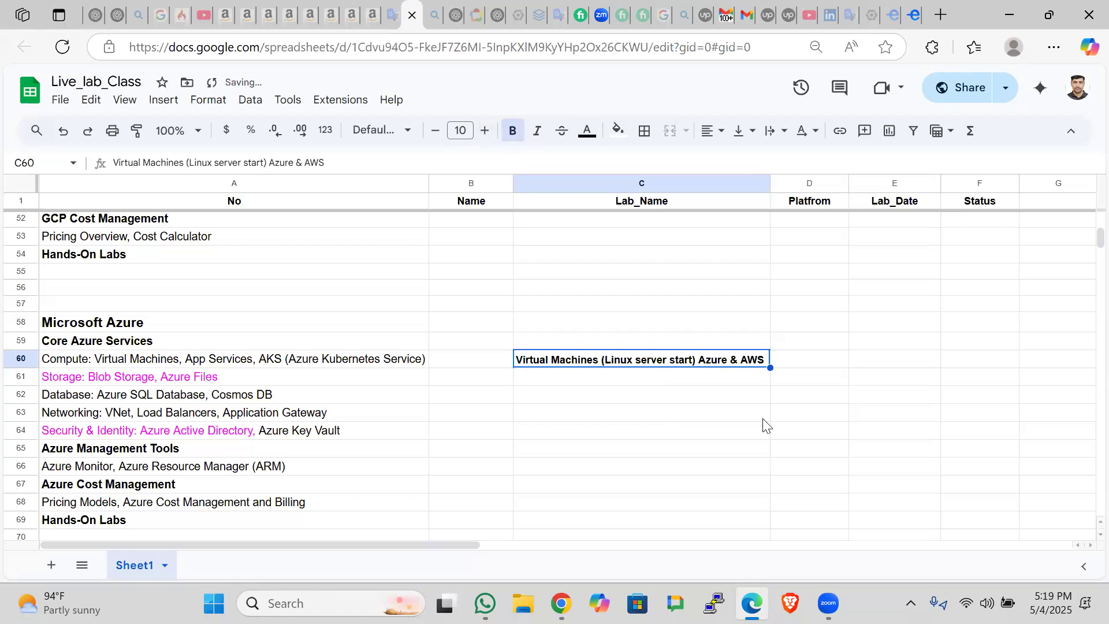
left_click(751, 430)
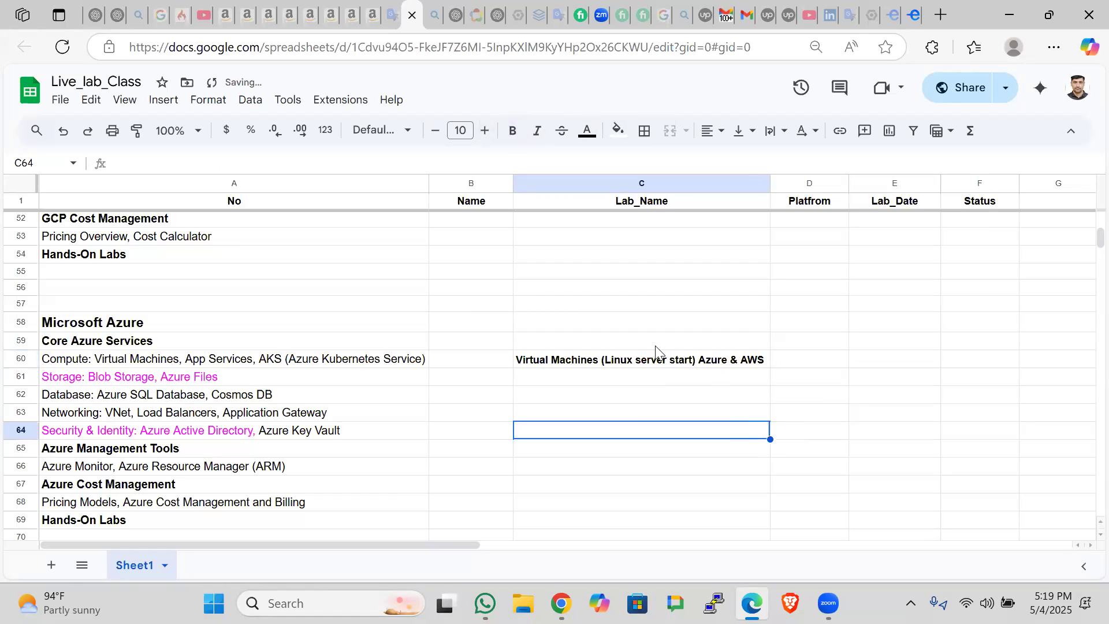
left_click(648, 380)
left_click(800, 362)
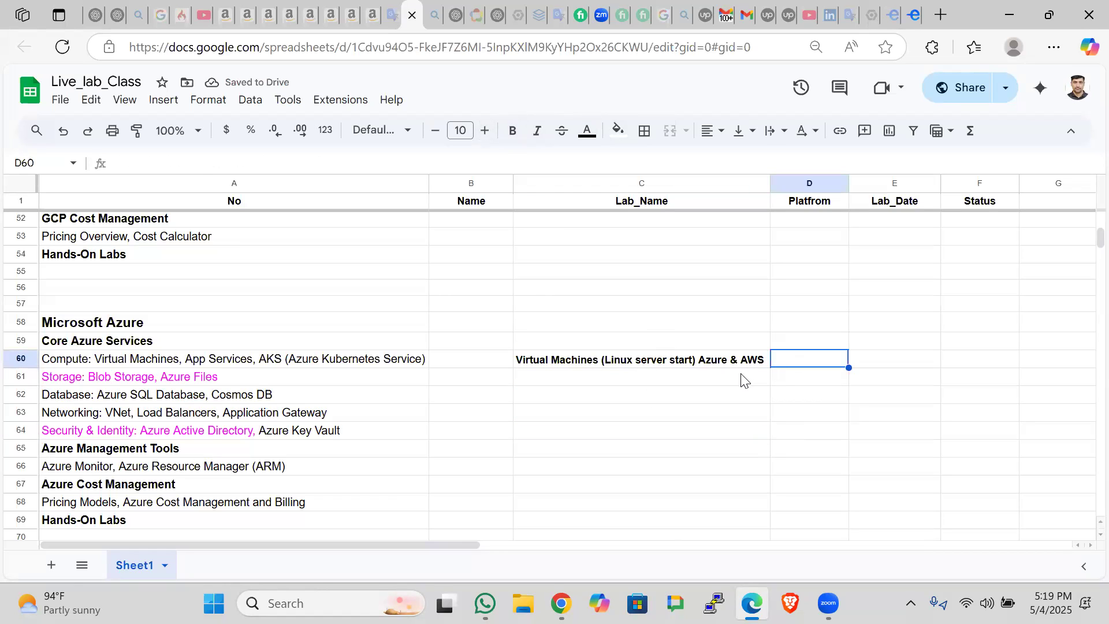
left_click(693, 382)
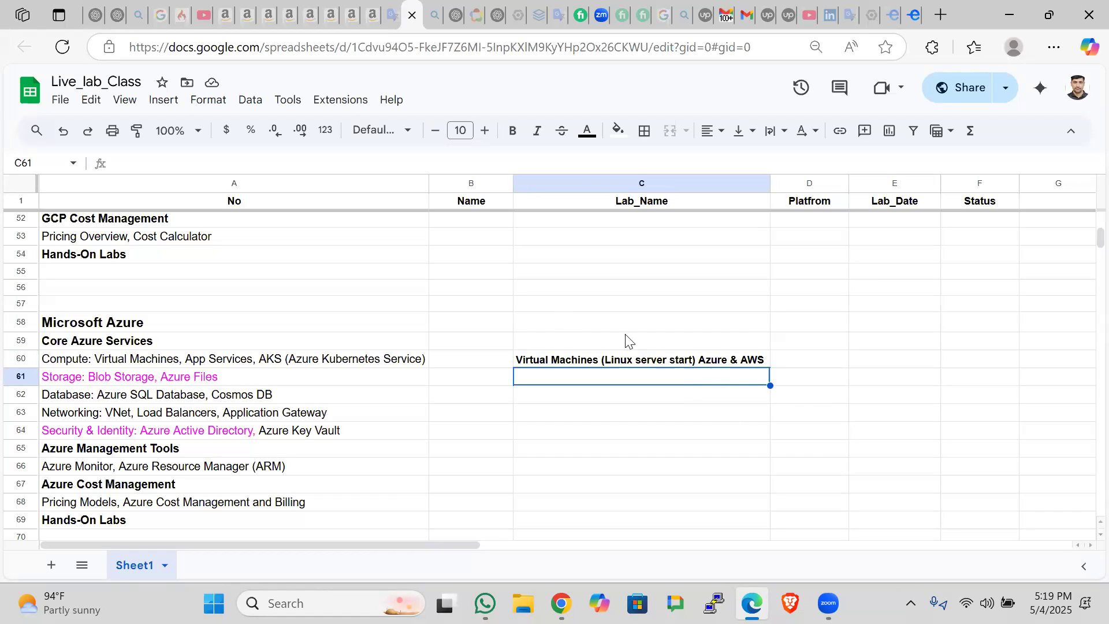
left_click(633, 364)
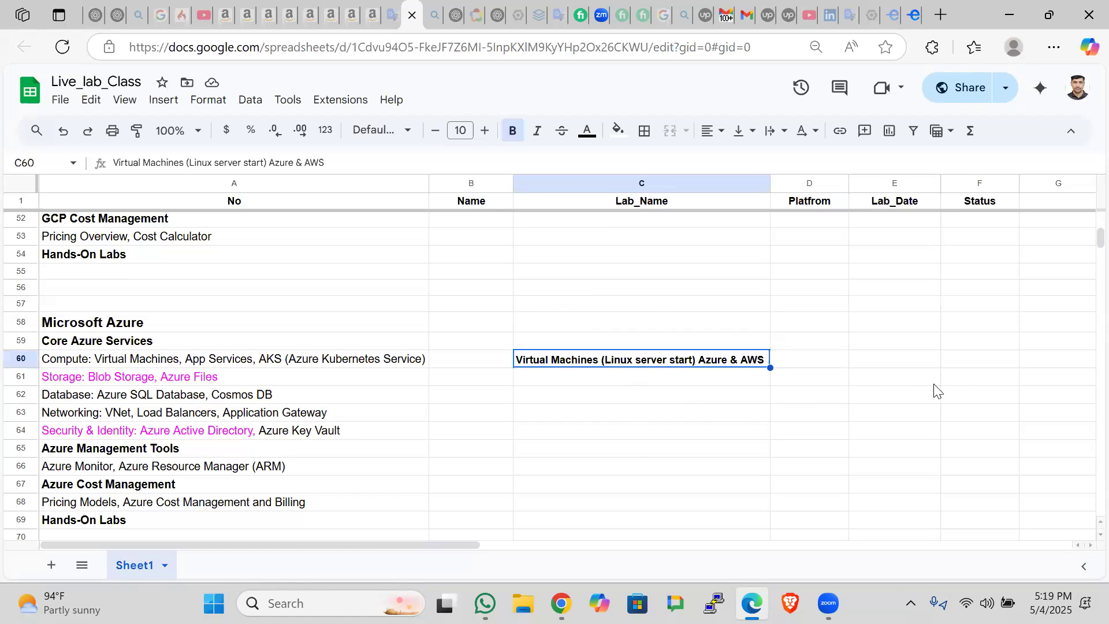
Enter 'Windows Server' in C61 beneath the Linux lab name
double_click(551, 377)
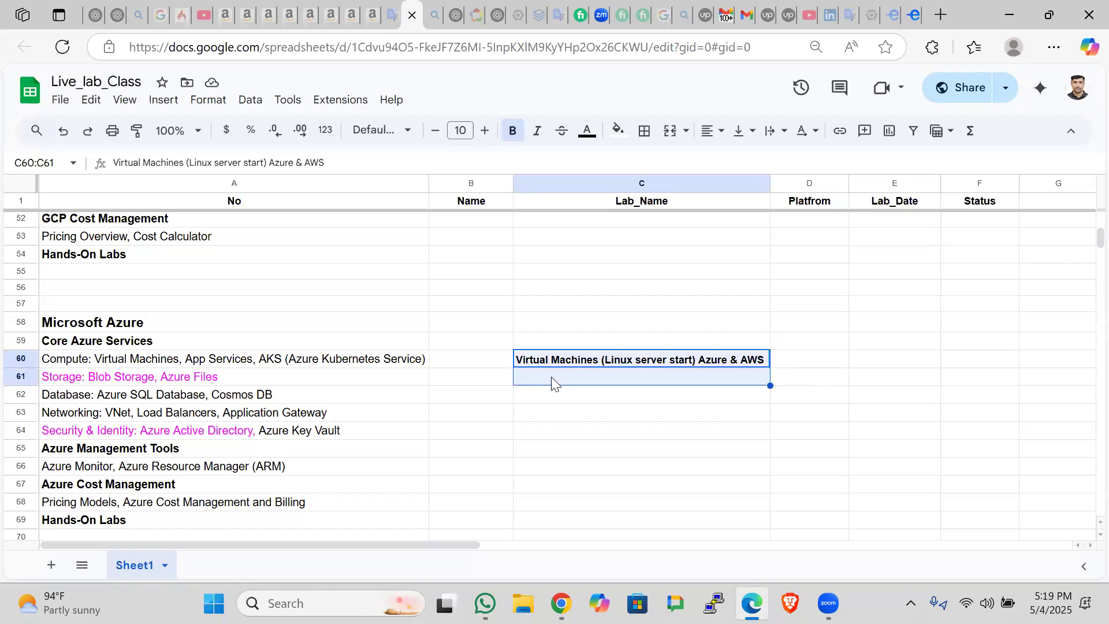
type("Win")
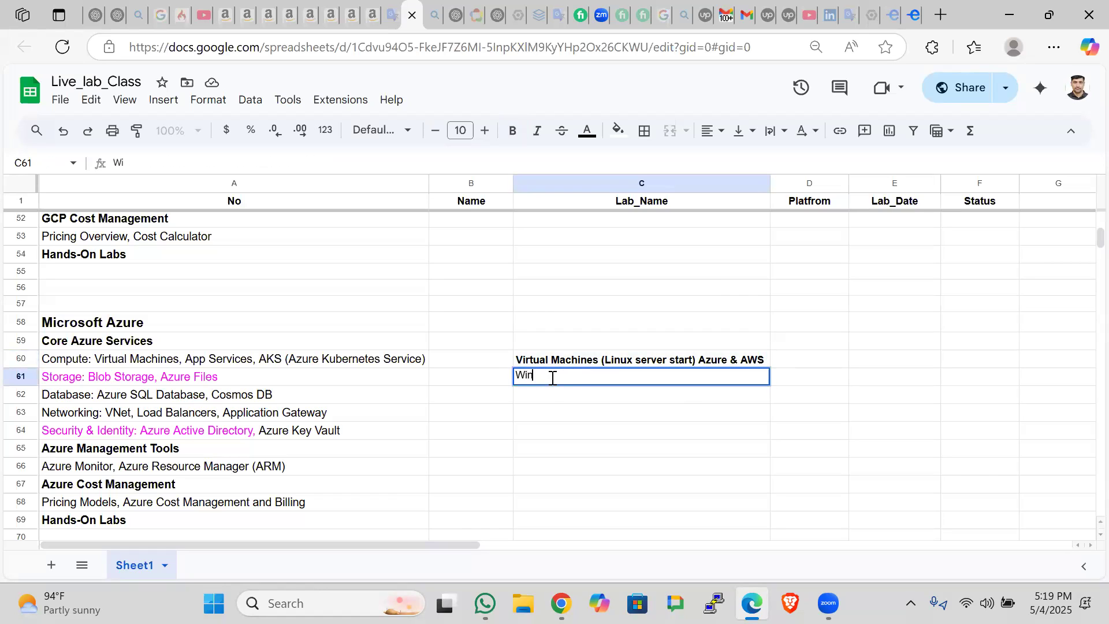
type("dows Server")
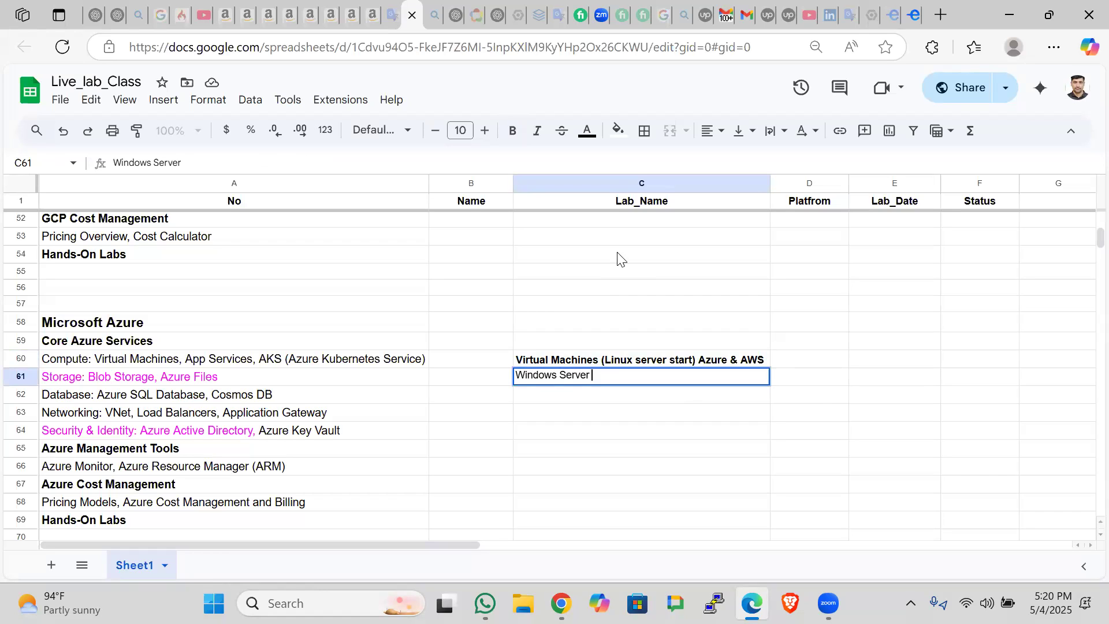
key("Return")
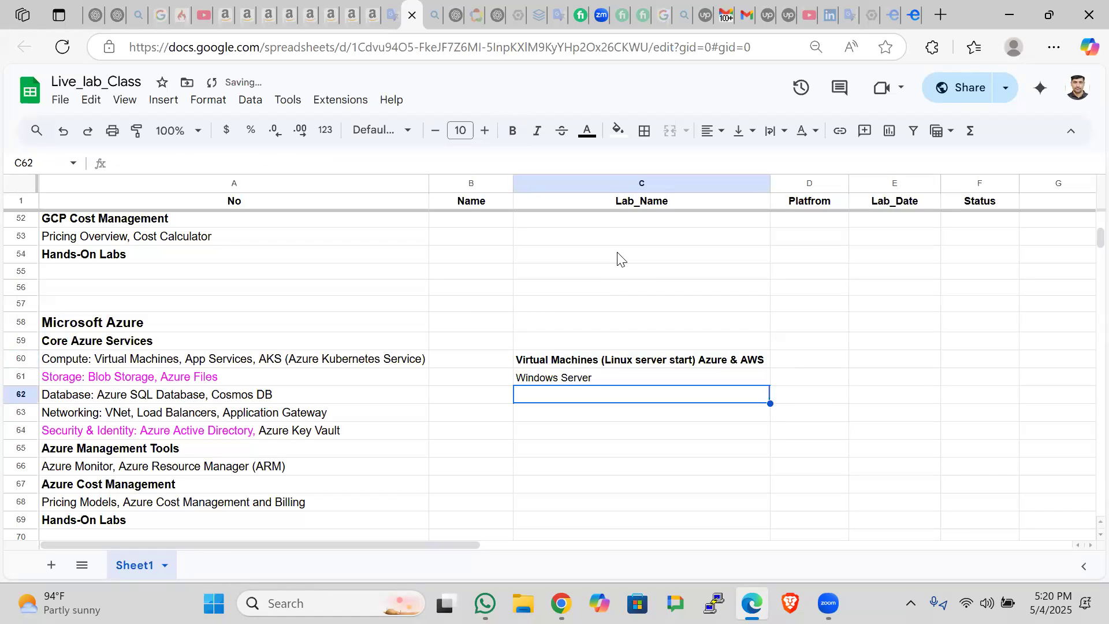
left_click(611, 380)
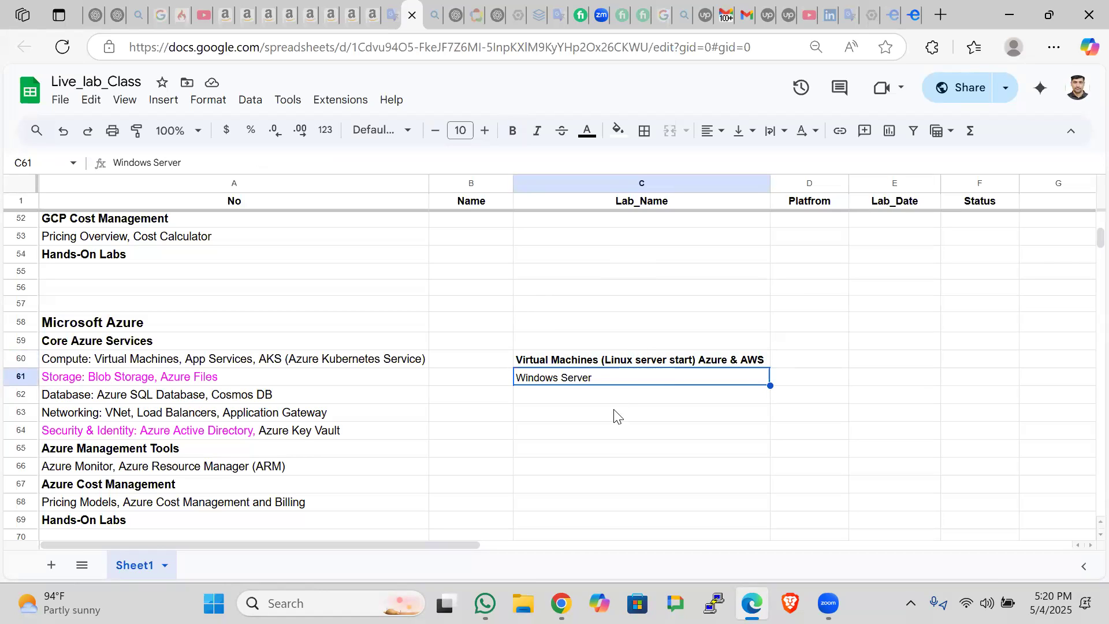
Append '>>>install IIS' so C61 reads 'Windows Server >>>install IIS'
double_click(631, 380)
type(">>>insta")
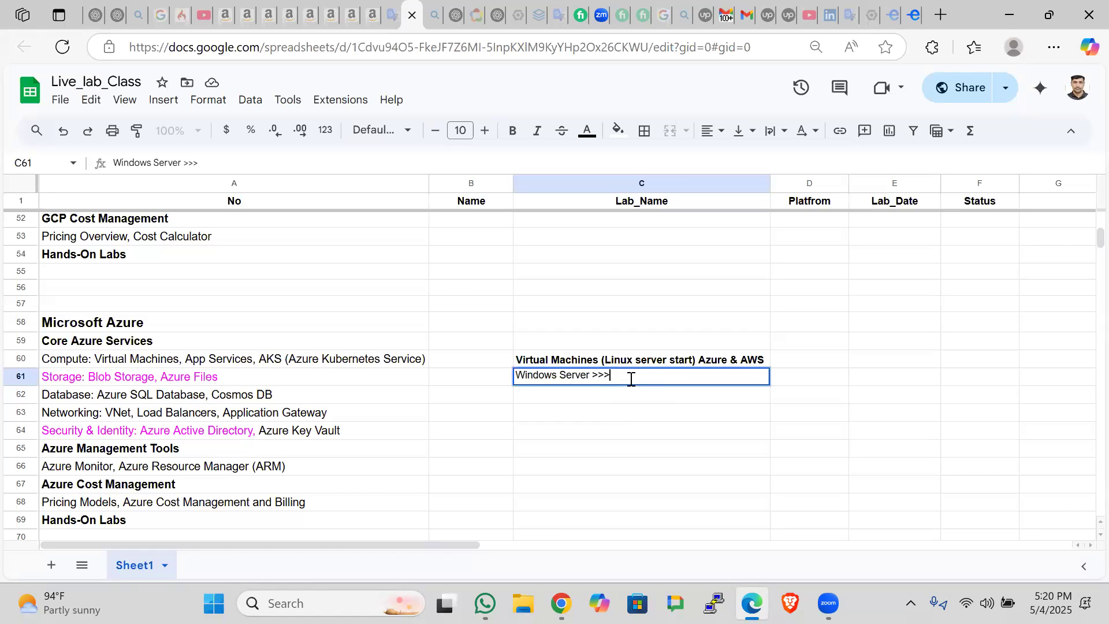
type("ll IIS")
left_click(809, 384)
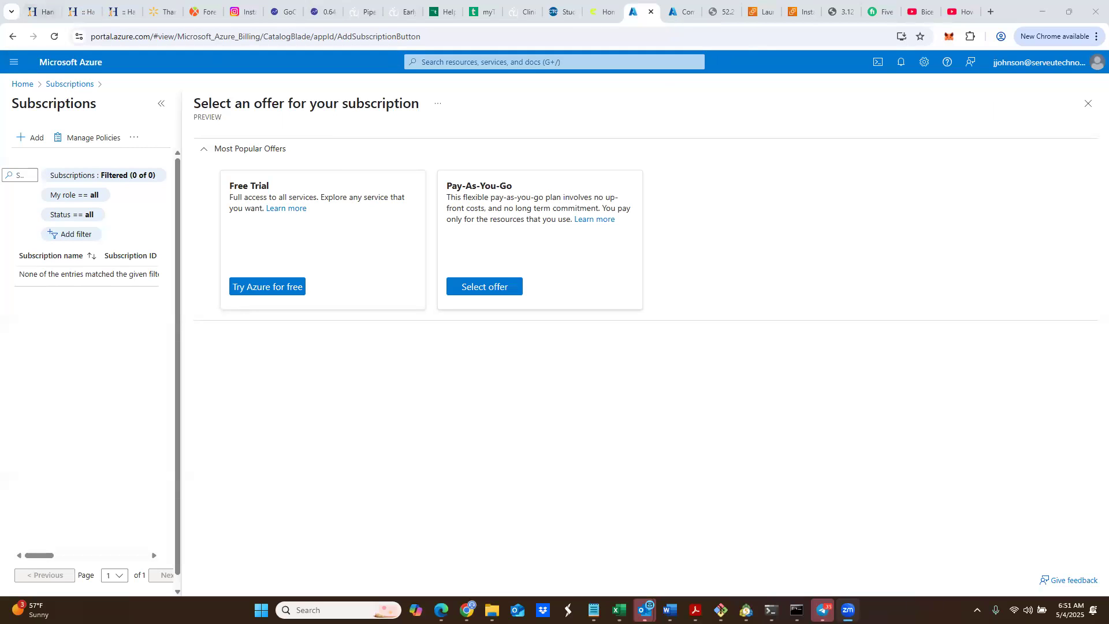
left_click(670, 12)
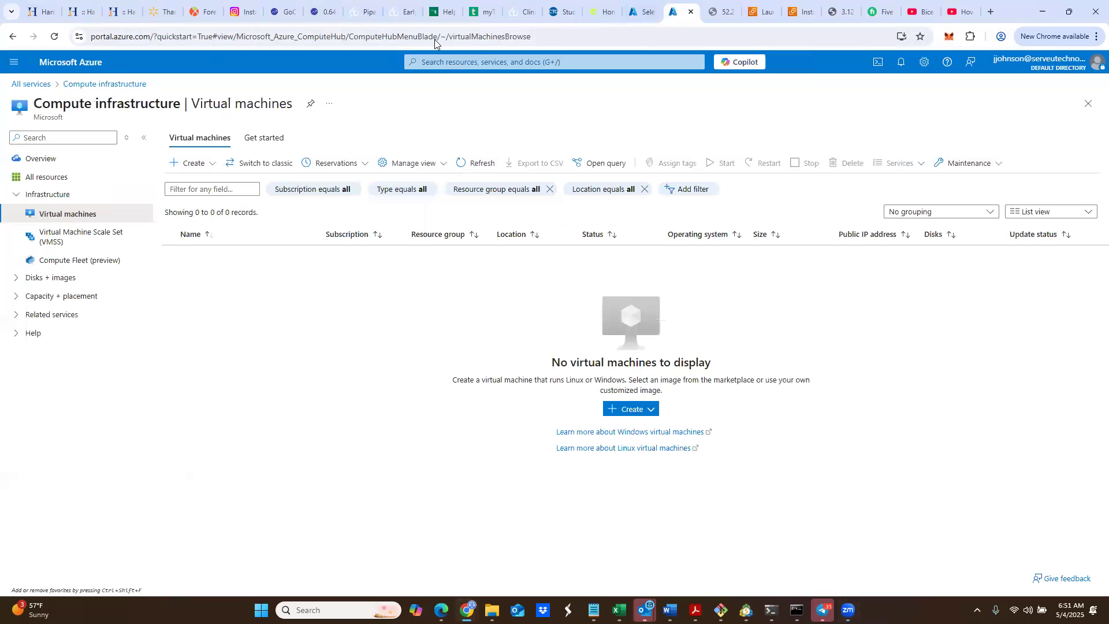
left_click(47, 87)
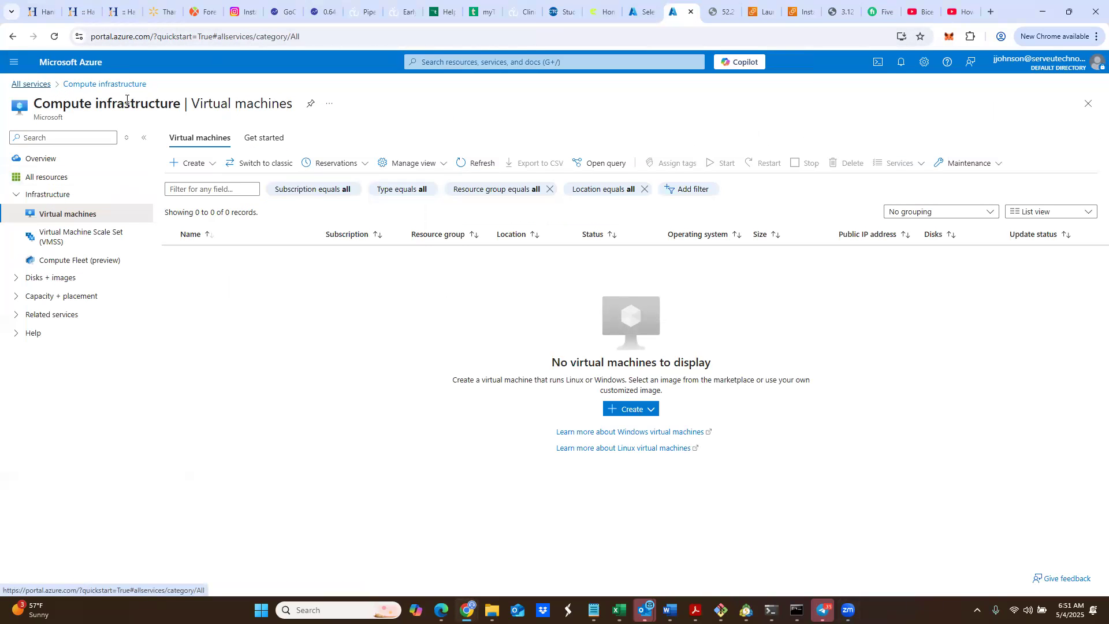
mouse_move(563, 256)
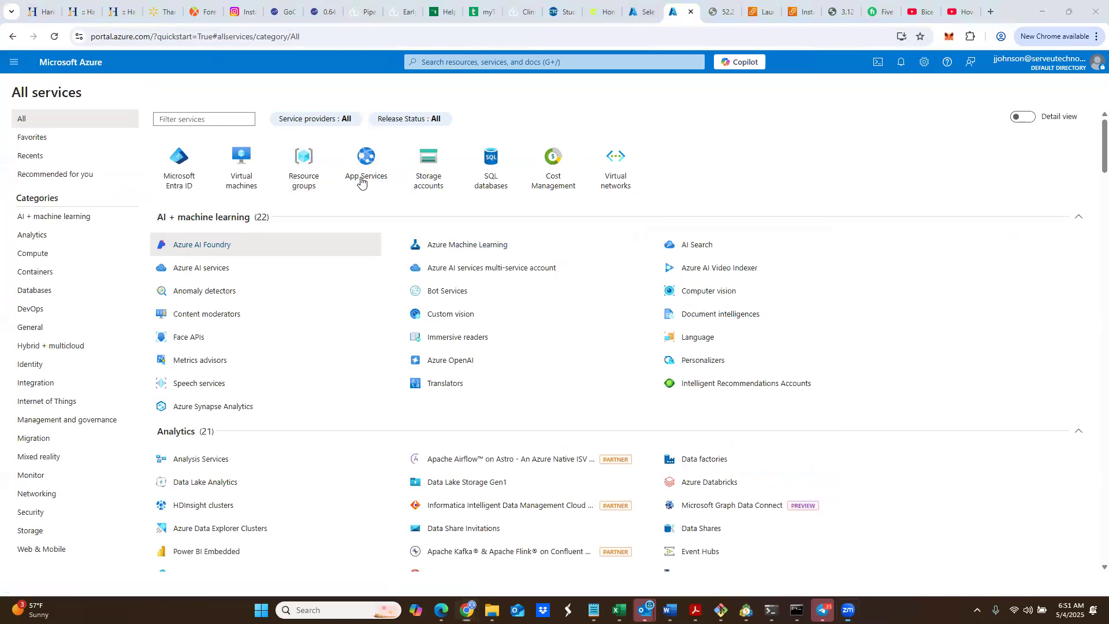
left_click(238, 171)
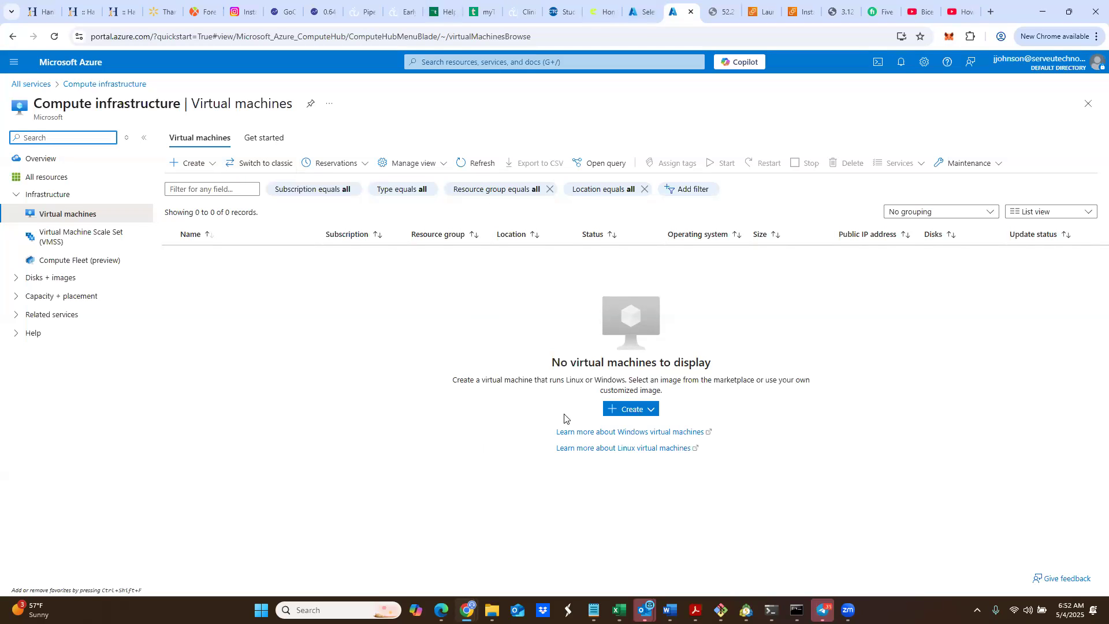
Start a new Azure virtual machine from the Virtual machines page's Create menu
left_click(649, 411)
left_click(647, 409)
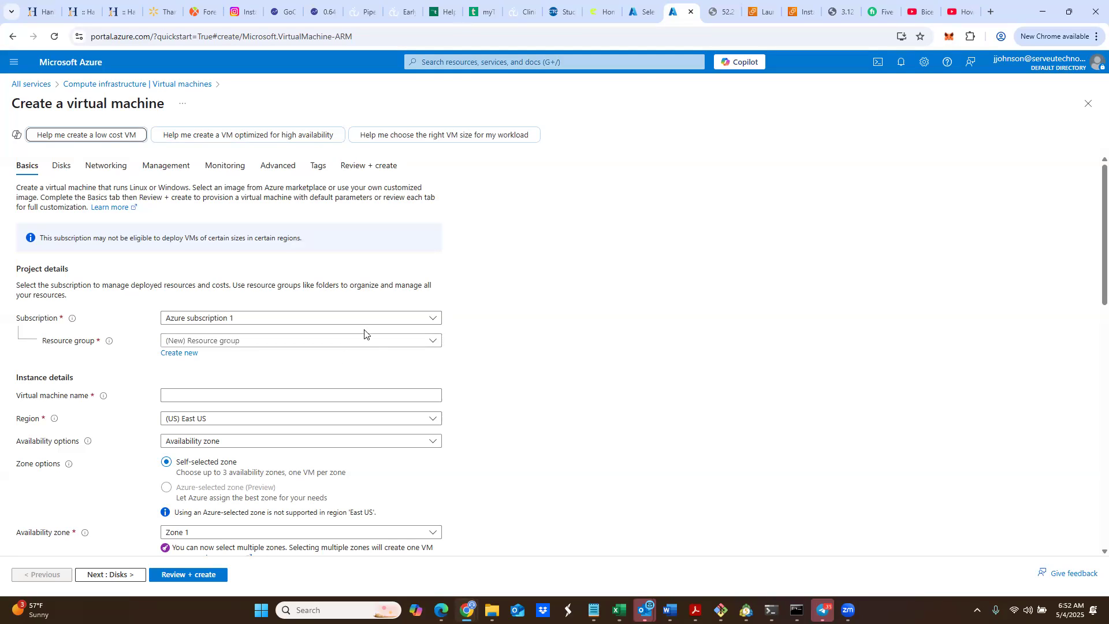
Choose resource group firstproject, name the VM windowsserver1, and keep availability Zone 1
left_click(305, 340)
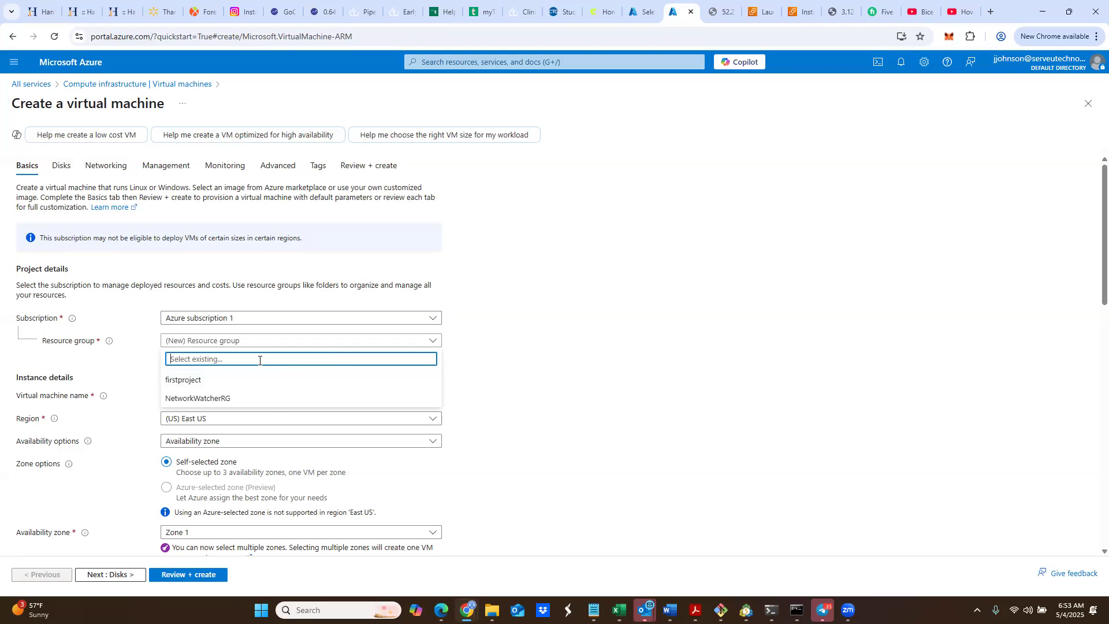
left_click(200, 381)
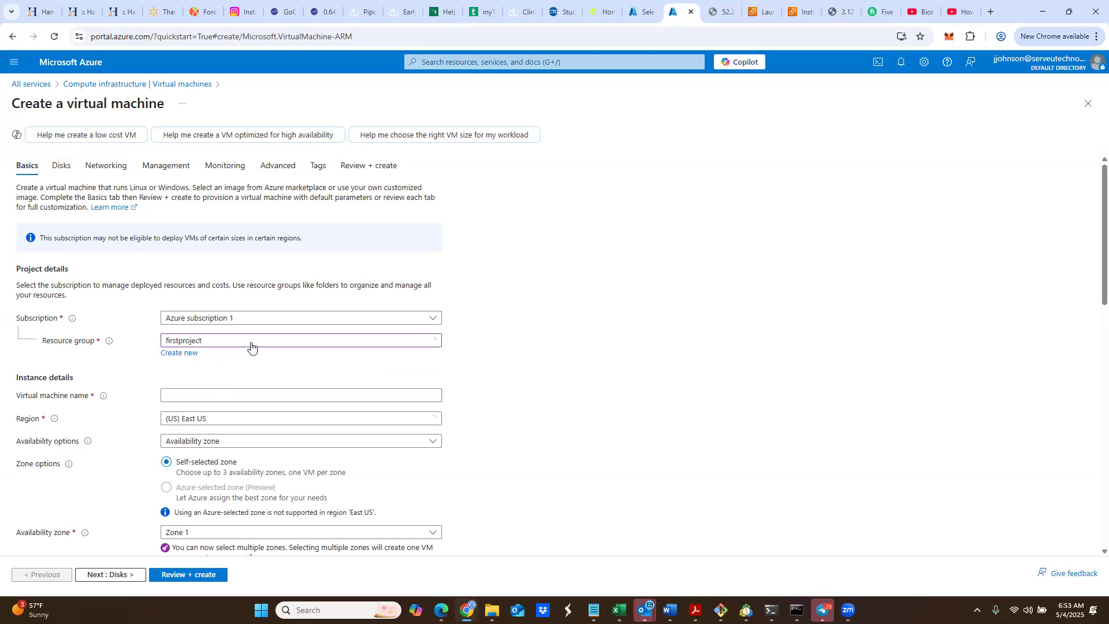
left_click(291, 396)
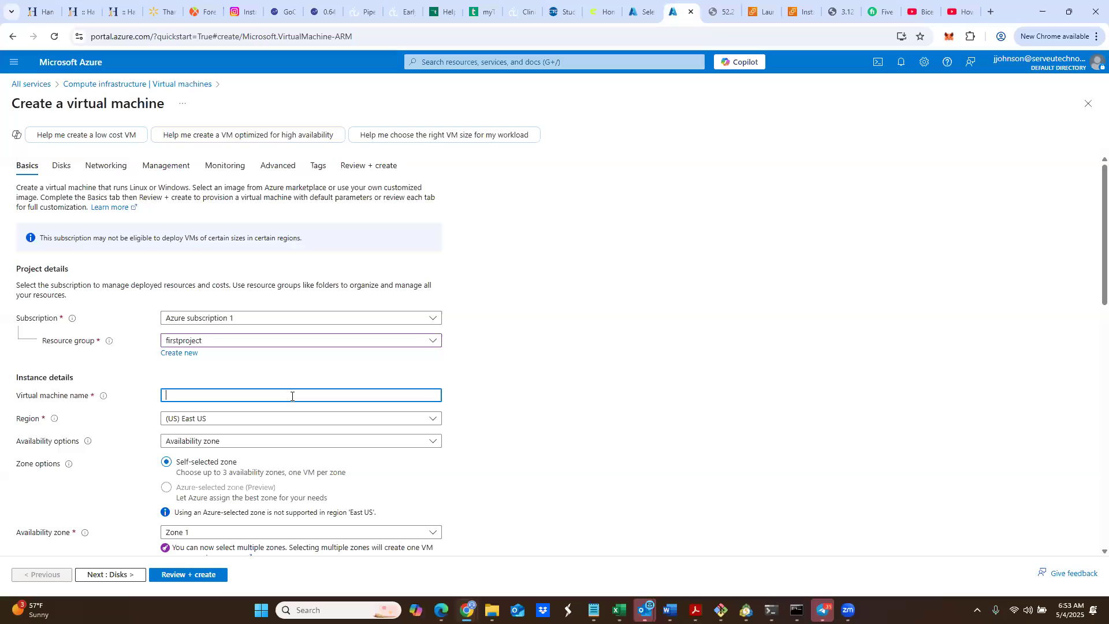
type("Windows")
key("BackSpace")
key("BackSpace")
key("BackSpace")
key("BackSpace")
key("BackSpace")
key("BackSpace")
type("windowsserver1")
scroll(497, 469, "down", 3)
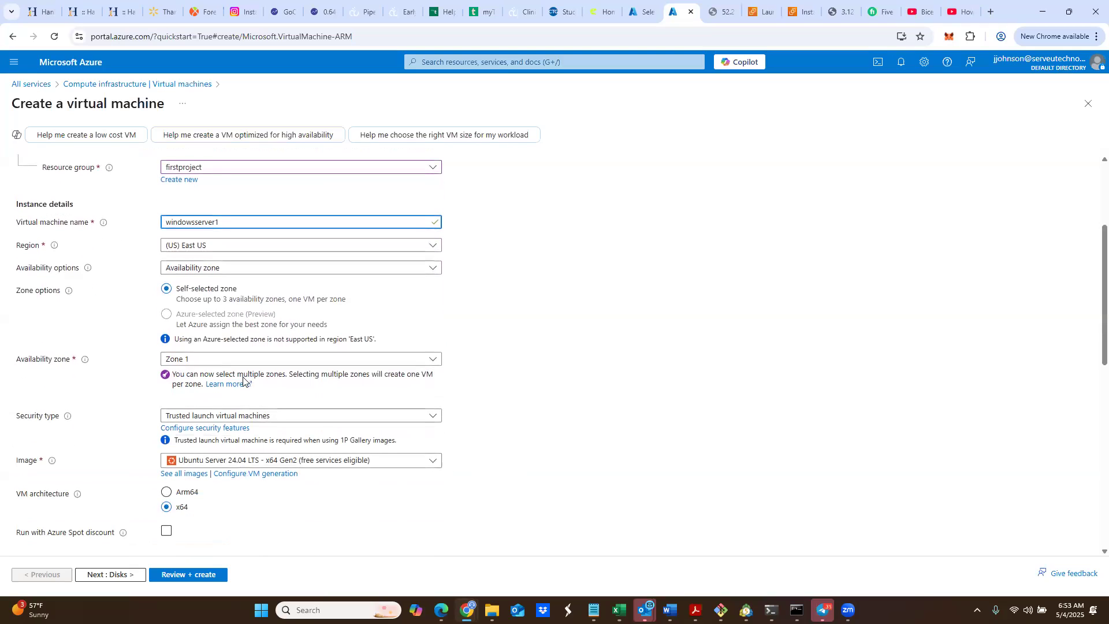
left_click(434, 358)
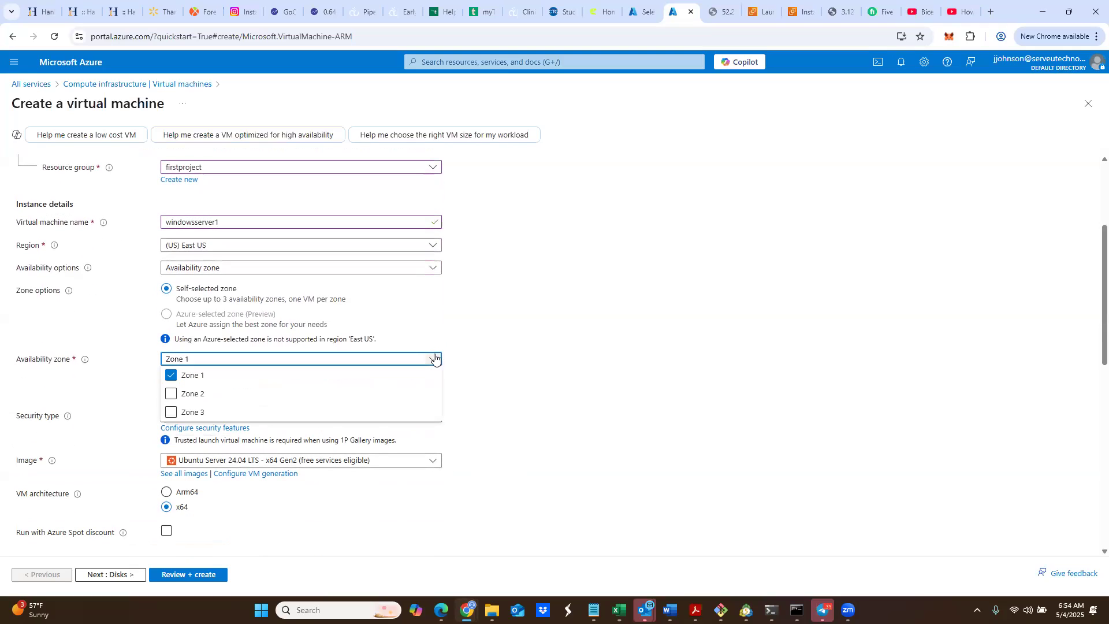
left_click(498, 351)
scroll(407, 382, "down", 1)
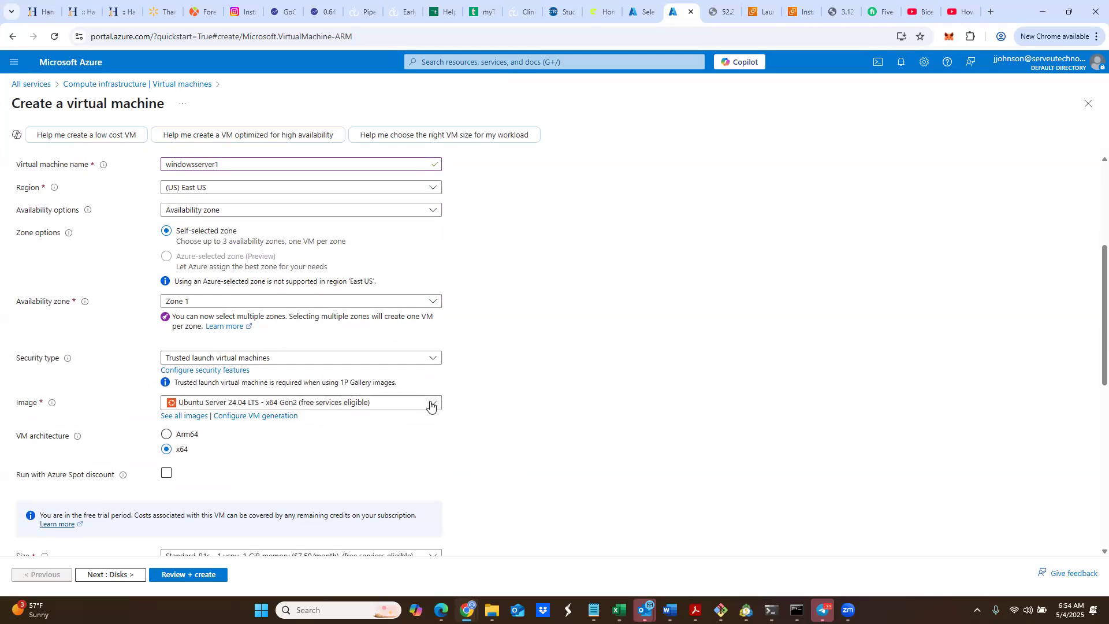
Select the Windows Server 2022 Datacenter: Azure Edition - x64 Gen2 image instead of Hotpatch
left_click(430, 404)
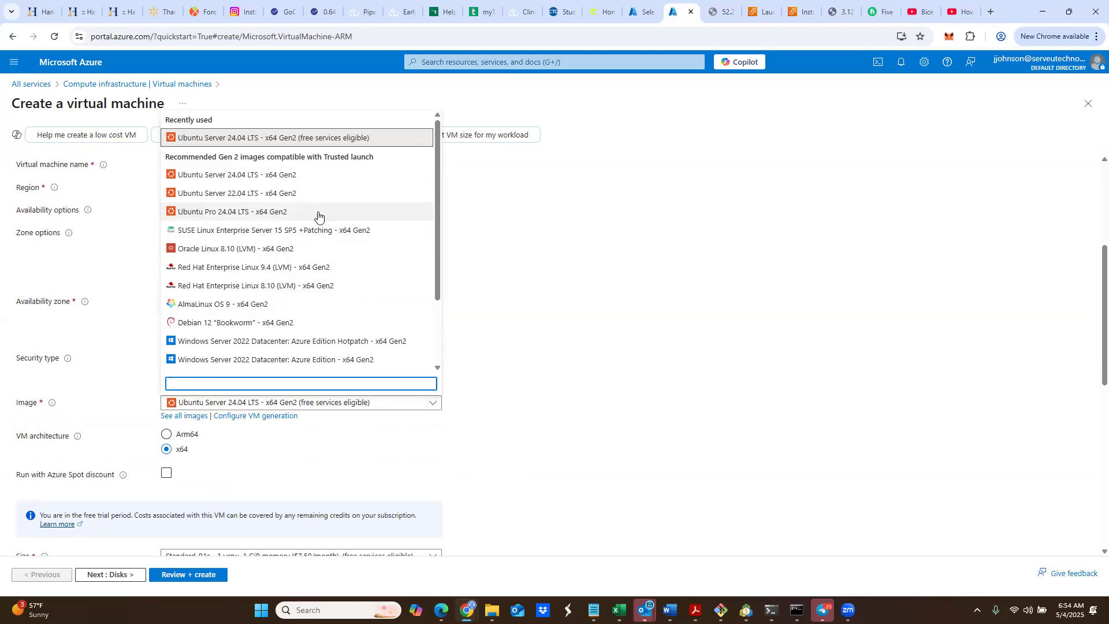
scroll(318, 217, "down", 3)
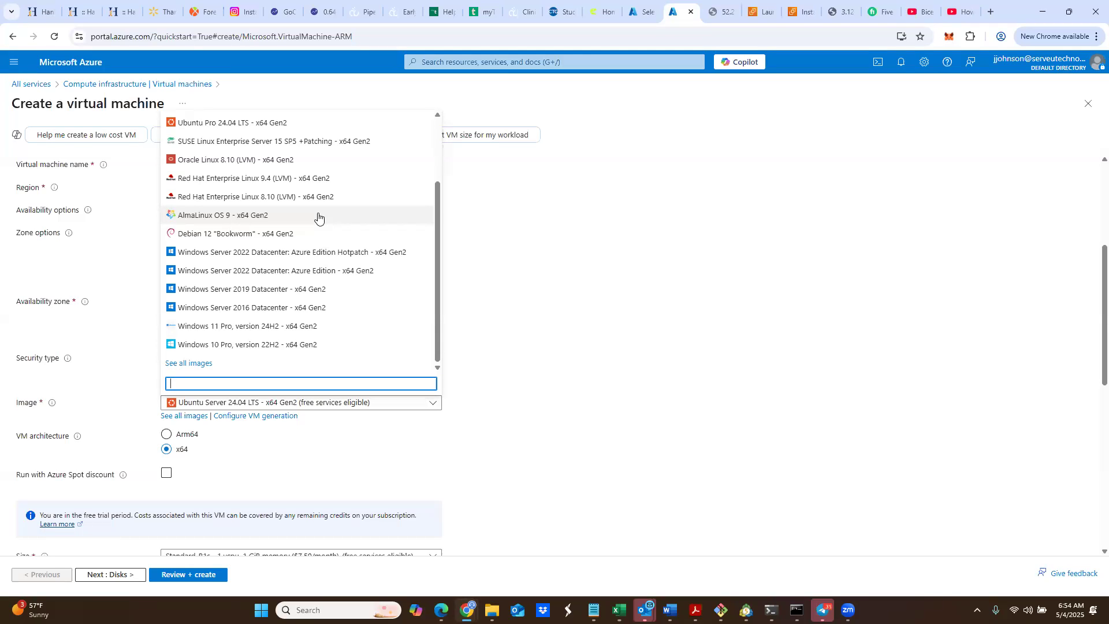
left_click(325, 258)
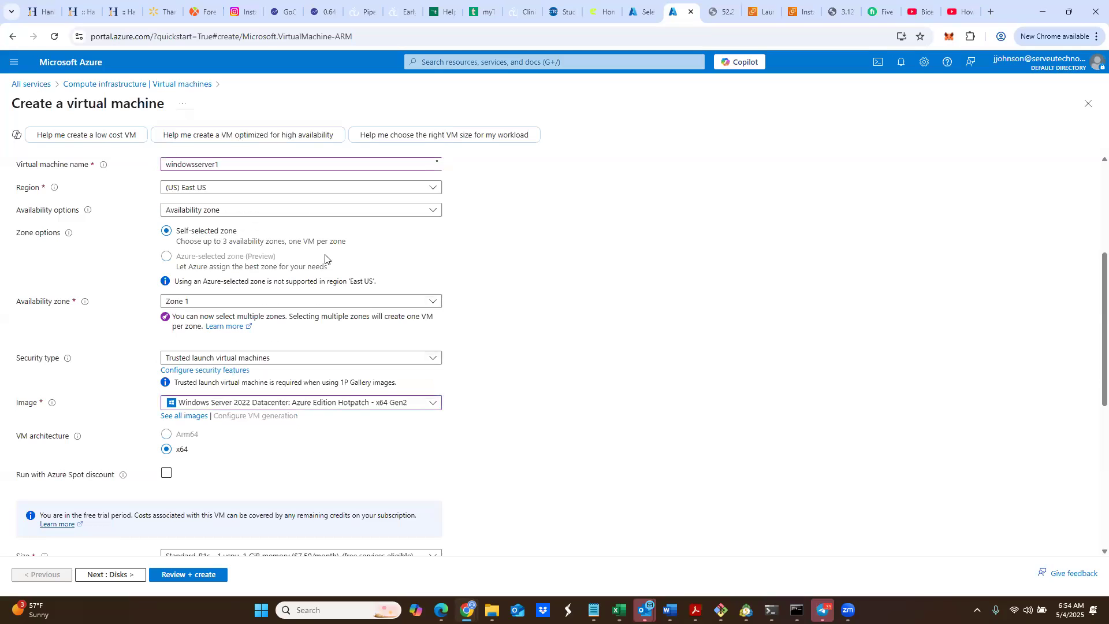
left_click(365, 404)
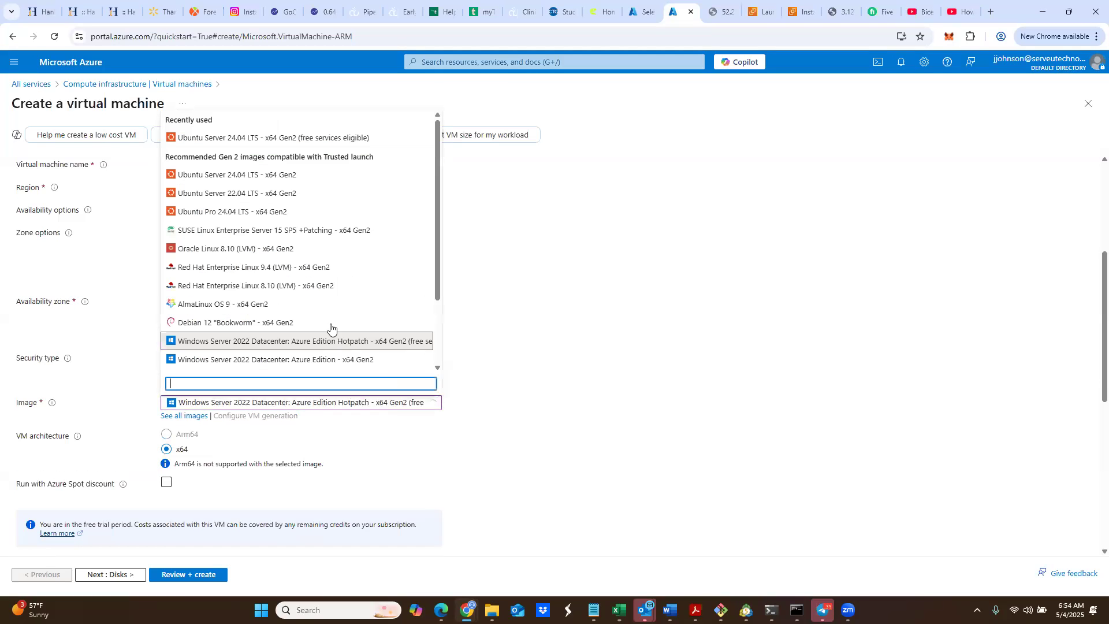
left_click(342, 360)
scroll(514, 378, "down", 2)
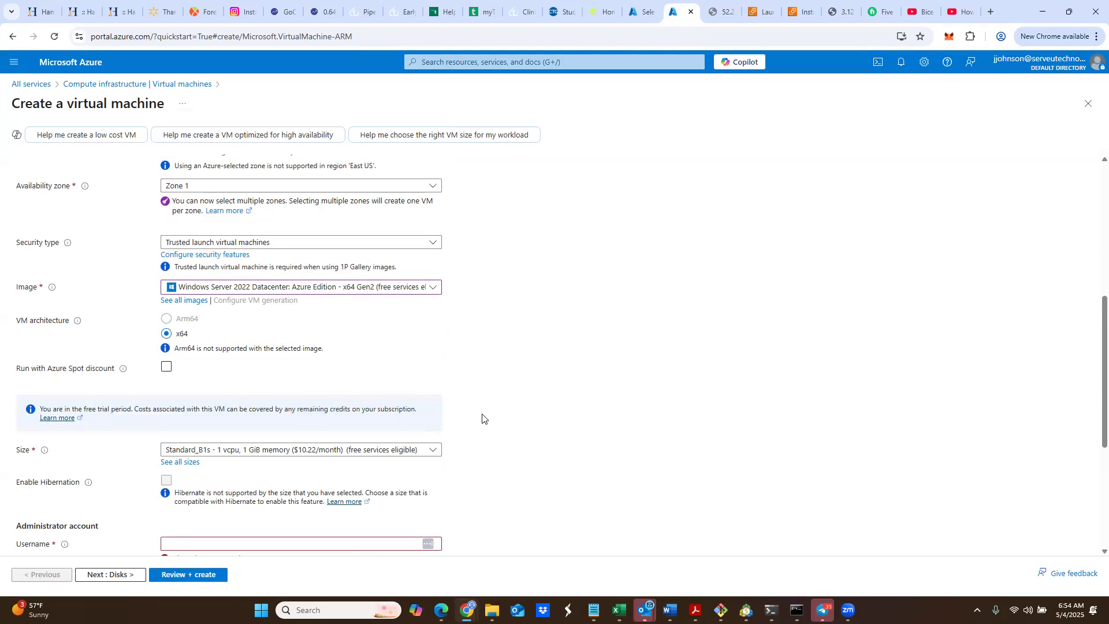
Enter administrator username azureuser and the admin password, confirming it in both fields
scroll(482, 418, "down", 2)
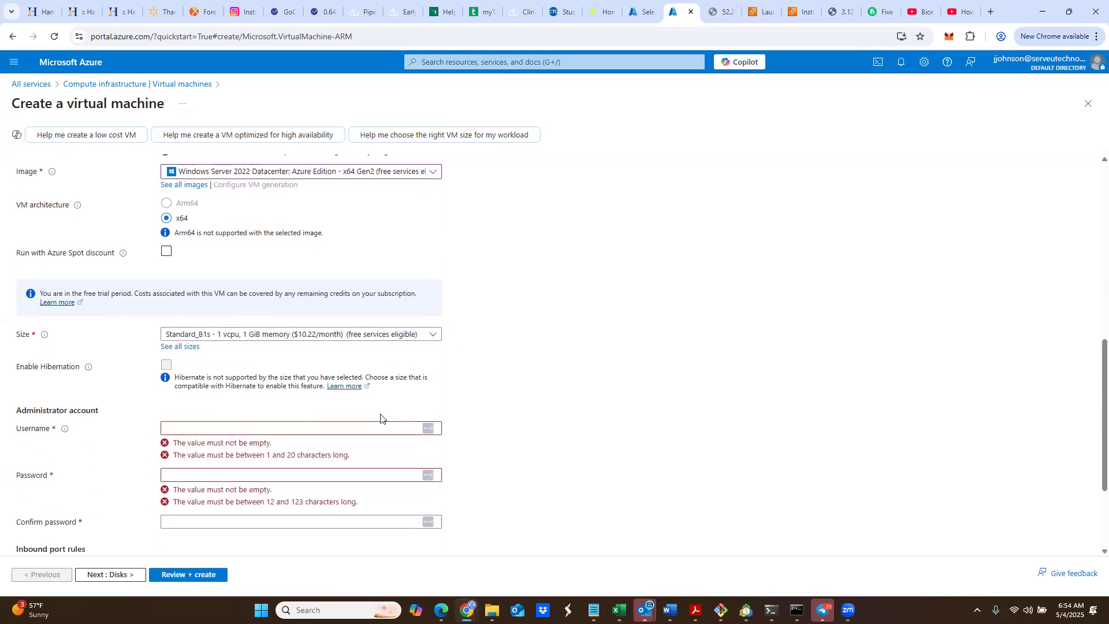
left_click(295, 425)
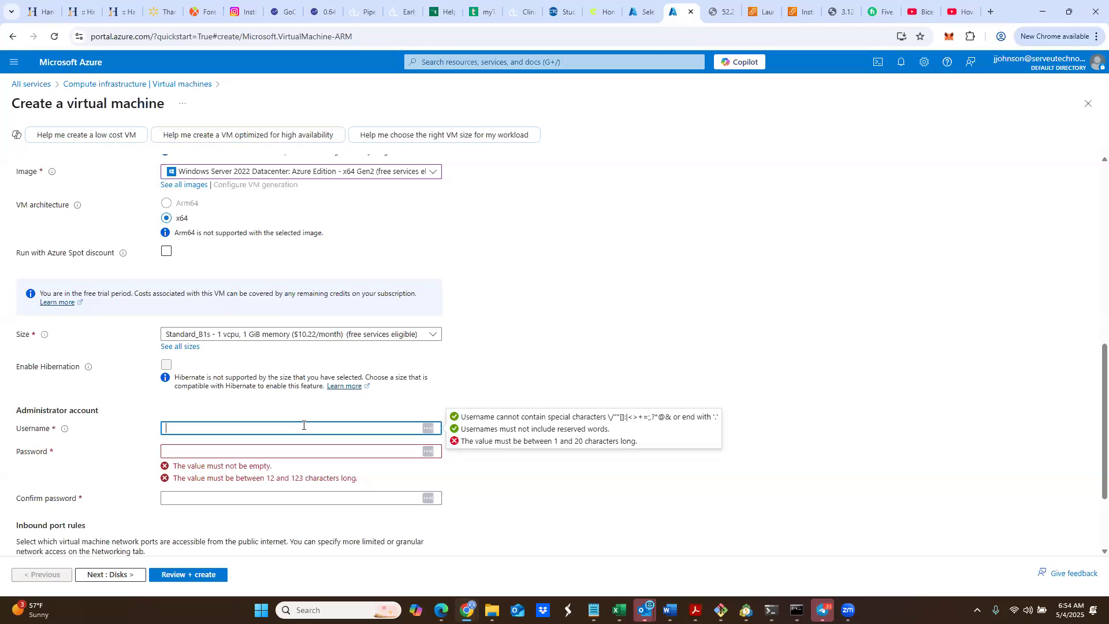
type("auz")
type("ureu")
type("ser")
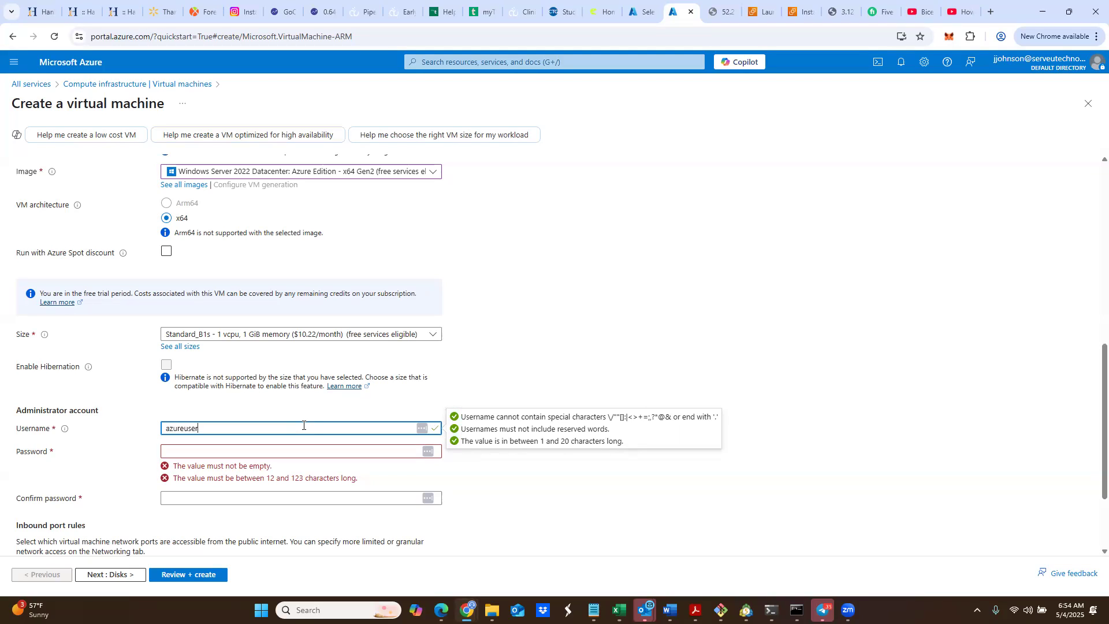
left_click(242, 456)
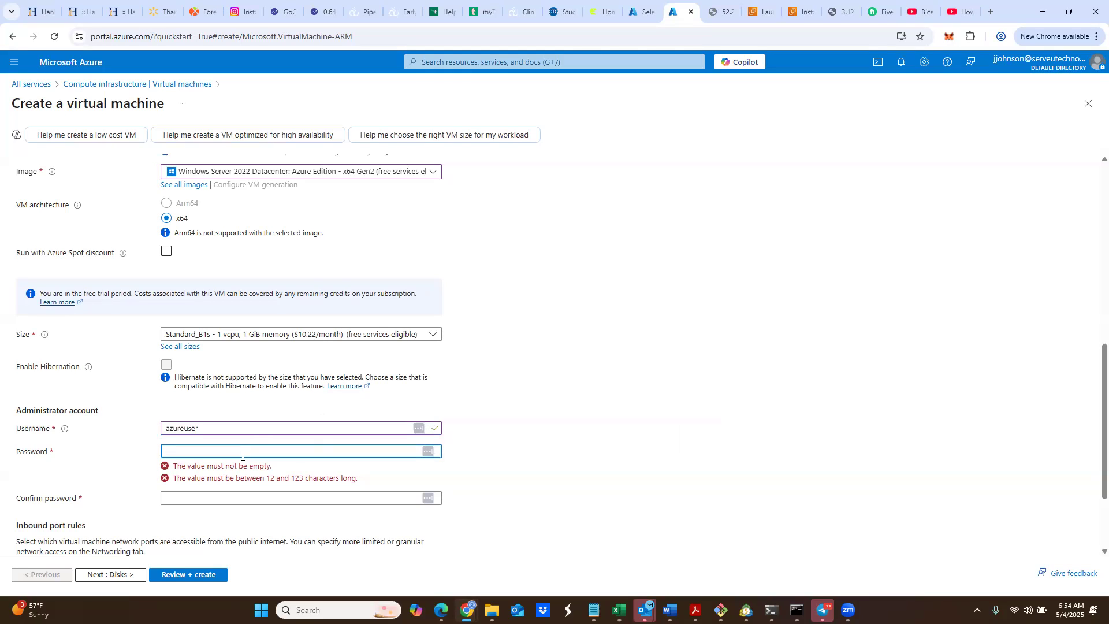
type("************")
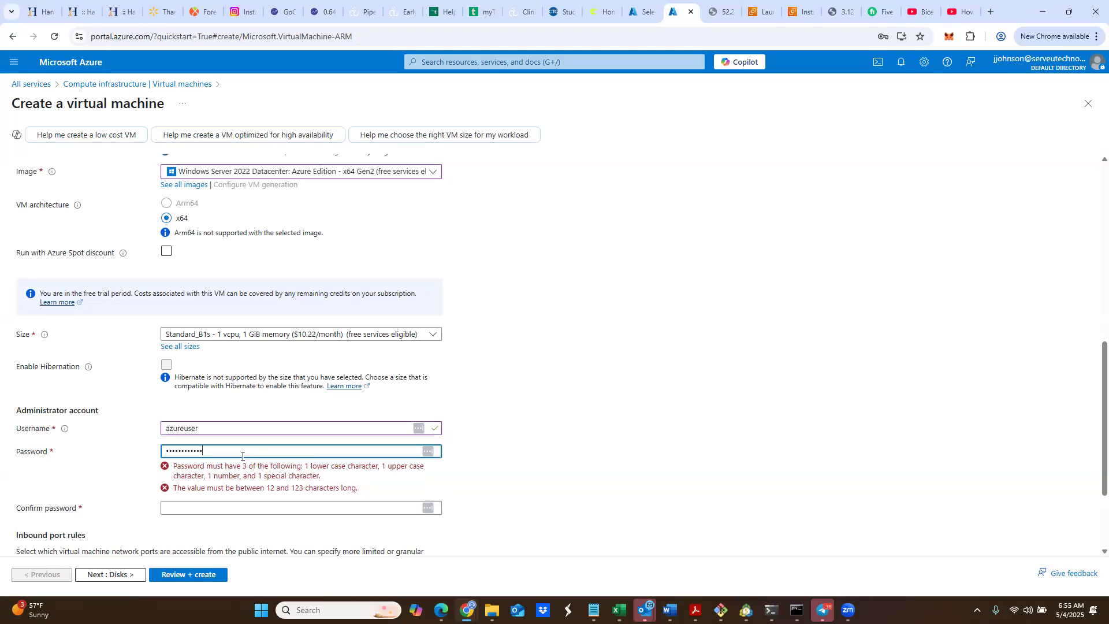
key("Tab")
type("********")
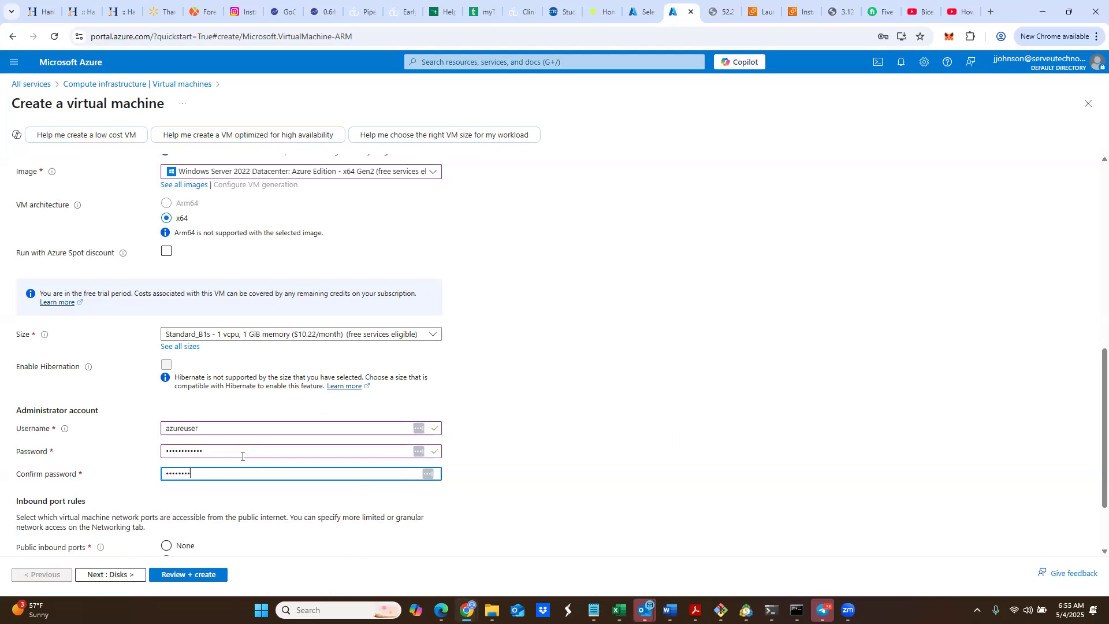
type("***")
left_click(570, 467)
scroll(570, 467, "down", 2)
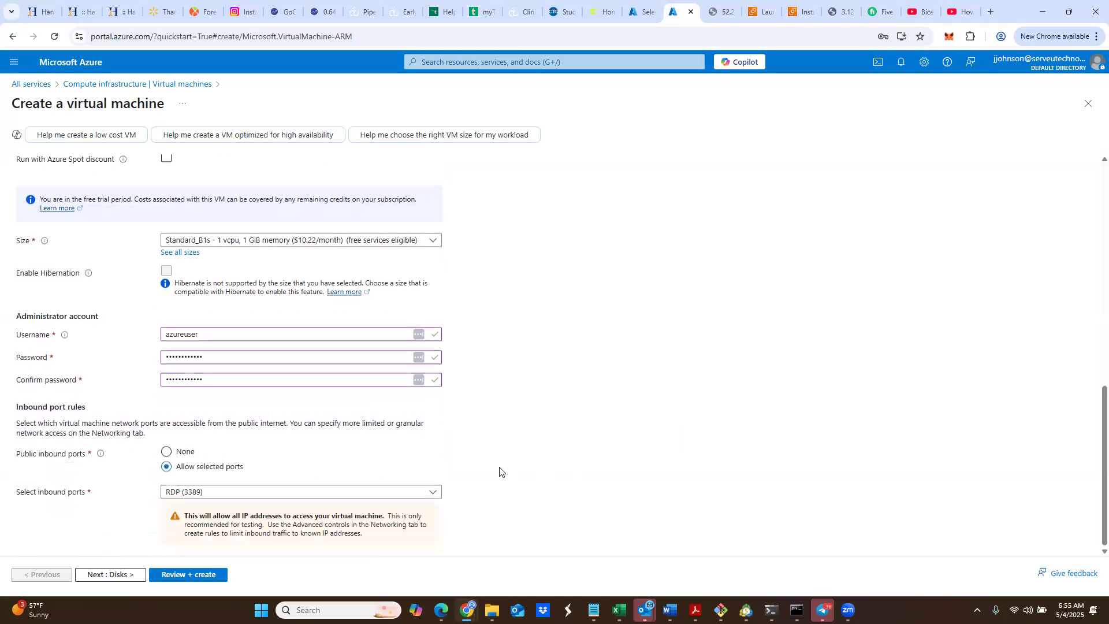
Check the inbound ports list, then change the VM size to Standard_E2s_v3
left_click(431, 490)
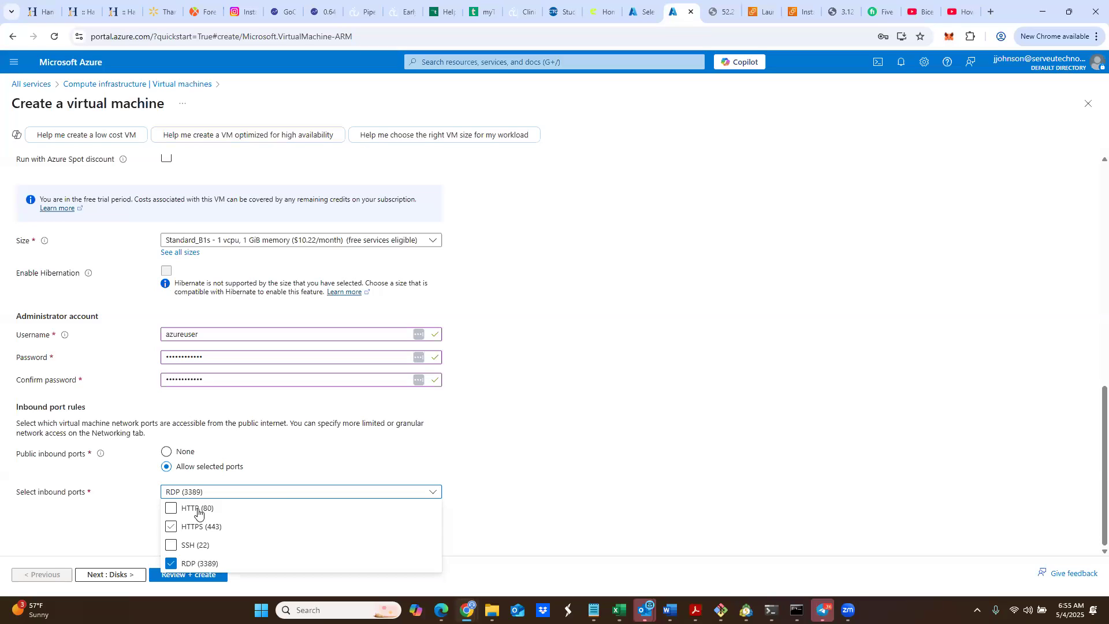
left_click(612, 456)
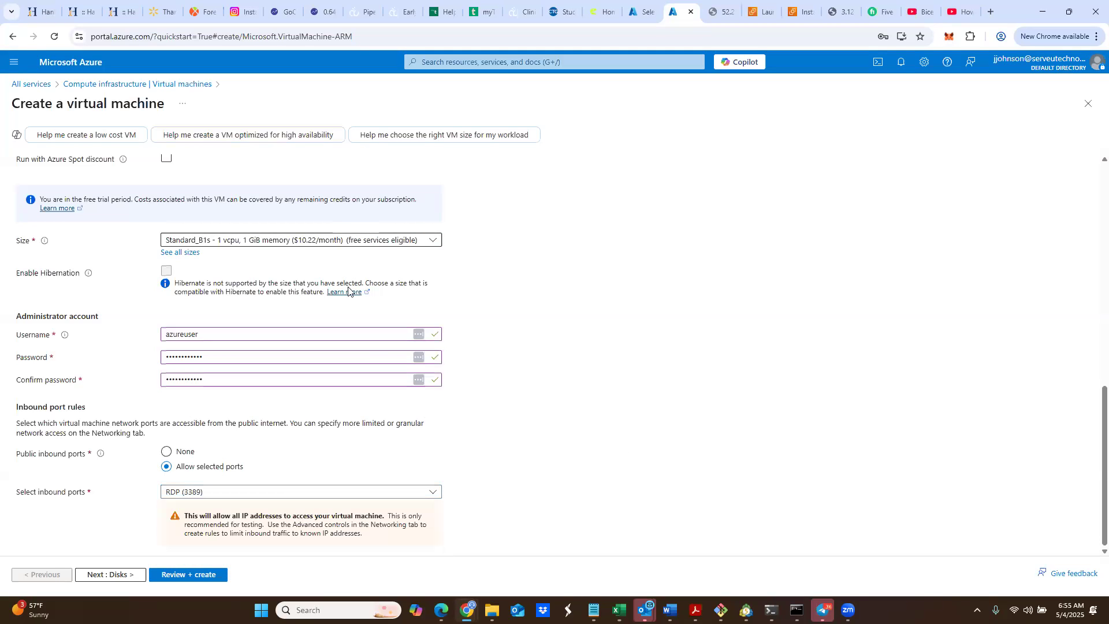
left_click(438, 242)
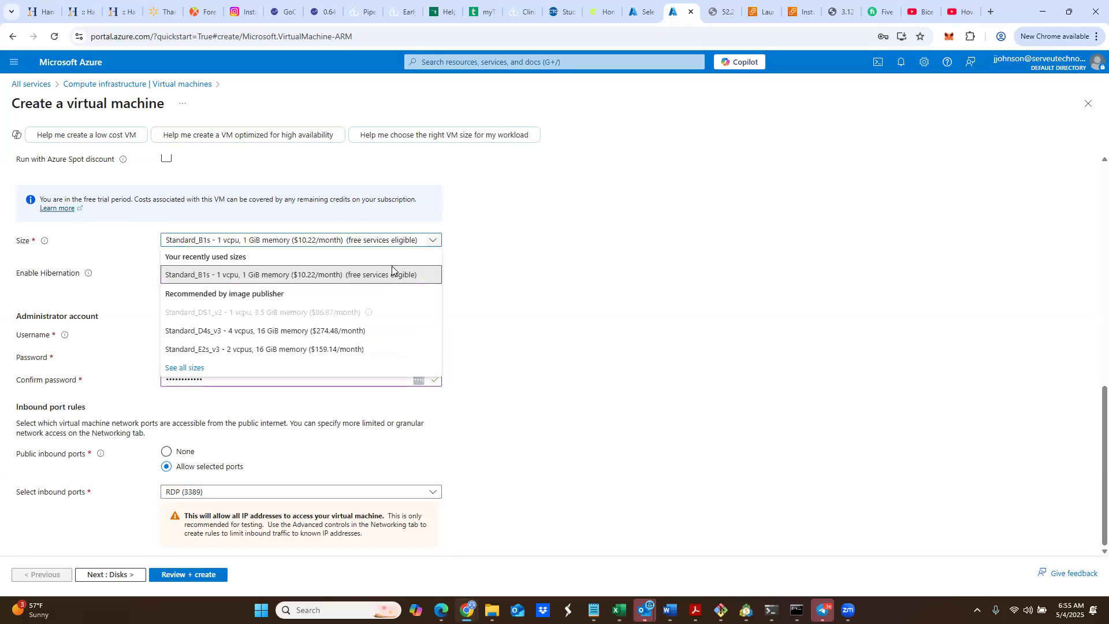
left_click(347, 350)
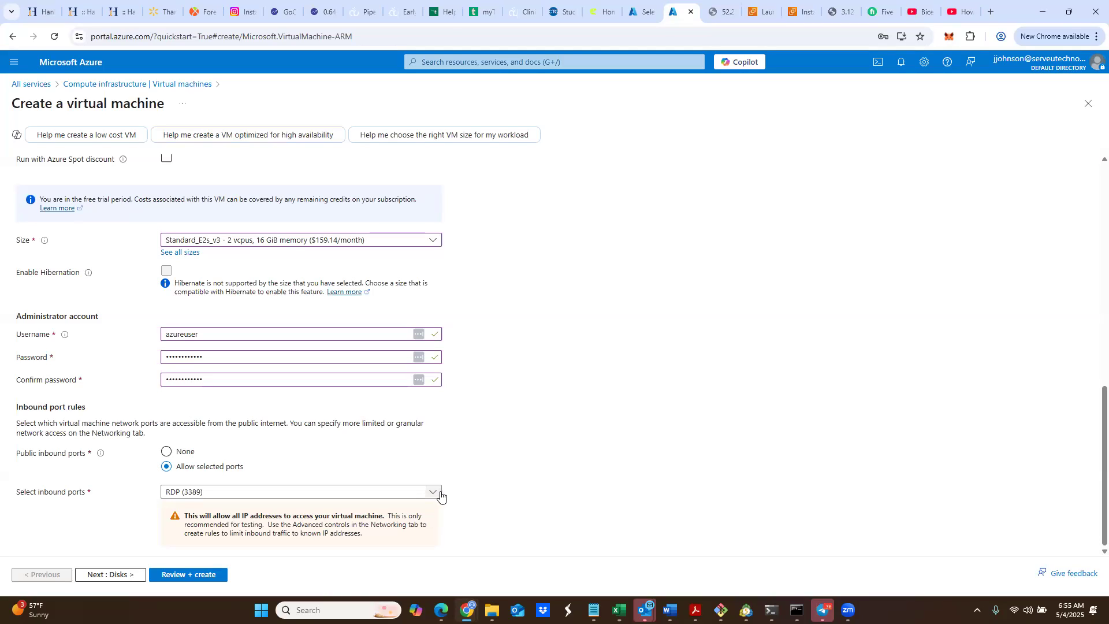
Allow HTTP (80) and HTTPS (443) inbound ports alongside RDP (3389)
left_click(440, 495)
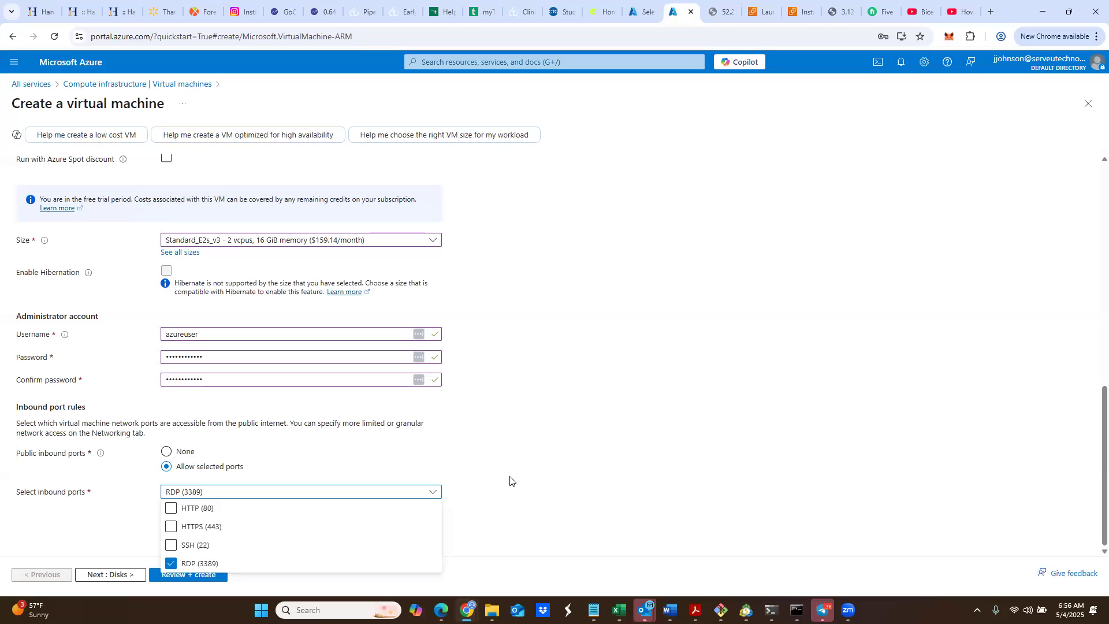
left_click(171, 509)
left_click(176, 530)
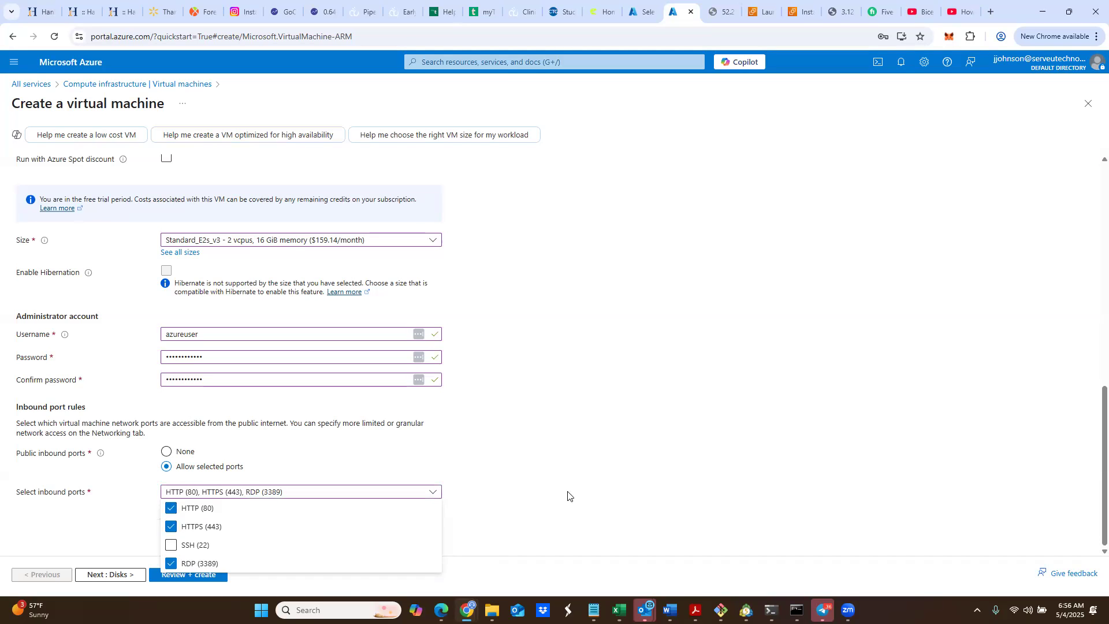
left_click(566, 495)
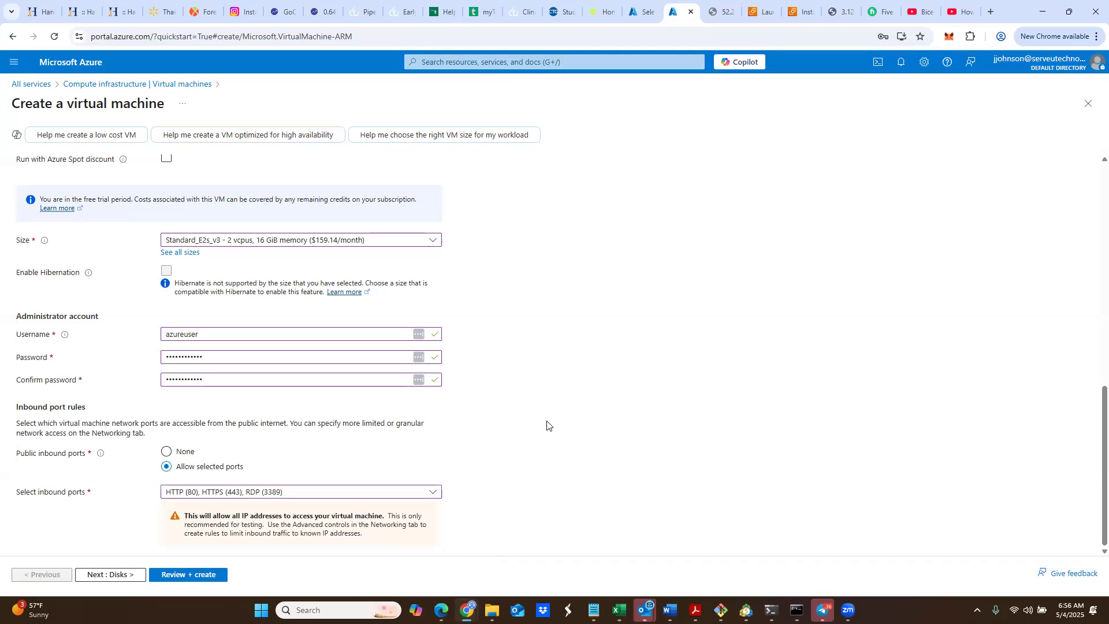
scroll(549, 426, "up", 9)
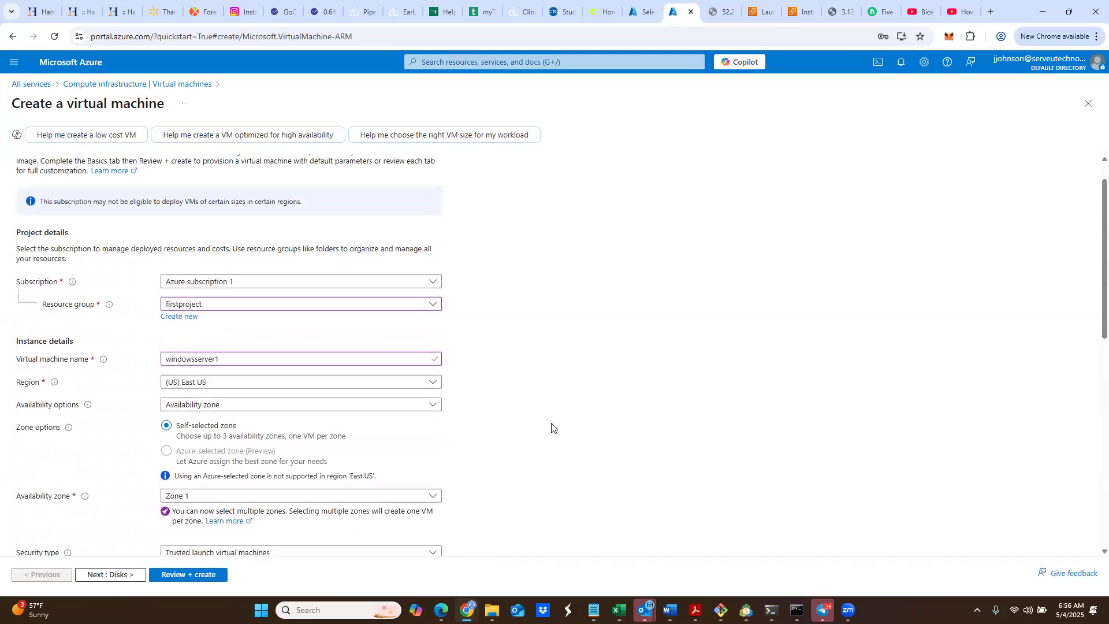
scroll(552, 428, "down", 11)
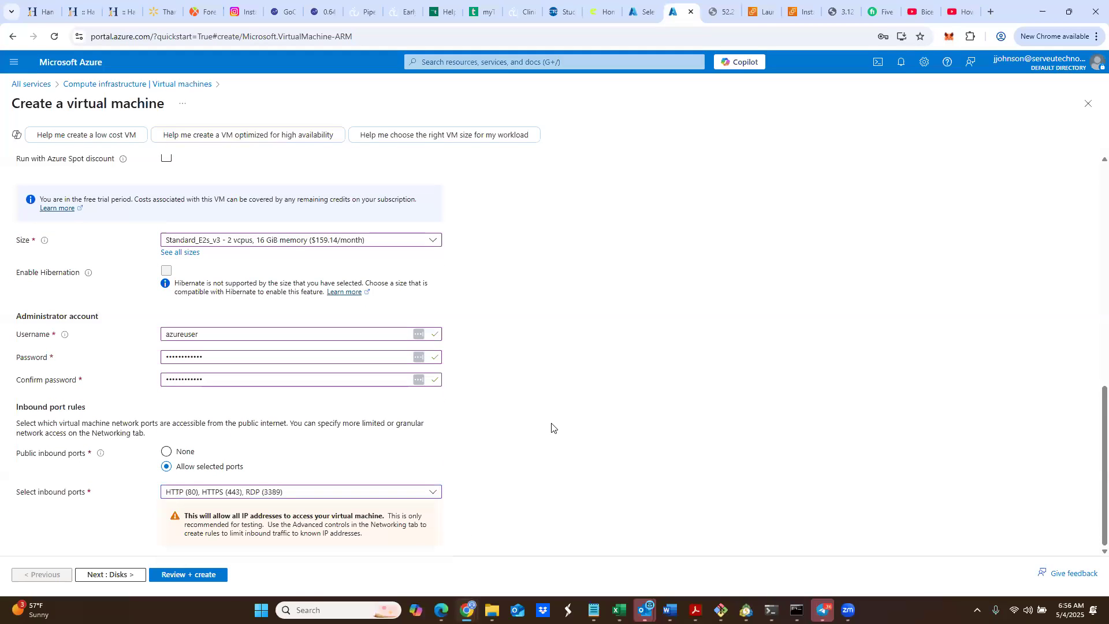
Go to the Disks step, keeping the default 127 GiB Premium SSD OS disk, and continue to Networking
left_click(117, 575)
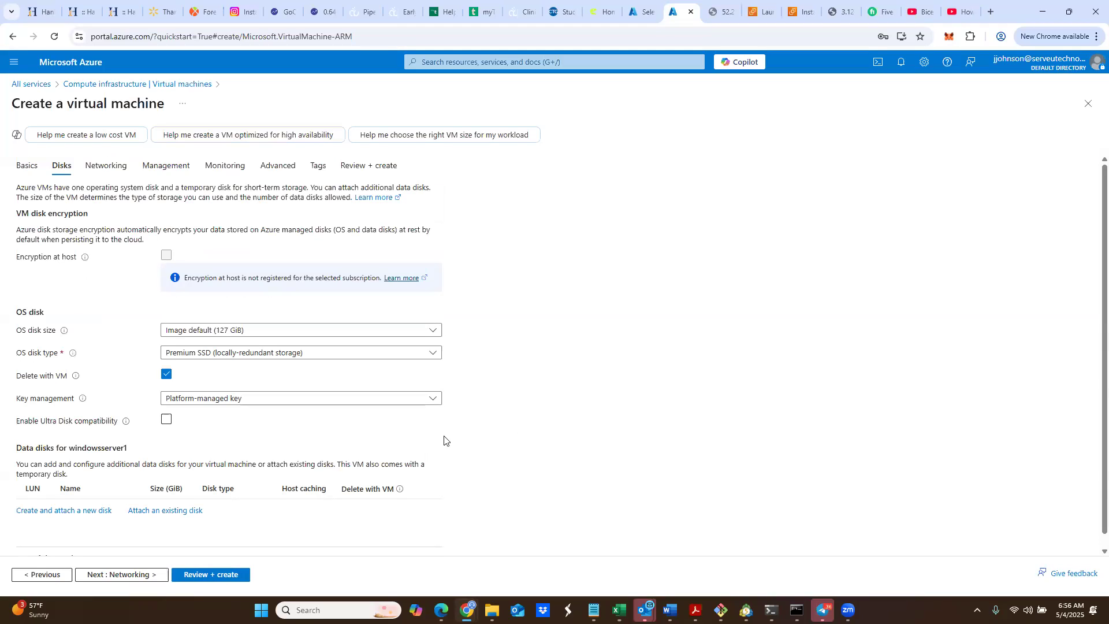
left_click(113, 578)
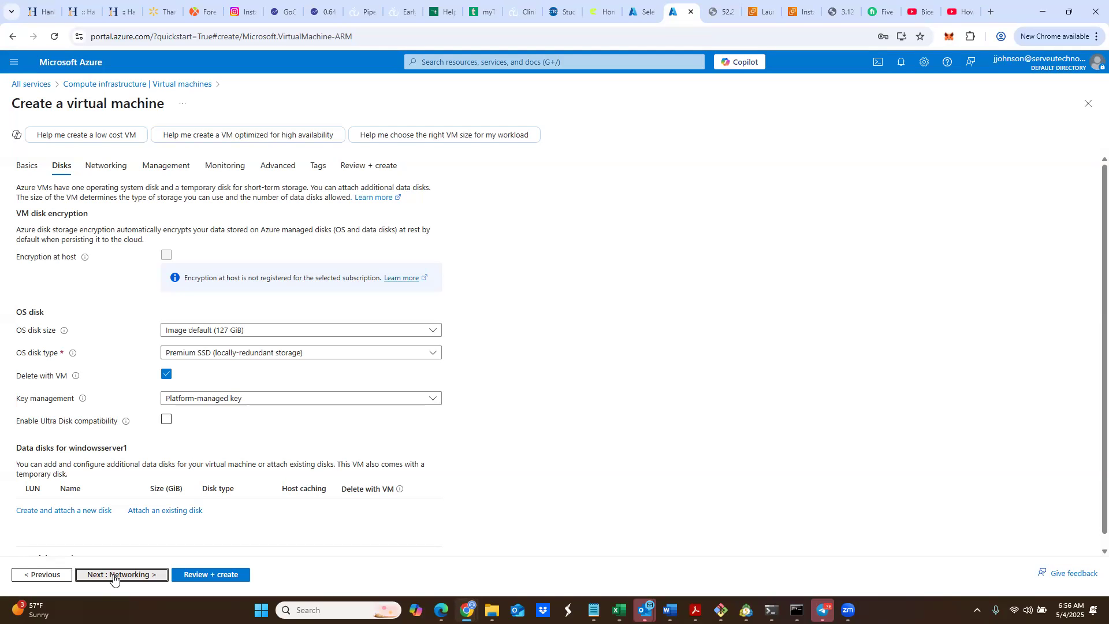
left_click(114, 576)
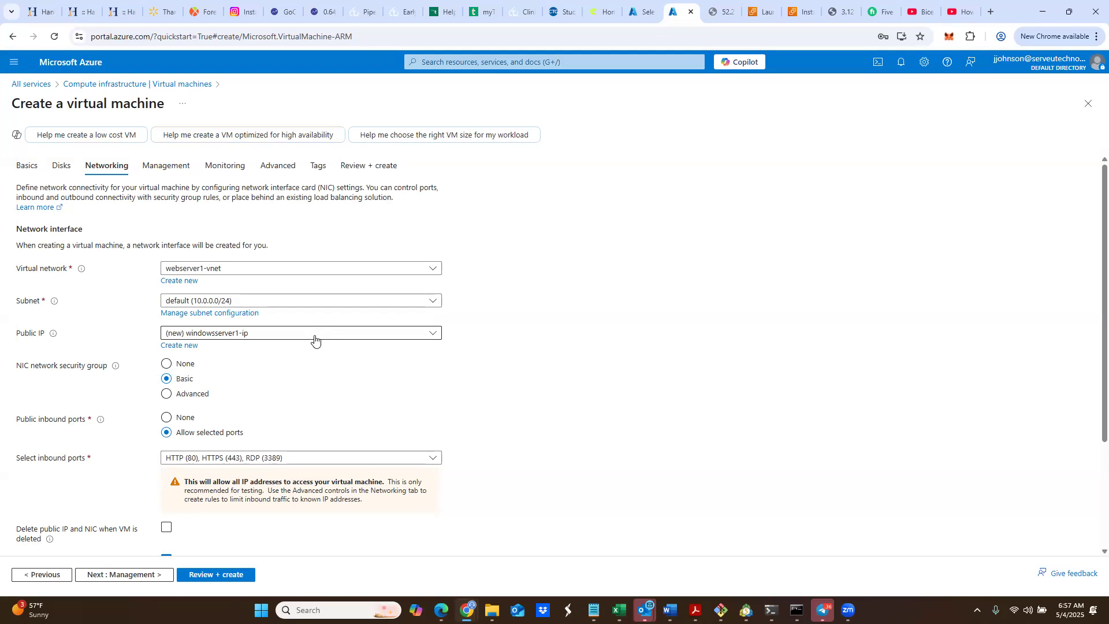
On the Networking tab, enable 'Delete public IP and NIC when VM is deleted'
scroll(303, 375, "down", 1)
scroll(302, 375, "down", 1)
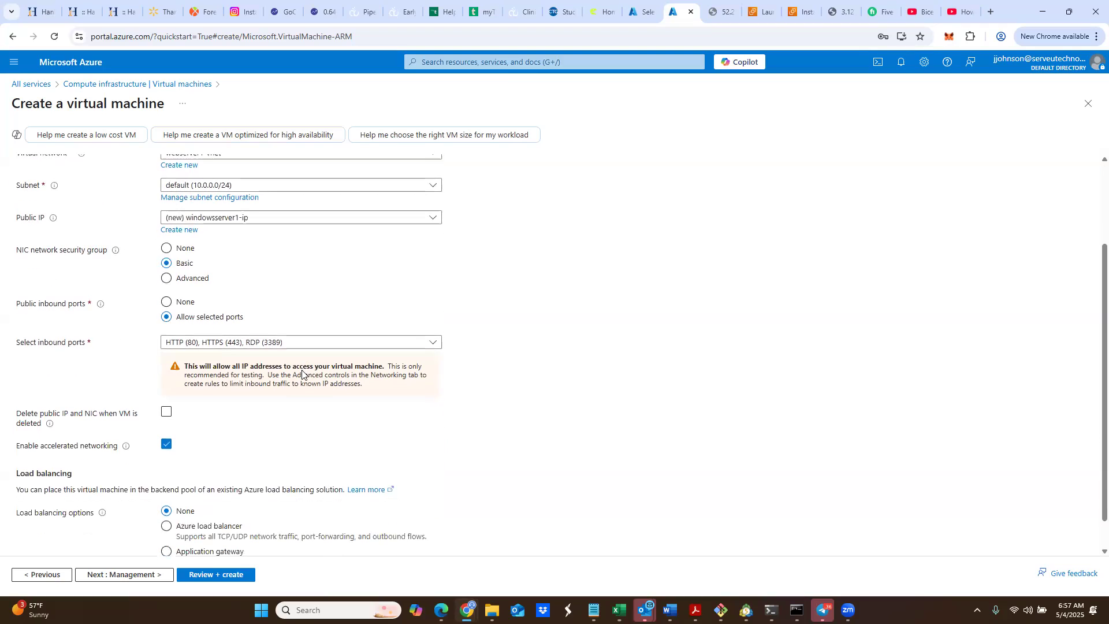
left_click(168, 412)
left_click(170, 415)
Run Review + create validation and review the windowsserver1 summary: Standard E2s v3, RDP/HTTP/HTTPS open
left_click(197, 575)
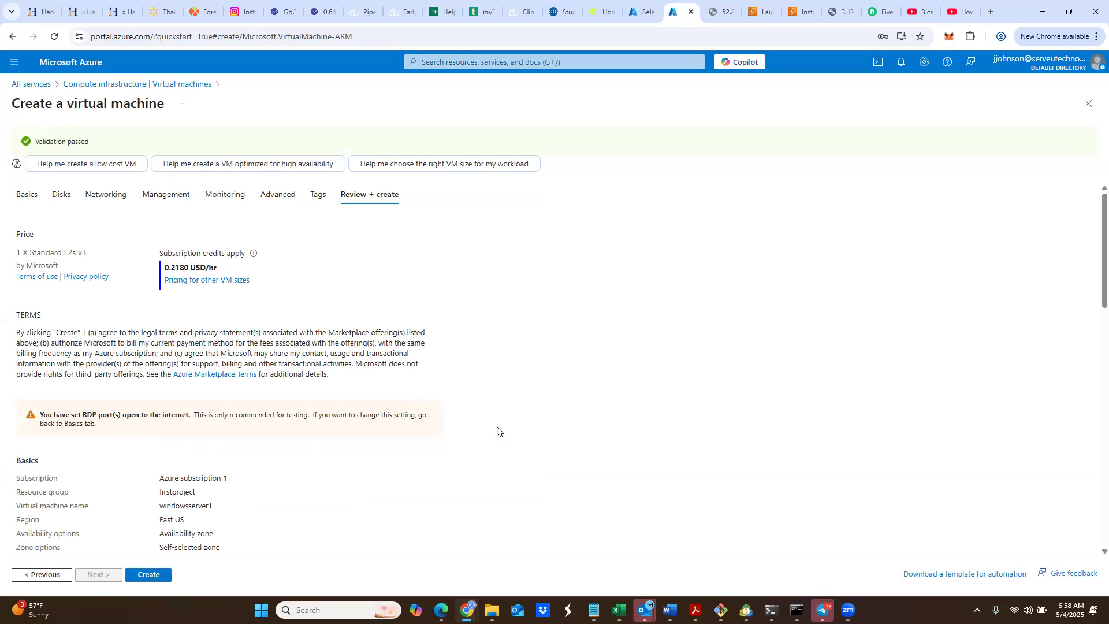
scroll(504, 434, "down", 3)
scroll(505, 434, "down", 2)
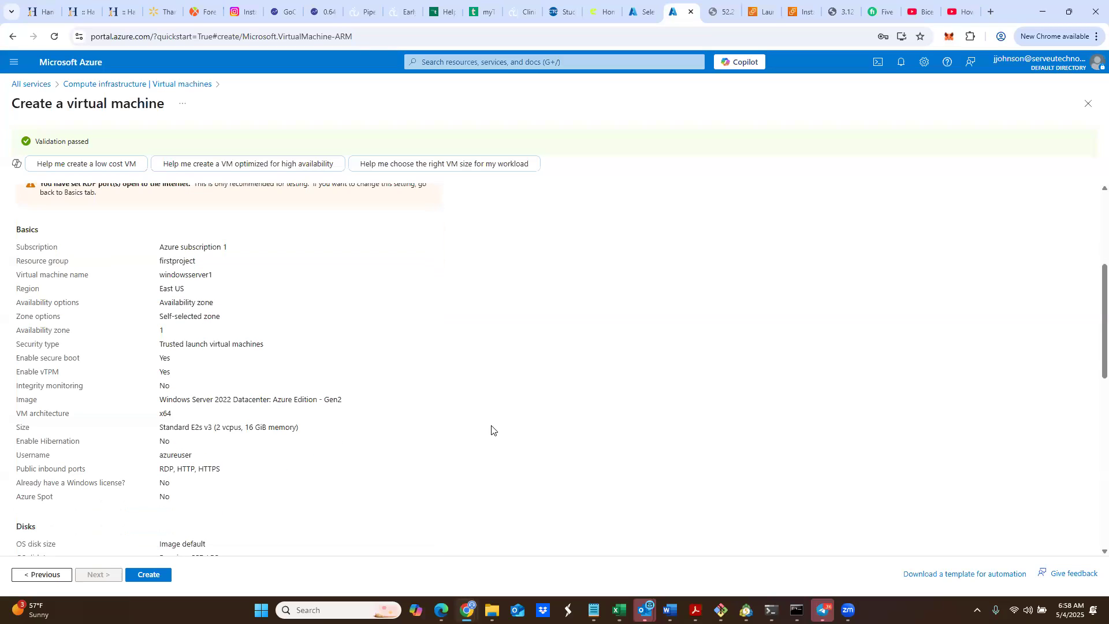
scroll(487, 430, "down", 2)
scroll(484, 431, "down", 8)
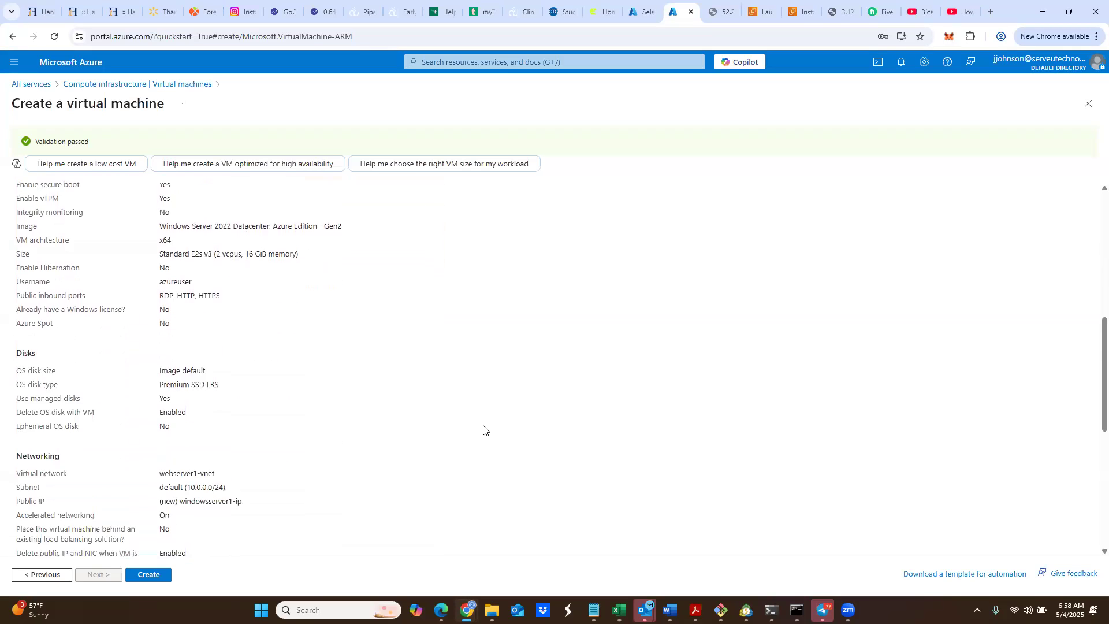
scroll(482, 430, "up", 6)
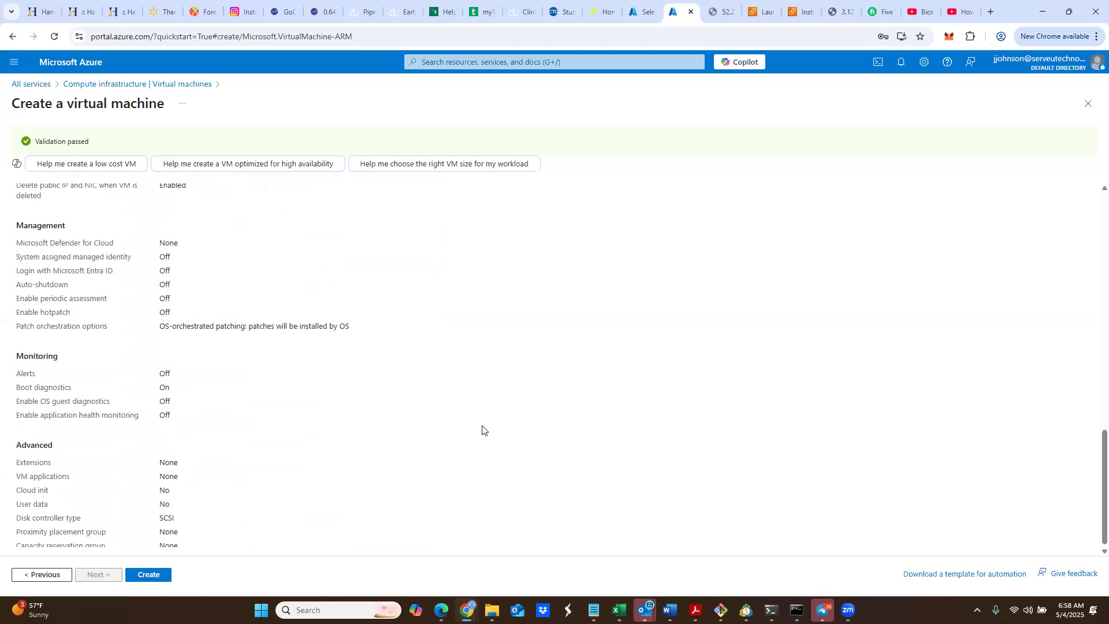
scroll(482, 430, "up", 8)
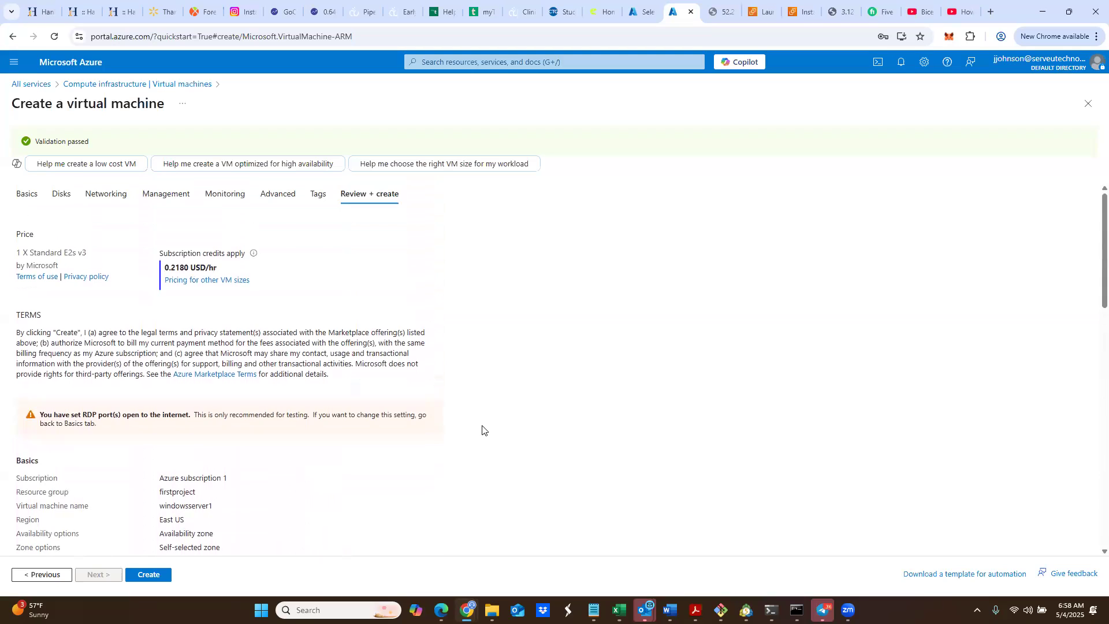
scroll(482, 431, "down", 5)
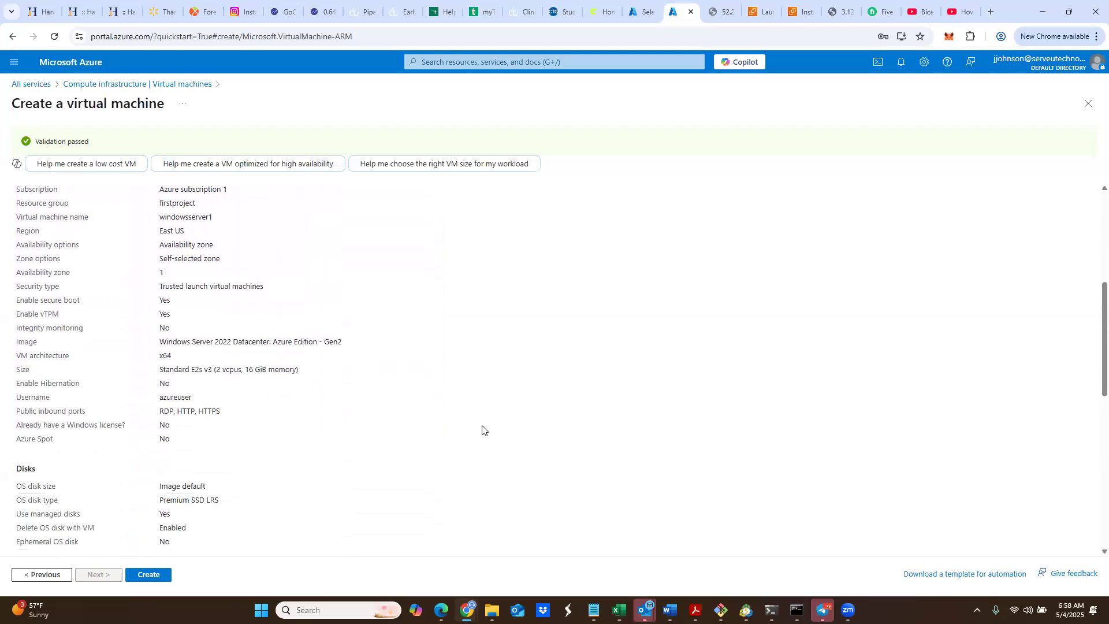
scroll(482, 431, "down", 2)
scroll(482, 431, "down", 6)
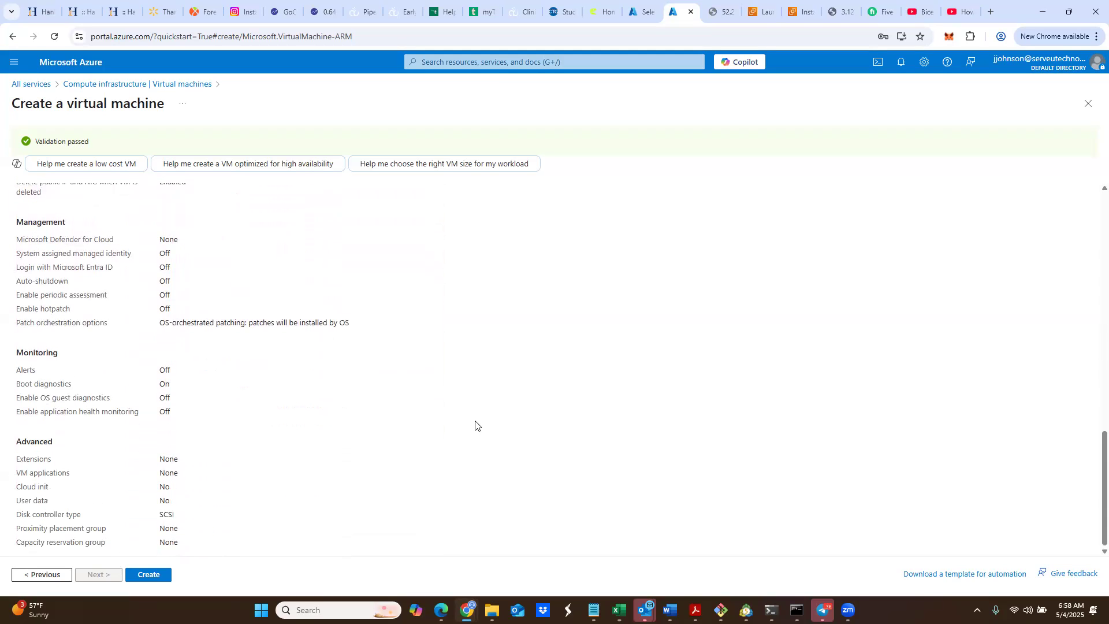
scroll(275, 278, "up", 10)
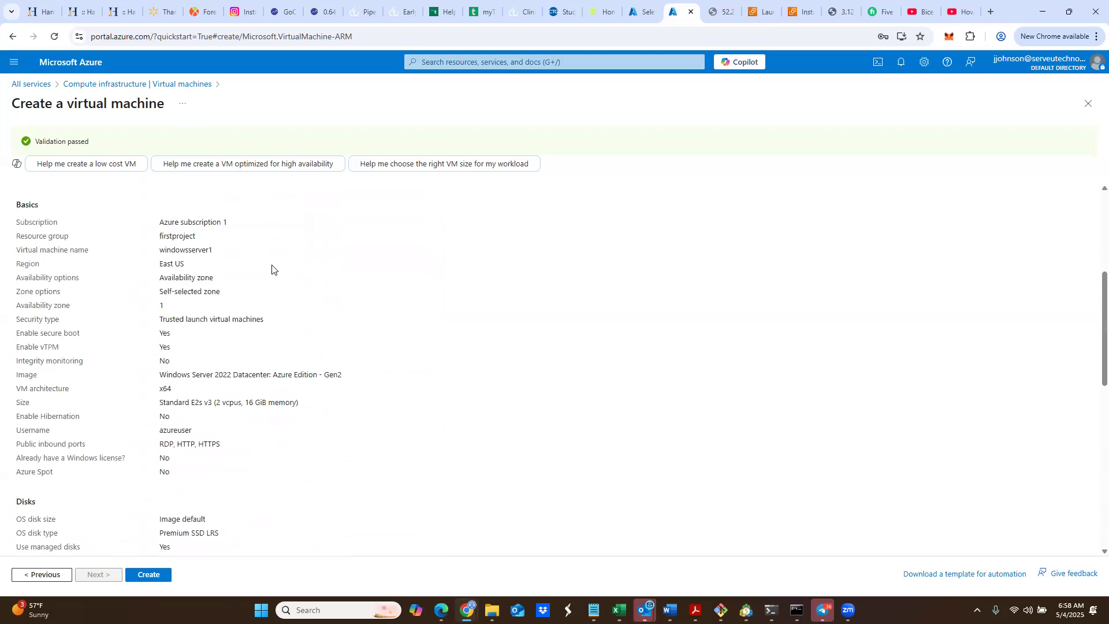
scroll(346, 289, "up", 3)
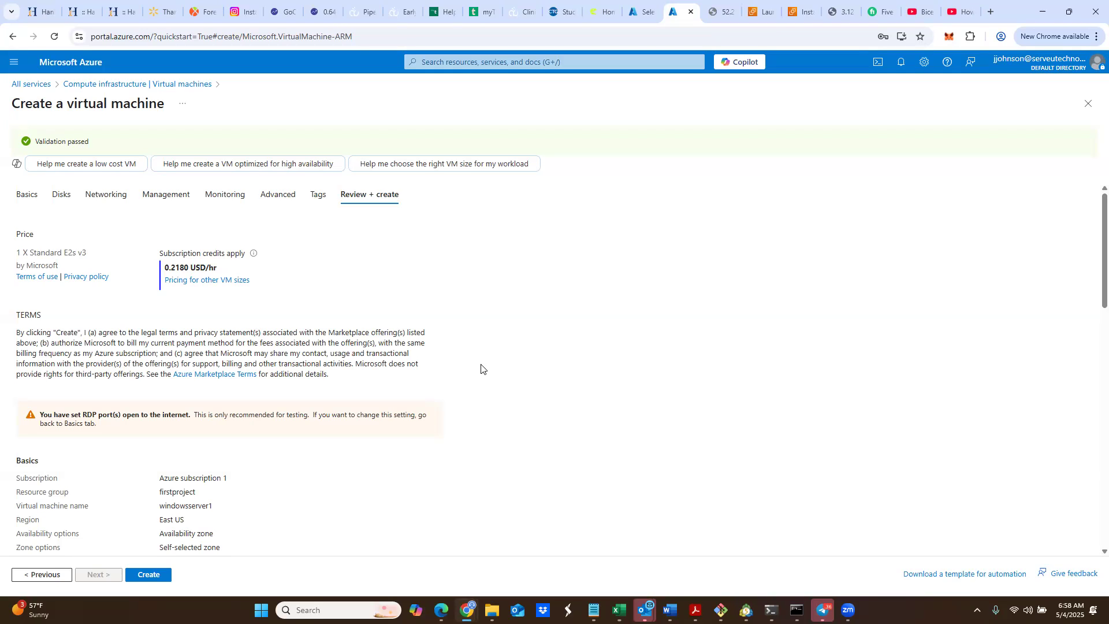
scroll(481, 369, "down", 1)
scroll(480, 370, "up", 1)
scroll(481, 375, "down", 1)
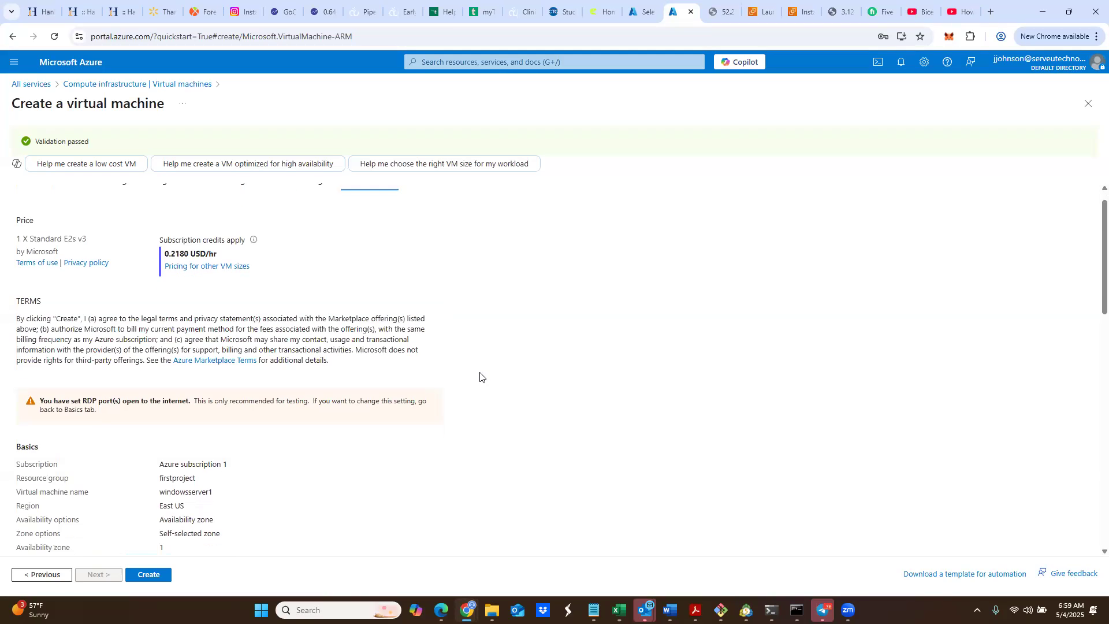
scroll(480, 377, "down", 1)
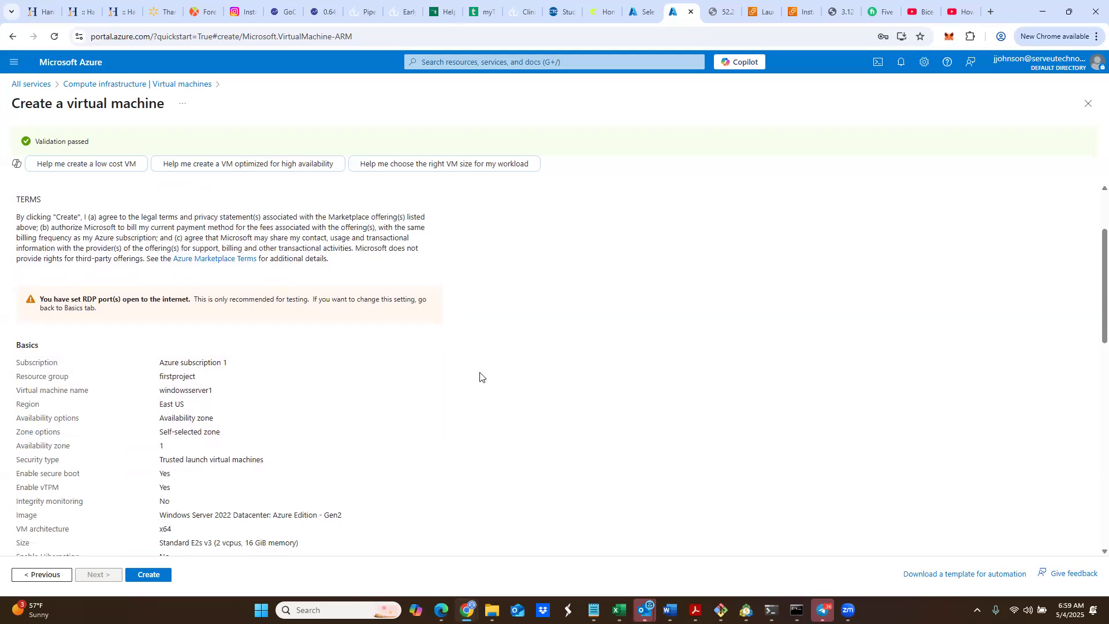
scroll(480, 377, "up", 2)
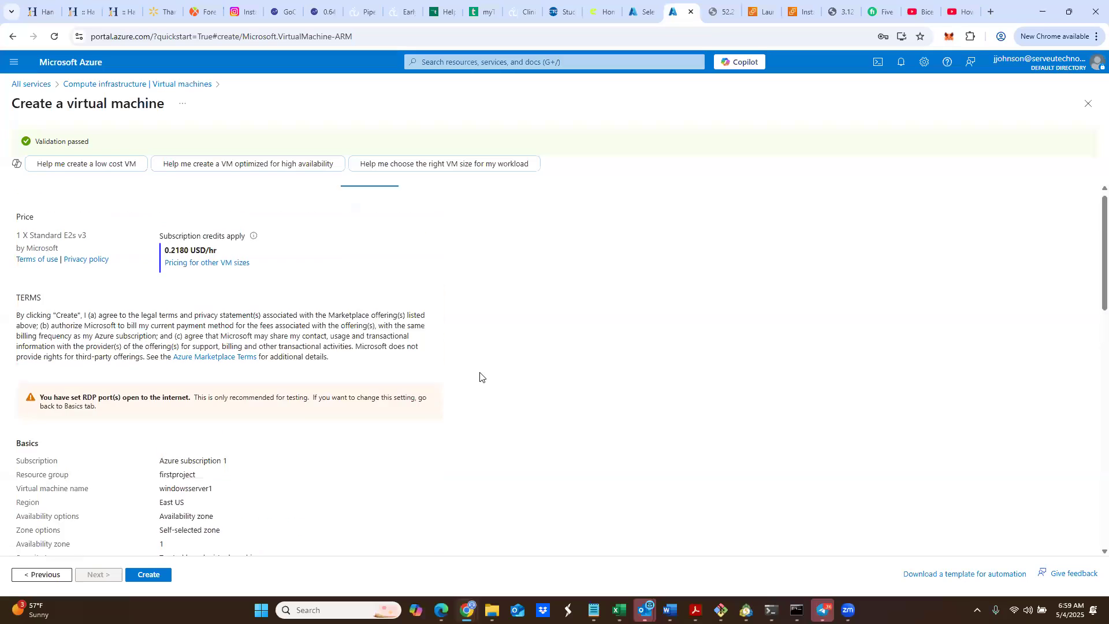
scroll(480, 377, "down", 3)
scroll(480, 377, "down", 1)
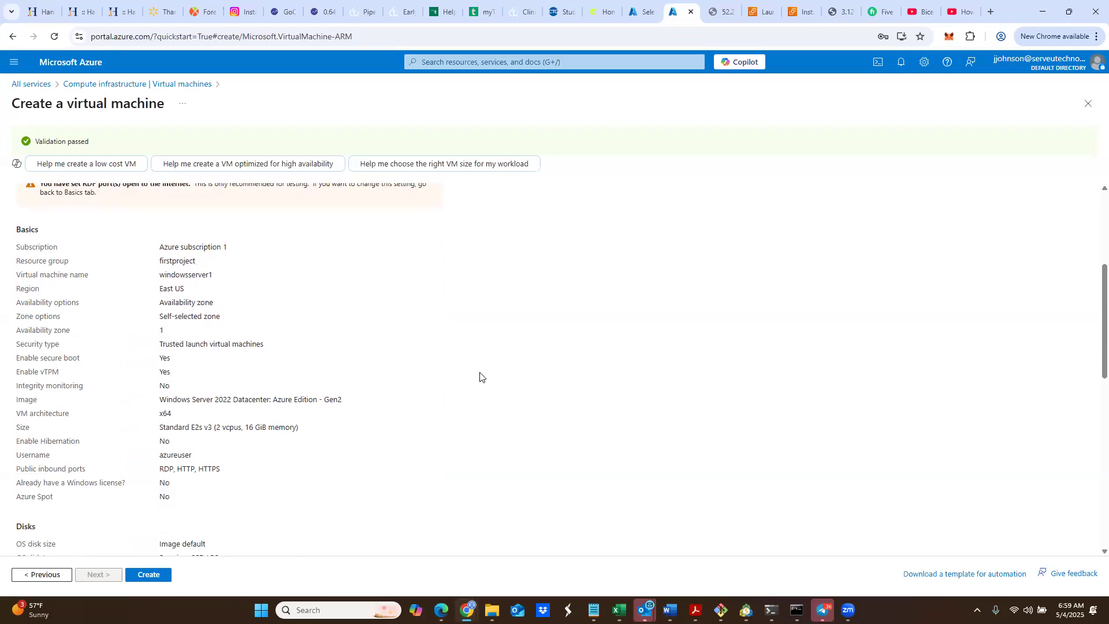
scroll(480, 376, "down", 8)
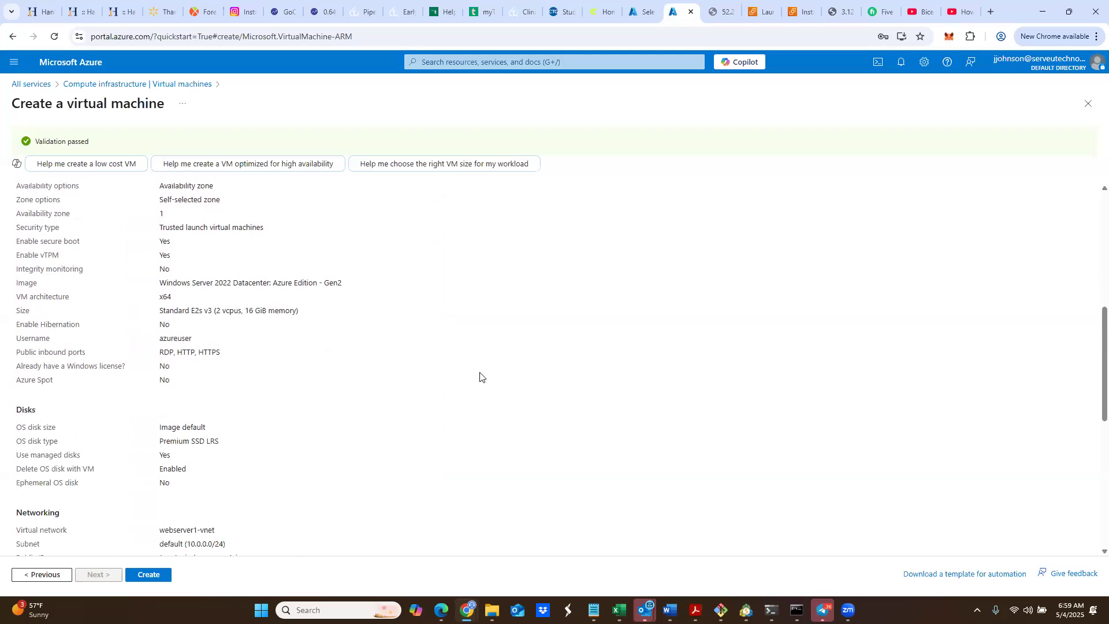
Create the windowsserver1 VM and wait until the deployment is complete
left_click(132, 578)
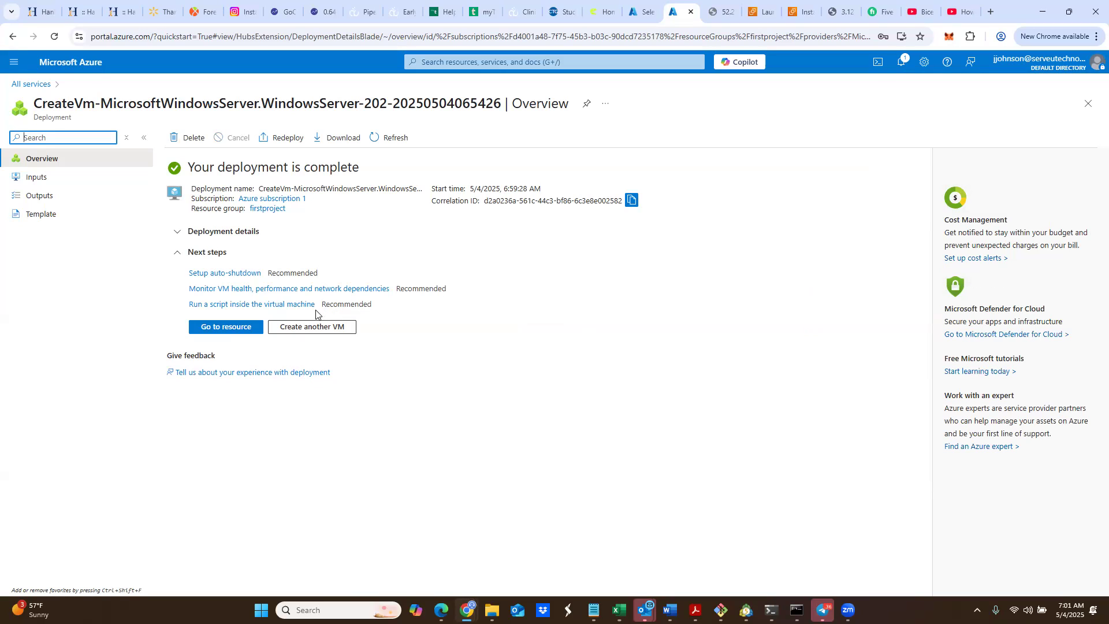
Go to the windowsserver1 overview, refresh it, and check the agent not-ready troubleshooting panel
left_click(225, 327)
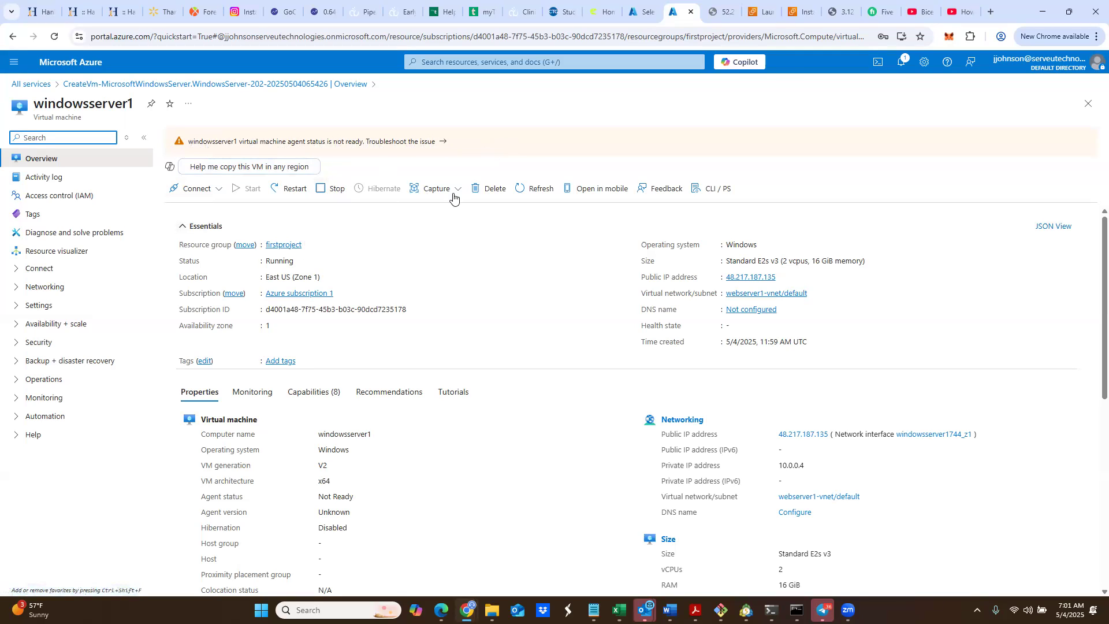
left_click(523, 192)
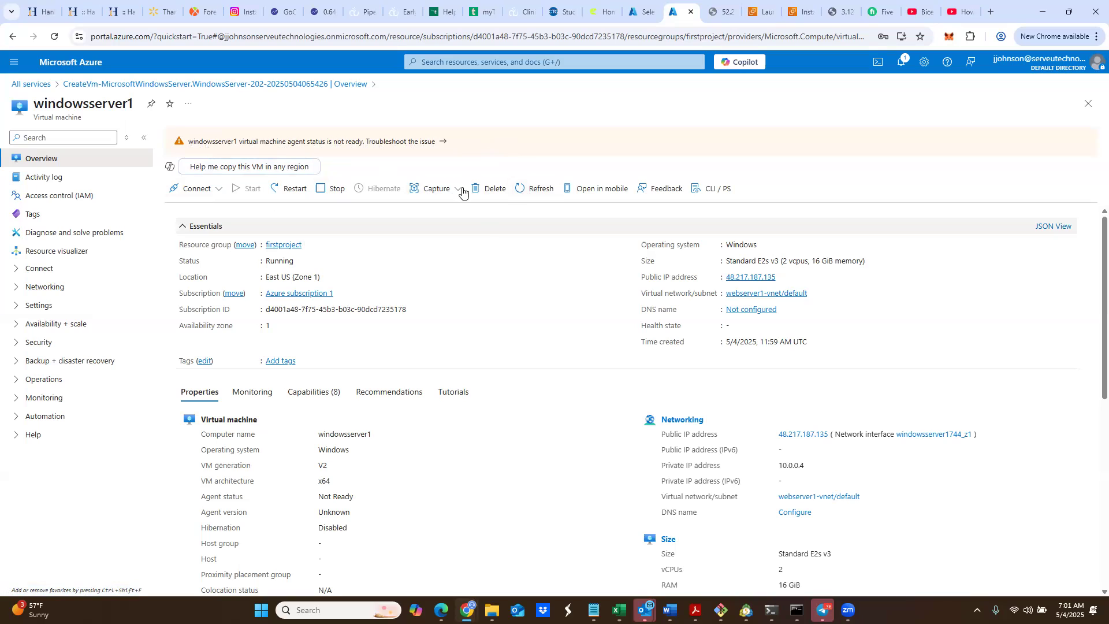
left_click(519, 151)
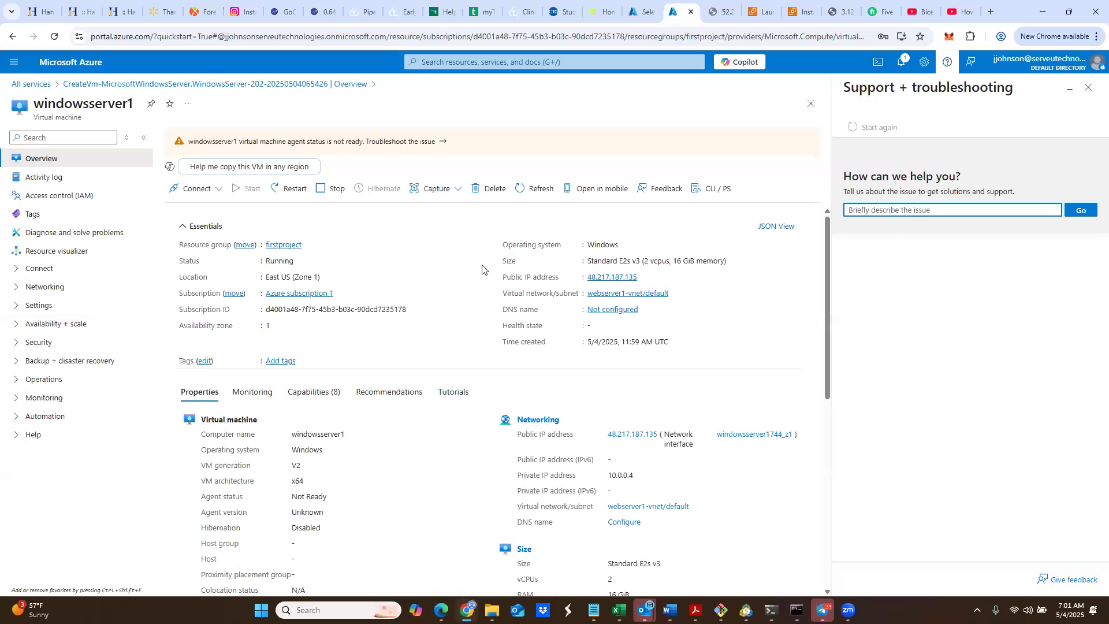
left_click(1089, 90)
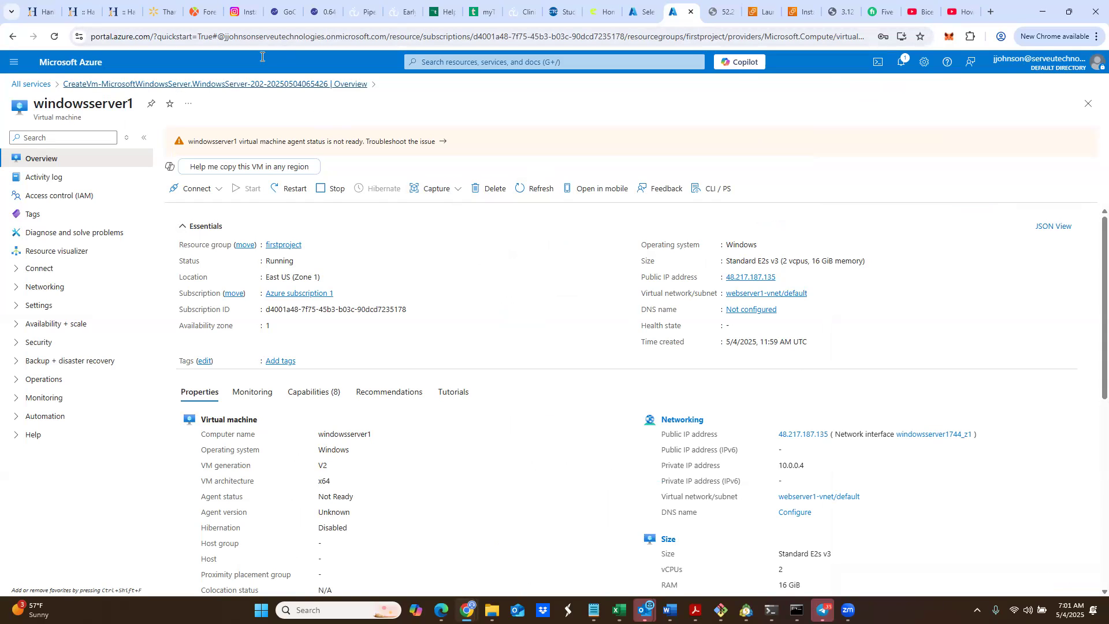
left_click(277, 37)
left_click(437, 90)
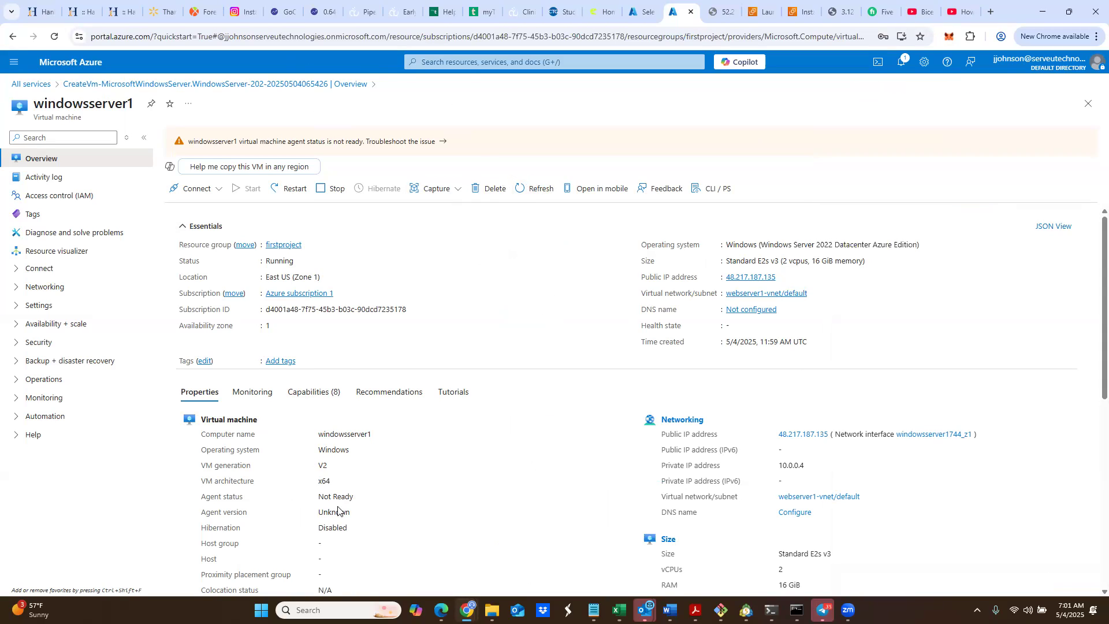
Navigate via All services > Virtual machines to windowsserver1 and open its Native RDP connection panel
left_click(45, 87)
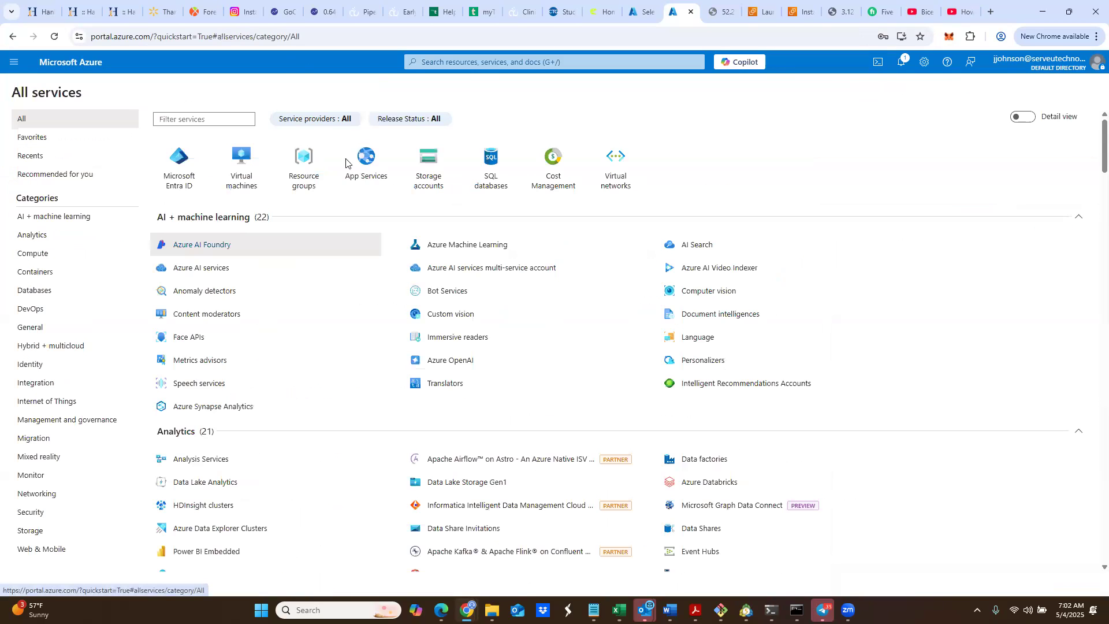
left_click(238, 164)
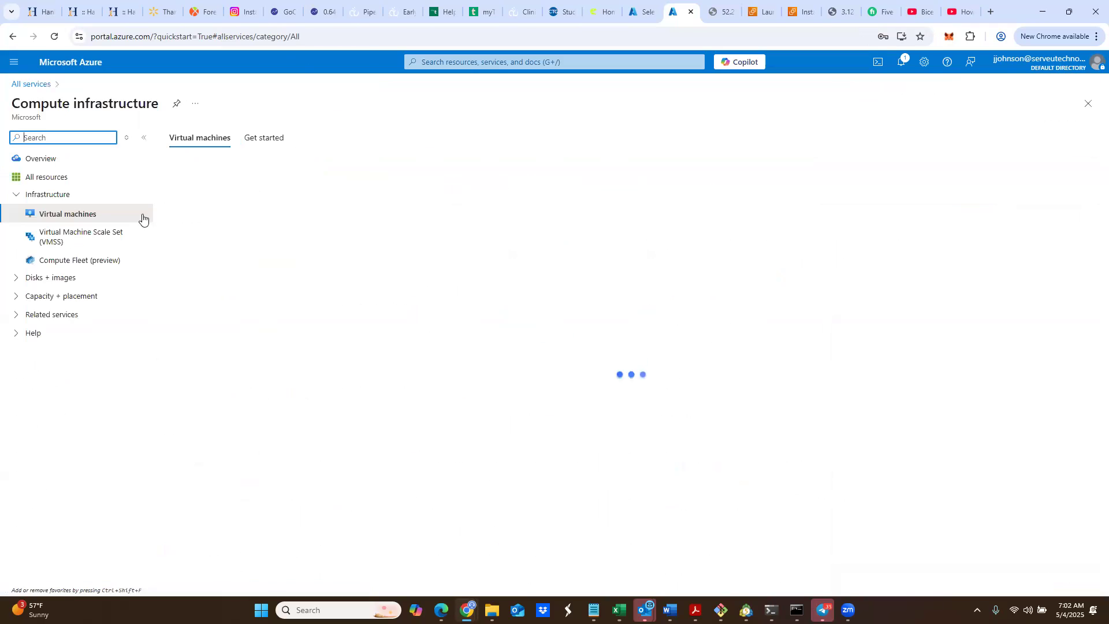
left_click(211, 256)
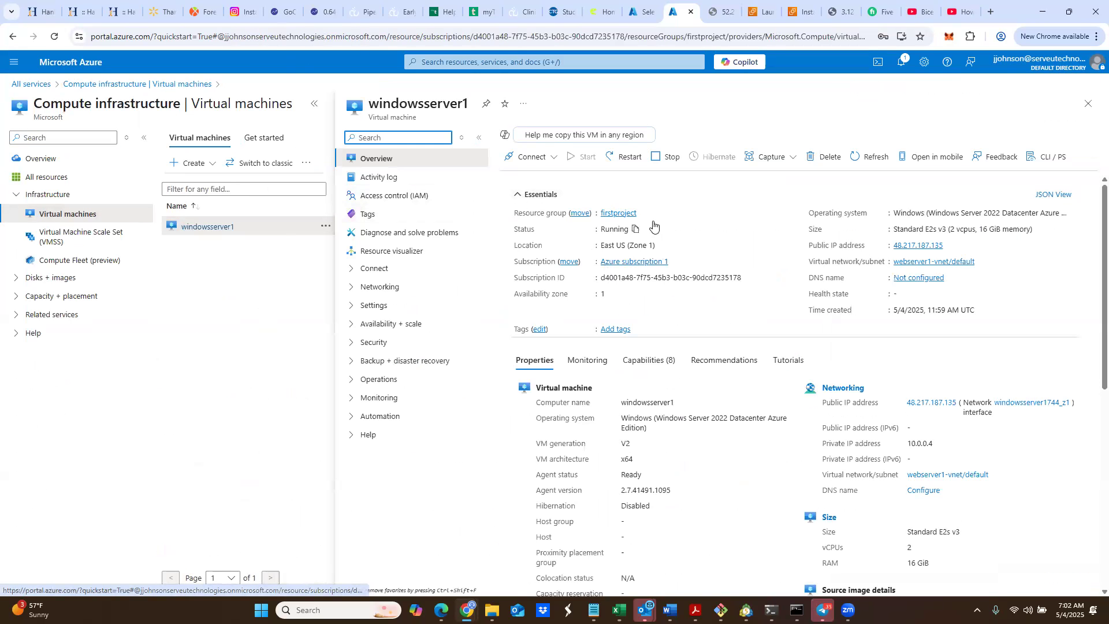
left_click(315, 104)
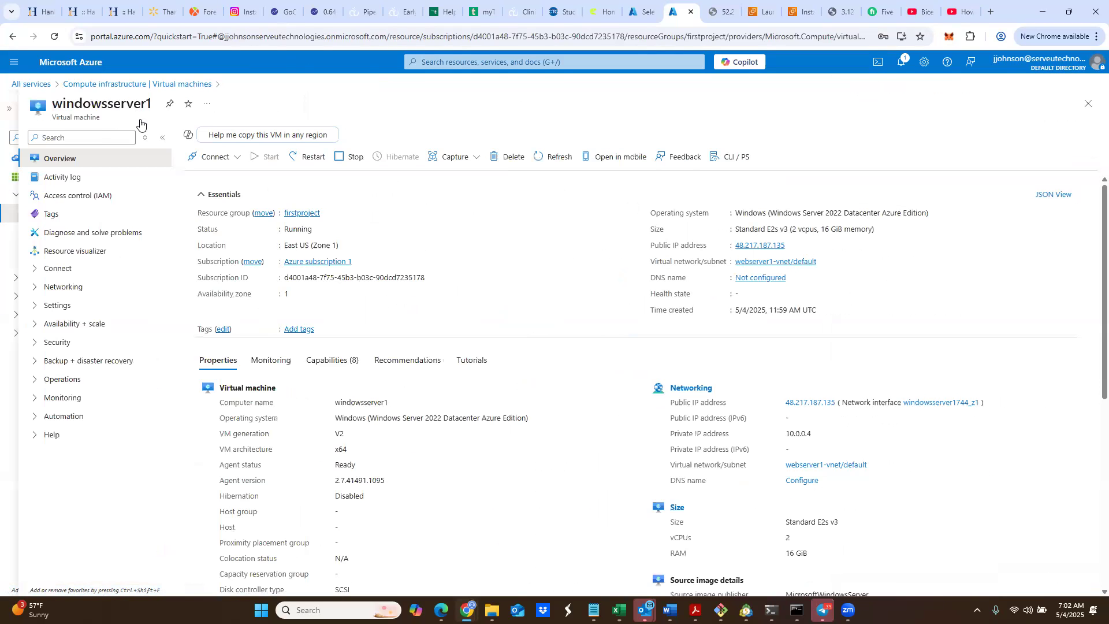
left_click(227, 164)
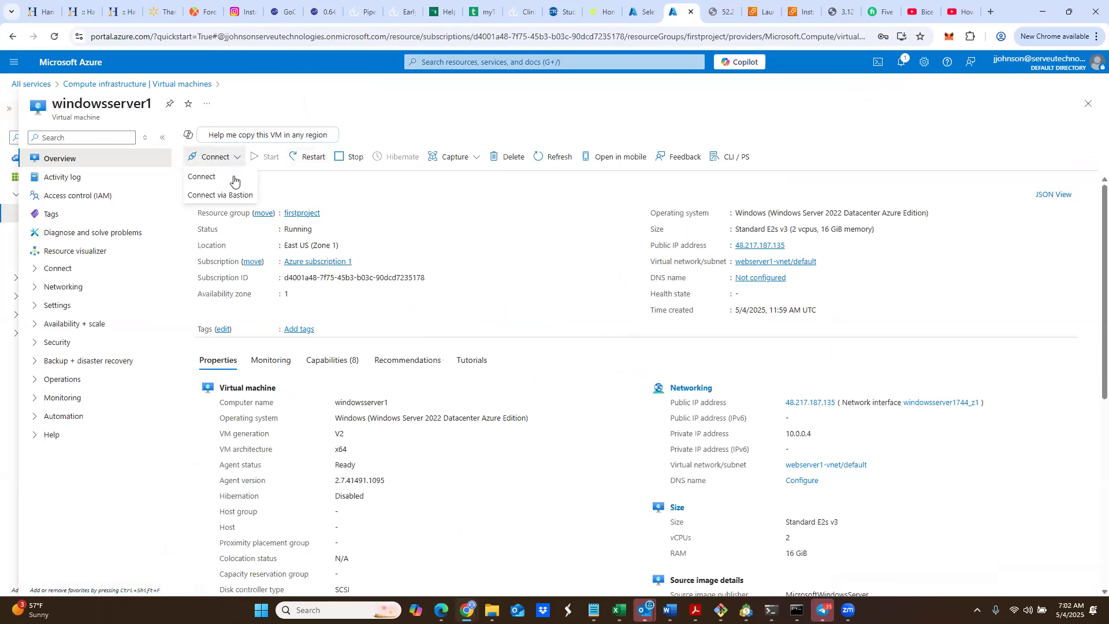
left_click(248, 188)
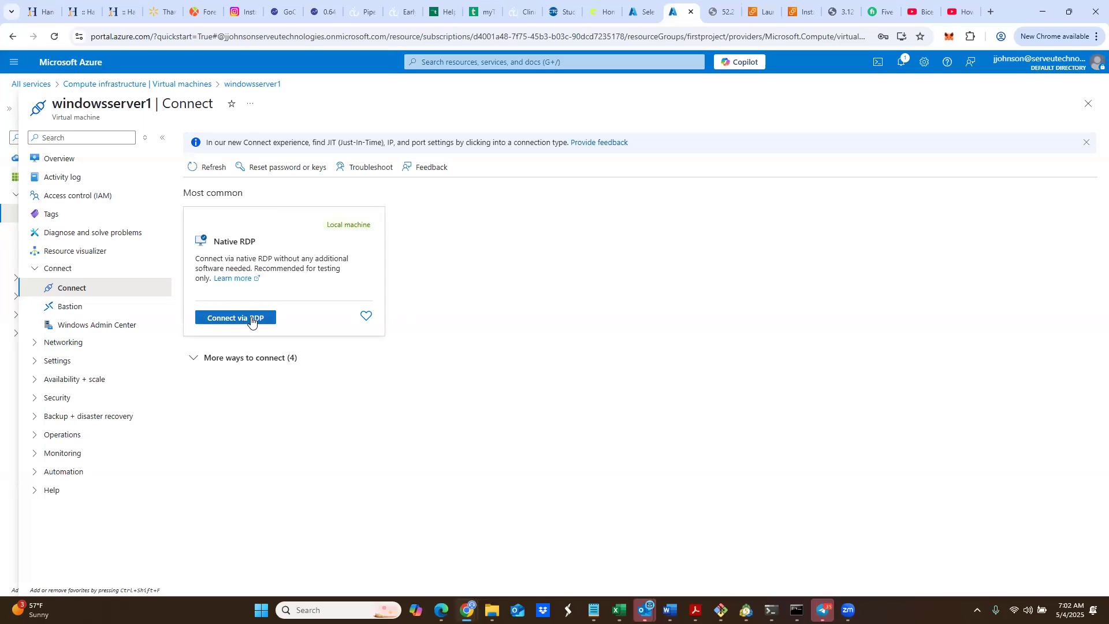
left_click(253, 321)
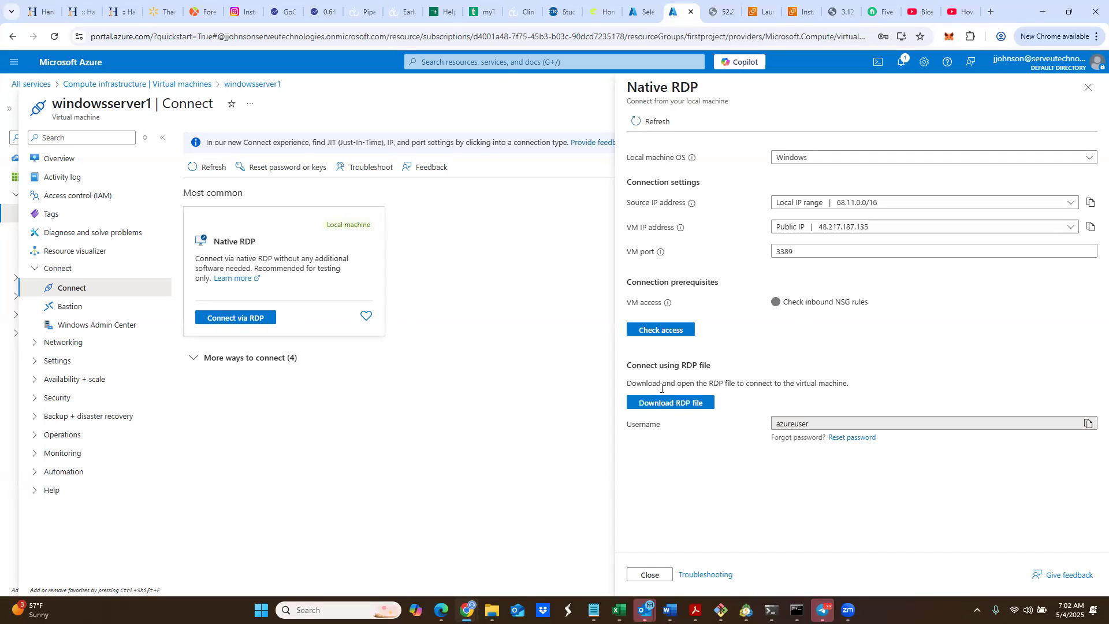
Download and open windowsserver1's RDP file, enter the admin password, and accept the certificate
left_click(675, 404)
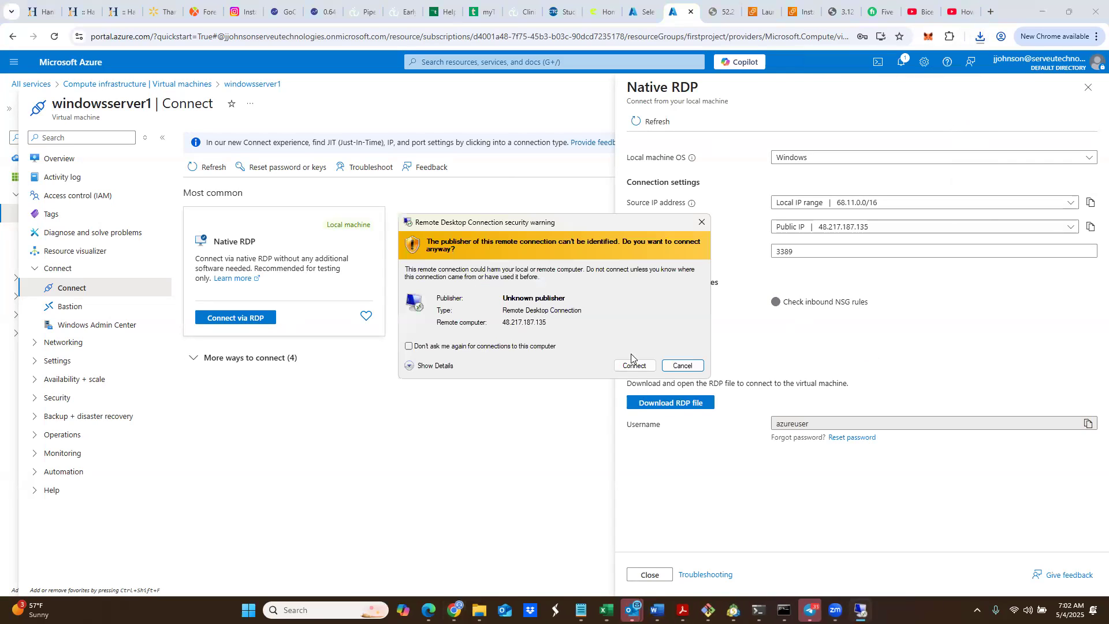
left_click(634, 365)
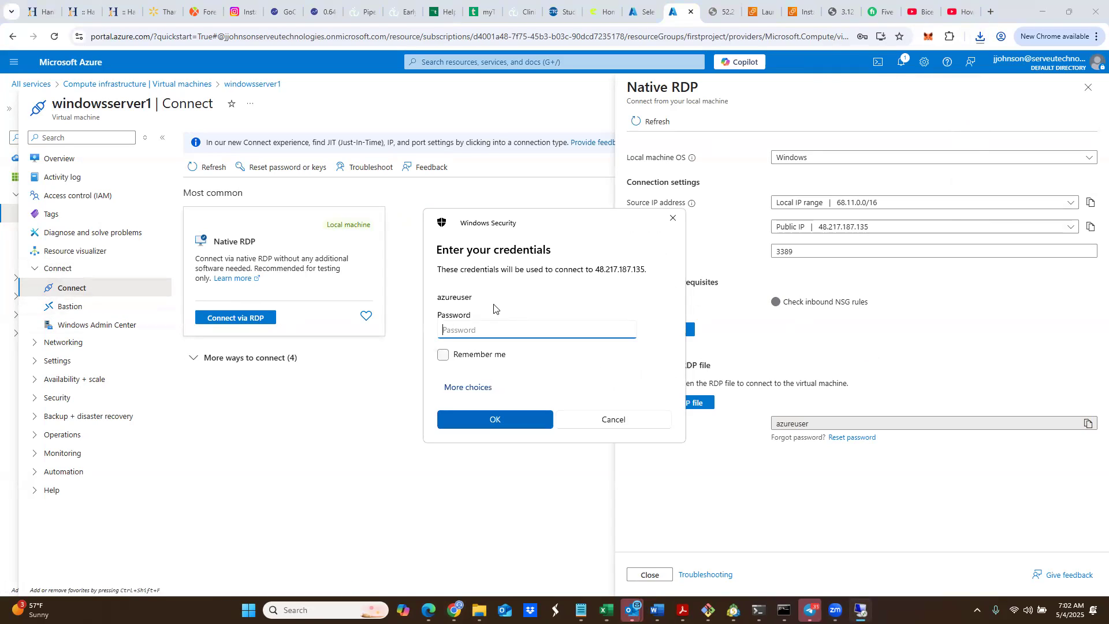
type("••••••••••••")
key("Return")
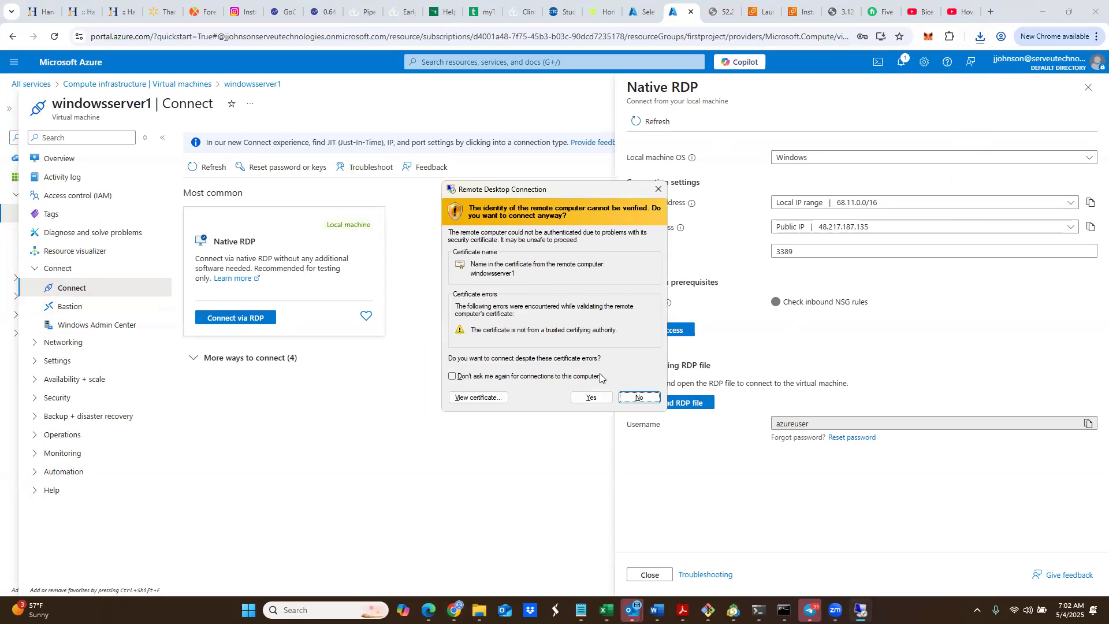
left_click(586, 399)
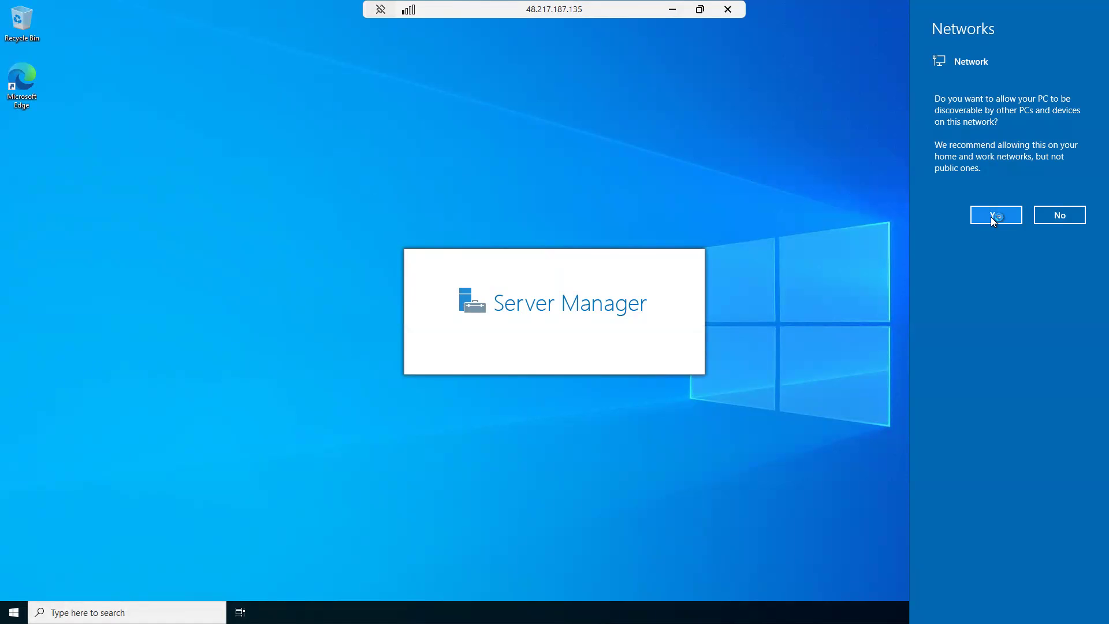
Allow network discovery, dismiss the Windows Admin Center popup, and close Server Manager
left_click(887, 271)
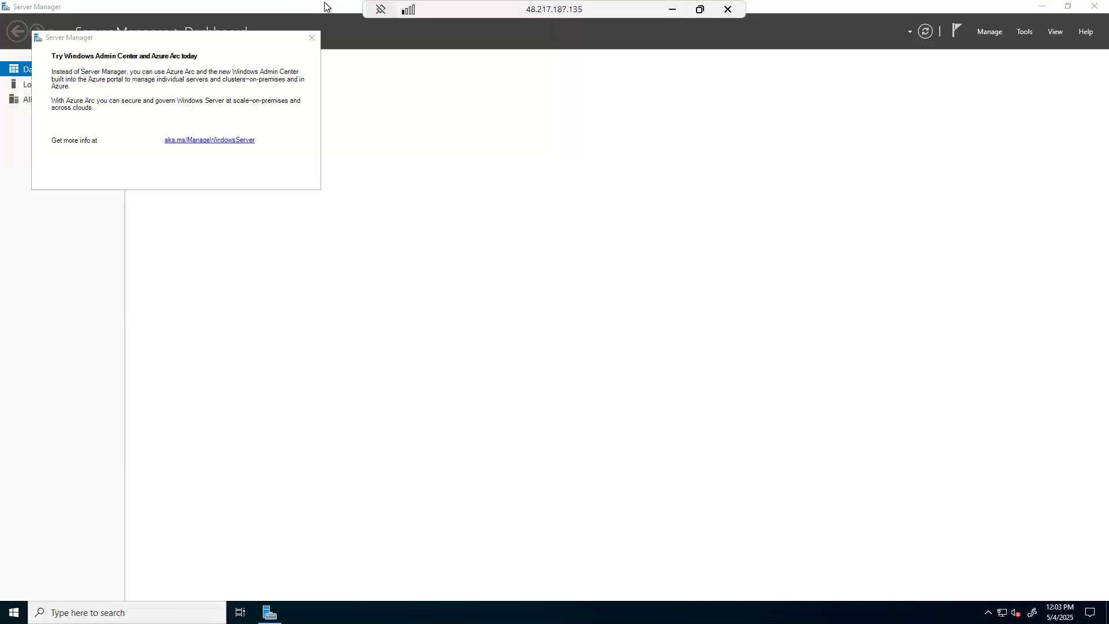
left_click(312, 39)
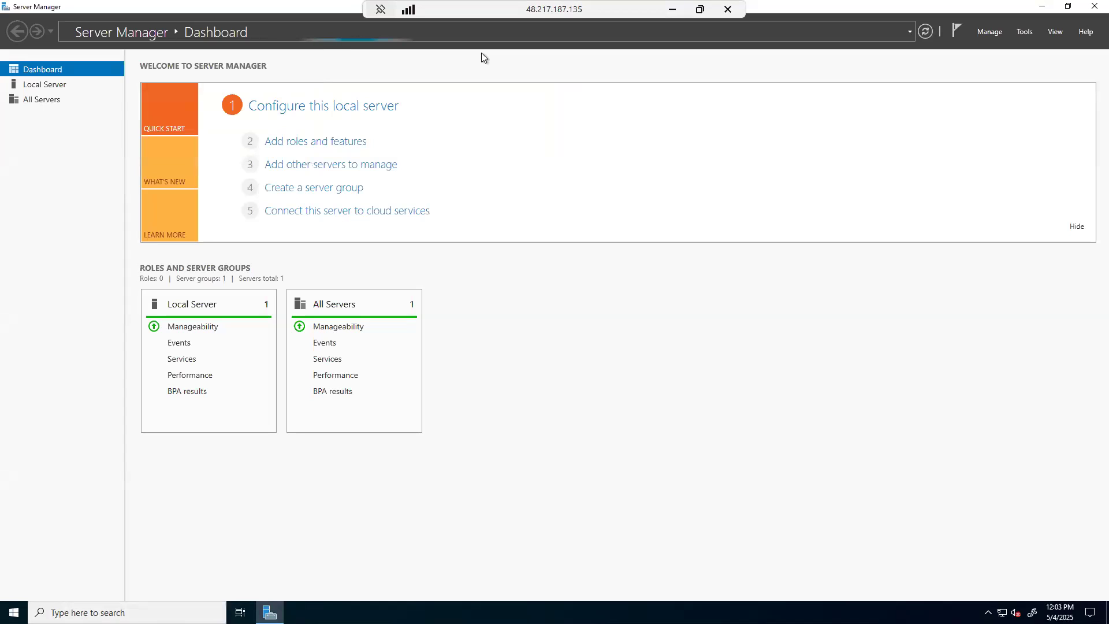
left_click(1088, 8)
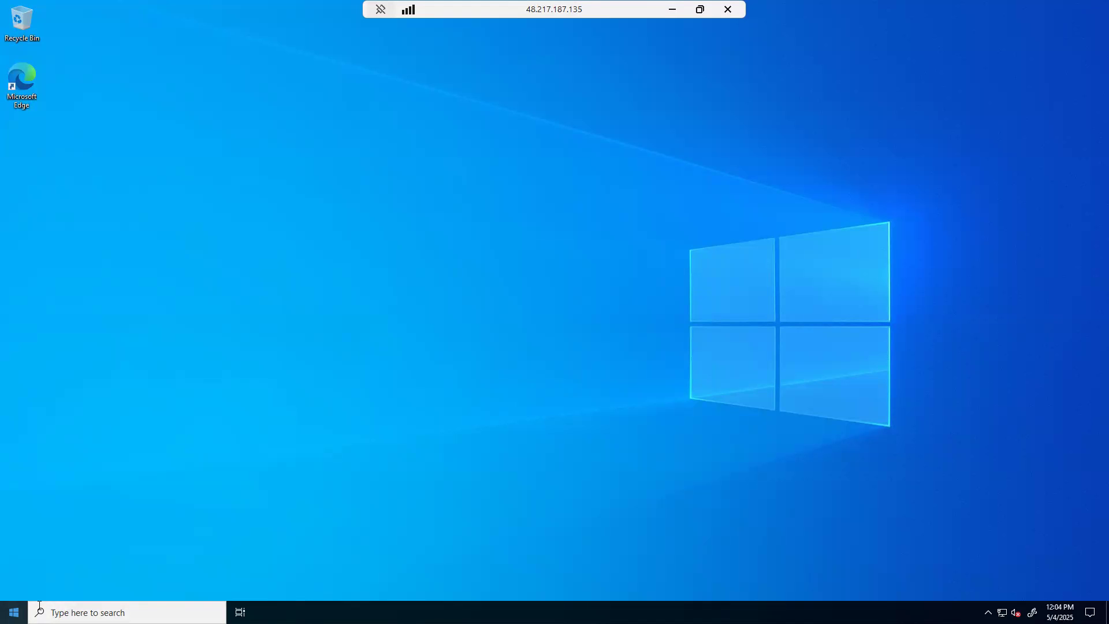
Reopen Server Manager from search and launch the Add Roles and Features wizard
left_click(102, 613)
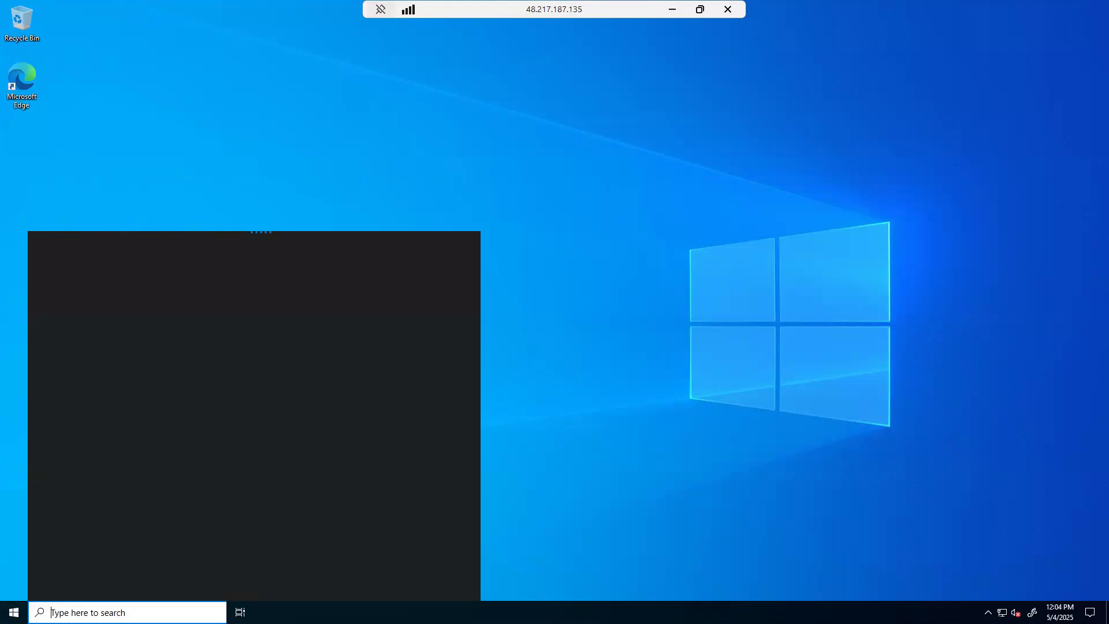
type("server")
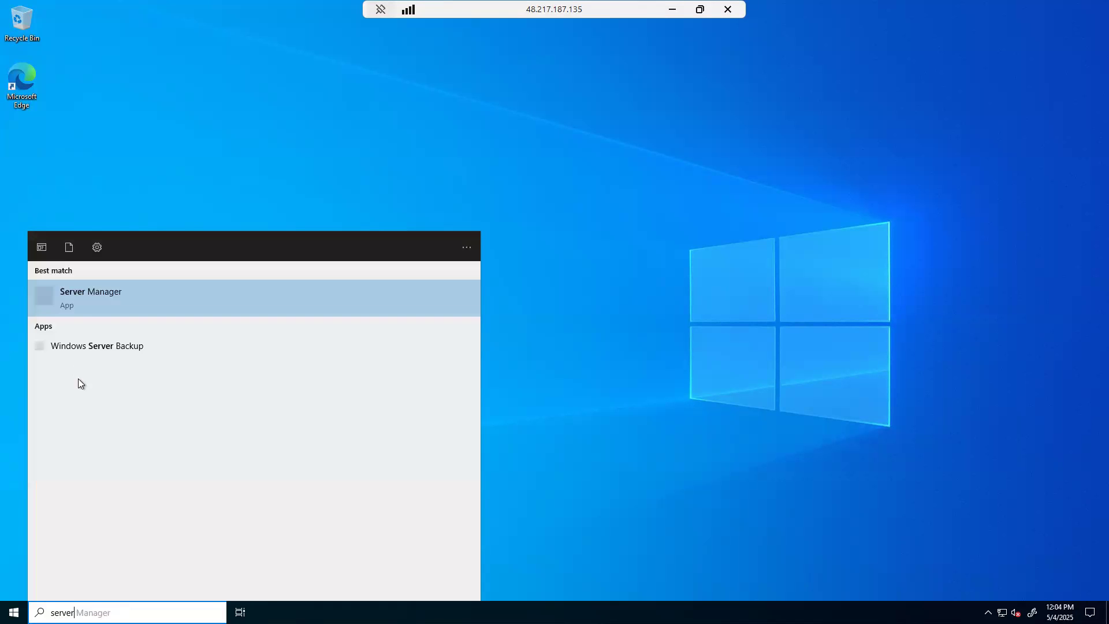
left_click(95, 289)
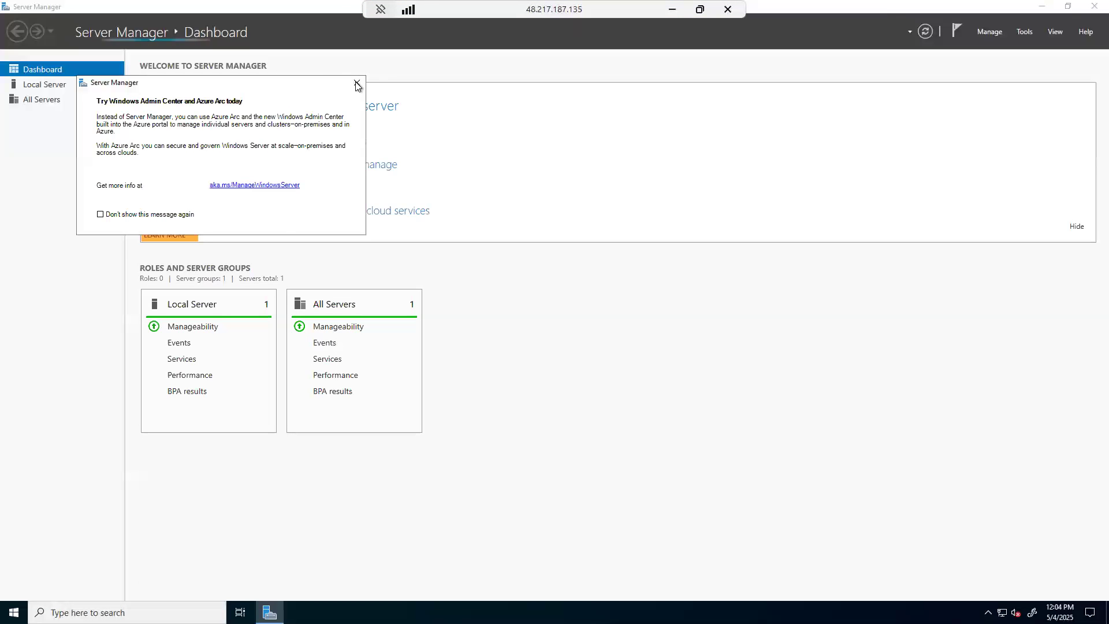
left_click(357, 82)
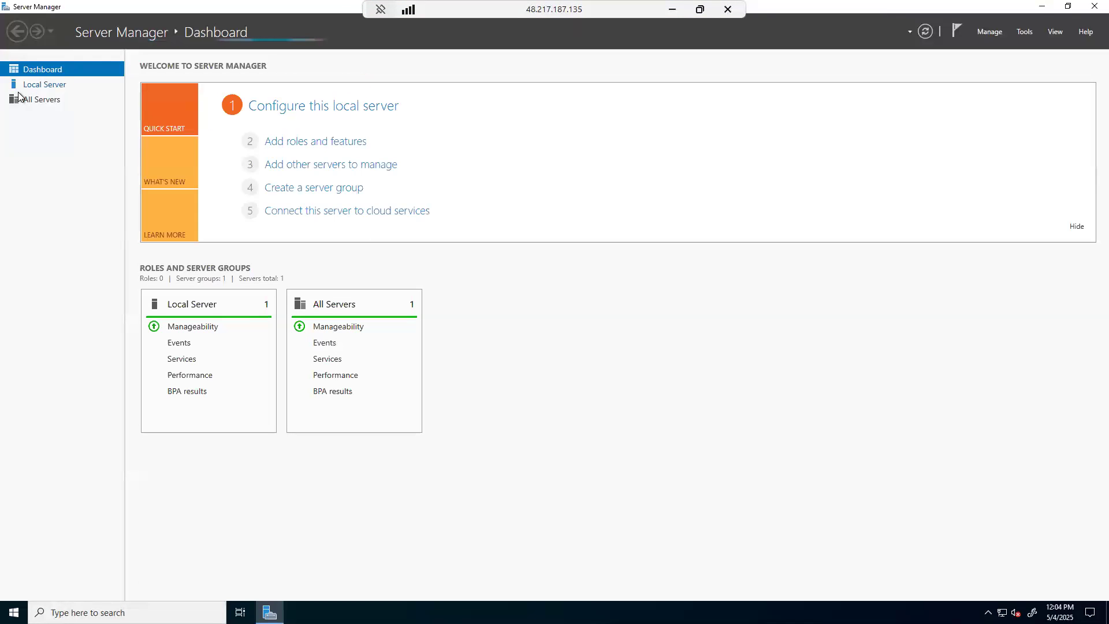
left_click(314, 143)
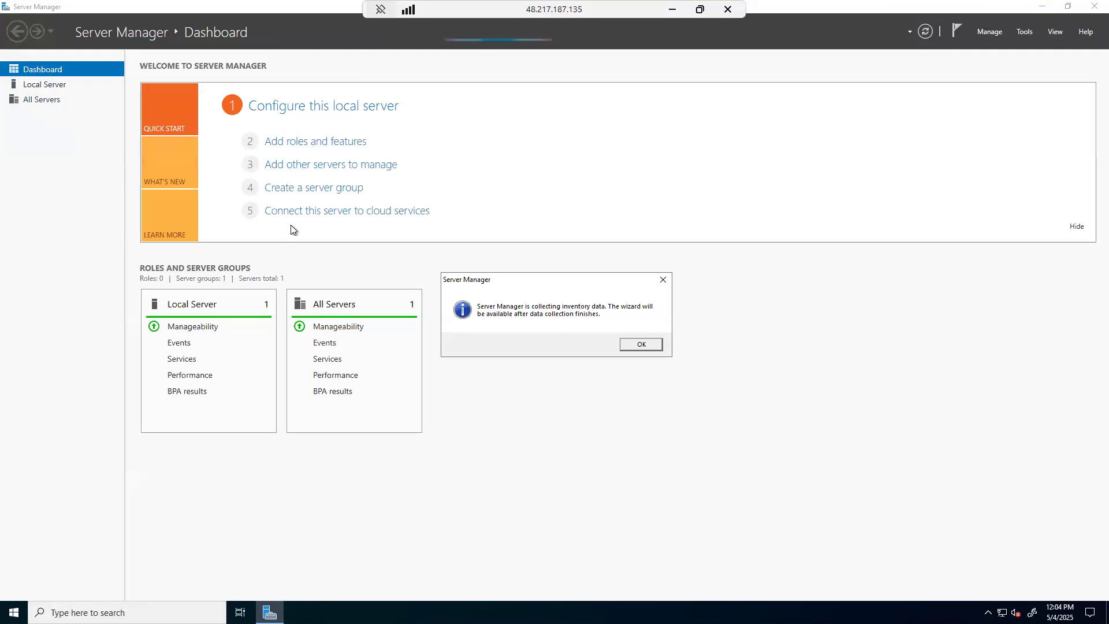
left_click(647, 345)
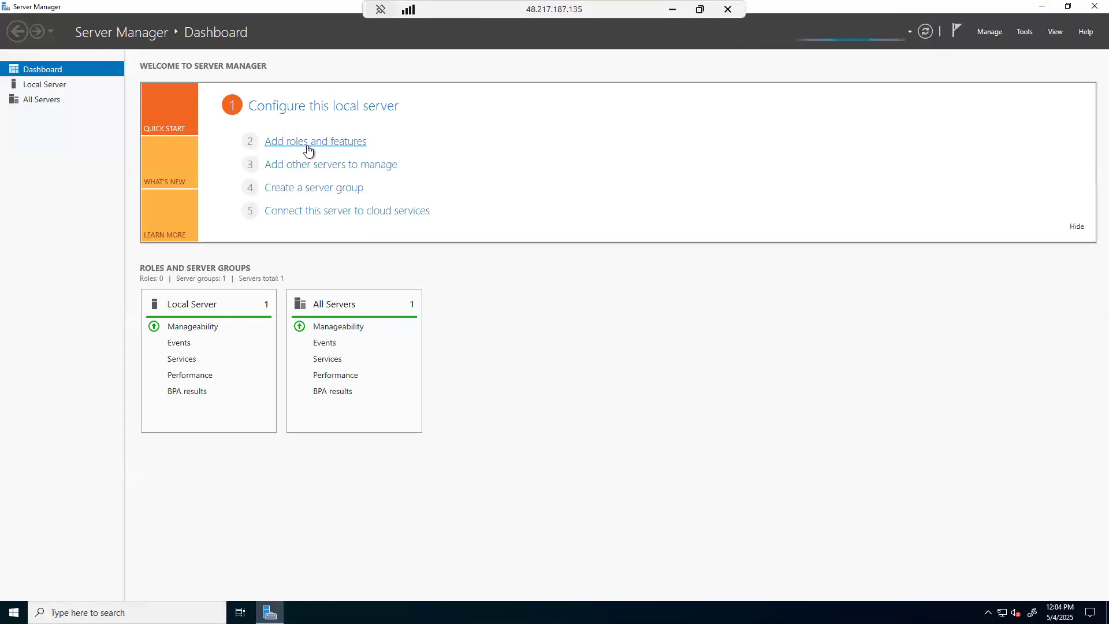
left_click(306, 149)
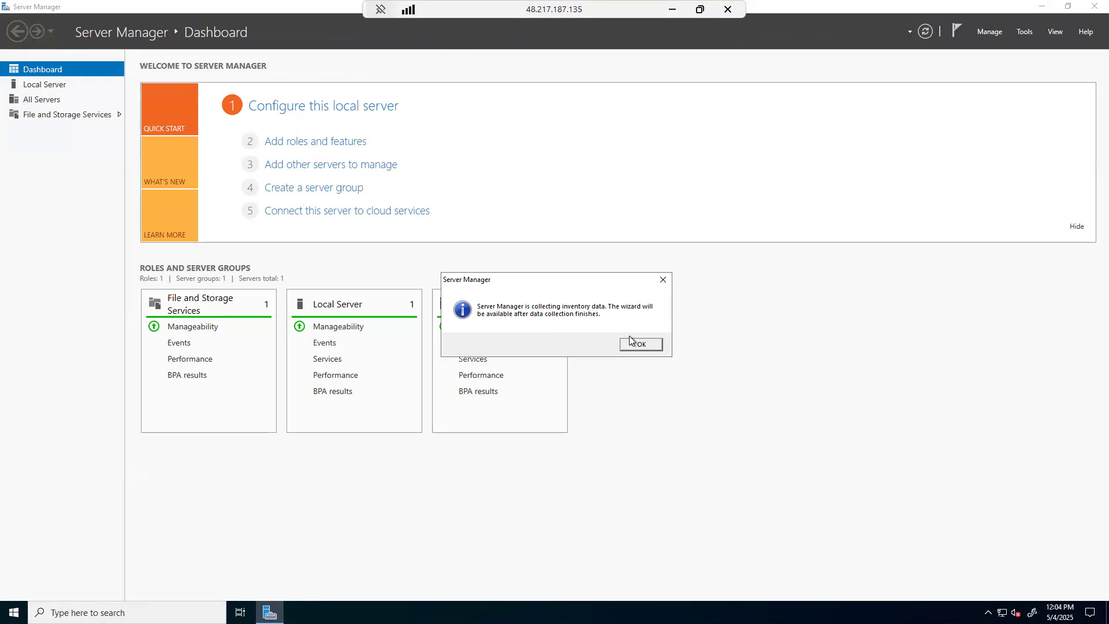
left_click(638, 343)
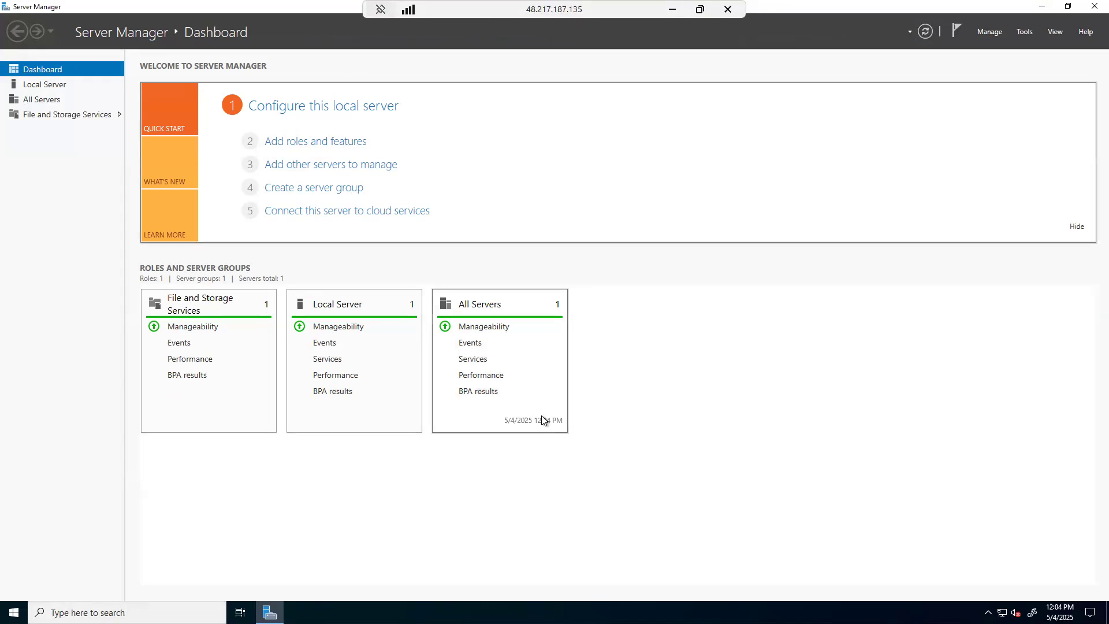
left_click(354, 144)
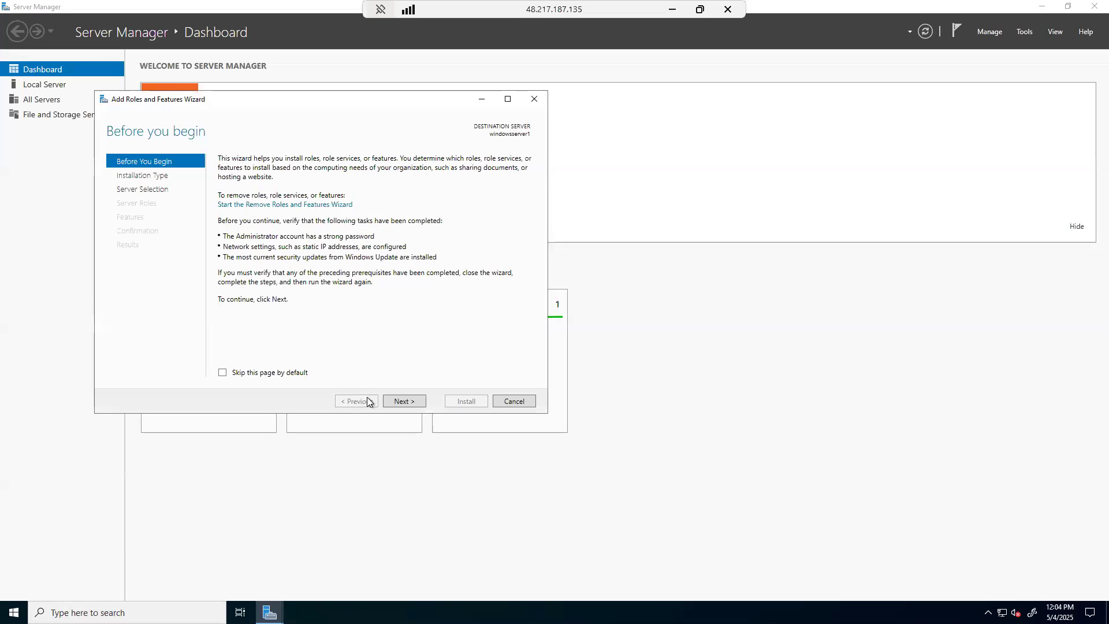
Choose role-based installation on windowsserver1 and select Web Server (IIS) with IIS Management Console
left_click(407, 400)
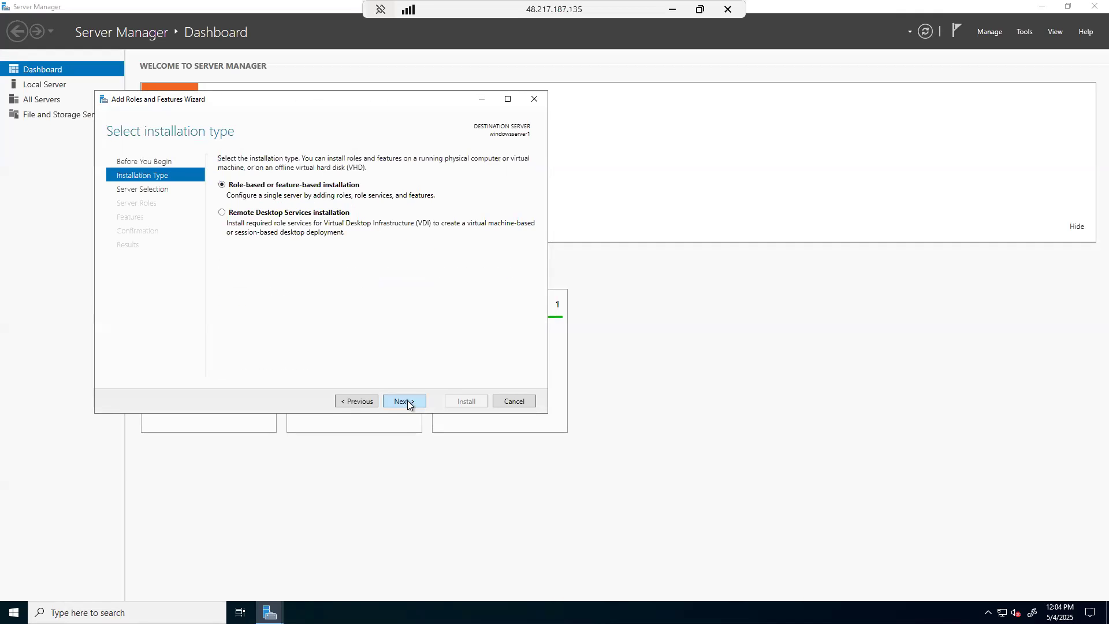
left_click(407, 400)
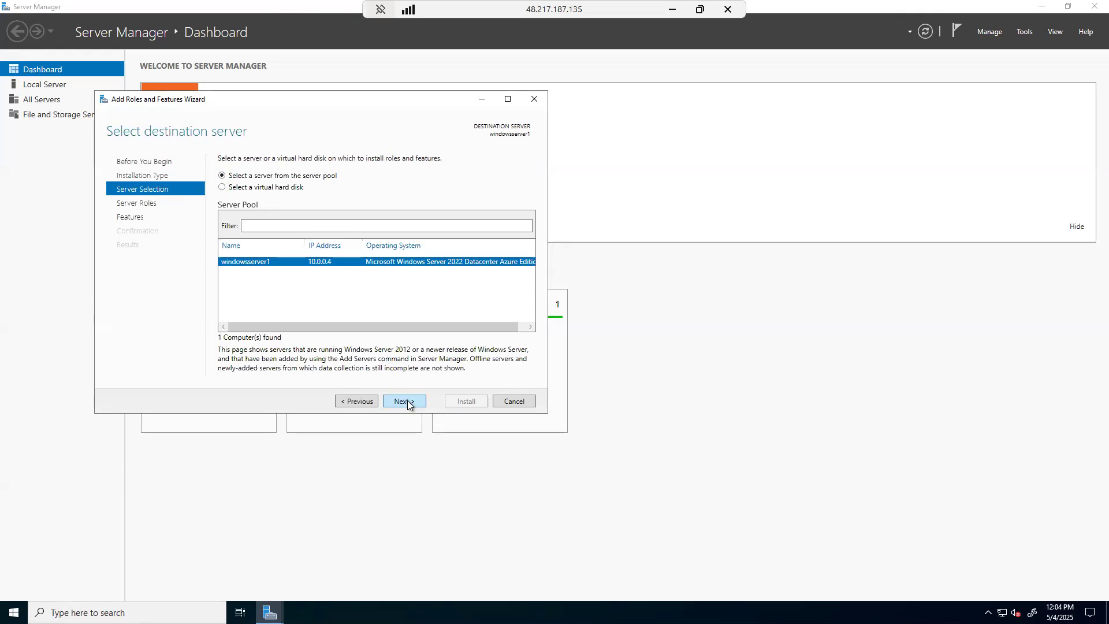
left_click(407, 400)
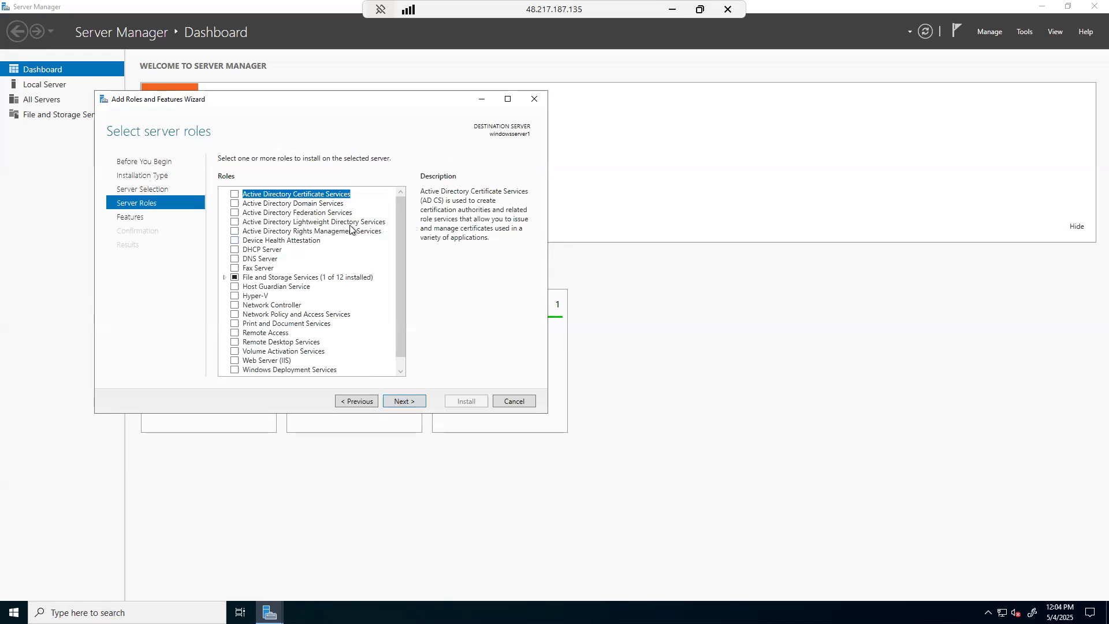
left_click_drag(397, 275, 397, 325)
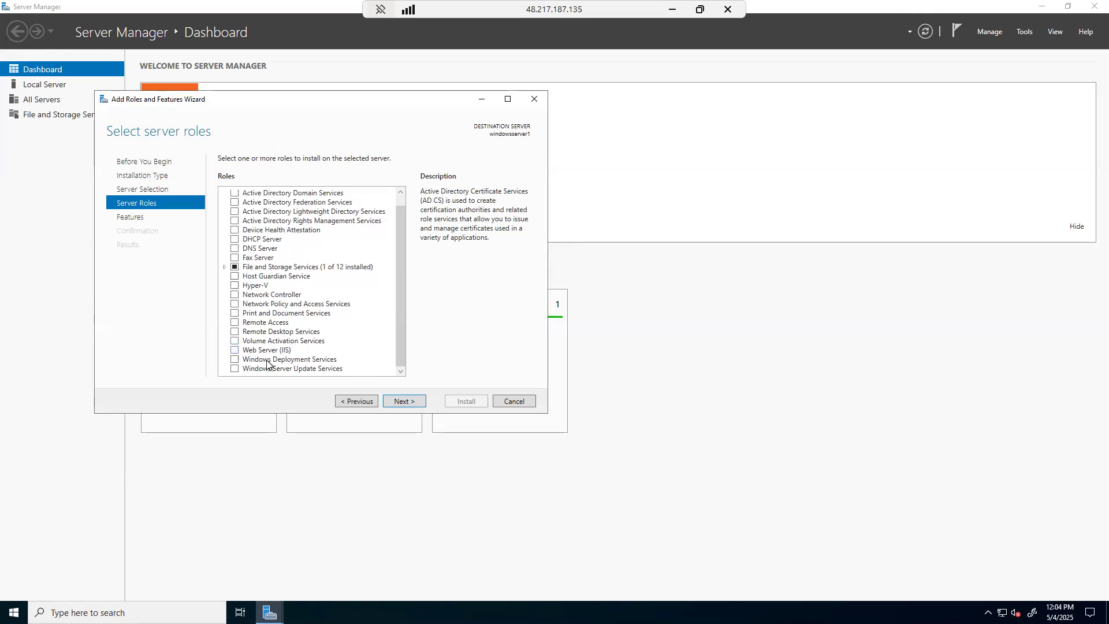
left_click(234, 350)
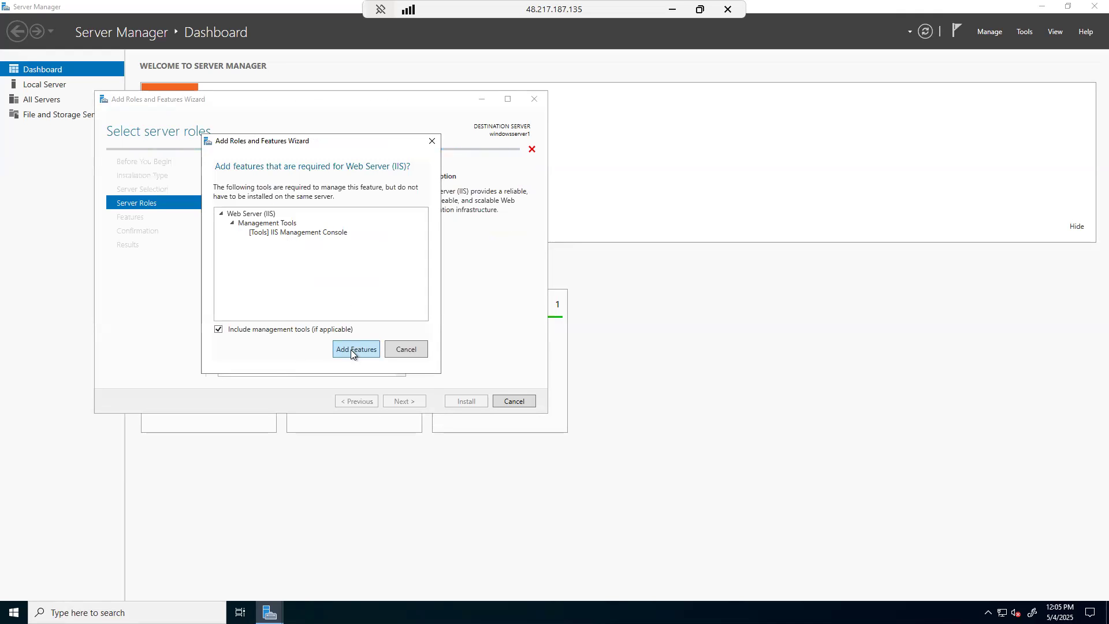
left_click(351, 349)
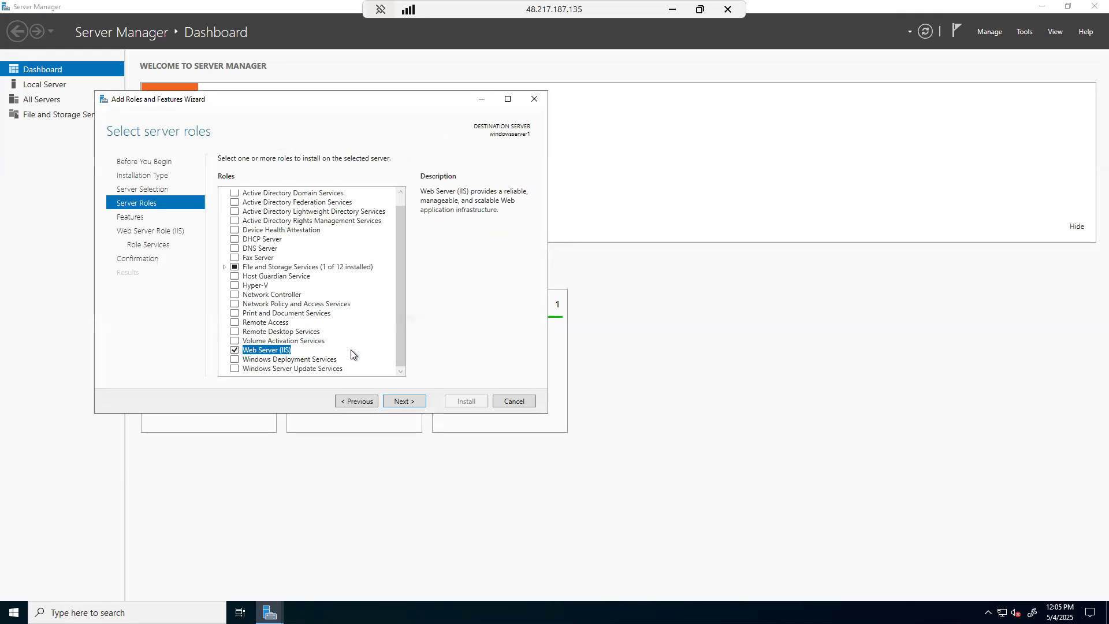
left_click(402, 402)
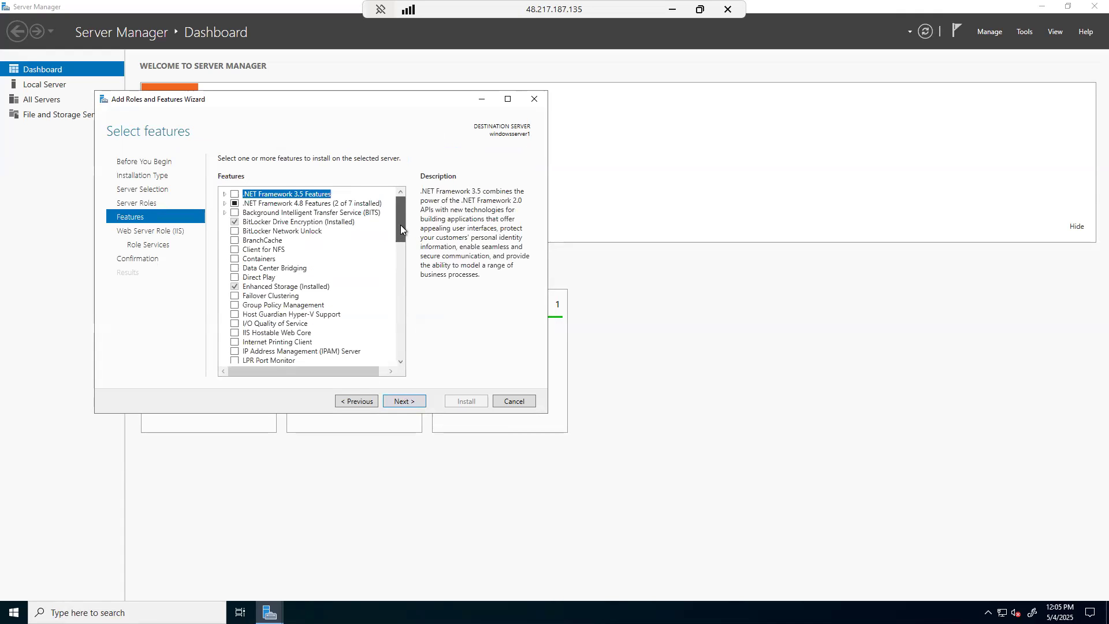
Keep the default features and IIS role services, then begin the installation
left_click_drag(400, 238, 396, 390)
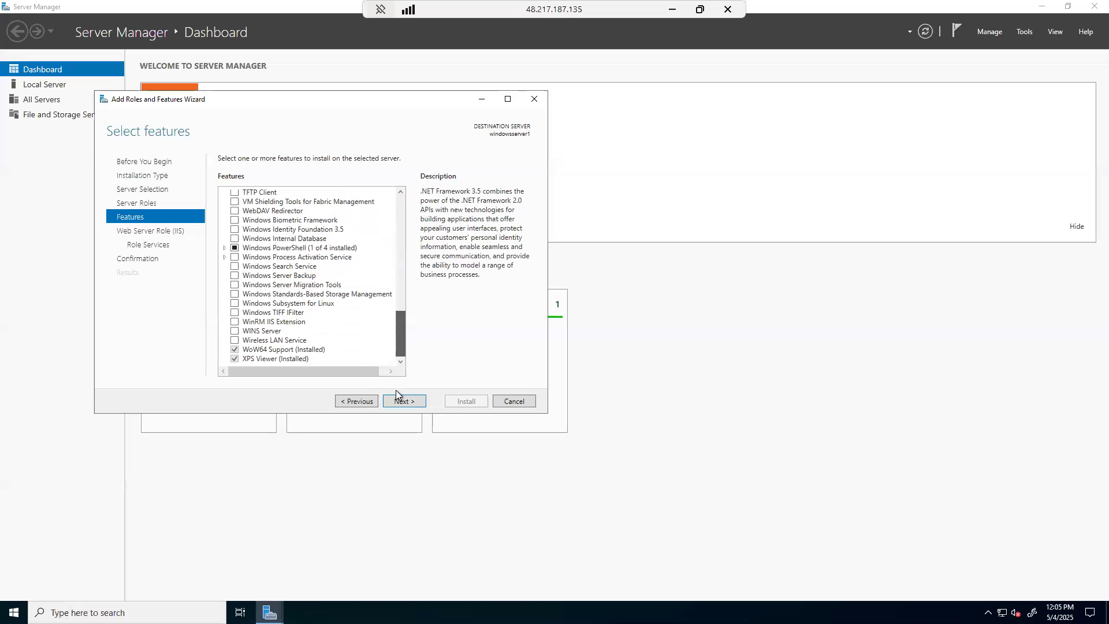
left_click(403, 400)
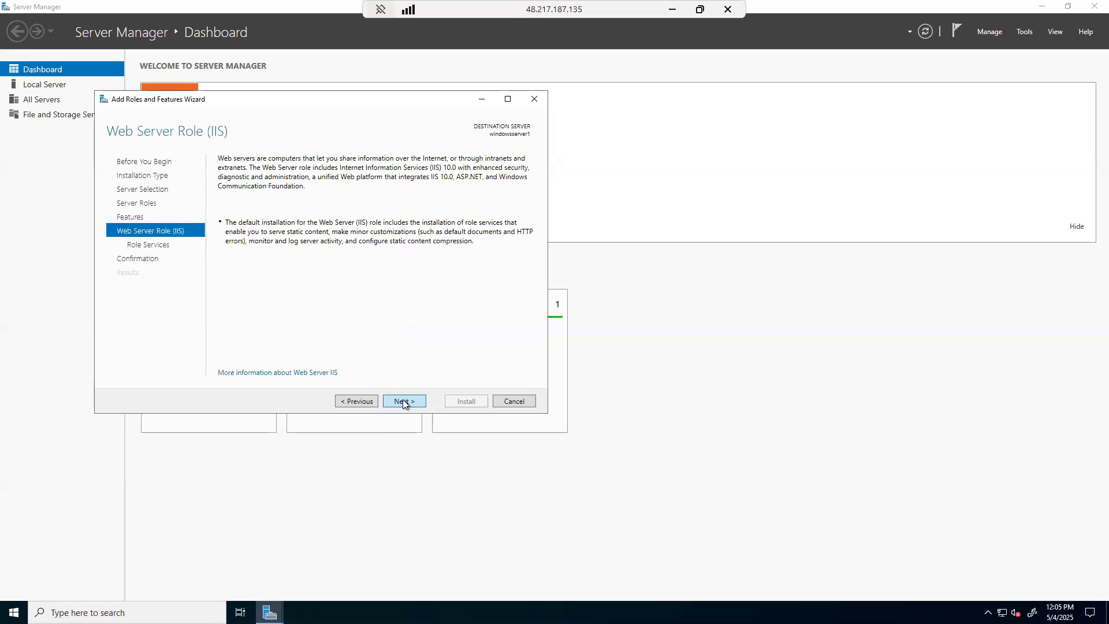
left_click(404, 400)
left_click(404, 400)
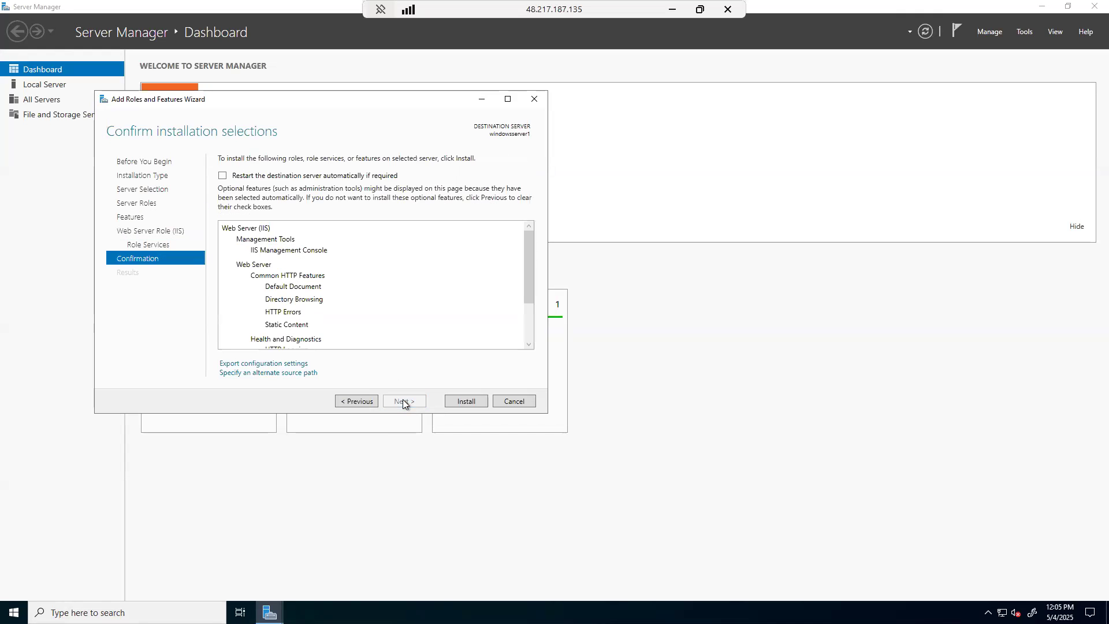
left_click(462, 399)
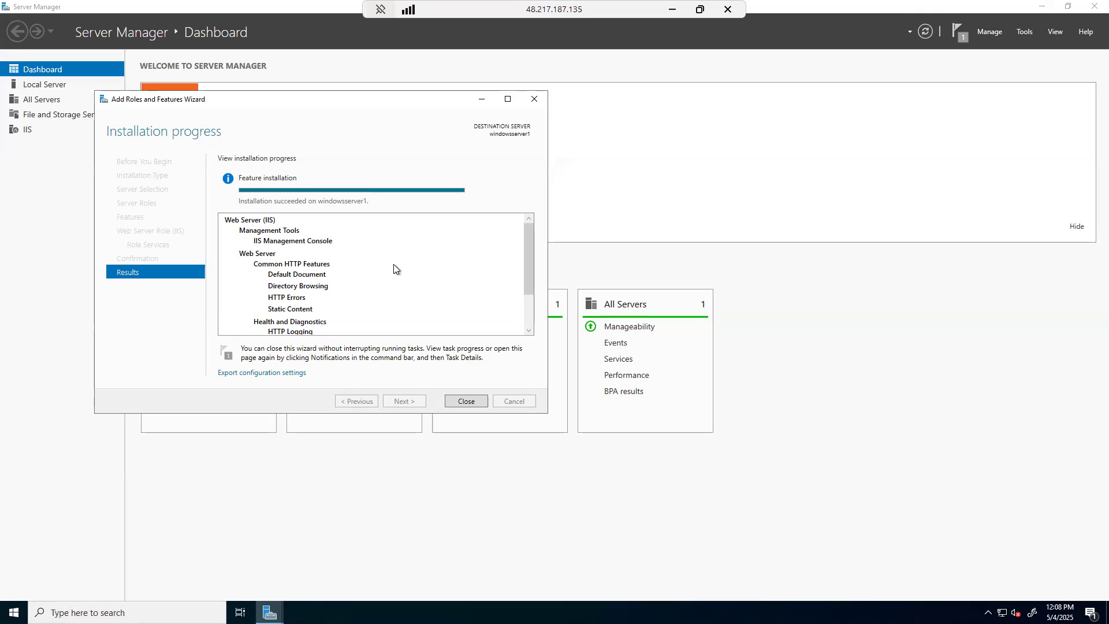
Close the wizard once the IIS installation succeeds, returning to the dashboard with IIS listed
left_click(465, 402)
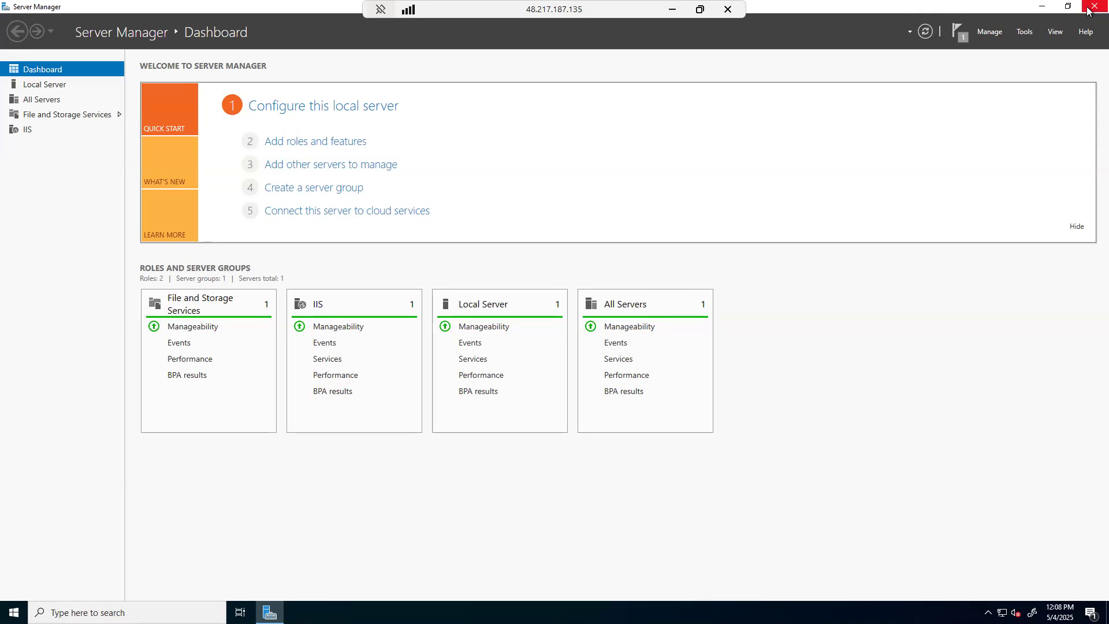
Search 'iis' and run IIS Manager as administrator in a maximized window
left_click(87, 612)
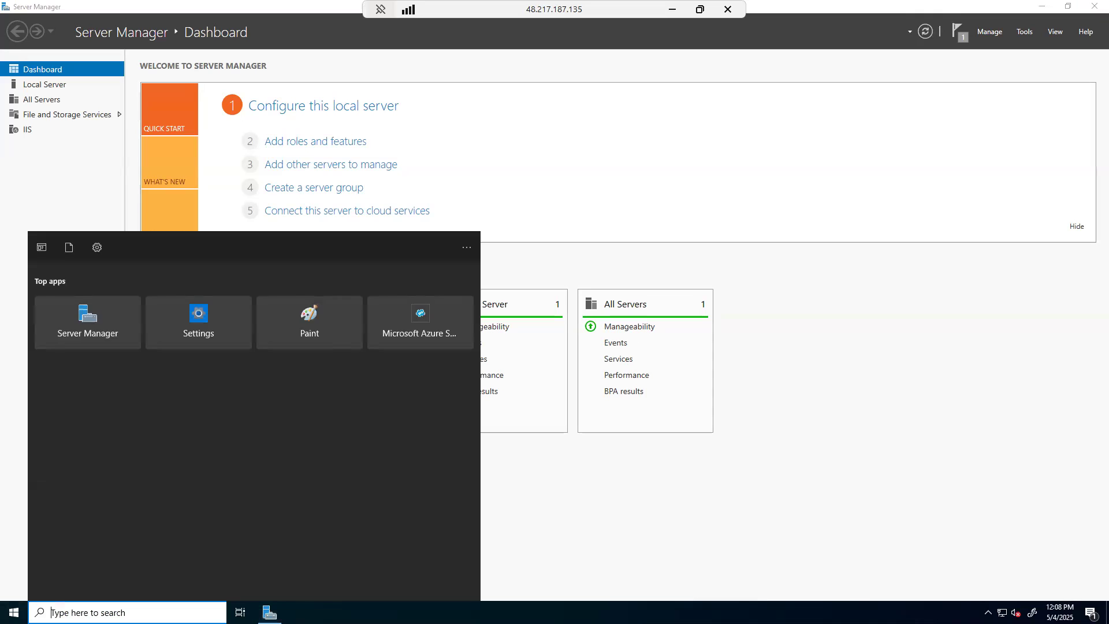
type("iiss")
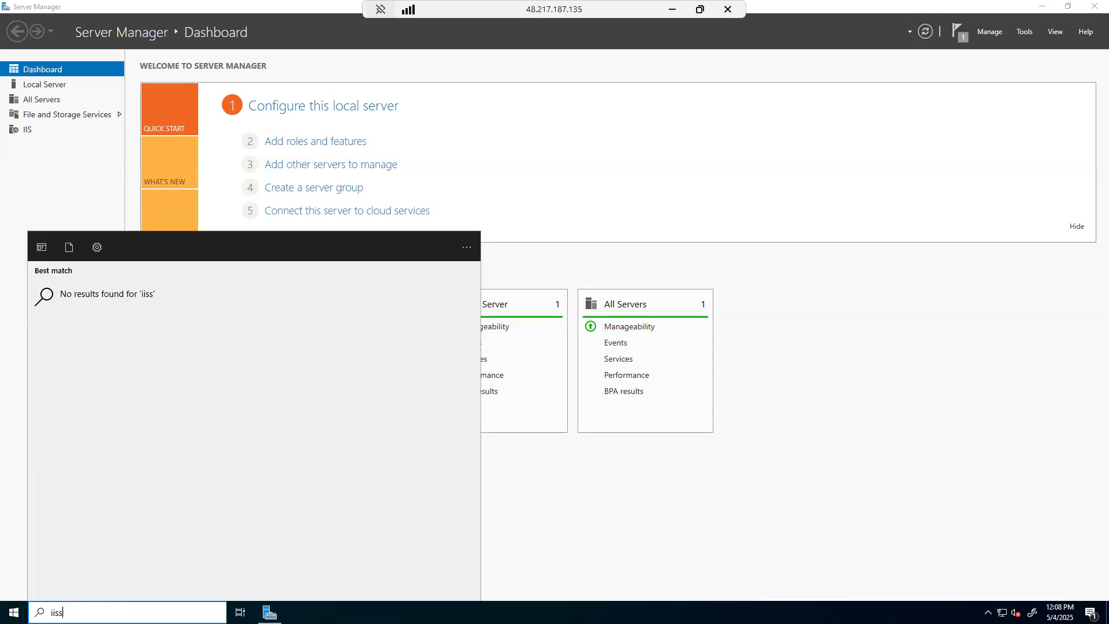
key("BackSpace")
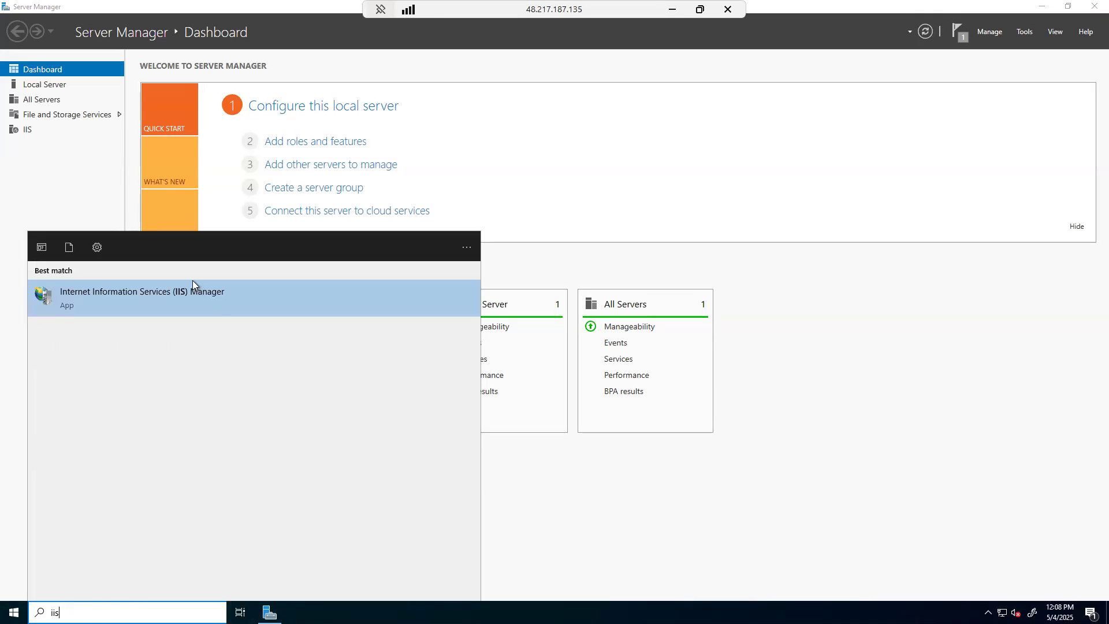
right_click(196, 302)
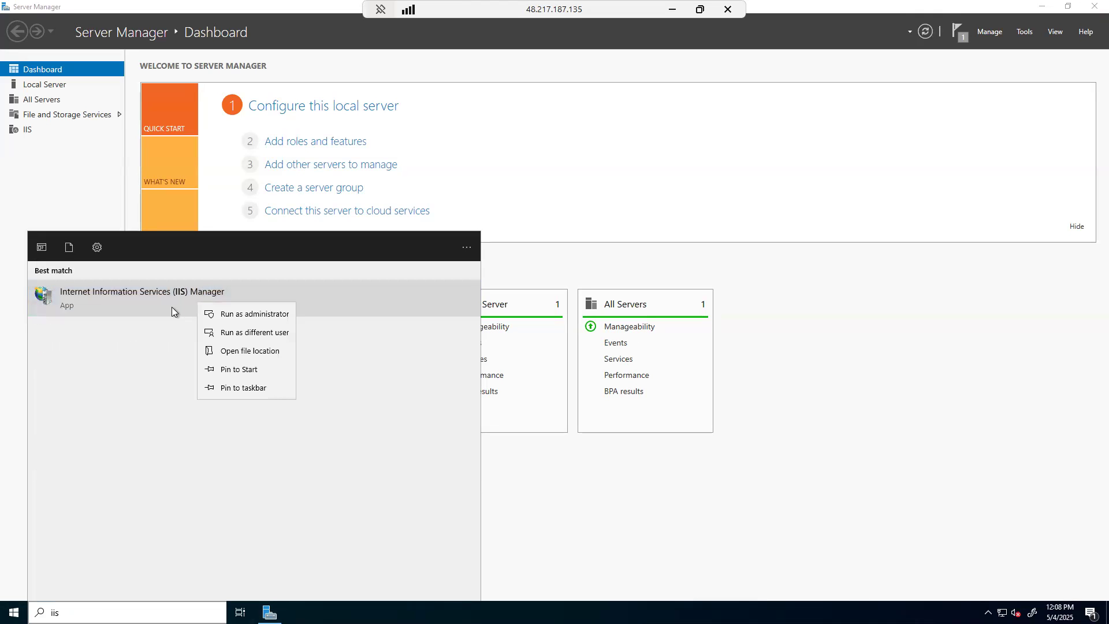
left_click(233, 314)
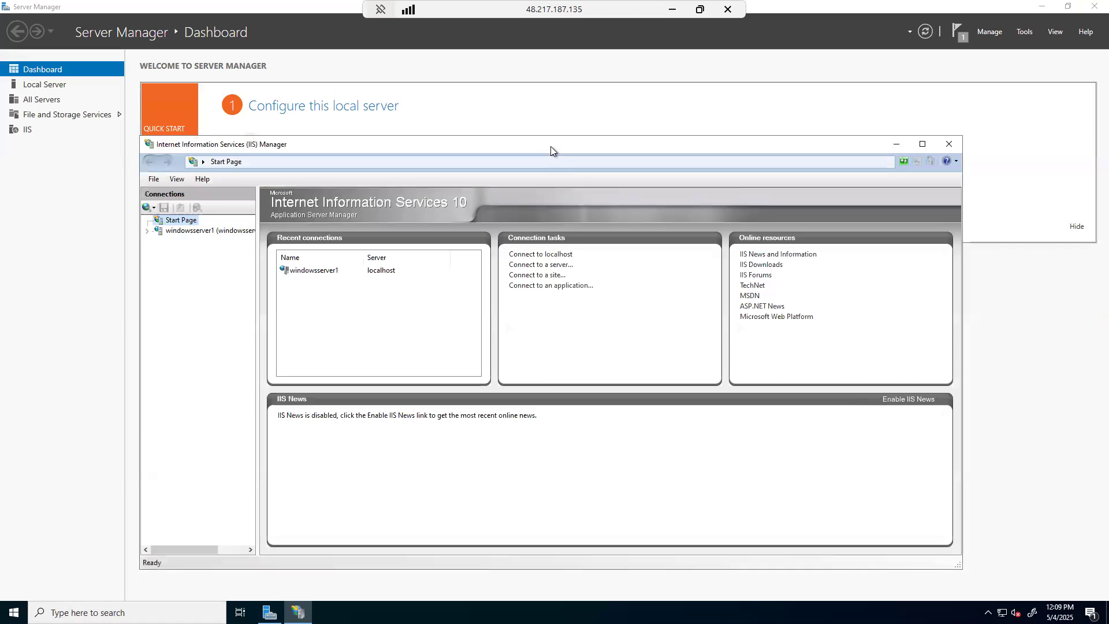
left_click(918, 143)
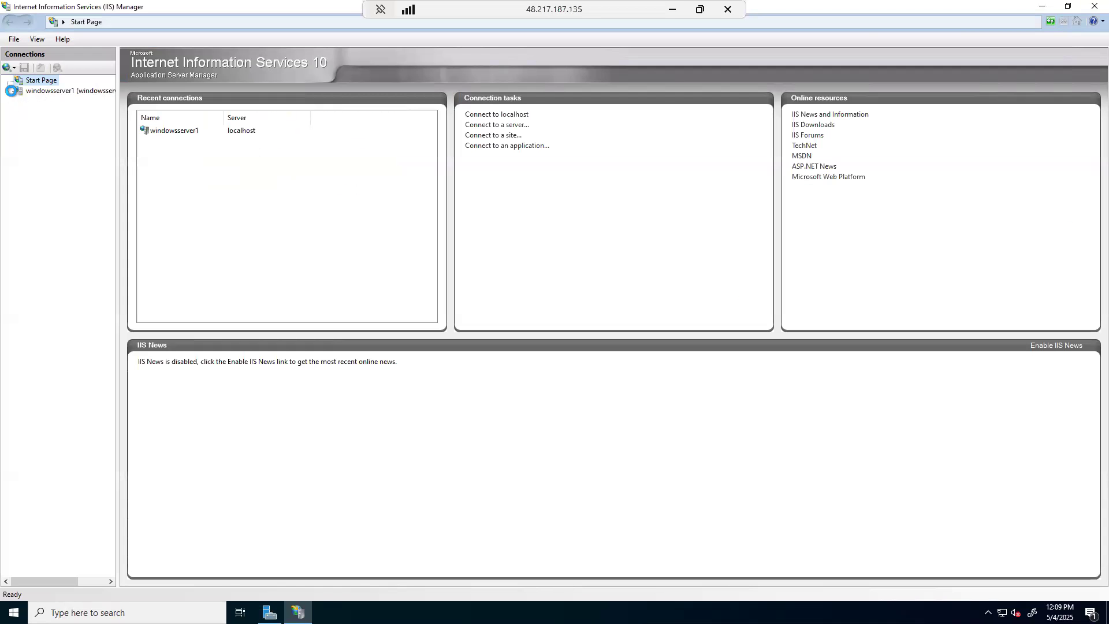
Expand windowsserver1 > Sites, select Default Web Site, and browse it on *:80 (http)
left_click(18, 91)
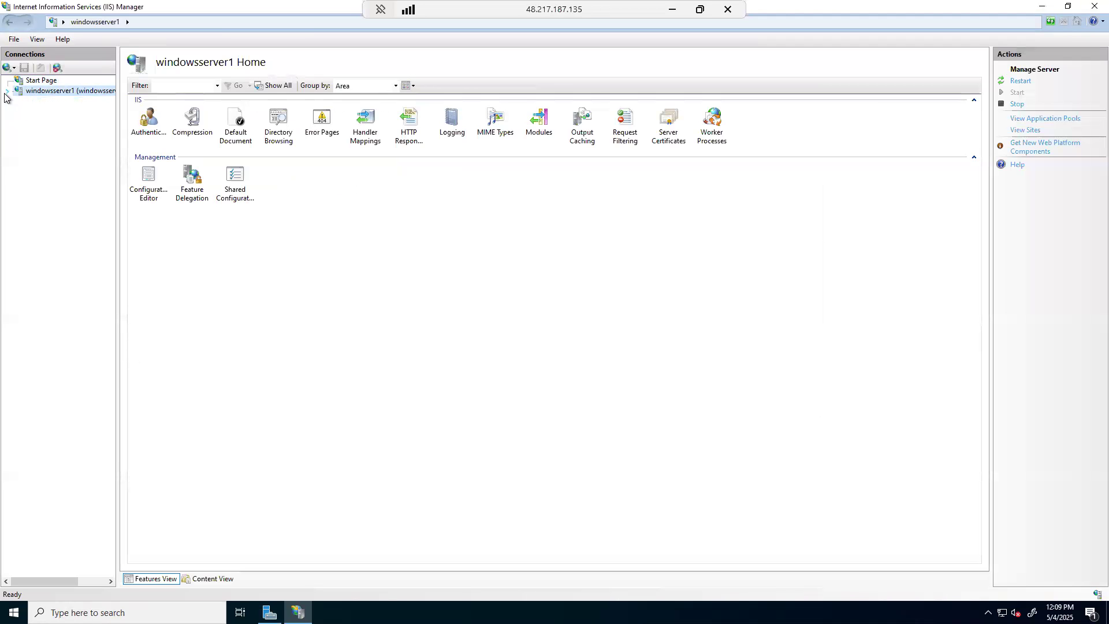
left_click(8, 91)
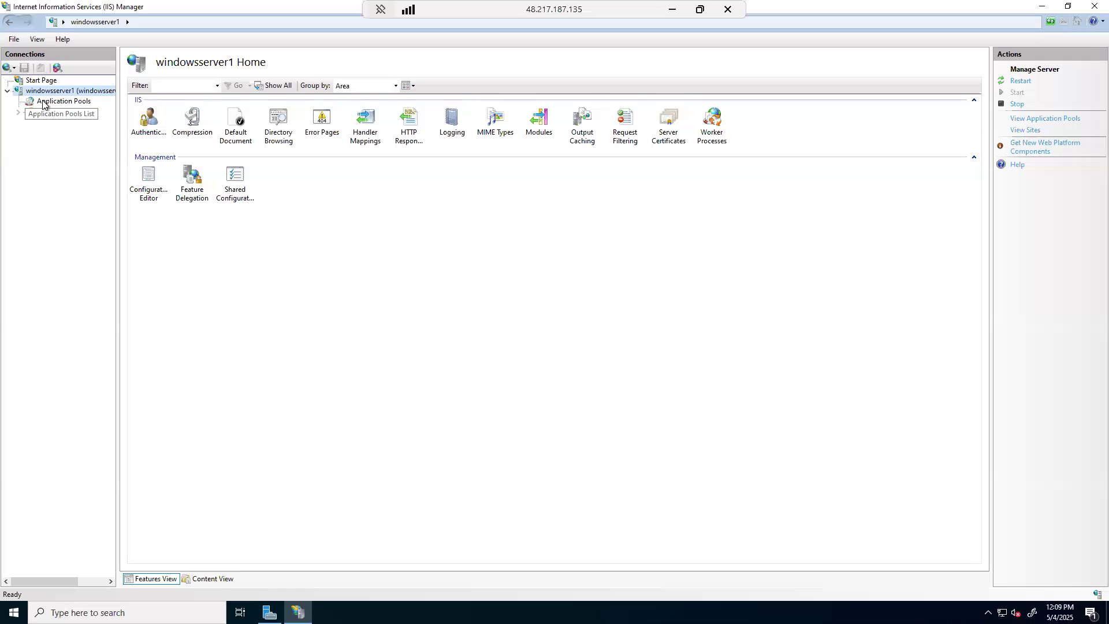
left_click(43, 102)
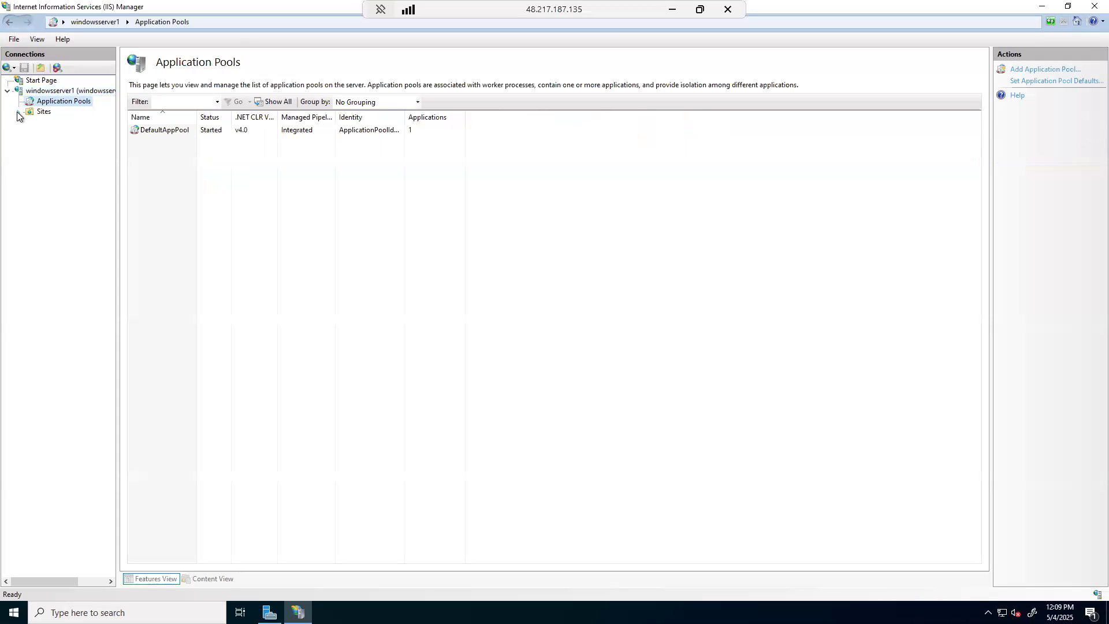
left_click(17, 113)
left_click(56, 124)
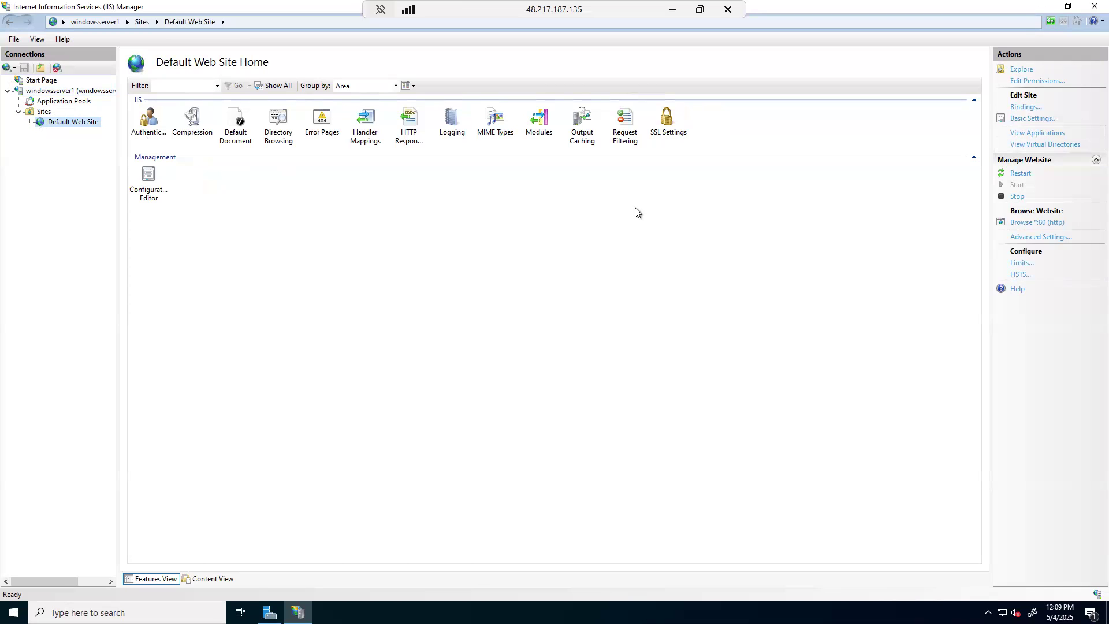
left_click(1024, 224)
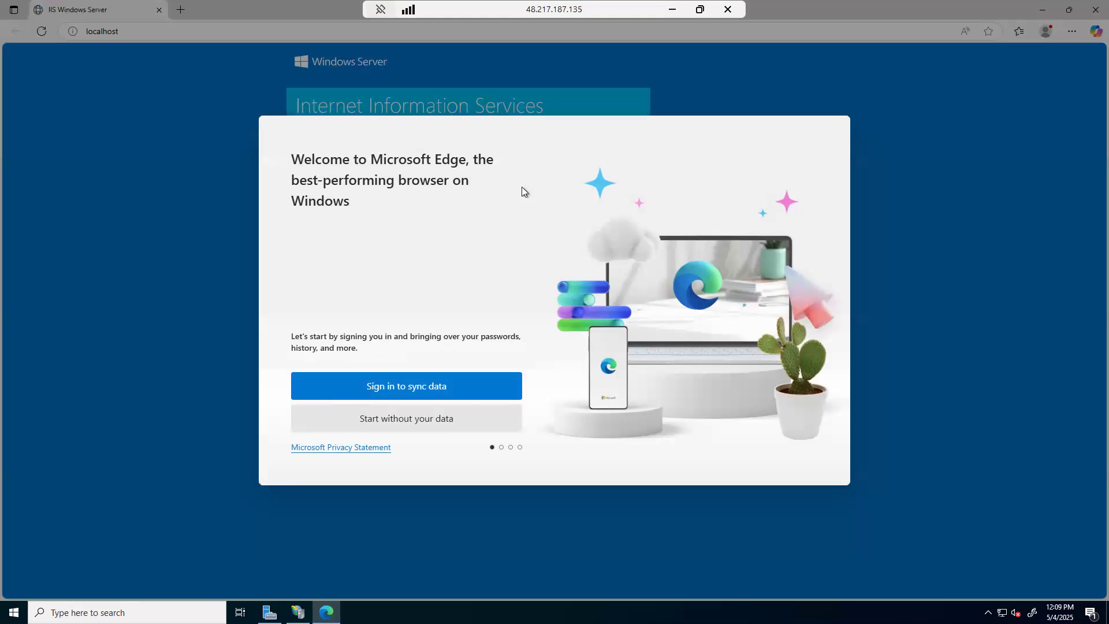
Finish Edge's first-run setup without signing in or importing Google data to show the IIS page
triple_click(522, 187)
left_click(435, 428)
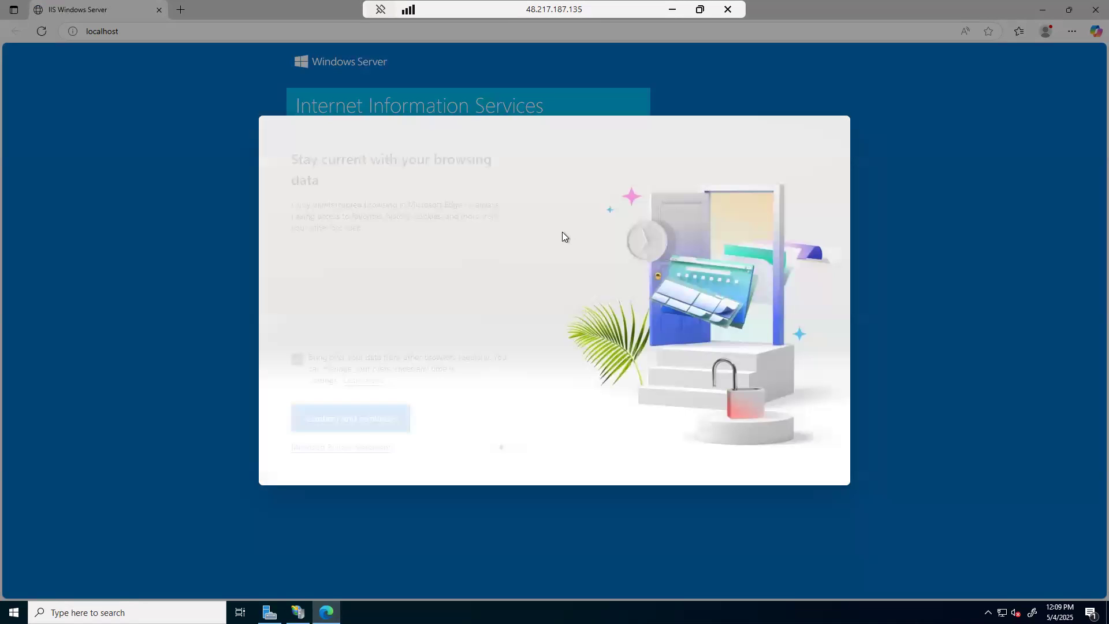
left_click(379, 427)
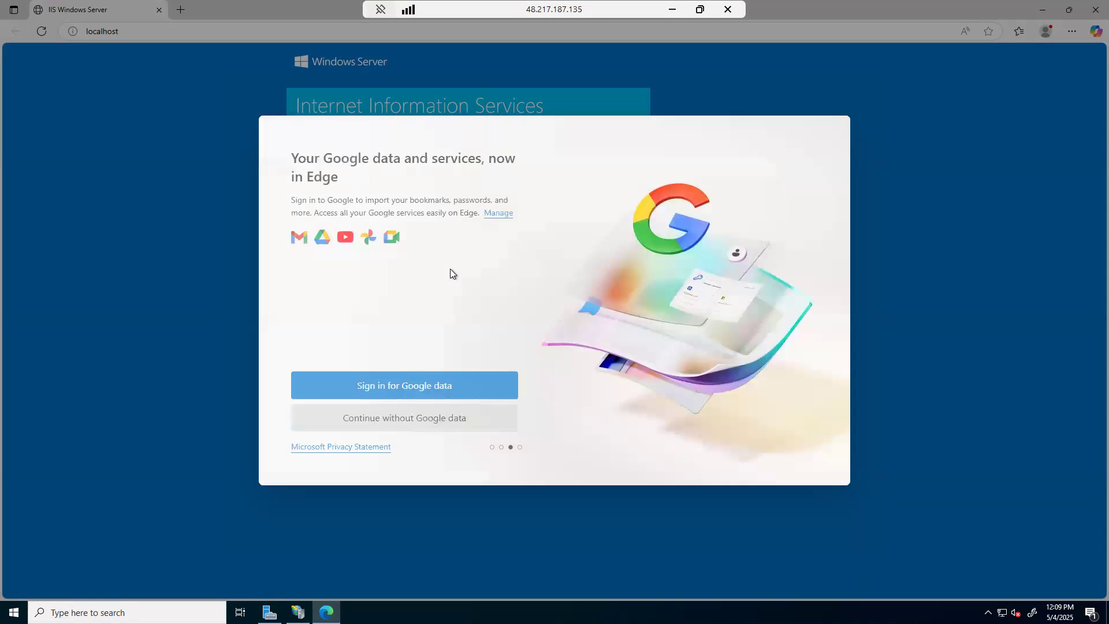
left_click(451, 424)
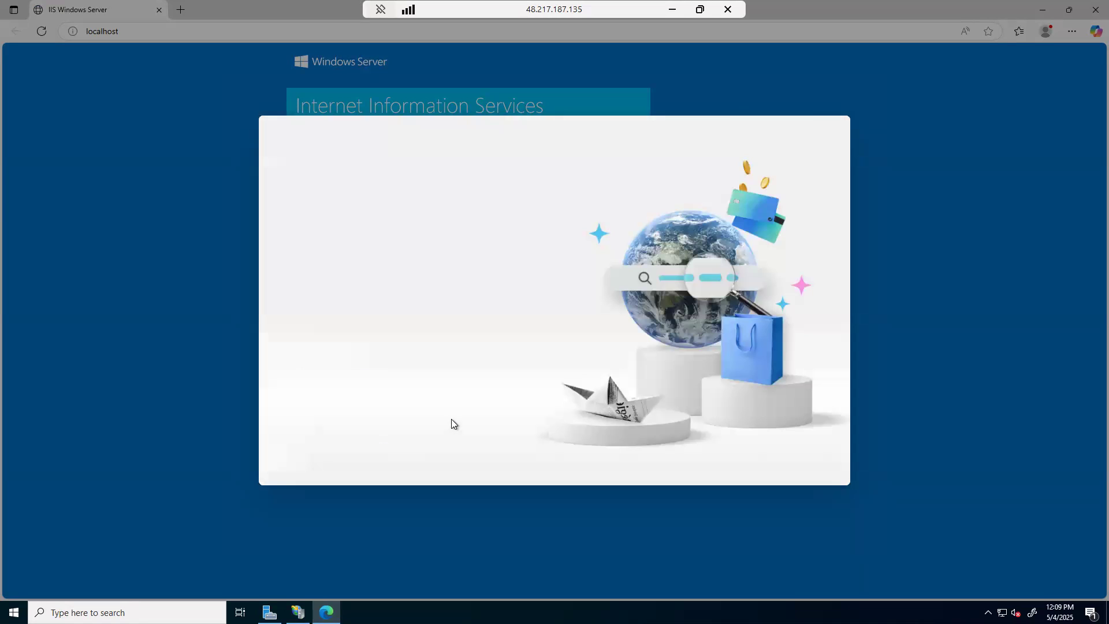
left_click(413, 417)
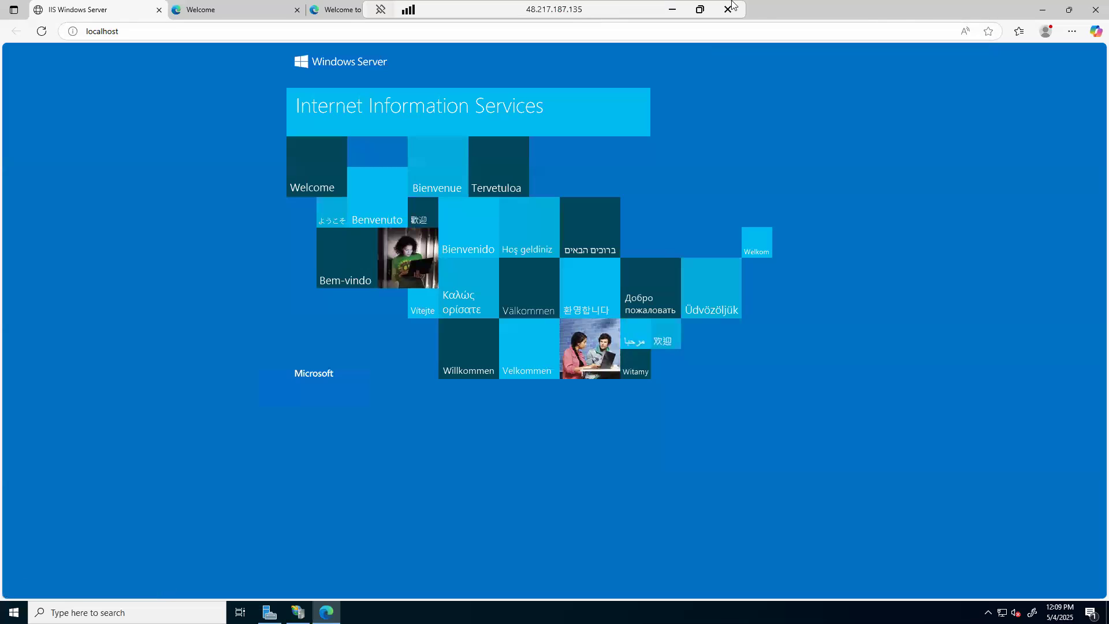
Shrink the Edge window and the remote desktop session down to floating windows
left_click_drag(916, 10, 526, 152)
left_click_drag(152, 94, 618, 44)
left_click(699, 9)
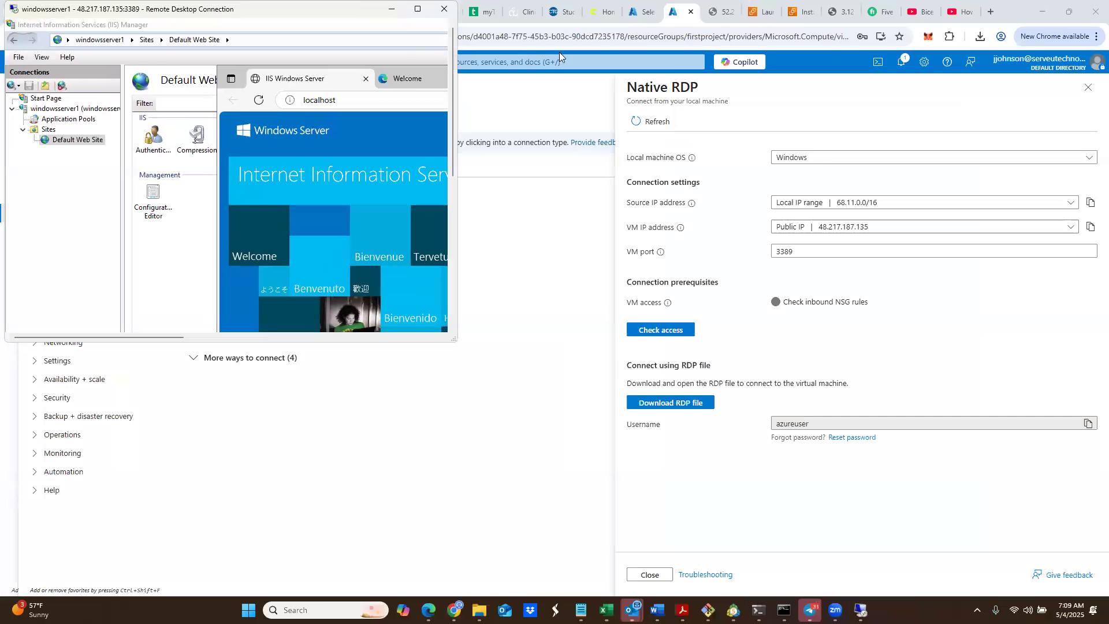
double_click(319, 8)
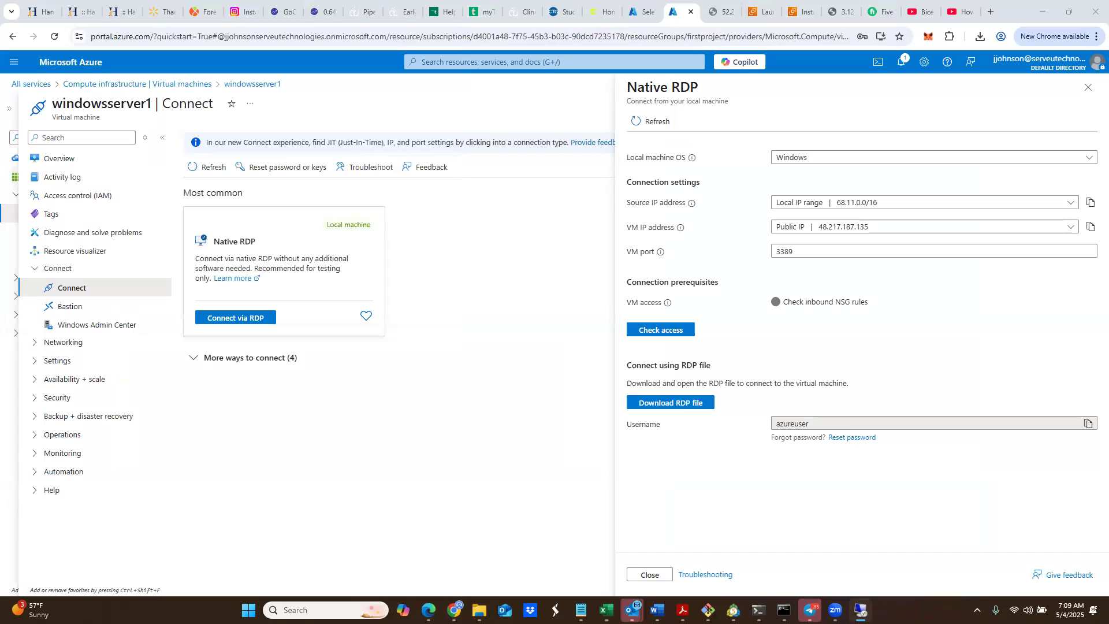
left_click(722, 12)
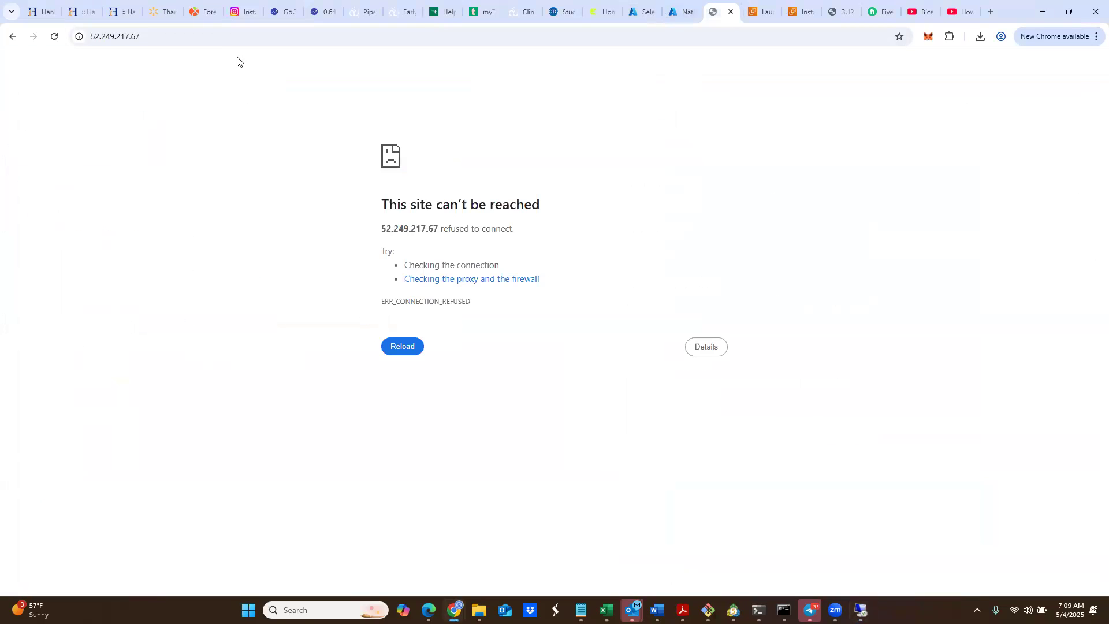
left_click(189, 34)
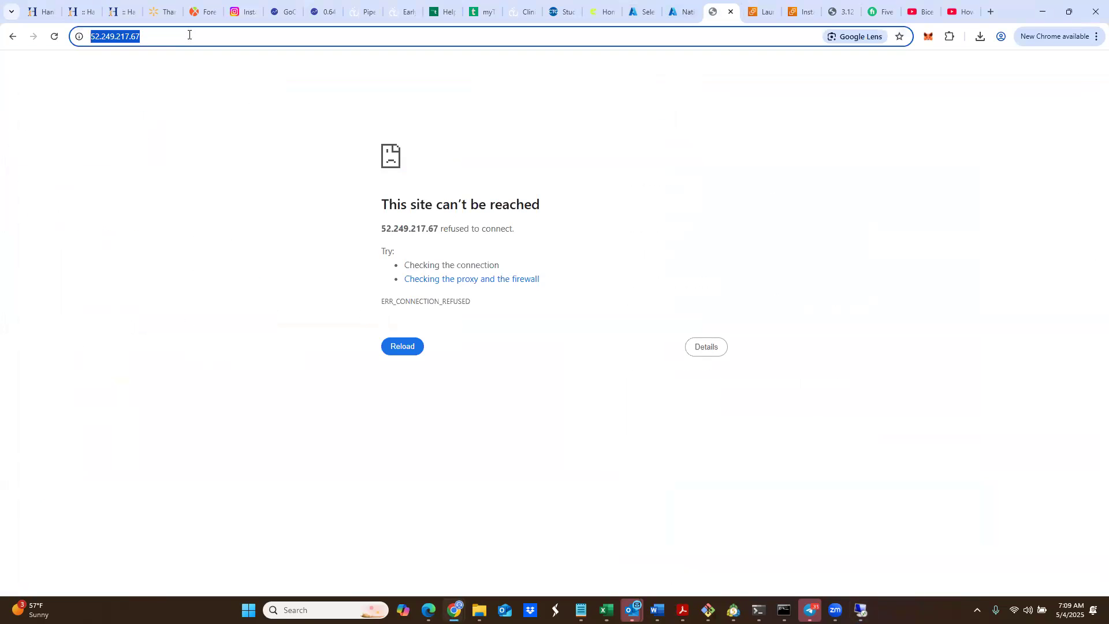
key("BackSpace")
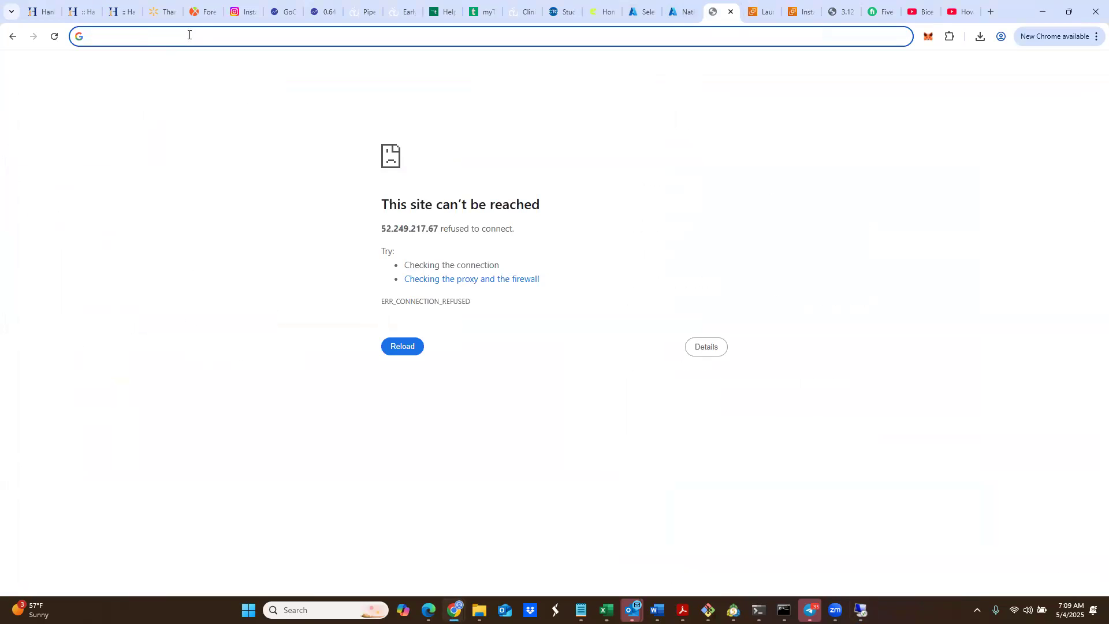
type("48")
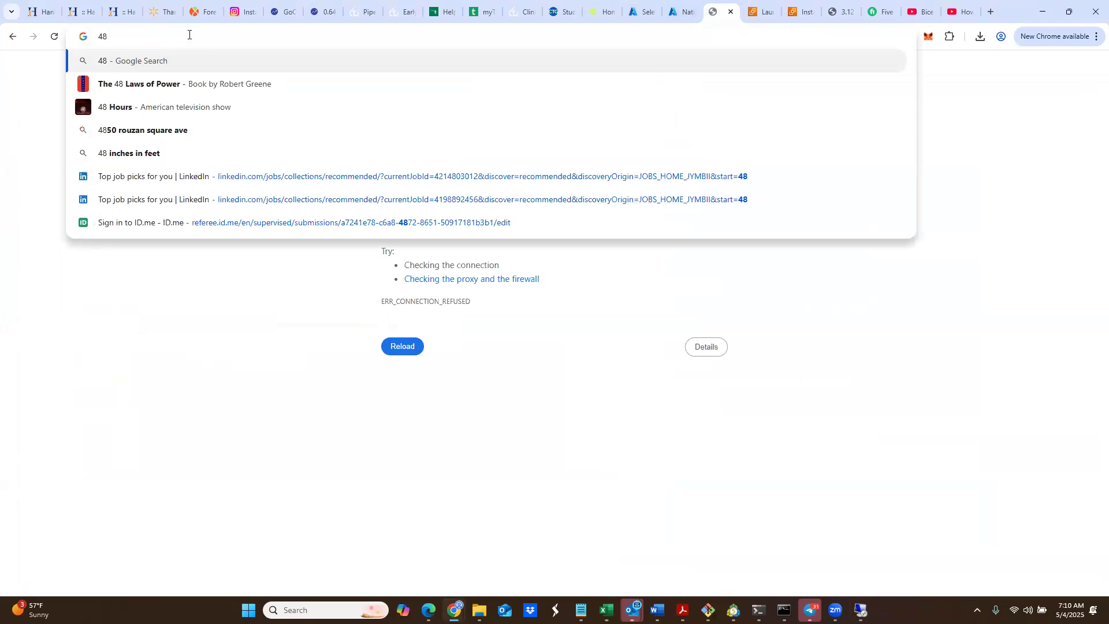
type(".21")
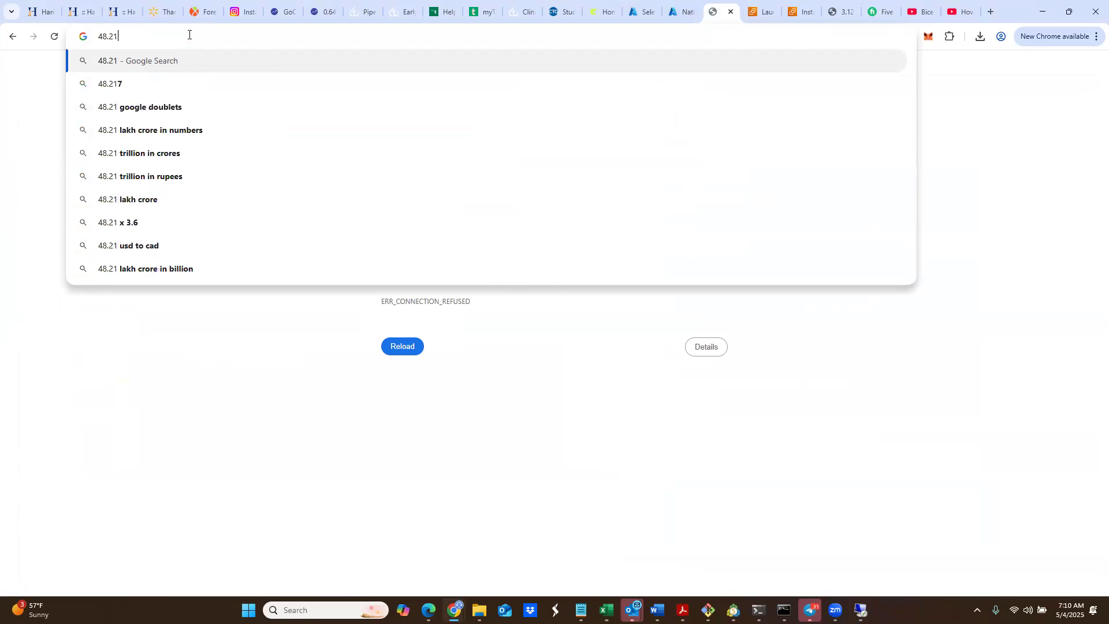
type("7.187")
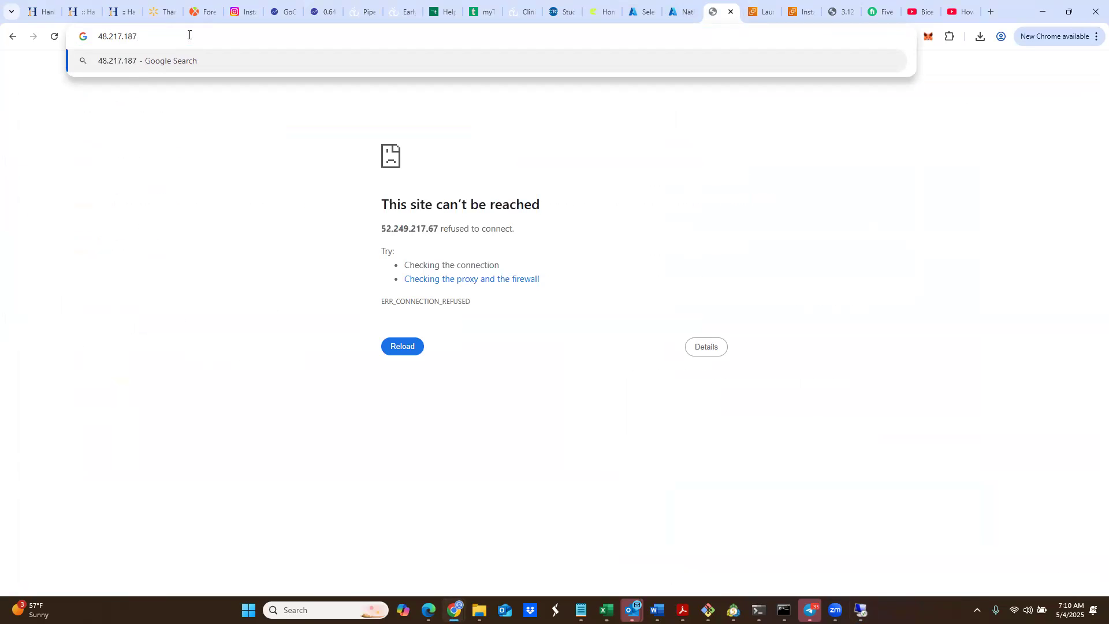
type(".1")
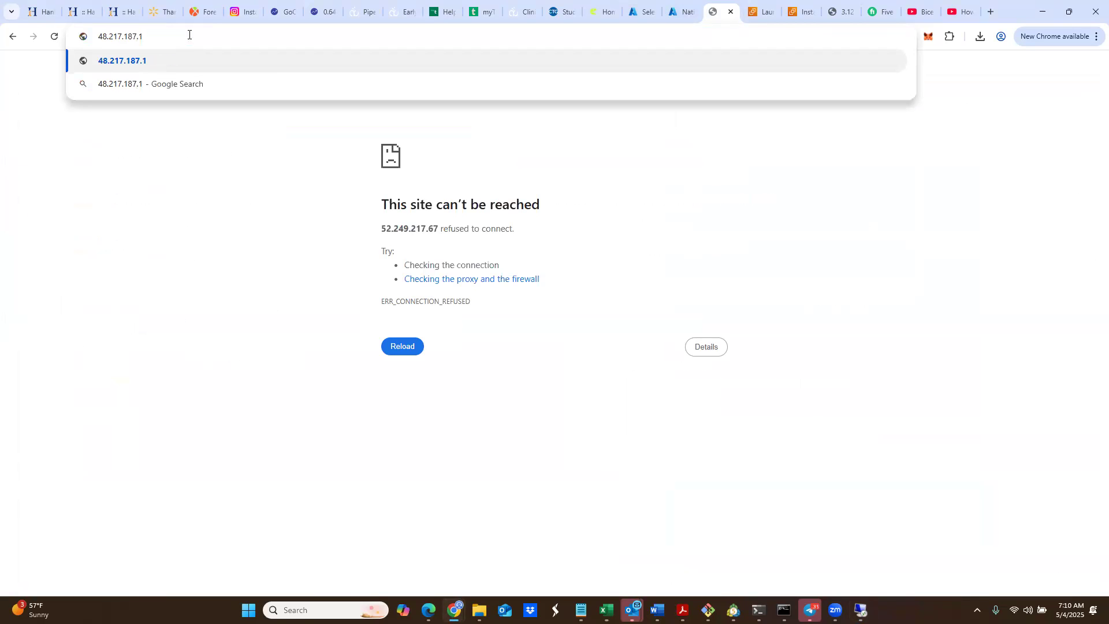
type("35")
type("http")
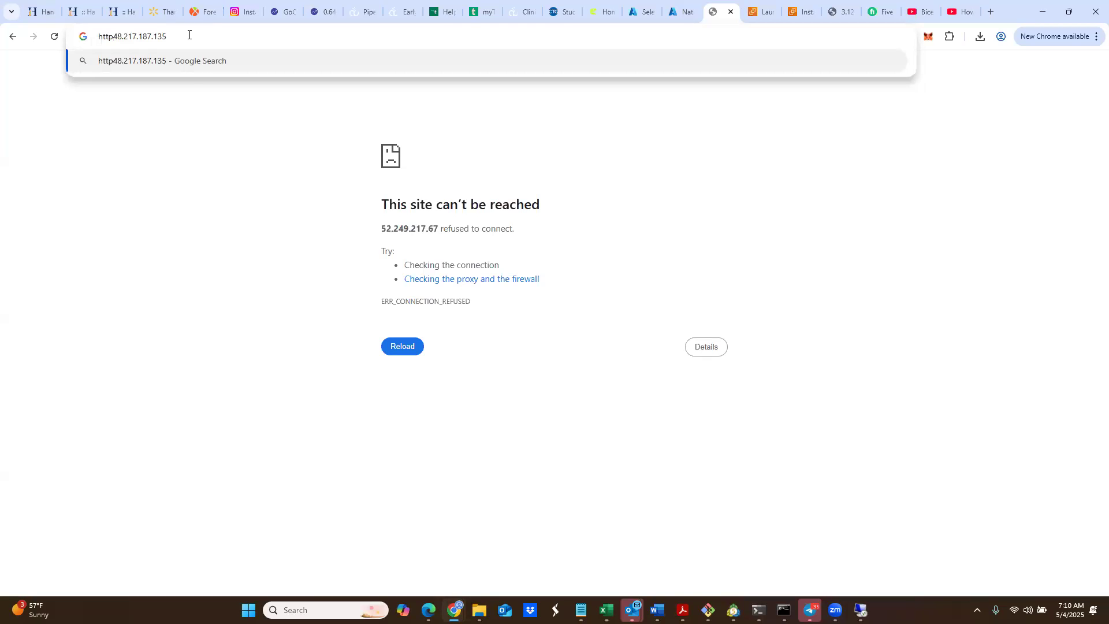
type("://")
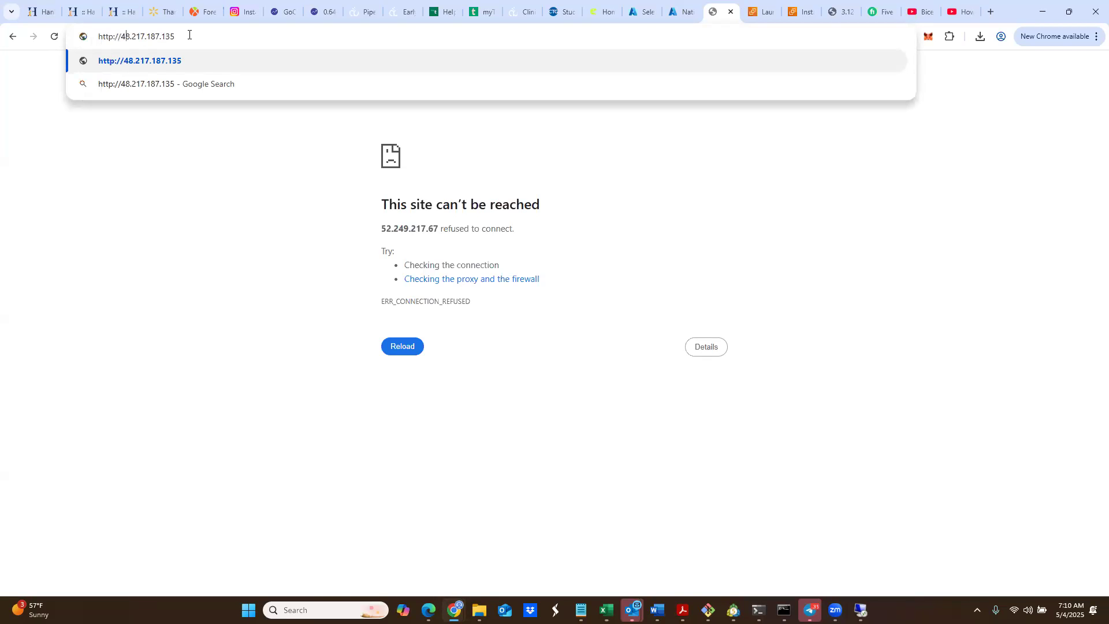
key("Return")
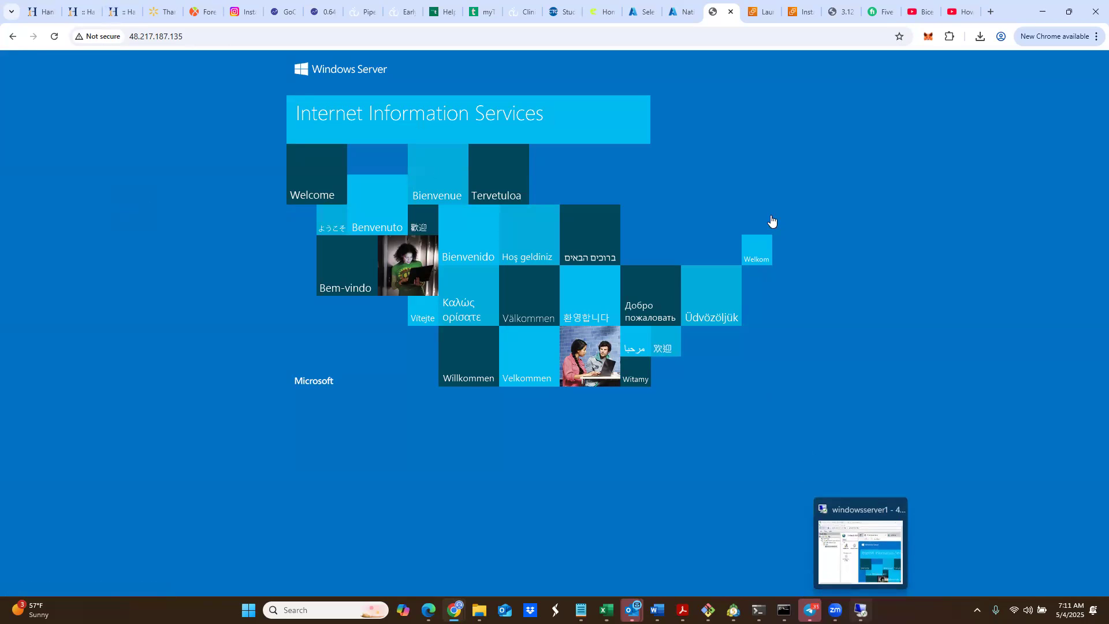
Return to windowsserver1's Connect page in the Azure tab and close the Native RDP panel
left_click(641, 12)
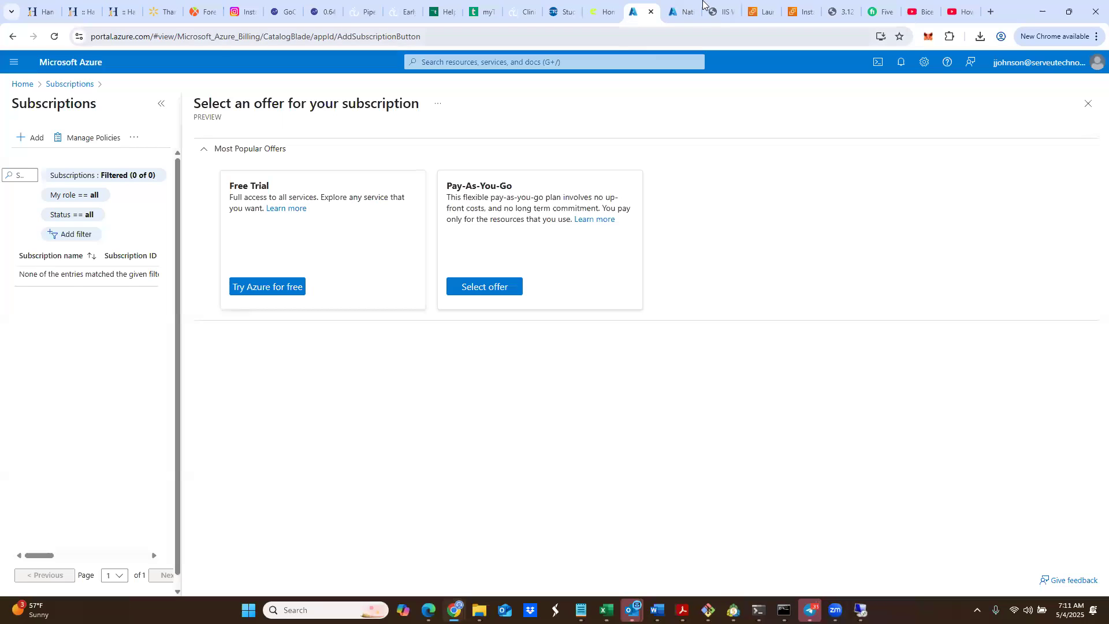
left_click(670, 11)
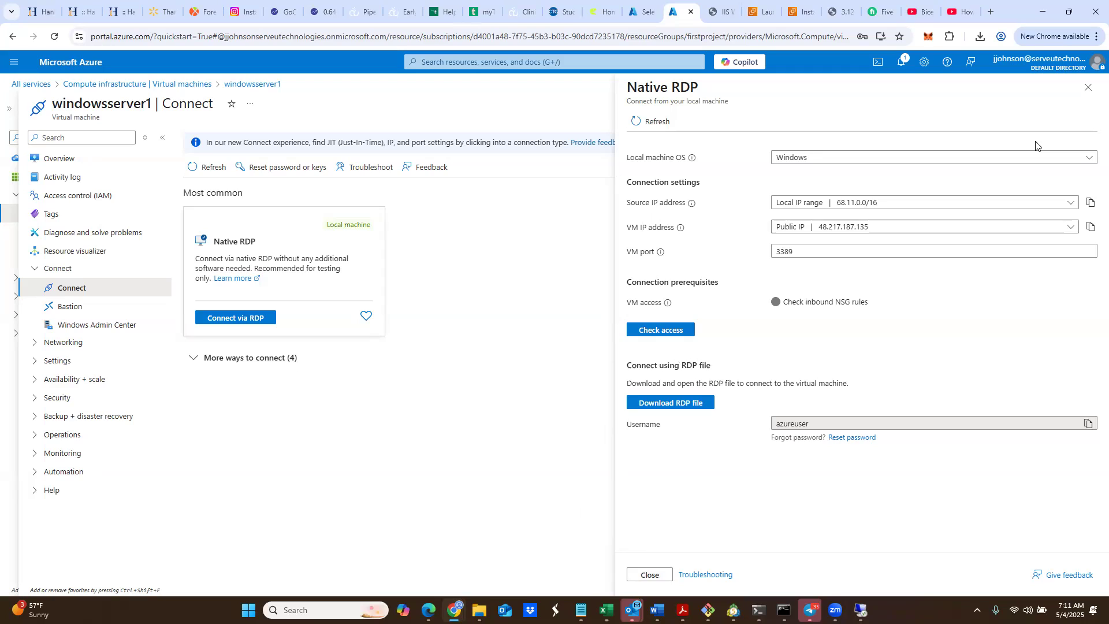
left_click(1088, 87)
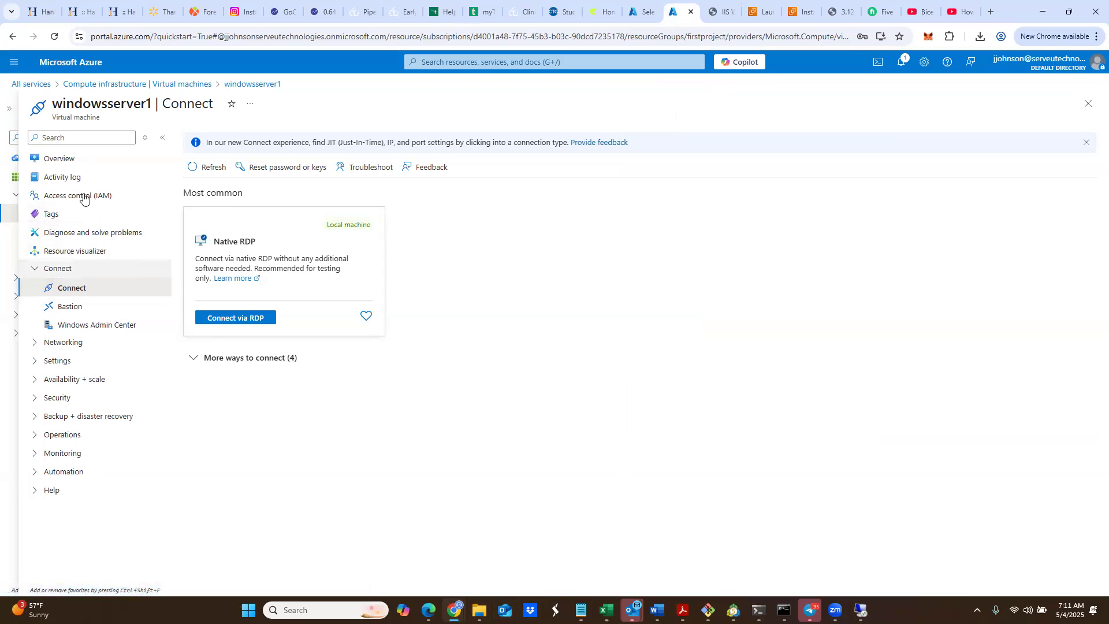
Go from the windowsserver1 overview back to the All services catalogue
left_click(71, 165)
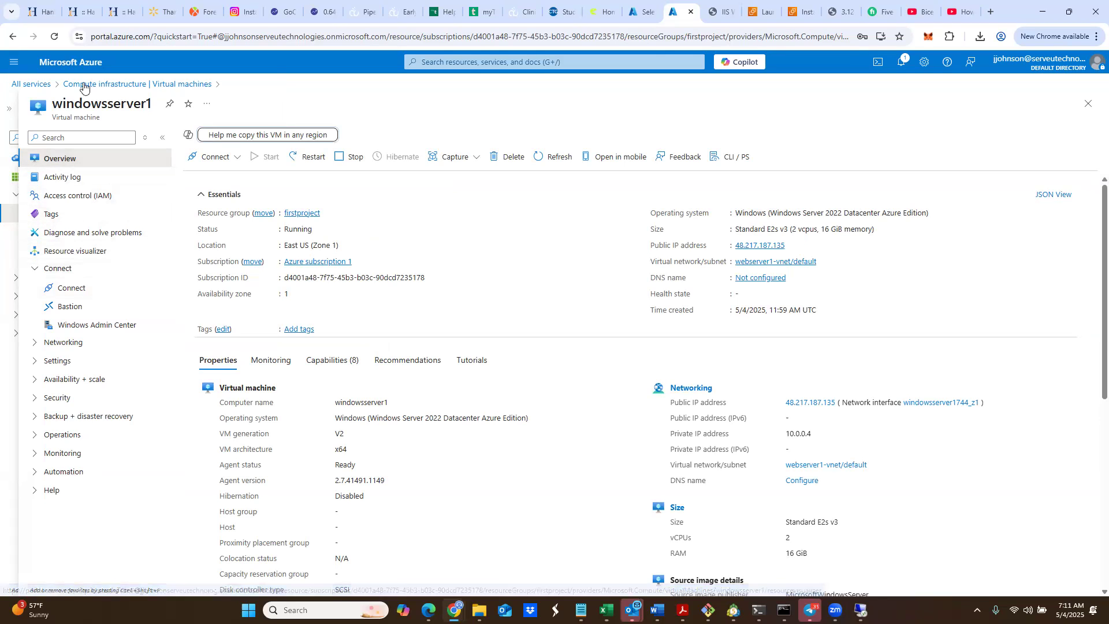
left_click(32, 84)
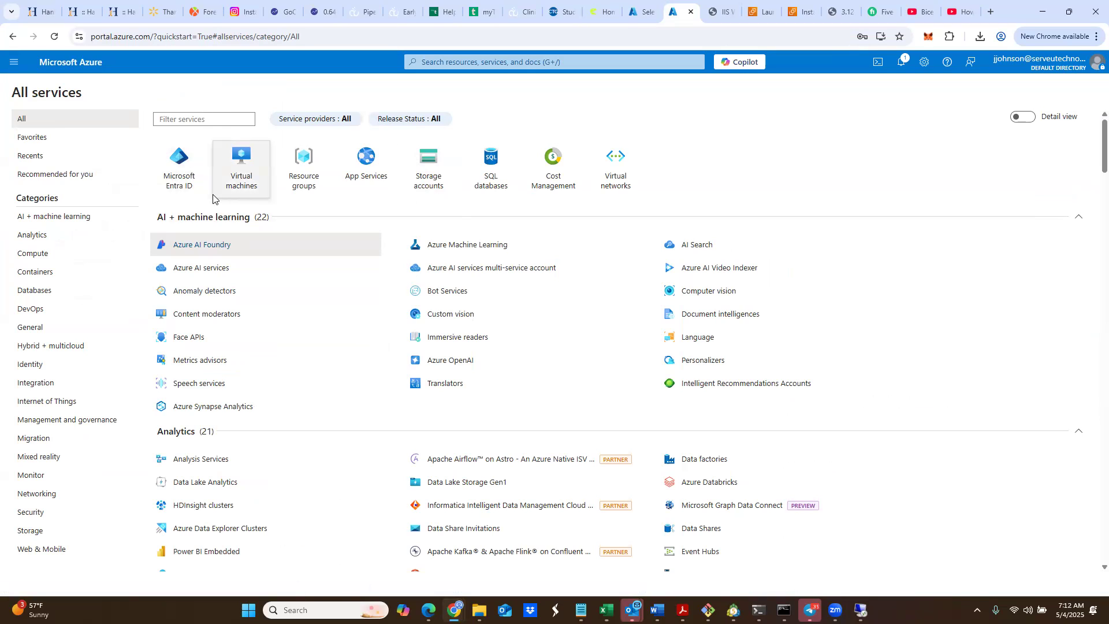
Search the portal for 'entr' and open Microsoft Entra ID for Default Directory
mouse_move(214, 195)
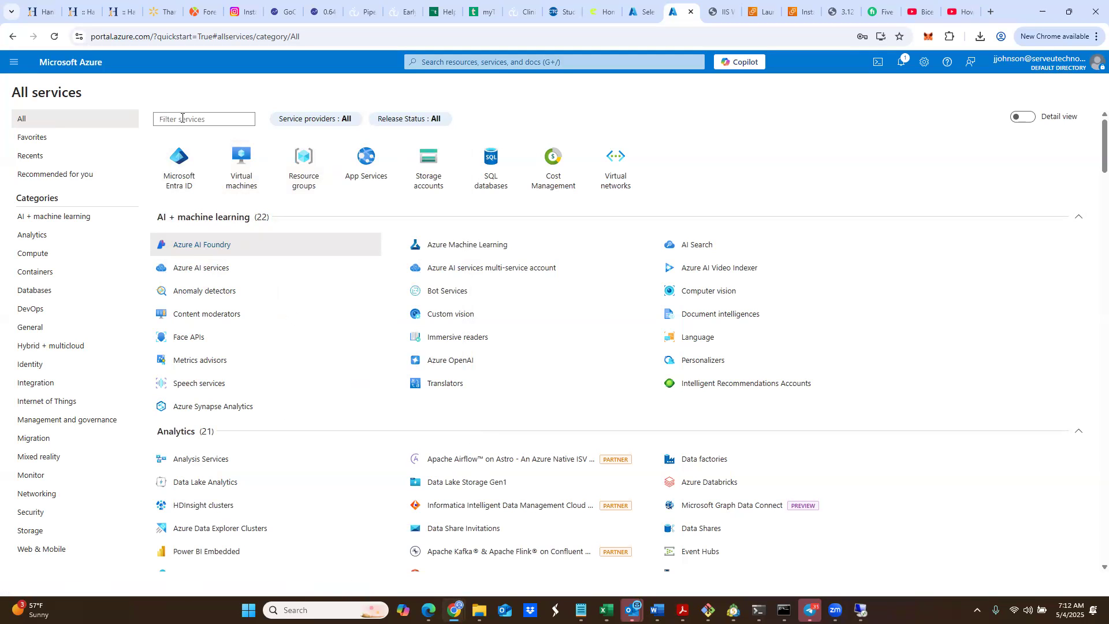
type("user")
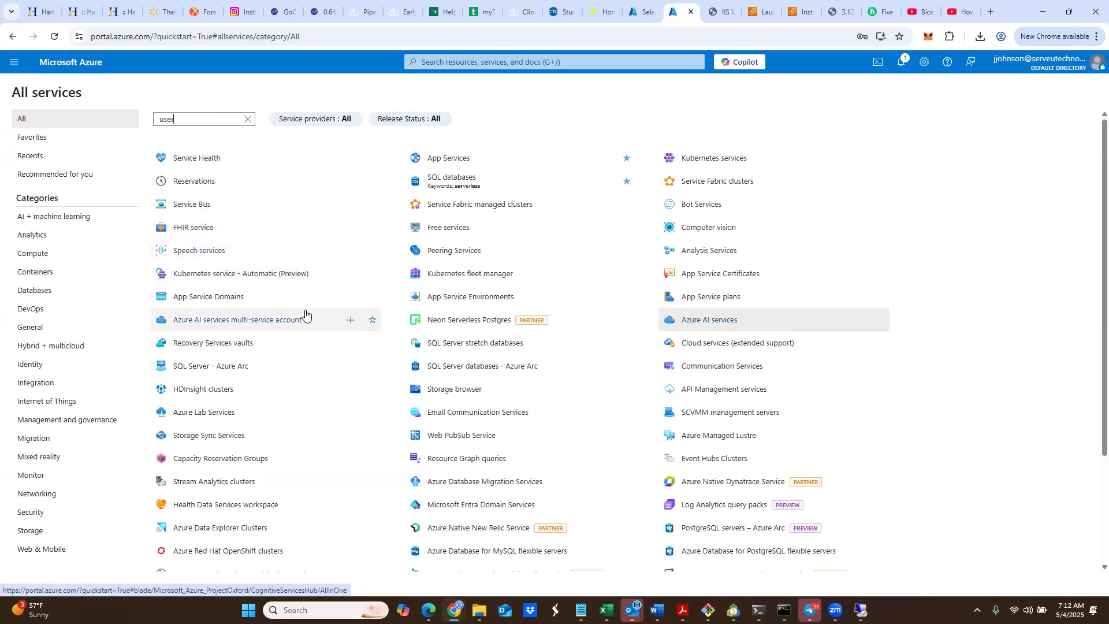
mouse_move(305, 315)
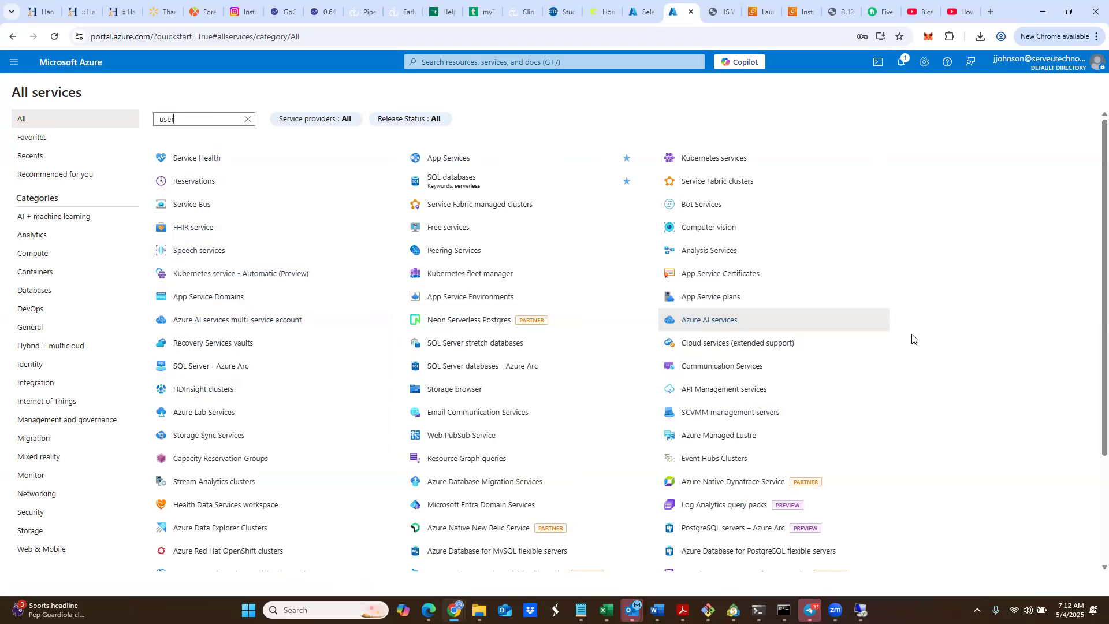
left_click(489, 61)
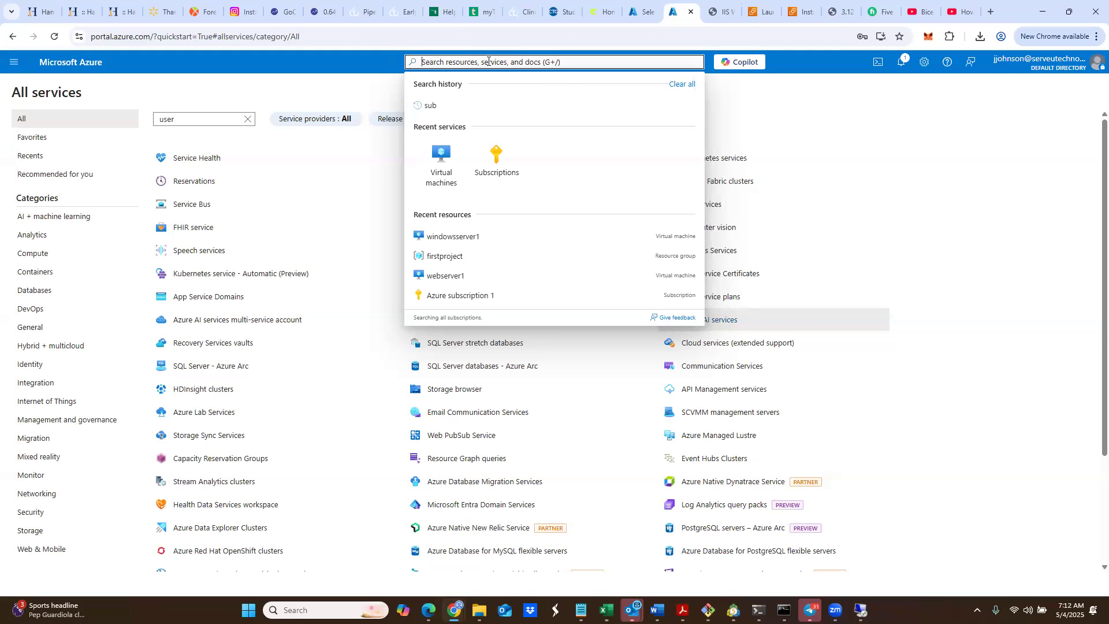
type("user")
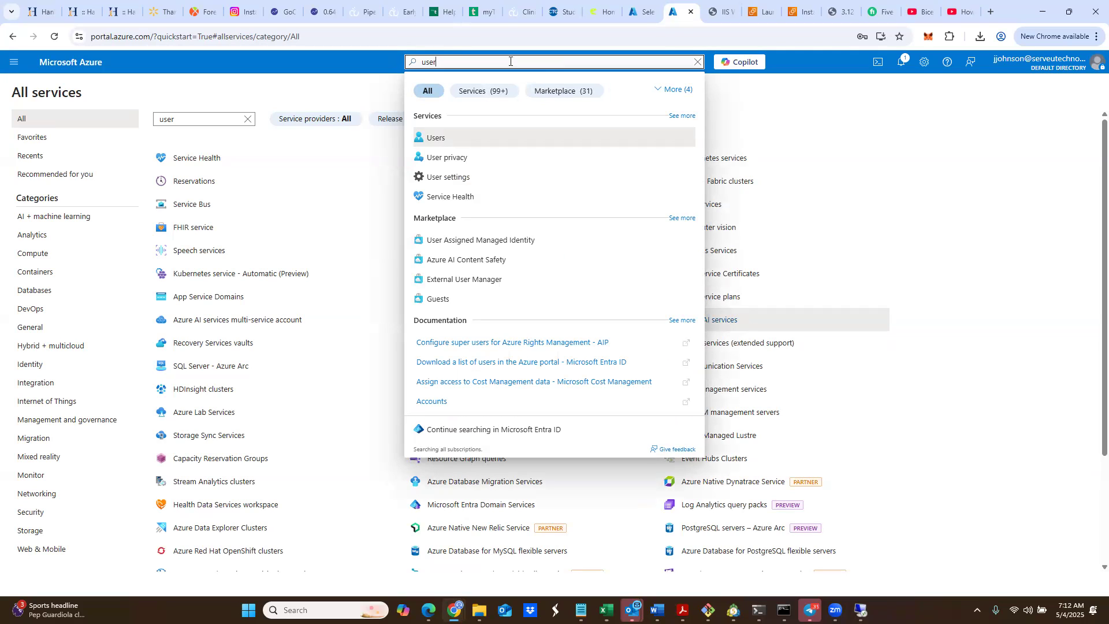
key("BackSpace")
key("BackSpace")
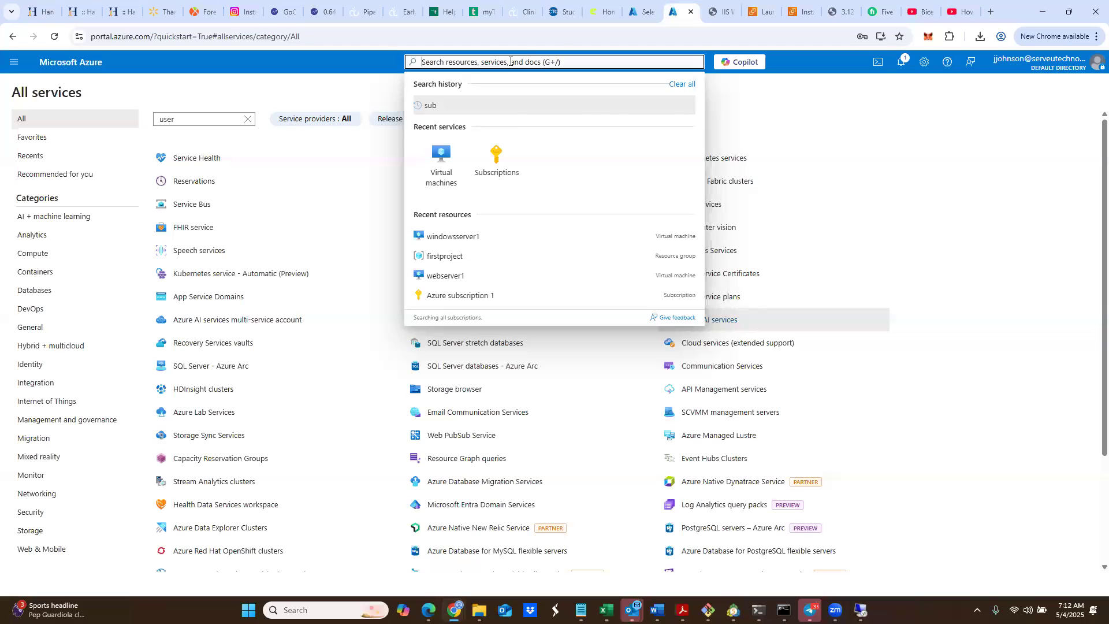
type("identit")
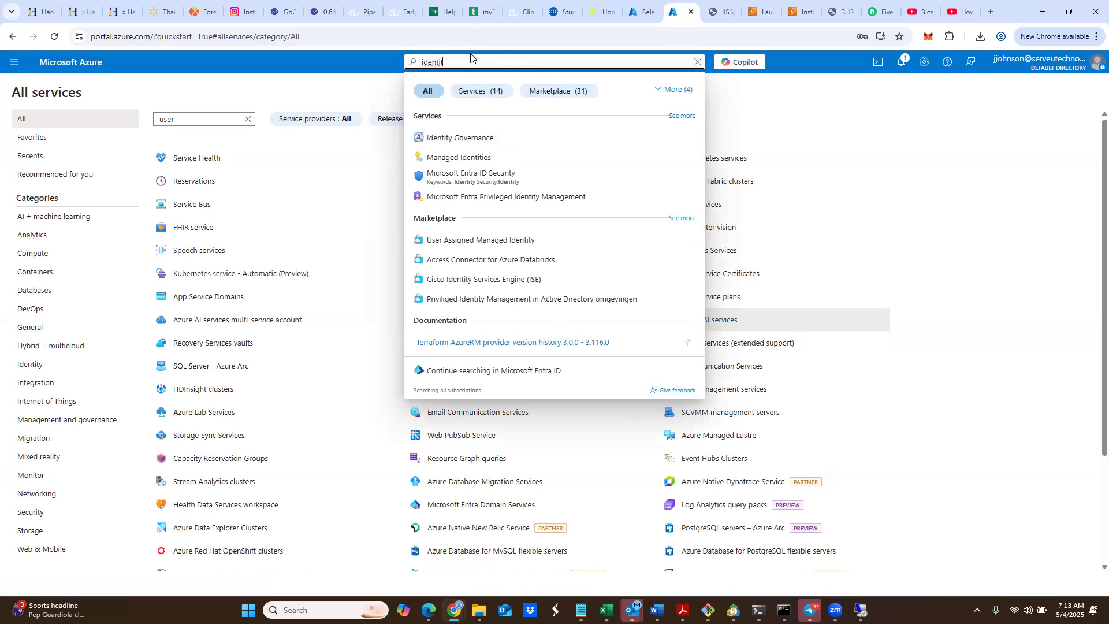
key("Escape")
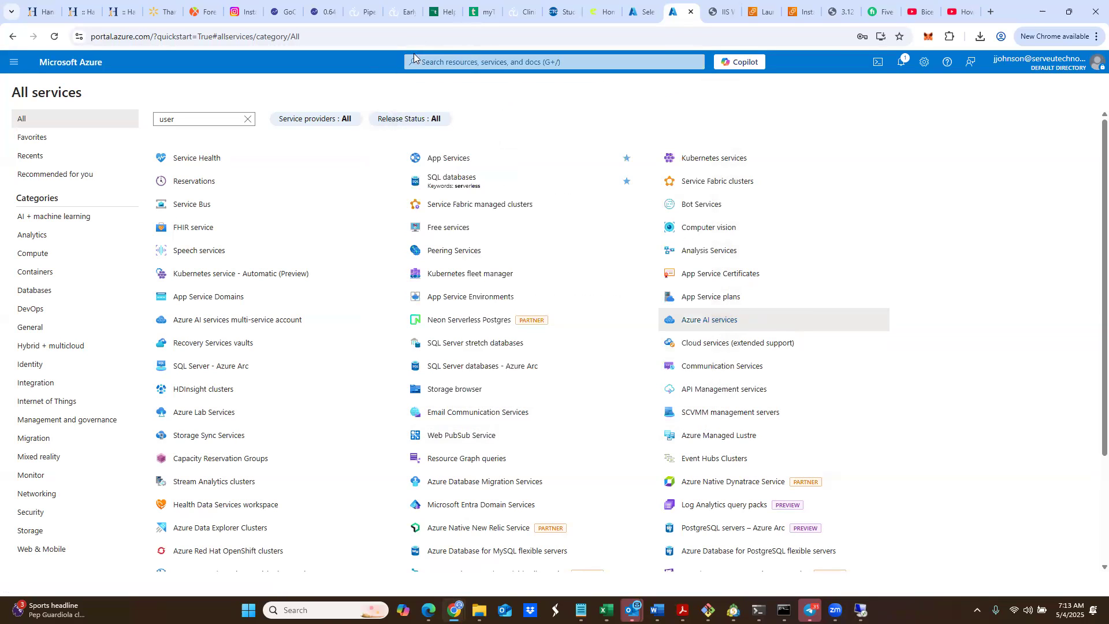
left_click(437, 63)
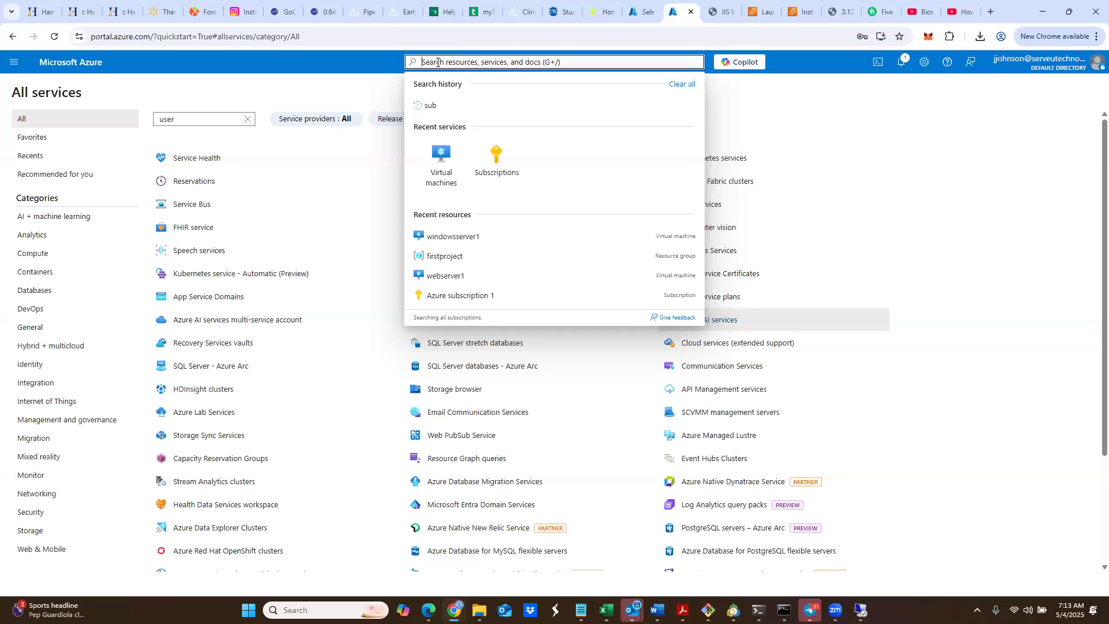
type("entr")
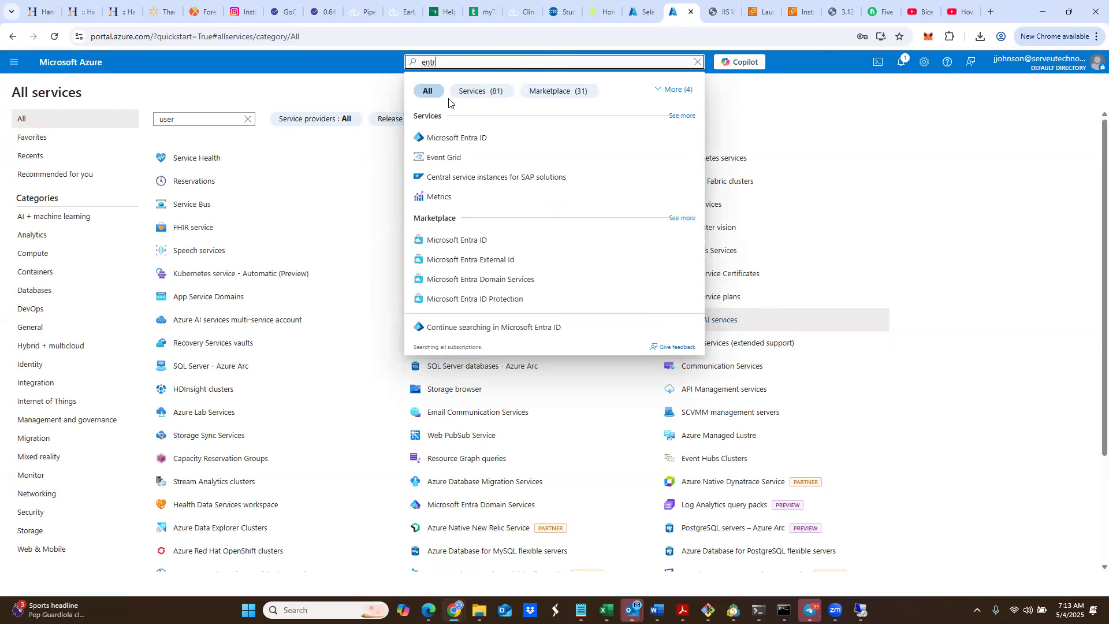
left_click(455, 137)
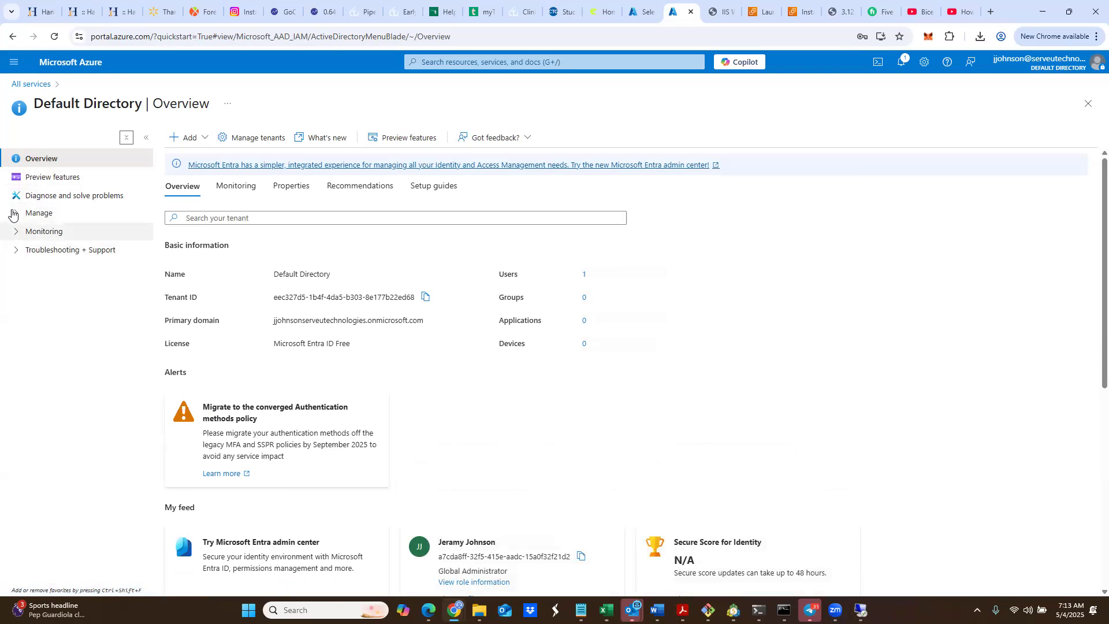
Open Default Directory's Users list and choose New user > Create new user
left_click(17, 213)
left_click(45, 235)
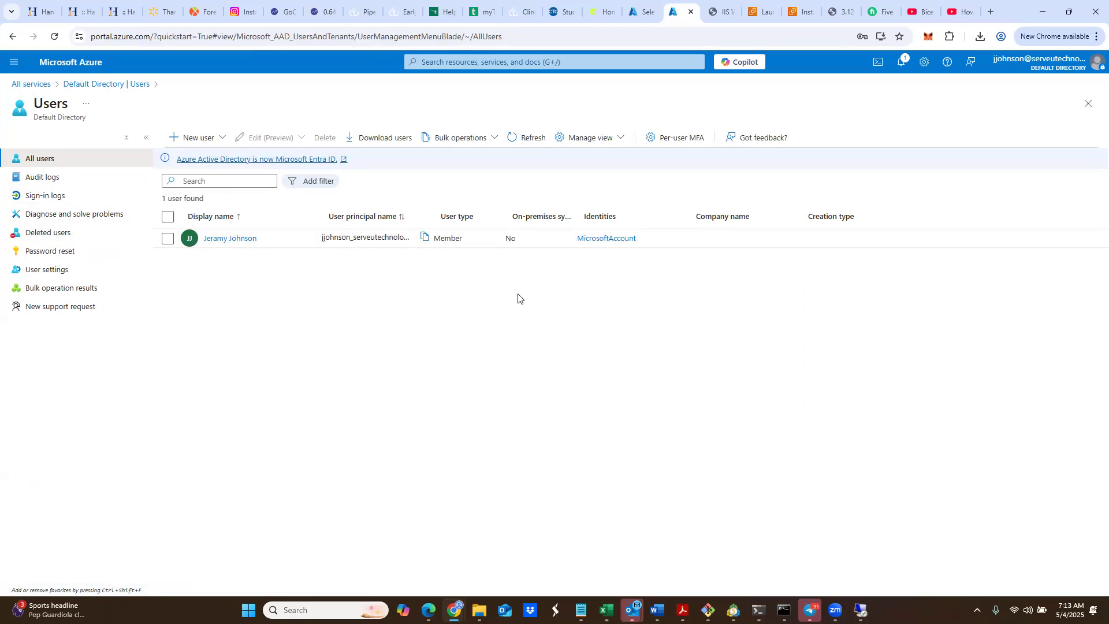
left_click(220, 141)
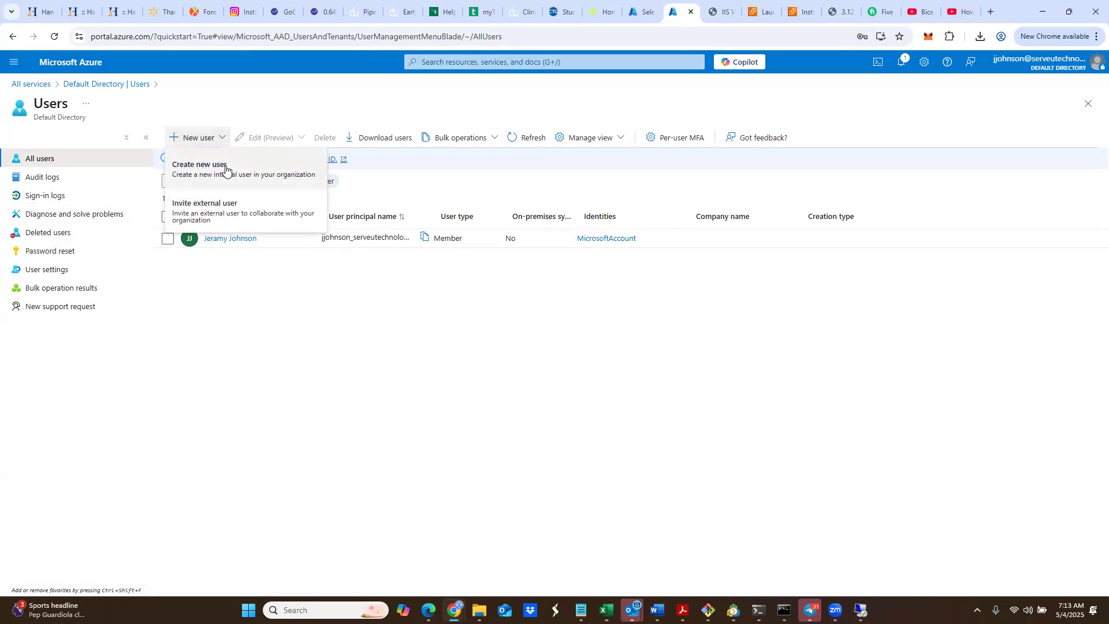
left_click(289, 312)
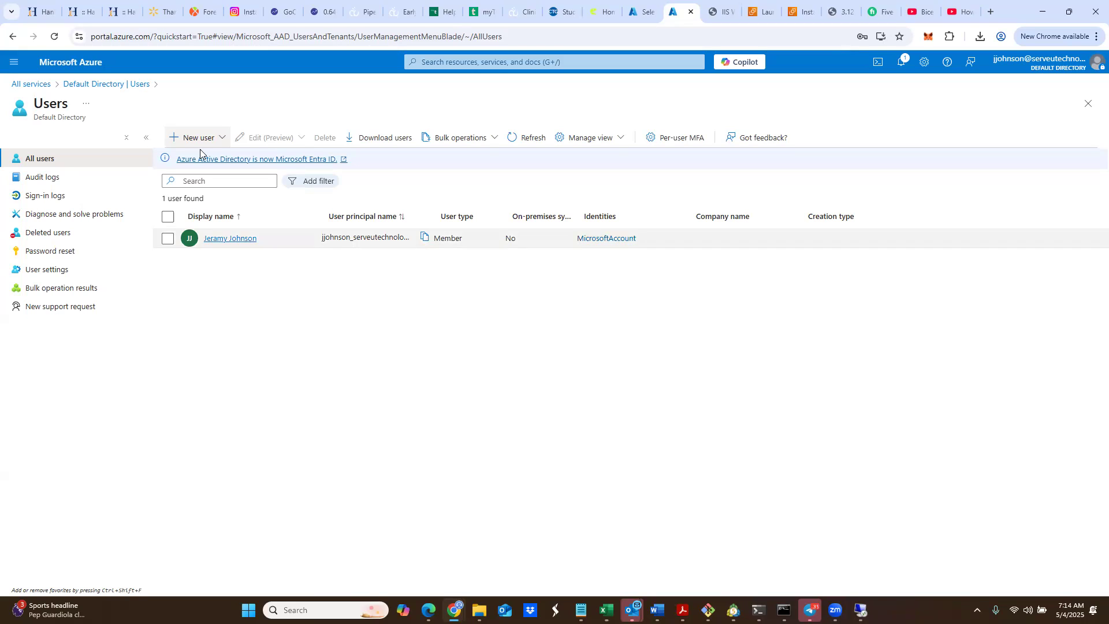
left_click(211, 136)
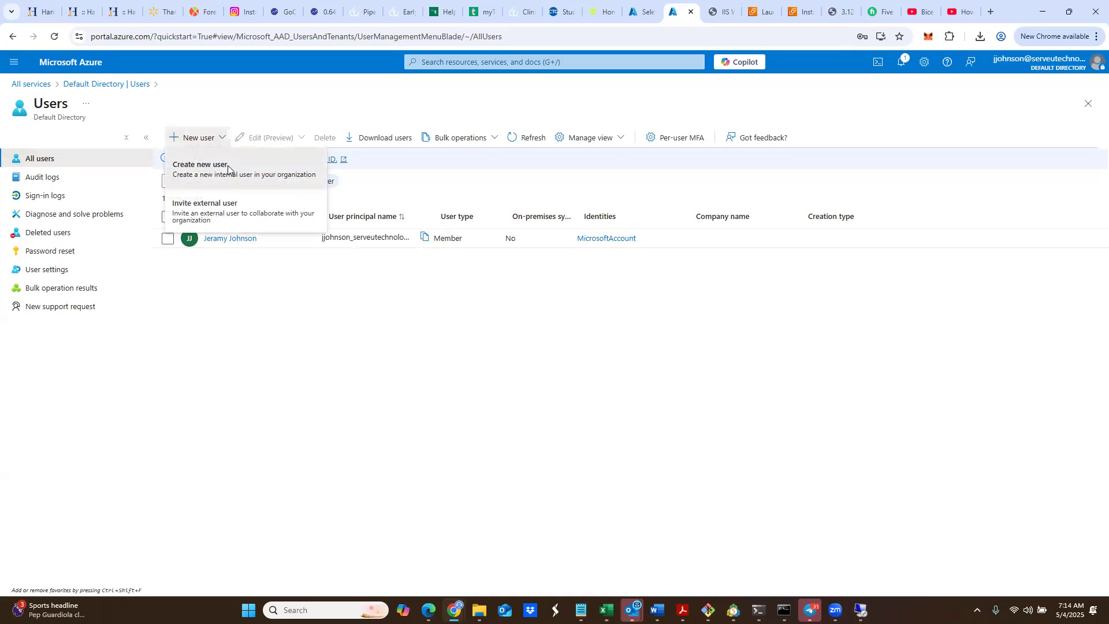
left_click(229, 165)
left_click(181, 228)
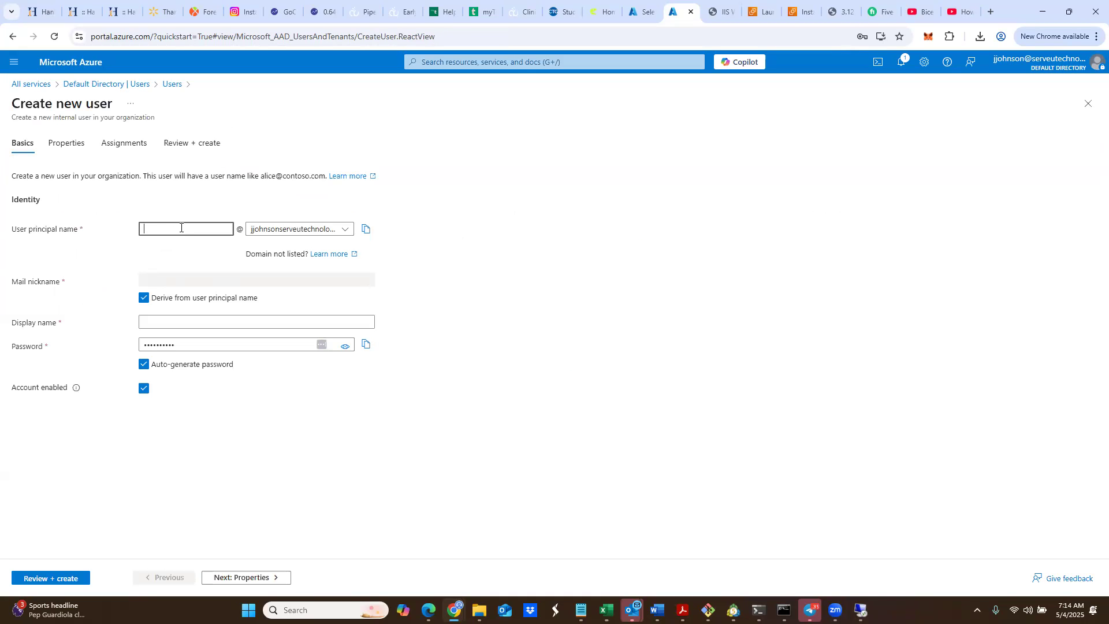
Enter user principal name 'testuser' and display name 'Test User'
type("testuser")
left_click(201, 326)
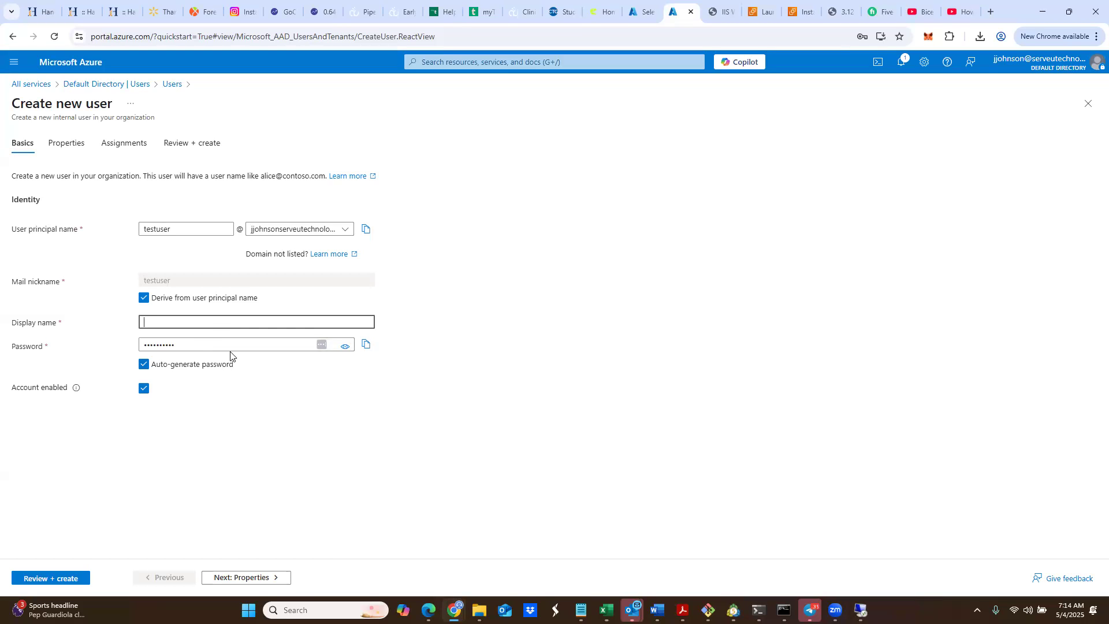
type("Test User")
Reveal the auto-generated password and copy it to the clipboard
left_click(219, 347)
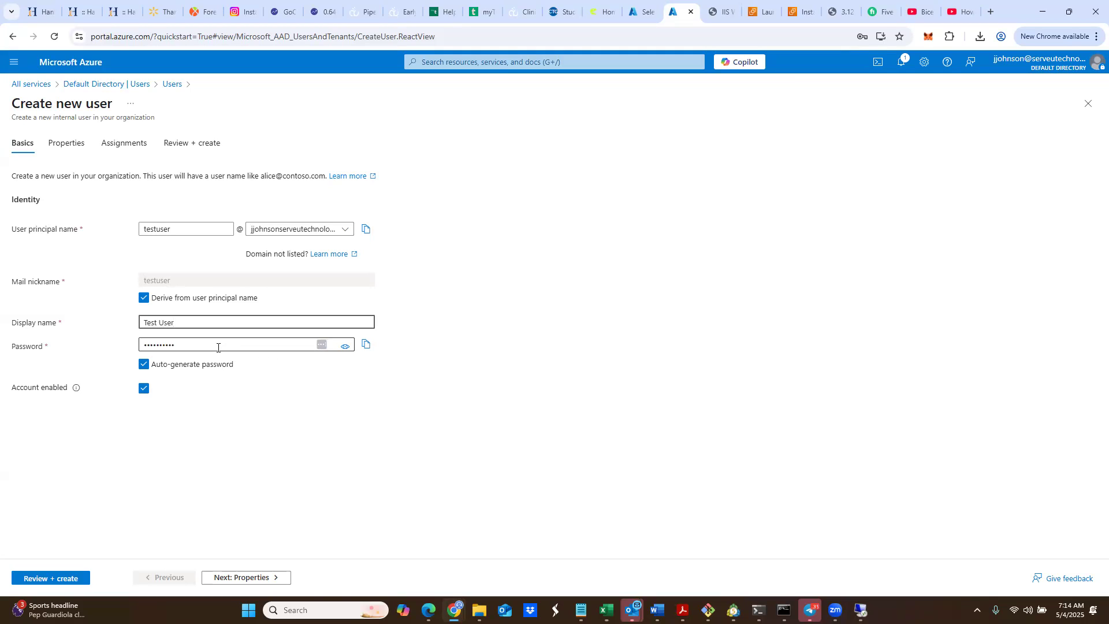
left_click(344, 348)
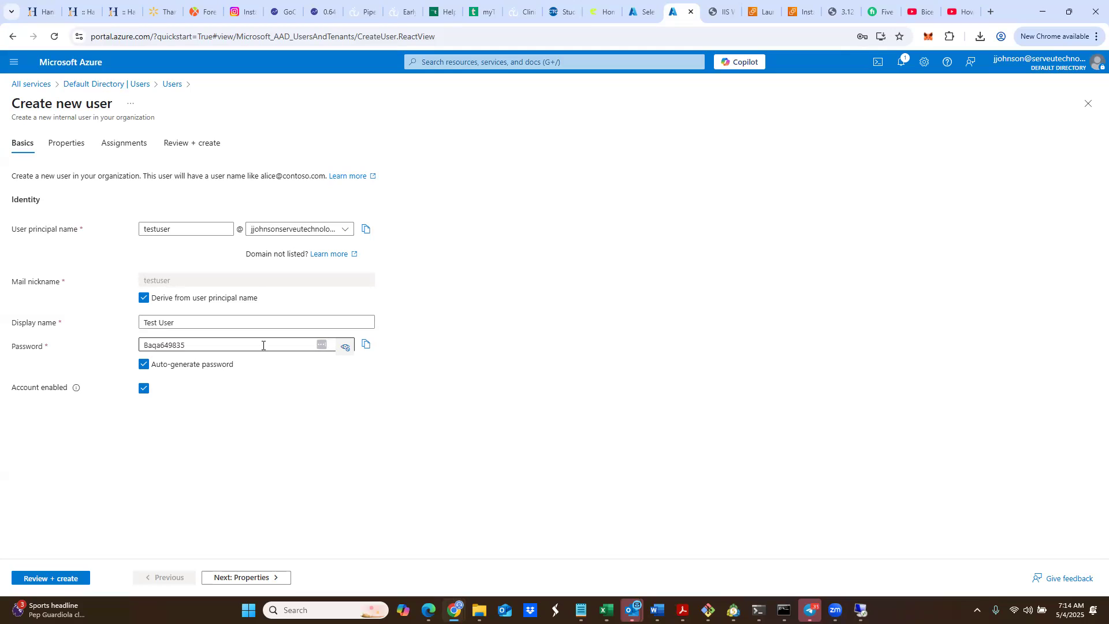
left_click_drag(205, 345, 118, 347)
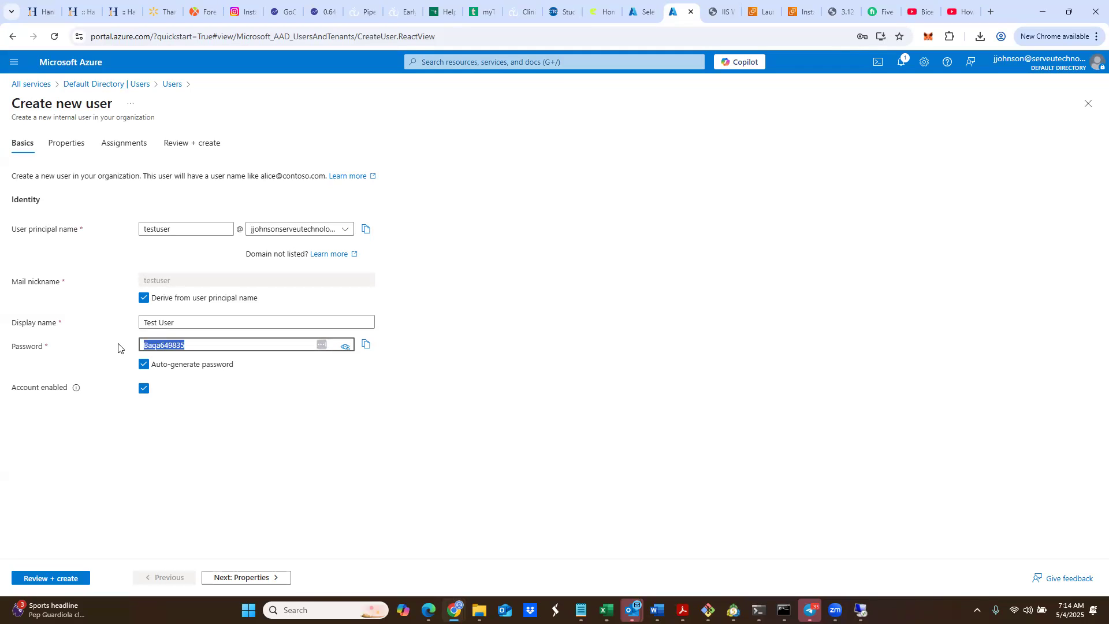
left_click(366, 344)
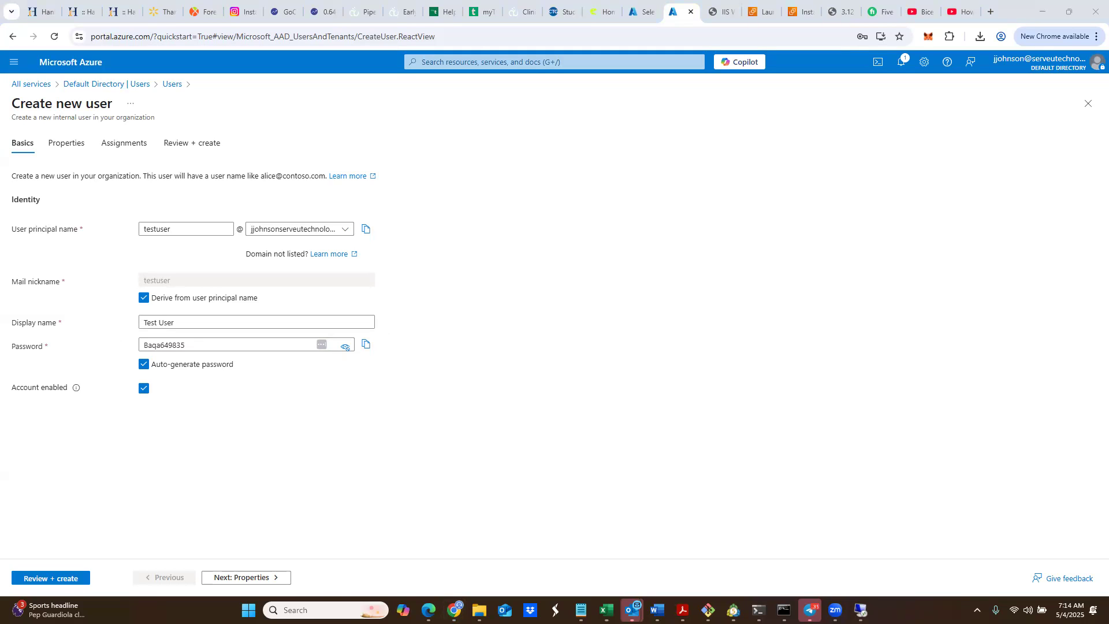
Put away the Network Monitoring Ongoing notes and bring up the README file in Notepad
key("alt+Tab")
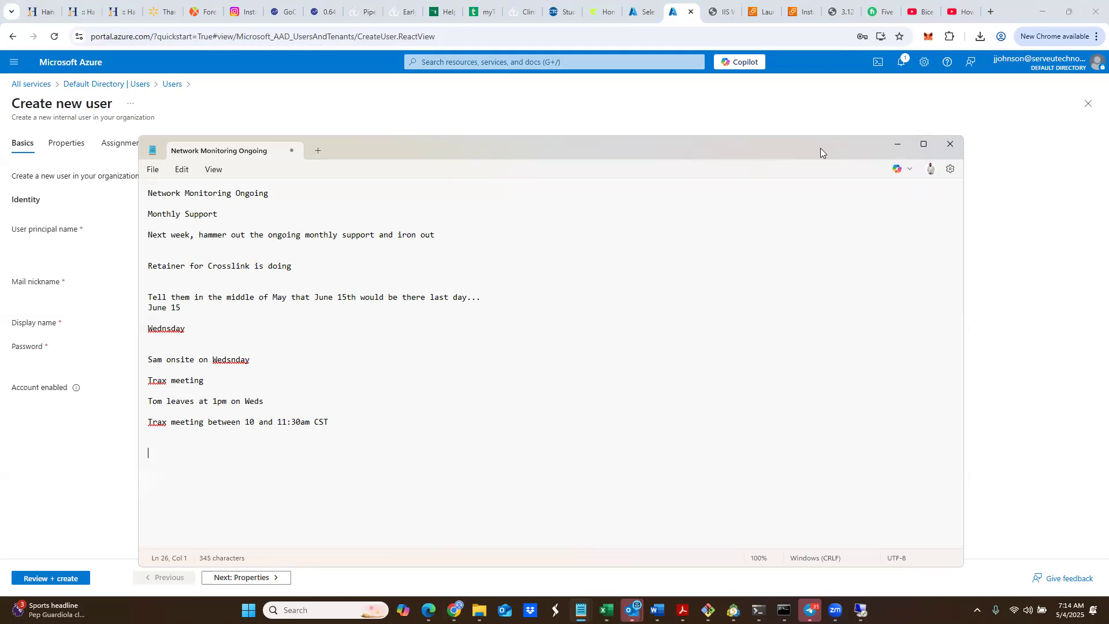
left_click(898, 144)
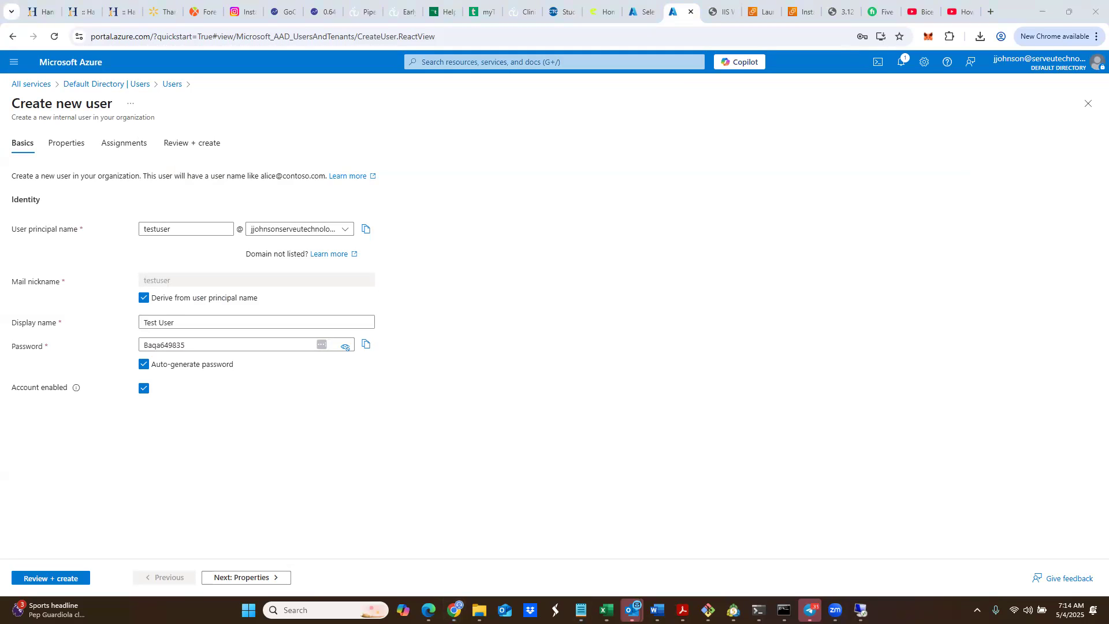
key("alt+Tab")
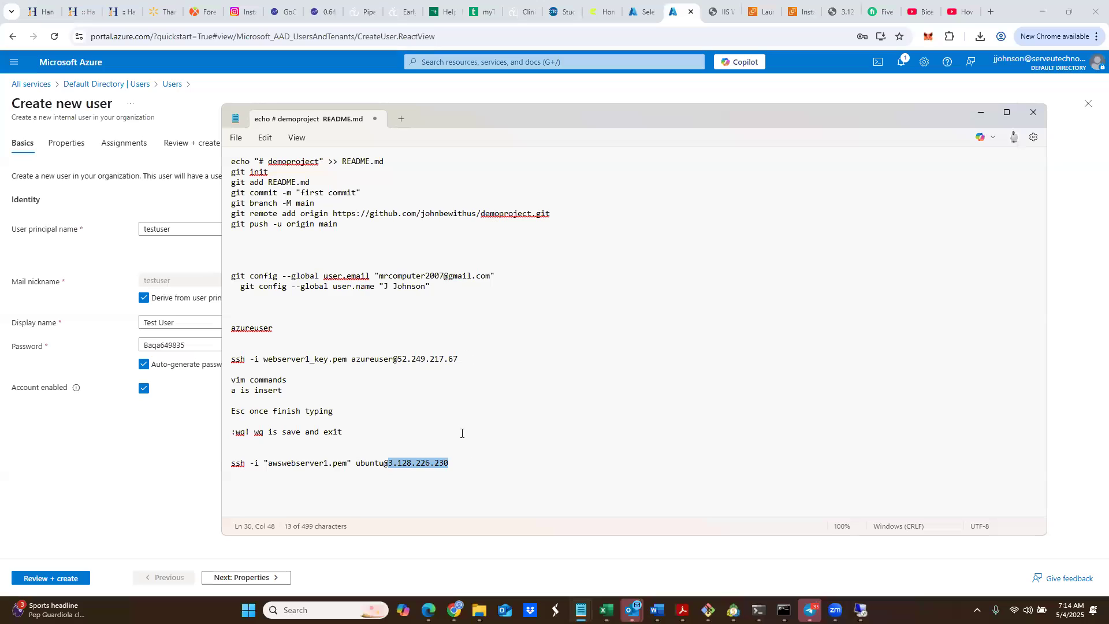
left_click(472, 465)
Add the test user's sign-in address and pasted password at the end of README
key("Return")
key("Return")
key("Return")
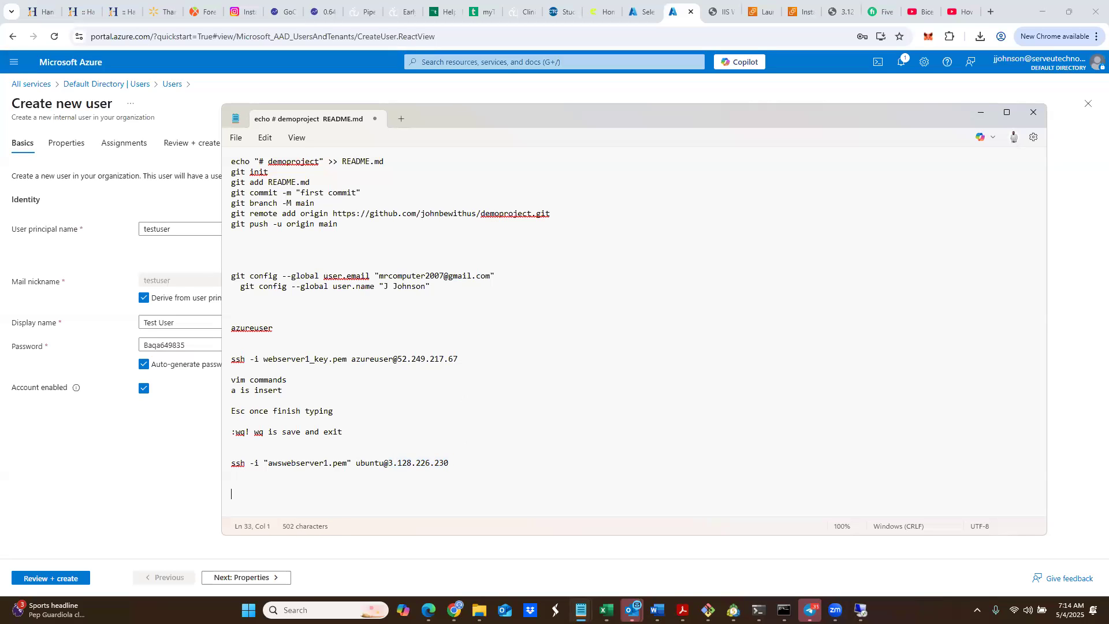
key("Return")
key("ctrl+v")
key("Up")
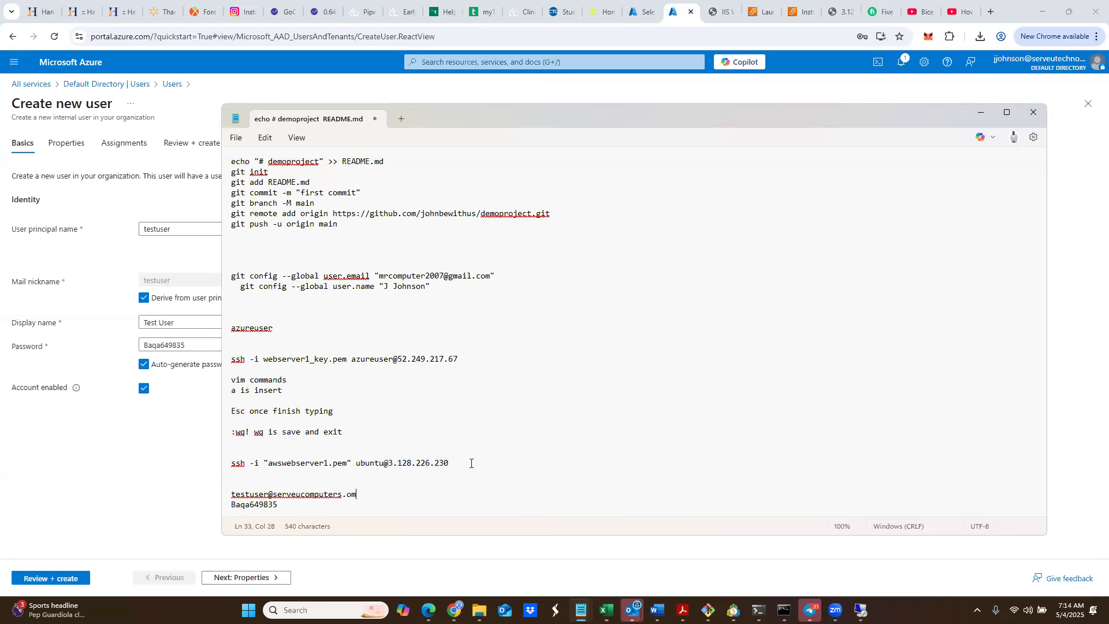
left_click_drag(558, 108, 78, 77)
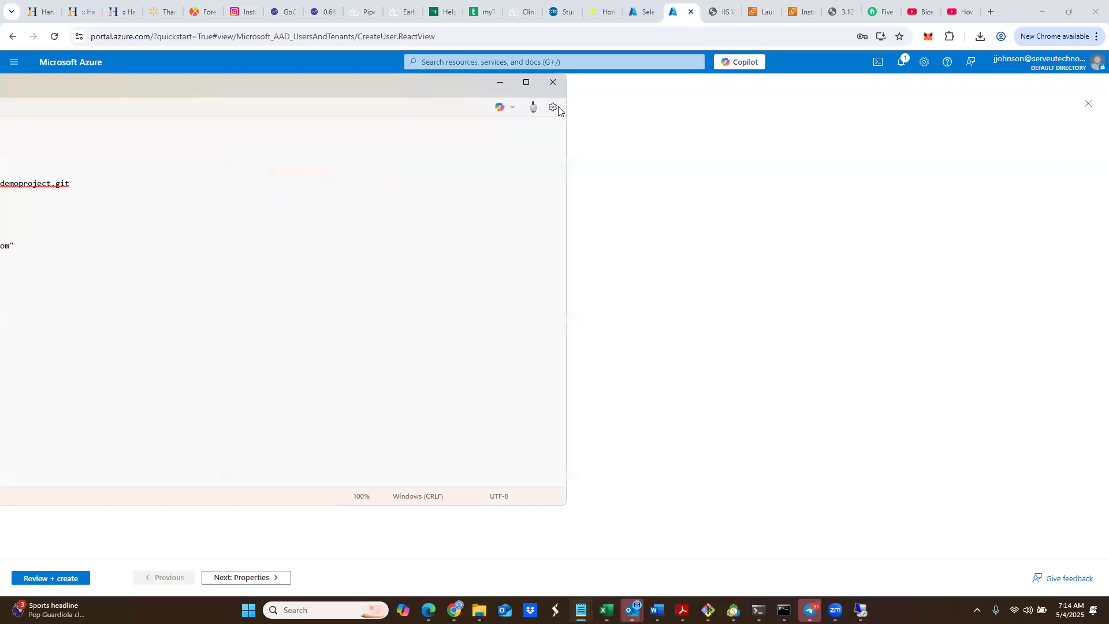
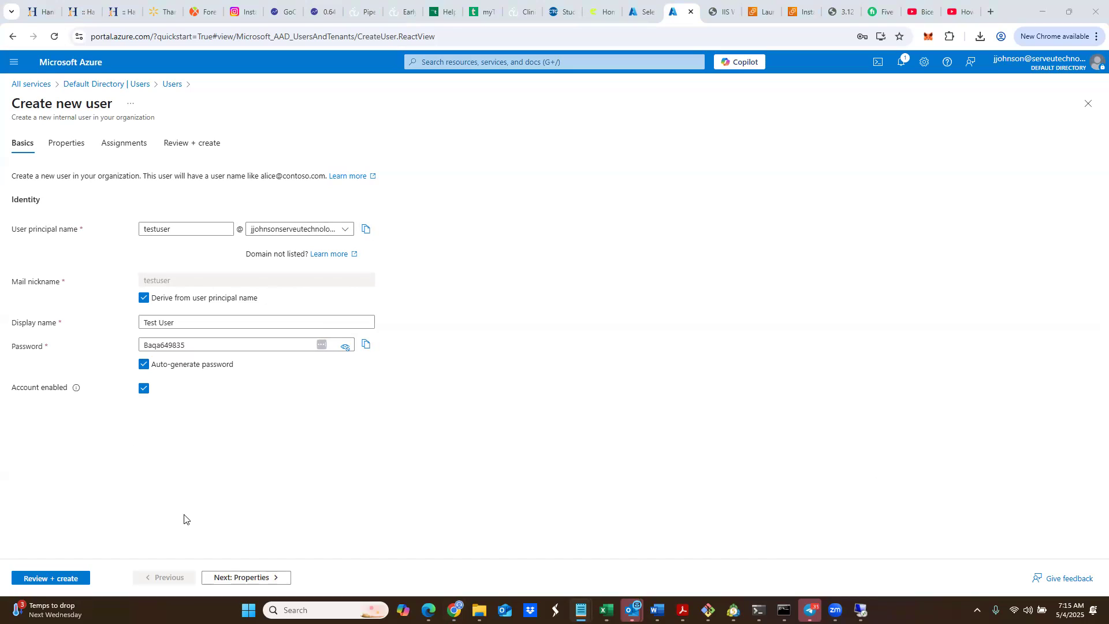
Enter first name 'Test' and last name 'User' in the new user's properties, then continue to Assignments
left_click(257, 579)
left_click(276, 198)
type("Test")
key("Tab")
type("User")
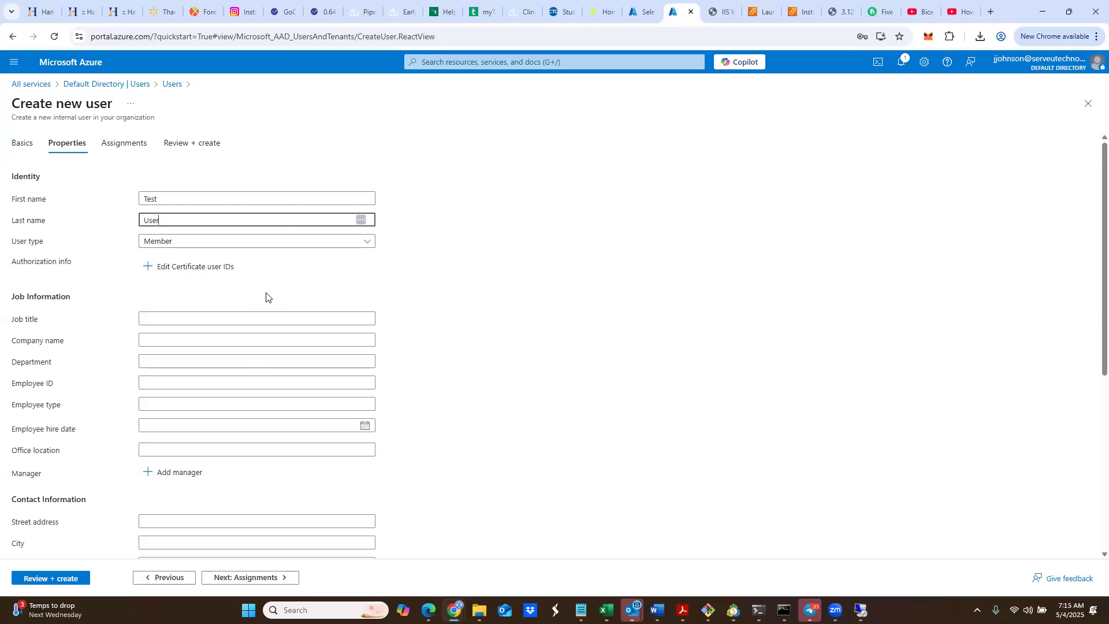
left_click(258, 342)
scroll(404, 441, "down", 5)
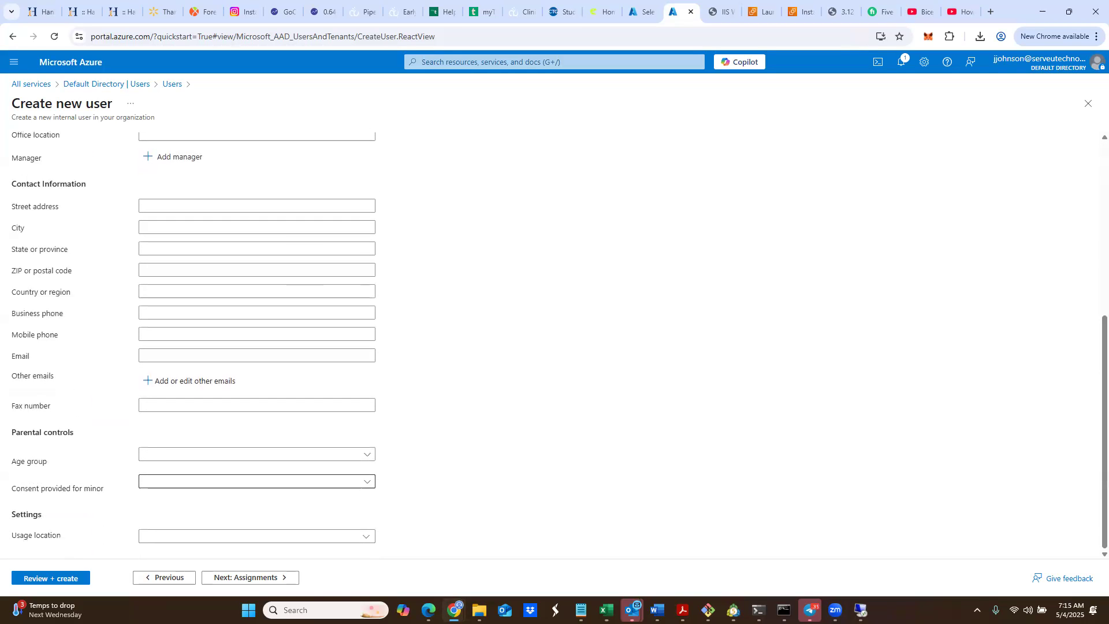
left_click(247, 577)
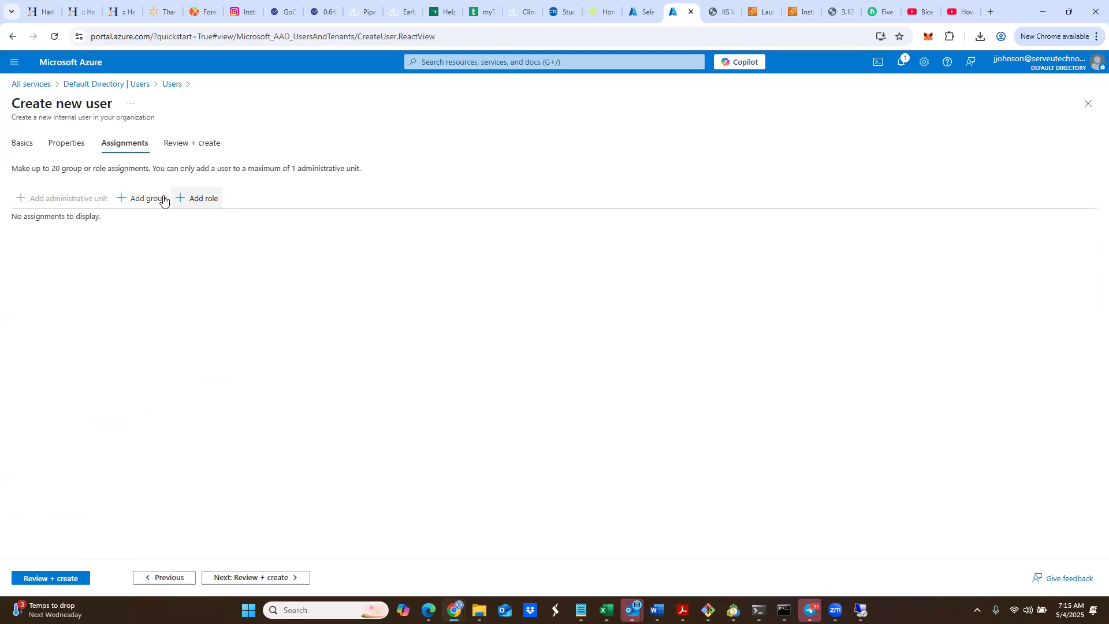
Search the directory roles list, trying several terms before settling on 'Administrator'
left_click(197, 198)
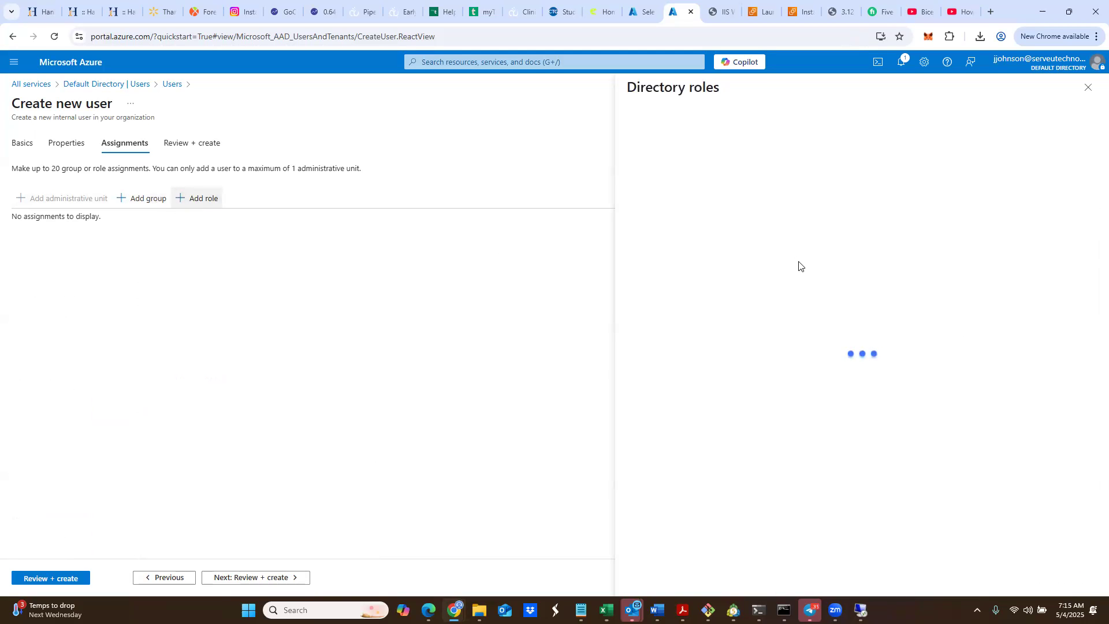
left_click(686, 181)
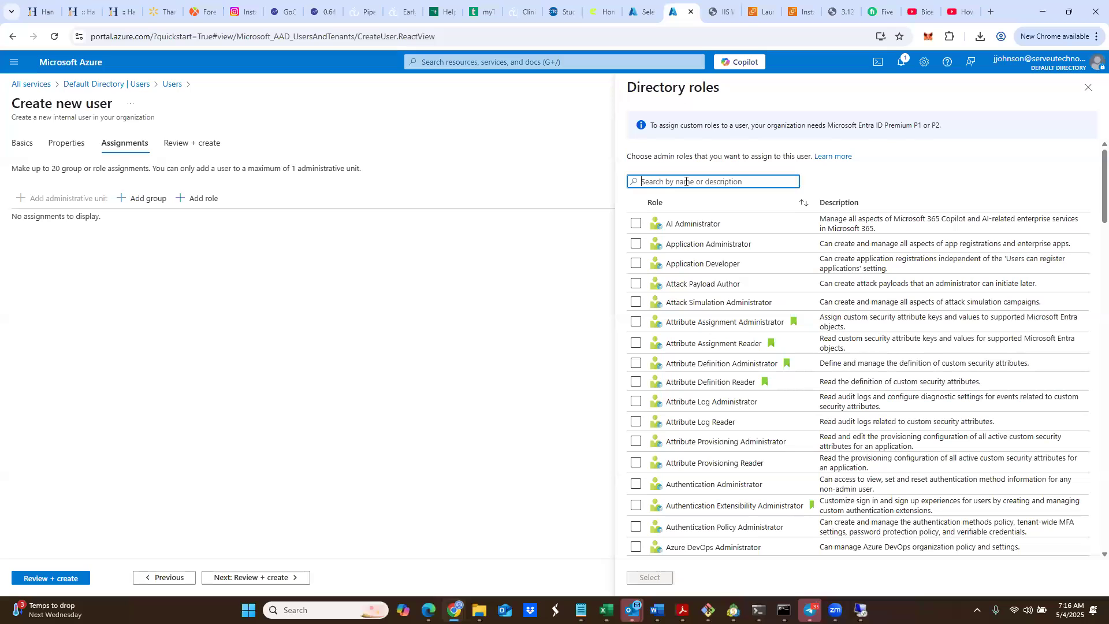
type("Admins")
key("BackSpace")
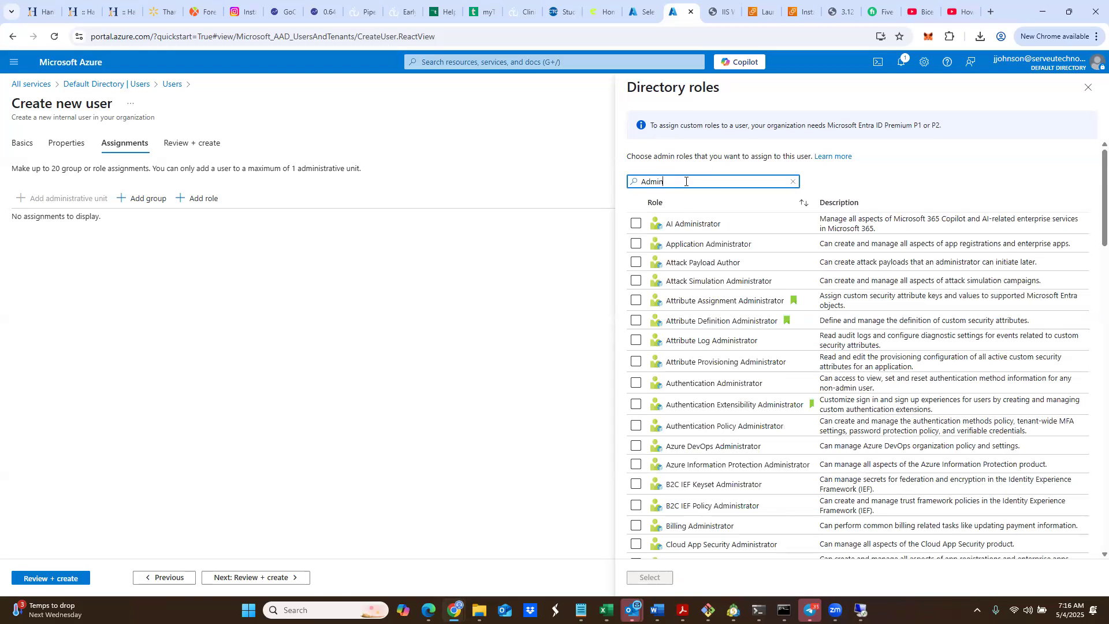
type("is")
key("BackSpace")
key("BackSpace")
key("BackSpace")
key("BackSpace")
key("BackSpace")
key("BackSpace")
key("BackSpace")
type("glo")
key("BackSpace")
key("BackSpace")
key("BackSpace")
type("S")
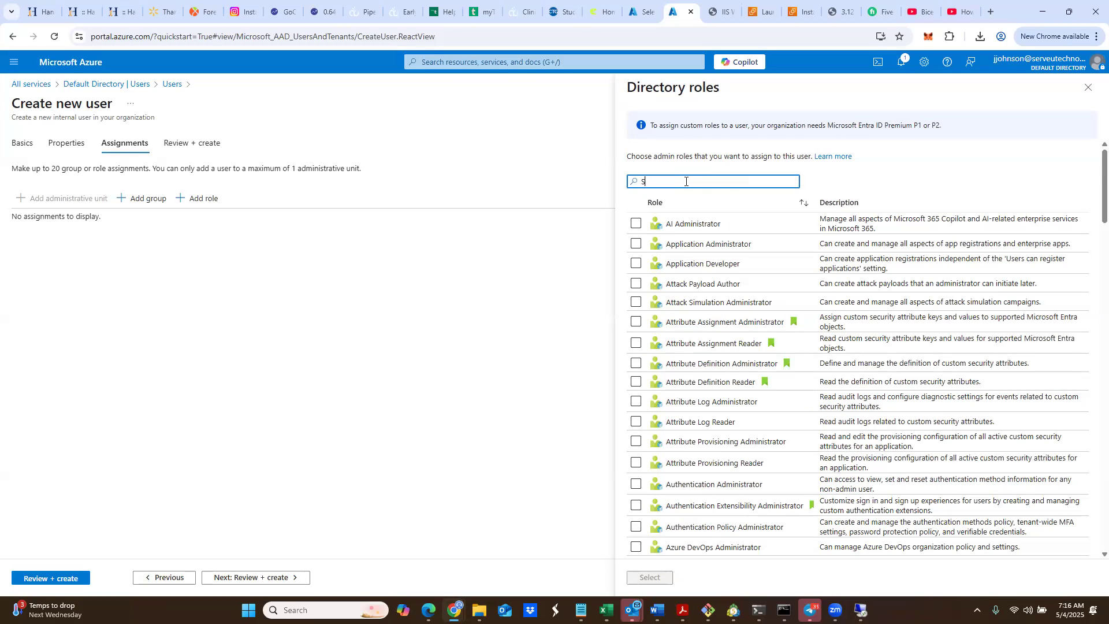
type("erver Ad")
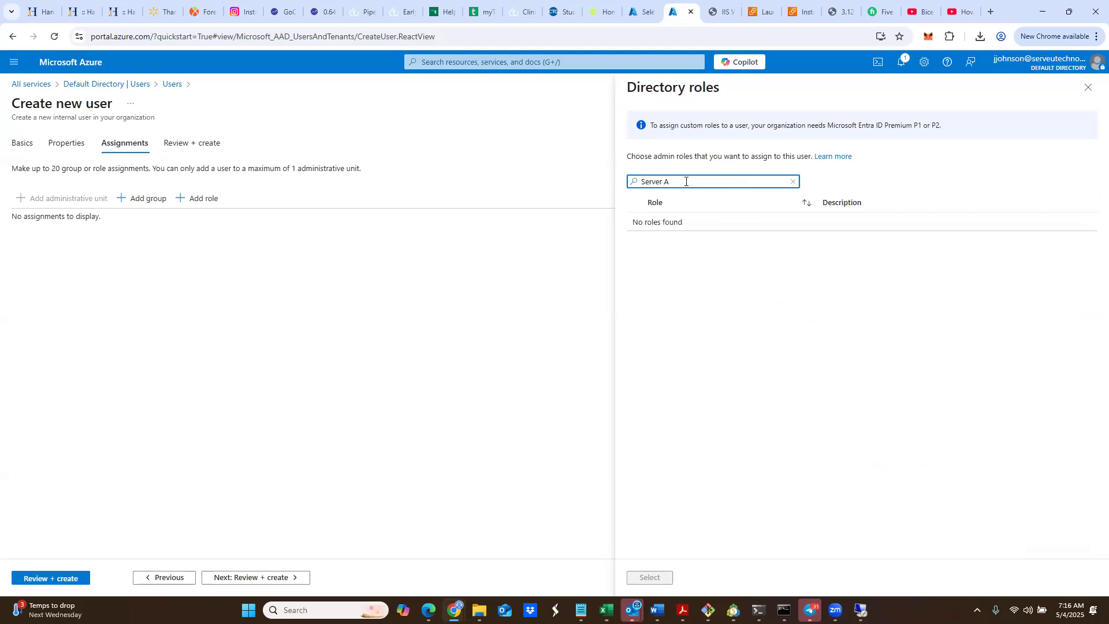
key("BackSpace")
key("BackSpace")
key("BackSpace")
key("BackSpace")
key("BackSpace")
key("BackSpace")
key("BackSpace")
type("Virtual")
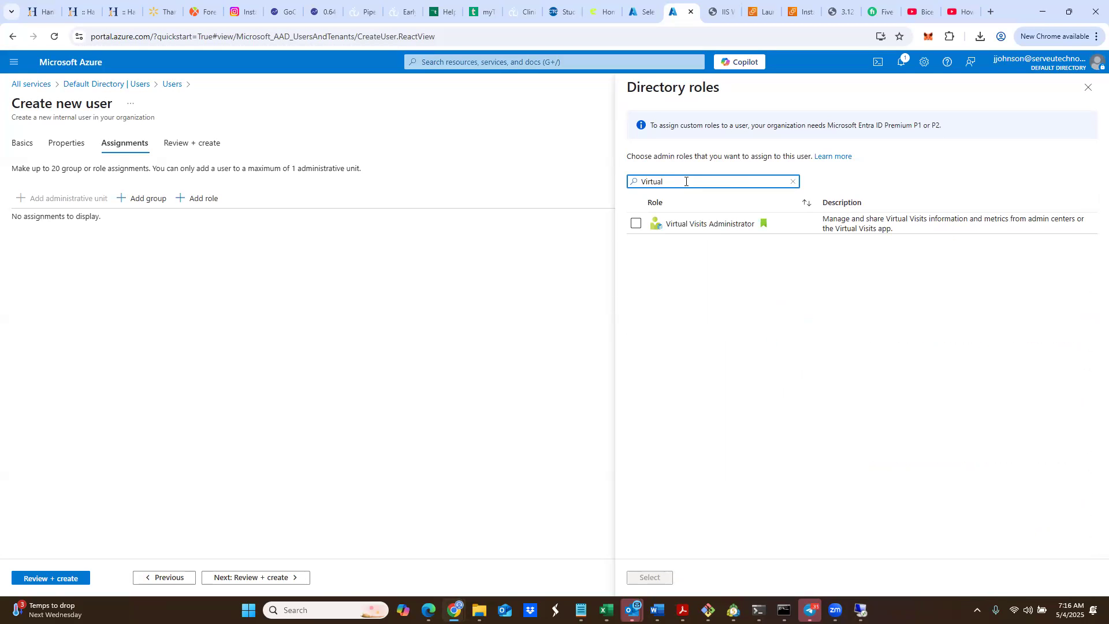
key("BackSpace")
key("BackSpace")
key("BackSpace")
key("BackSpace")
key("BackSpace")
key("BackSpace")
key("BackSpace")
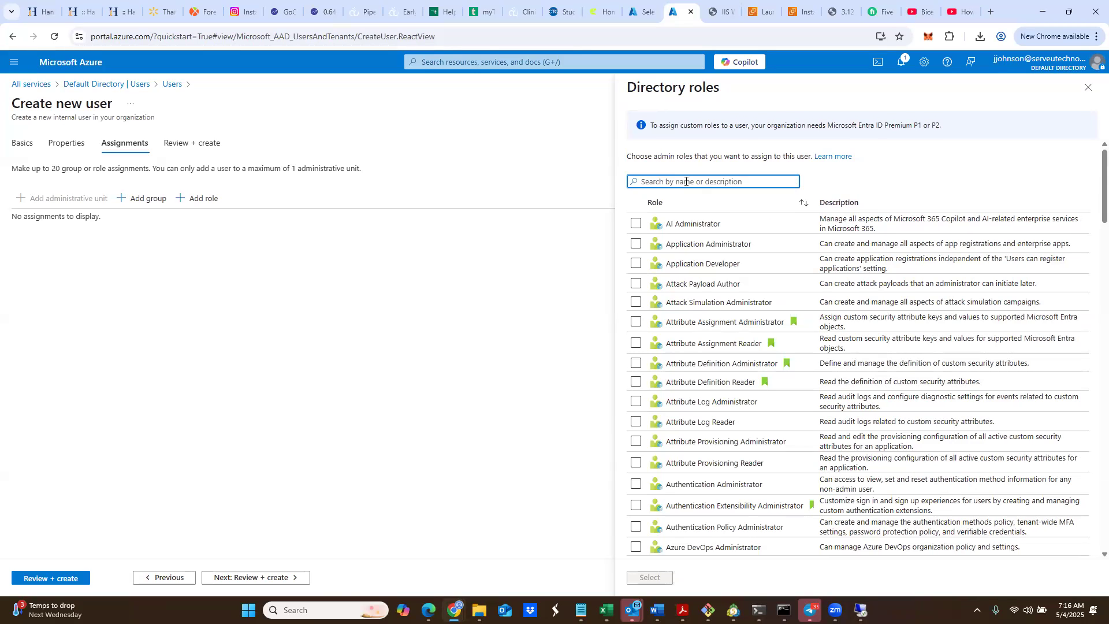
type("Administrator")
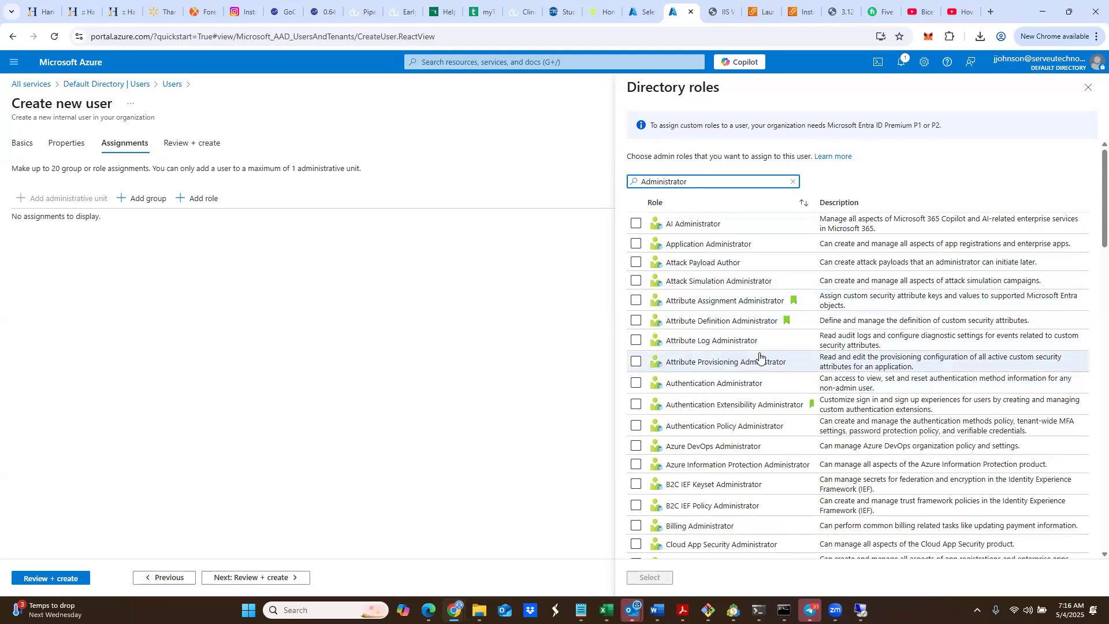
Tick Global Administrator in the results and confirm it as the user's role
scroll(760, 358, "down", 2)
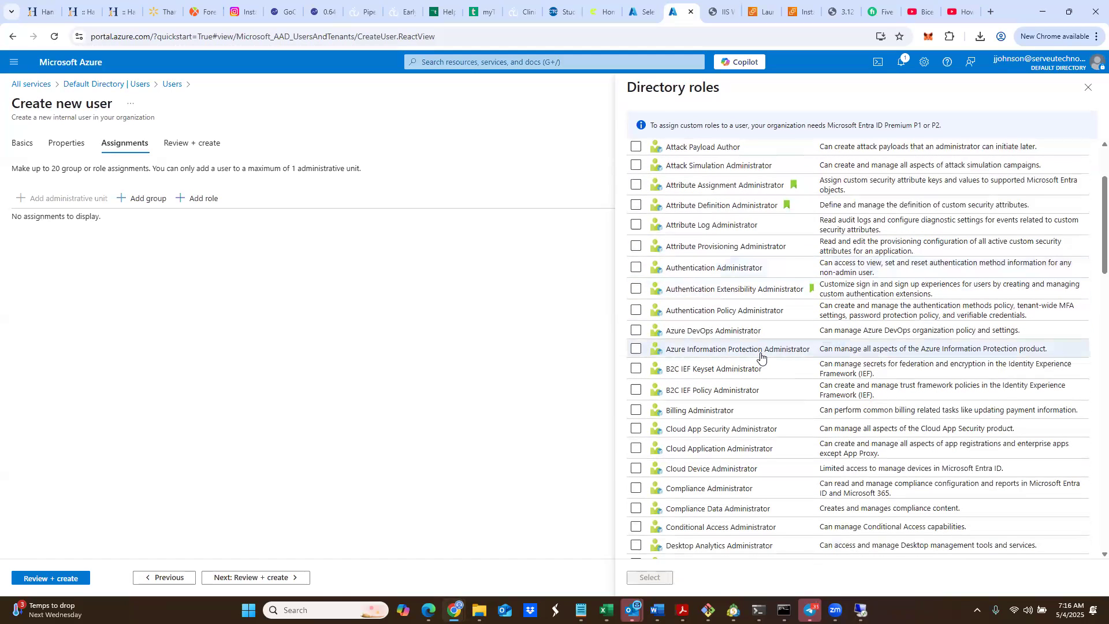
scroll(761, 357, "down", 3)
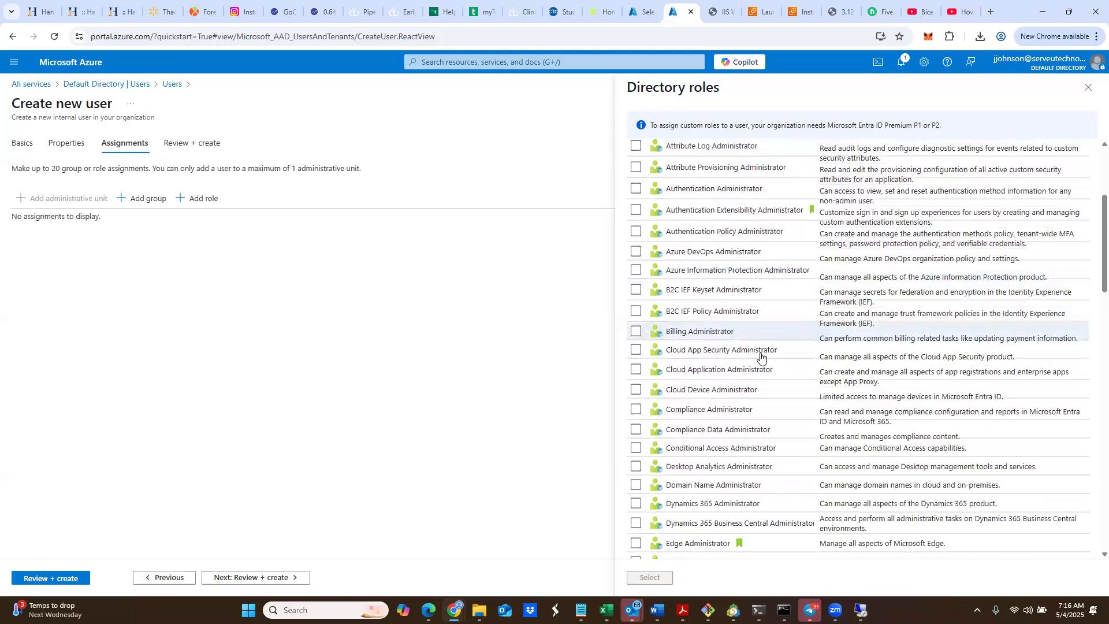
scroll(761, 357, "down", 5)
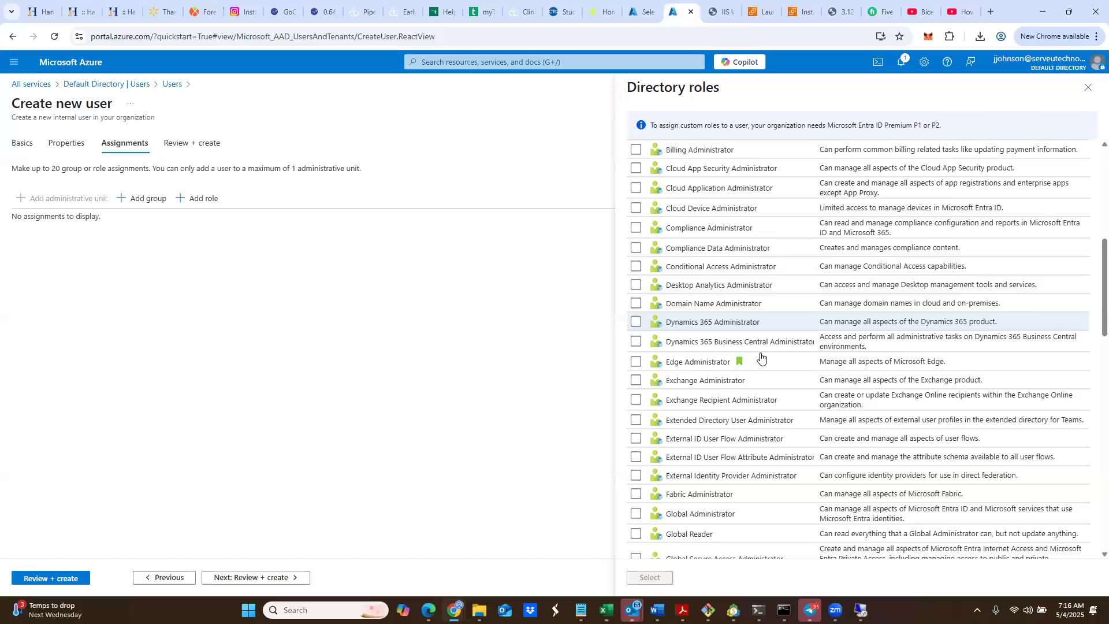
scroll(762, 358, "down", 3)
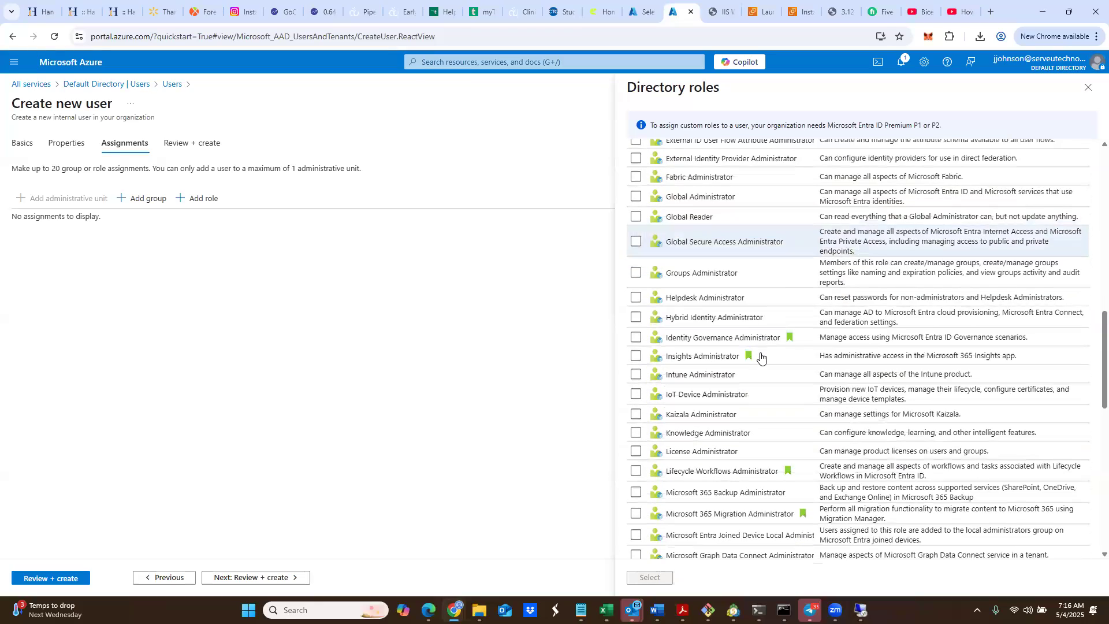
scroll(761, 357, "up", 2)
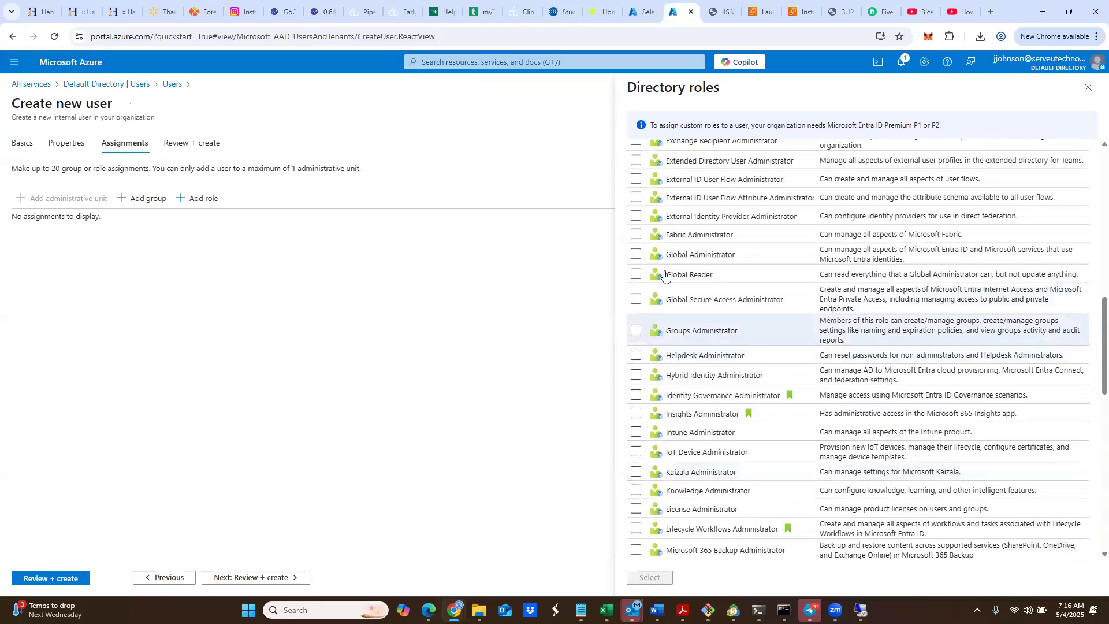
left_click(636, 255)
left_click(650, 578)
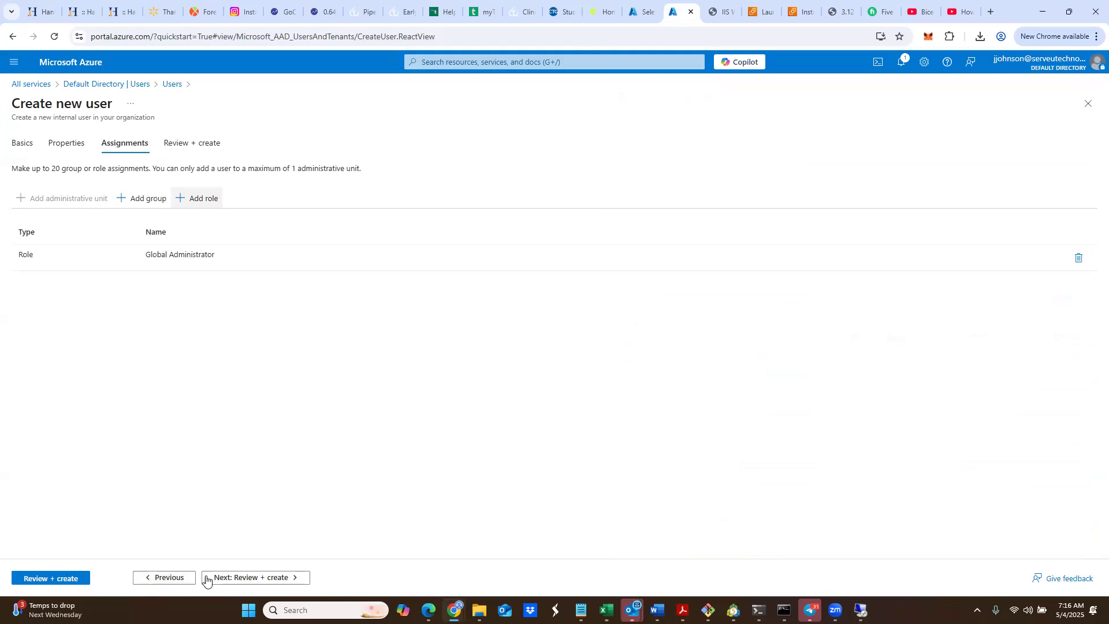
Review and create the Test User account, decline saving the password, and refresh the Users list
left_click(226, 578)
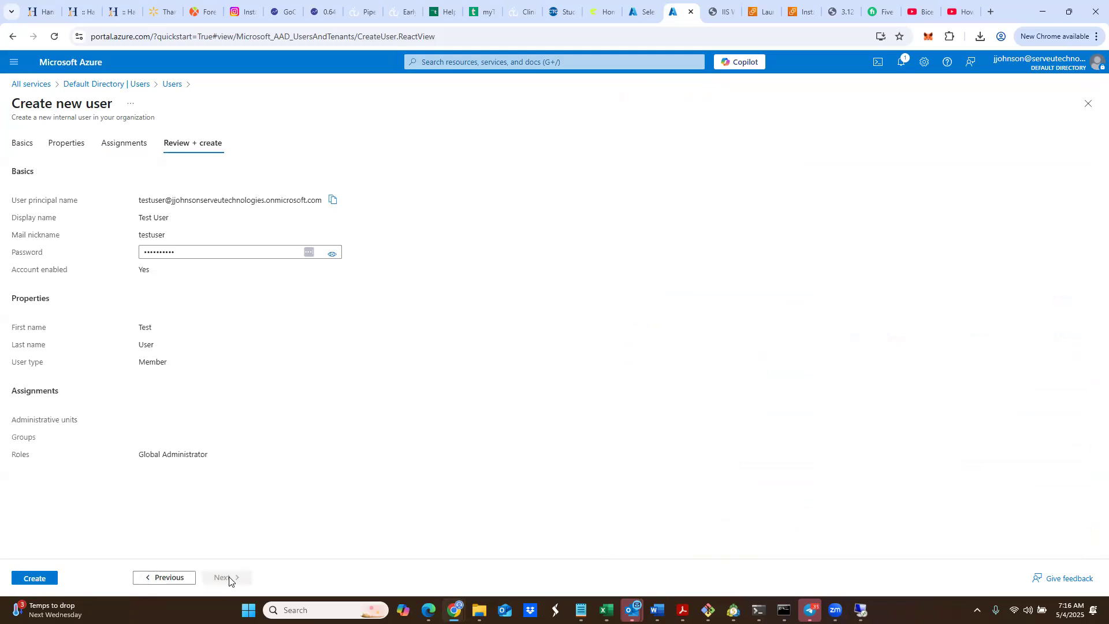
left_click(46, 580)
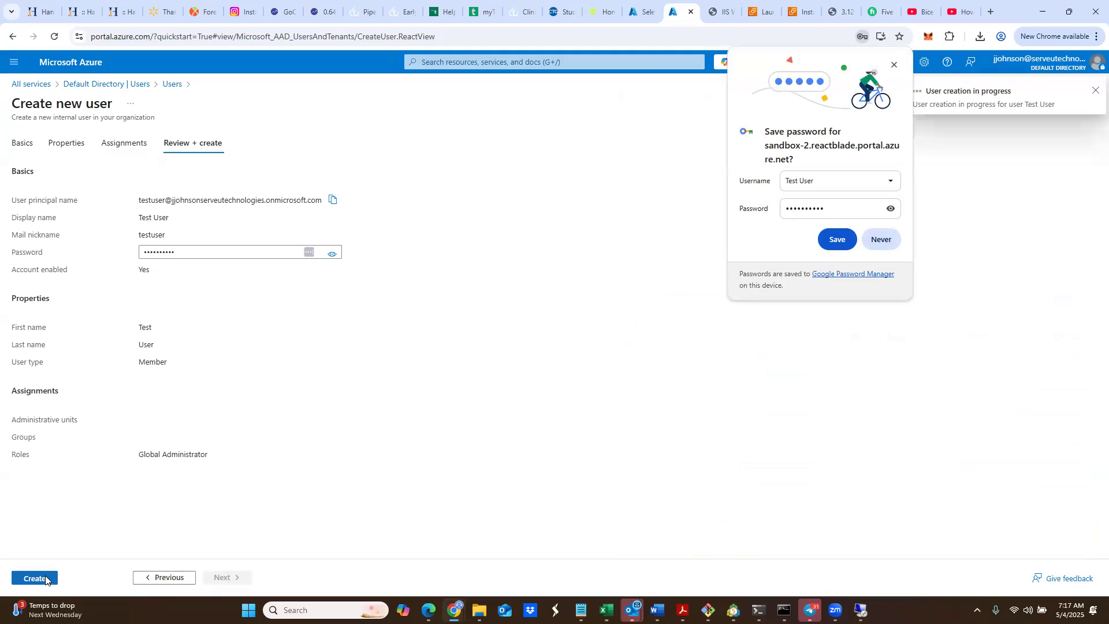
left_click(895, 67)
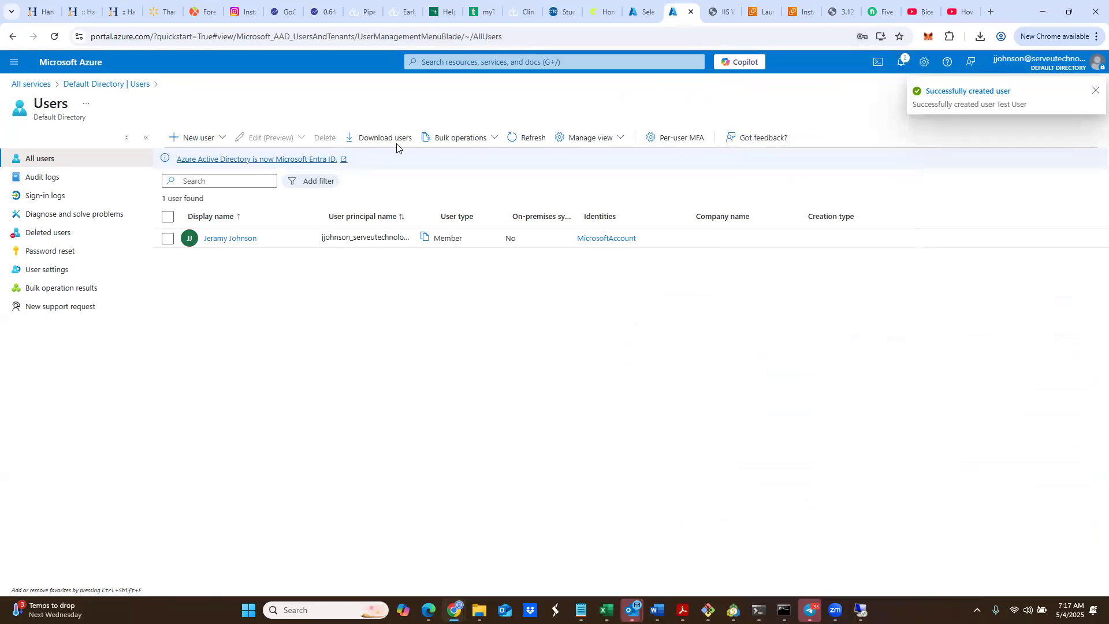
left_click(523, 141)
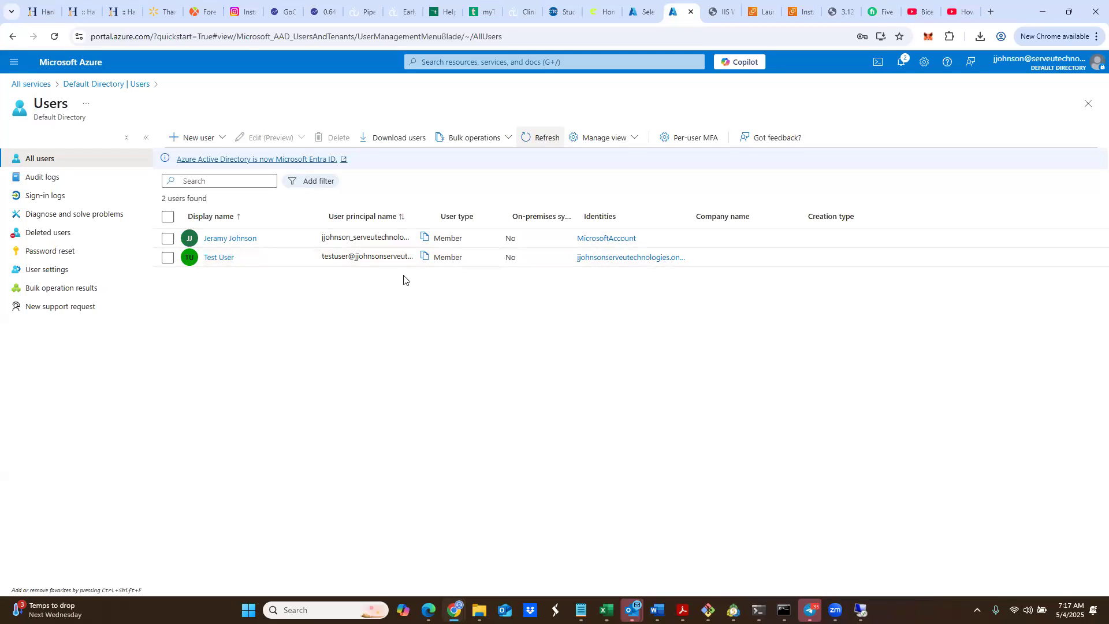
Open Test User's editable properties, check the sign-in domain list unchanged, then return to All services
left_click(220, 257)
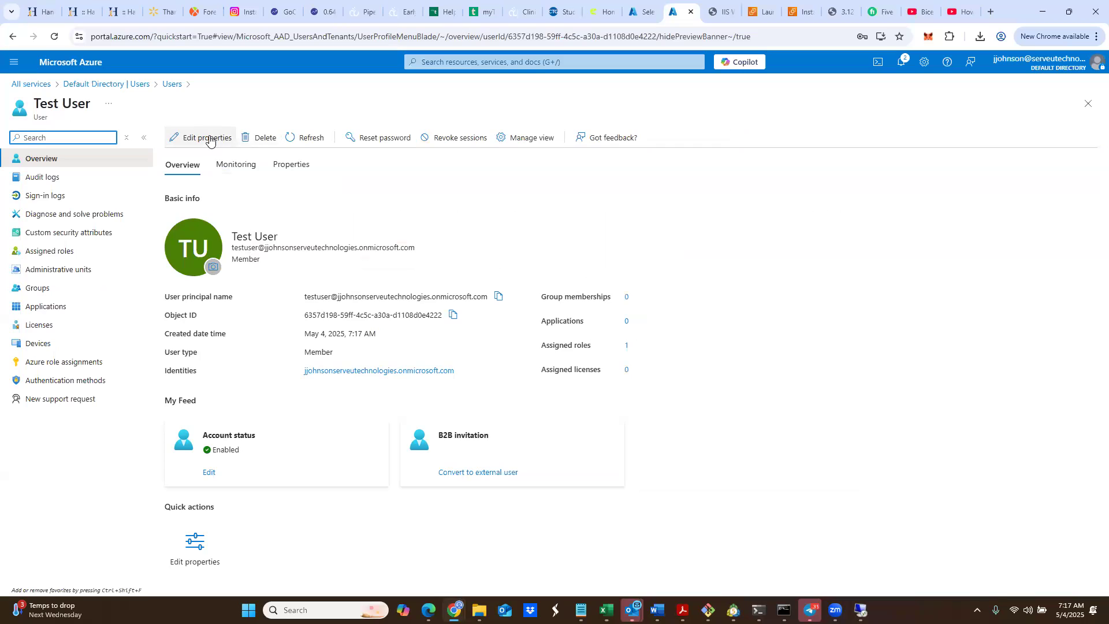
left_click(200, 138)
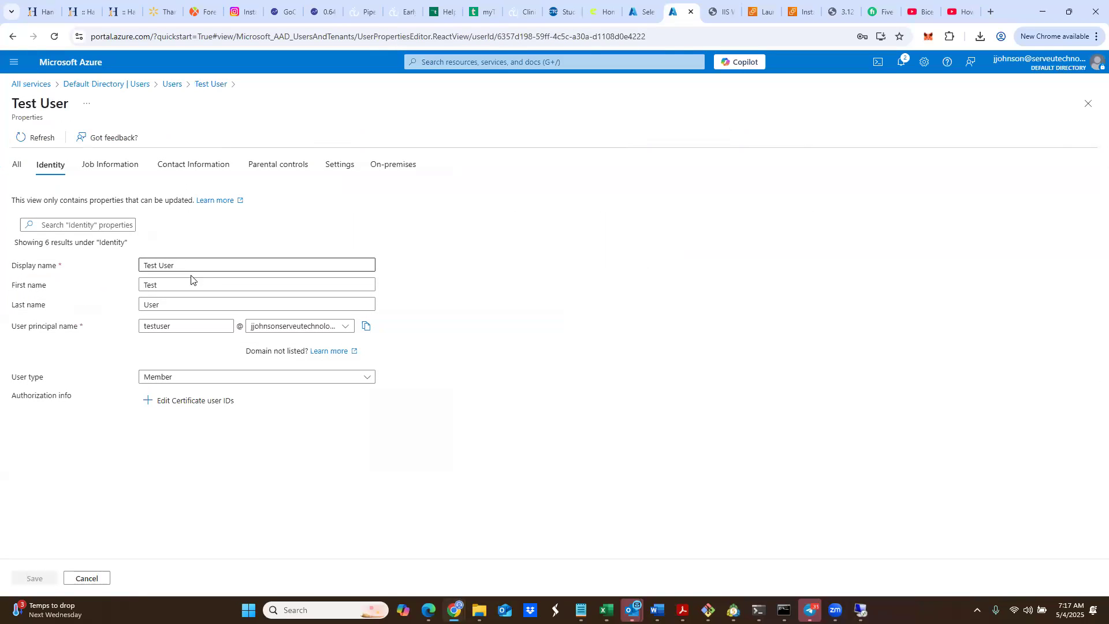
left_click(351, 328)
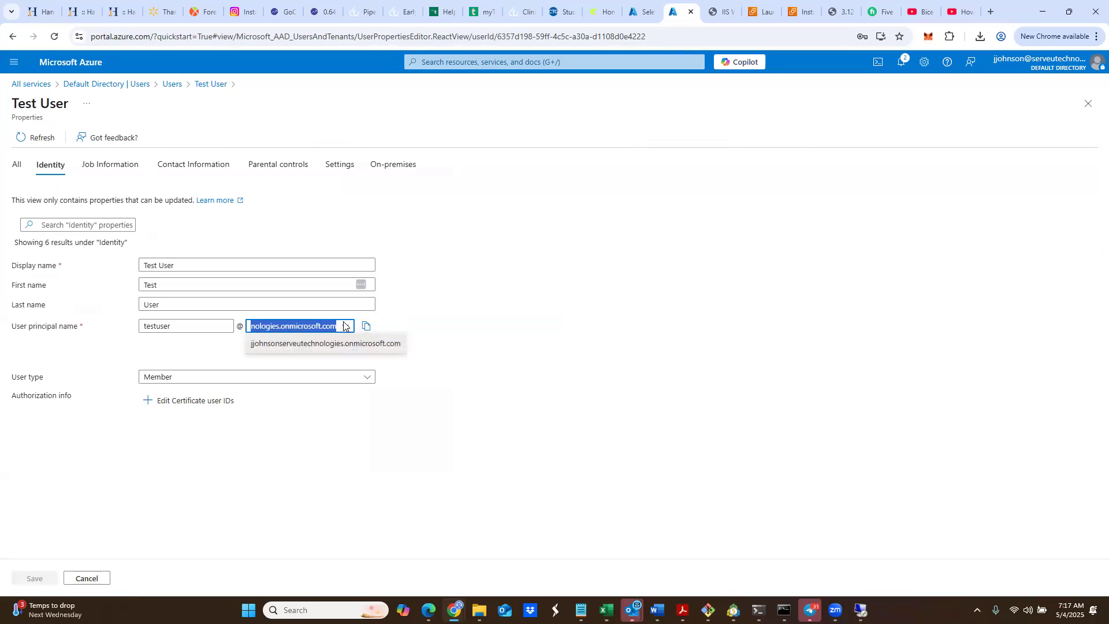
left_click(343, 326)
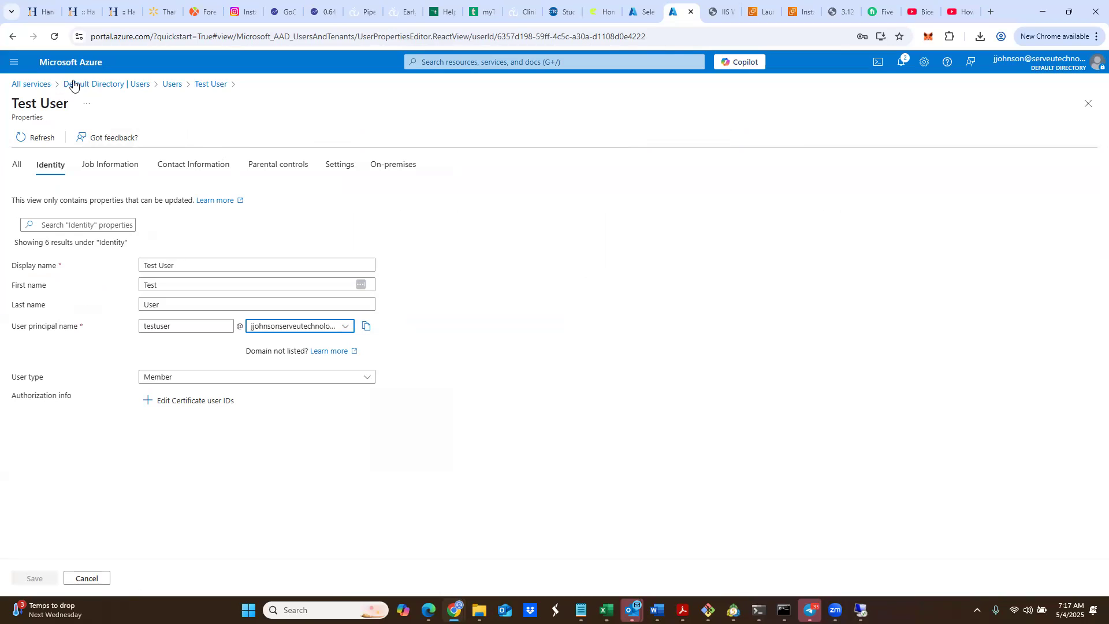
left_click(31, 83)
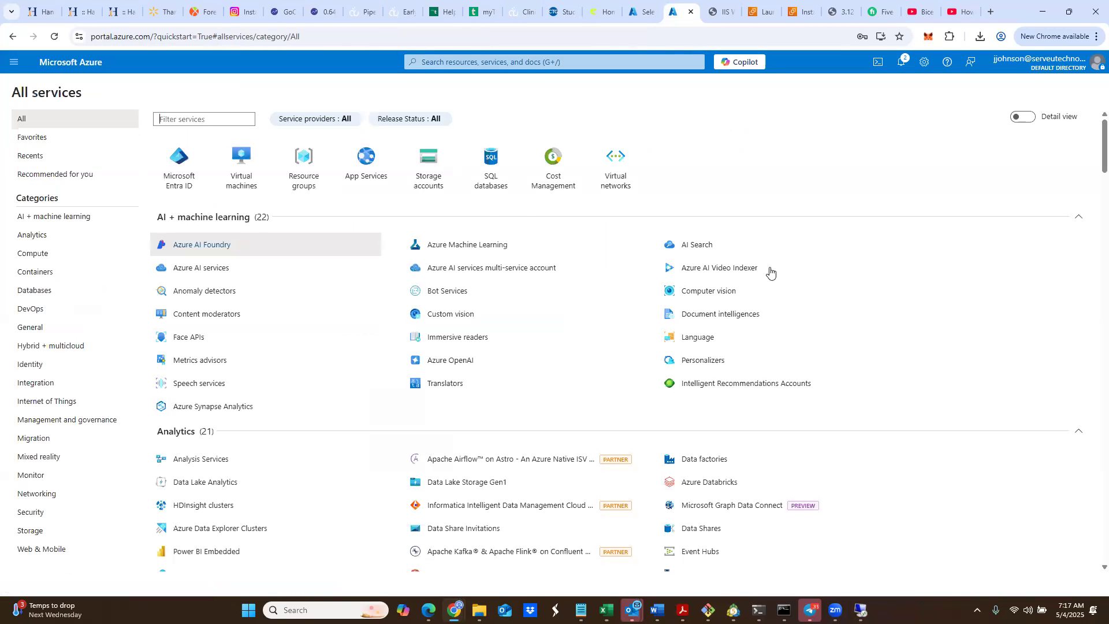
Switch to the incognito Chrome window showing the ecommerse.com 'Hello World!!!' page
mouse_move(855, 268)
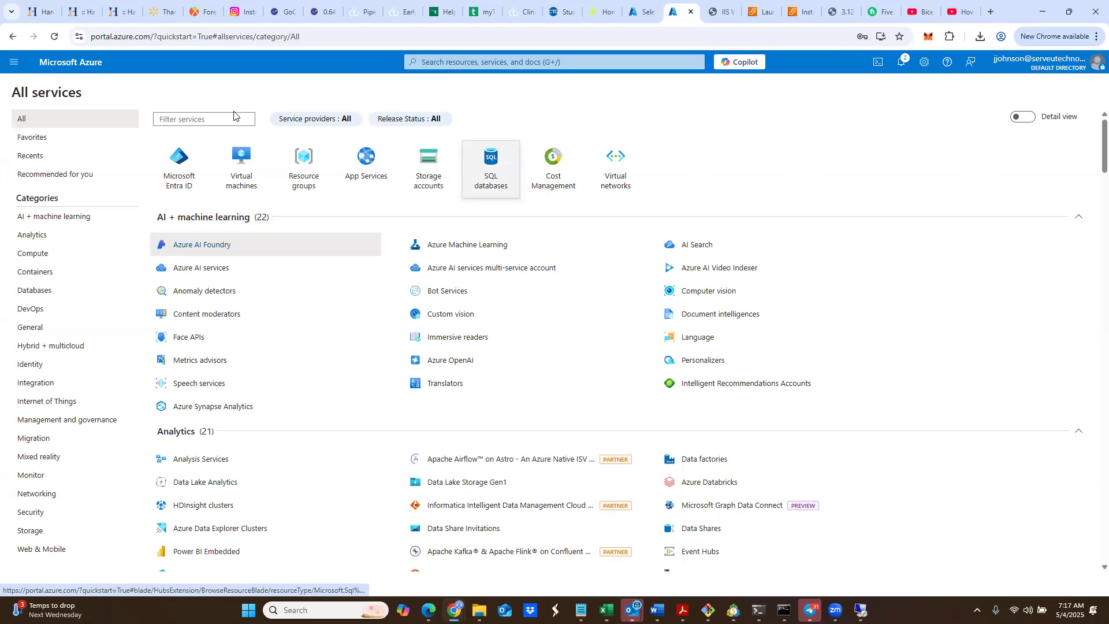
right_click(671, 14)
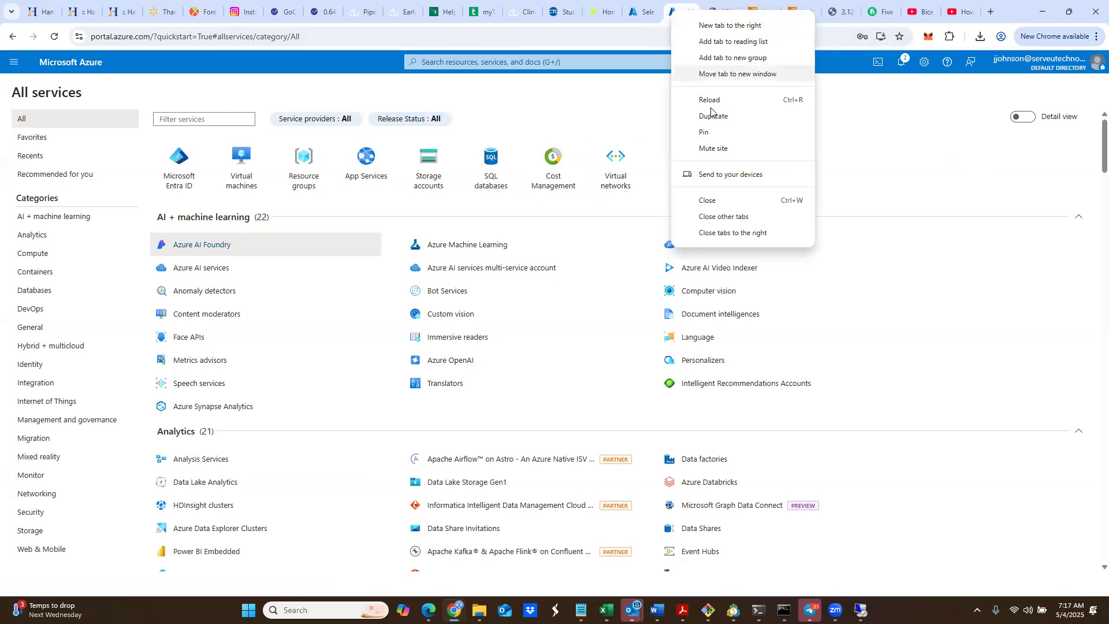
left_click(930, 230)
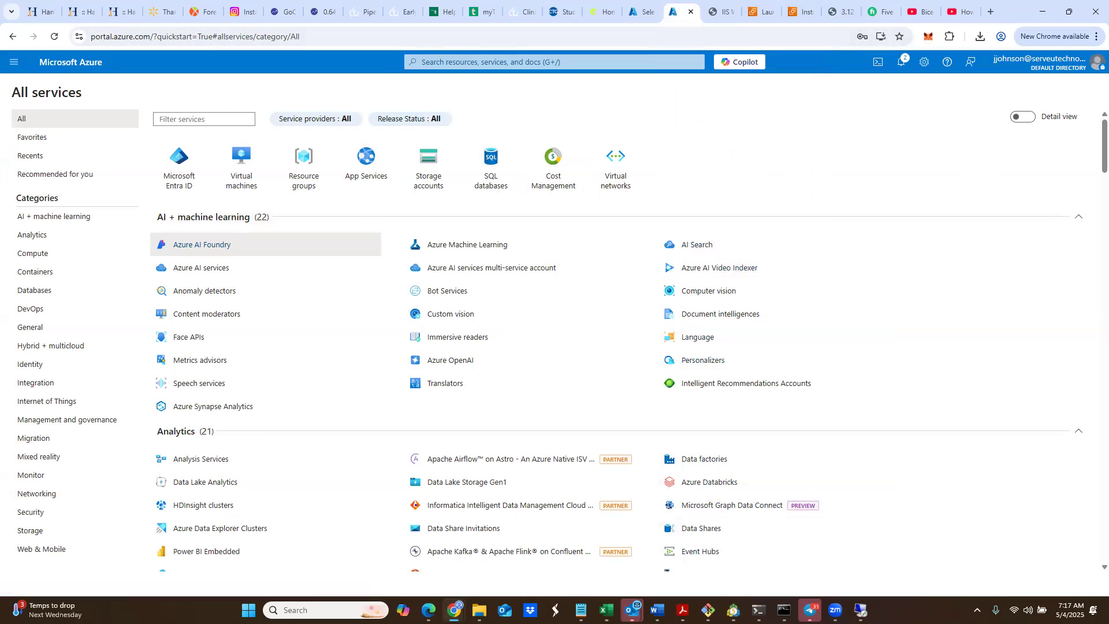
mouse_move(455, 610)
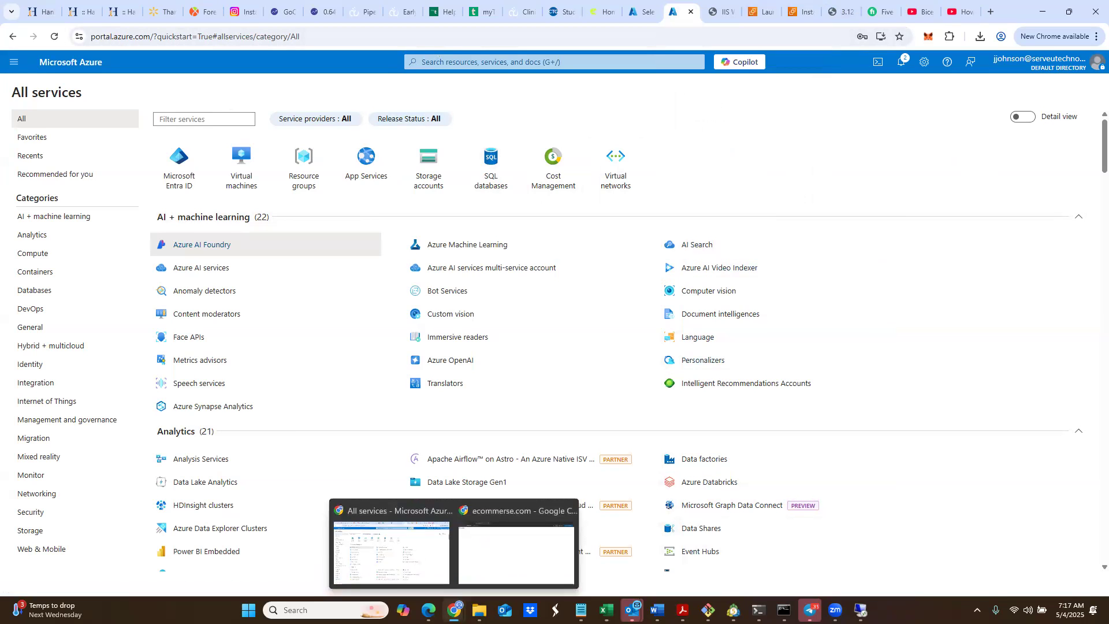
left_click(514, 560)
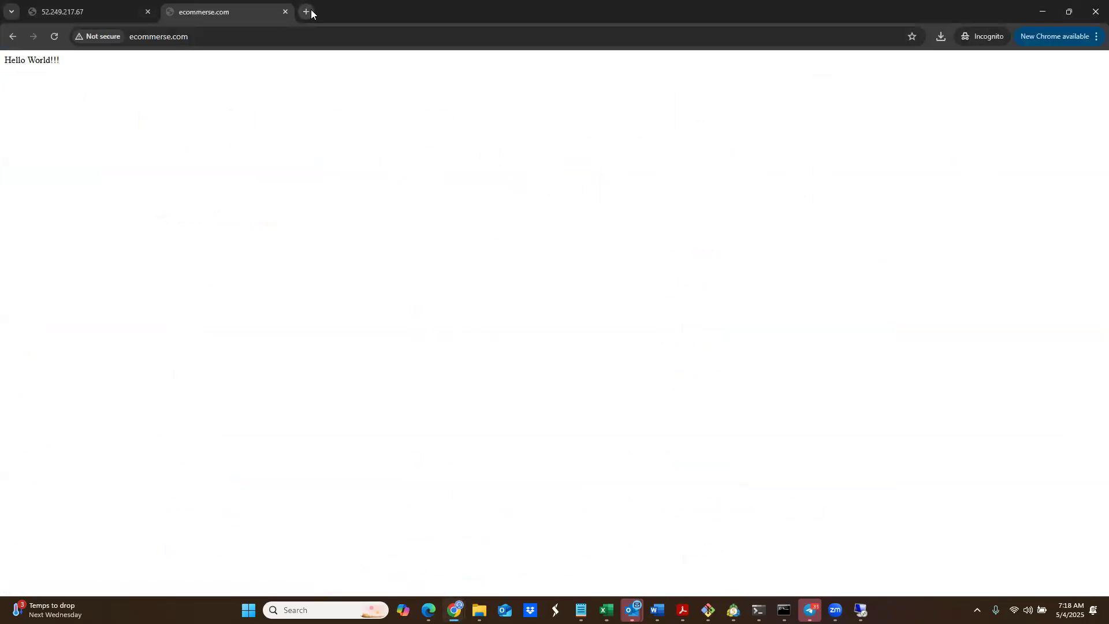
Open portal.azure.com in a new incognito tab and enter the test user's sign-in name
left_click(307, 11)
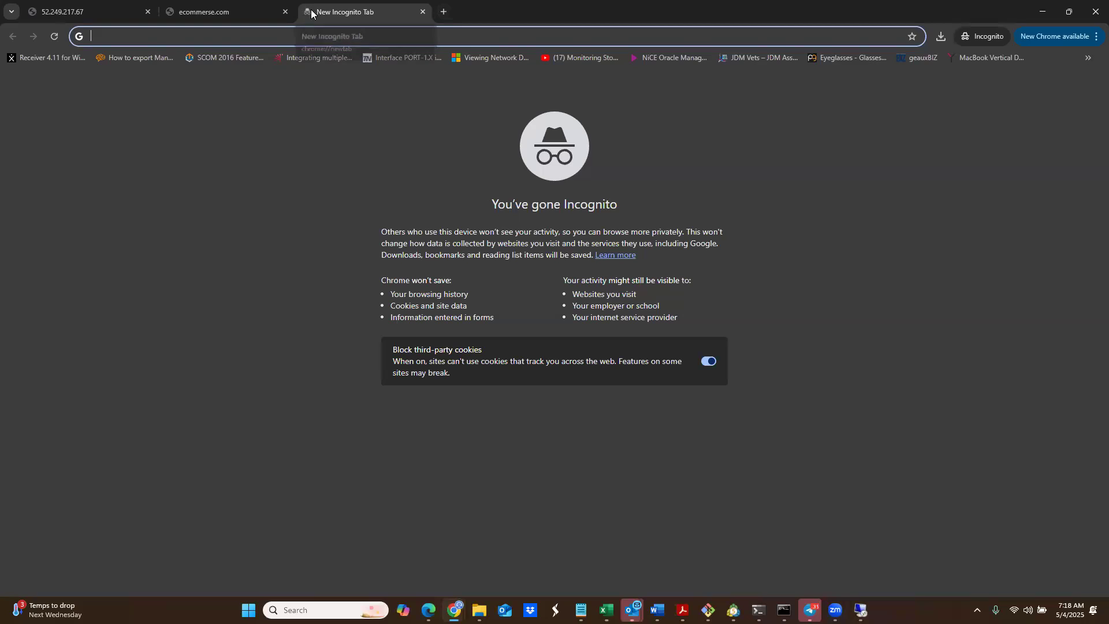
type("port")
key("Return")
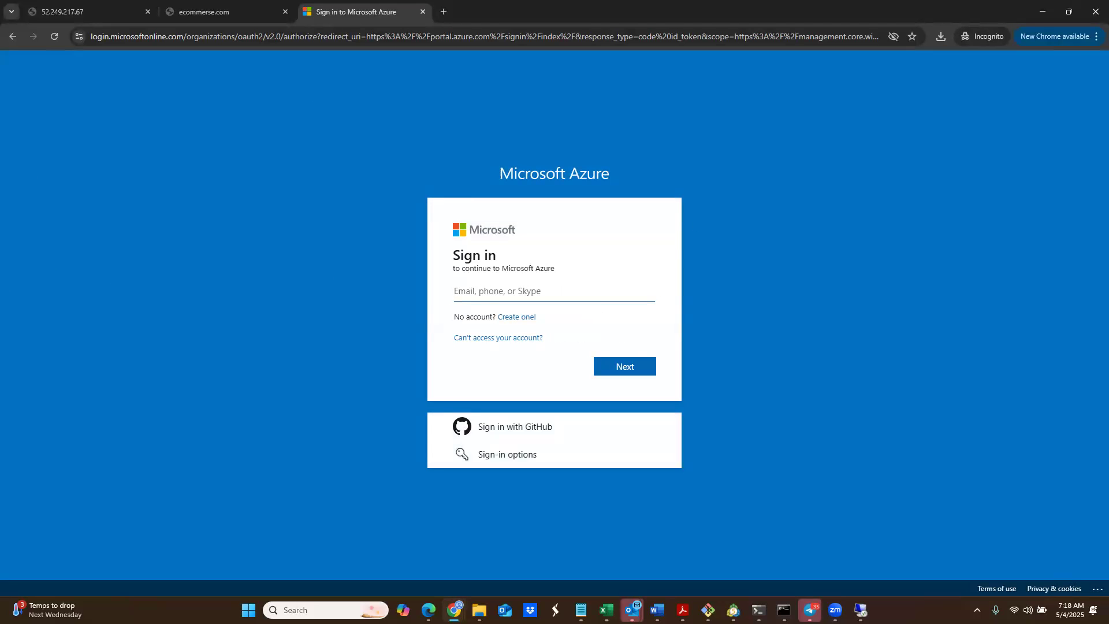
key("alt+Tab")
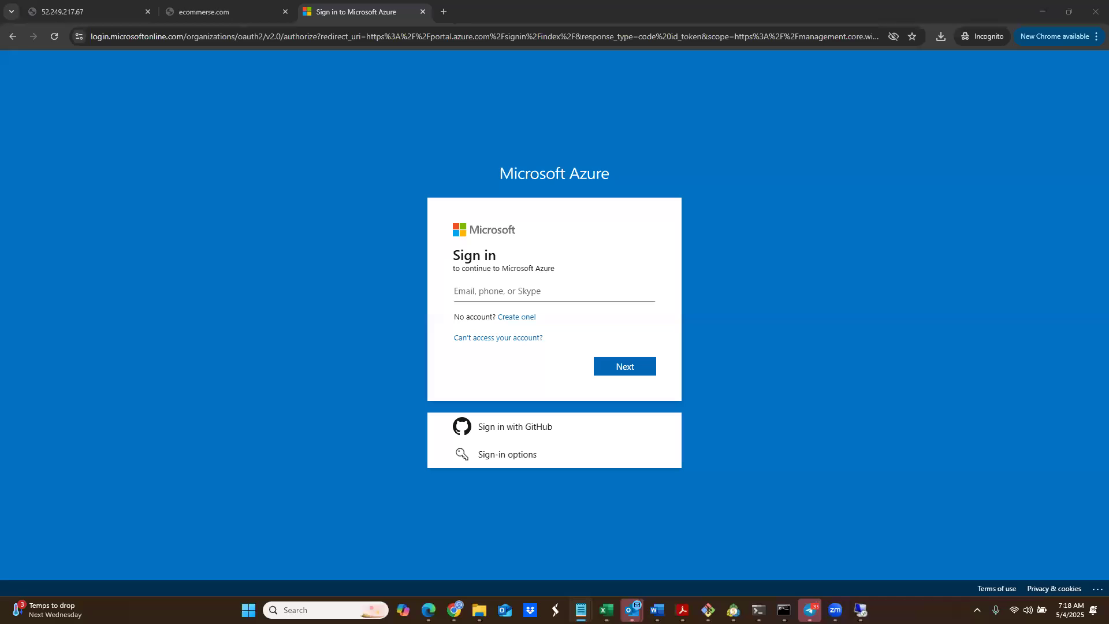
left_click(570, 290)
key("ctrl+v")
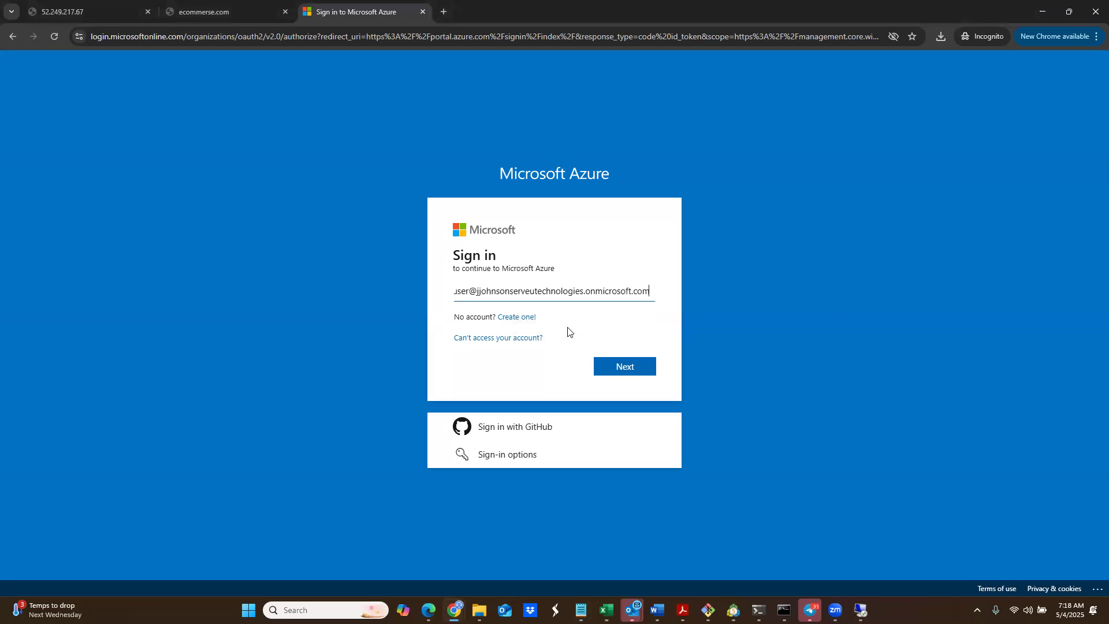
left_click(637, 371)
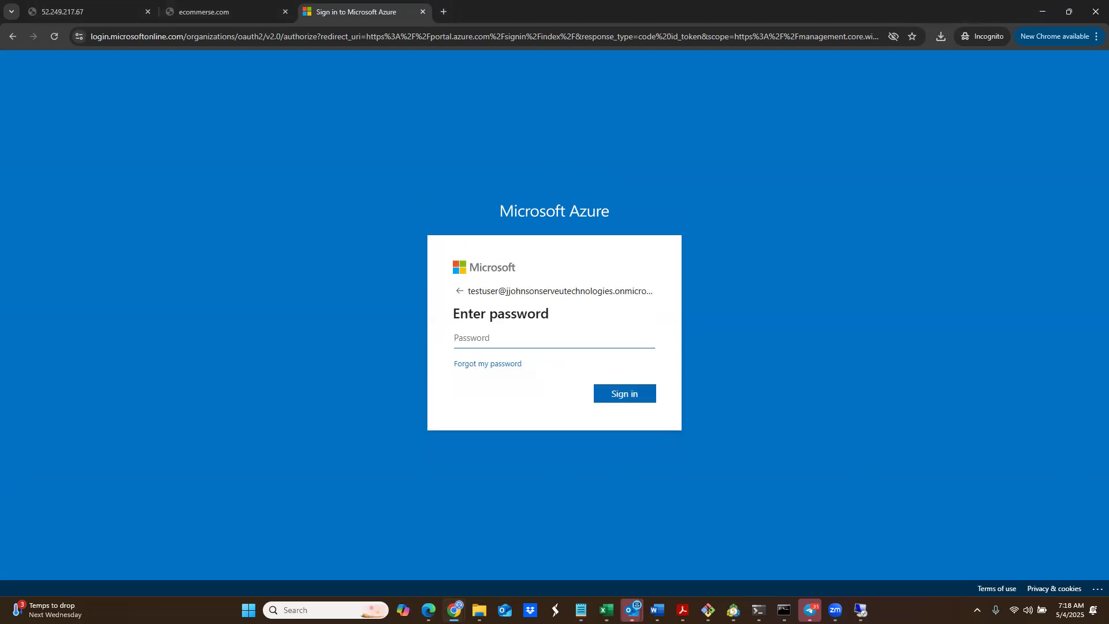
Sign in with the pasted password and enter it as the current password on Update password
key("alt+Tab")
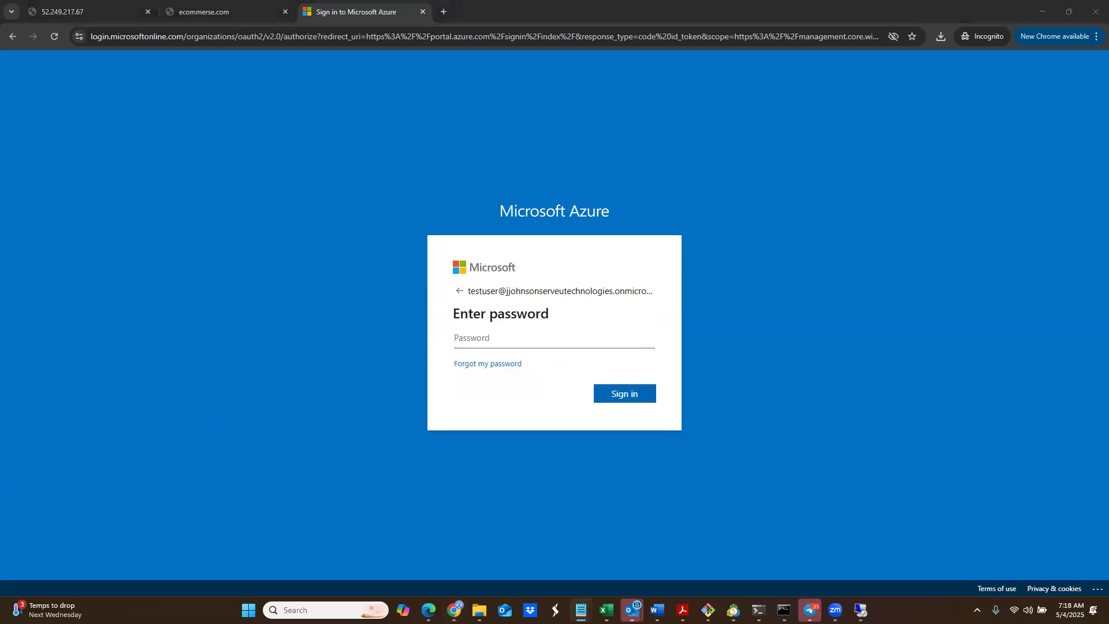
left_click(538, 349)
key("ctrl+v")
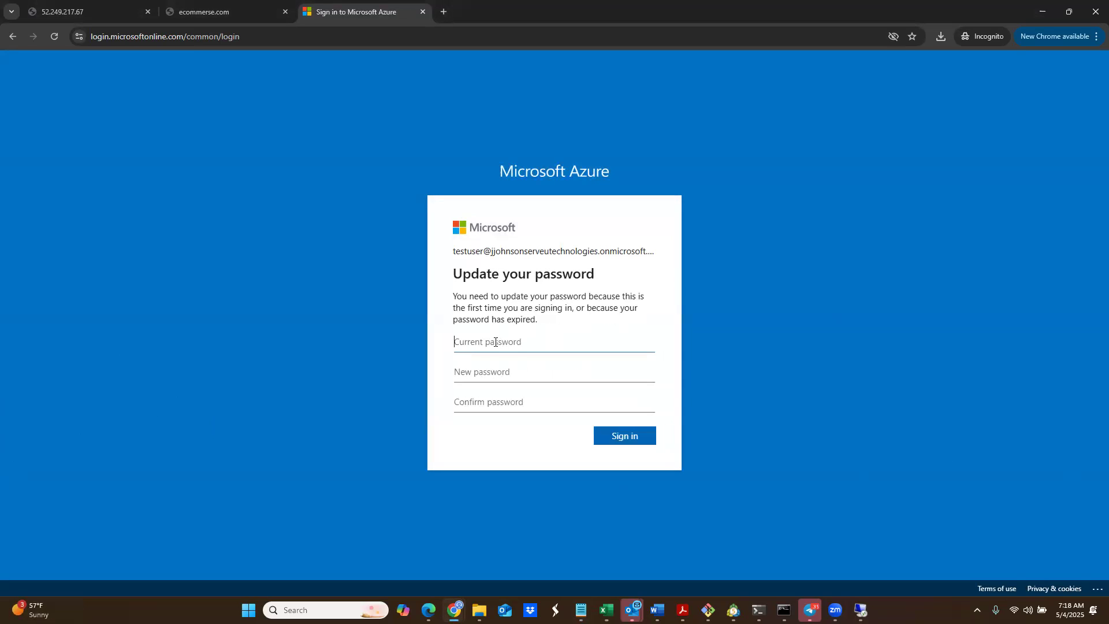
key("ctrl+v")
left_click(496, 374)
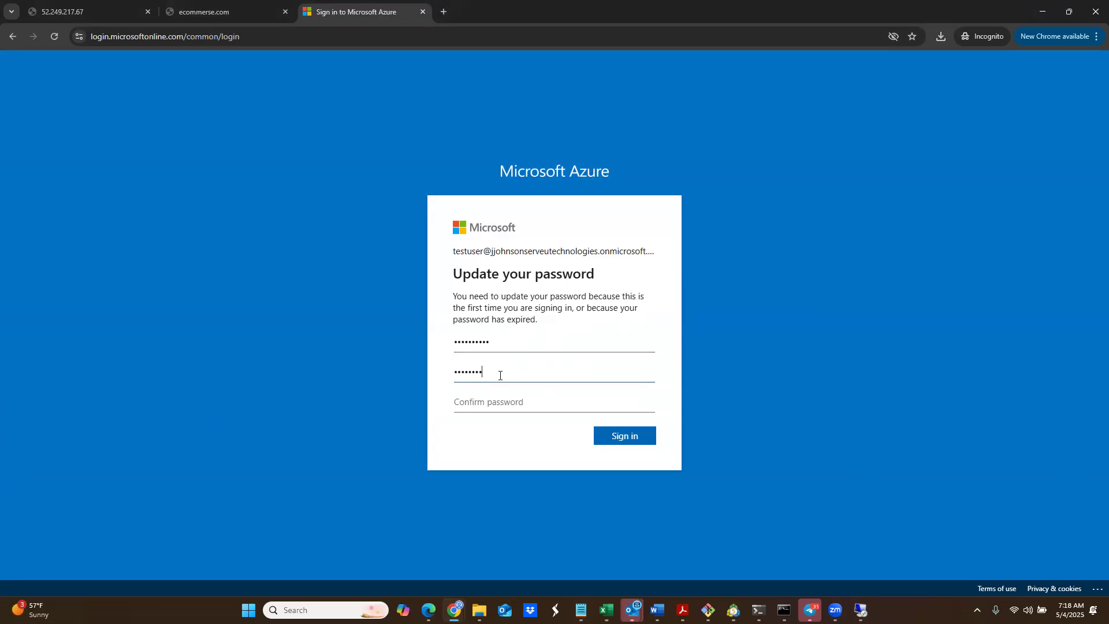
Enter the test user's new password in the new and confirm fields and sign in
type("••••••")
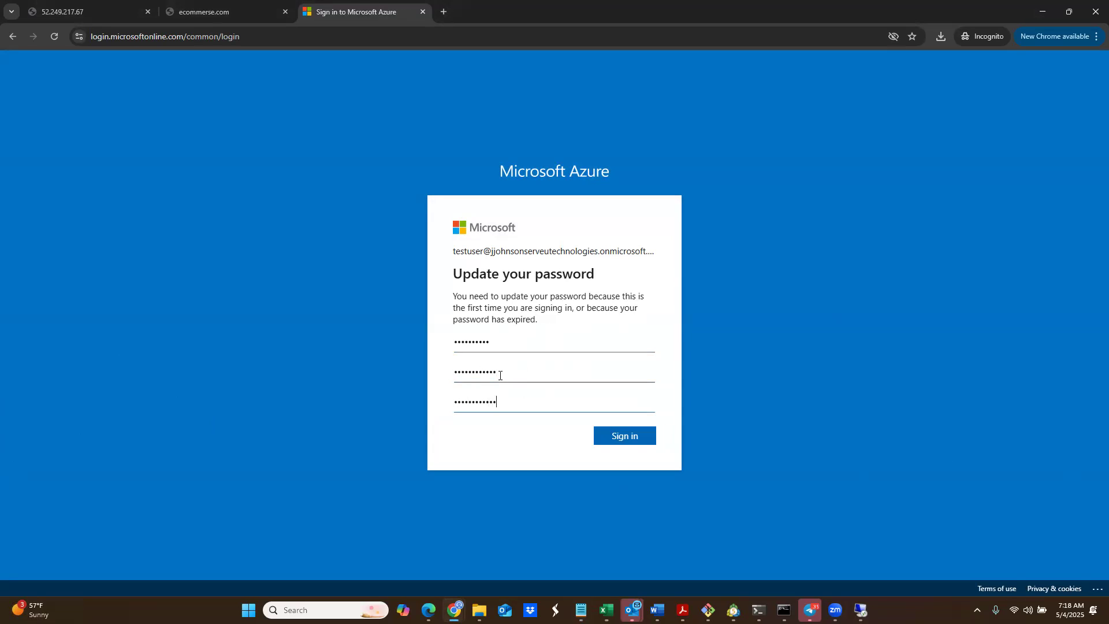
left_click(612, 429)
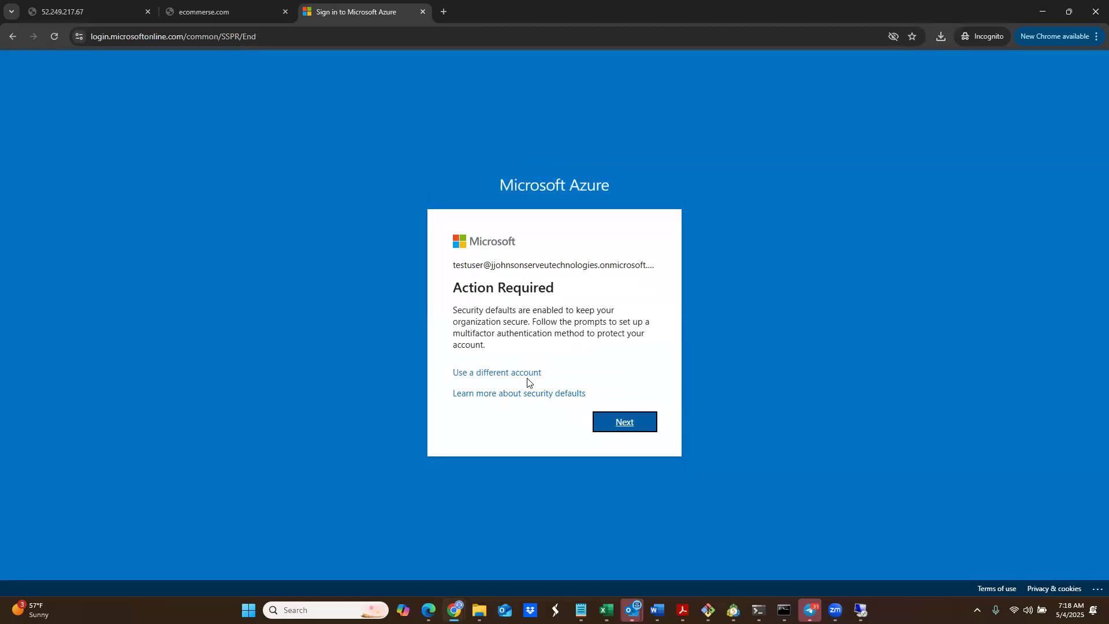
Advance Action Required and the Authenticator wizard to the QR code, then switch to the Azure portal window
left_click(626, 429)
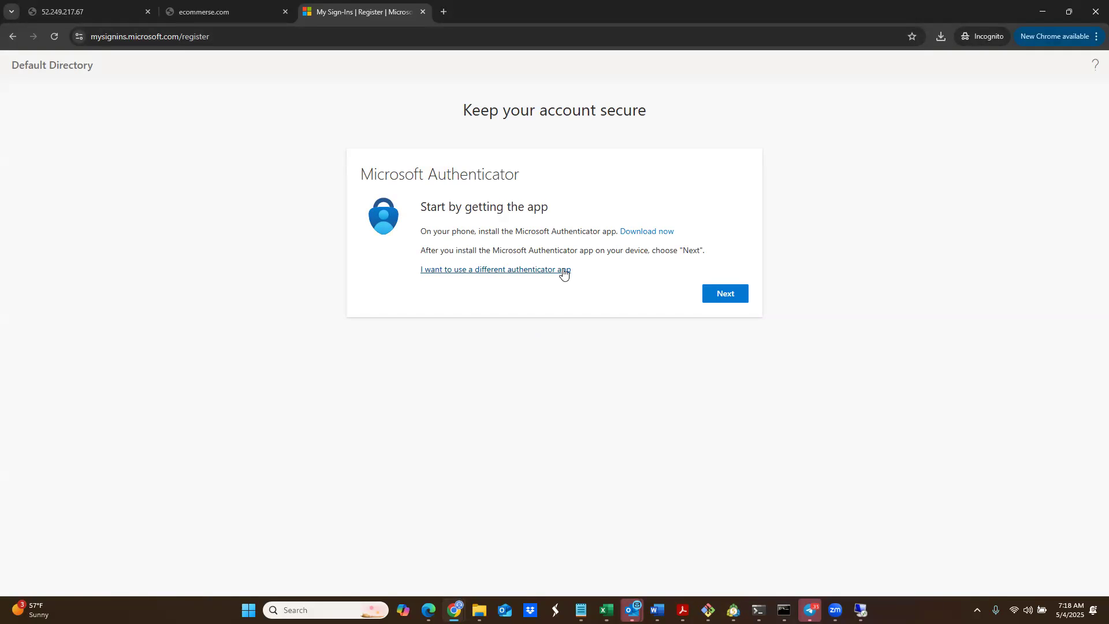
left_click(722, 295)
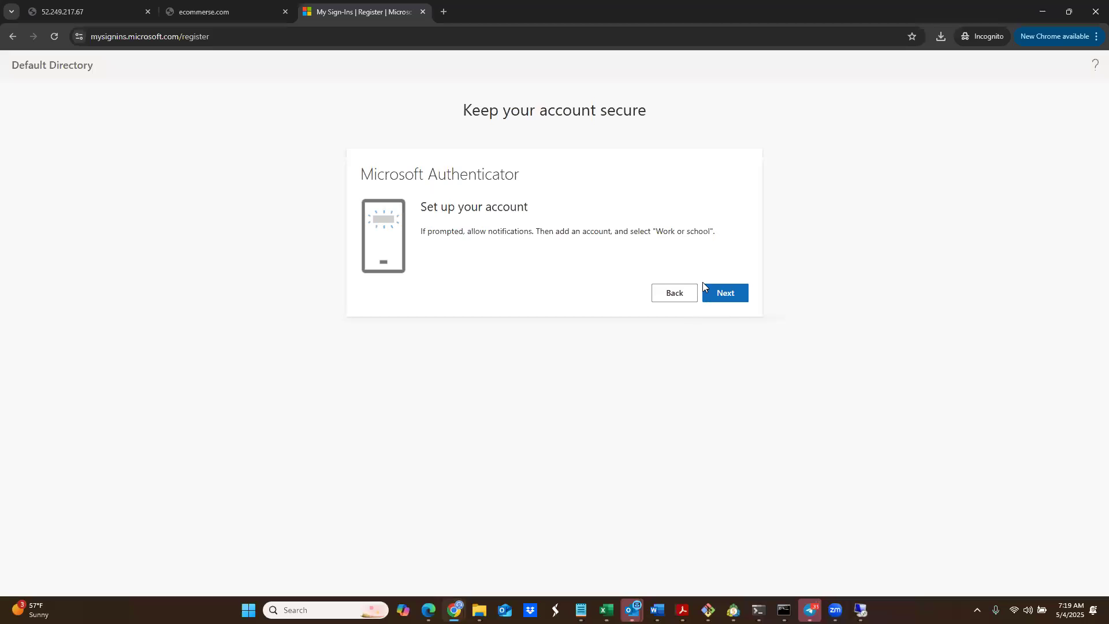
right_click(703, 282)
left_click(832, 264)
left_click(718, 293)
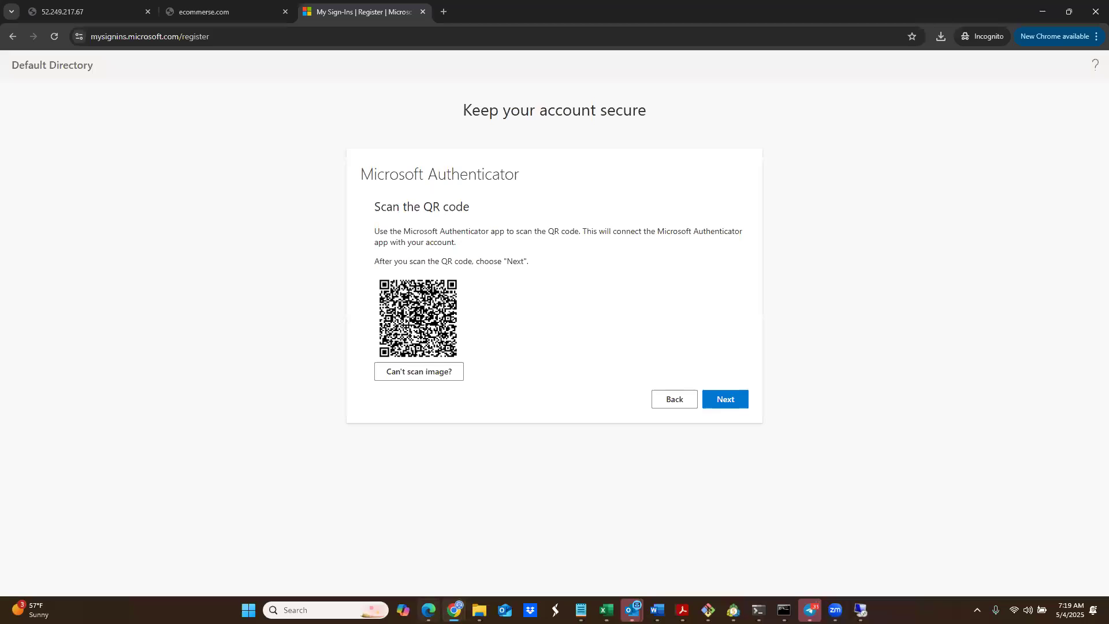
mouse_move(428, 610)
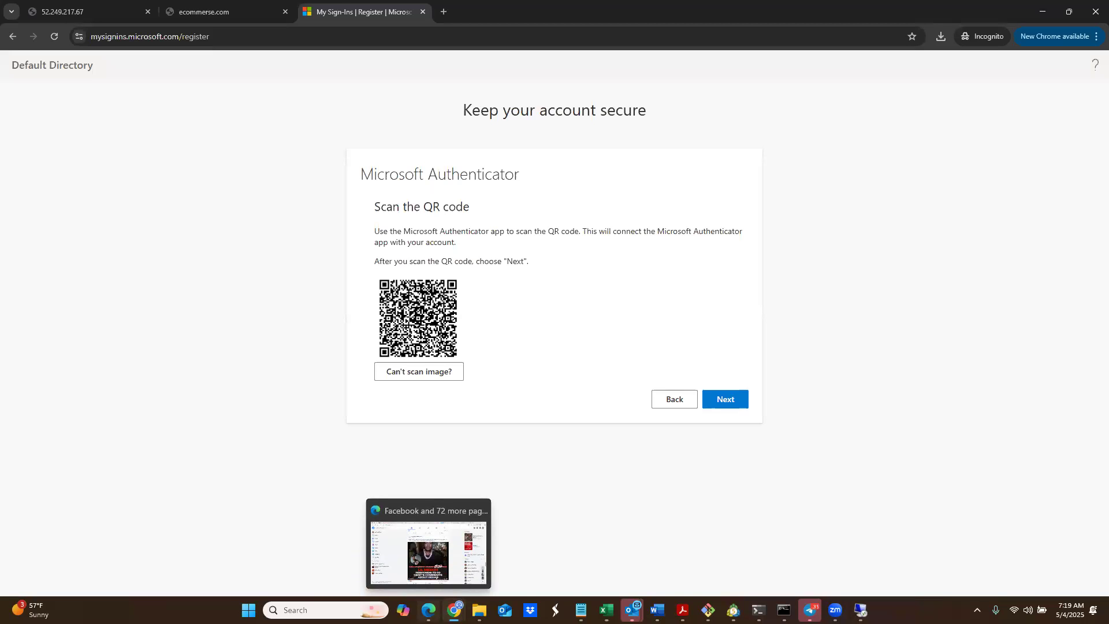
left_click(416, 553)
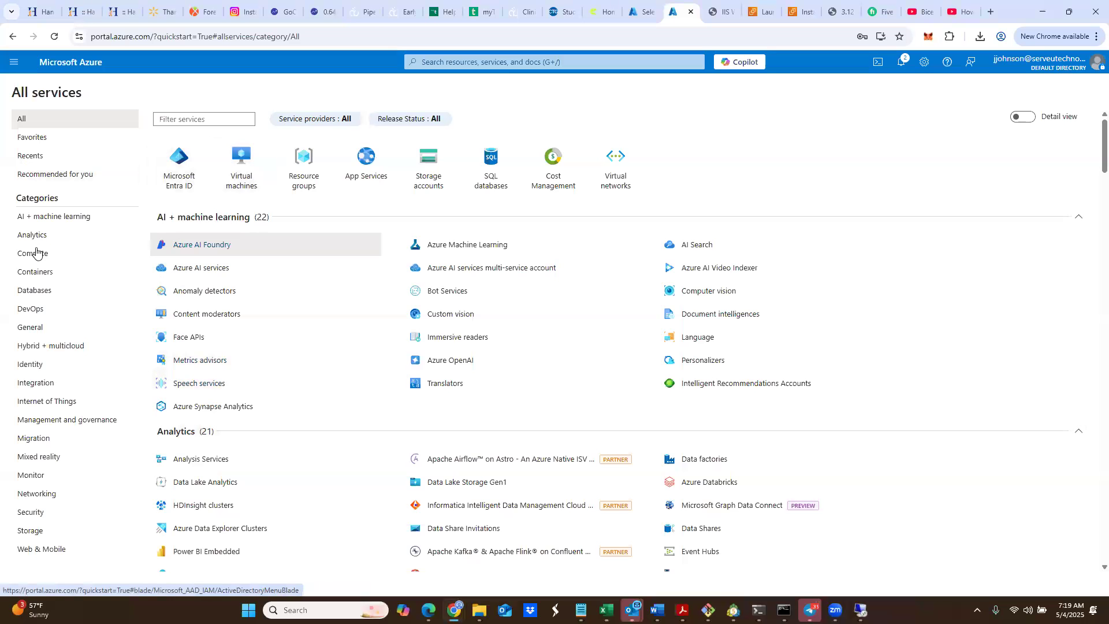
View the test user's authentication methods under Microsoft Entra ID Users
left_click(498, 60)
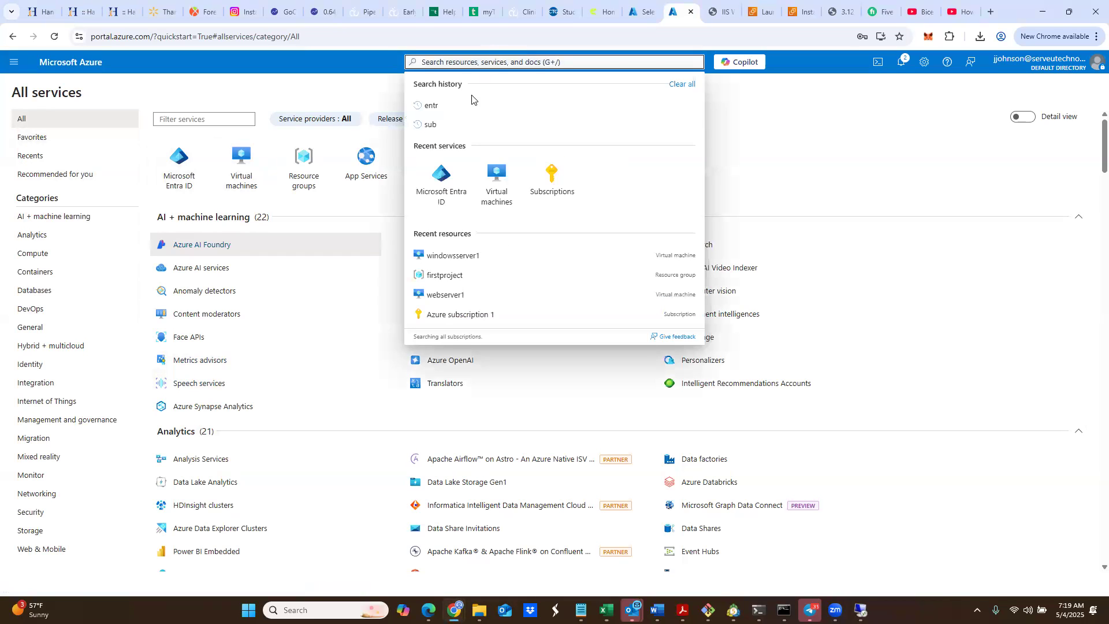
left_click(441, 183)
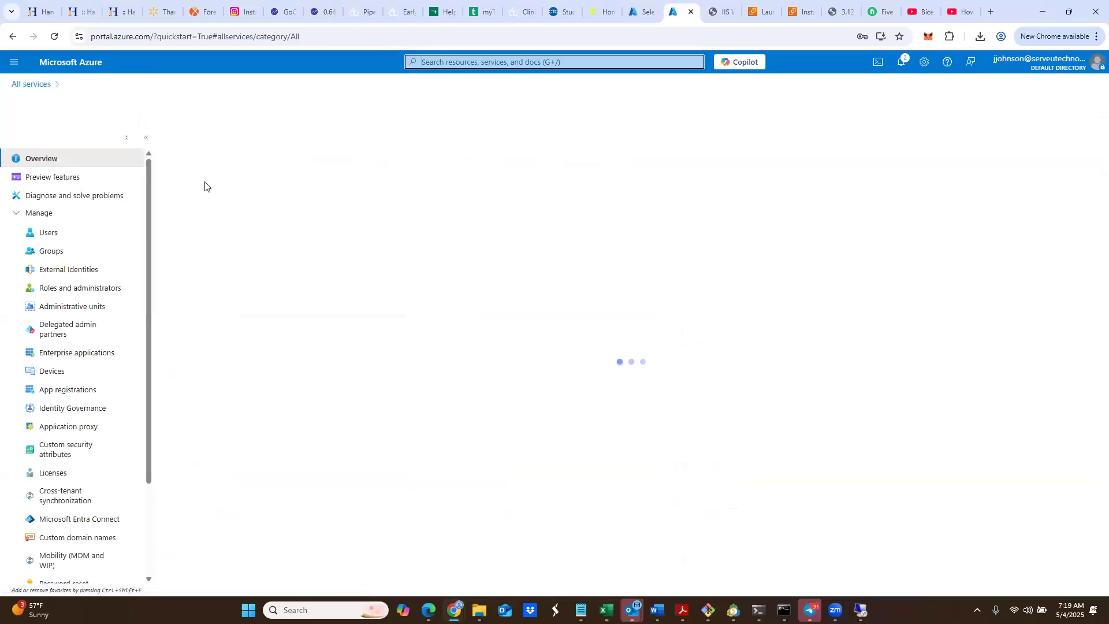
left_click(61, 231)
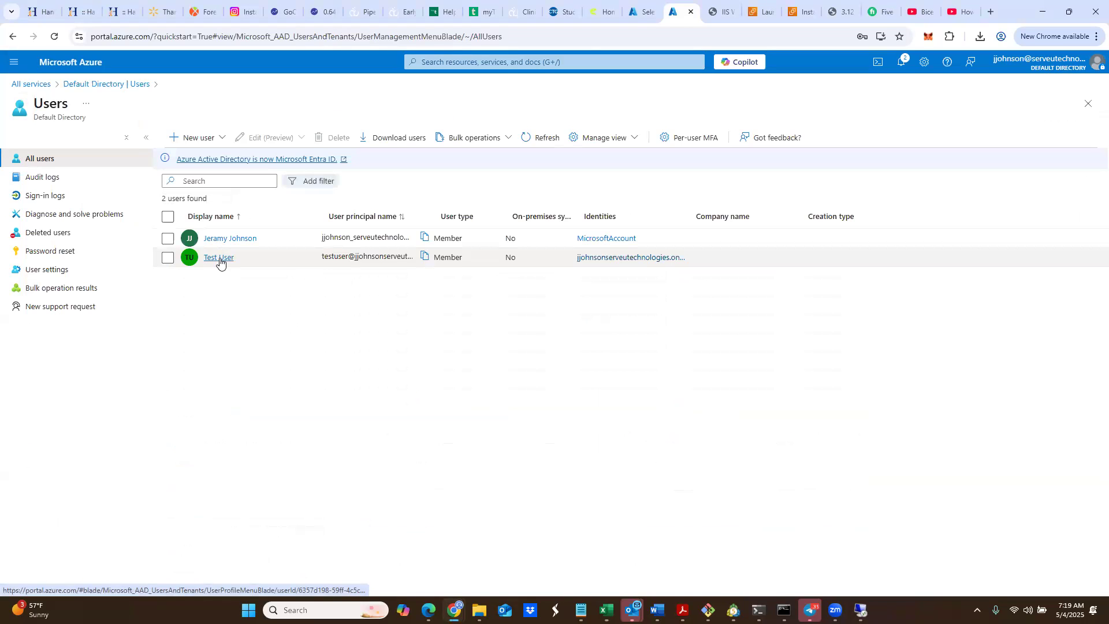
left_click(220, 261)
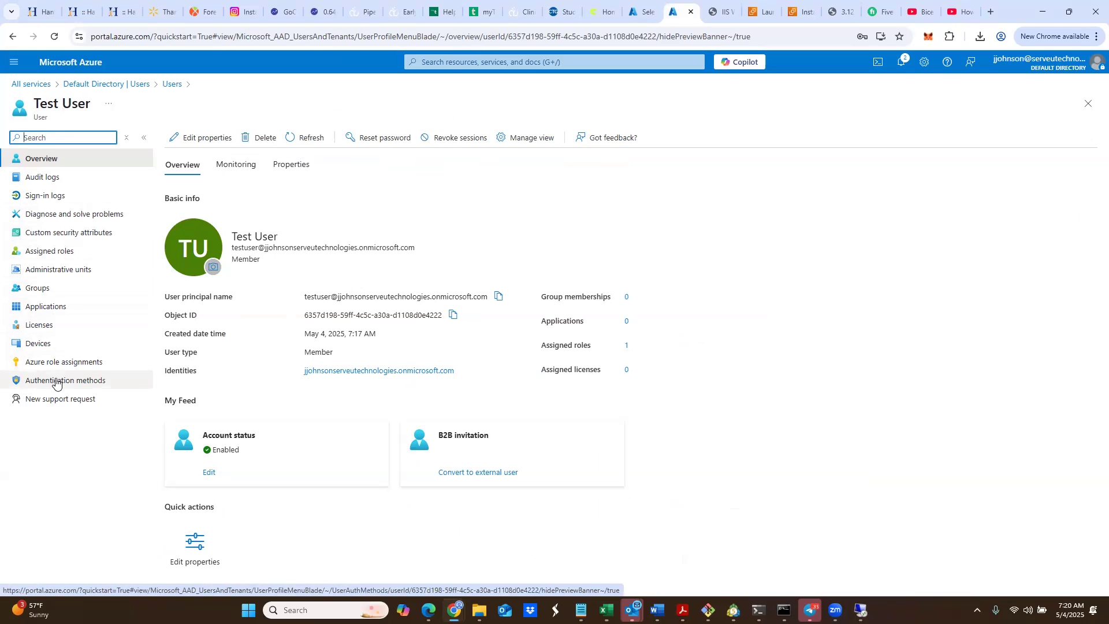
left_click(56, 381)
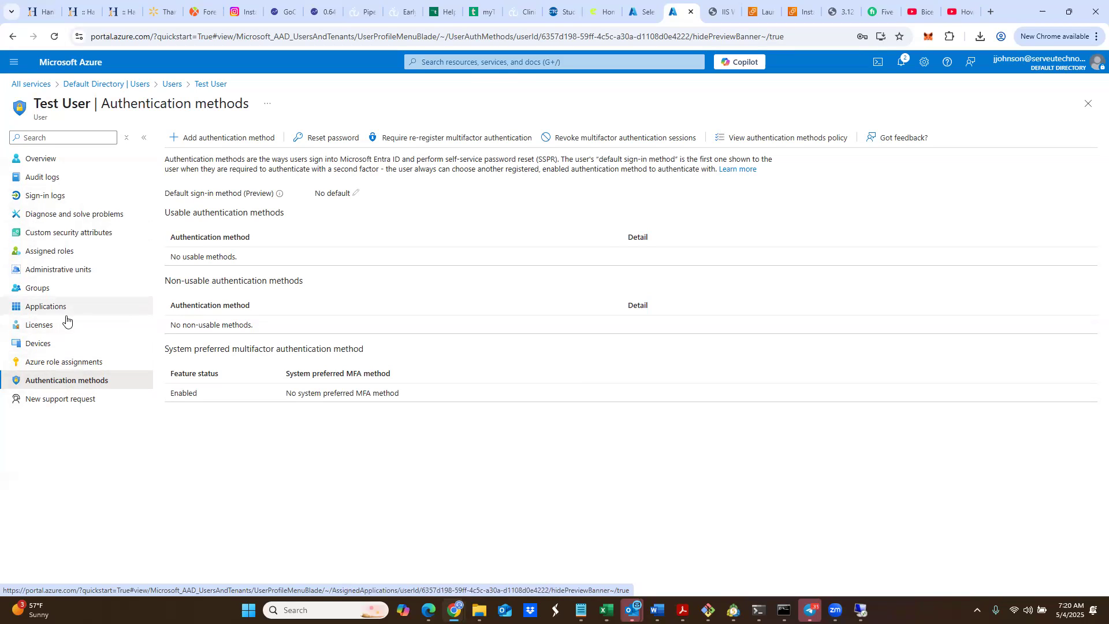
Open the test user's account status editor and browse its Settings, Parental controls, Contact, Job and Identity tabs
left_click(39, 160)
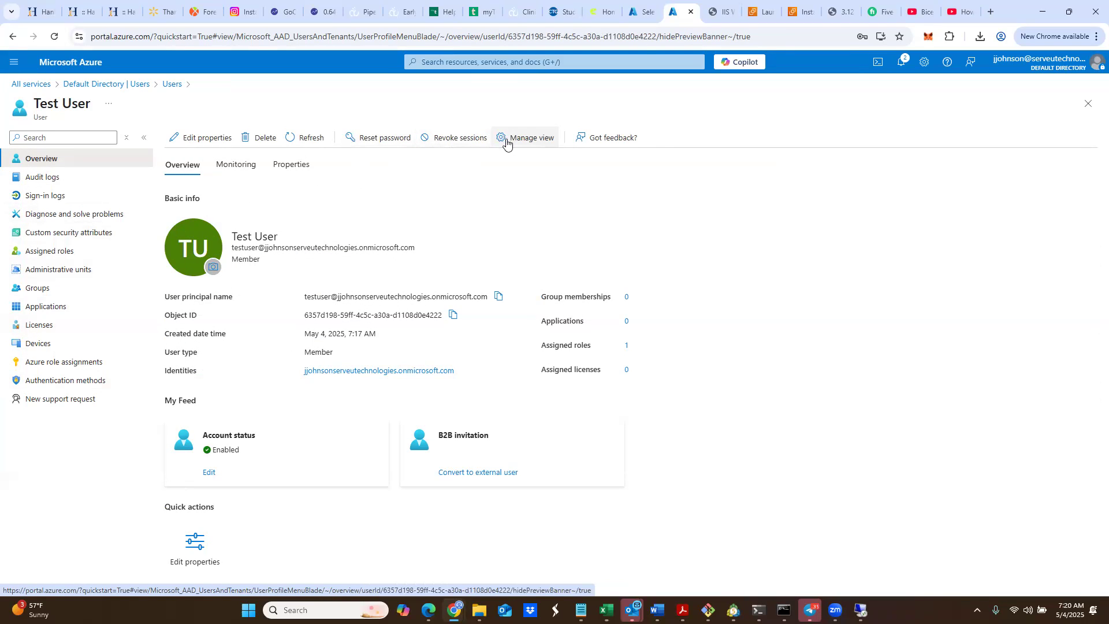
left_click(209, 473)
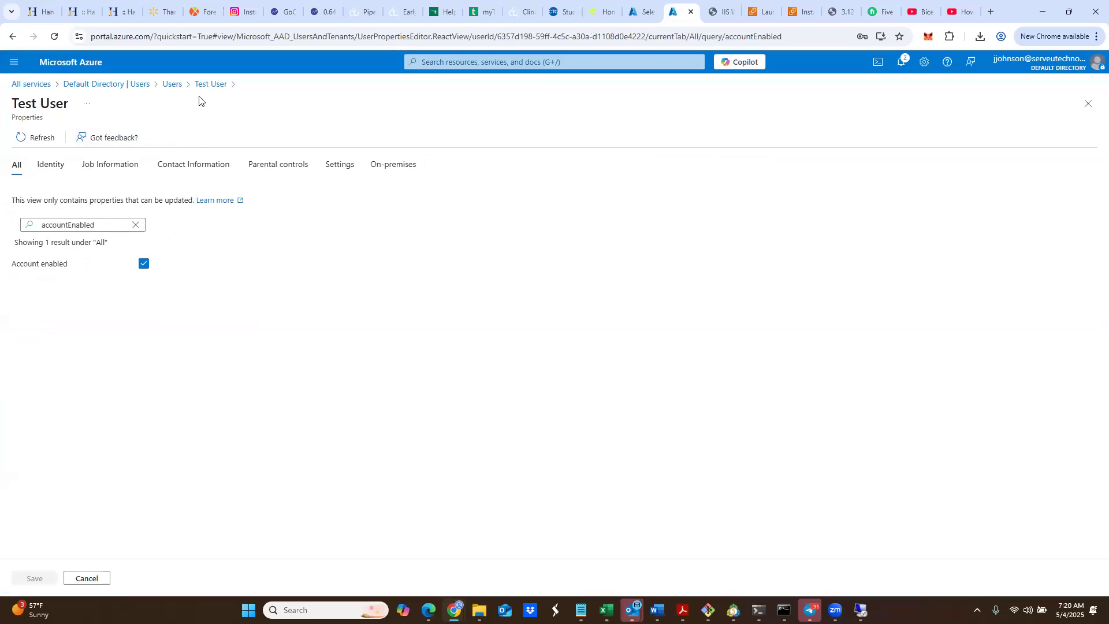
left_click(337, 164)
left_click(280, 170)
left_click(198, 168)
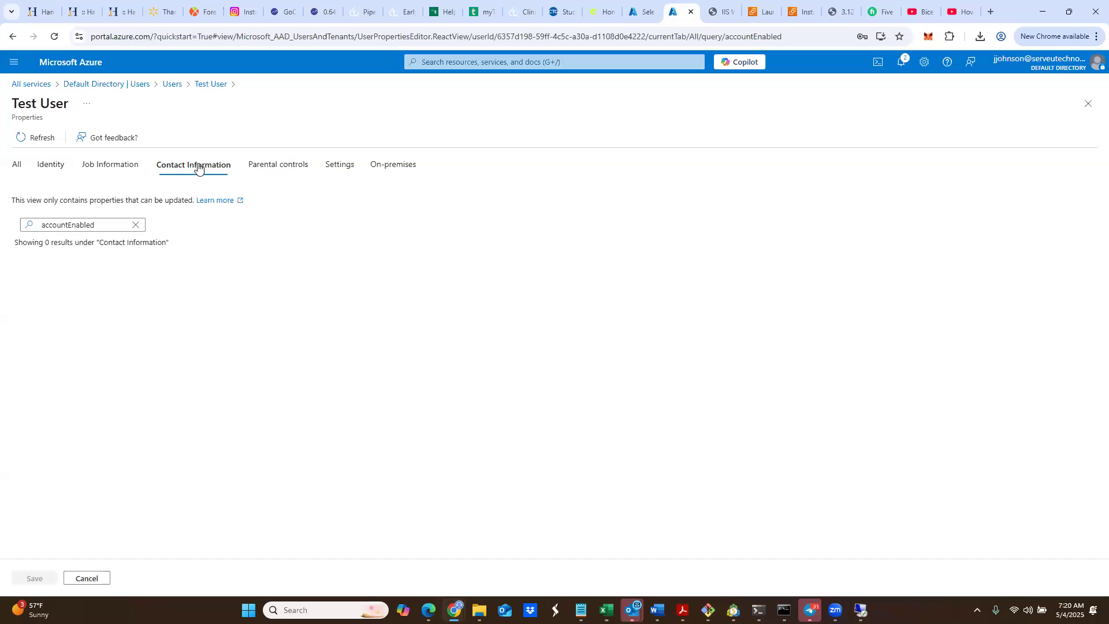
left_click(110, 167)
left_click(50, 166)
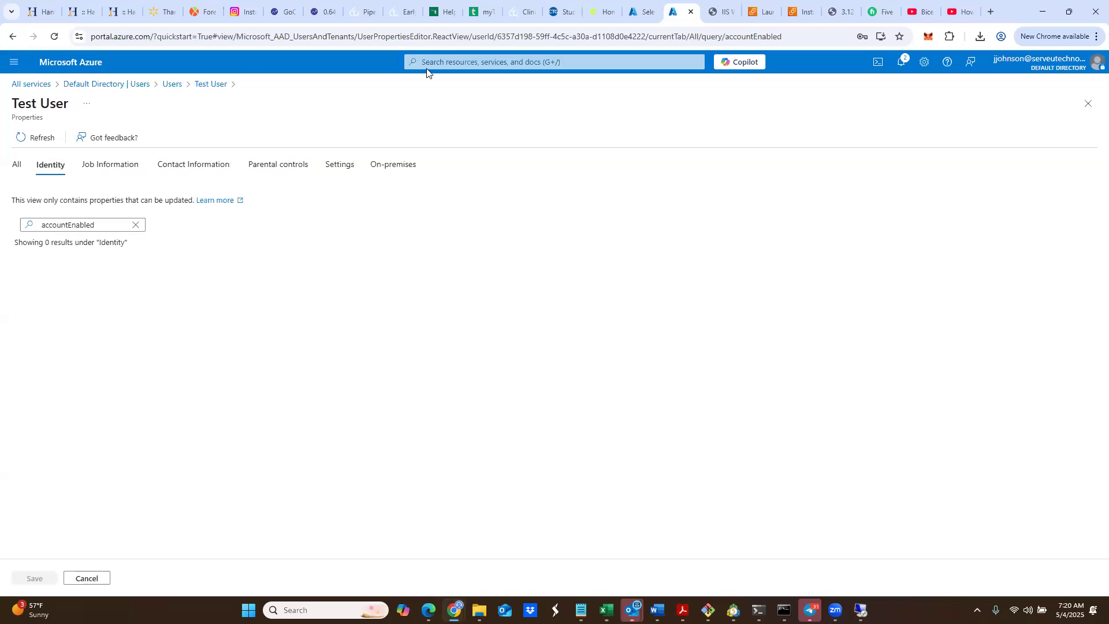
Return to All services and switch back to the My Sign-Ins QR code window
left_click(35, 85)
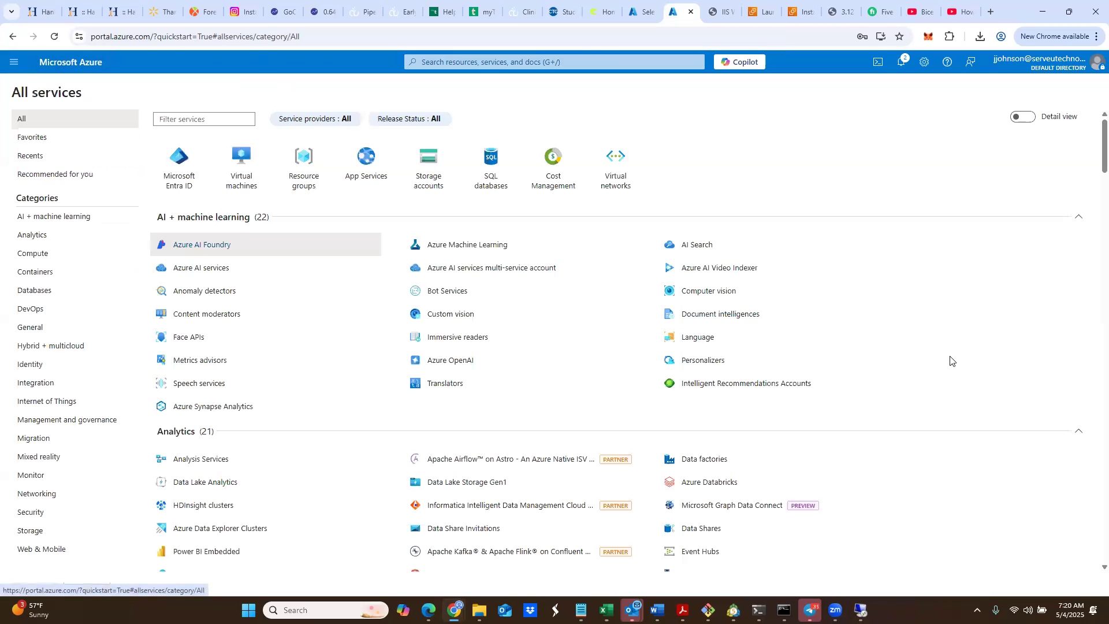
mouse_move(601, 556)
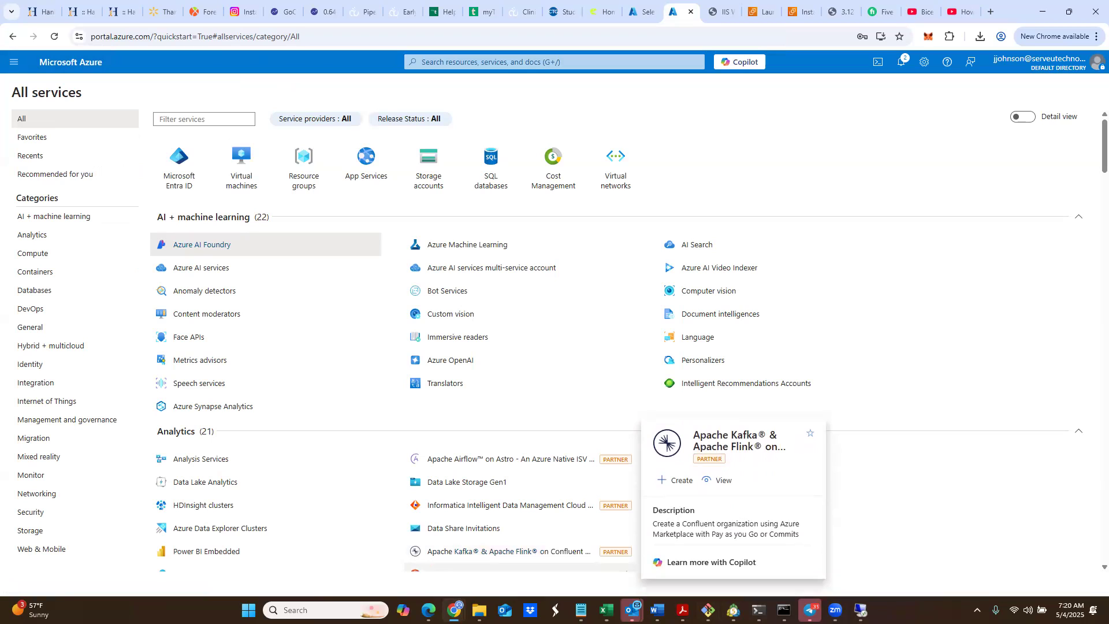
mouse_move(454, 610)
left_click(517, 552)
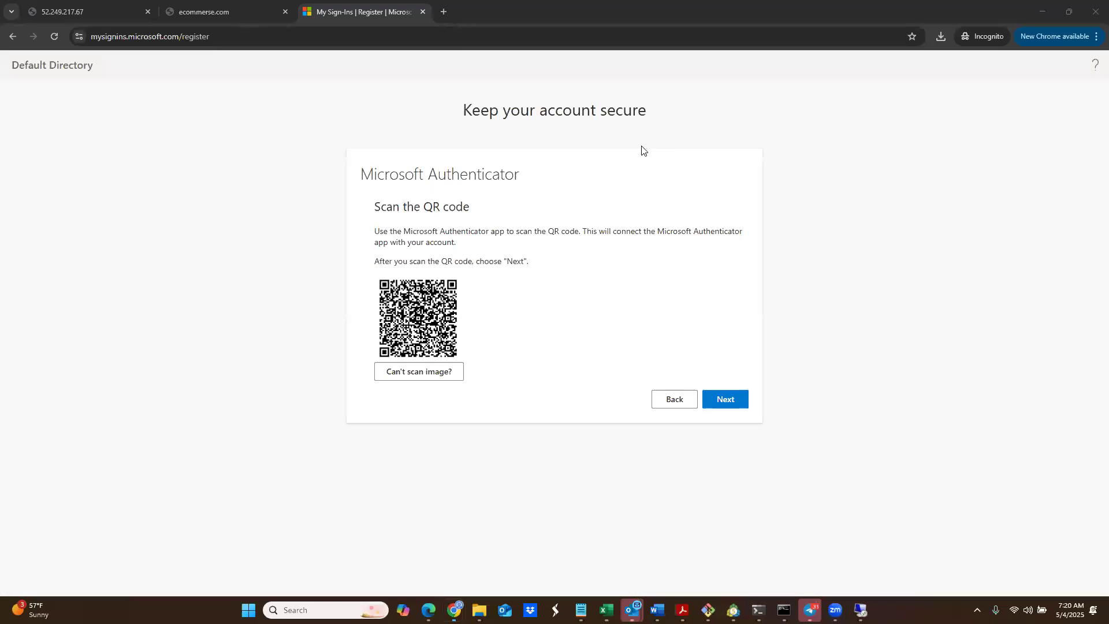
Close the My Sign-Ins tab, minimize the incognito window and return to the AWS Launch an instance tab
key("ctrl+w")
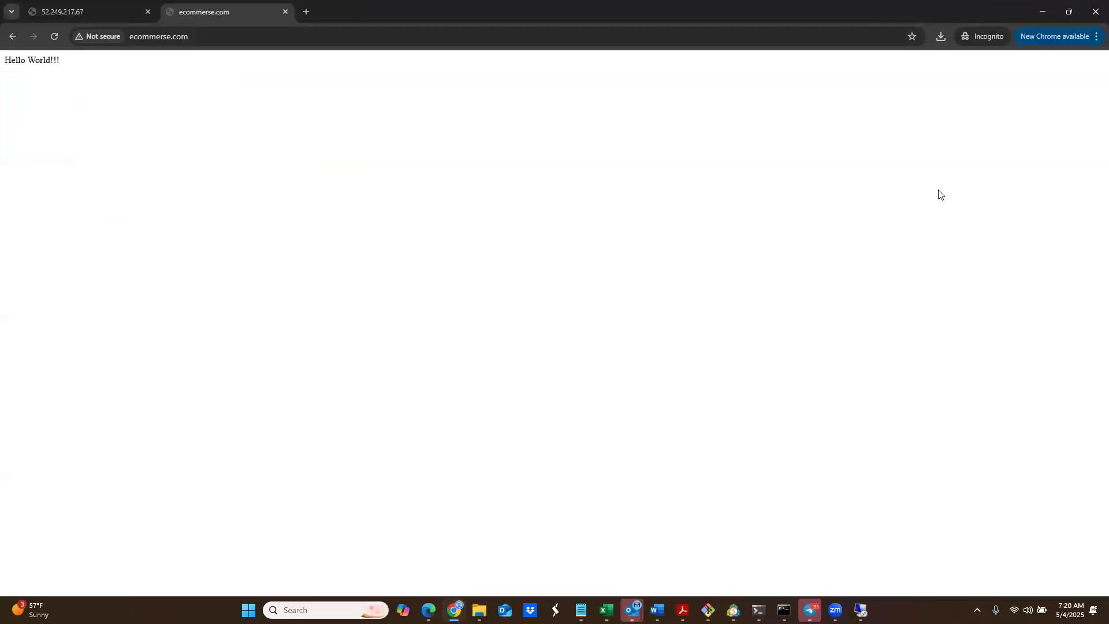
left_click(1040, 14)
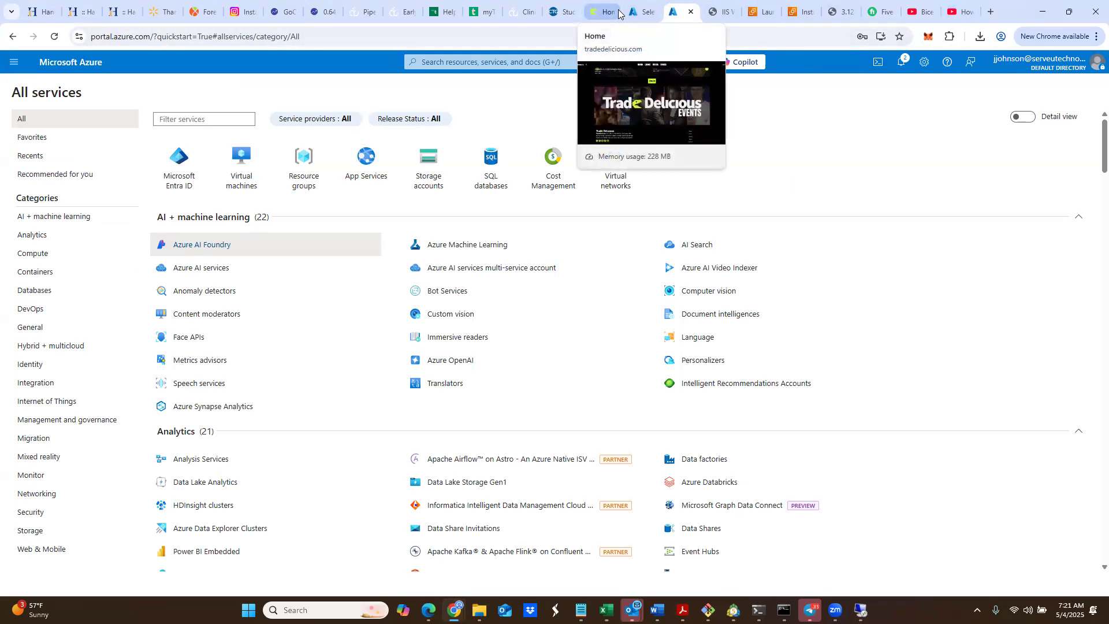
left_click(760, 7)
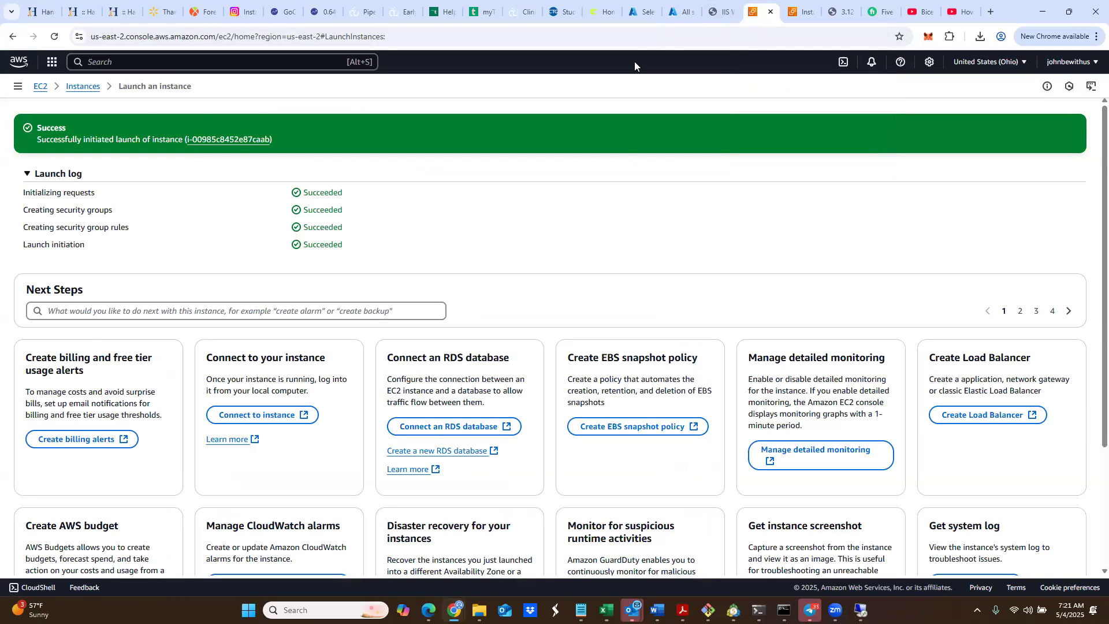
Go to the EC2 dashboard, choose Sign in again and submit the root user email address
left_click(42, 86)
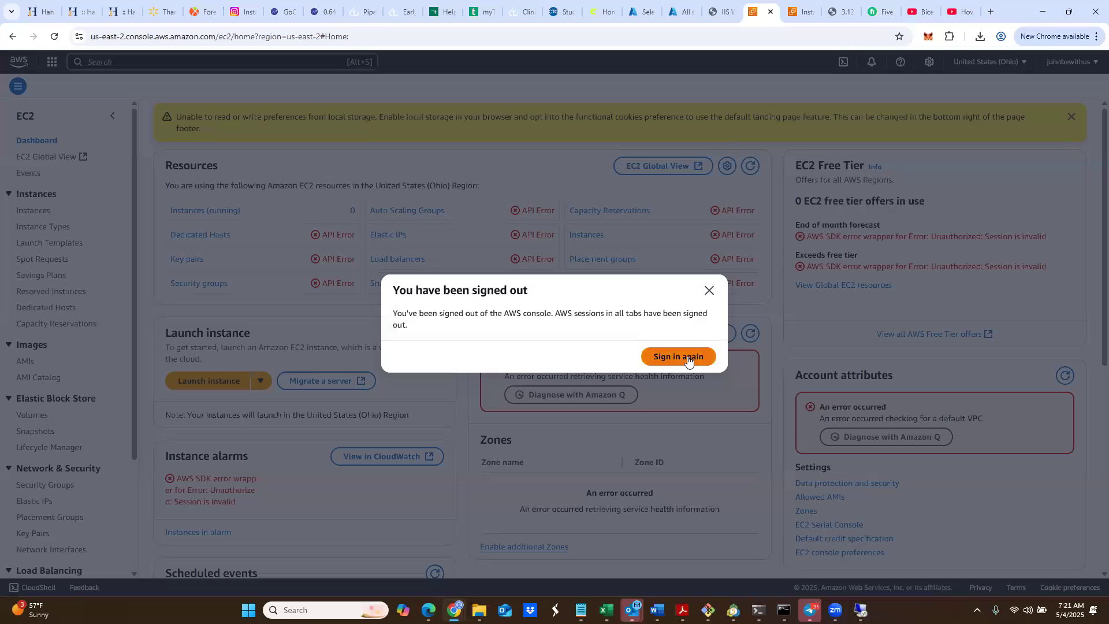
left_click(681, 347)
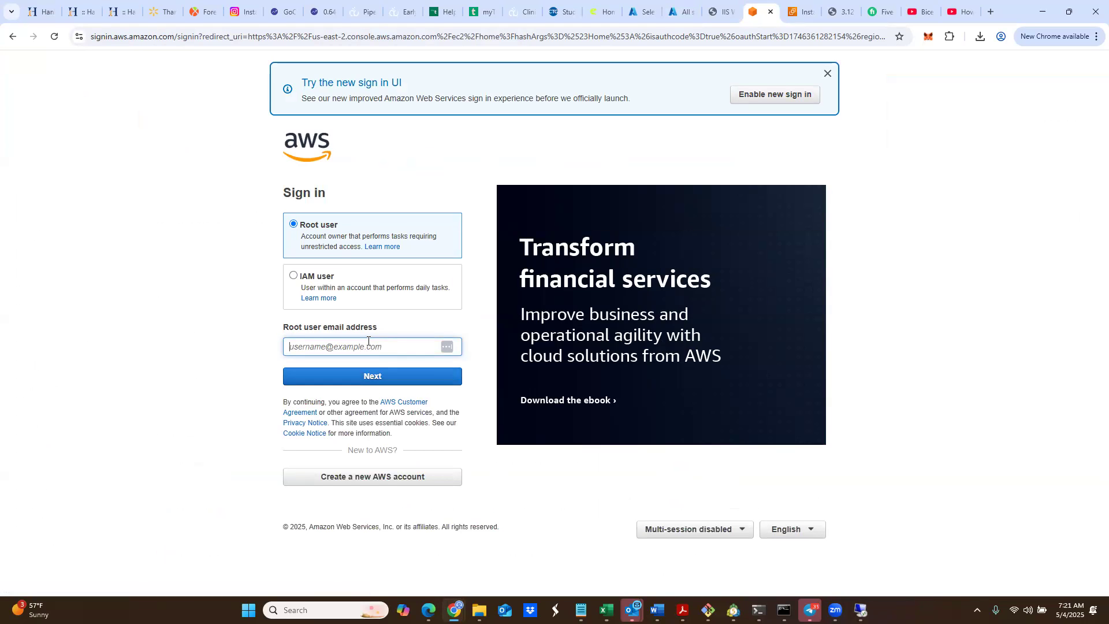
key("Return")
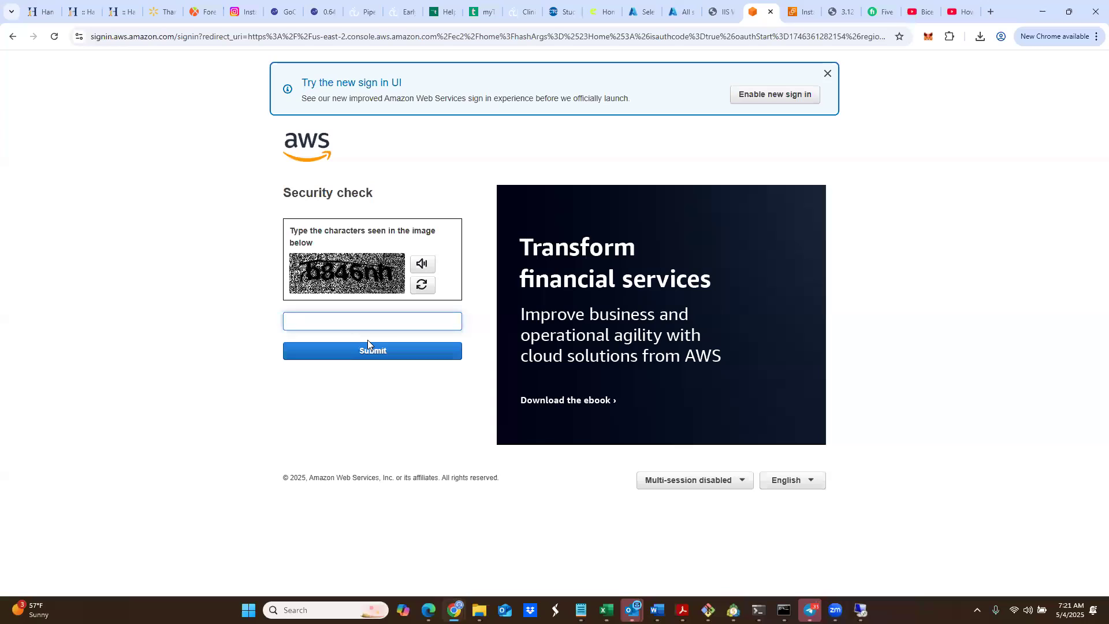
Solve the captcha, enter the root password and retype it after the failed attempt
type("b")
type("6nh")
left_click(396, 352)
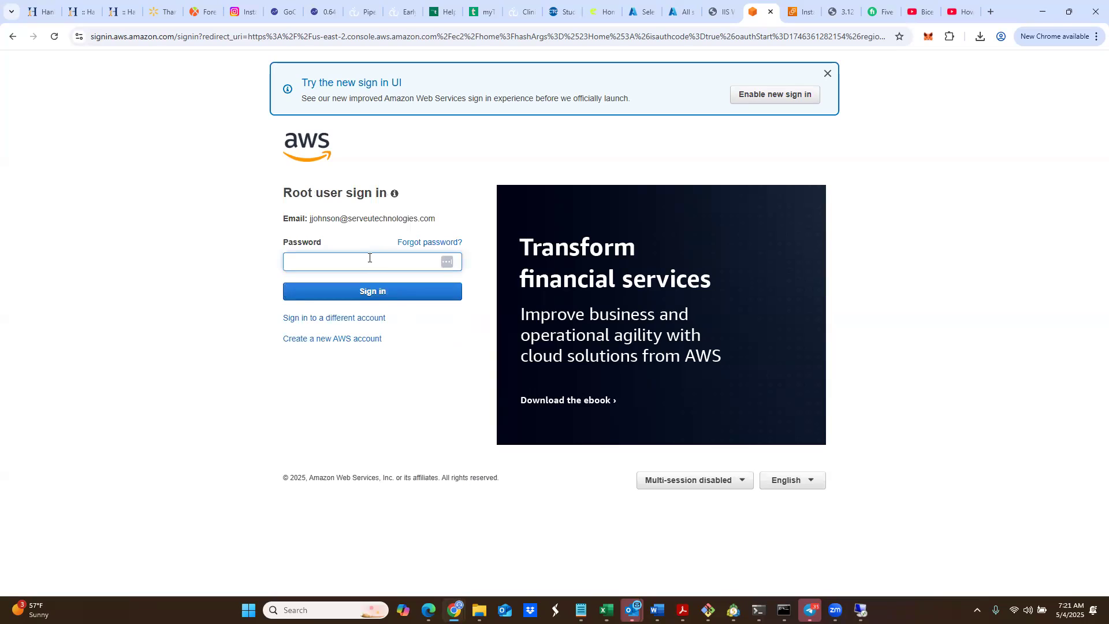
type("•••••••••••")
key("Return")
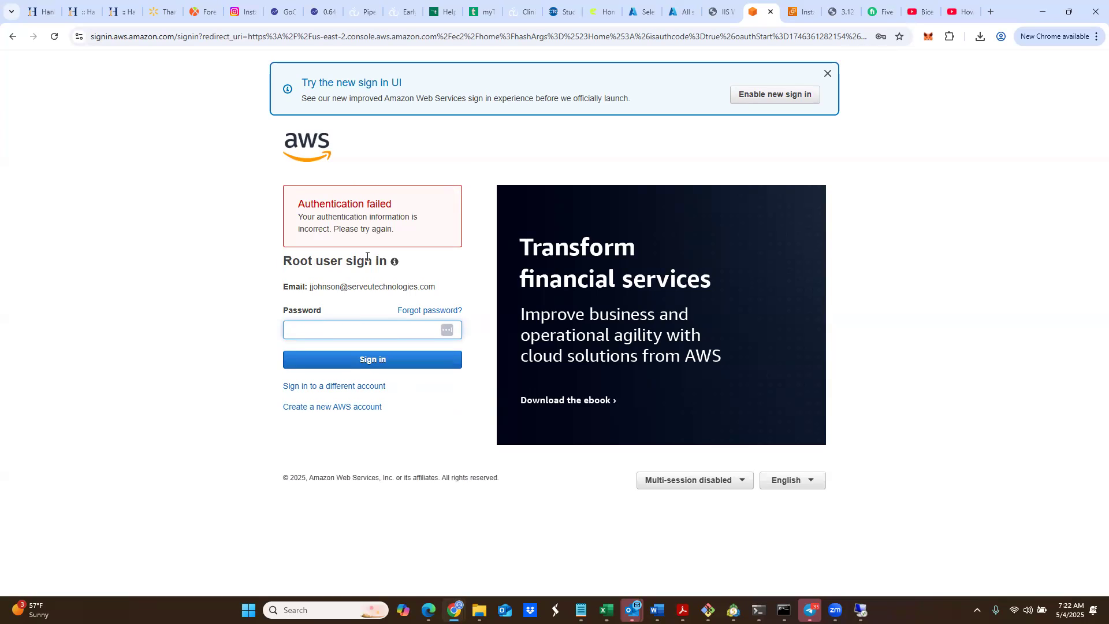
type("••••••••")
key("BackSpace")
key("BackSpace")
key("BackSpace")
key("BackSpace")
key("BackSpace")
key("BackSpace")
key("BackSpace")
type("••••••••••••••••")
Submit the password, solve the captcha and enter the emailed verification code to reach the EC2 dashboard
left_click(387, 356)
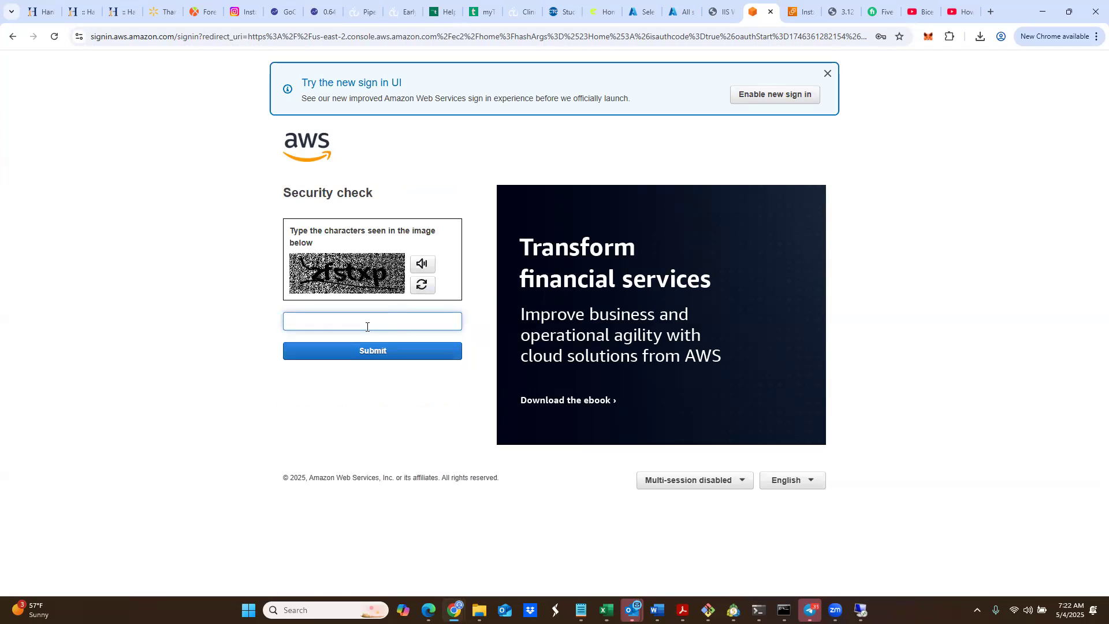
key("Return")
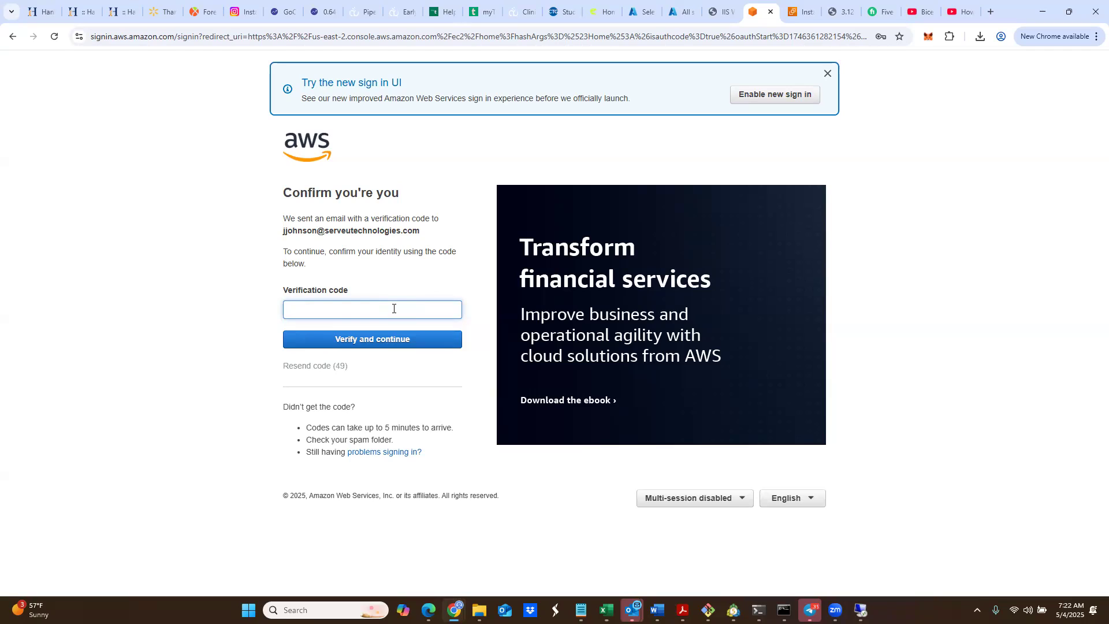
left_click(385, 339)
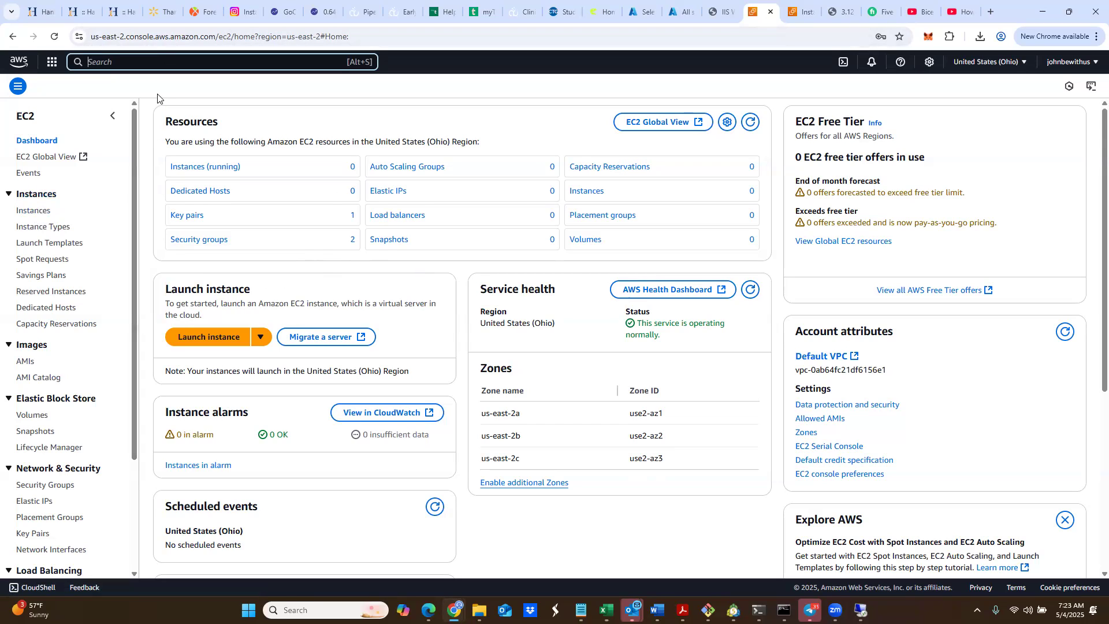
Search 'IMUser', open the IAM Users list and start the Create user wizard
left_click(160, 62)
type("IM")
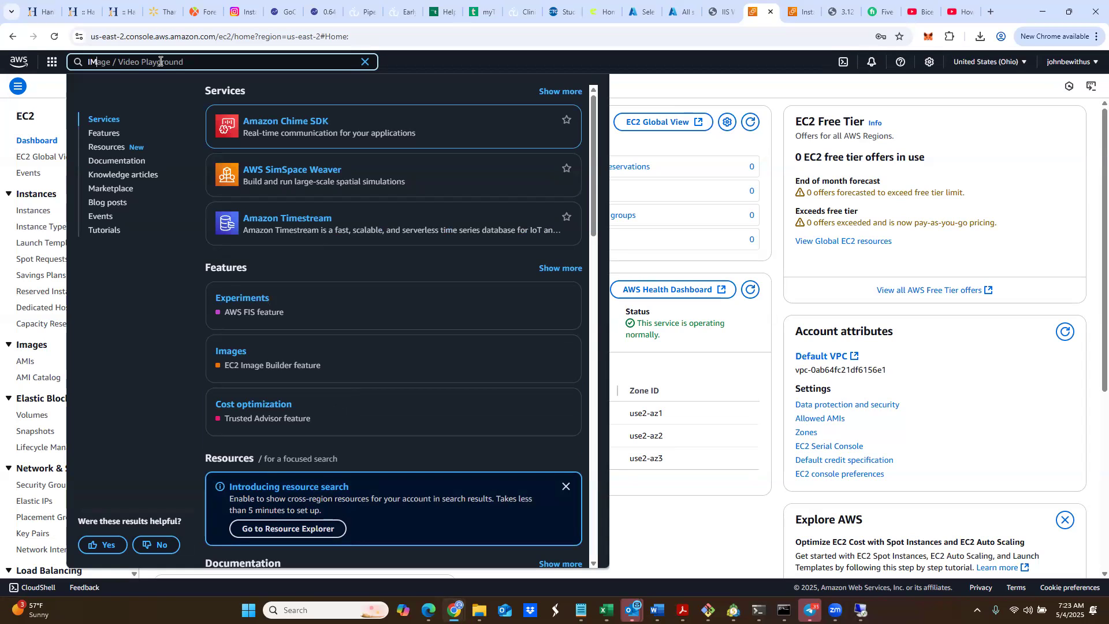
type("User")
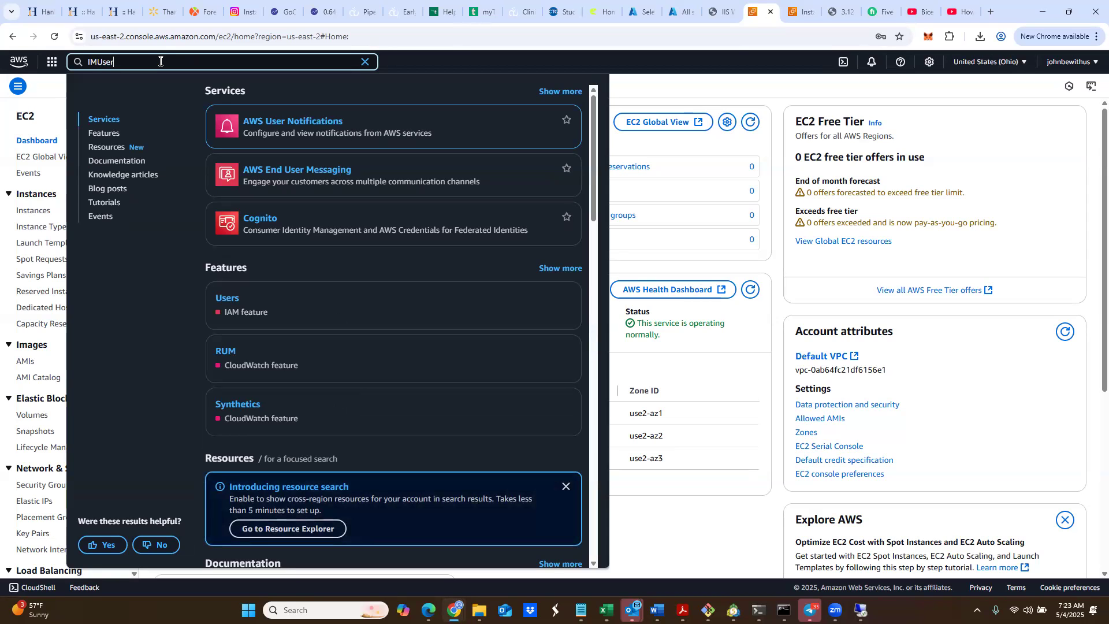
left_click(236, 299)
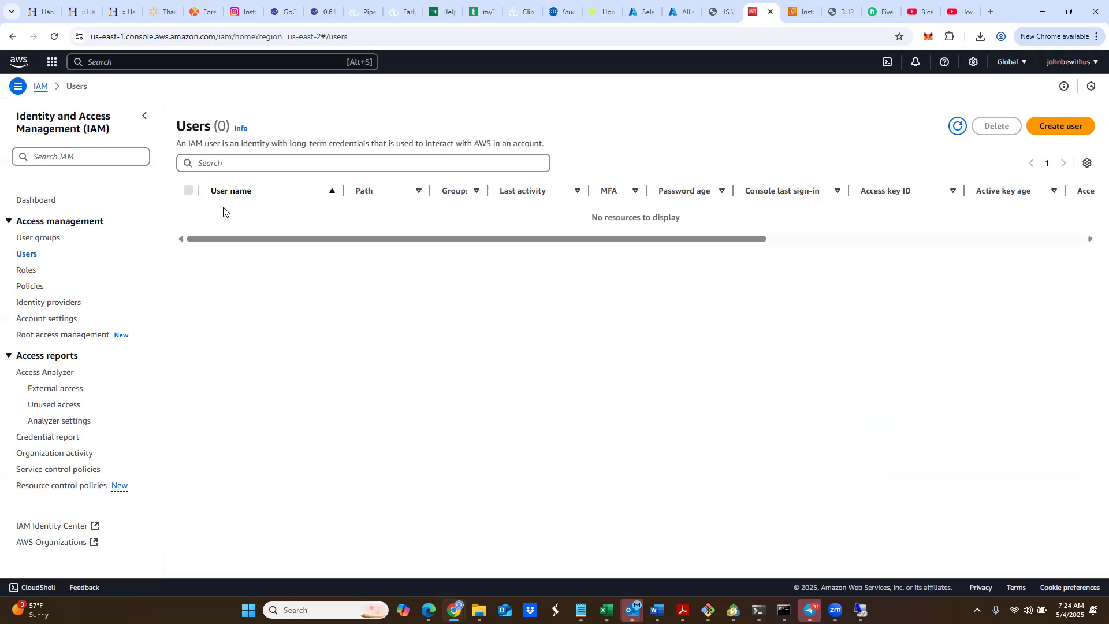
left_click(1063, 139)
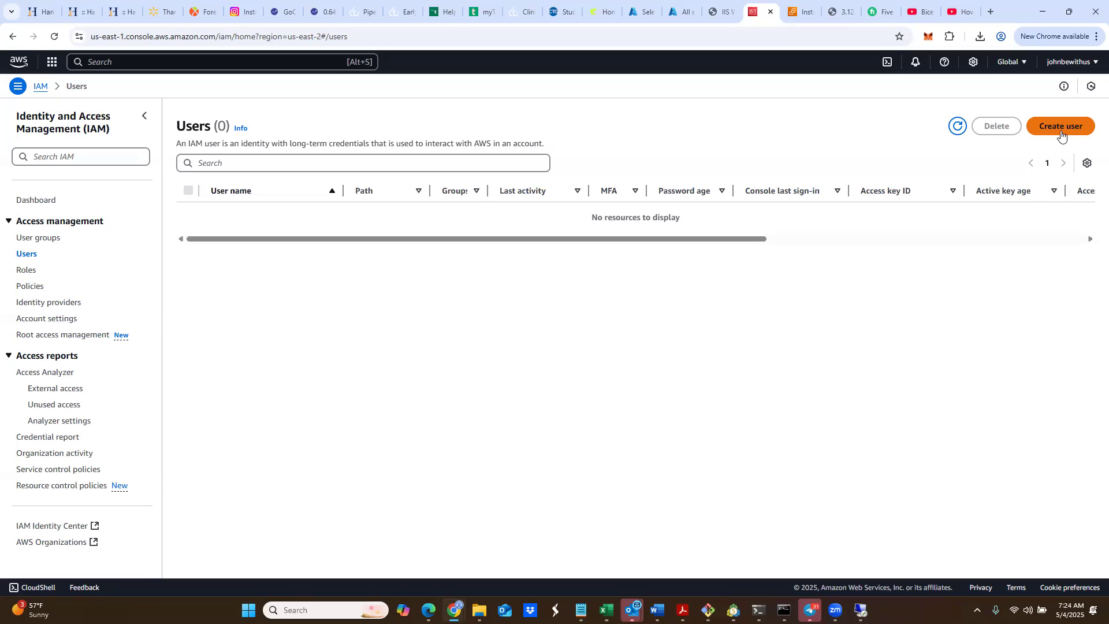
left_click(1061, 127)
Enter developer1 in the User name field, correcting the mistyped start
left_click(488, 210)
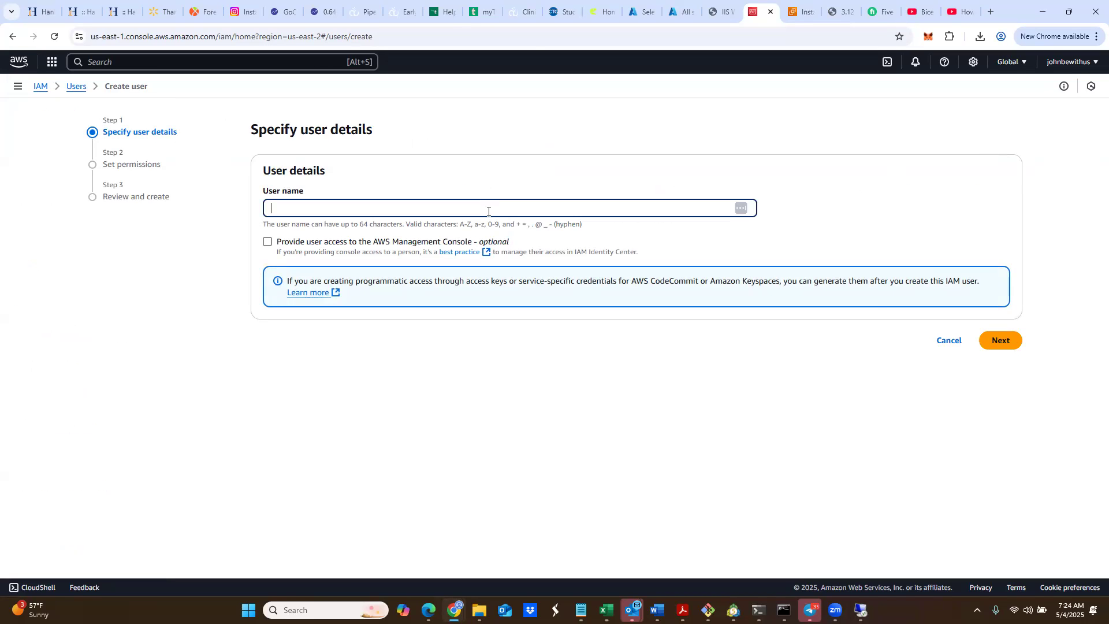
type("developer1")
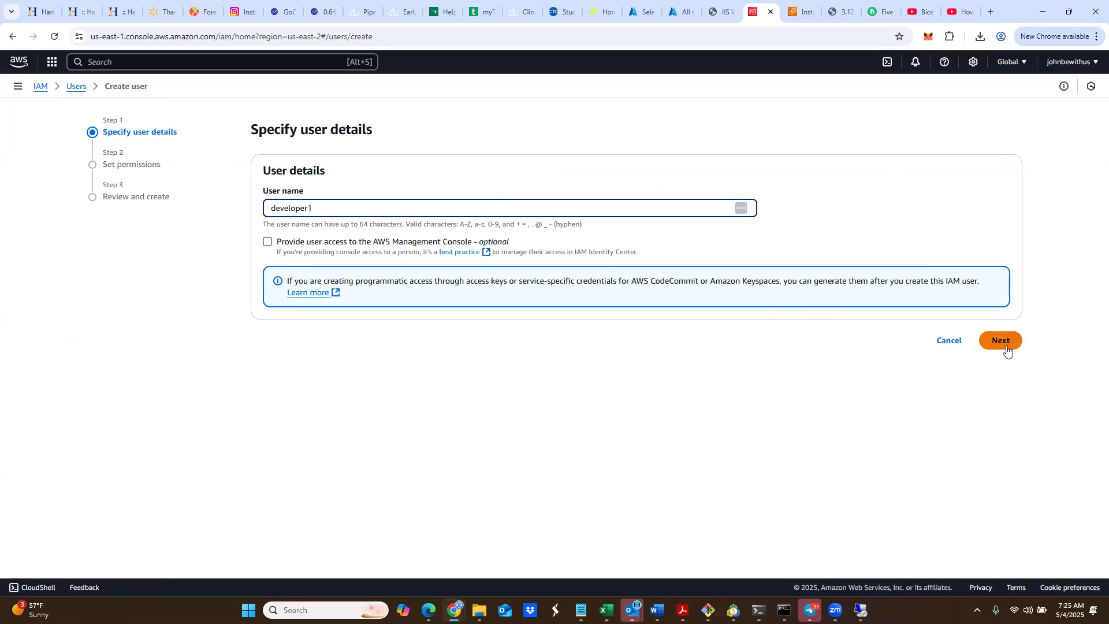
Tick 'Provide user access to the AWS Management Console' for developer1
left_click(267, 241)
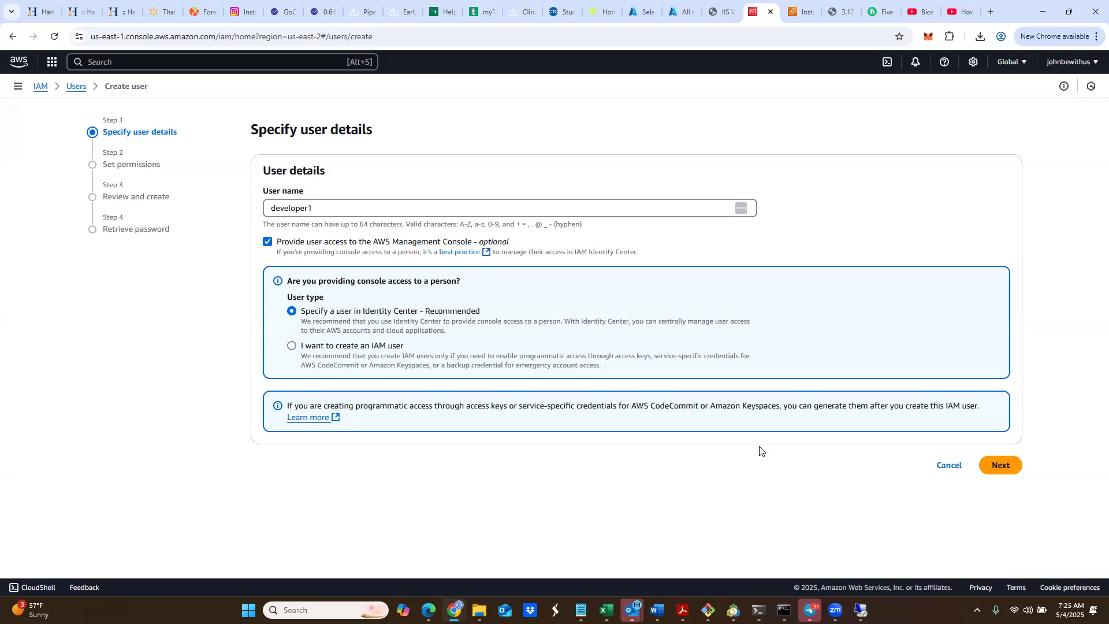
Click Next and open IAM Identity Center in a new tab via 'Manage in Identity Center'
left_click(994, 469)
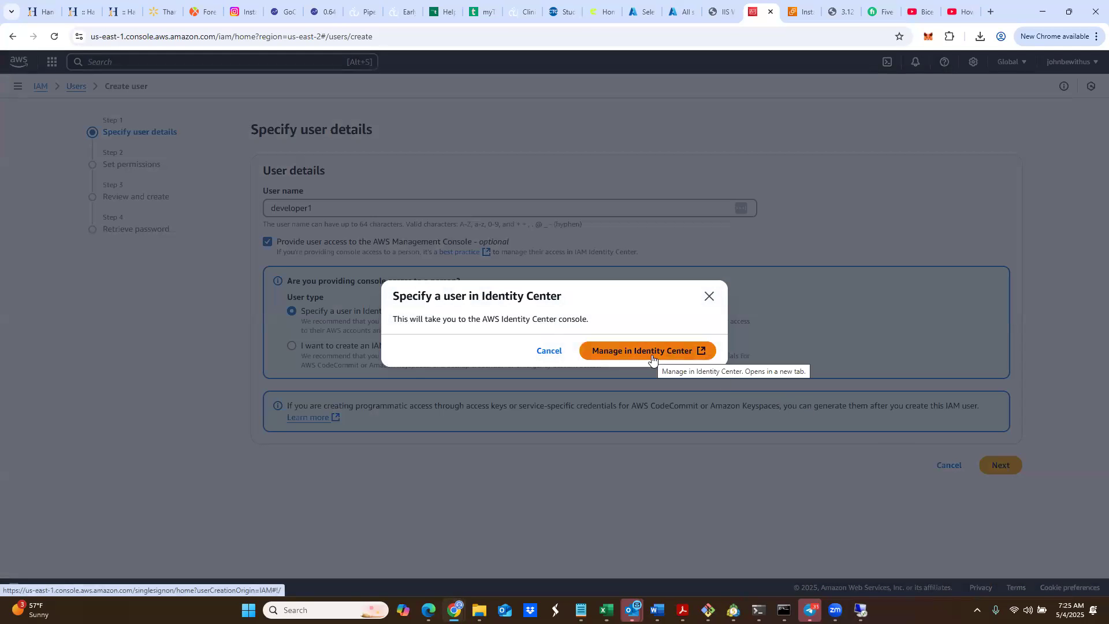
left_click(651, 359)
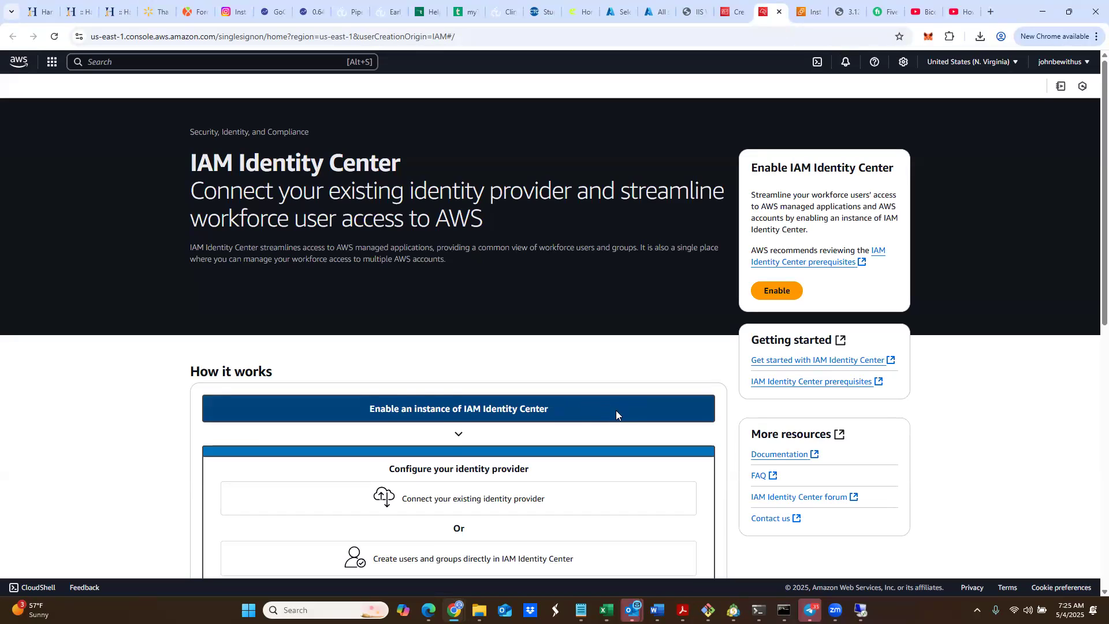
scroll(616, 410, "down", 3)
scroll(616, 413, "up", 1)
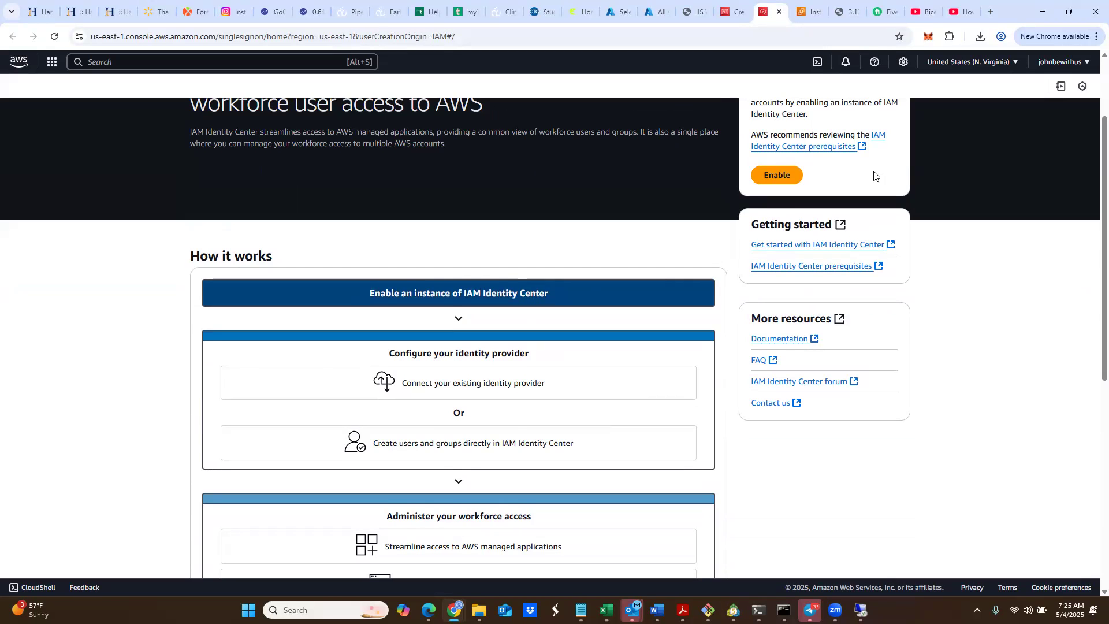
scroll(777, 283, "up", 2)
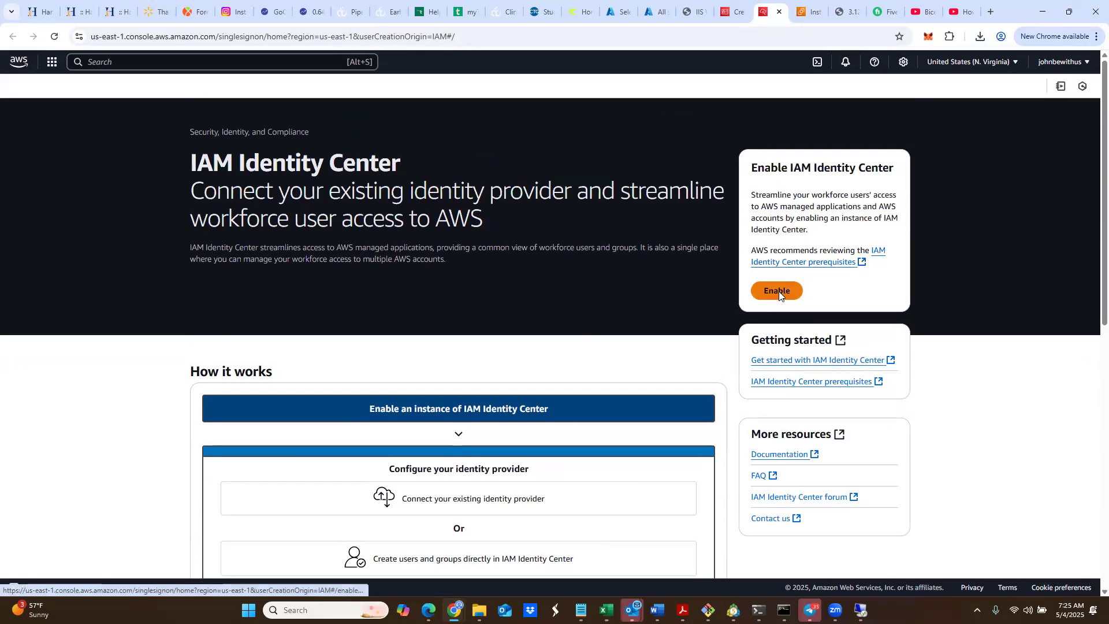
Enable an organization instance of IAM Identity Center and view its Users list, which has 0 users
left_click(778, 291)
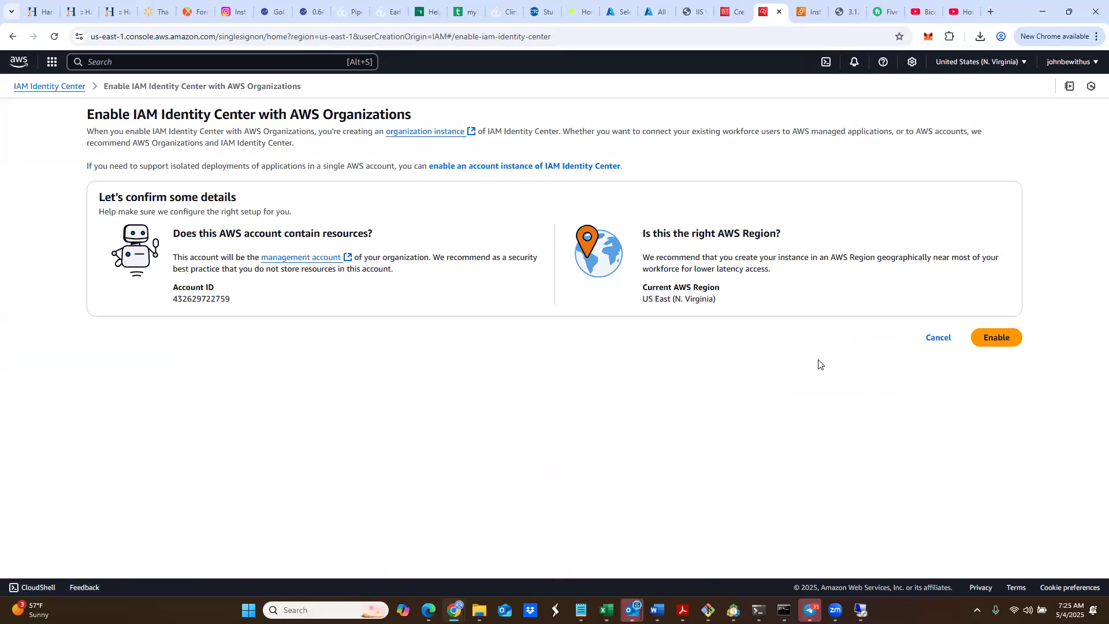
left_click(1010, 340)
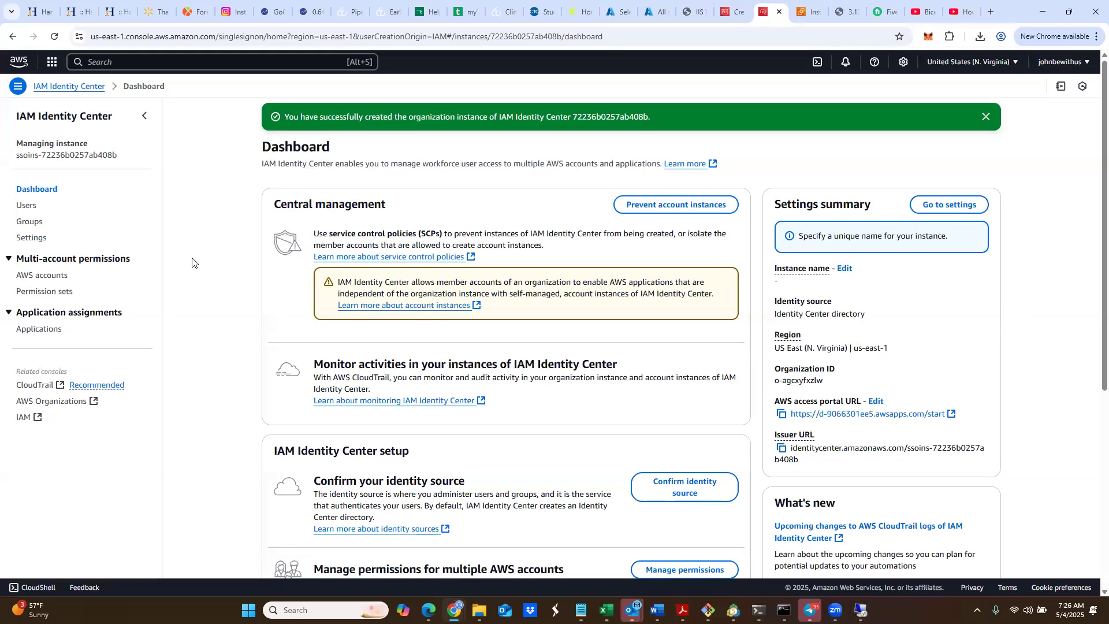
left_click(23, 205)
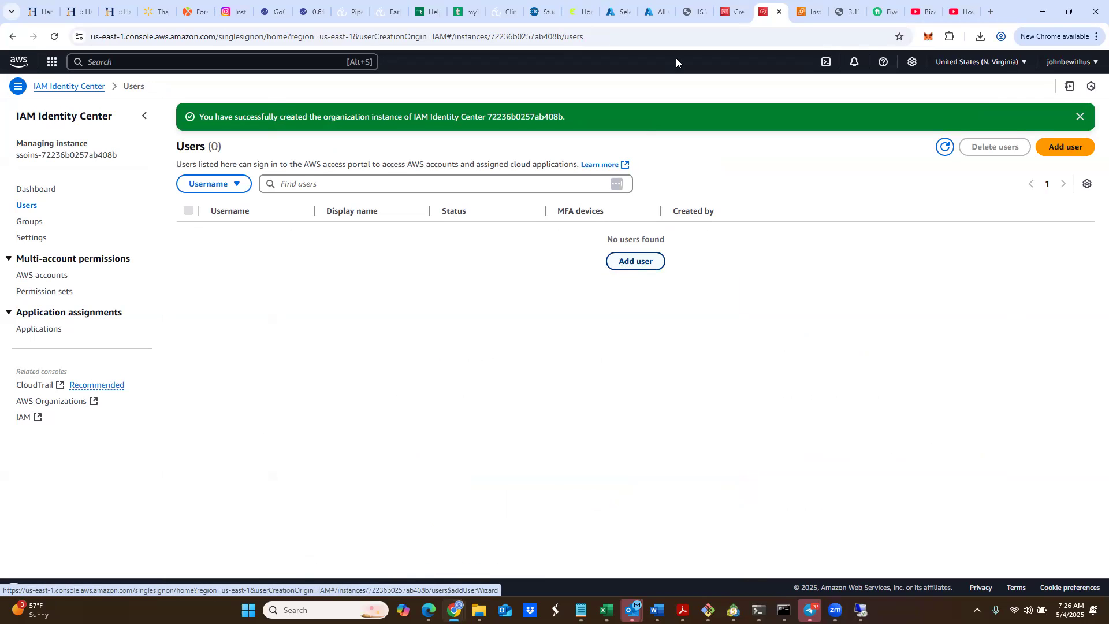
Back in IAM, make developer1 a plain IAM user with a custom console password and continue
left_click(730, 20)
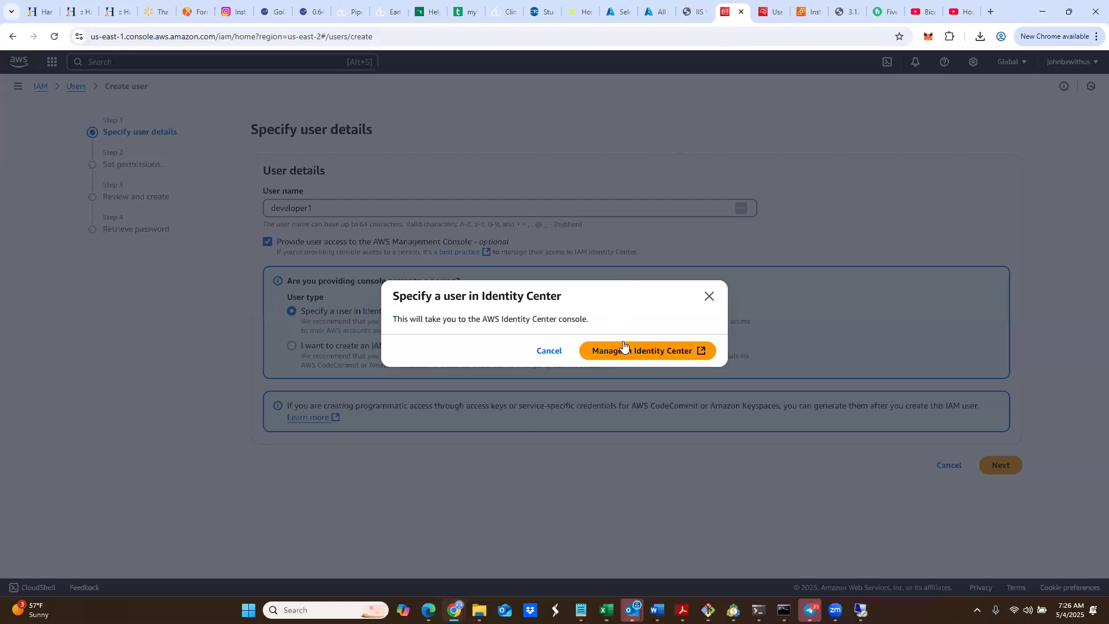
left_click(658, 60)
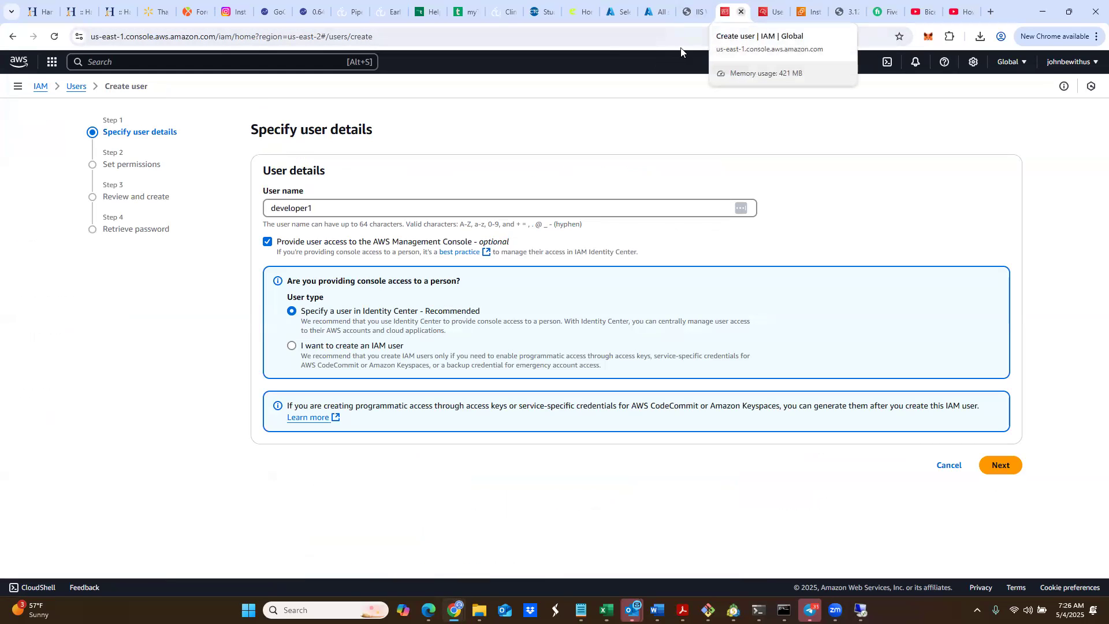
left_click(341, 349)
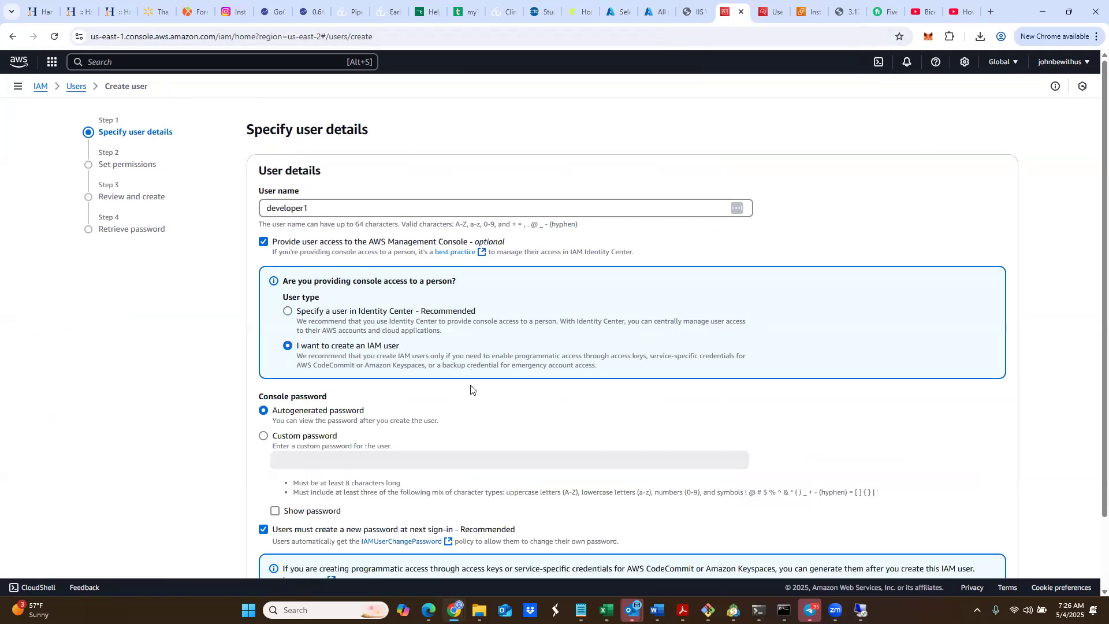
scroll(439, 378, "down", 1)
scroll(426, 376, "down", 1)
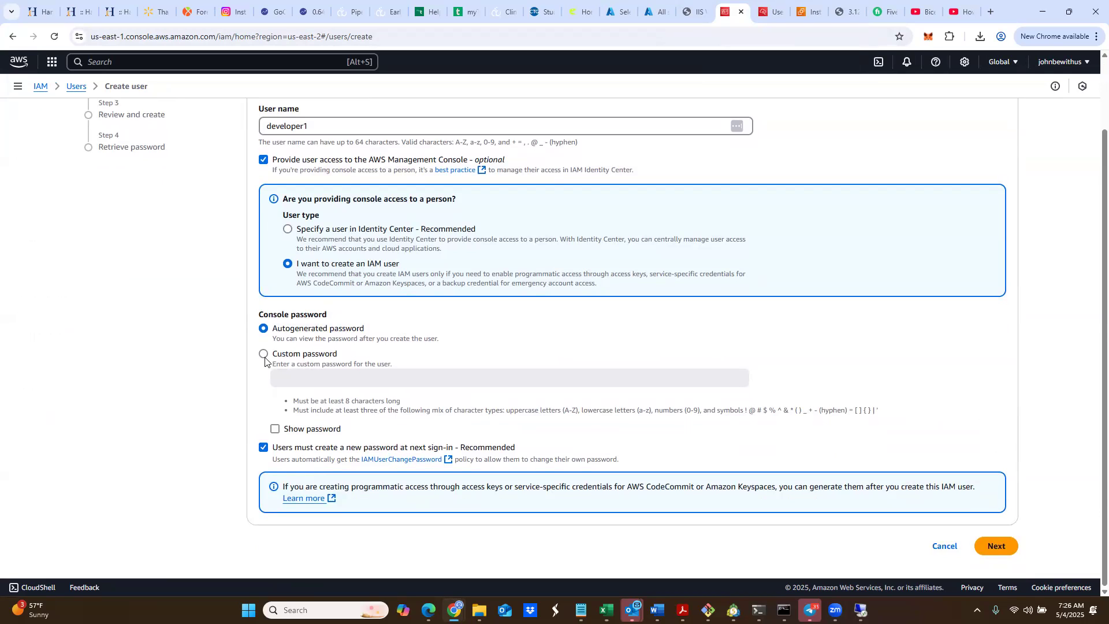
left_click(264, 354)
left_click(308, 380)
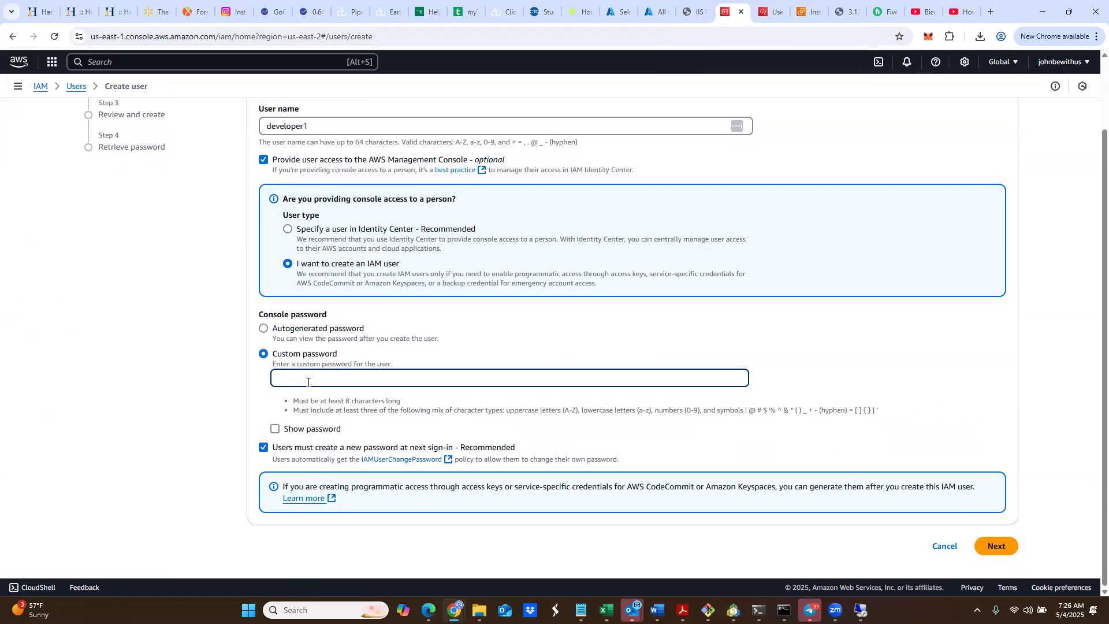
type("***********")
left_click(995, 549)
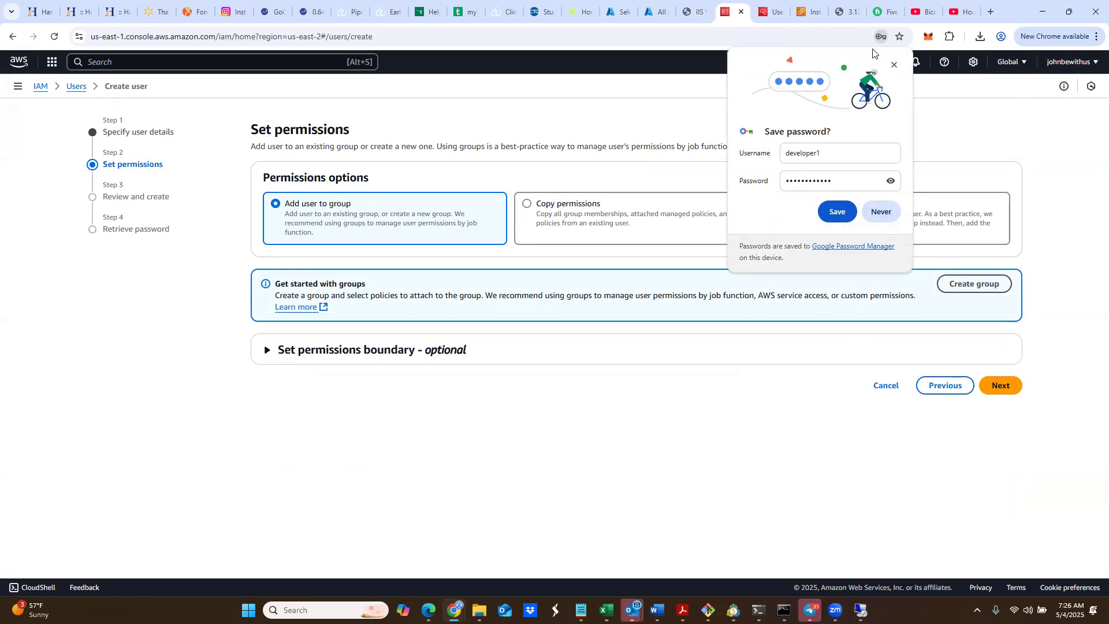
Attach the AmazonEC2FullAccess policy directly to developer1, found by searching 'EC2'
left_click(896, 66)
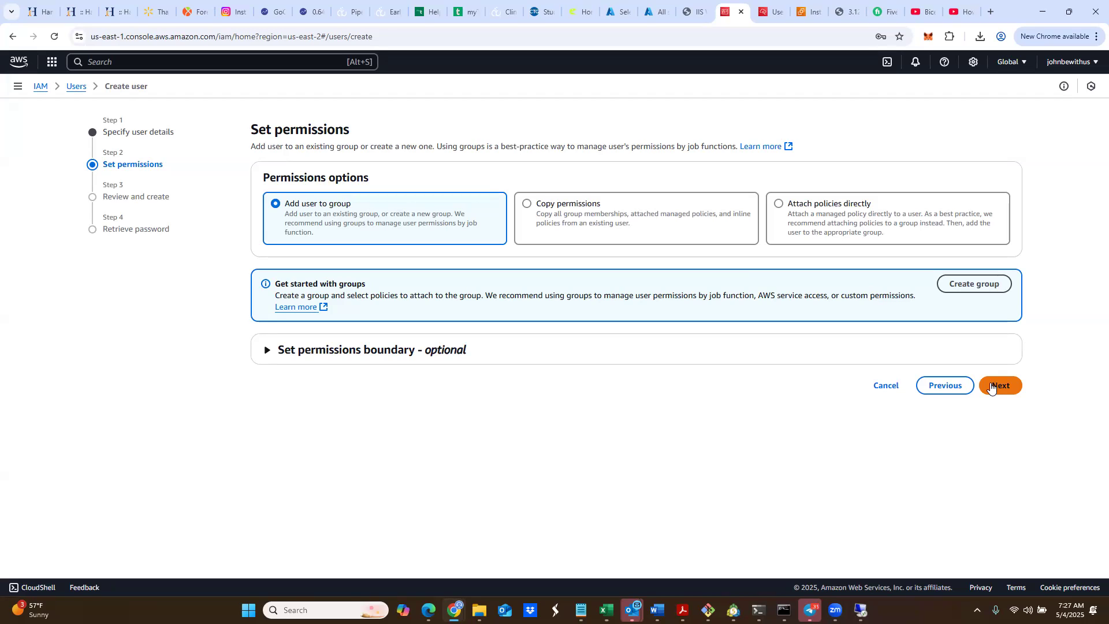
left_click(789, 214)
scroll(414, 287, "down", 1)
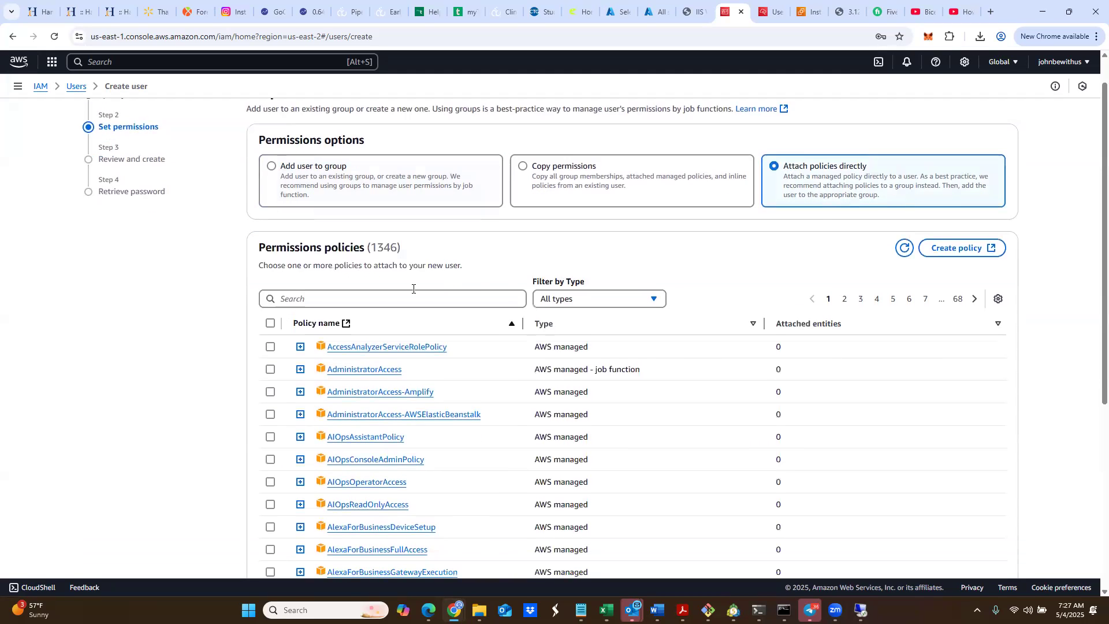
left_click(380, 279)
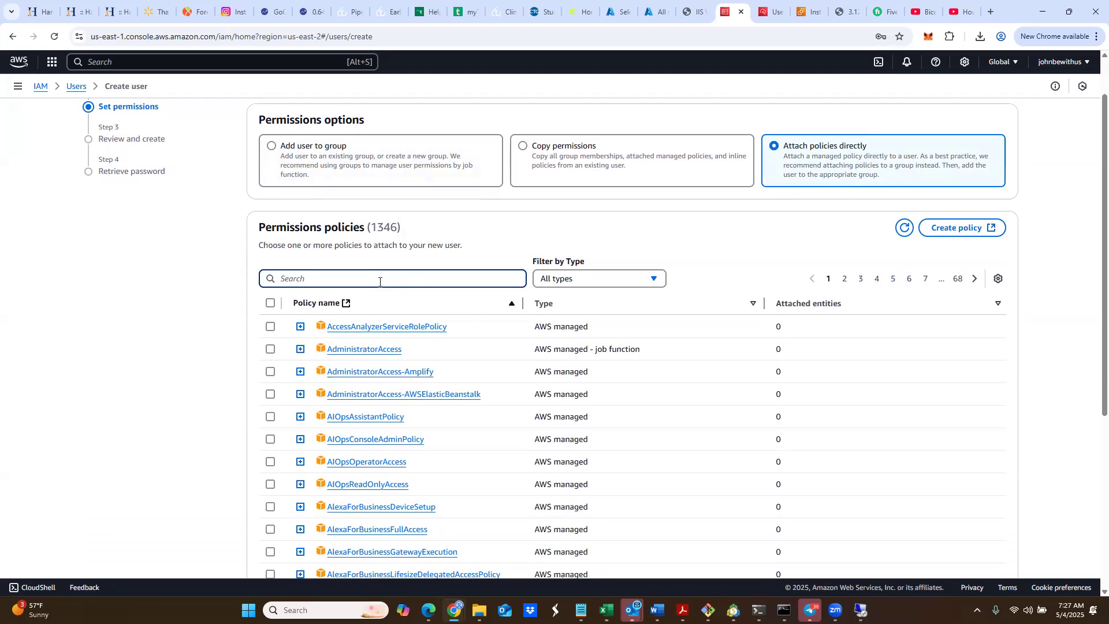
scroll(380, 283, "down", 5)
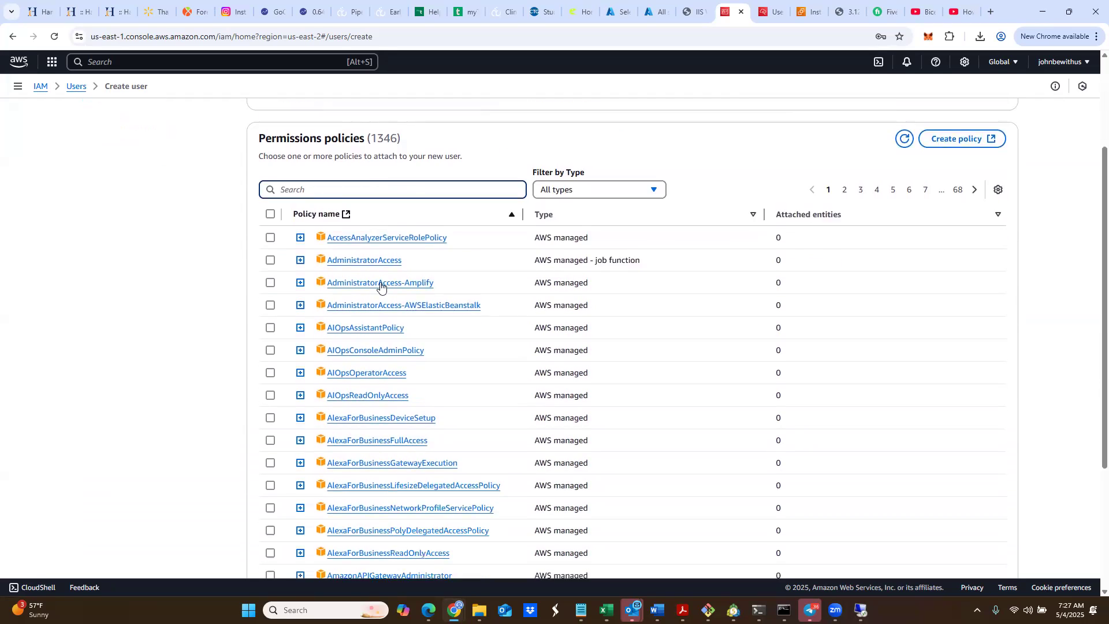
scroll(380, 285, "up", 5)
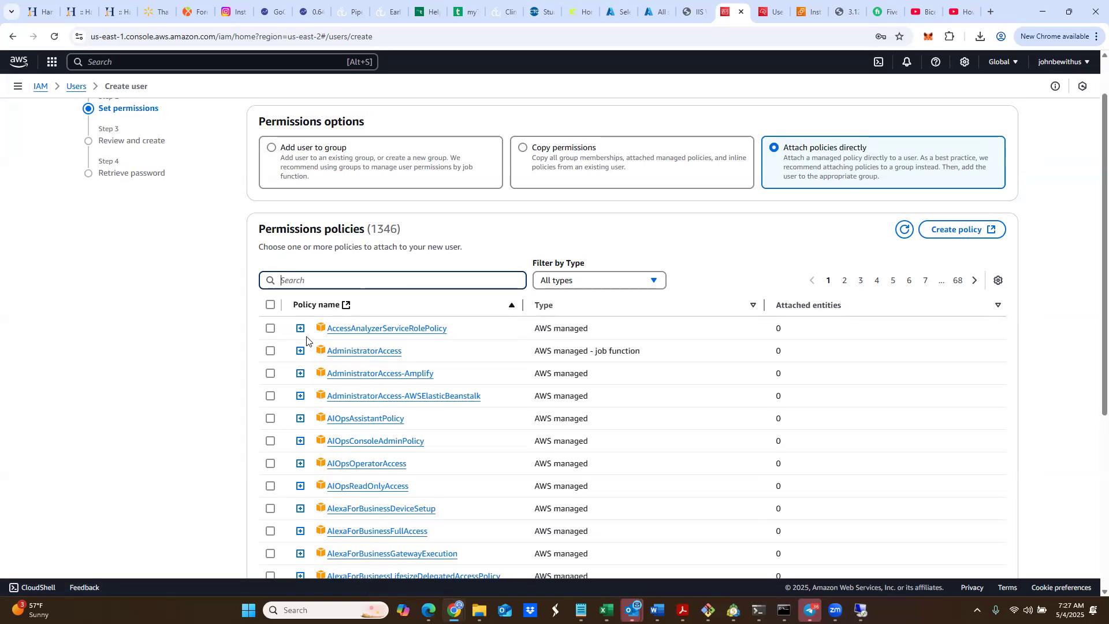
type("EC2")
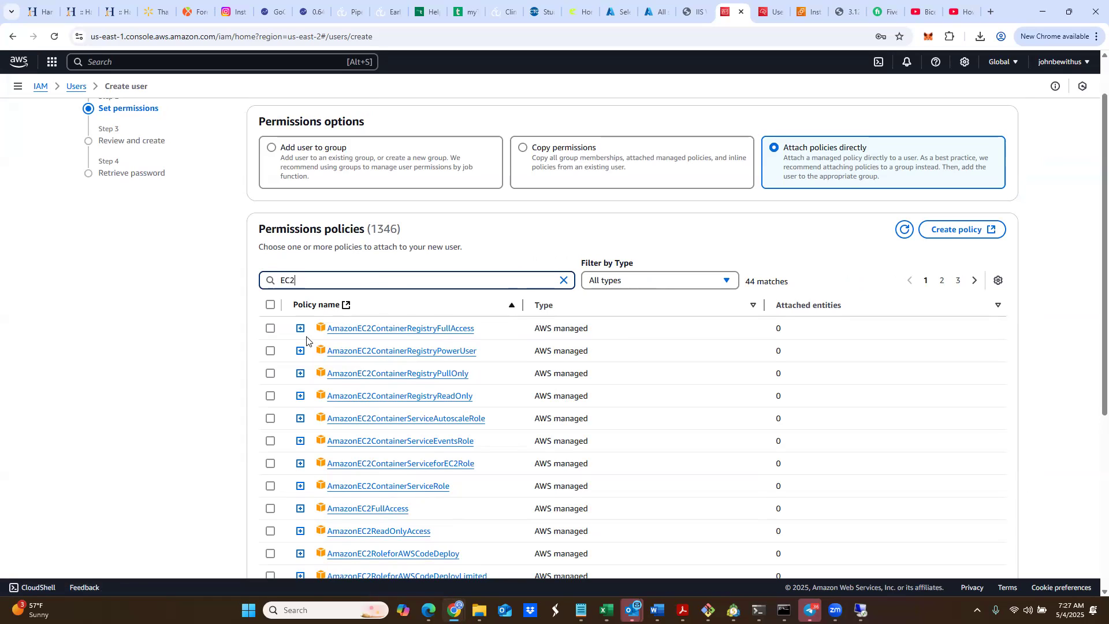
left_click(271, 509)
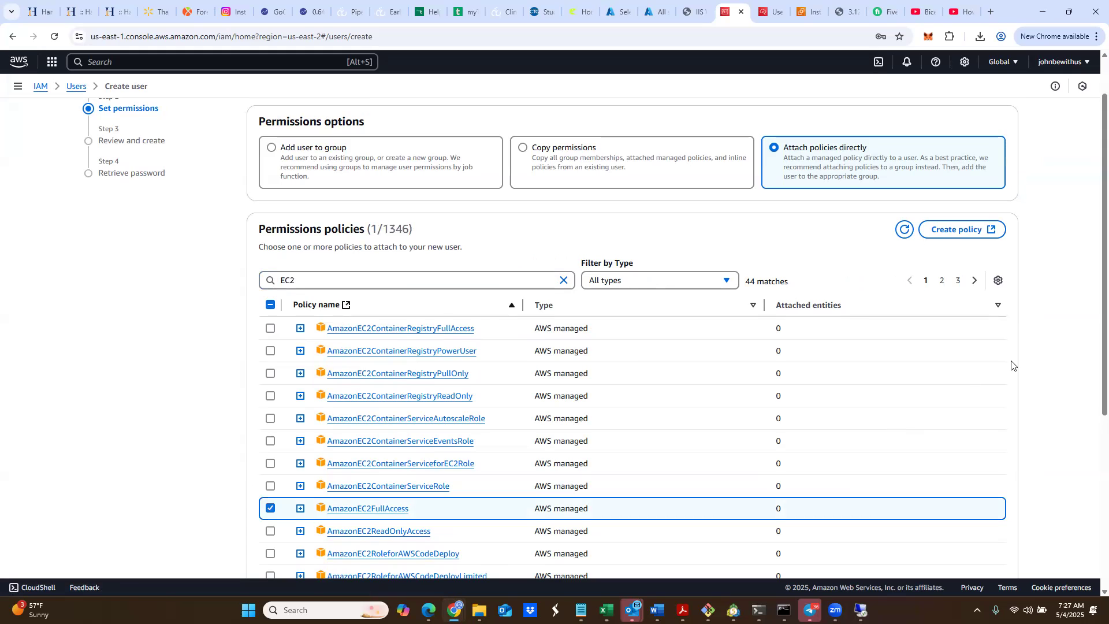
Reach Review and create, listing the AmazonEC2FullAccess and IAMUserChangePassword policies
scroll(1012, 365, "down", 4)
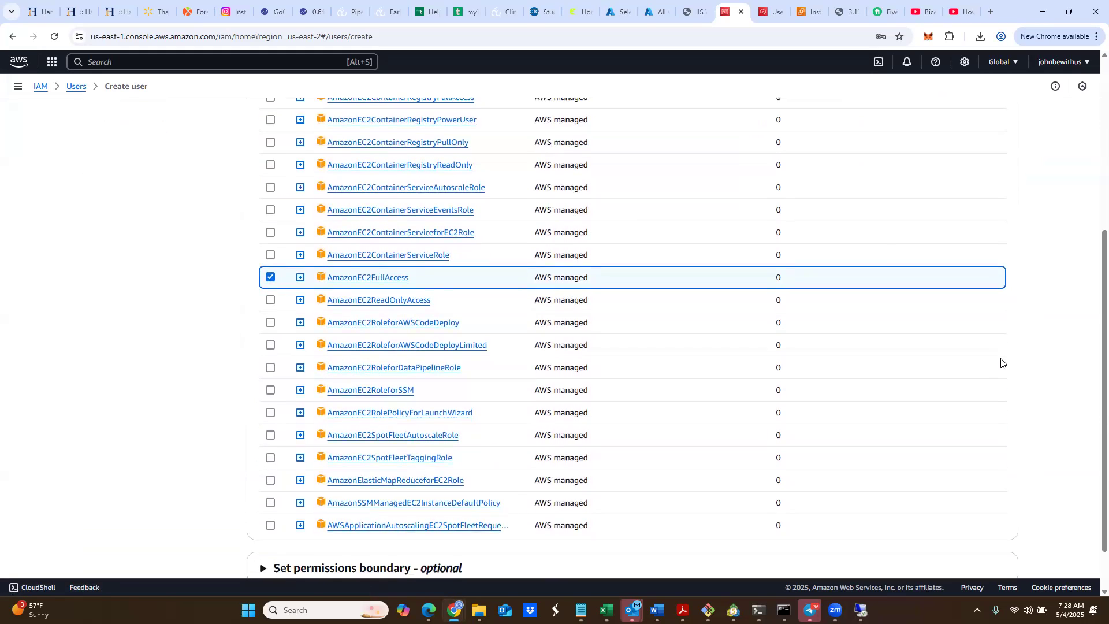
scroll(991, 384, "down", 2)
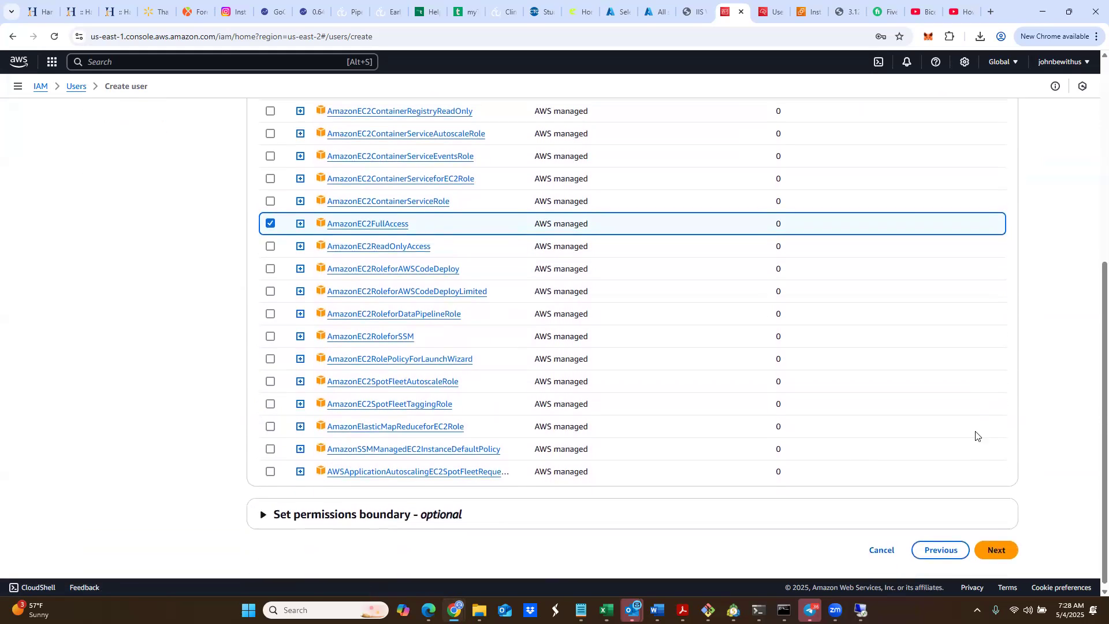
scroll(976, 435, "up", 3)
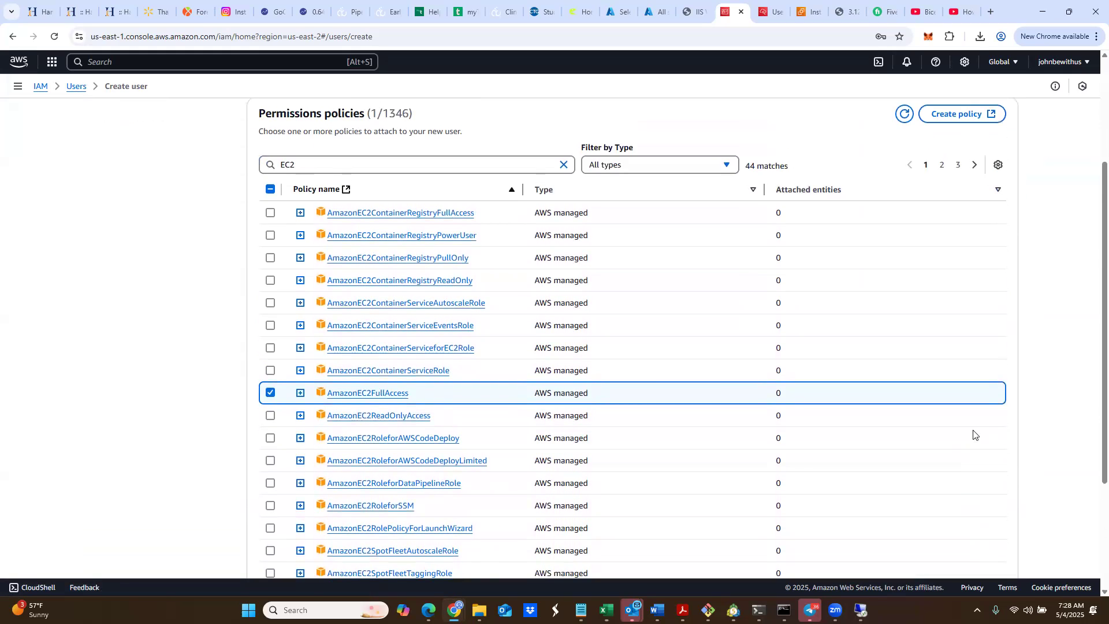
scroll(975, 435, "down", 3)
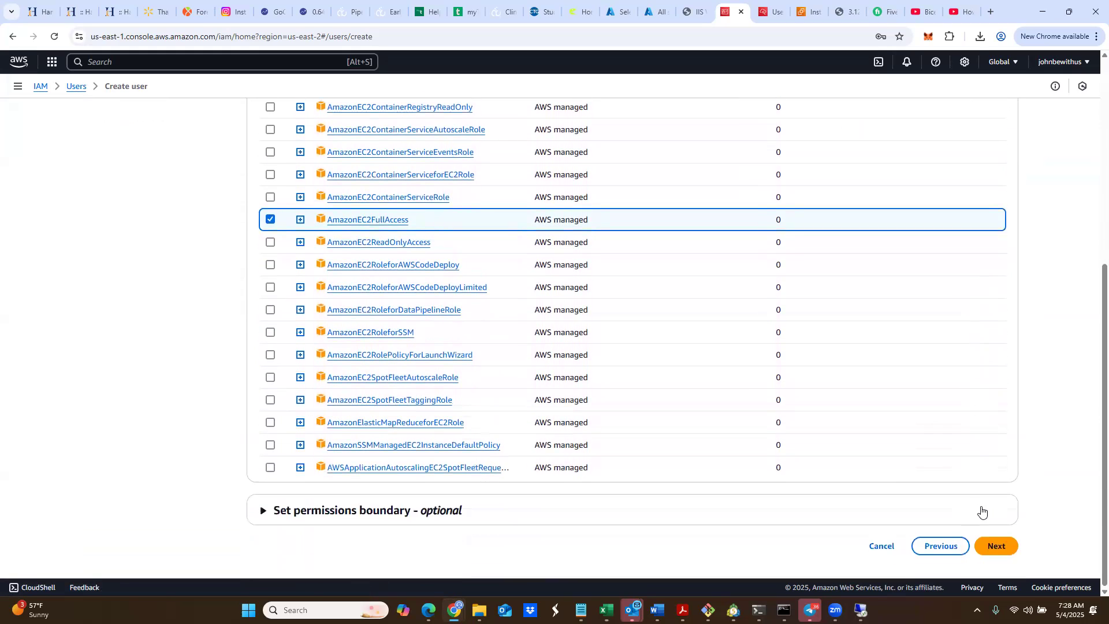
left_click(992, 542)
scroll(980, 525, "up", 5)
scroll(979, 526, "down", 5)
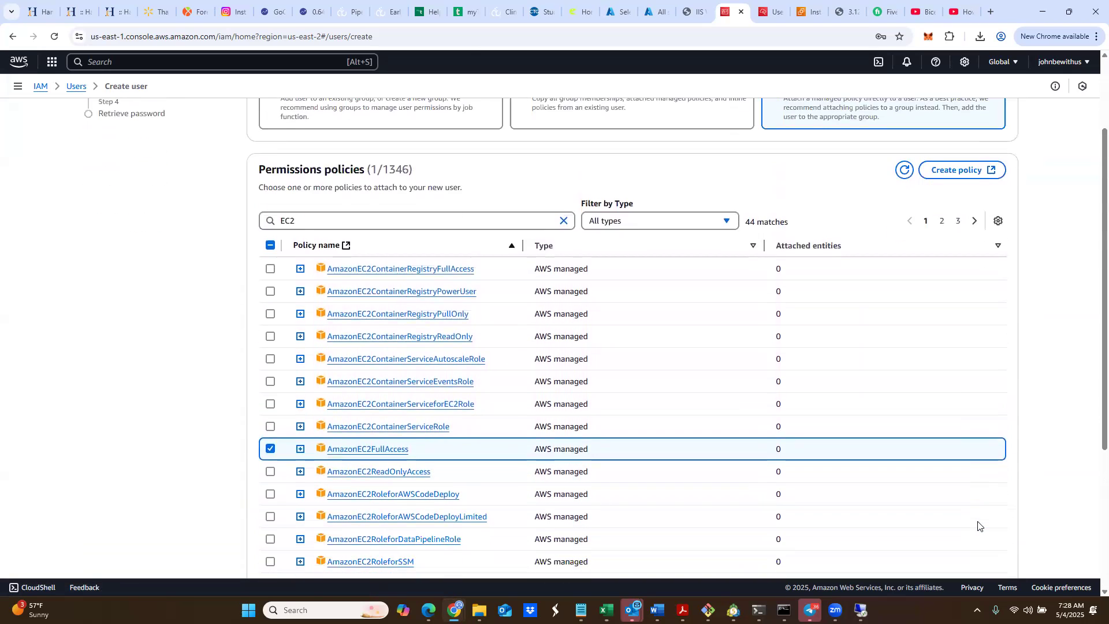
scroll(978, 526, "down", 1)
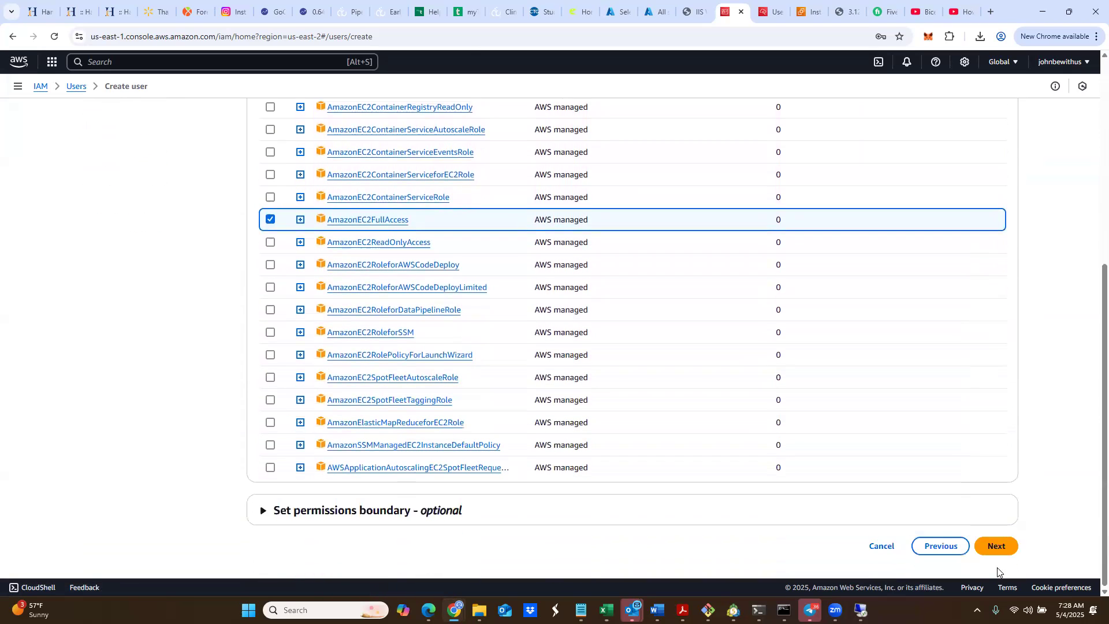
left_click(987, 538)
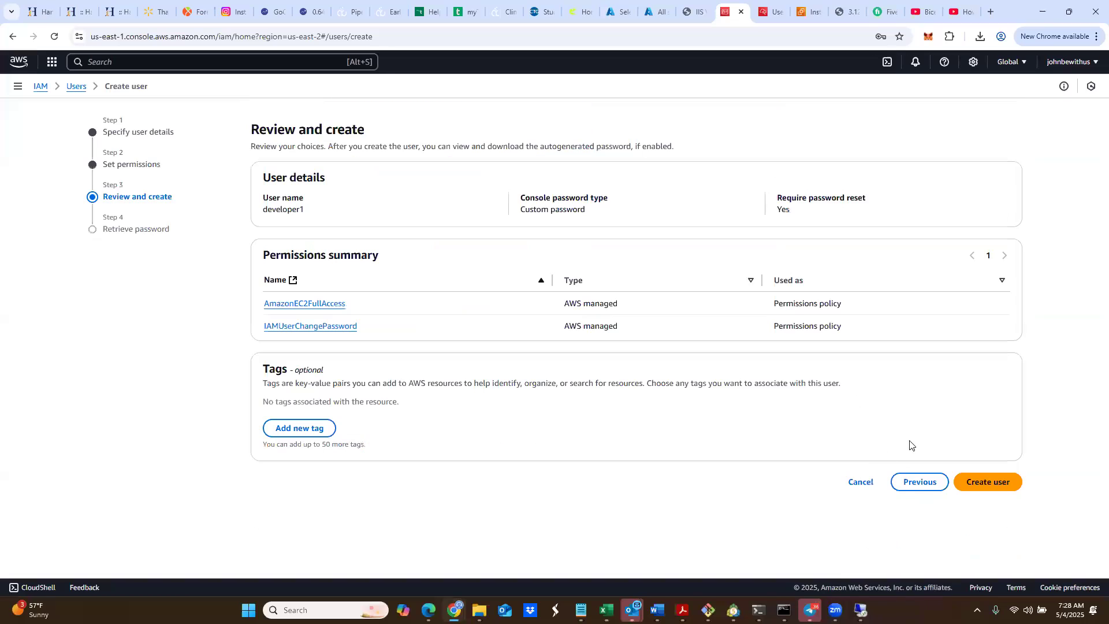
Create user developer1, download its .csv credentials file, and copy the Console sign-in URL
left_click(971, 480)
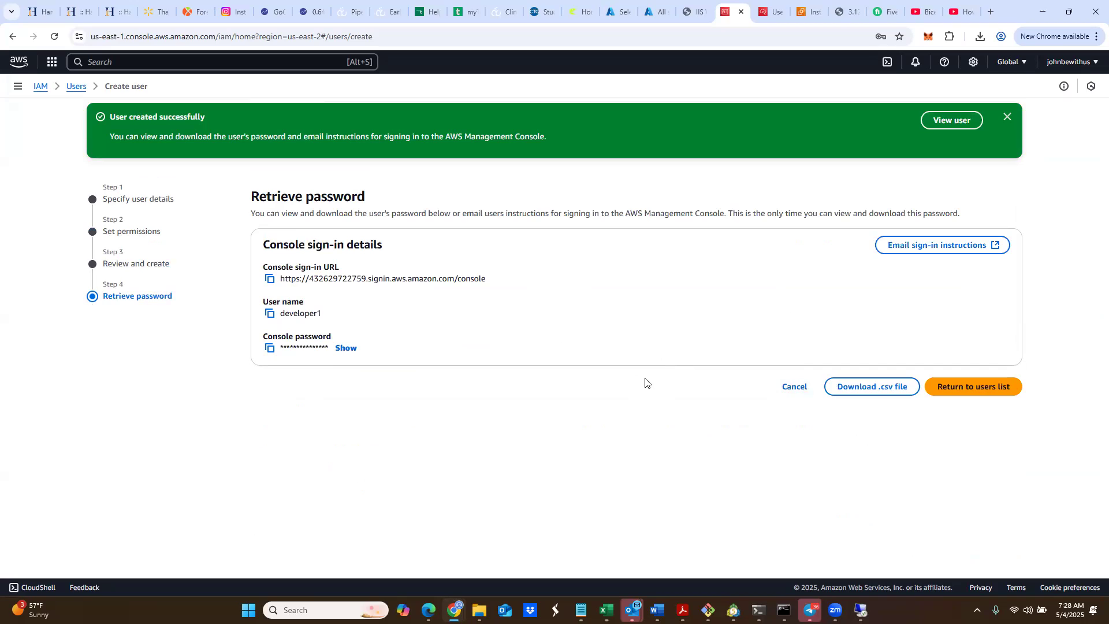
left_click(867, 387)
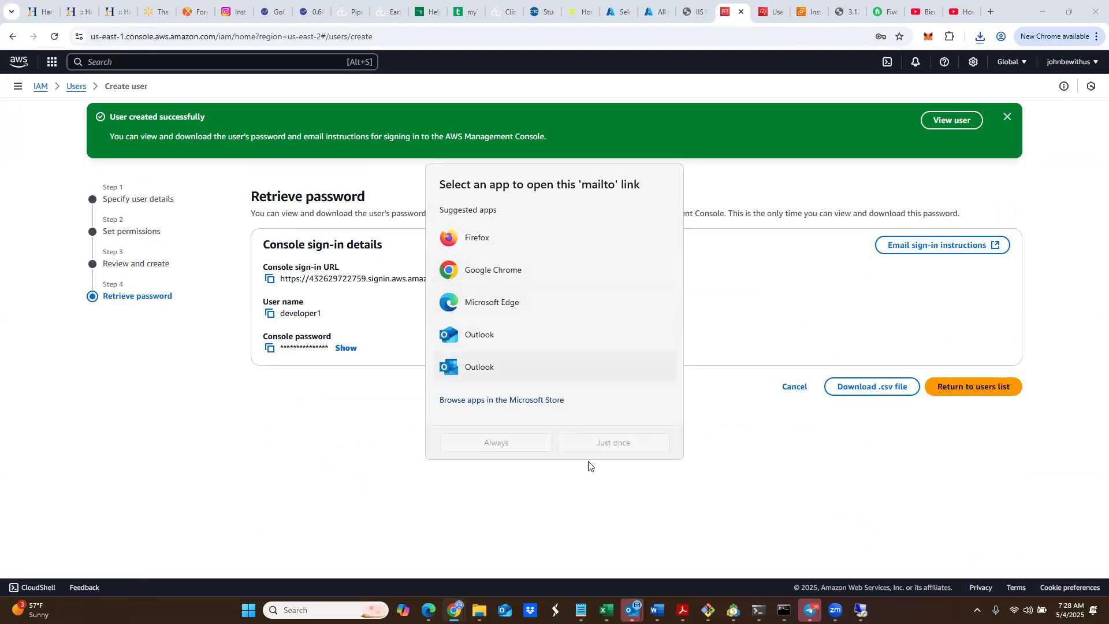
left_click(760, 310)
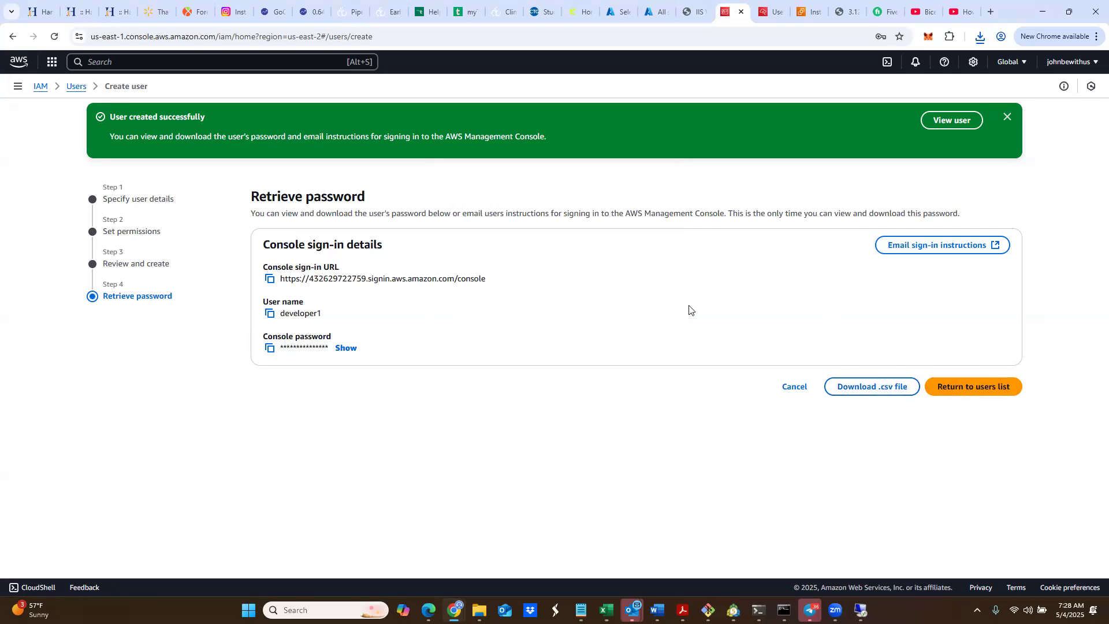
left_click(269, 281)
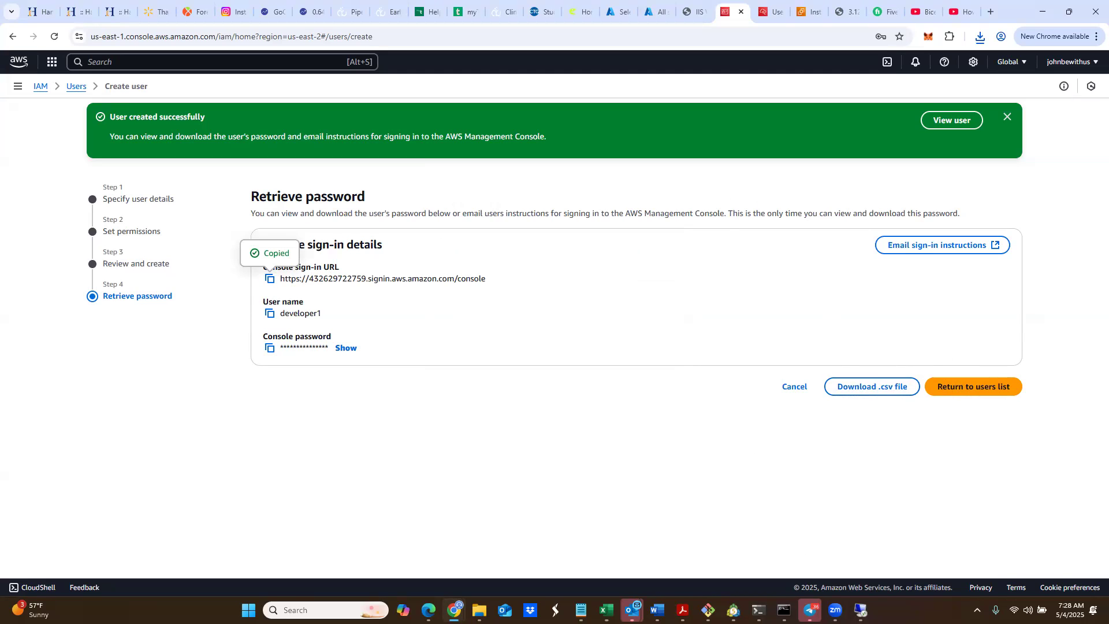
Load the copied console sign-in URL in a new tab of the private browser window
mouse_move(632, 611)
mouse_move(455, 610)
left_click(477, 569)
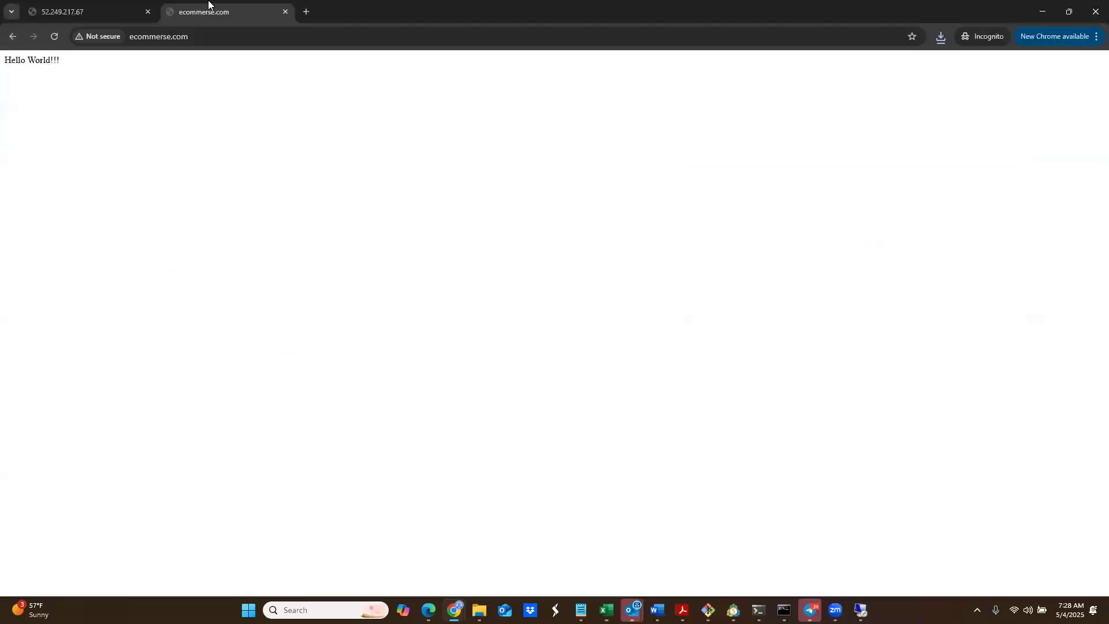
left_click(307, 11)
key("ctrl+v")
key("Return")
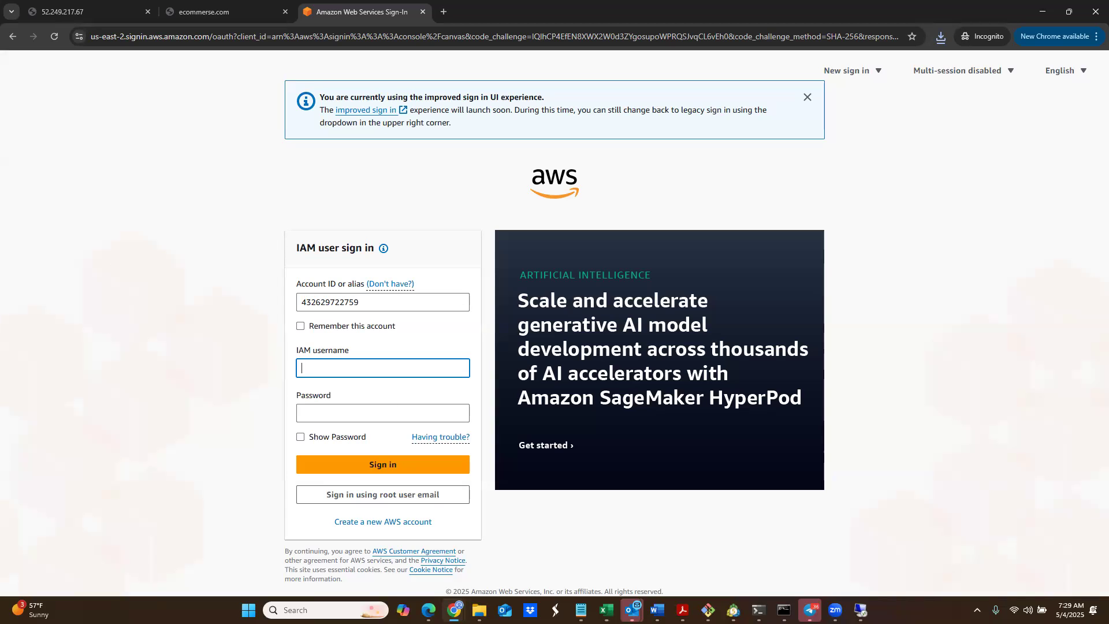
Sign in with IAM username developer1 and its password
left_click(343, 367)
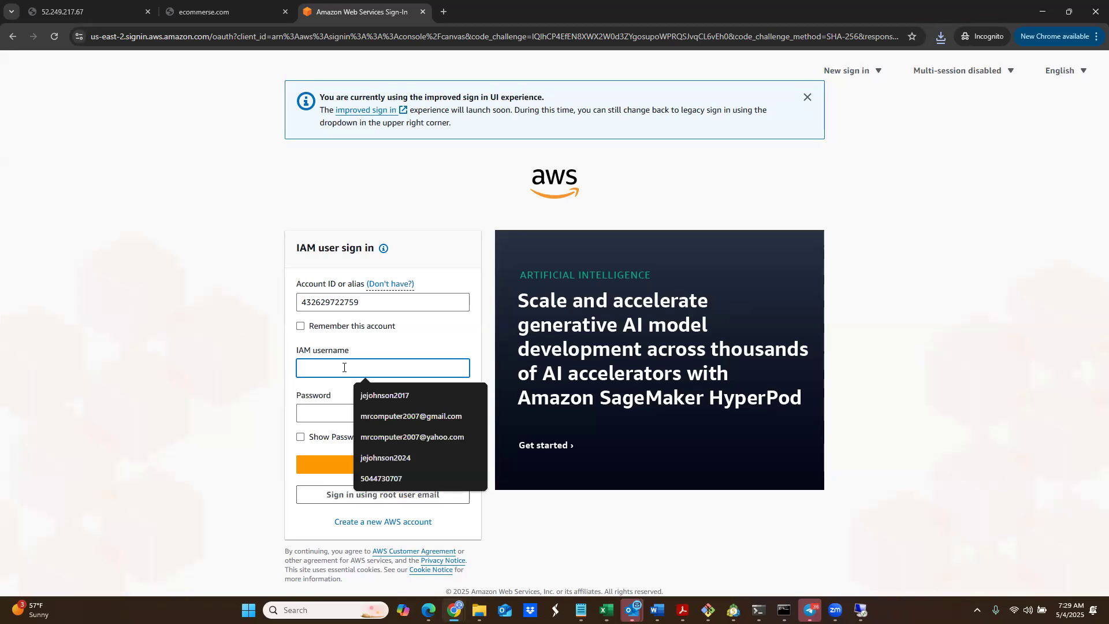
type("devel")
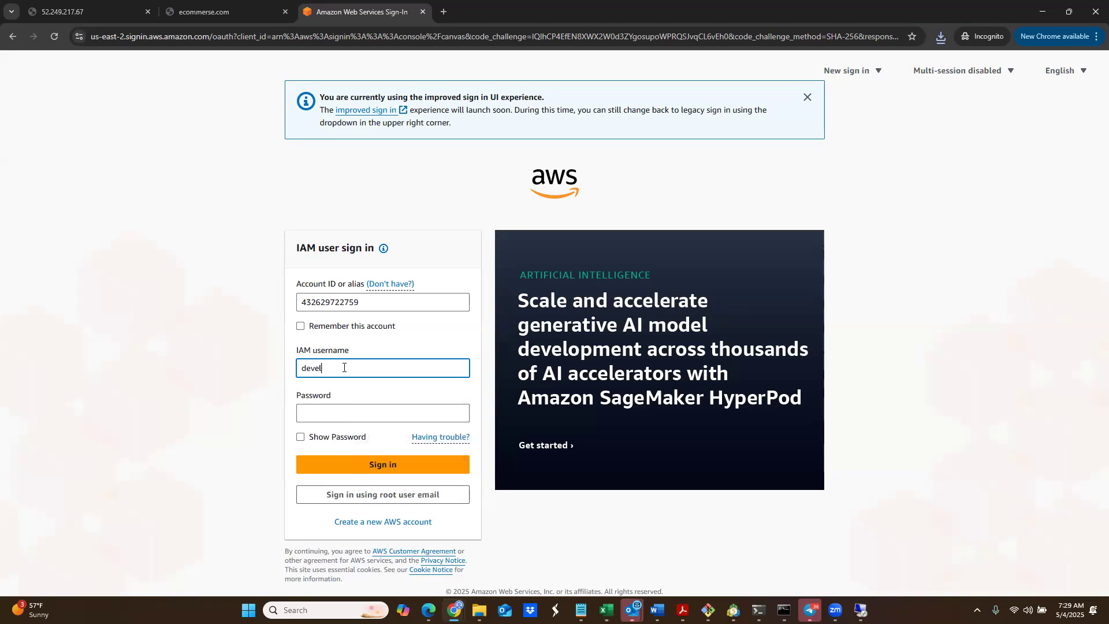
type("oper1")
key("Tab")
type("********")
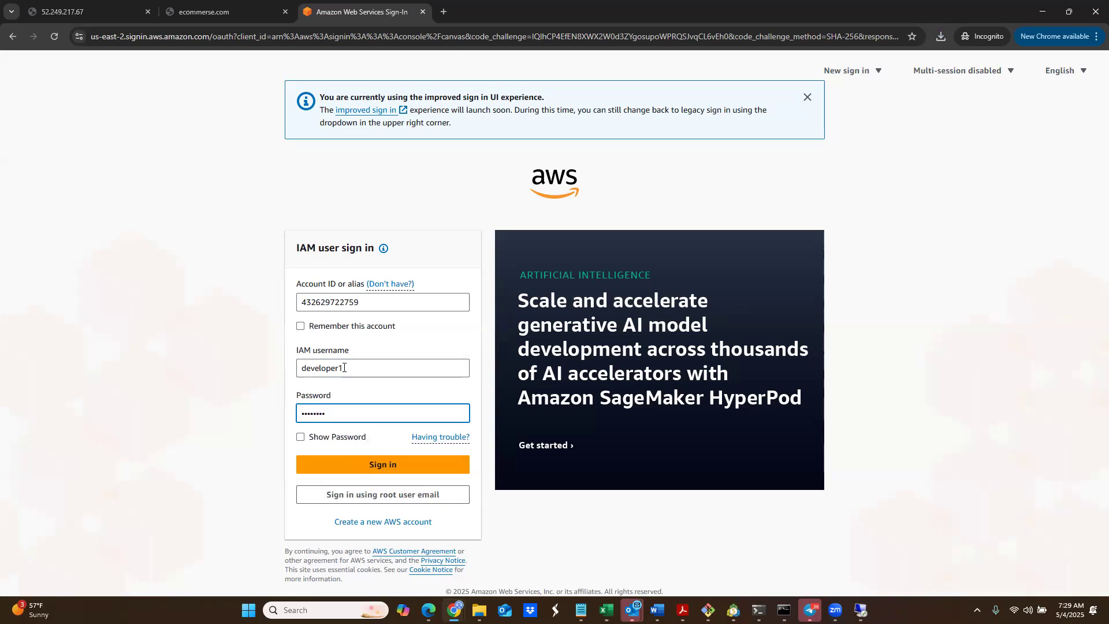
key("BackSpace")
key("BackSpace")
key("BackSpace")
key("BackSpace")
key("BackSpace")
key("BackSpace")
key("BackSpace")
key("BackSpace")
type("************")
left_click(426, 464)
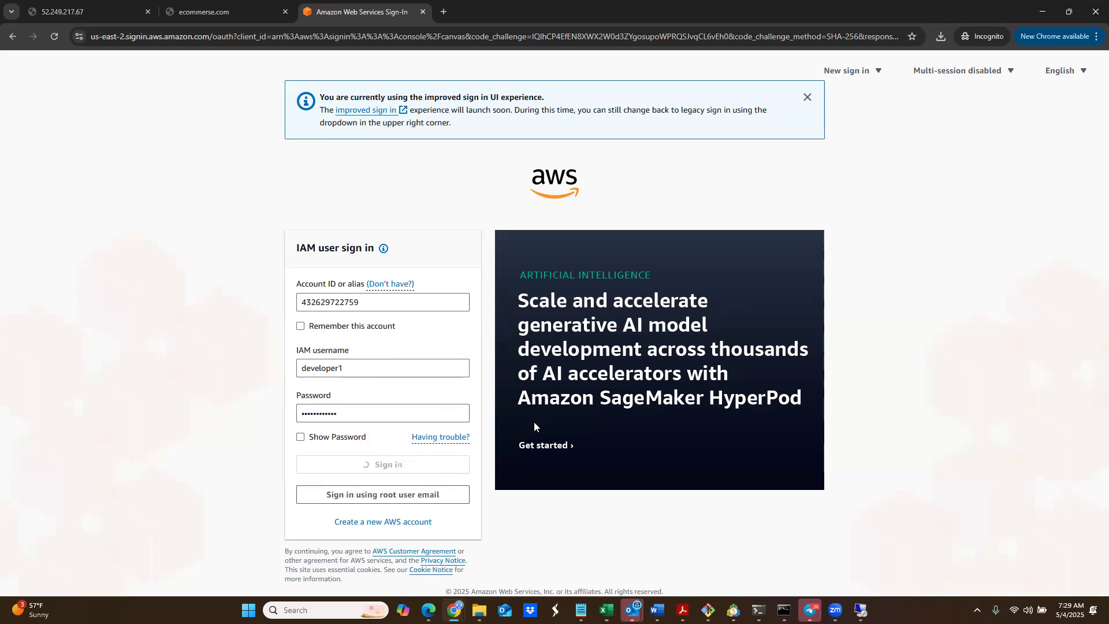
Replace developer1's old password with a new confirmed one and continue into the console
left_click(492, 376)
type("********")
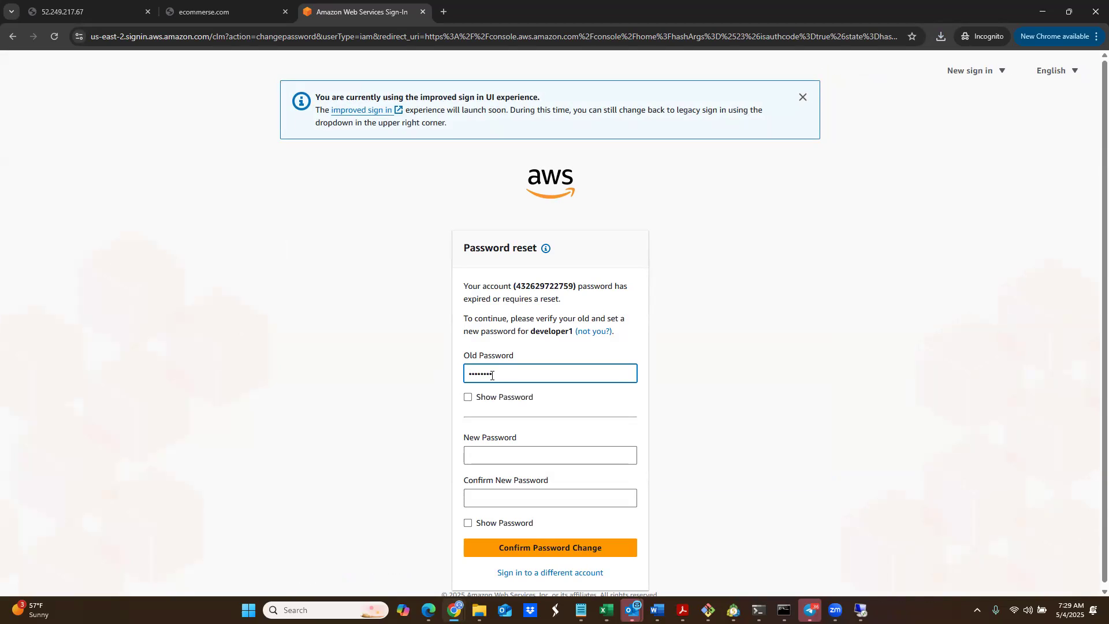
key("BackSpace")
key("BackSpace")
key("BackSpace")
key("BackSpace")
key("BackSpace")
key("BackSpace")
key("BackSpace")
type("•••••••••••")
key("Tab")
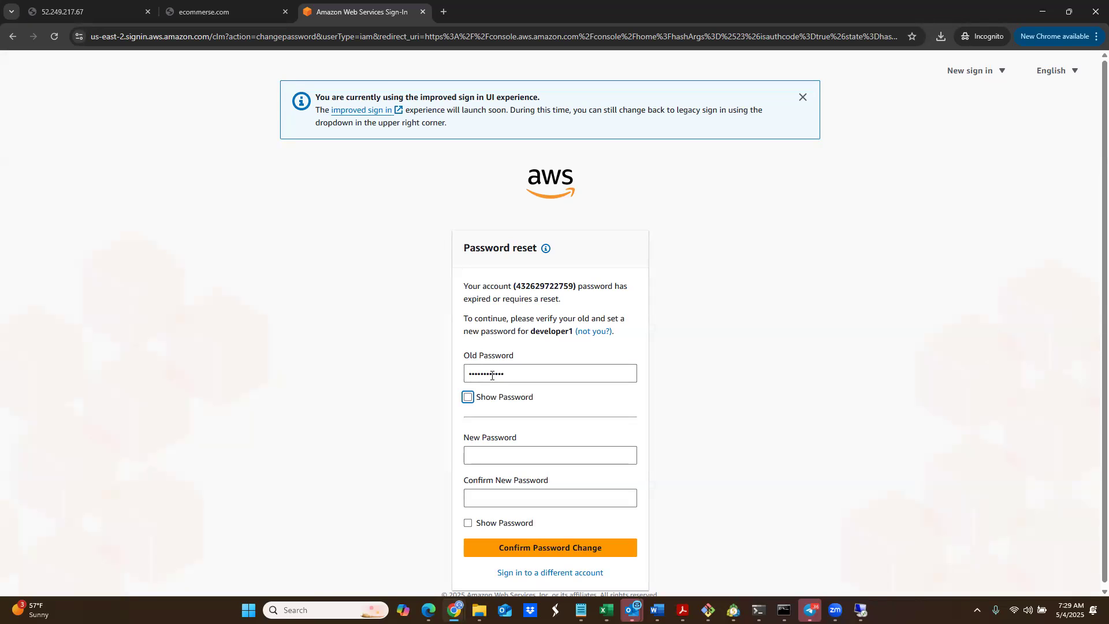
left_click(495, 459)
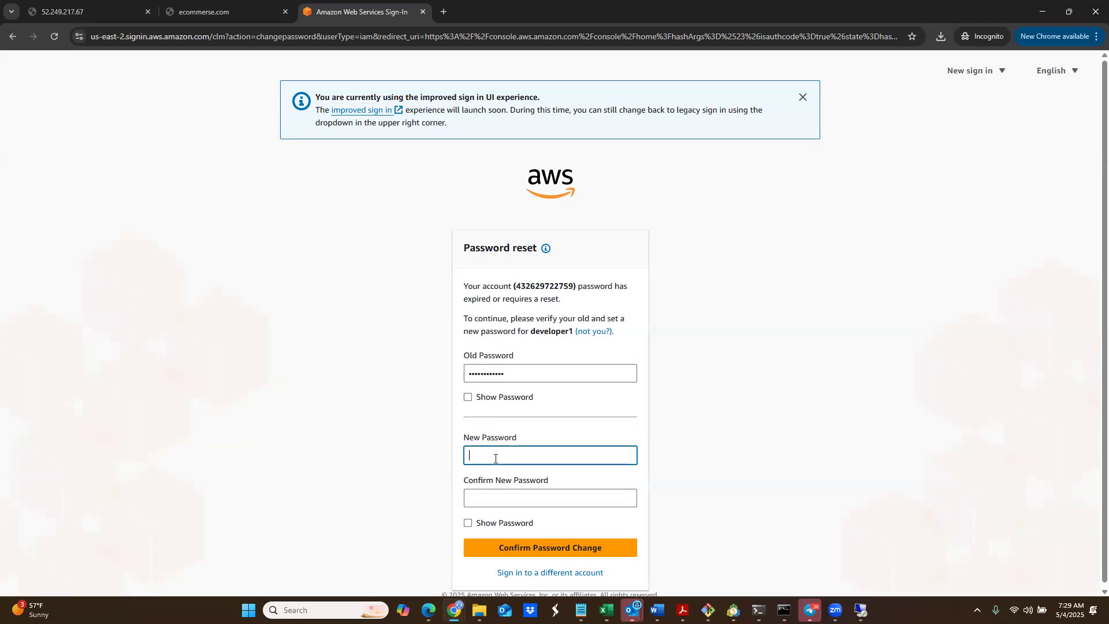
type("•••••••••••")
key("Tab")
type("•••••••••••")
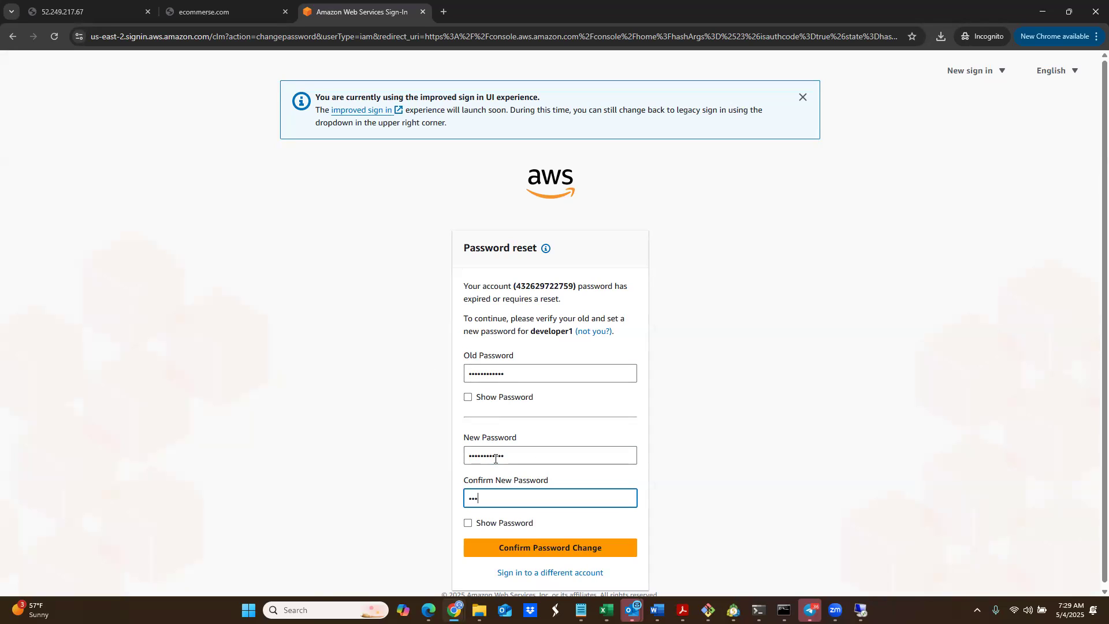
type("•")
left_click(532, 551)
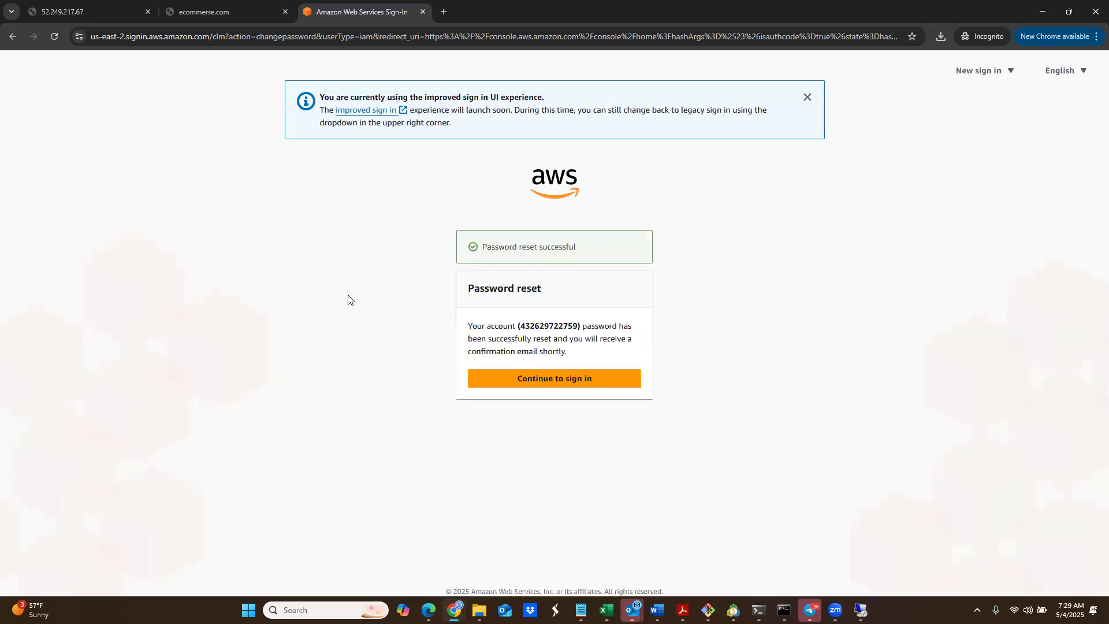
left_click(531, 382)
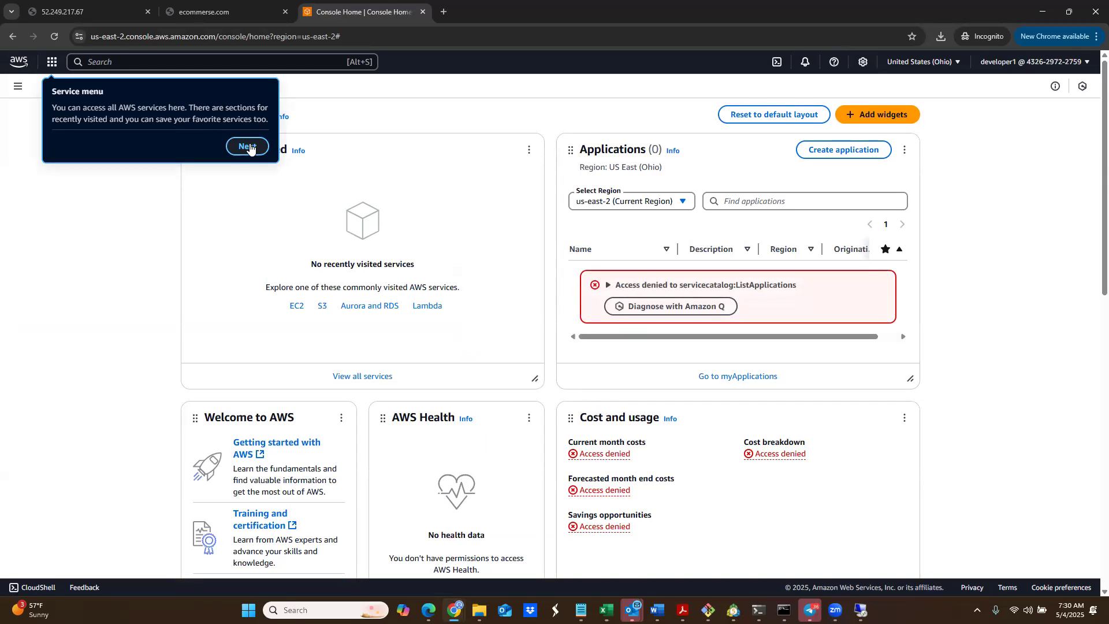
Step through and close the console welcome tour
left_click(249, 147)
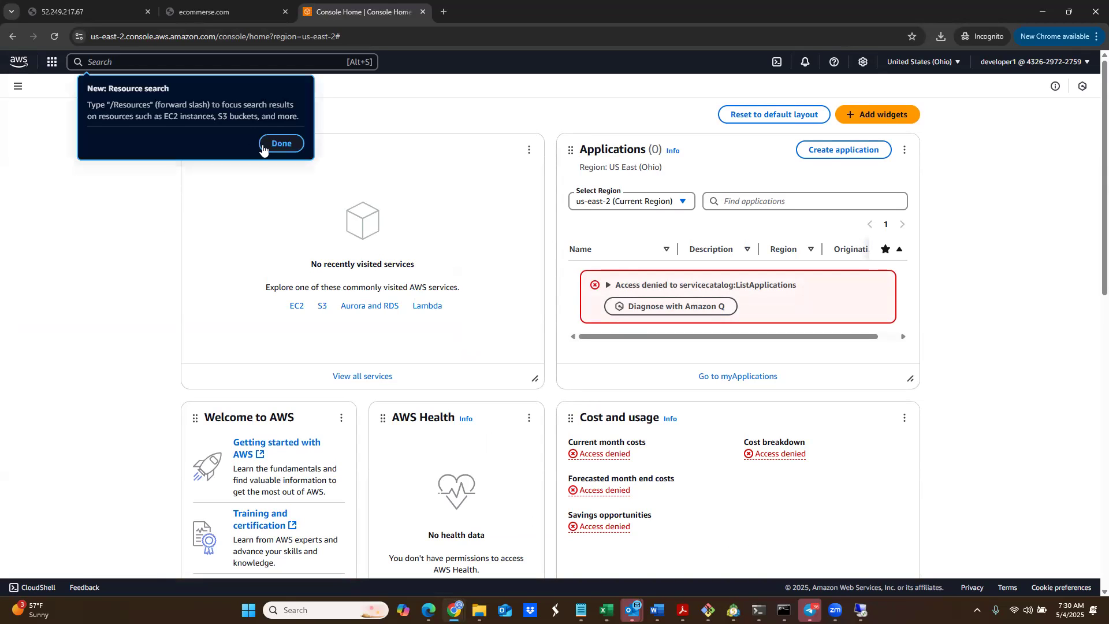
left_click(276, 146)
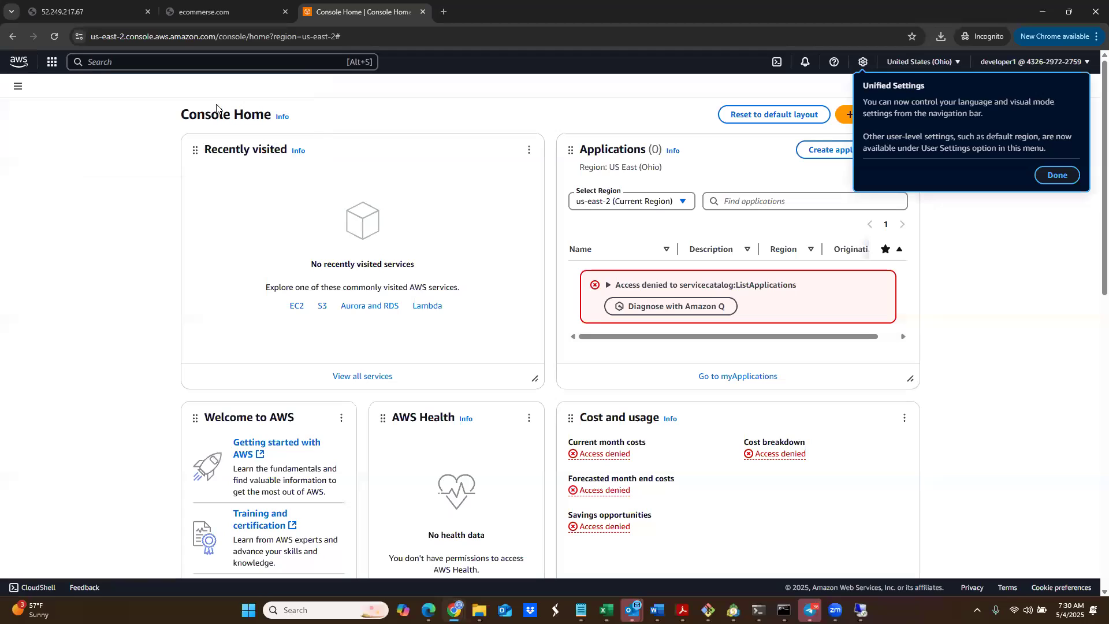
left_click(1057, 175)
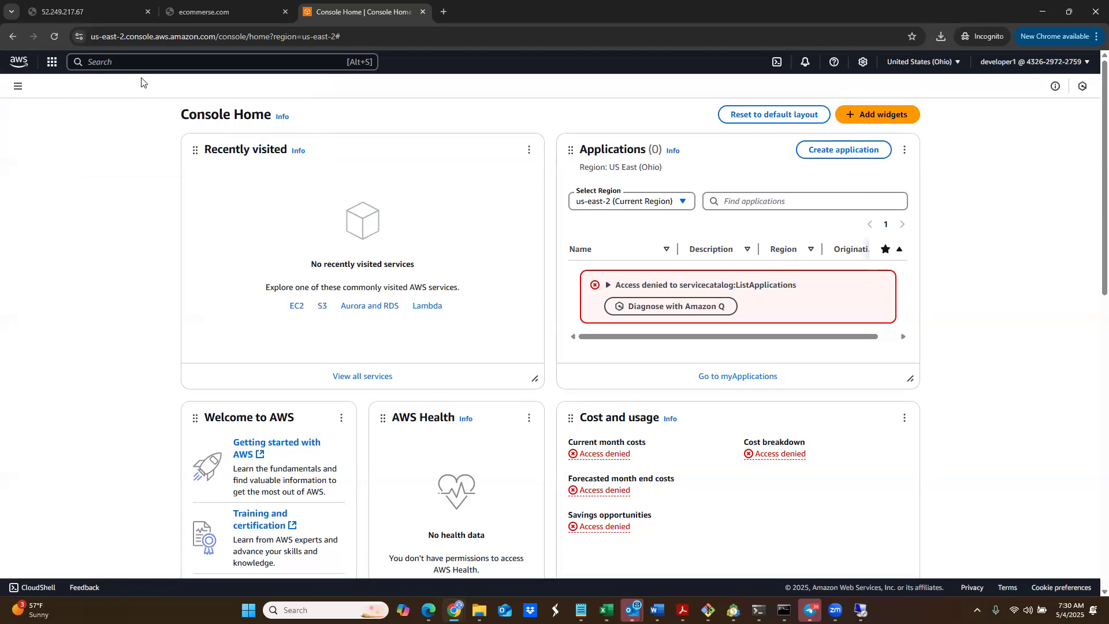
Search 'S3' and open the Buckets list, which shows Access Denied with 0 buckets
left_click(143, 63)
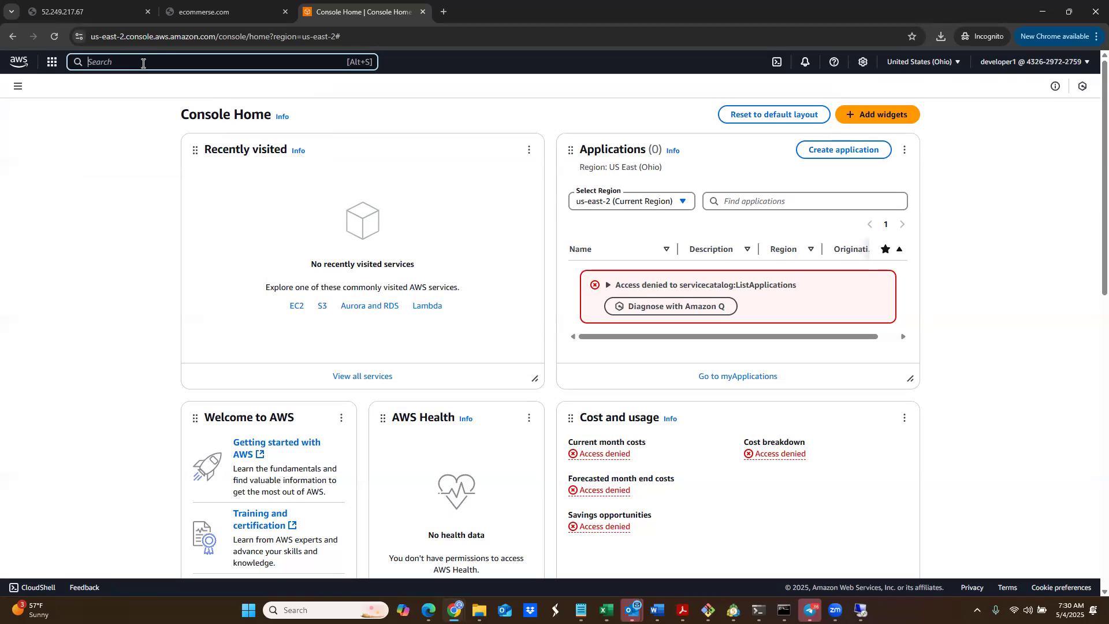
type("S3")
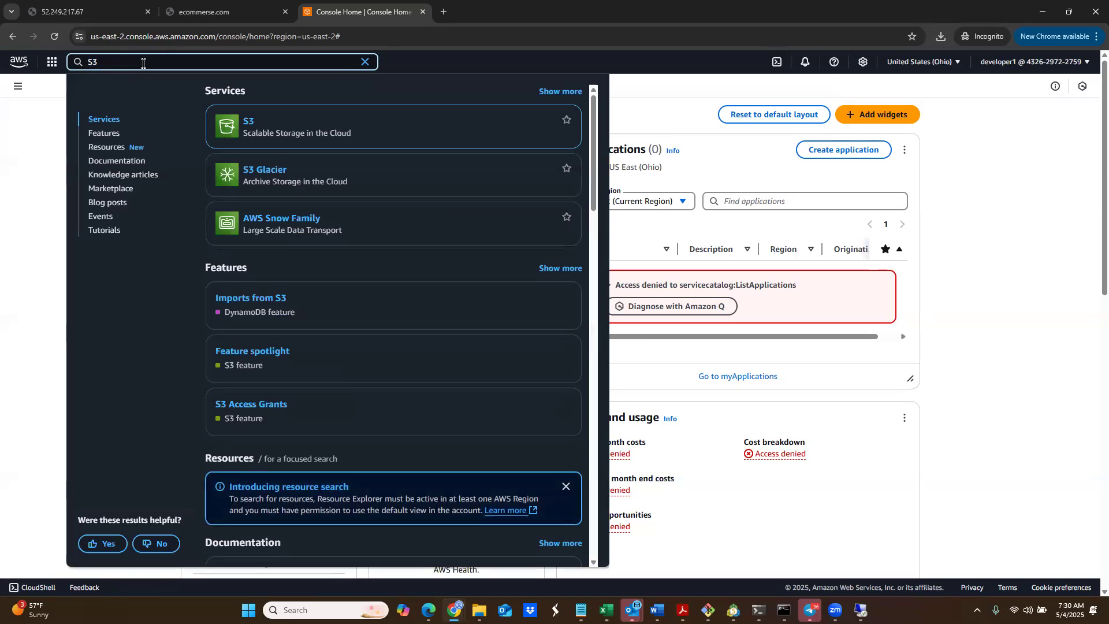
mouse_move(236, 126)
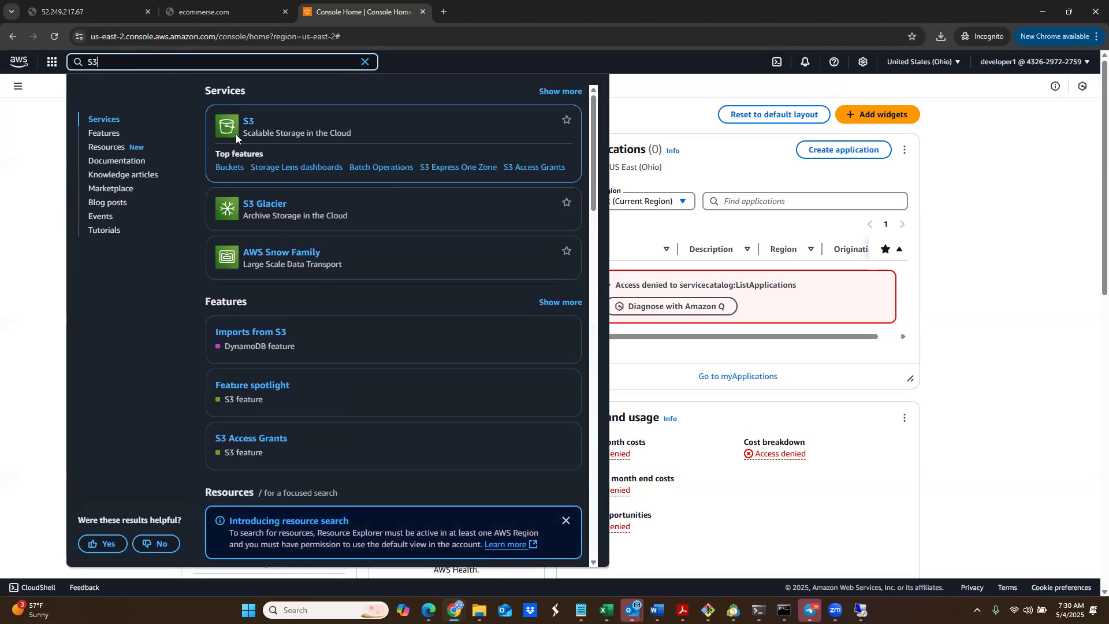
left_click(228, 168)
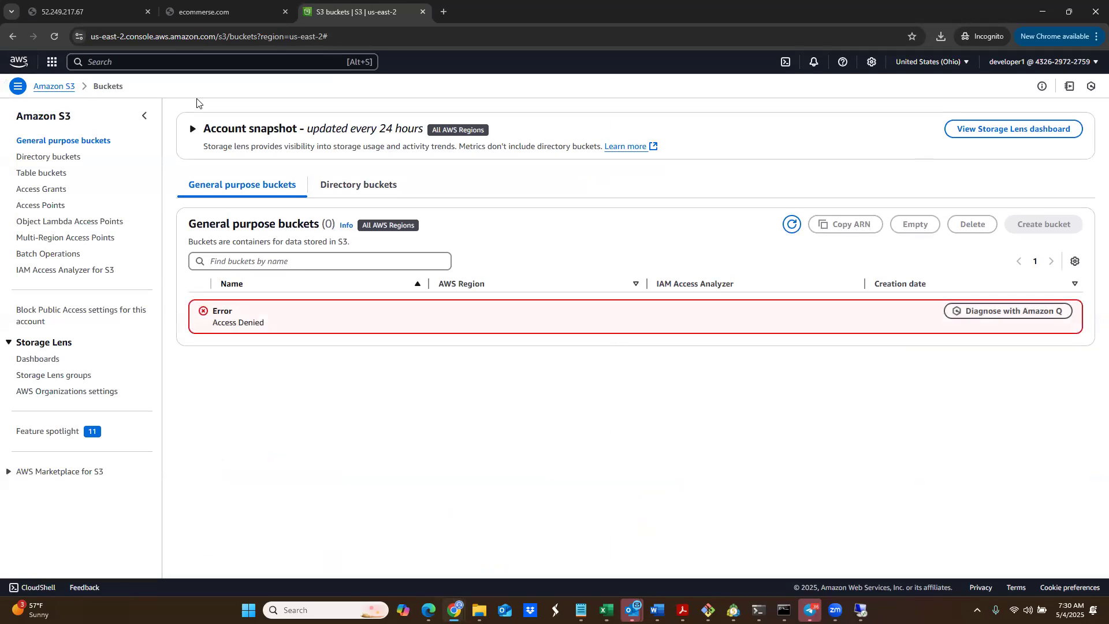
left_click(164, 66)
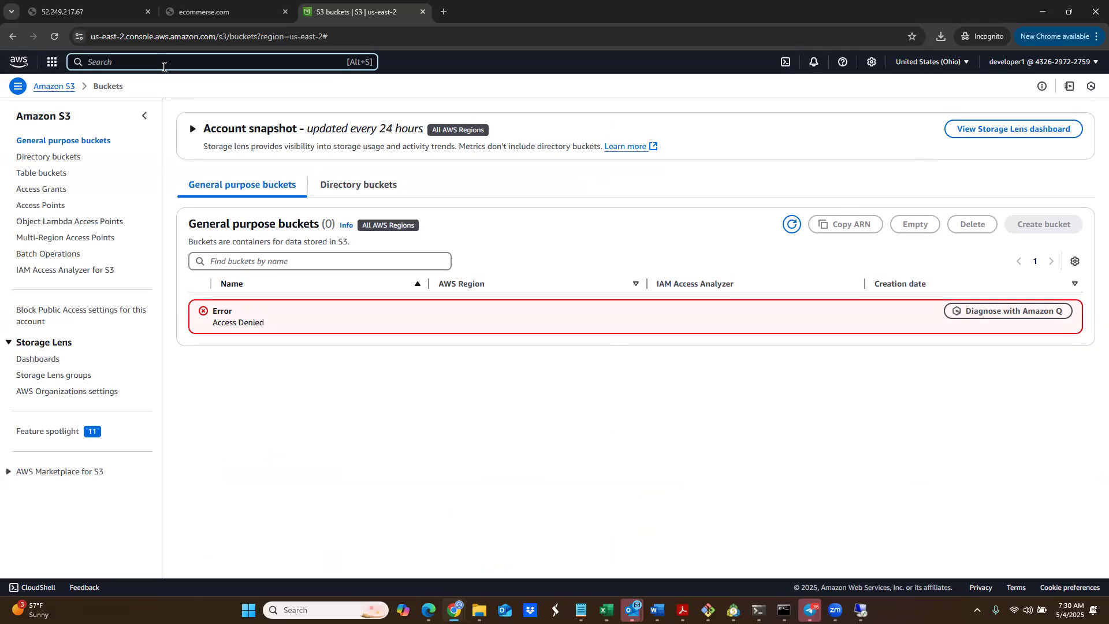
Search 'RDS', open the Aurora and RDS dashboard, and start Create database
type("RDS")
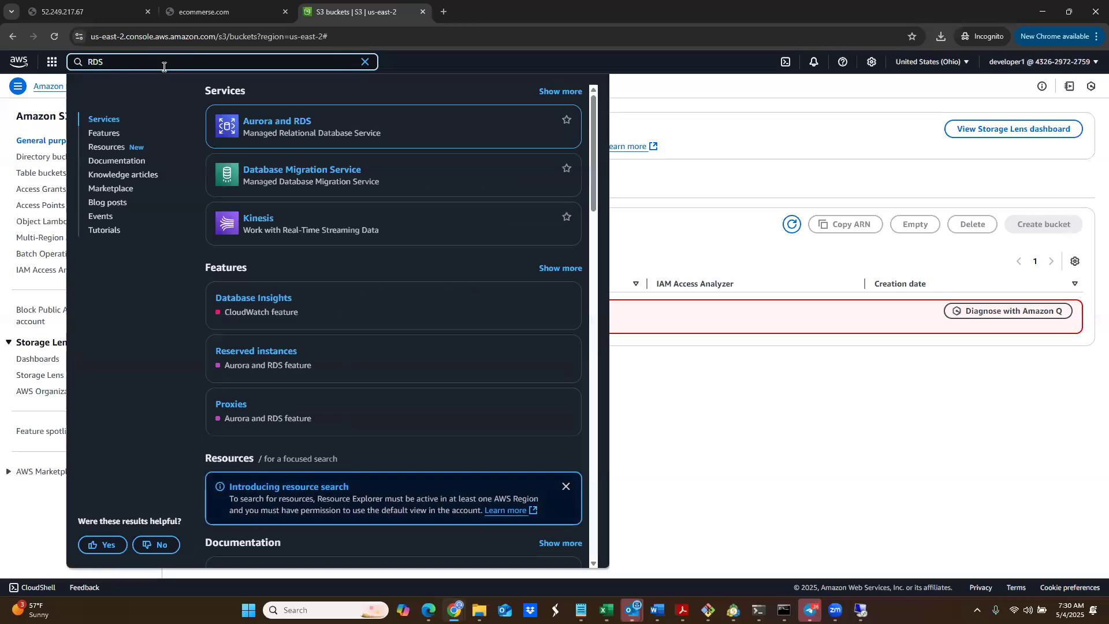
mouse_move(289, 134)
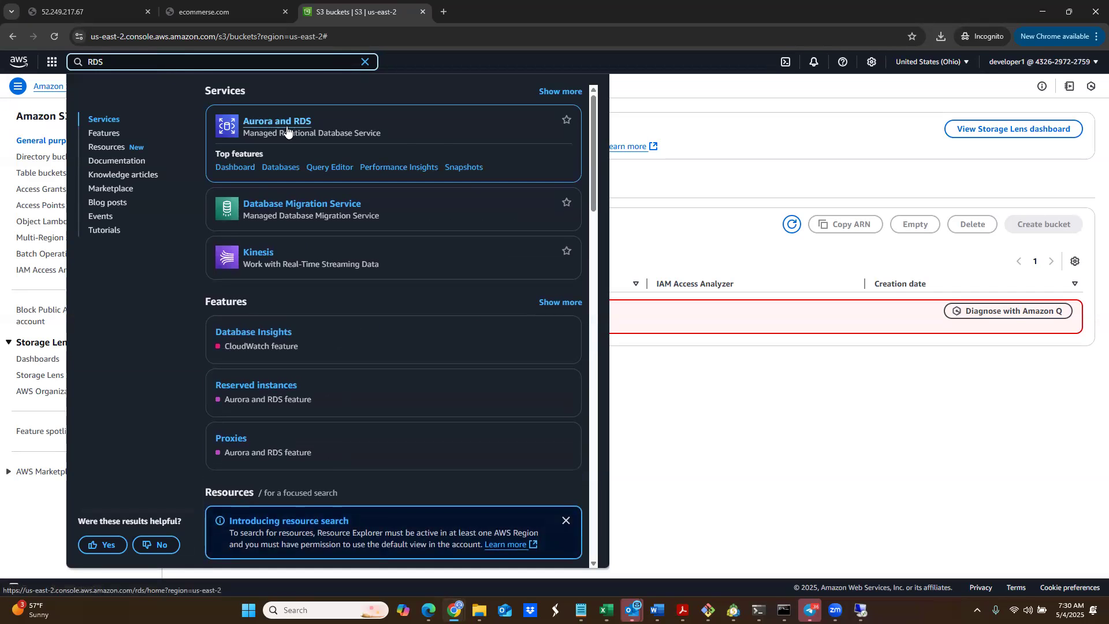
left_click(248, 168)
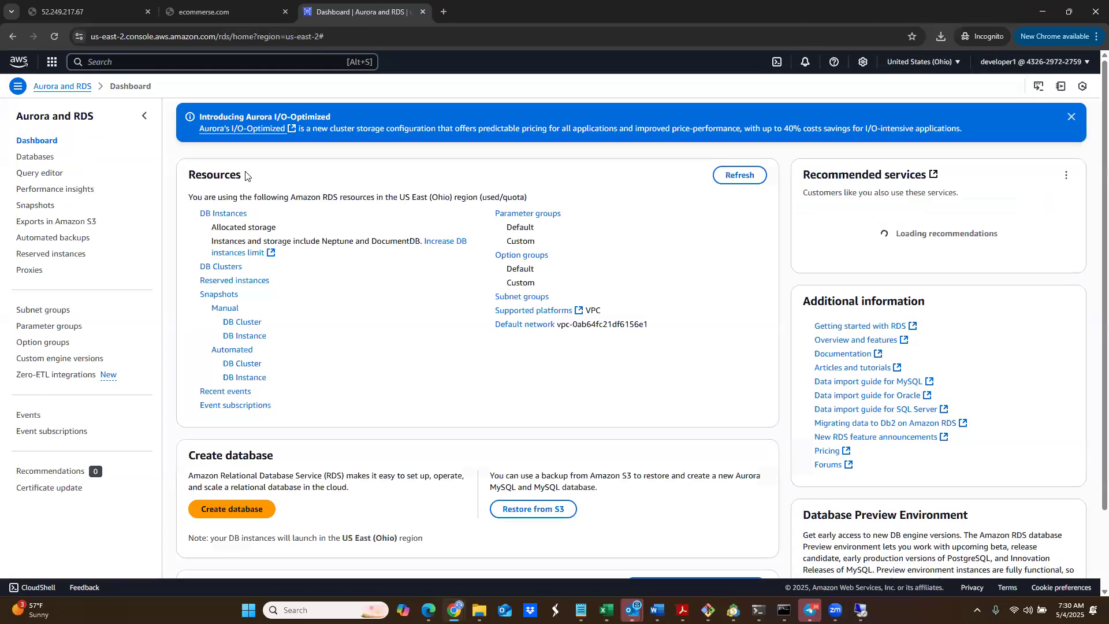
scroll(403, 207, "down", 2)
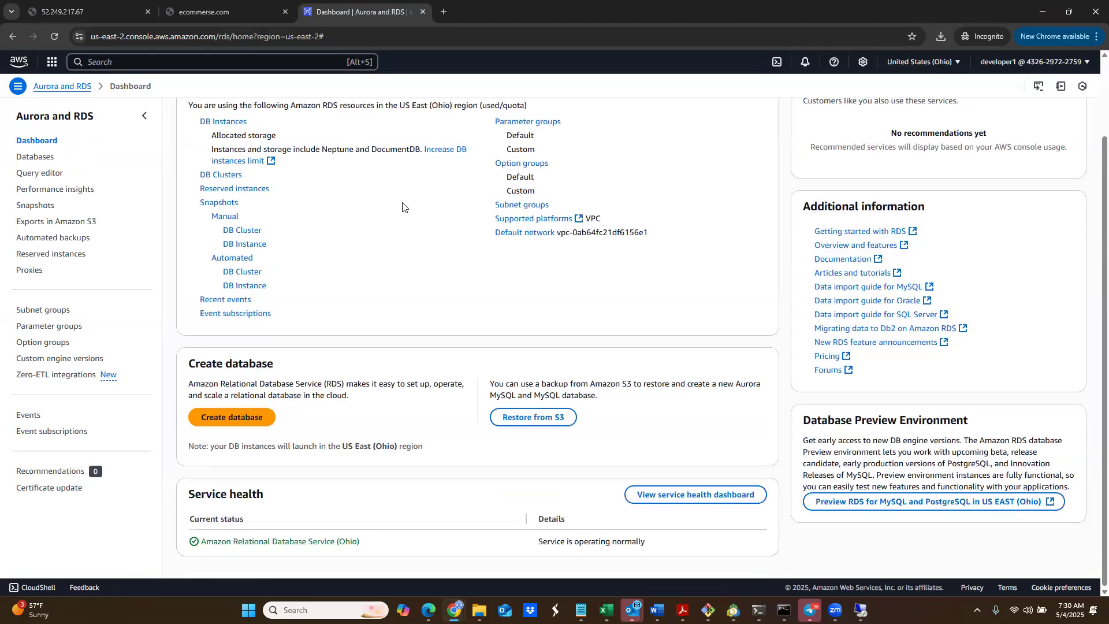
scroll(403, 206, "up", 2)
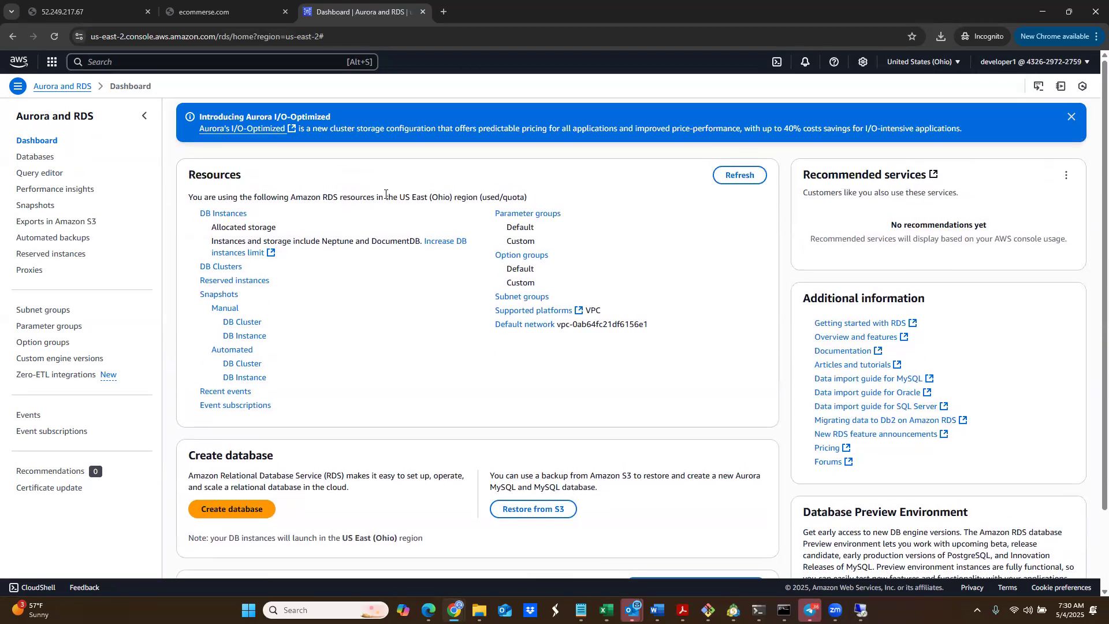
left_click(239, 508)
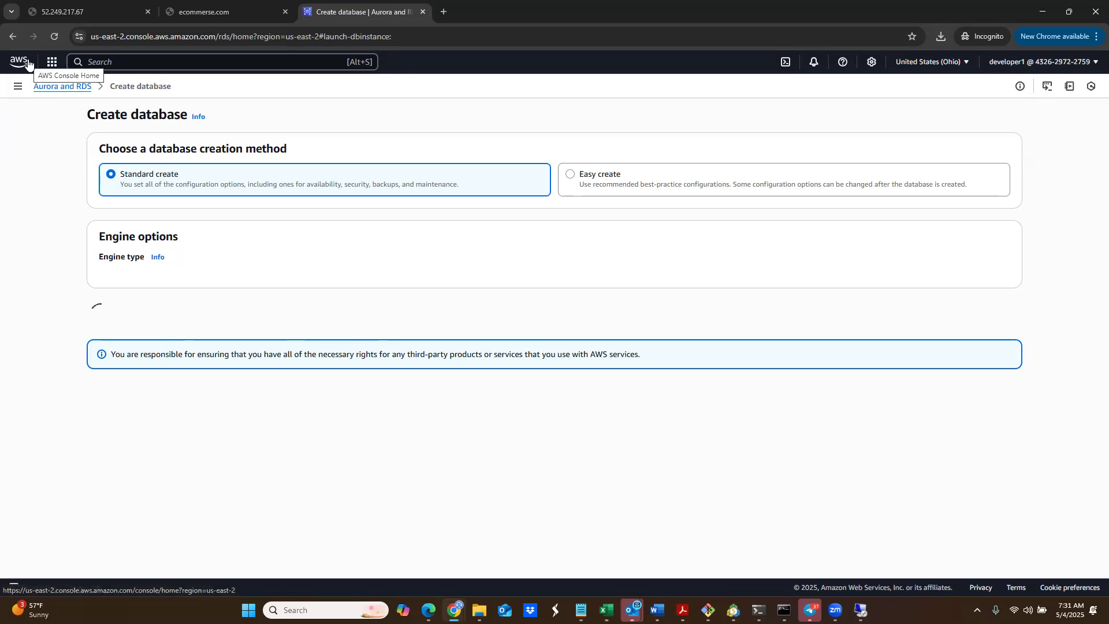
Search 'SES' and open Amazon Simple Email Service, which reports ses:GetAccount not authorized
left_click(124, 60)
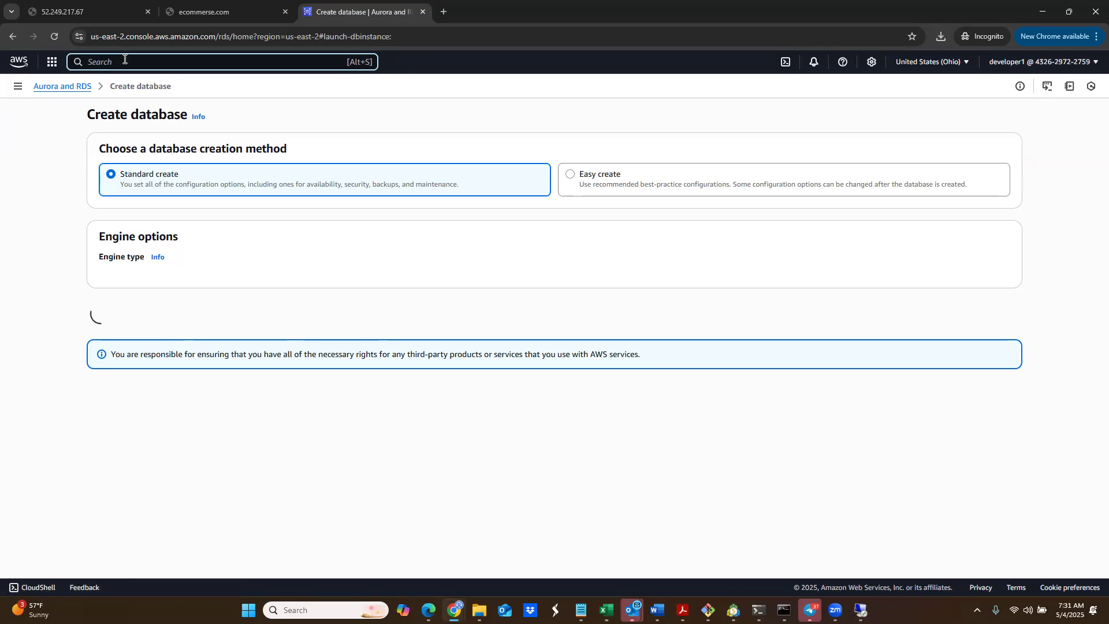
type("ECS")
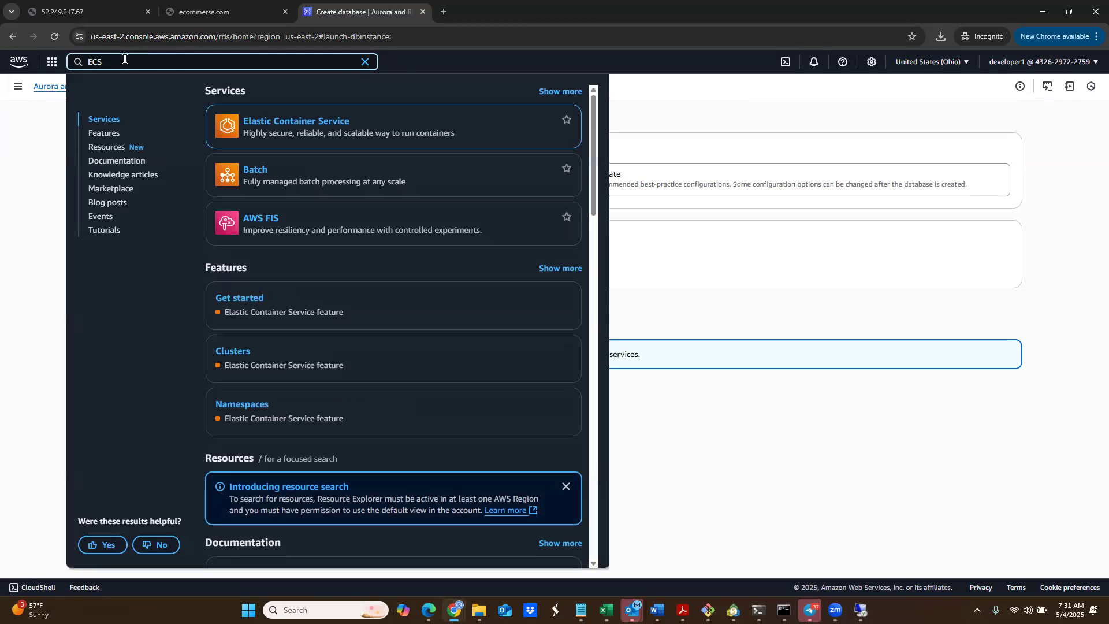
key("BackSpace")
key("BackSpace")
type("SCS")
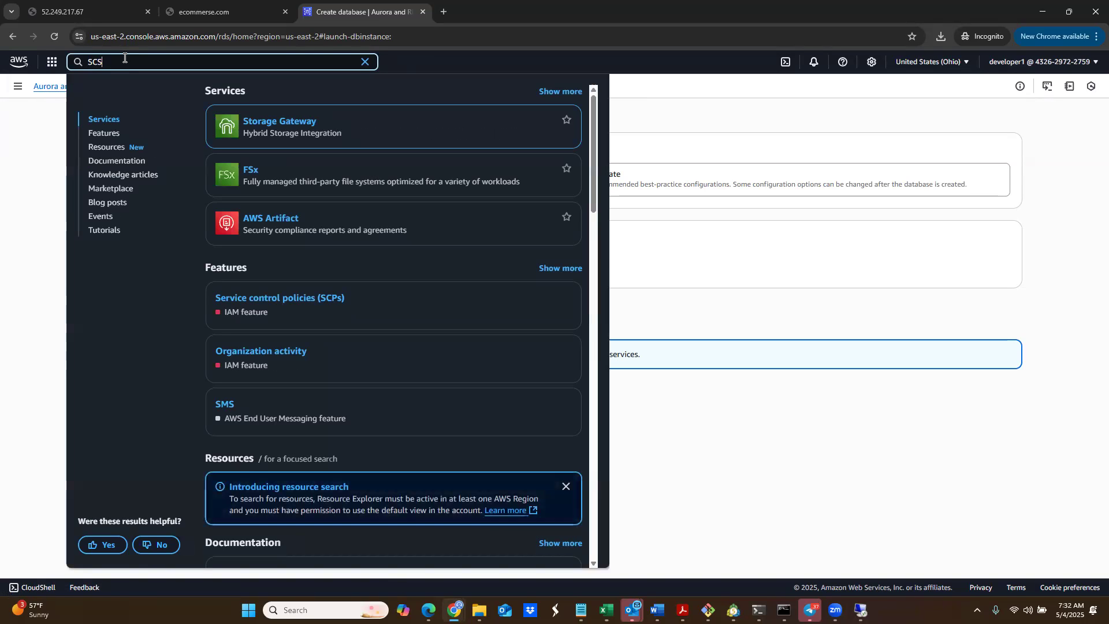
key("BackSpace")
type("ES")
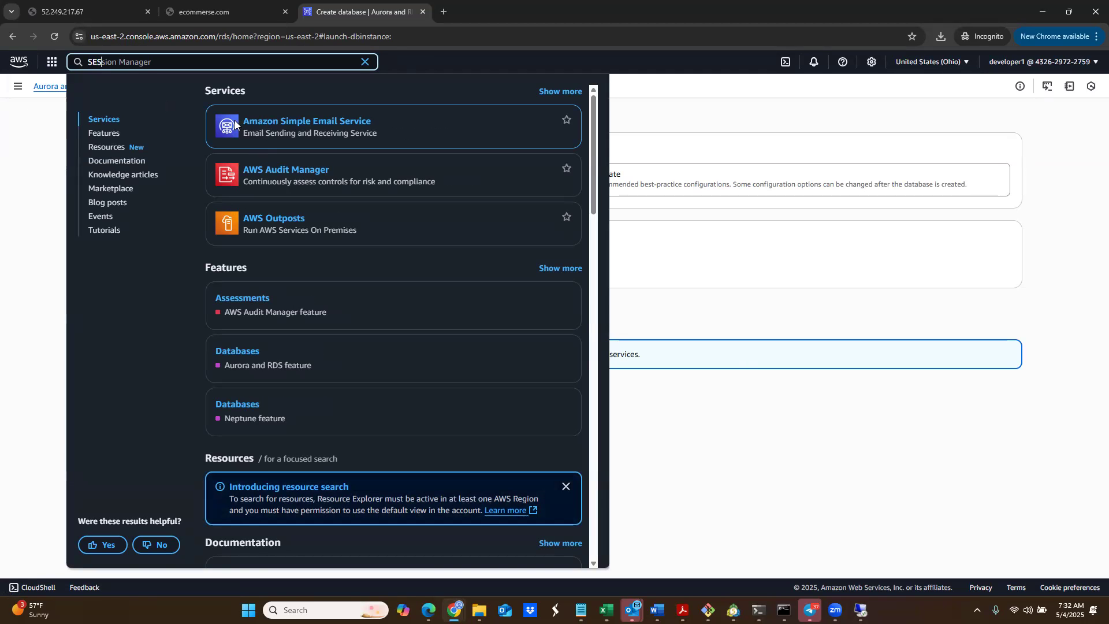
left_click(256, 125)
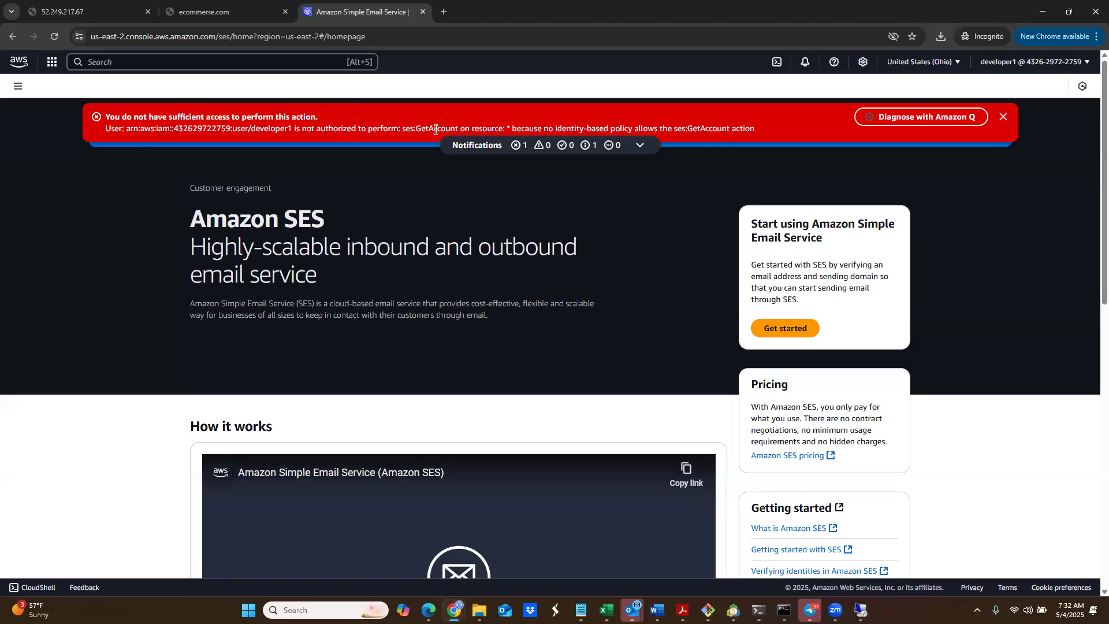
left_click(143, 63)
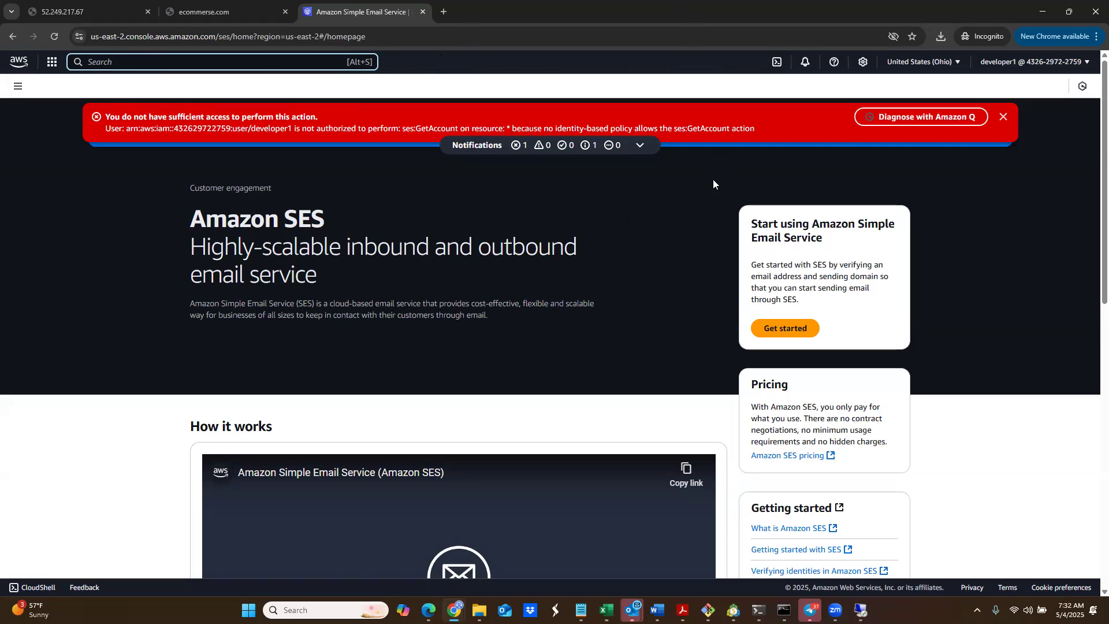
Search 'EC2', go to its Dashboard, and start Launch instance (Amazon Linux 2023, t2.micro)
left_click(200, 65)
type("EC2")
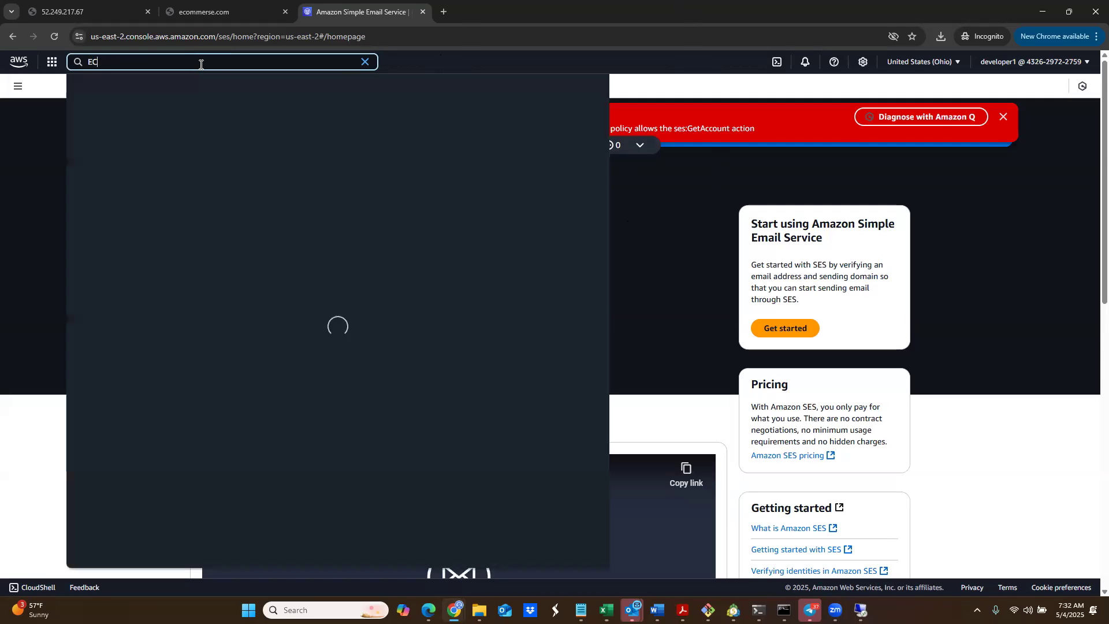
left_click(249, 122)
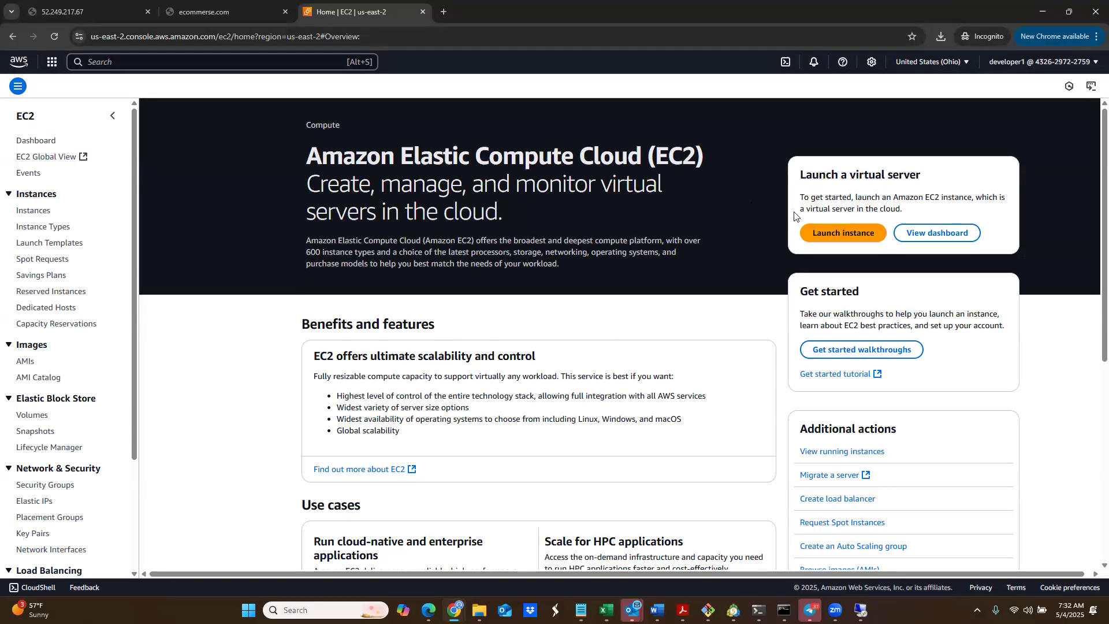
left_click(38, 142)
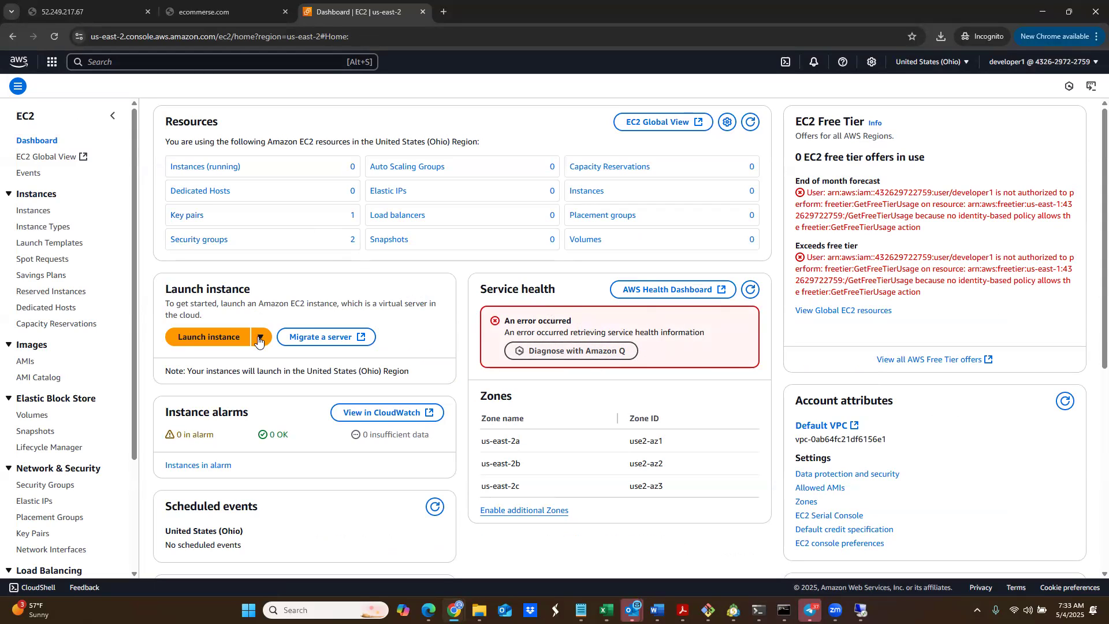
left_click(231, 335)
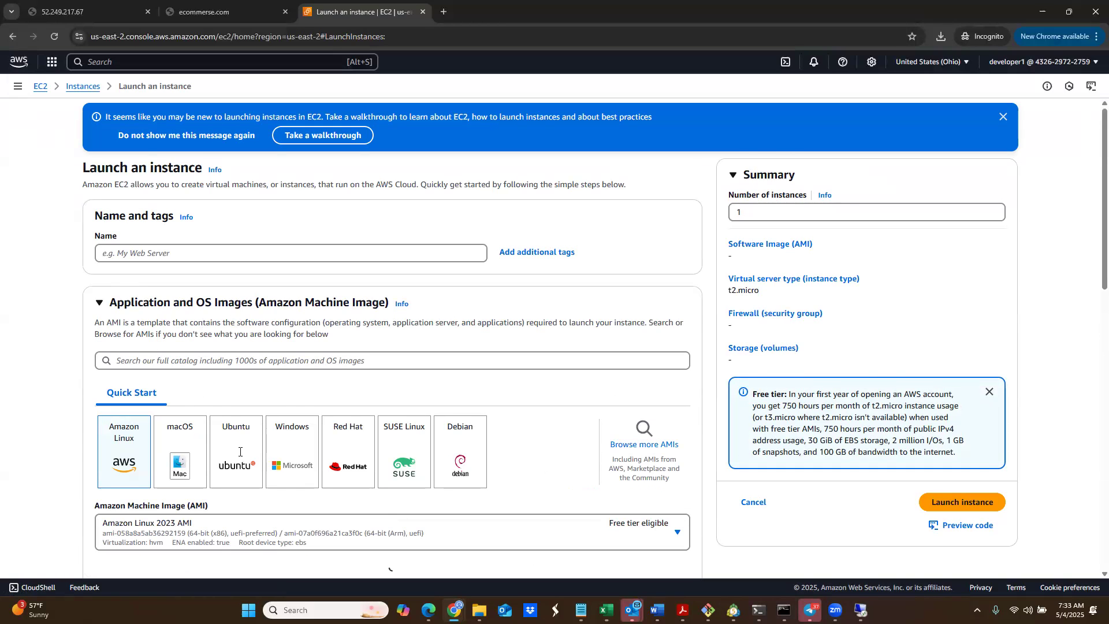
scroll(231, 413, "down", 1)
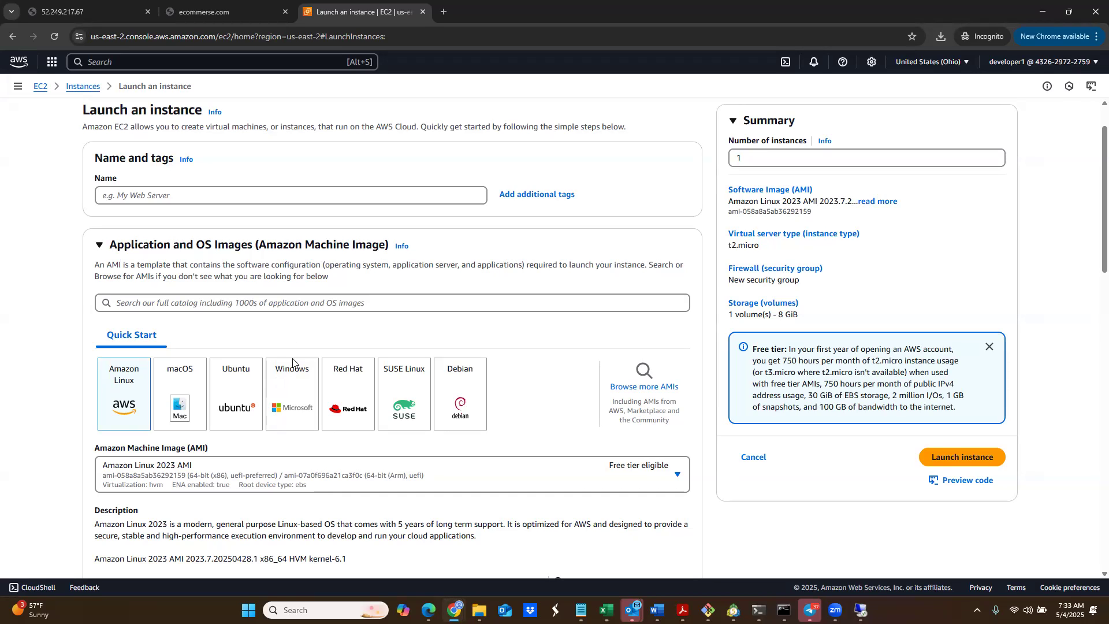
Search 'S3' and open Buckets again, still access denied for developer1
left_click(148, 67)
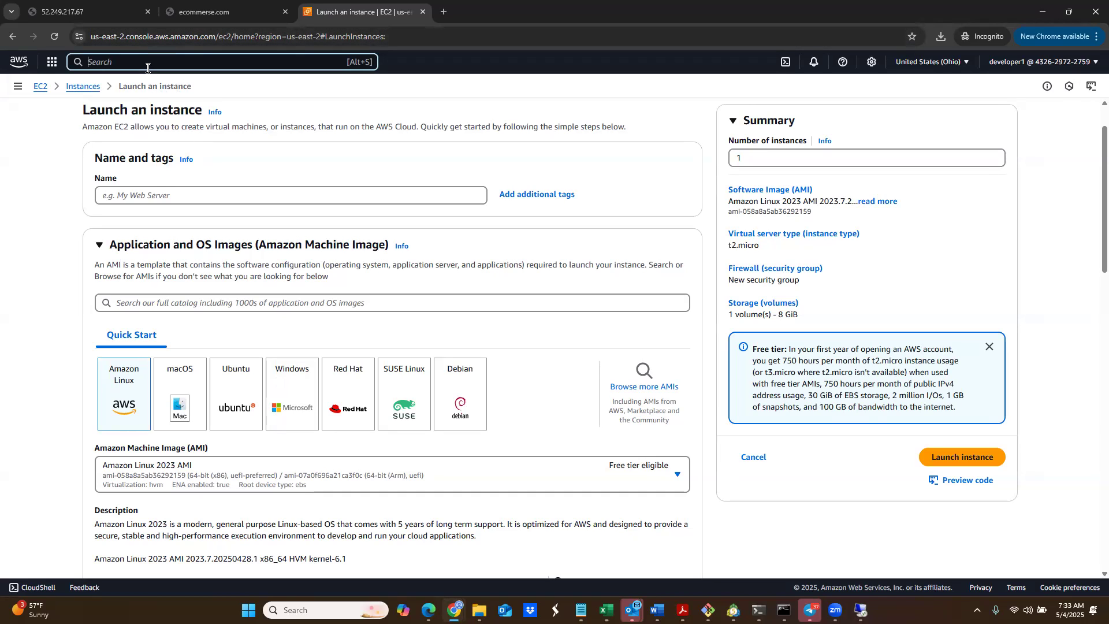
type("S3")
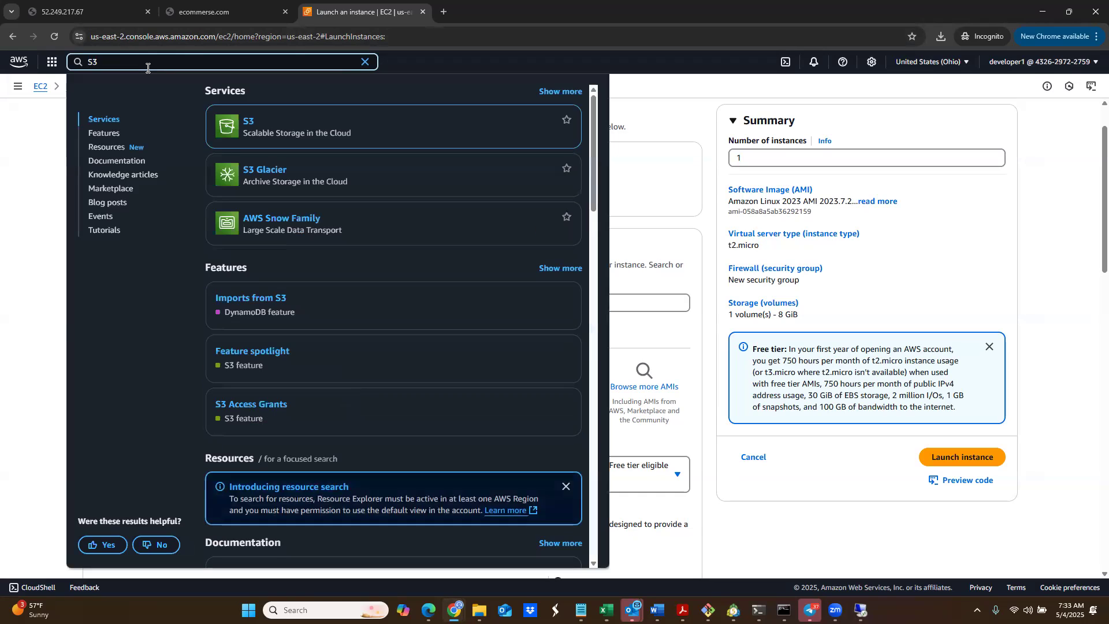
mouse_move(243, 124)
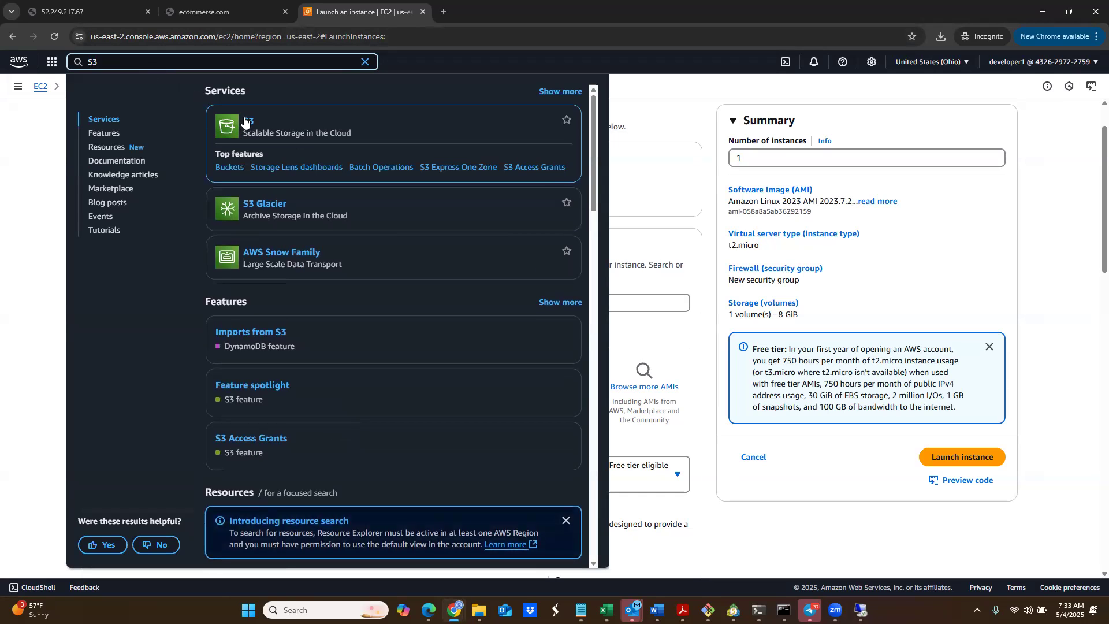
left_click(227, 167)
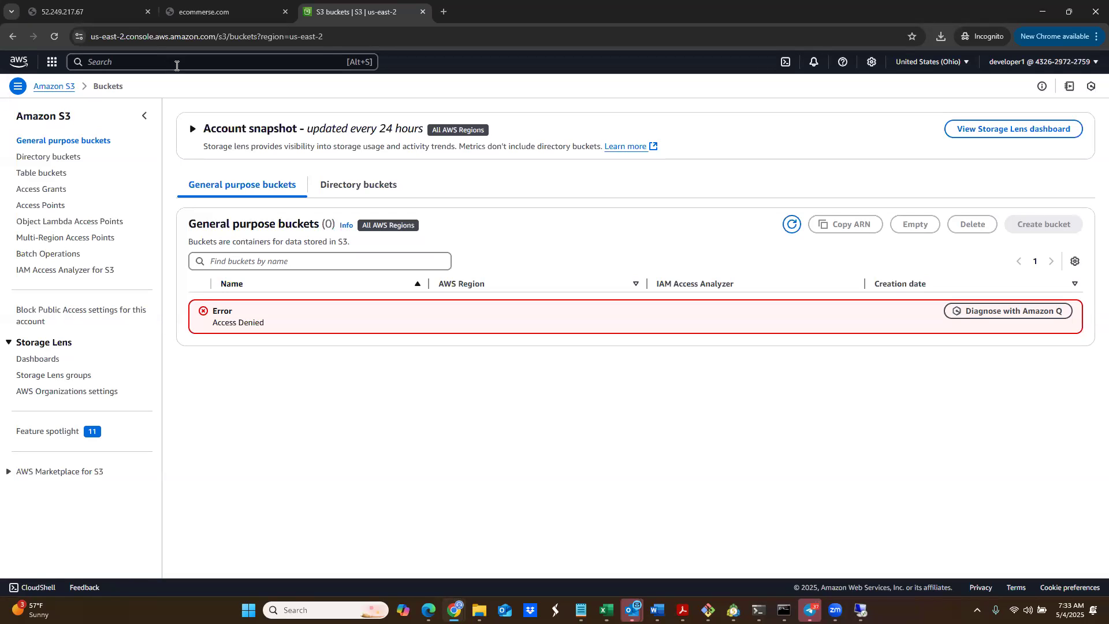
Open IAM Users (denied for iam:ListUsers), then switch to the admin's Create user success window
left_click(175, 65)
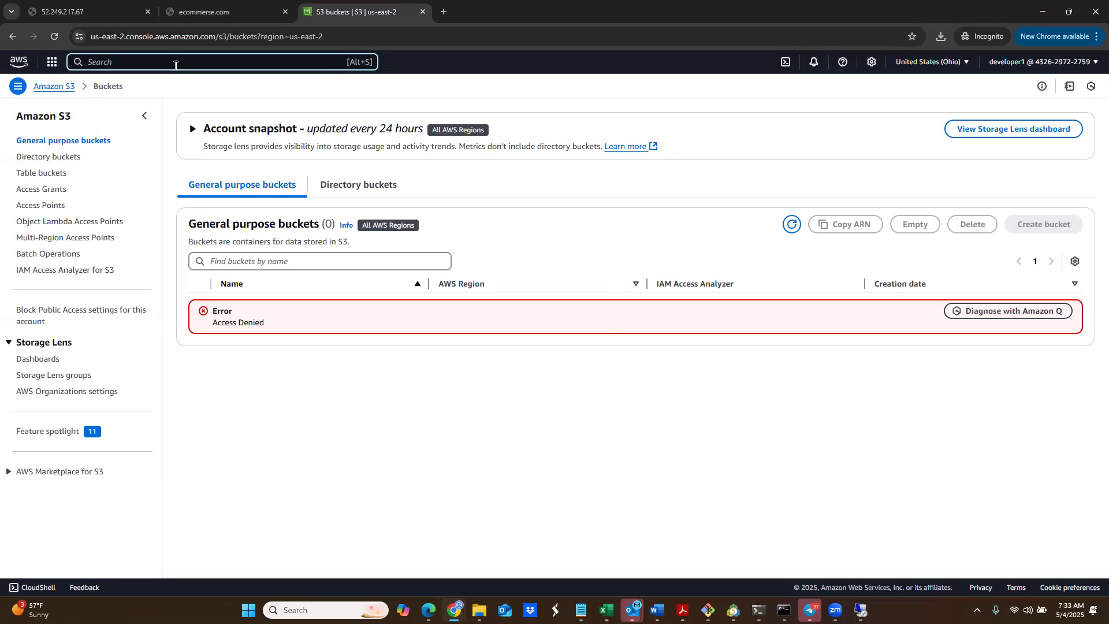
type("IAM")
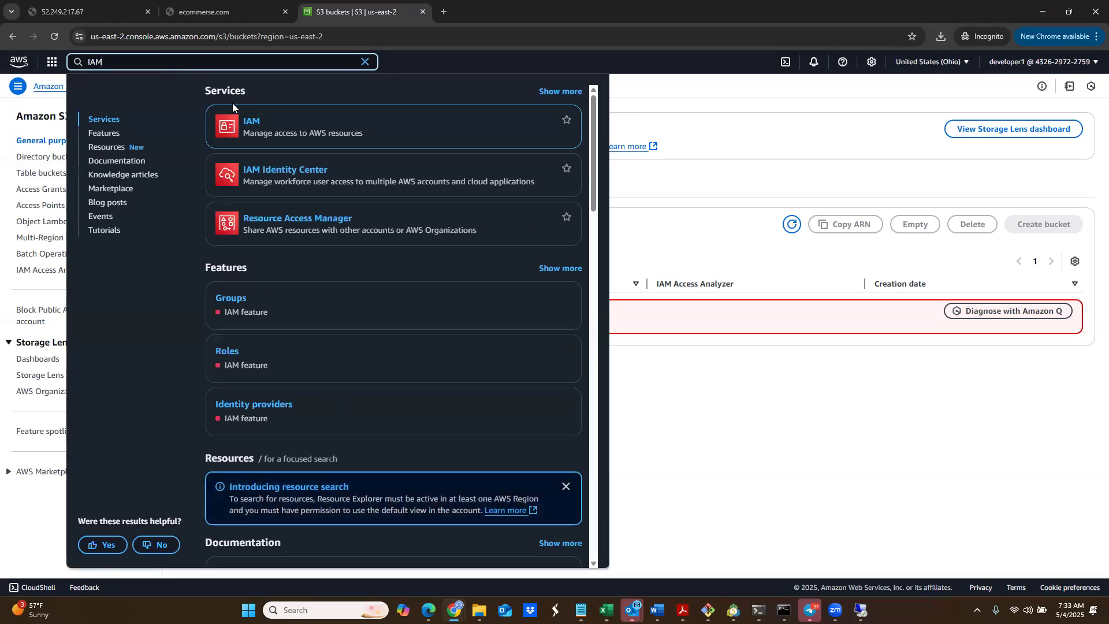
mouse_move(254, 123)
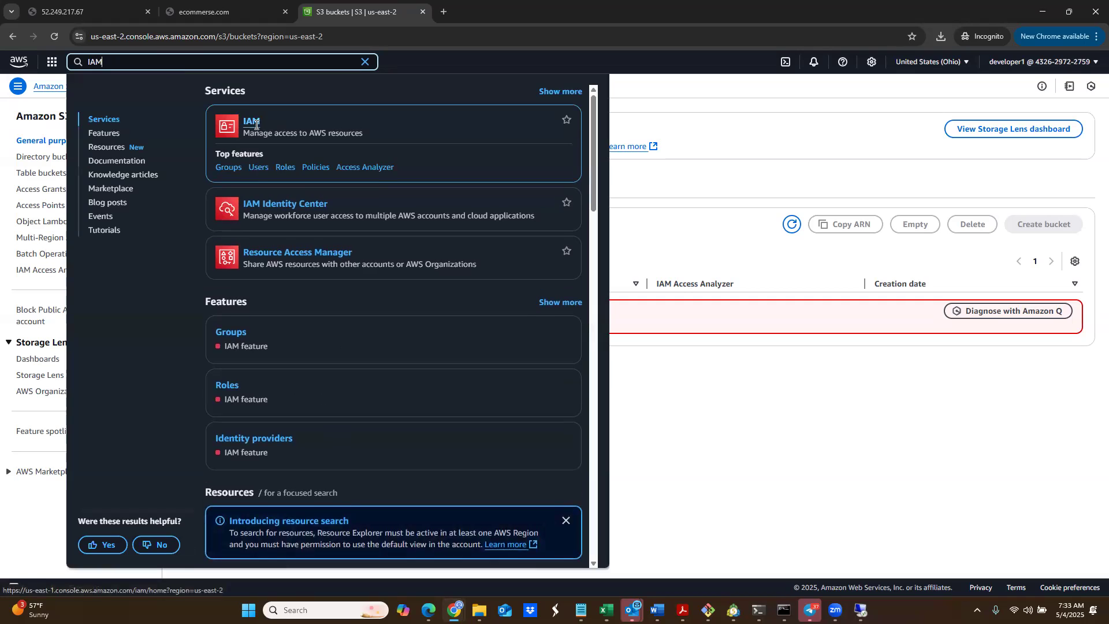
left_click(258, 168)
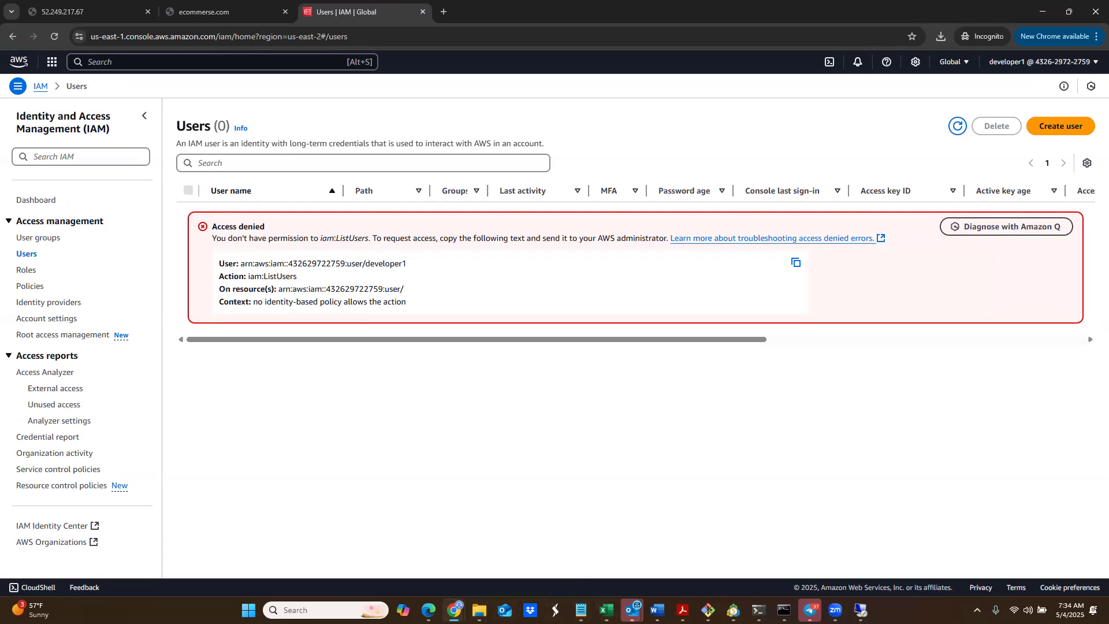
mouse_move(455, 610)
left_click(393, 474)
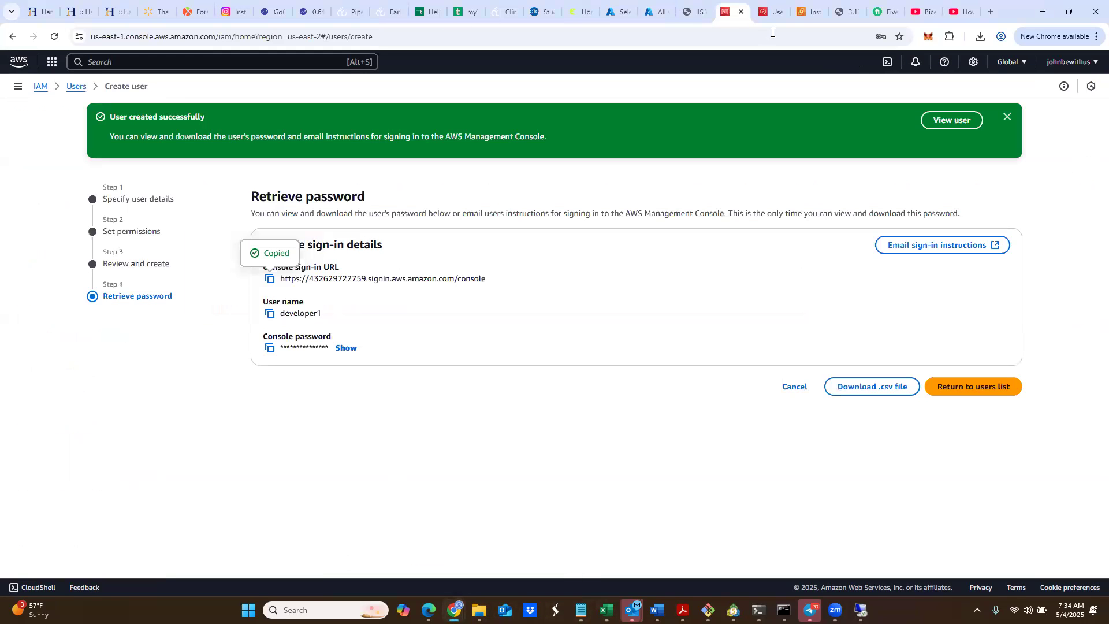
Open developer1's user details and start adding permissions by attaching policies directly
left_click(74, 87)
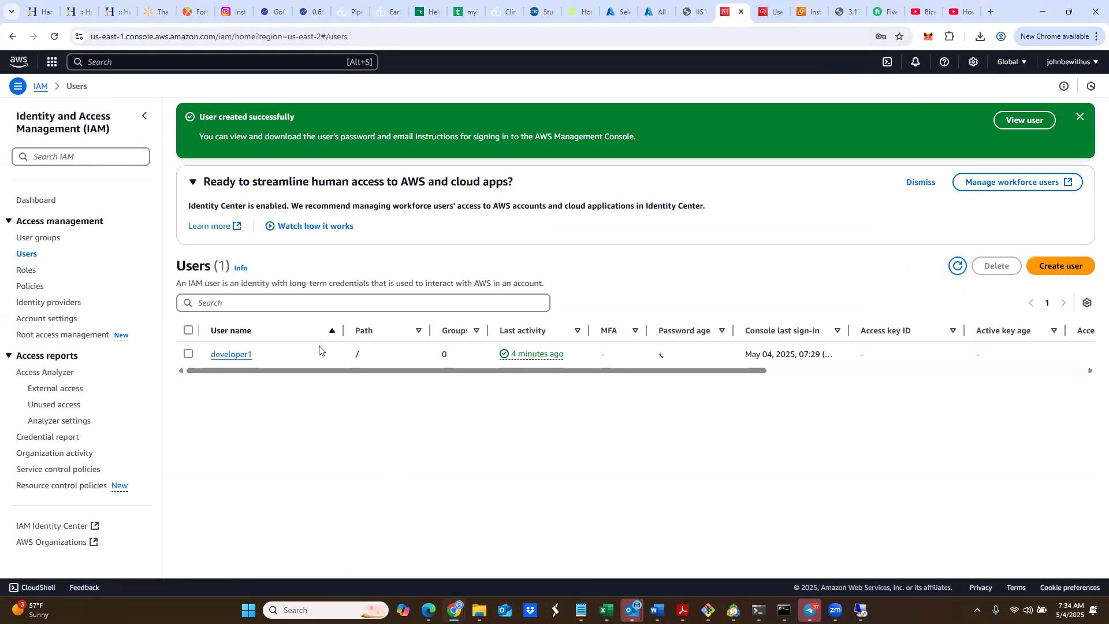
left_click(230, 355)
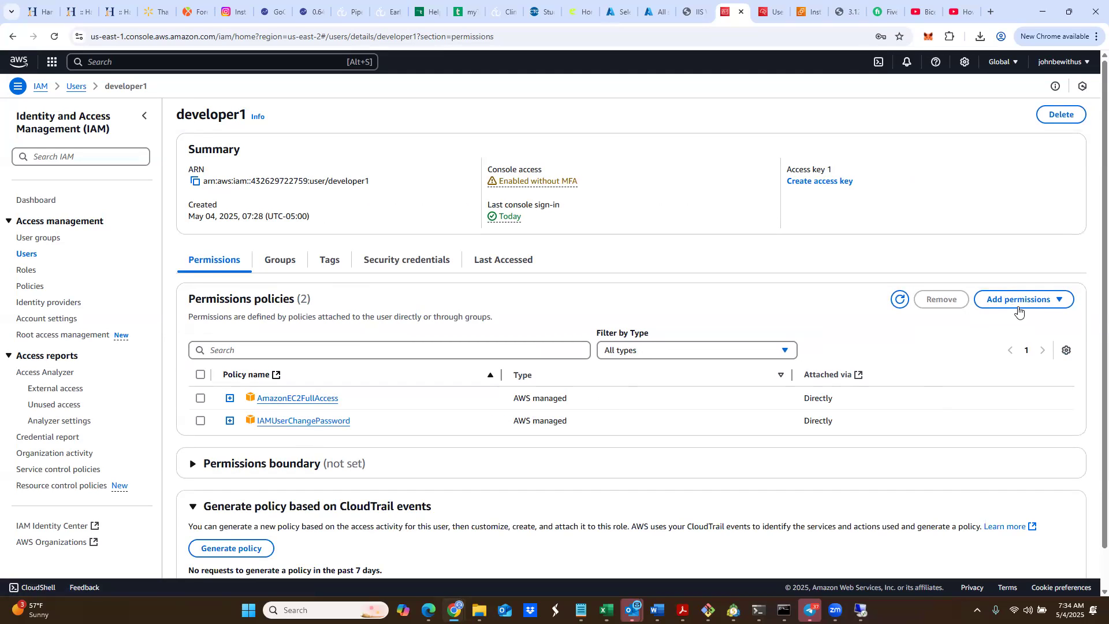
left_click(1059, 301)
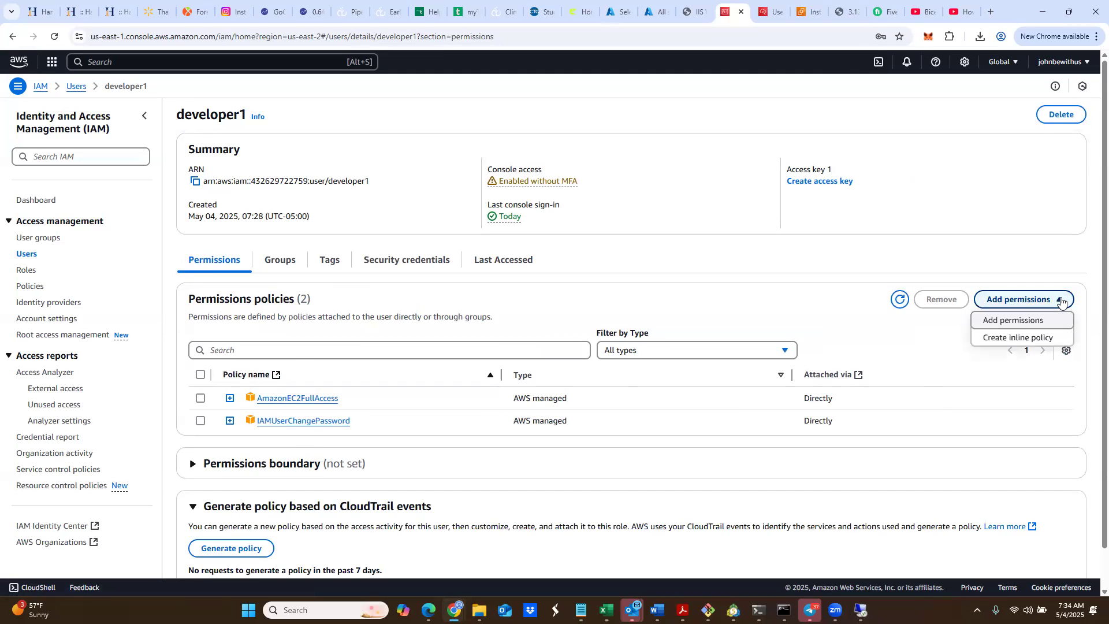
left_click(1029, 328)
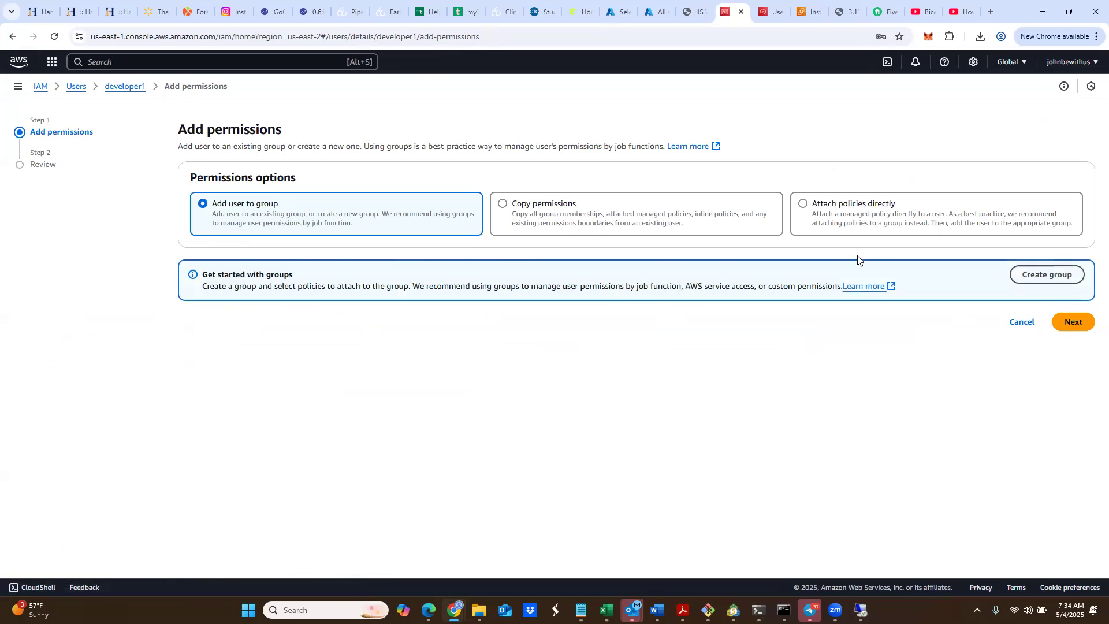
left_click(803, 205)
Search policies for S3, select AmazonS3FullAccess, and attach it to developer1
left_click(281, 326)
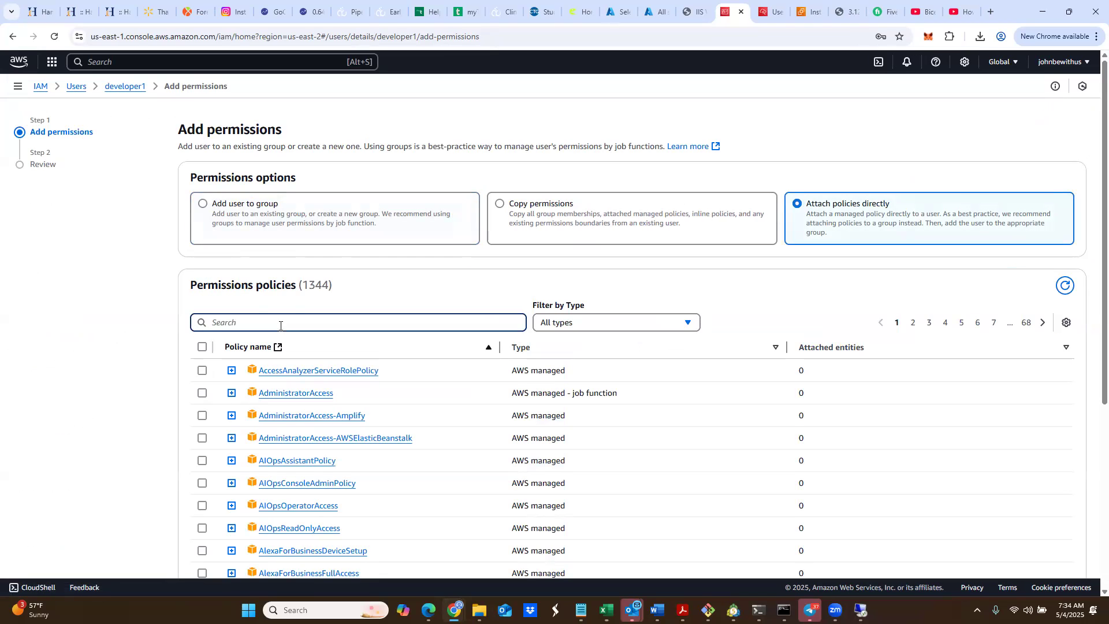
type("S3")
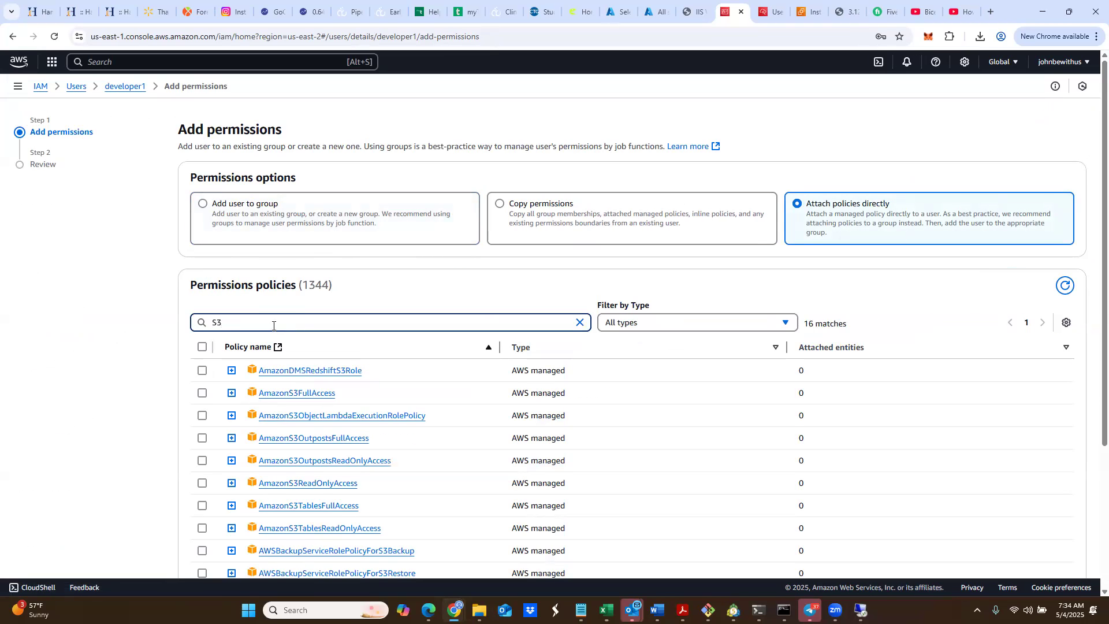
left_click(202, 393)
left_click(245, 320)
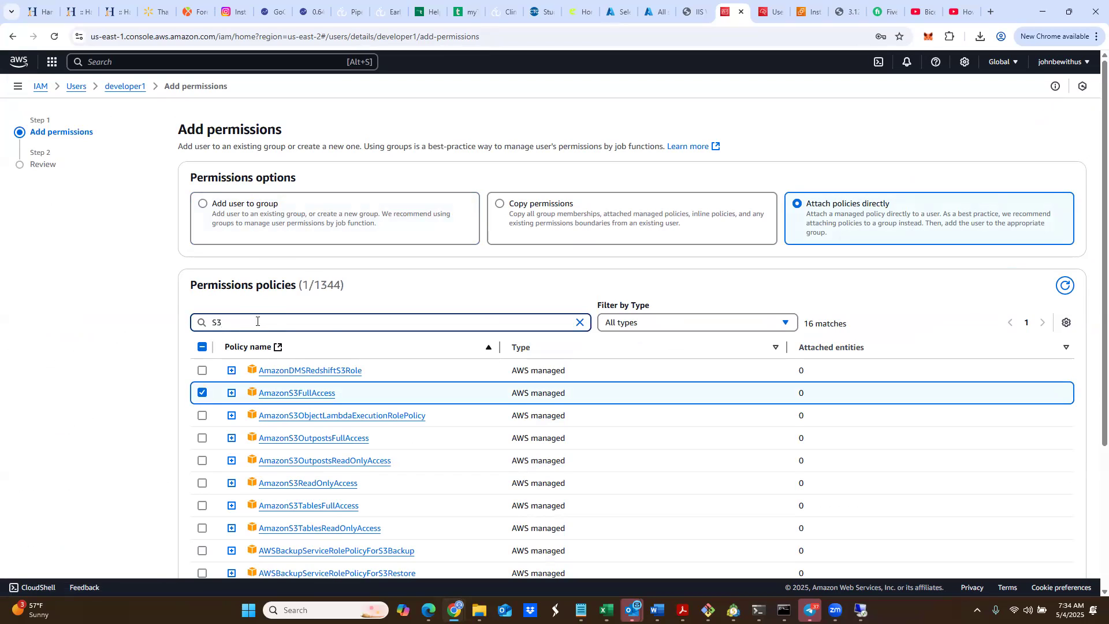
scroll(616, 414, "down", 4)
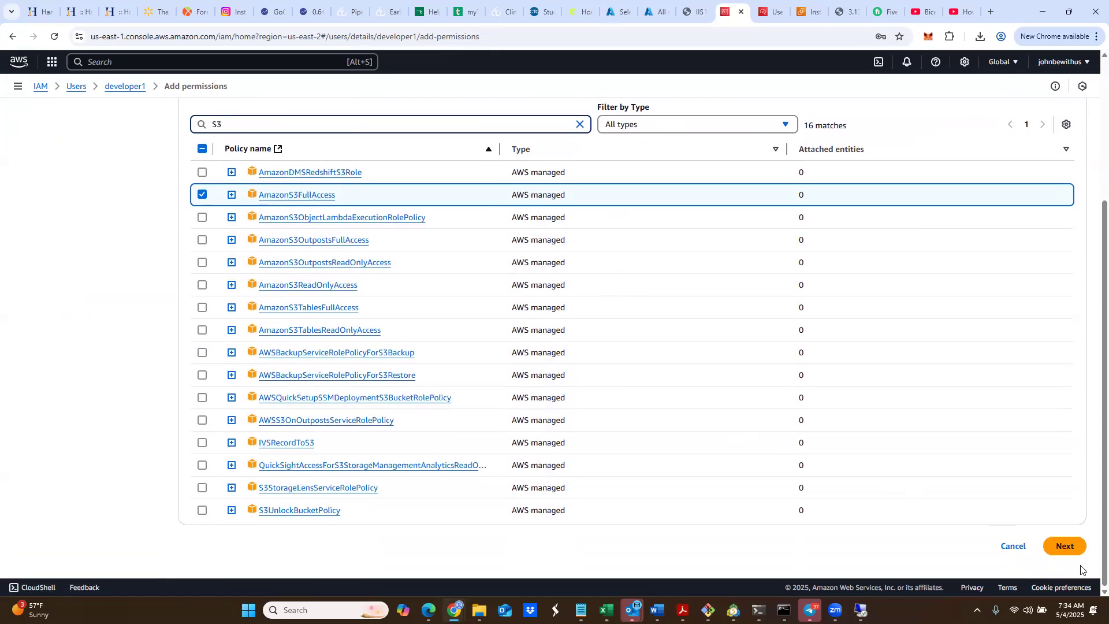
left_click(1063, 546)
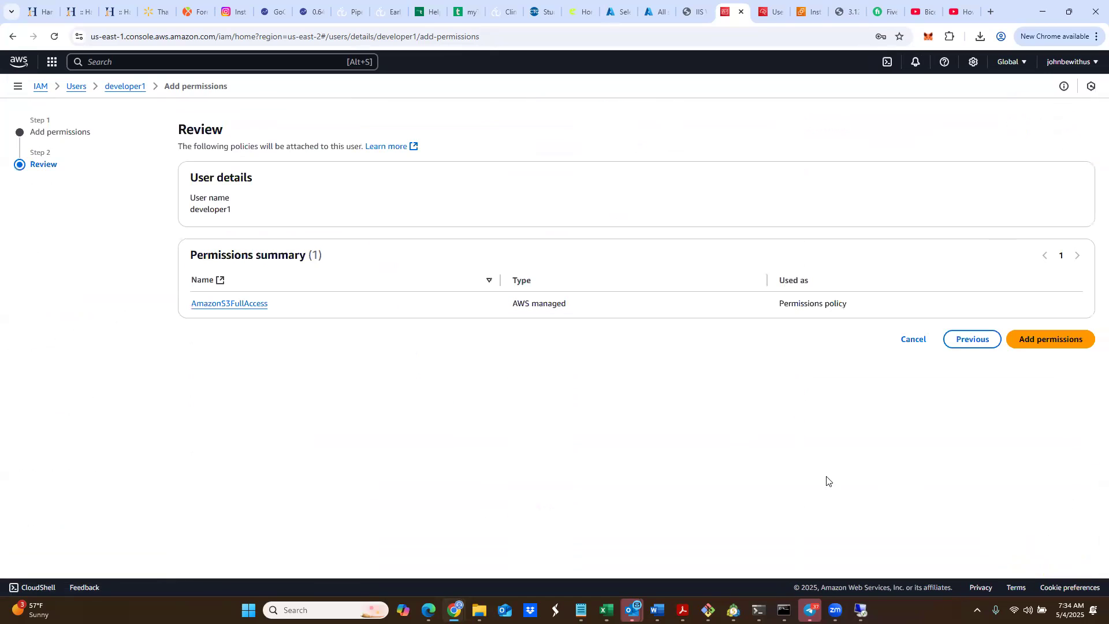
left_click(1035, 341)
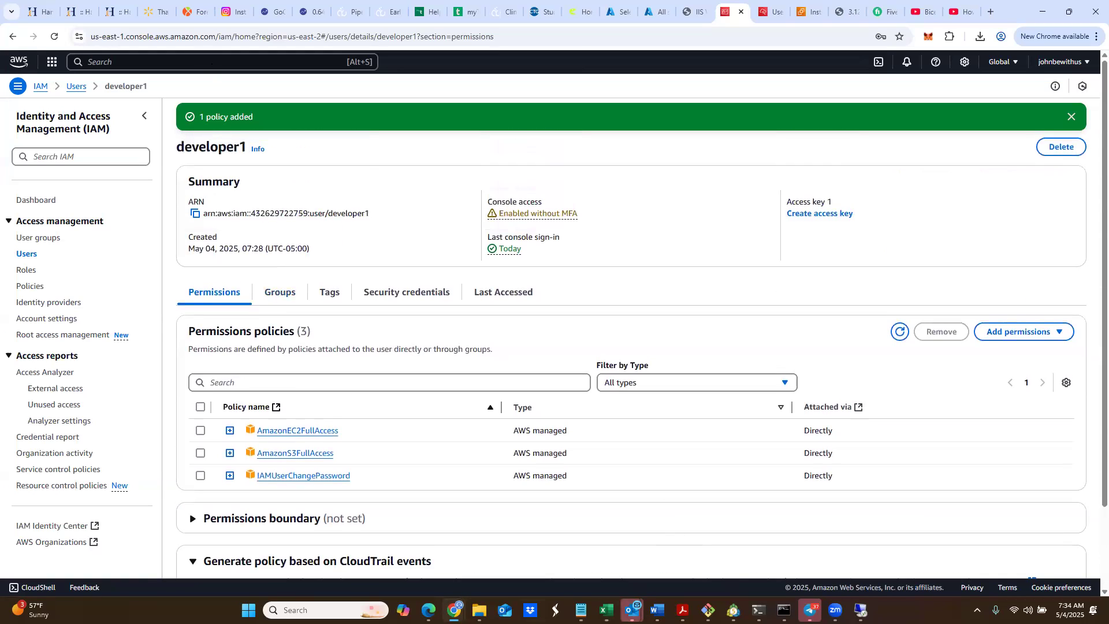
As developer1 in the incognito window, open the S3 General purpose buckets list, then minimize the window
mouse_move(455, 610)
left_click(496, 558)
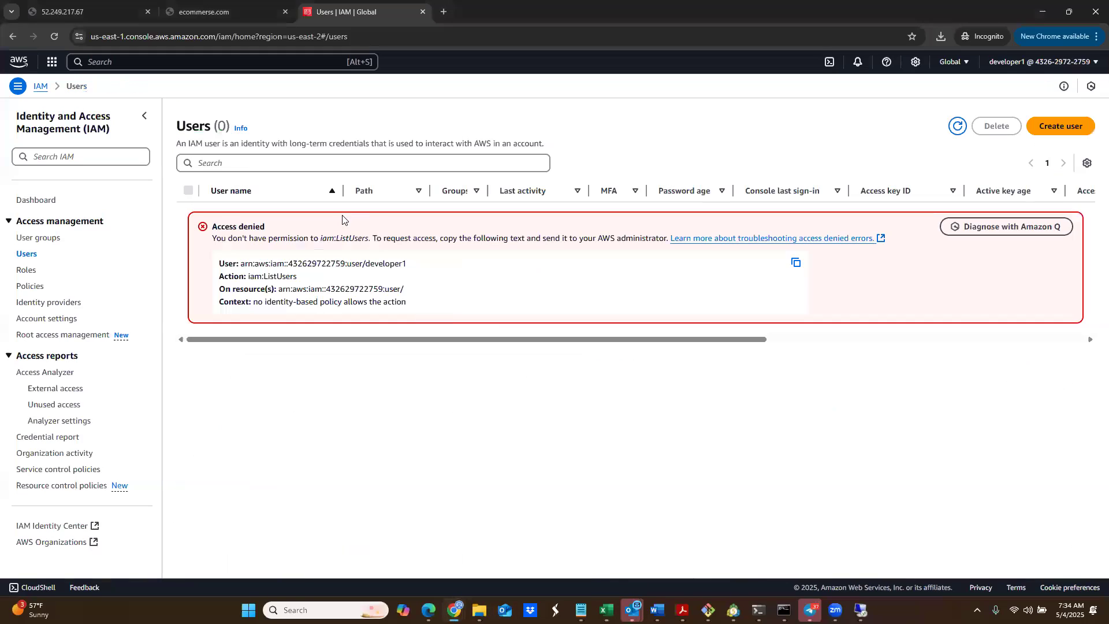
left_click(136, 56)
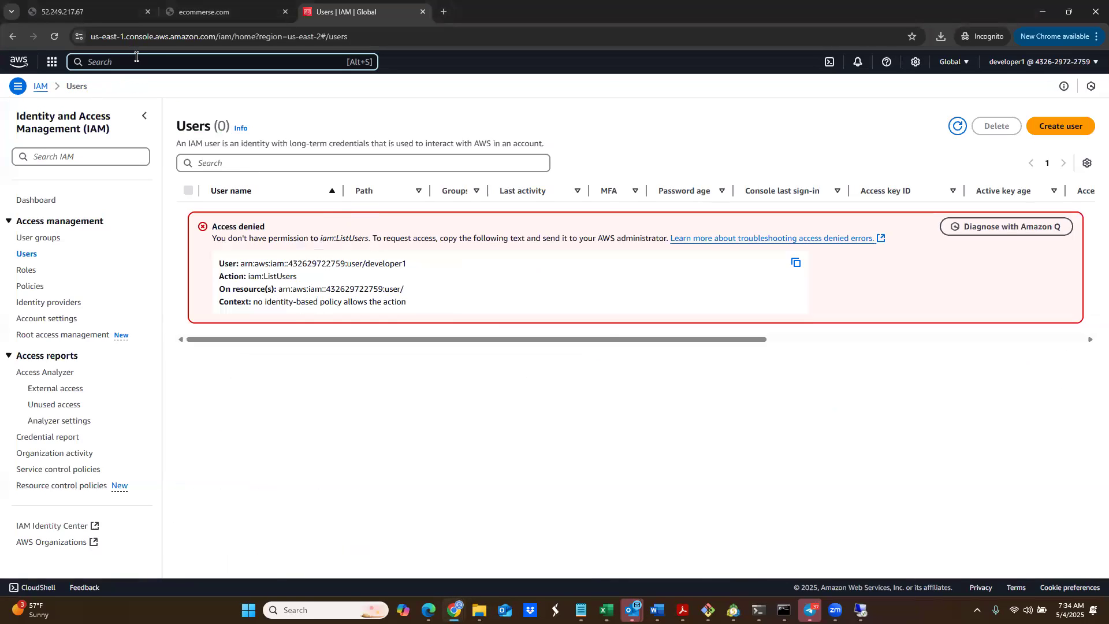
type("S3")
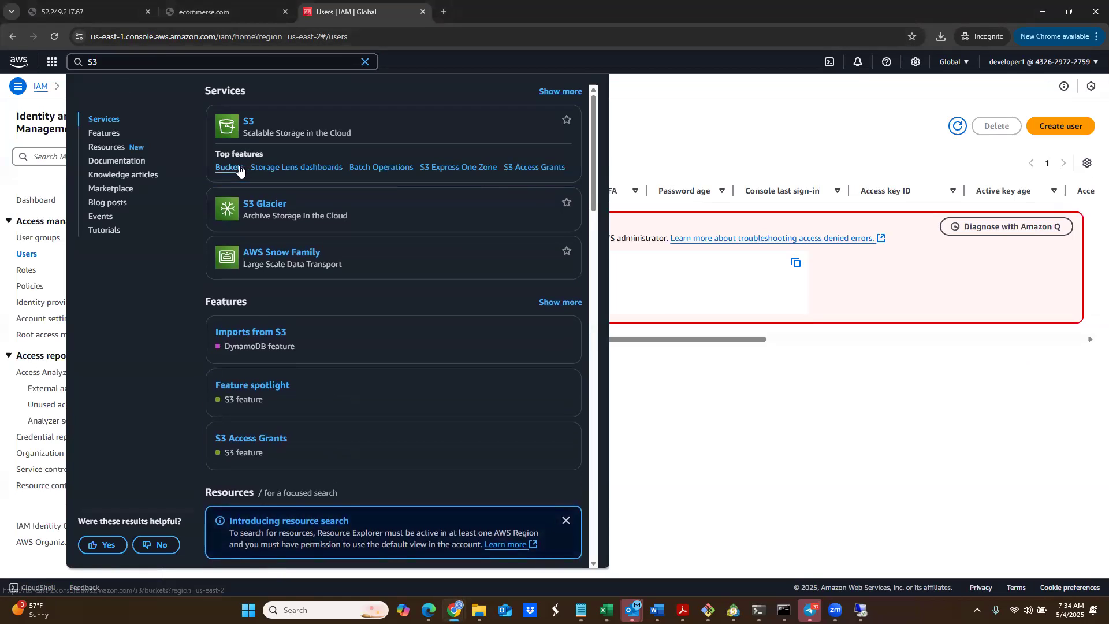
left_click(233, 167)
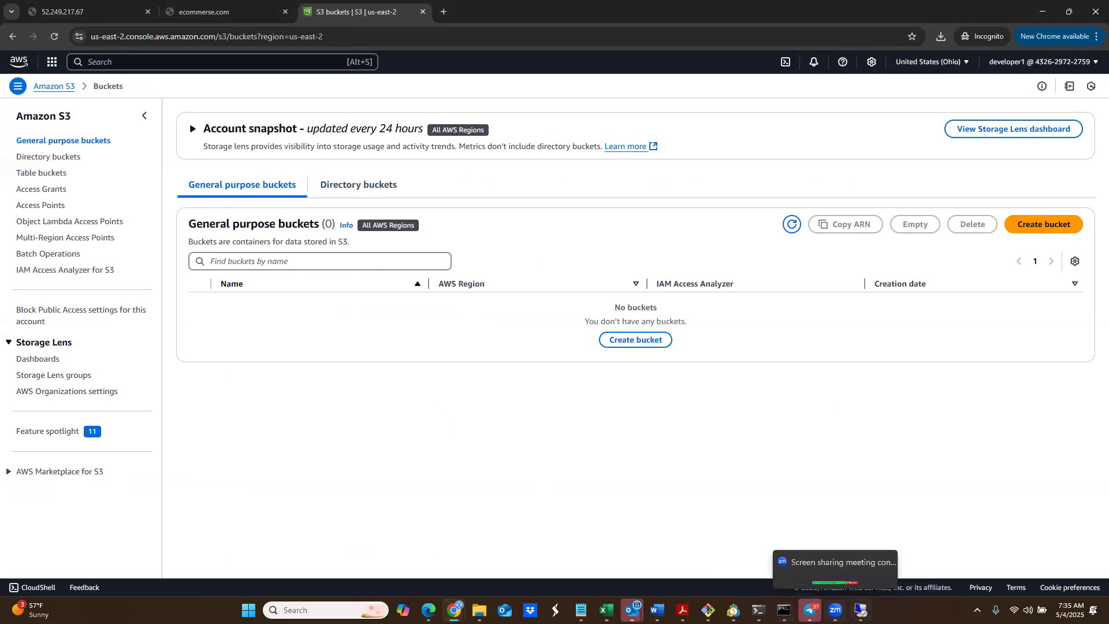
mouse_move(861, 610)
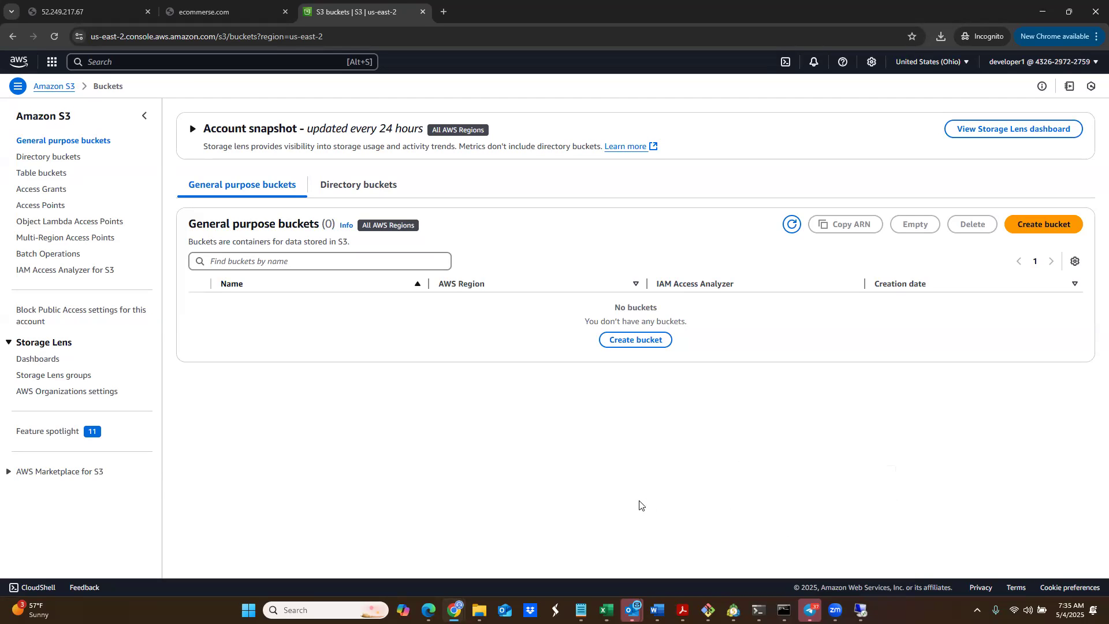
left_click(1044, 9)
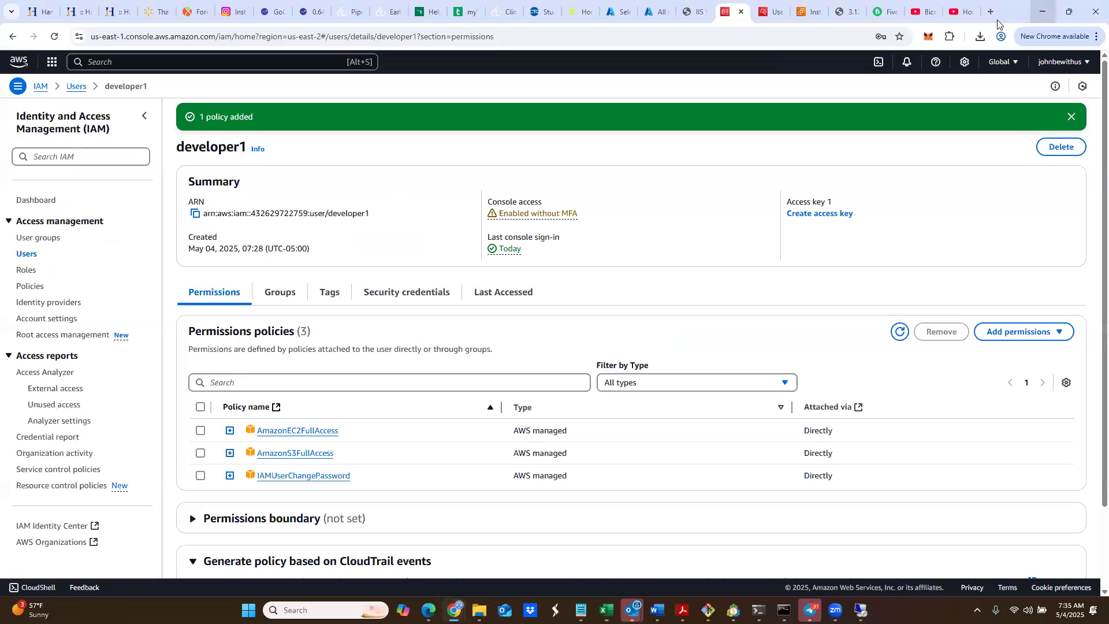
Switch to the web server tab and load google.com in its place
left_click(807, 11)
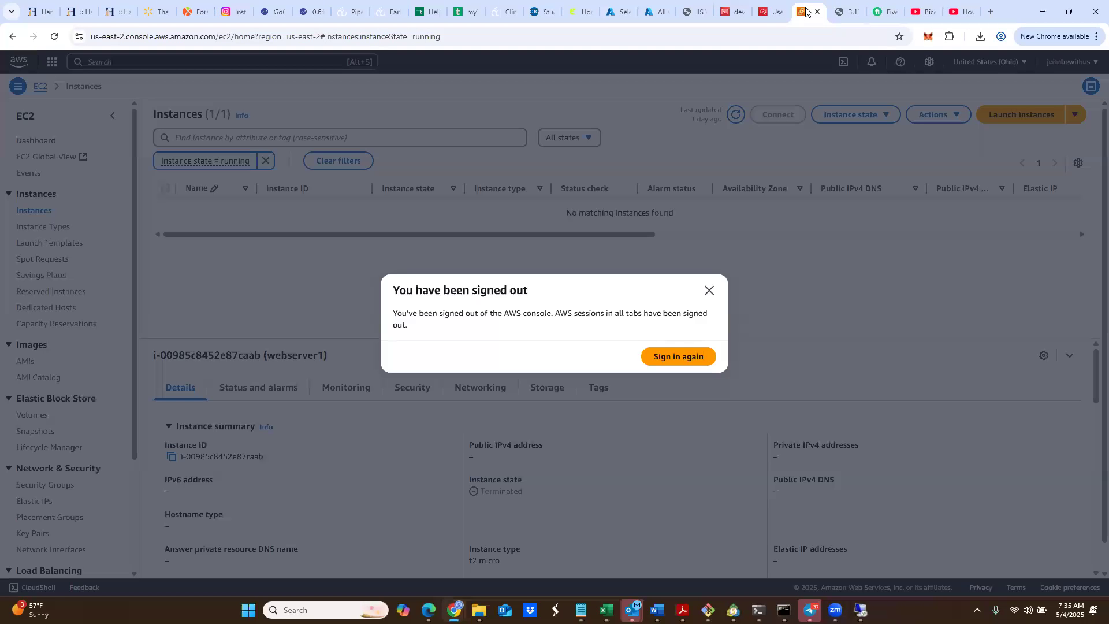
left_click(837, 13)
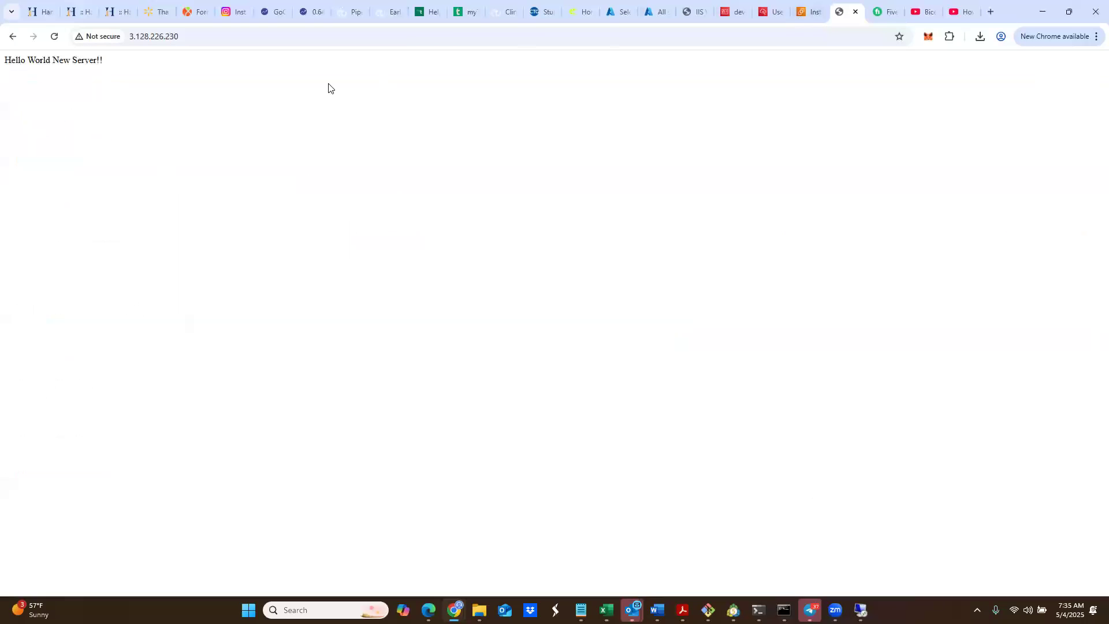
left_click(275, 42)
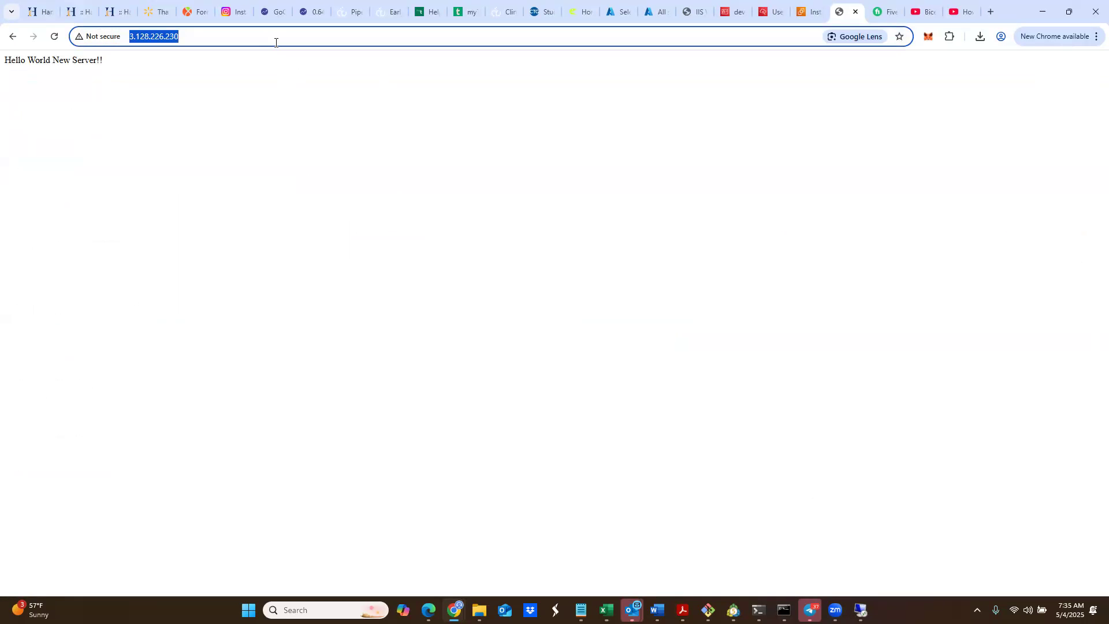
type("google.com")
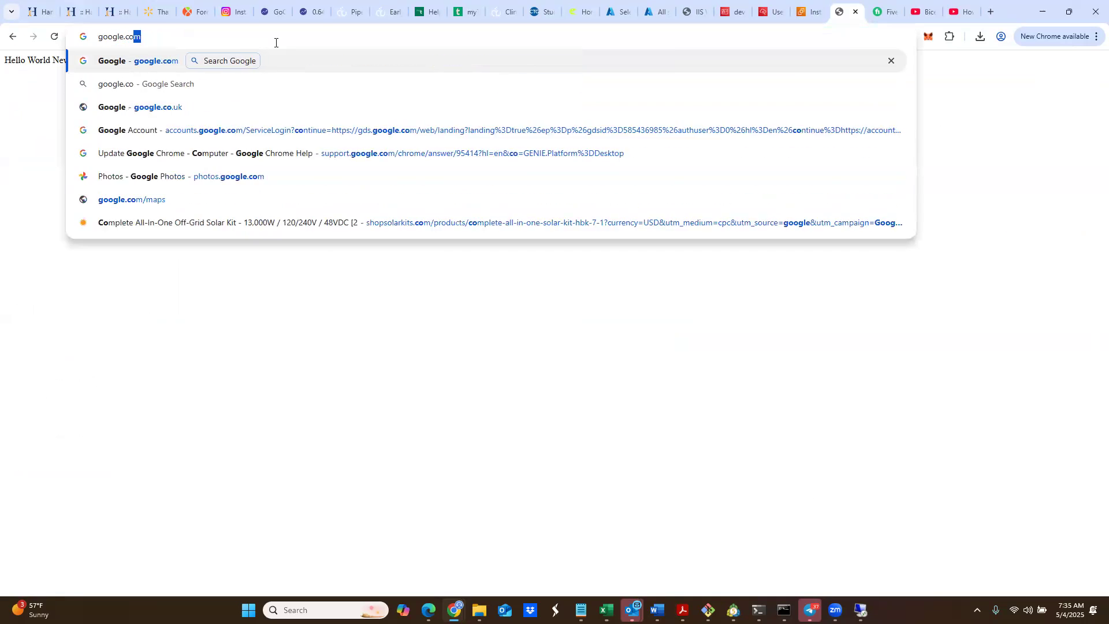
key("Return")
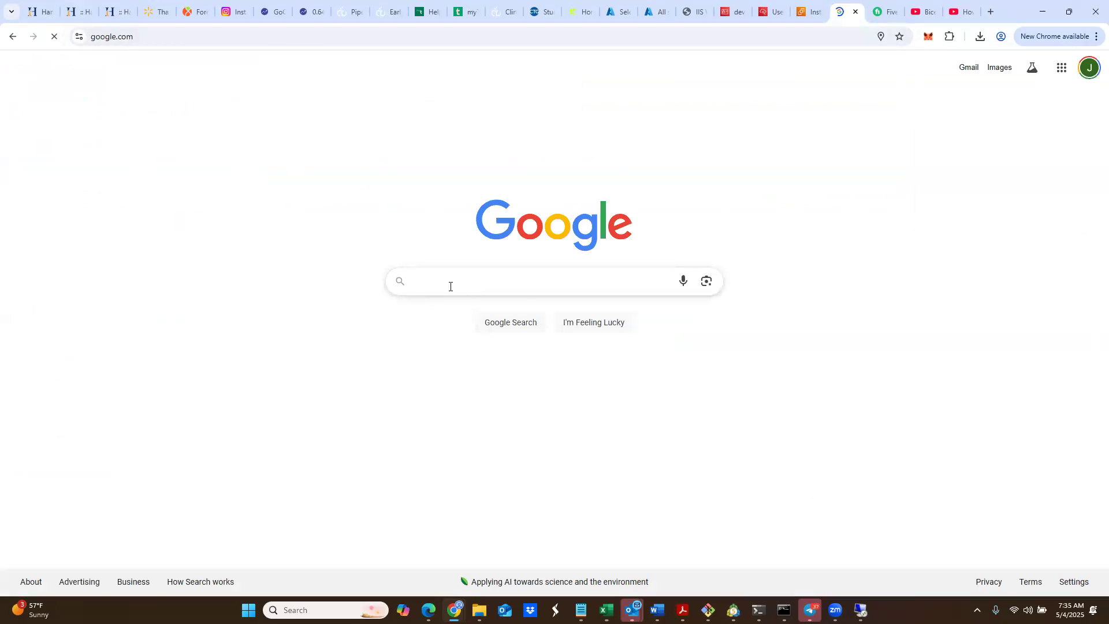
Search Google for GCP and open the Google Cloud: Cloud Computing Services result
left_click(450, 286)
type("GCP")
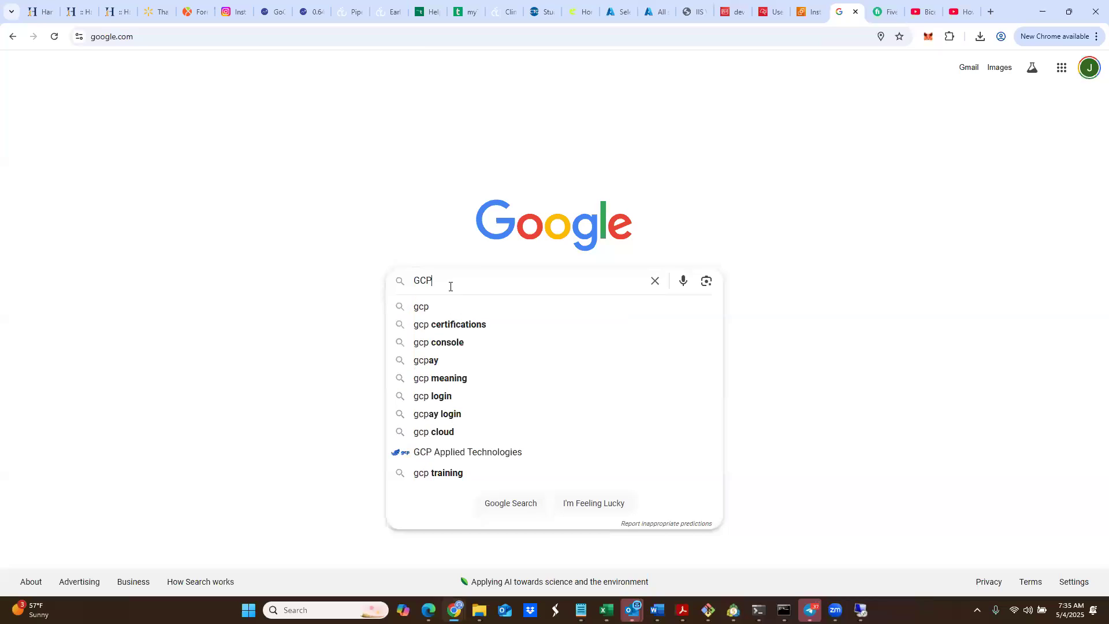
key("Return")
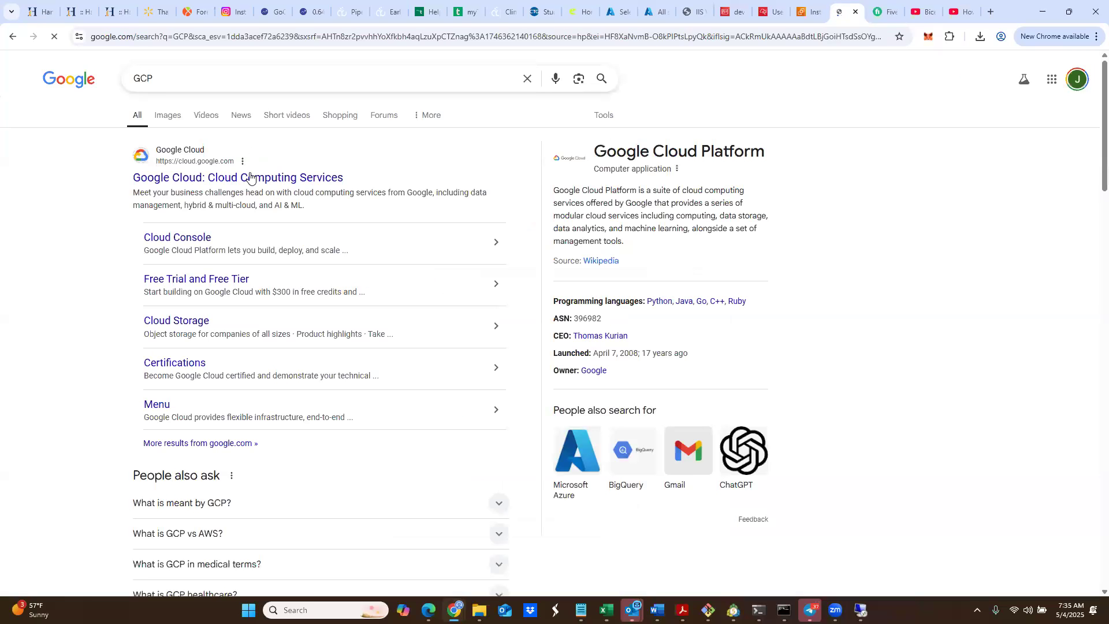
left_click(249, 179)
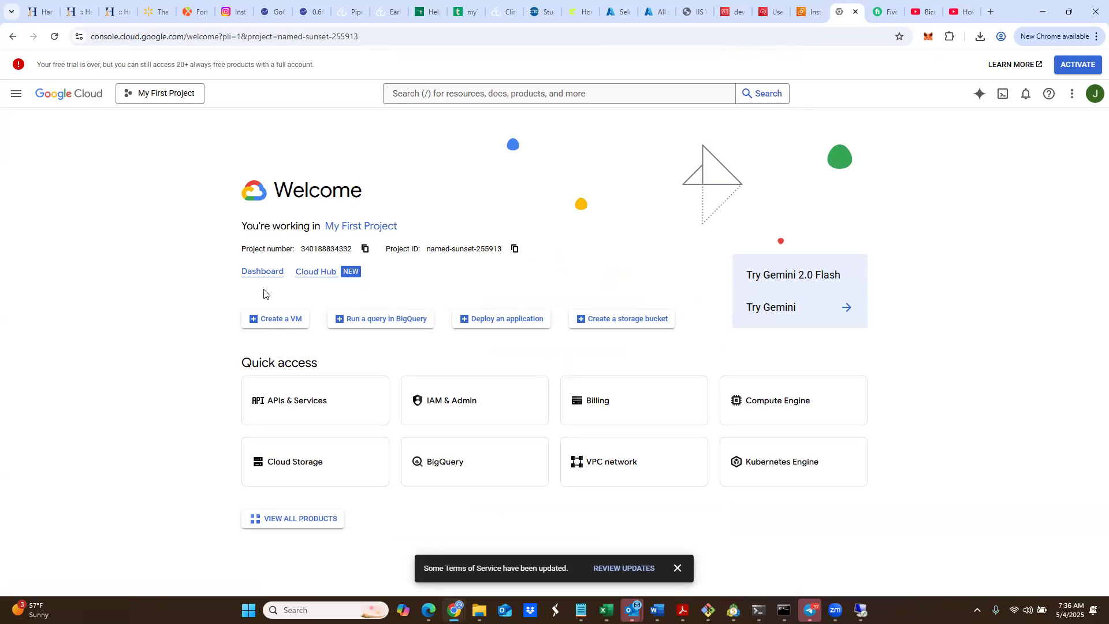
Add another Google account, entering the work e-mail via its suggestion
left_click(1094, 94)
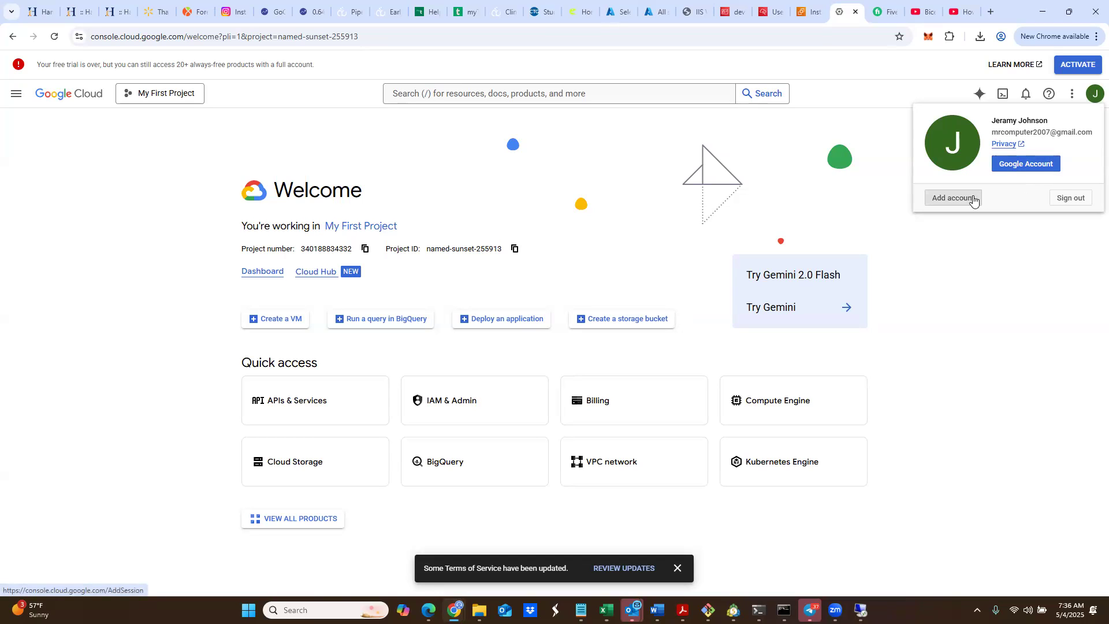
left_click(973, 200)
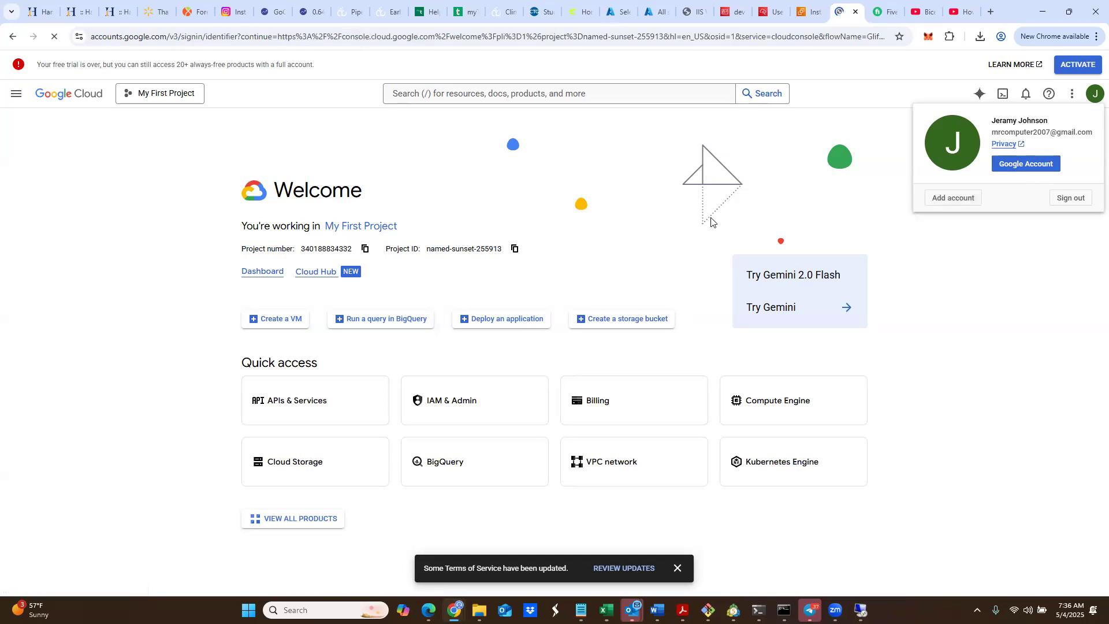
left_click(606, 276)
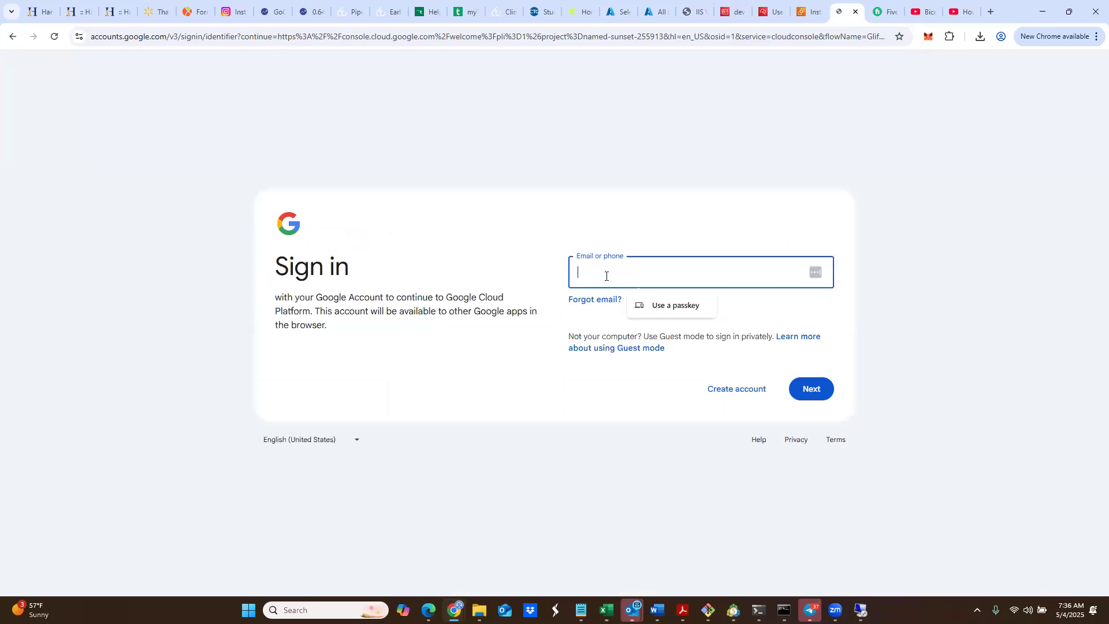
left_click(677, 311)
left_click(809, 387)
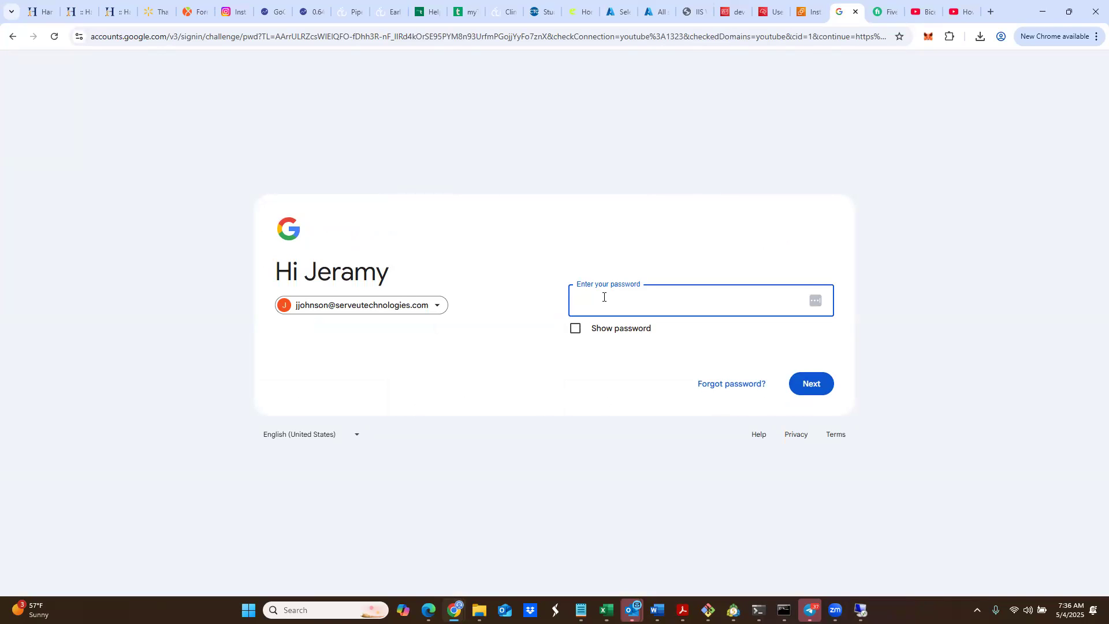
Type the account password, then clear the mistyped entry
type("***")
key("ctrl+a")
key("BackSpace")
Submit the password, decline the profile switch, accept the Cloud terms, and start the free trial
left_click(803, 380)
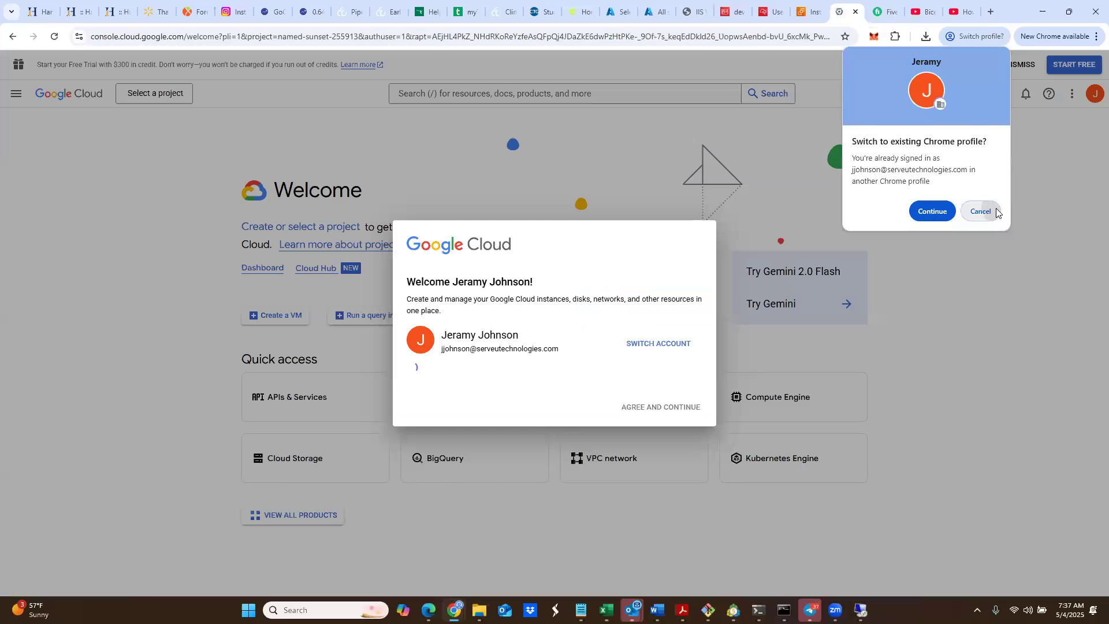
left_click(980, 211)
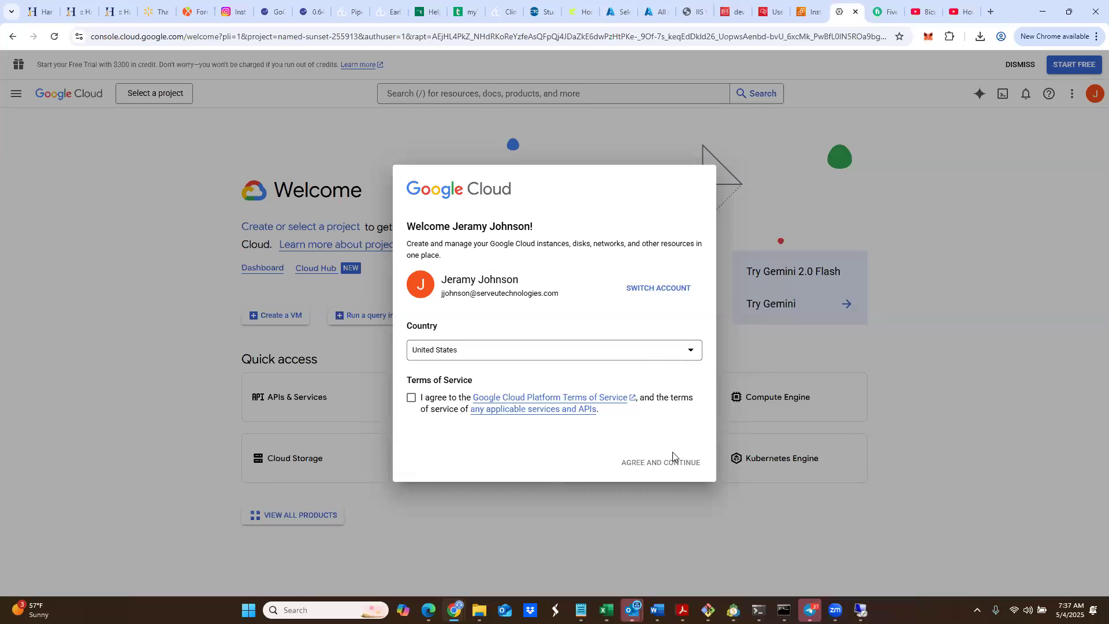
left_click(412, 398)
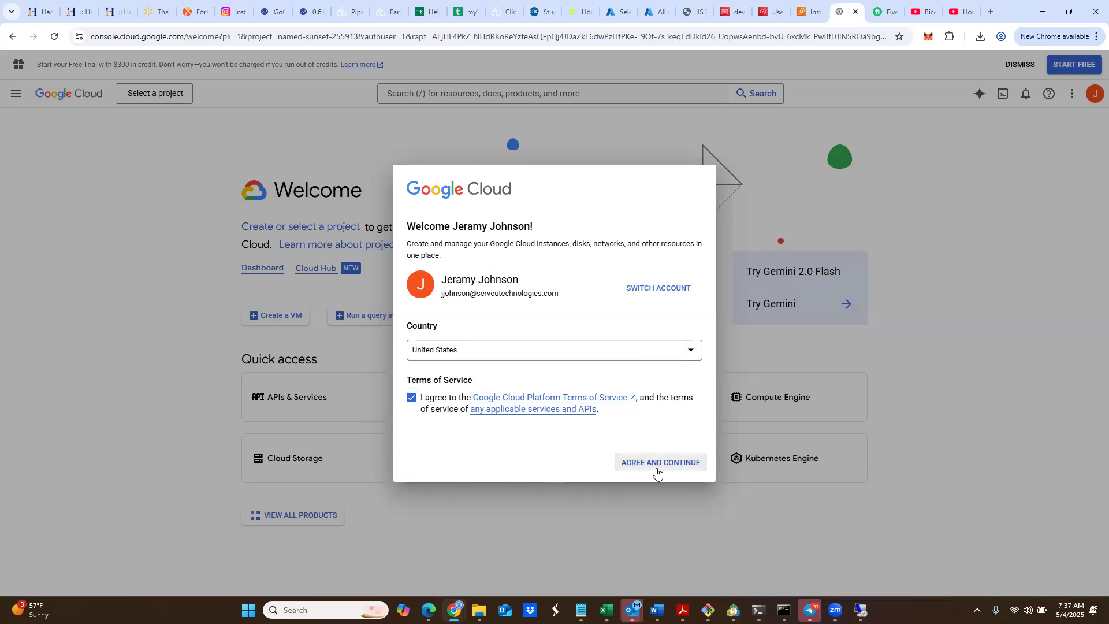
left_click(650, 463)
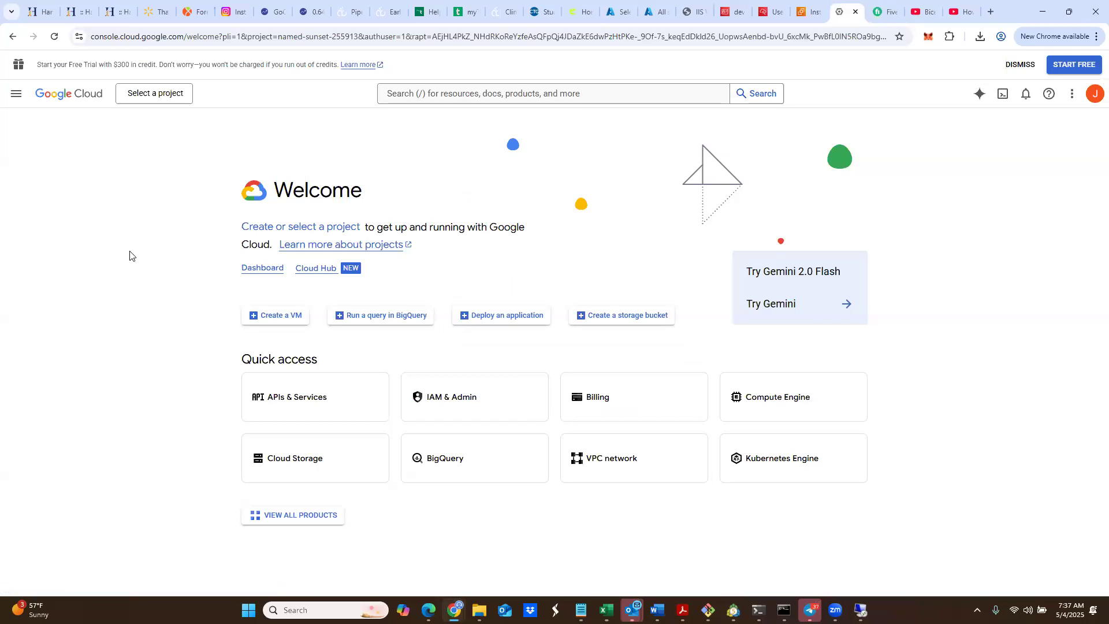
left_click(1075, 65)
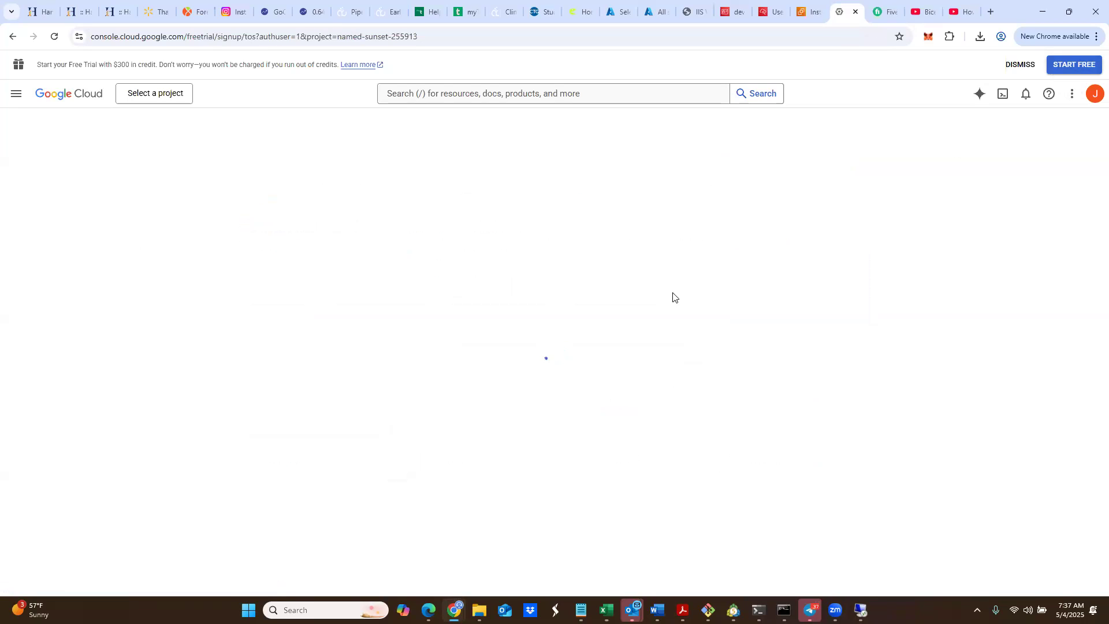
left_click(294, 344)
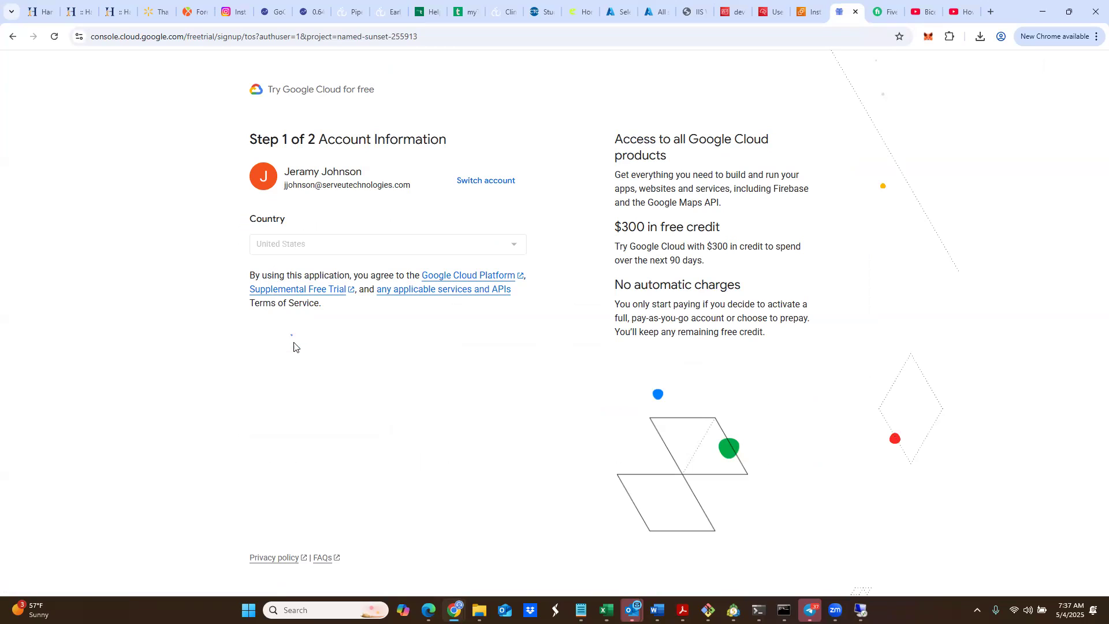
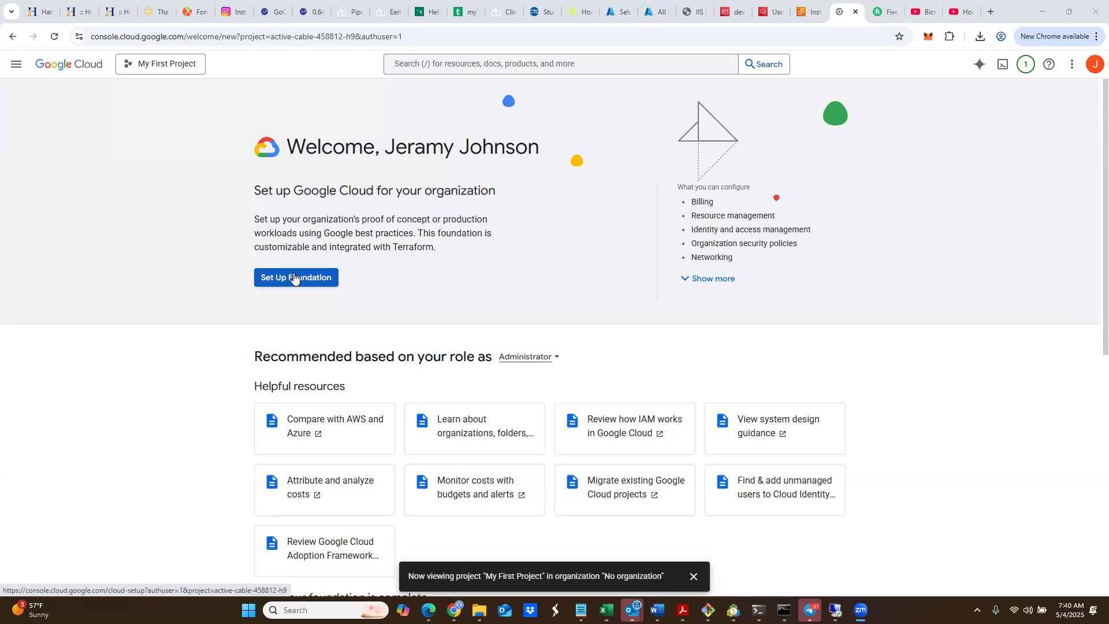
Open Billing from the navigation menu to reach the billing account overview with $300 trial credit
left_click(14, 64)
mouse_move(70, 124)
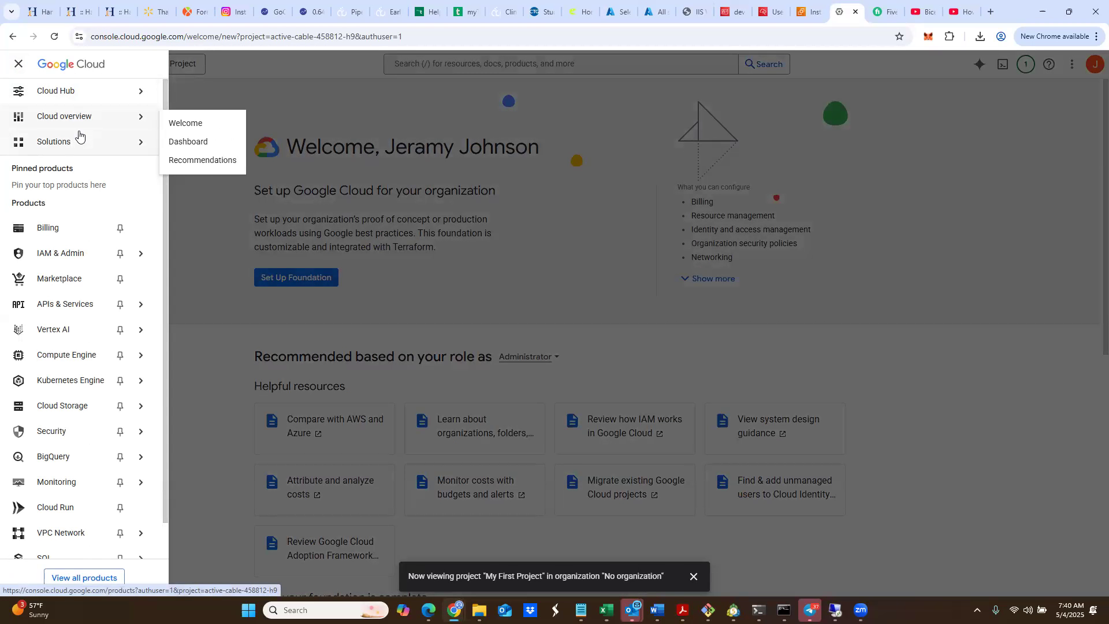
left_click(64, 234)
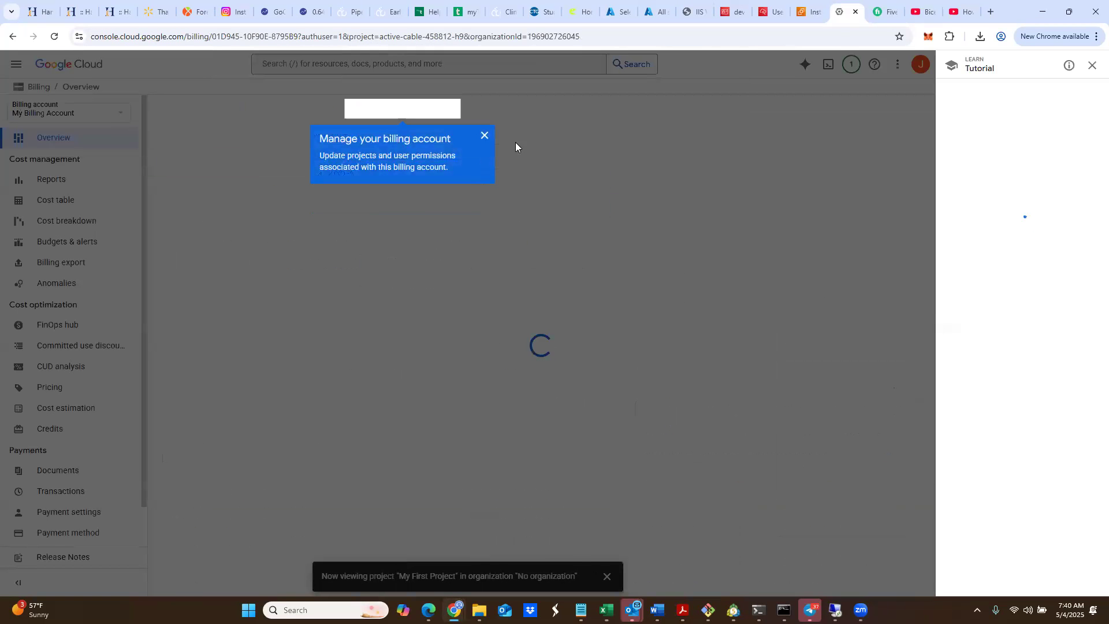
Dismiss the billing tour tip and tutorial panel, then scroll through the $0.00 cost overview
left_click(485, 135)
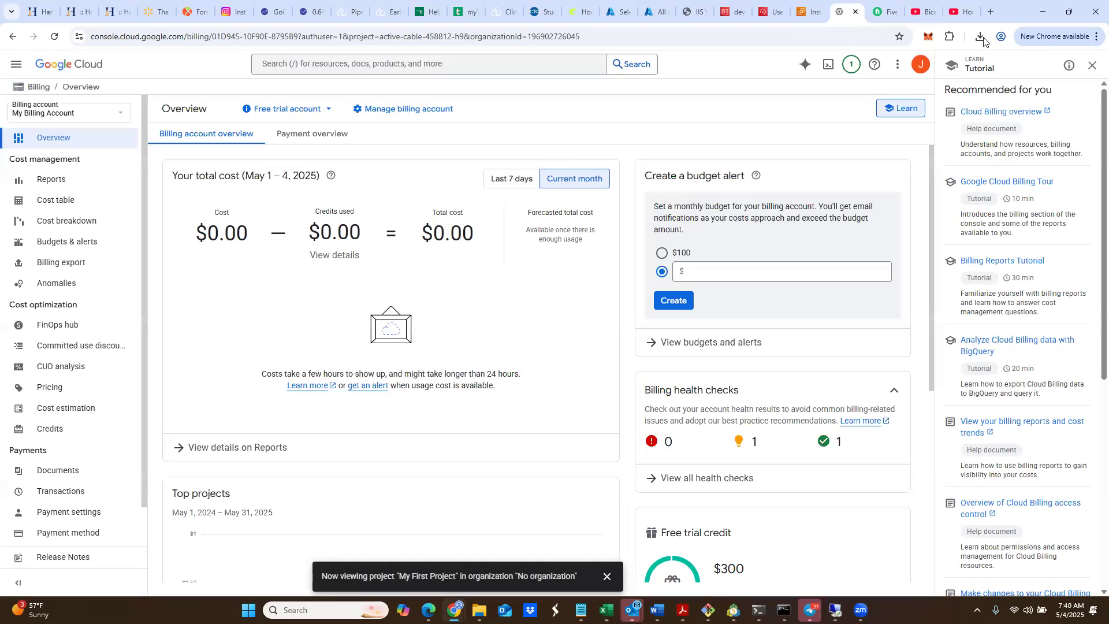
left_click(1093, 66)
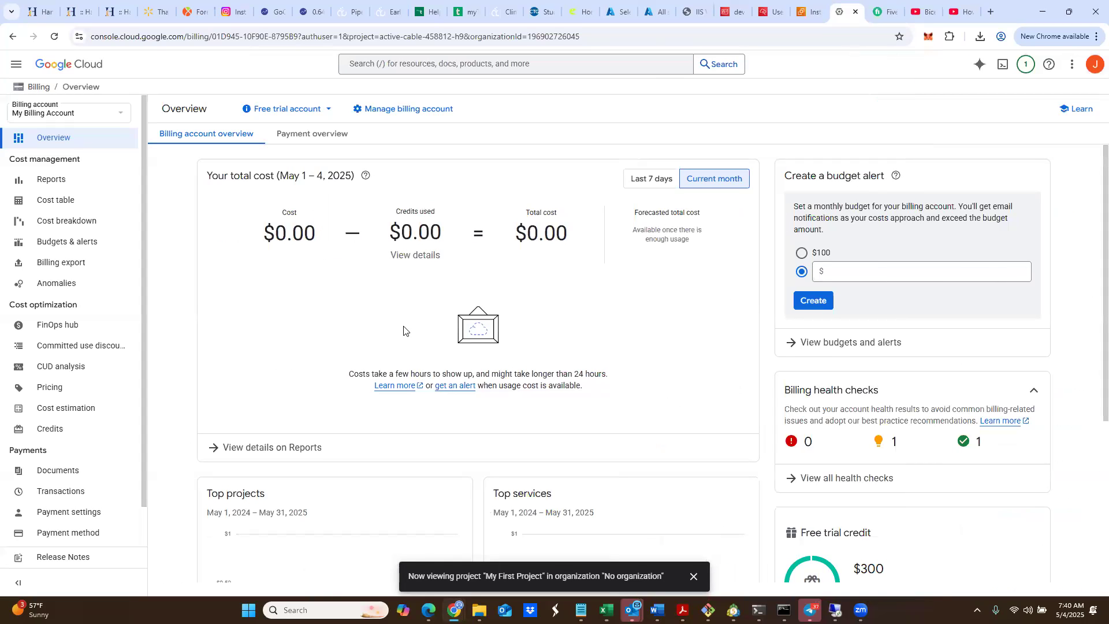
scroll(405, 329, "down", 5)
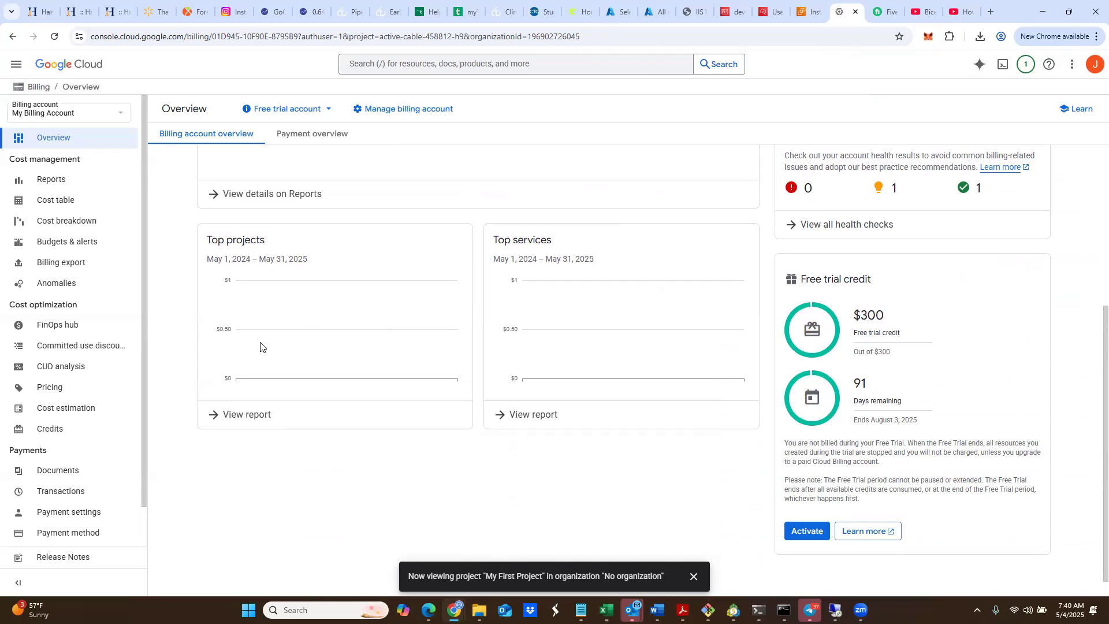
scroll(186, 305, "up", 4)
scroll(185, 305, "up", 1)
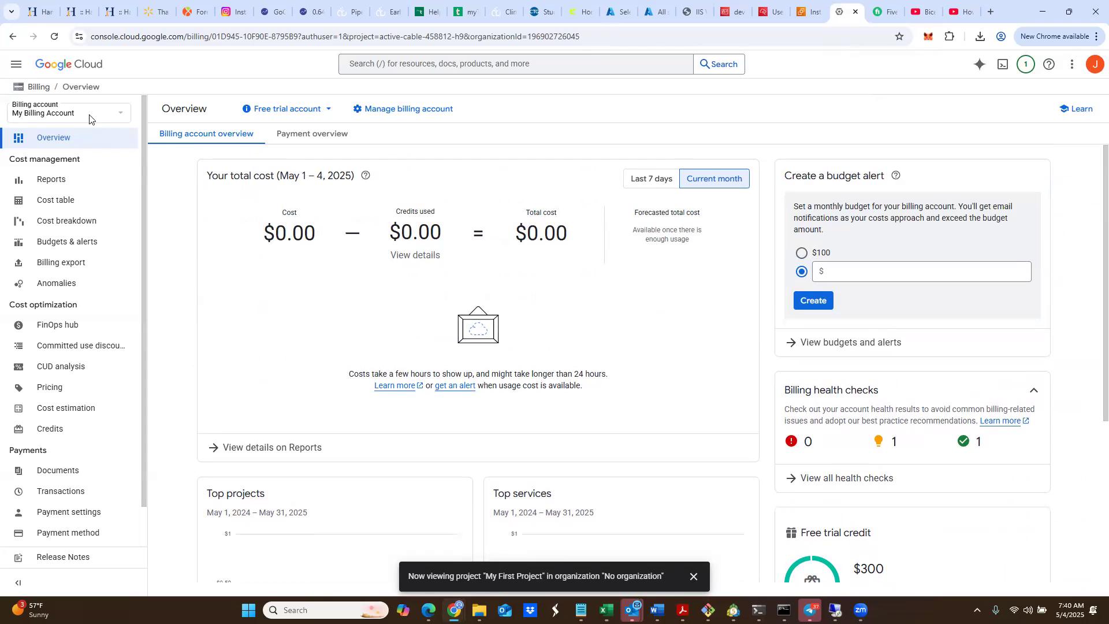
Show View all products from the navigation menu and dismiss the 'Now viewing project' notice
left_click(15, 69)
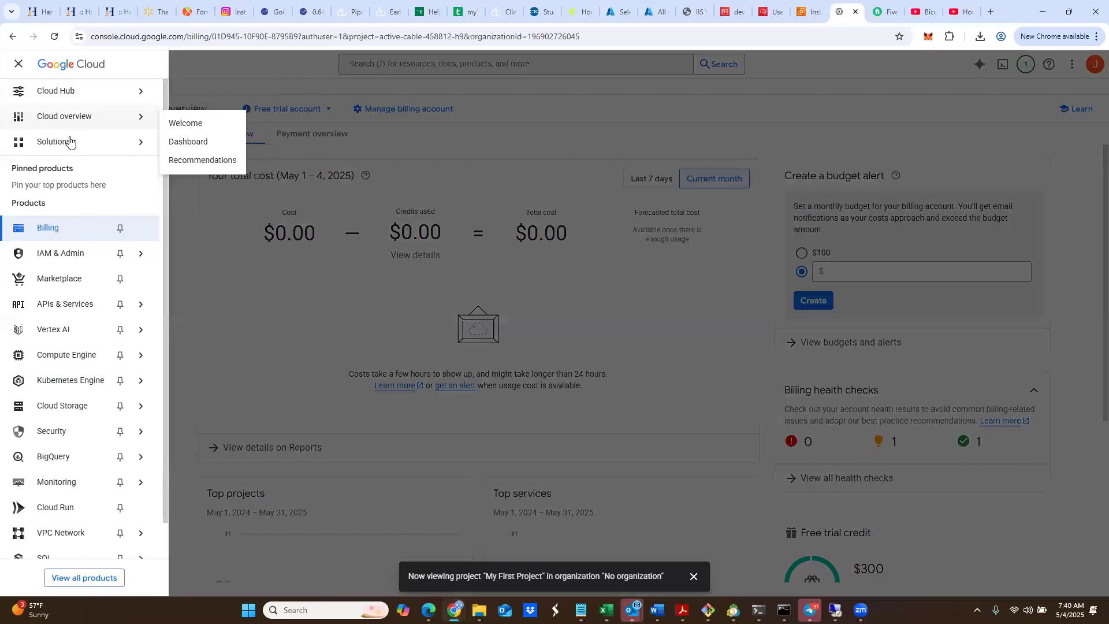
mouse_move(69, 261)
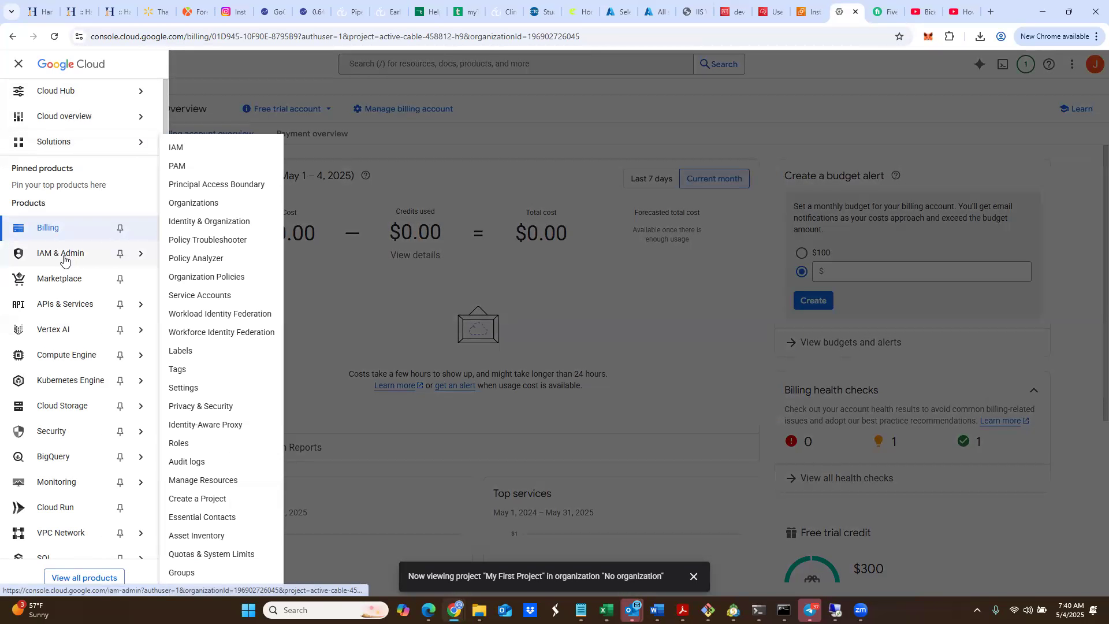
left_click(83, 578)
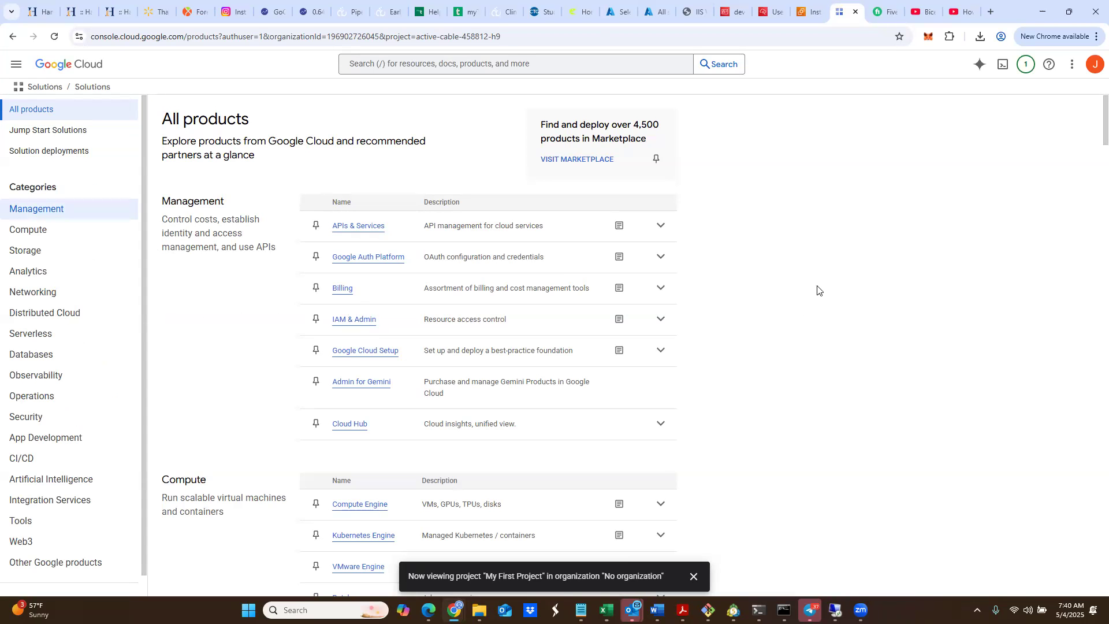
left_click(693, 579)
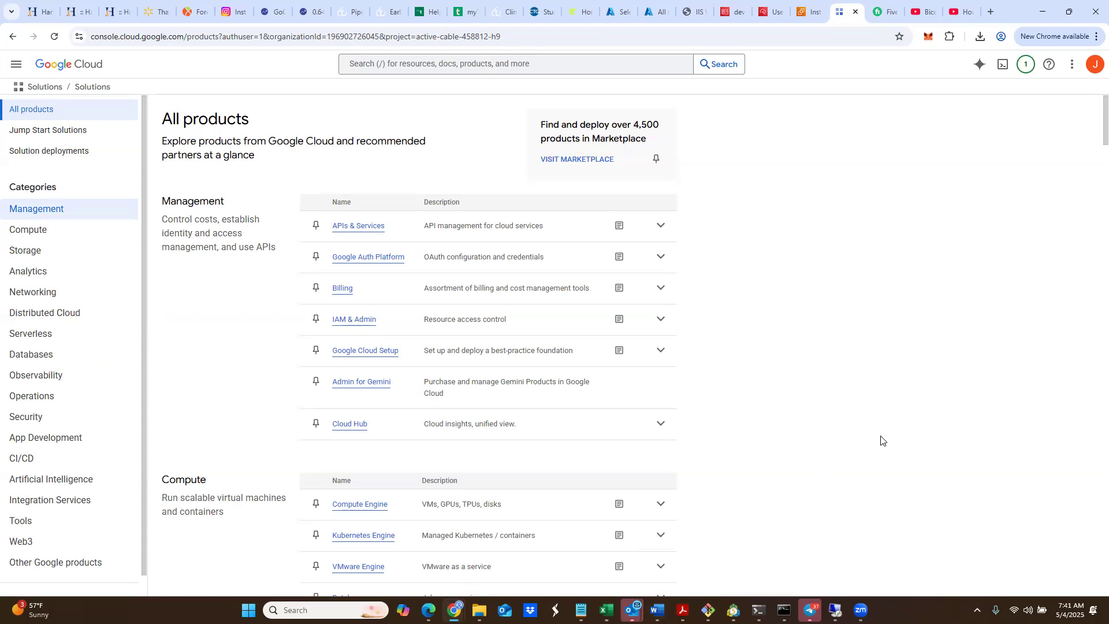
scroll(881, 441, "down", 1)
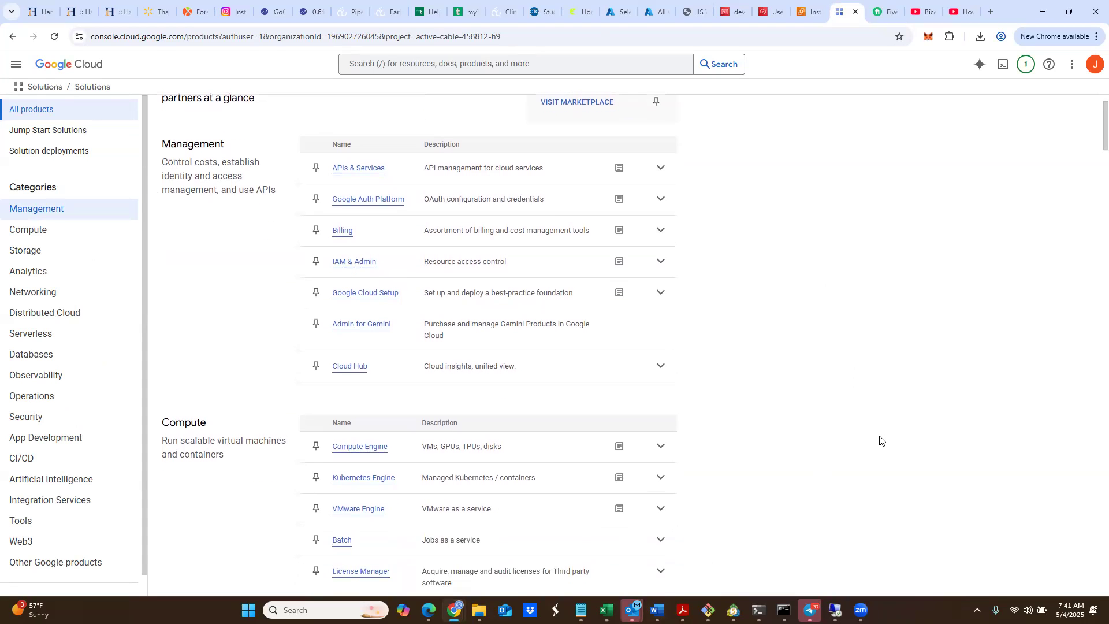
Choose Compute Engine from the product list and start Create instance
left_click(360, 447)
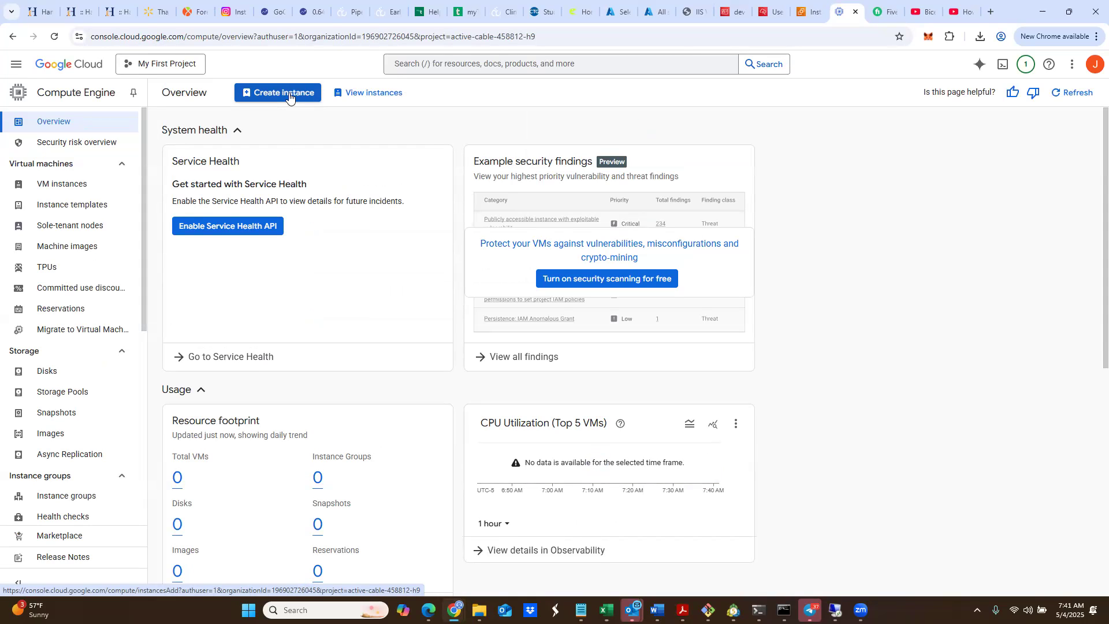
left_click(289, 97)
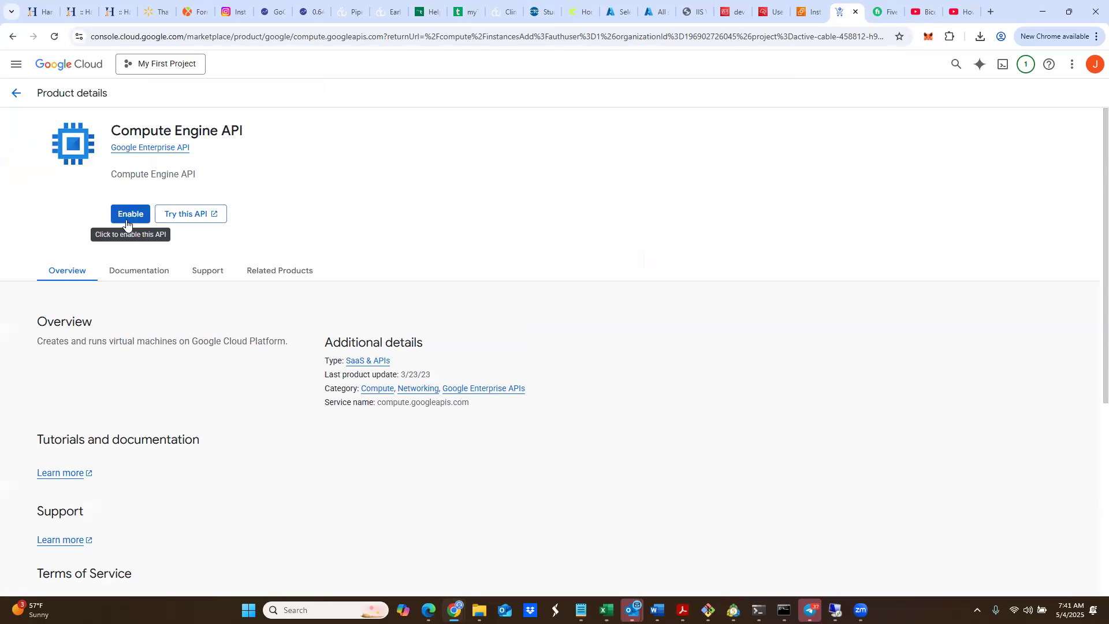
Enable the Compute Engine API so the Create an instance form loads
left_click(127, 224)
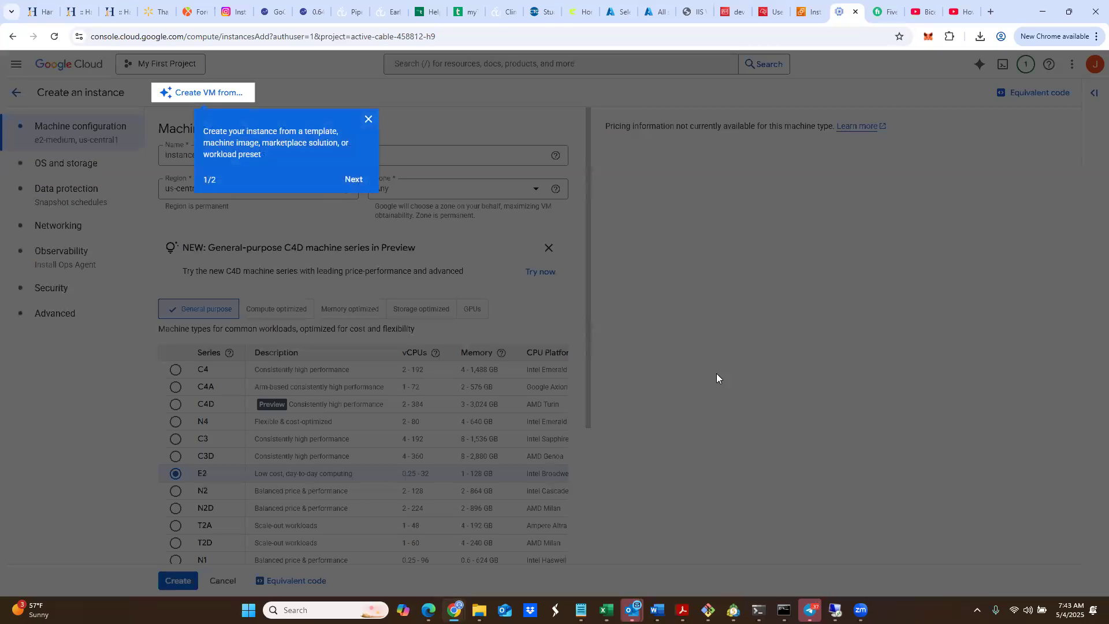
Dismiss the tour and survey popups, name the VM linuxserver1, and pick region us-east1 (South Carolina)
left_click(369, 119)
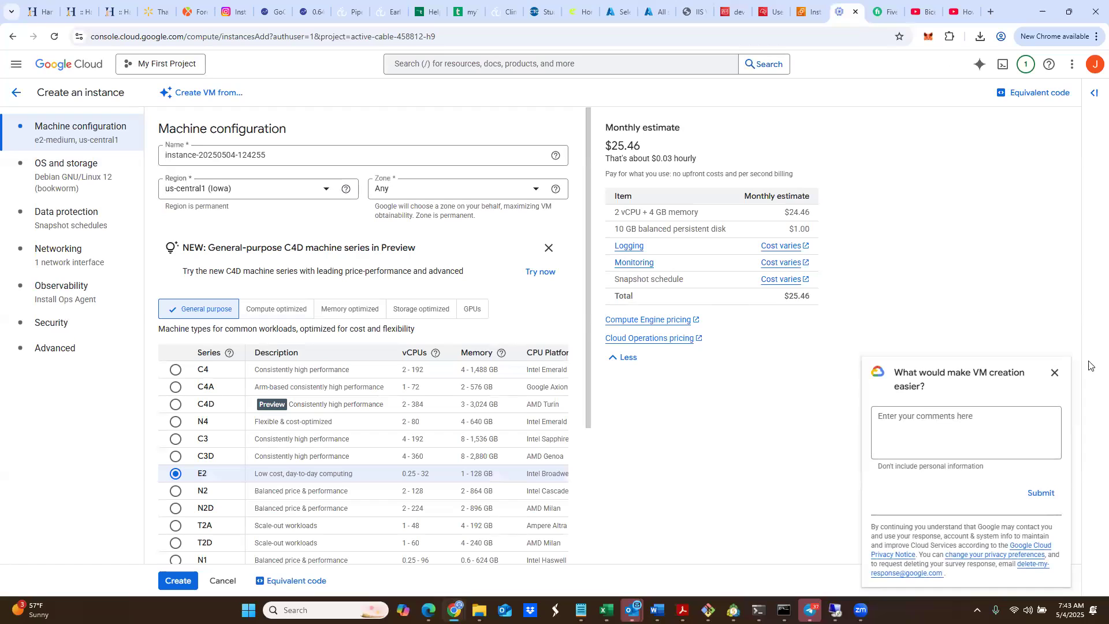
left_click(1055, 375)
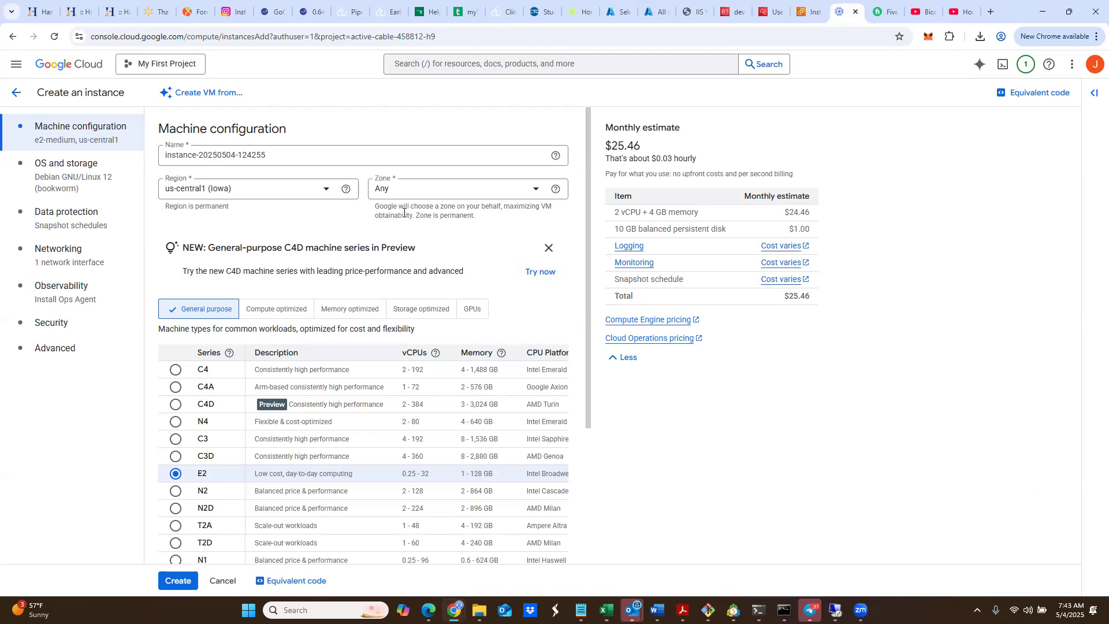
left_click(346, 189)
left_click_drag(324, 154, 111, 169)
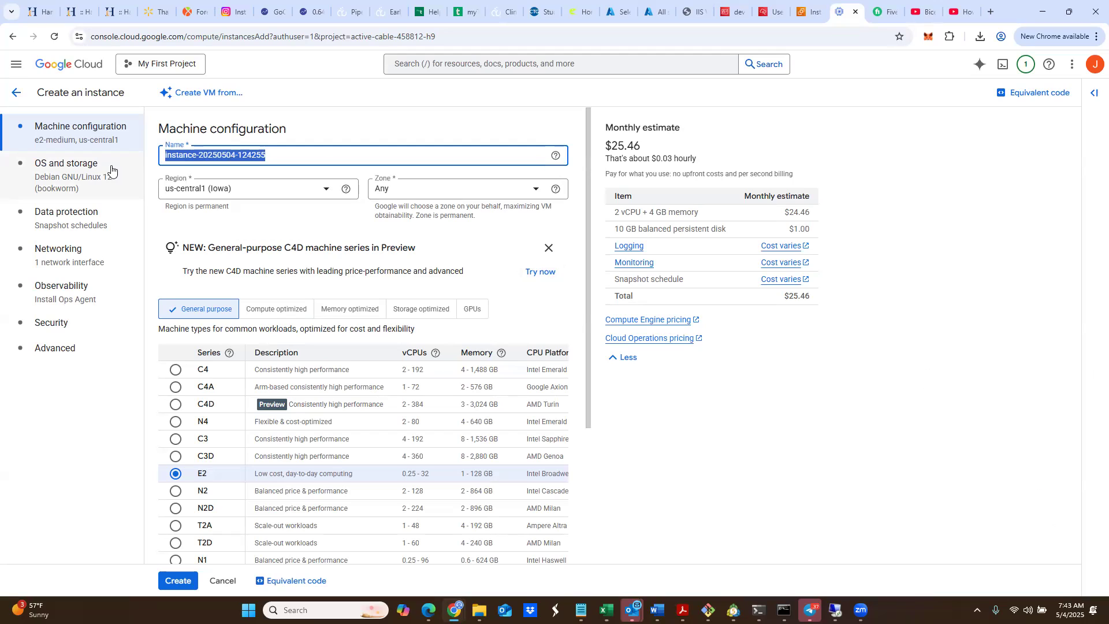
type("linuxserver1")
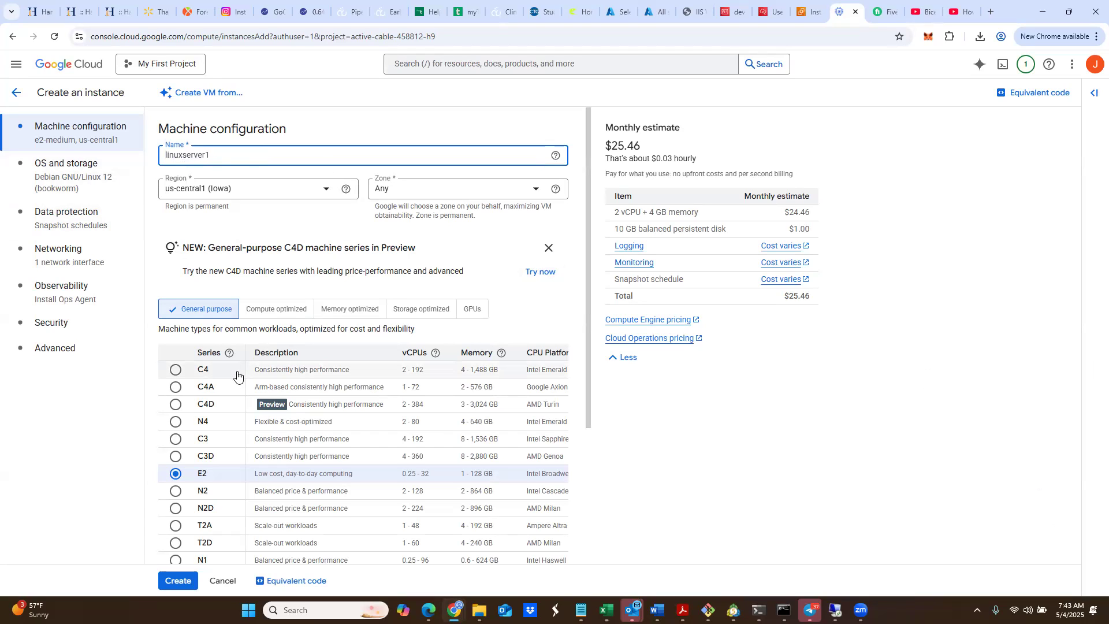
left_click(316, 194)
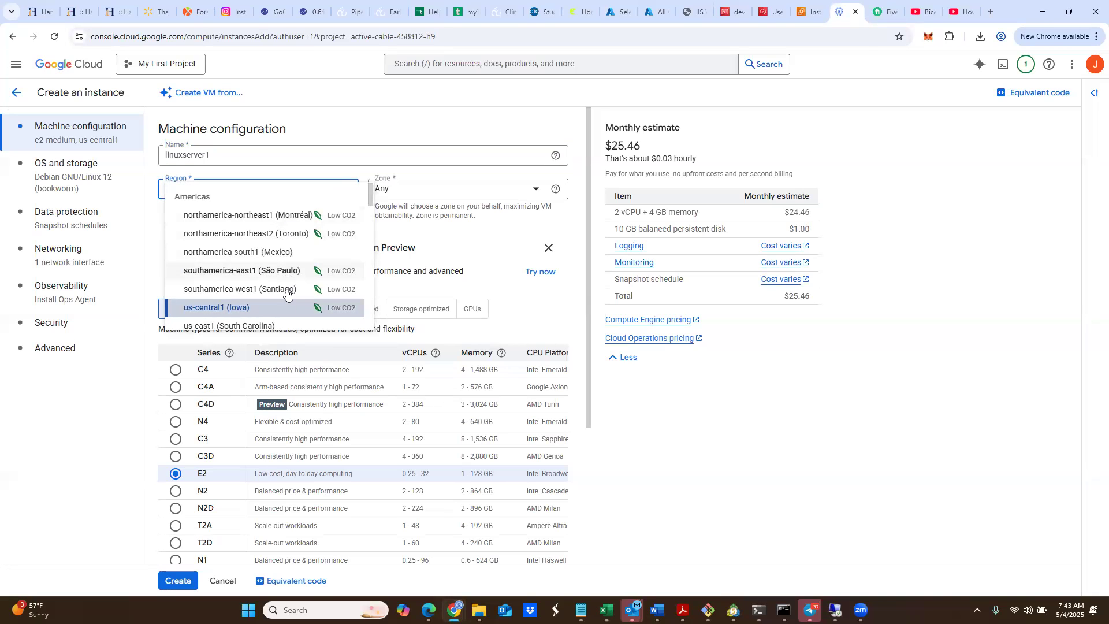
left_click(262, 327)
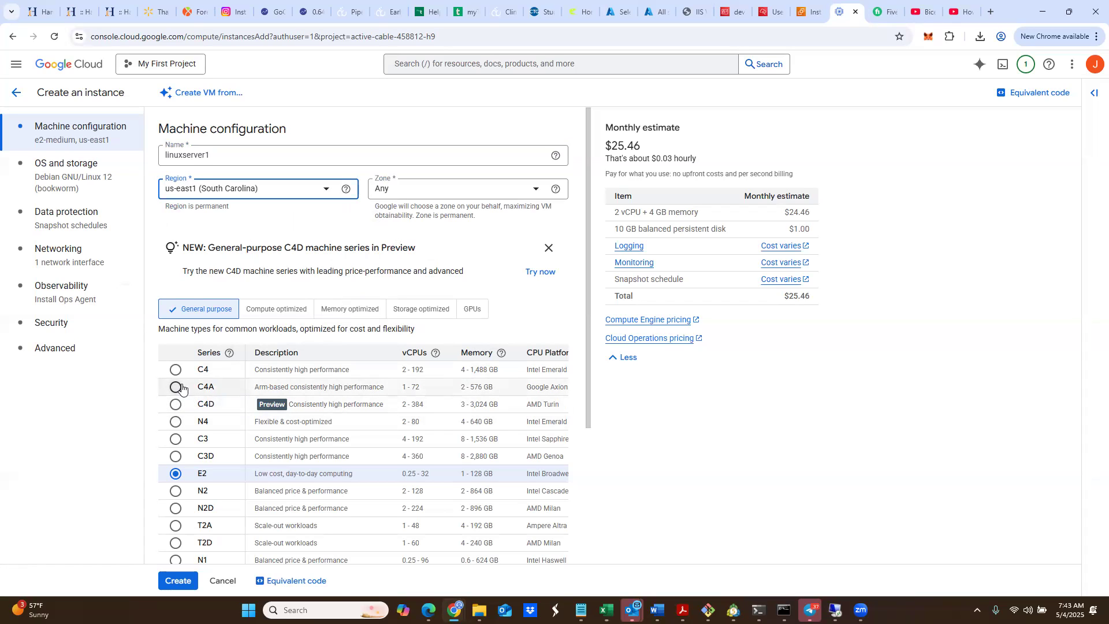
Review the available zones and leave the zone set to Any
left_click(534, 193)
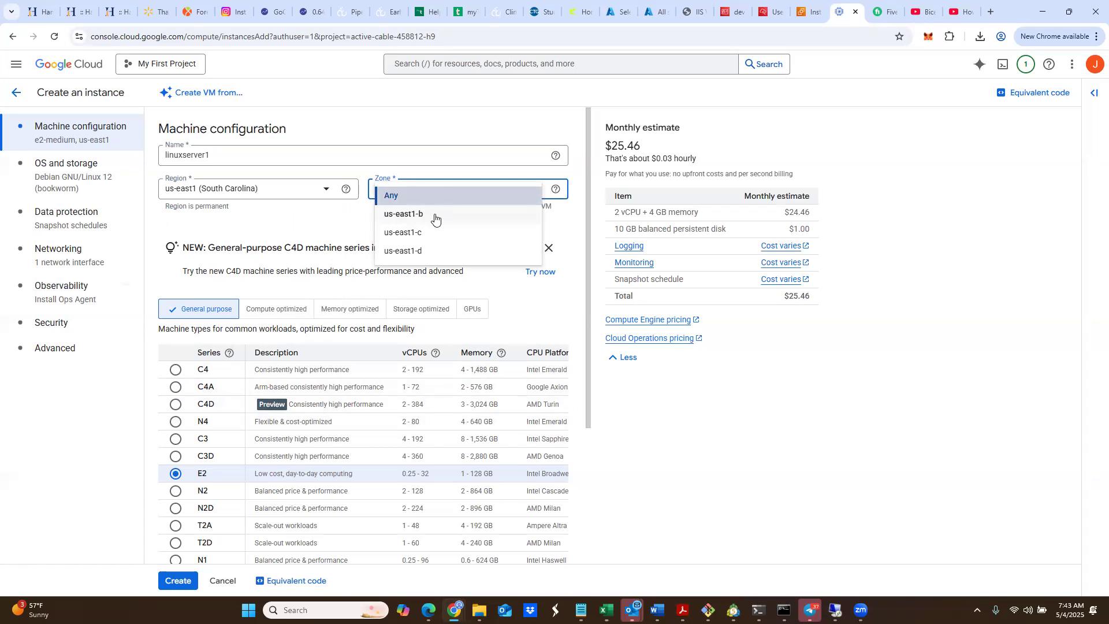
left_click(326, 223)
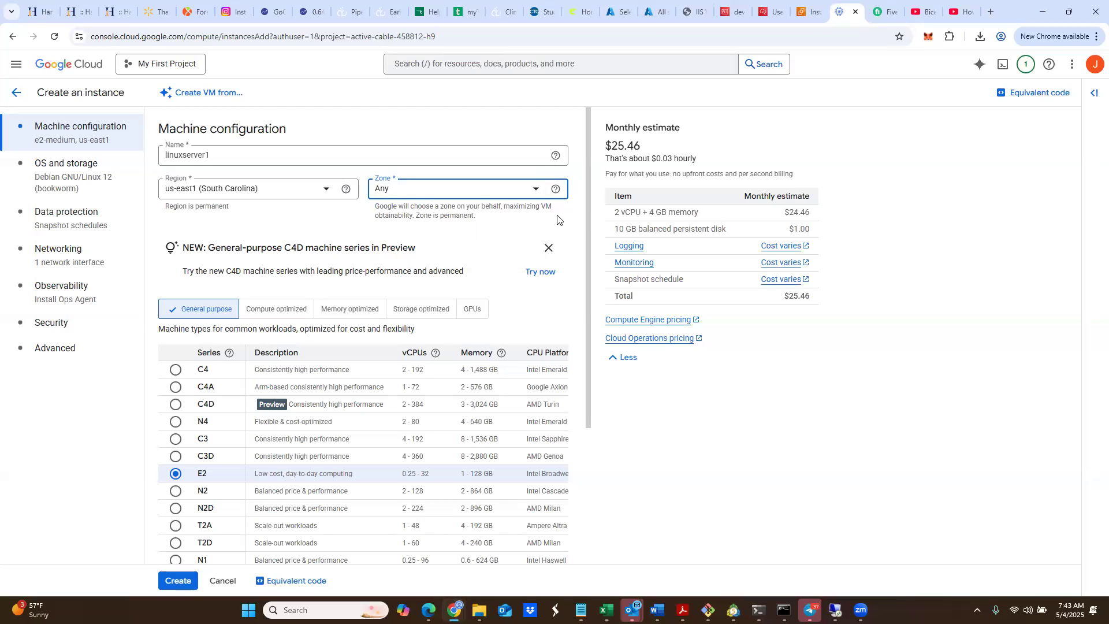
left_click(532, 192)
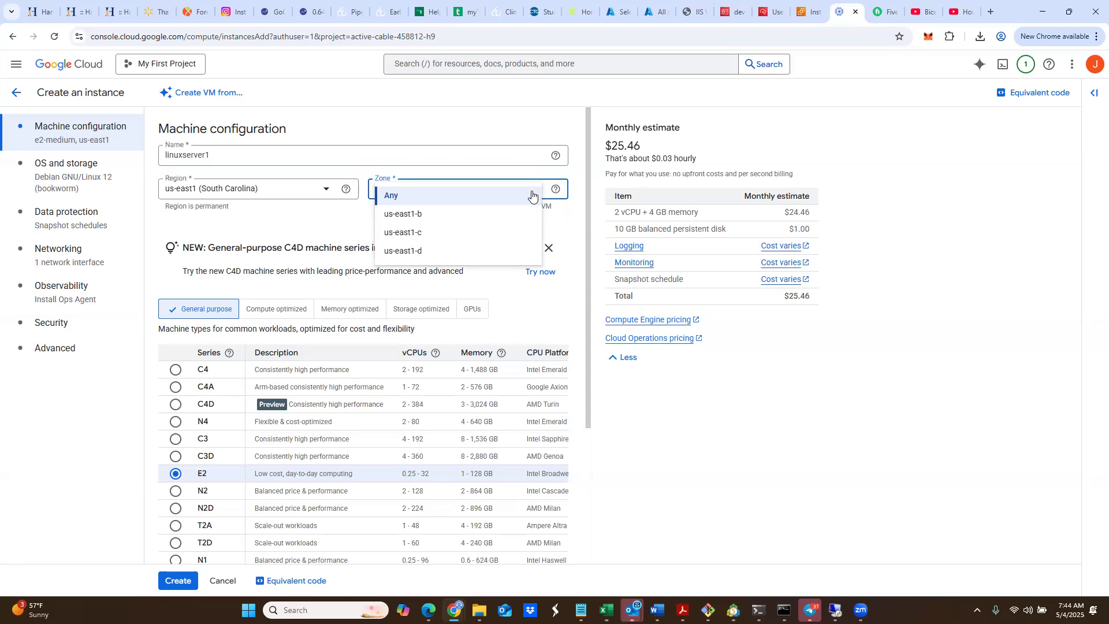
left_click(581, 223)
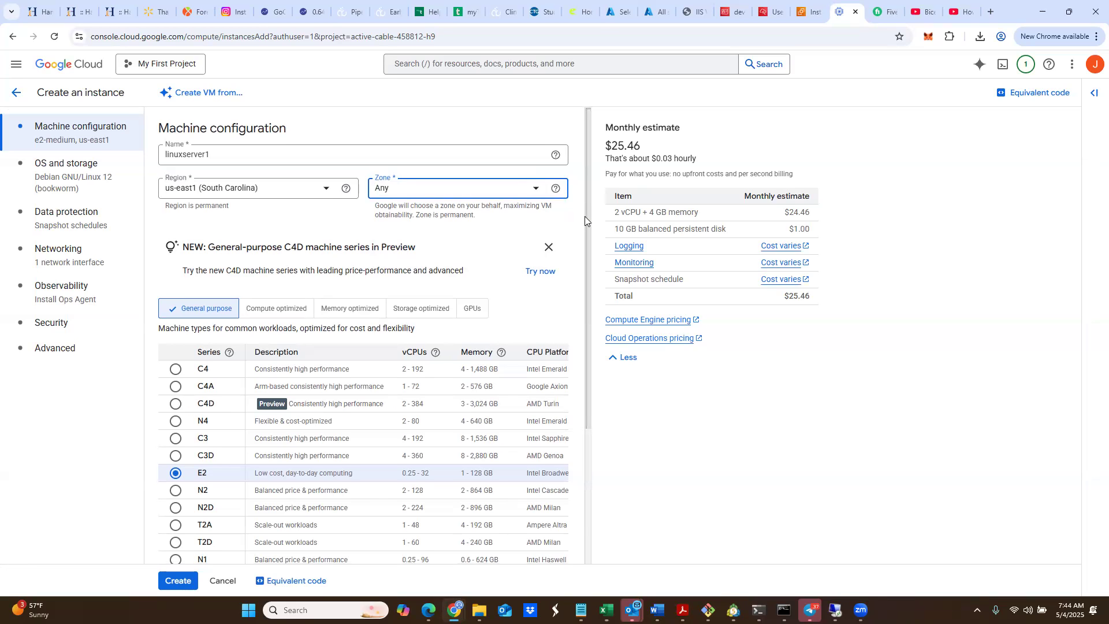
scroll(572, 249, "down", 1)
scroll(562, 274, "down", 2)
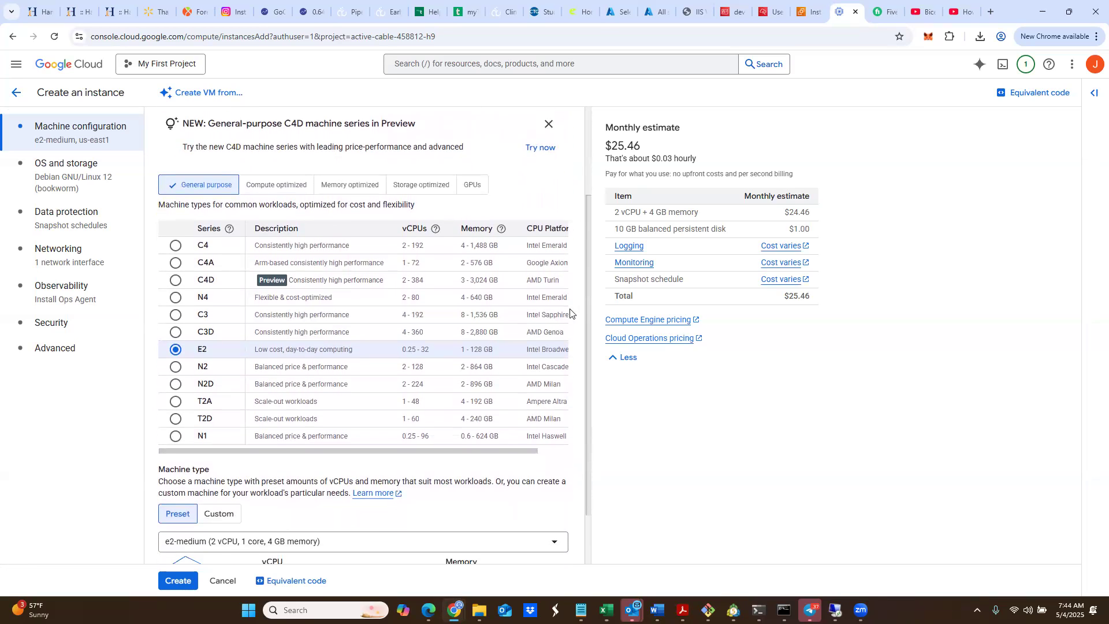
scroll(581, 333, "up", 3)
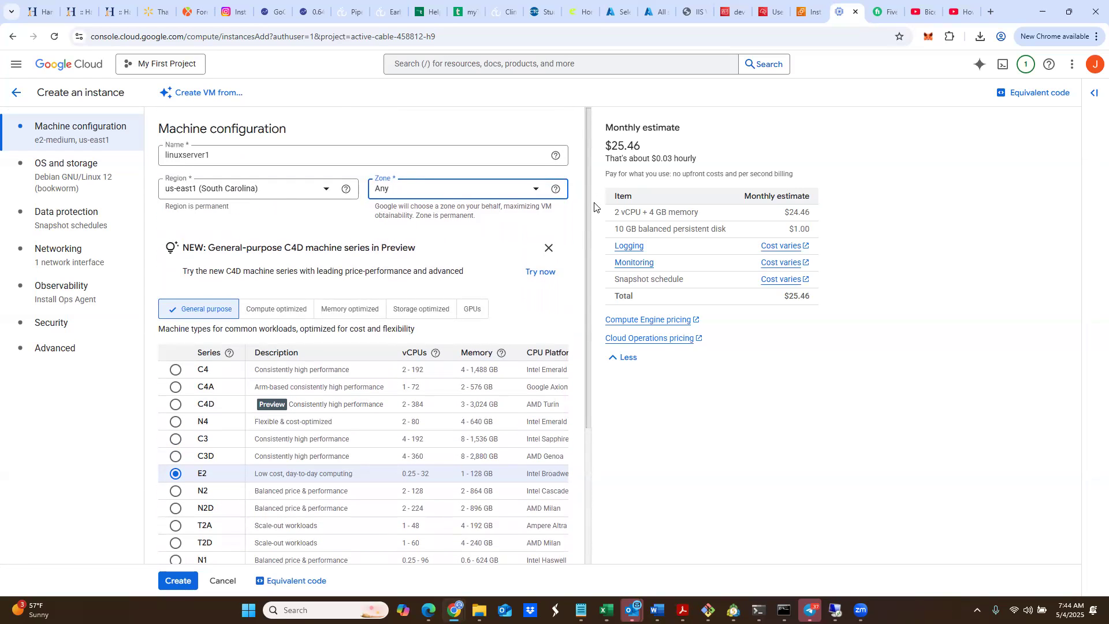
scroll(594, 260, "down", 2)
scroll(594, 306, "up", 2)
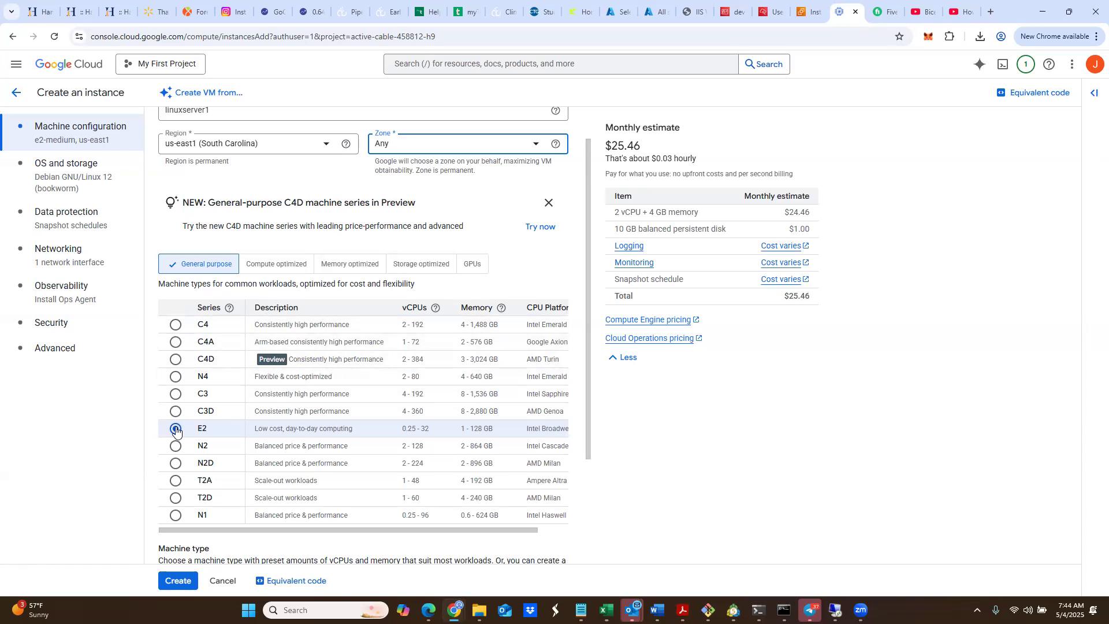
scroll(272, 443, "down", 3)
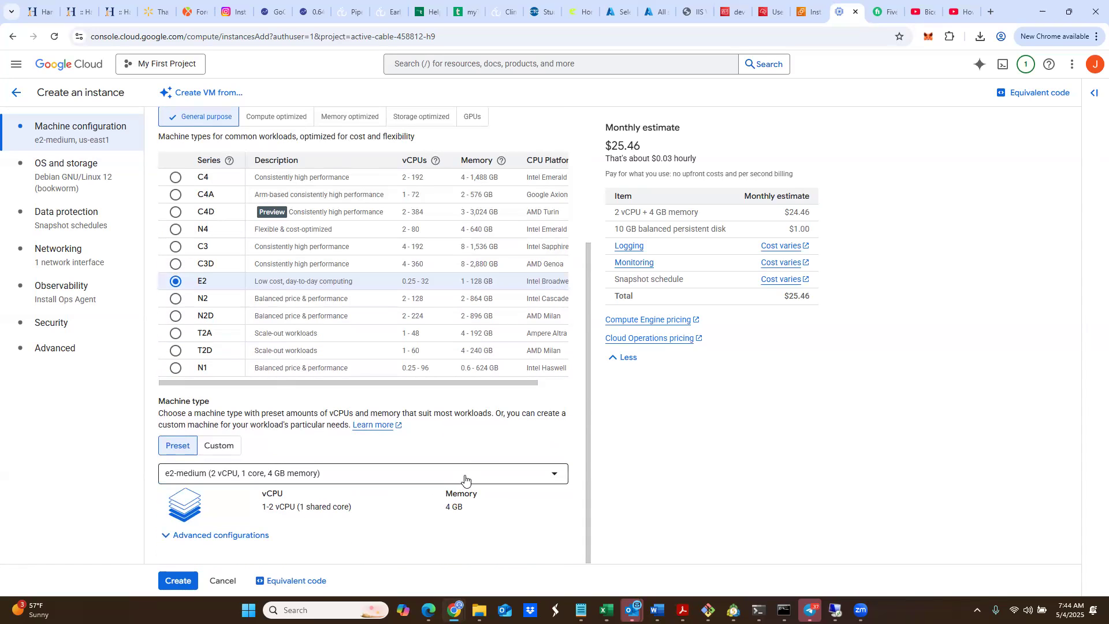
Set the preset machine type to e2-micro (1 GB memory), lowering the estimate to $7.11
left_click(465, 480)
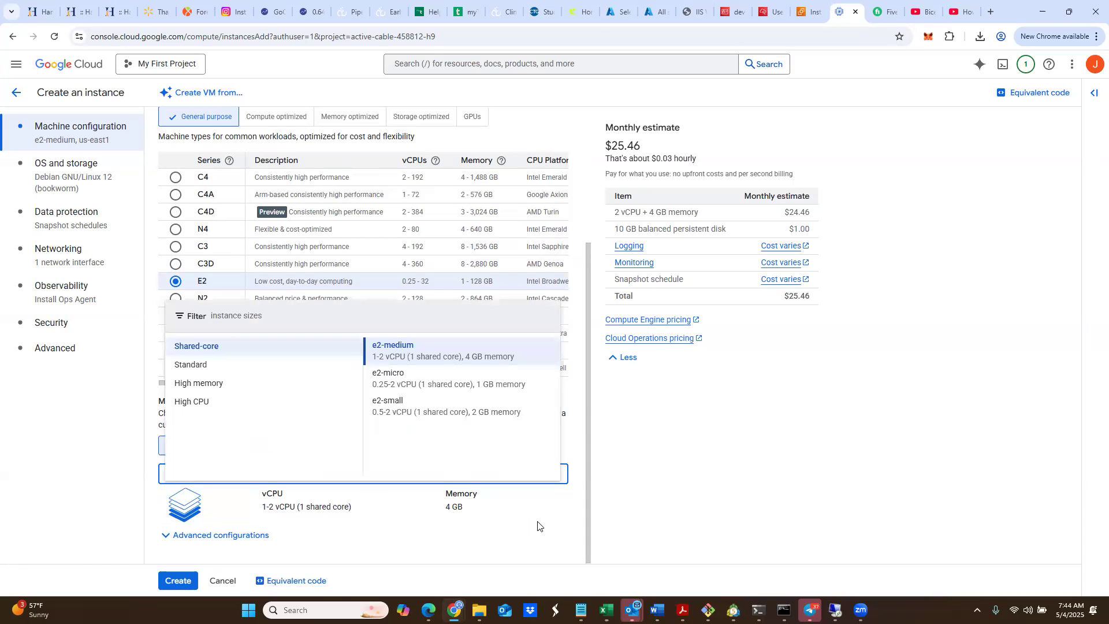
left_click(515, 515)
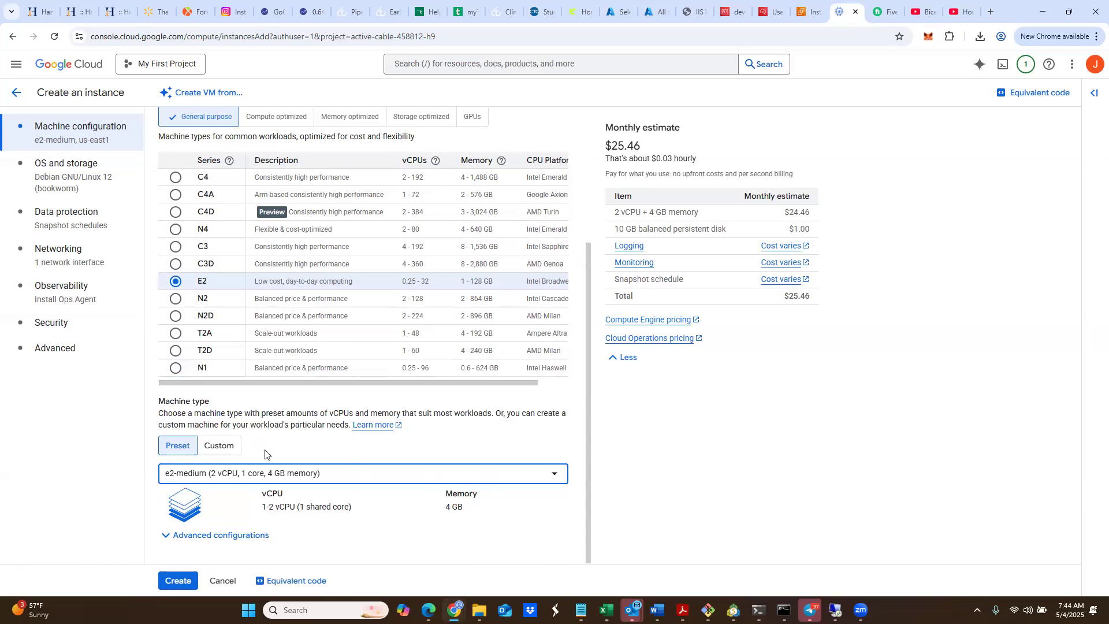
scroll(376, 488, "down", 2)
left_click(186, 370)
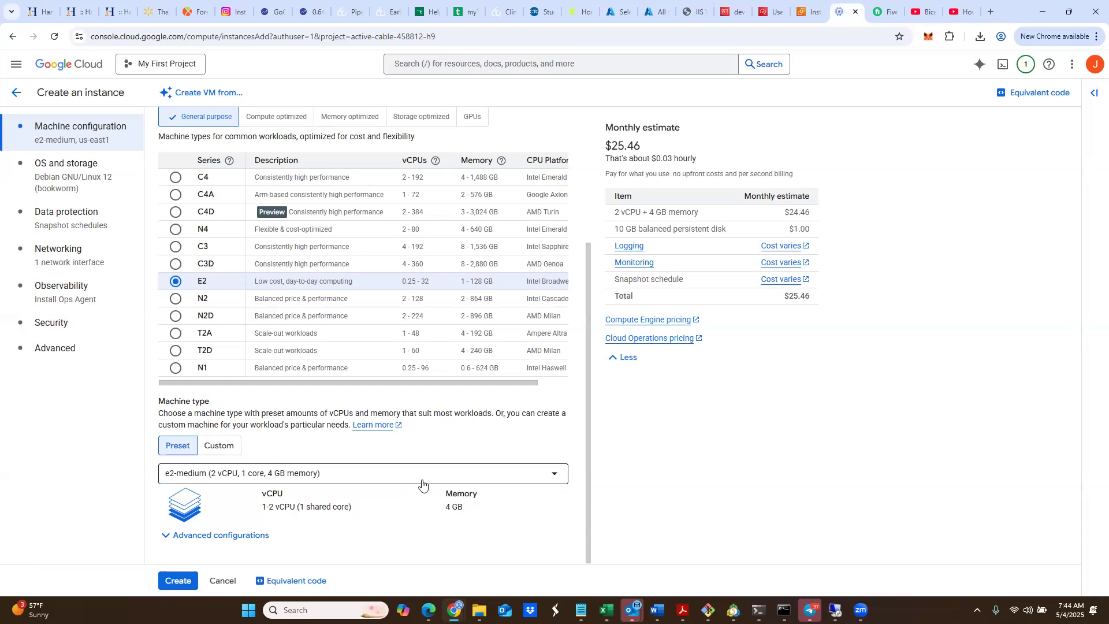
left_click(423, 484)
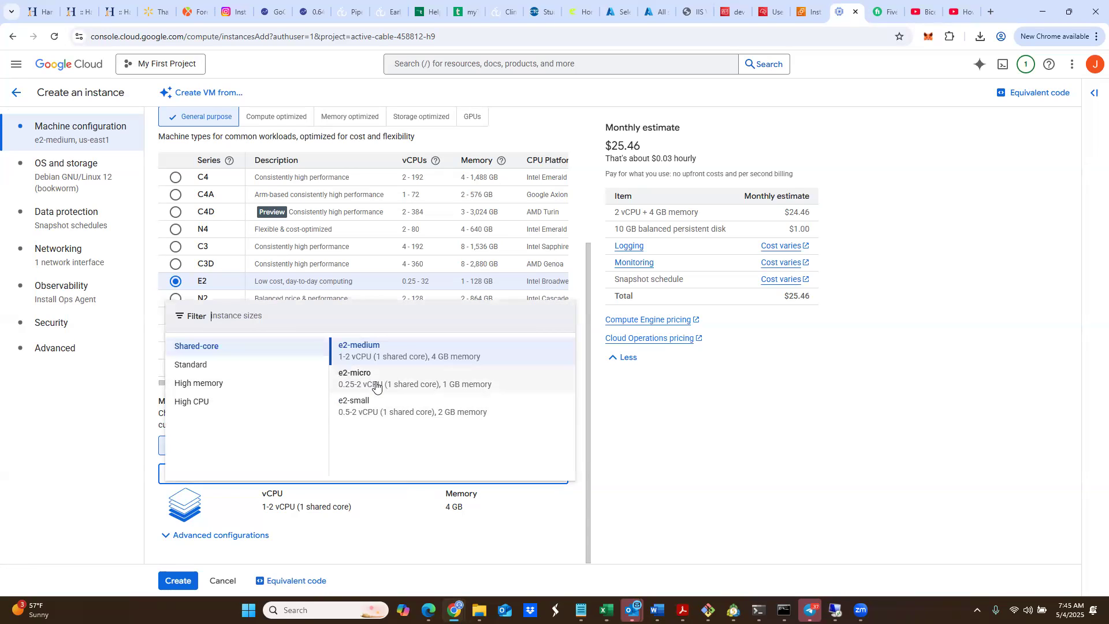
left_click(465, 500)
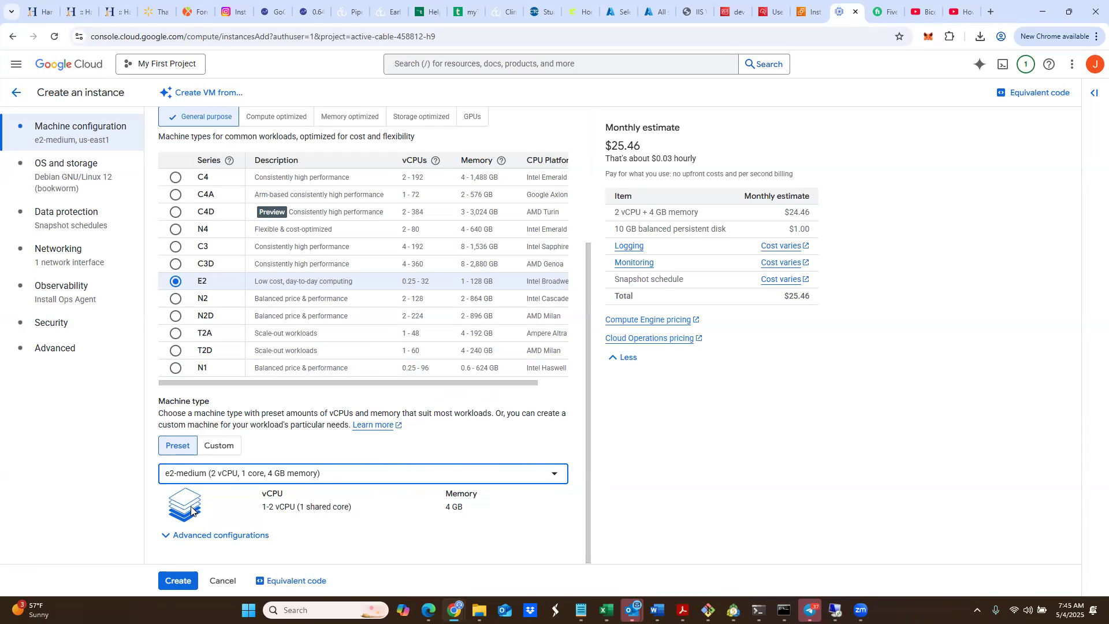
left_click(242, 477)
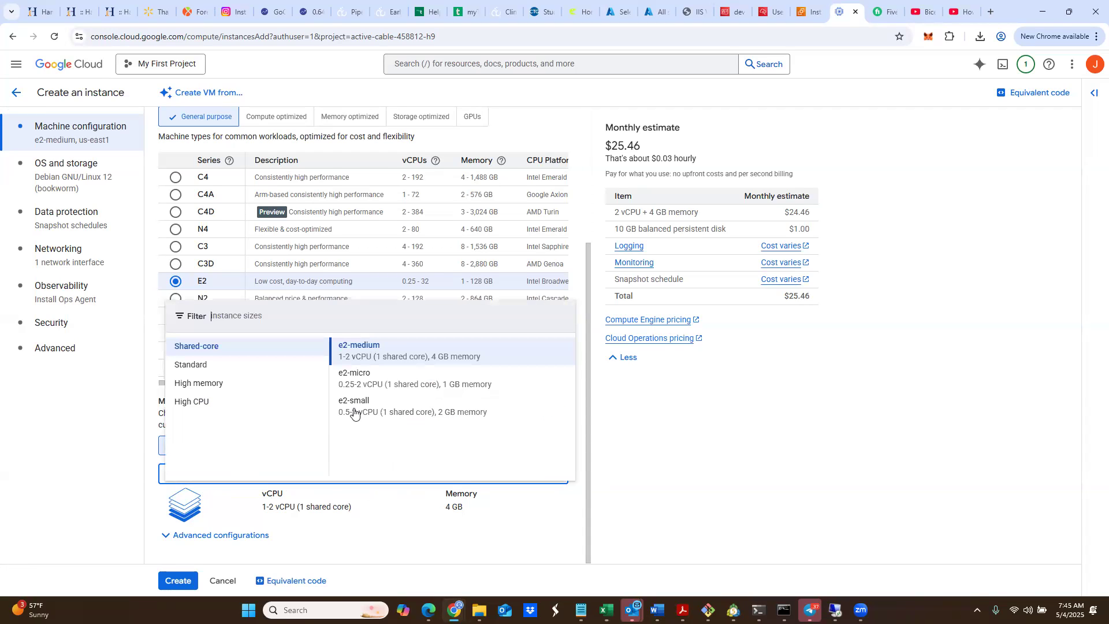
left_click(392, 379)
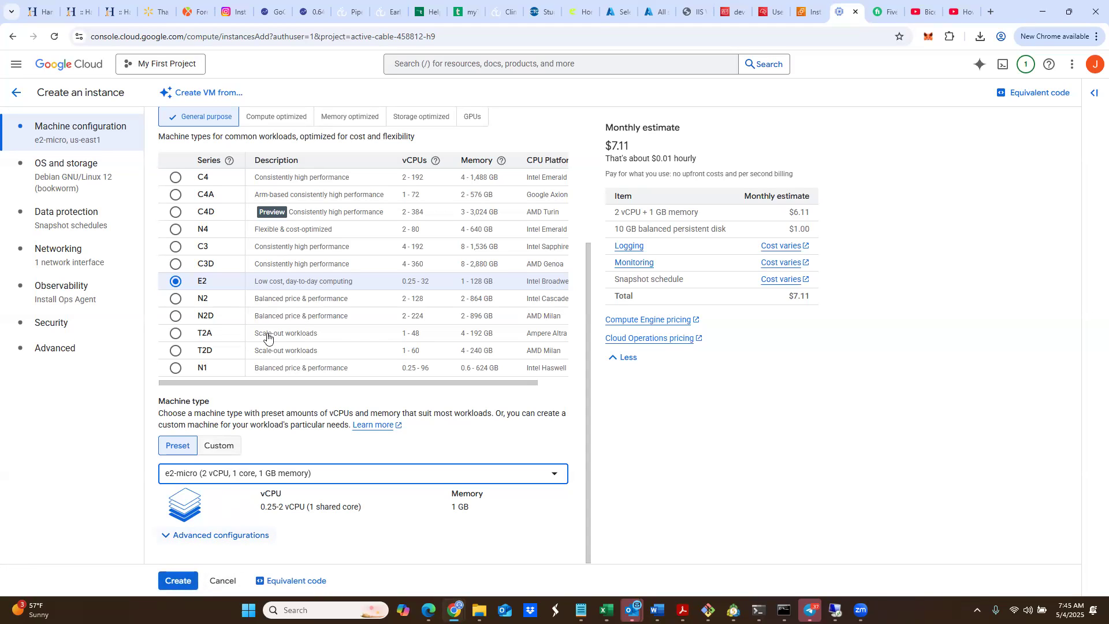
In OS and storage, change the boot disk operating system to Ubuntu
left_click(56, 176)
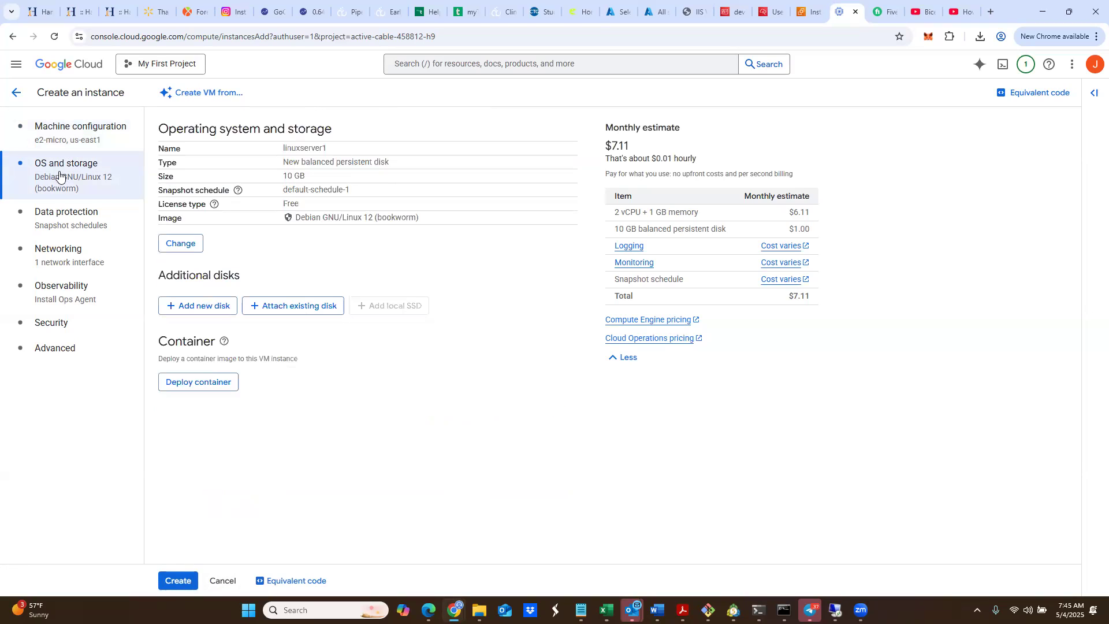
left_click(184, 249)
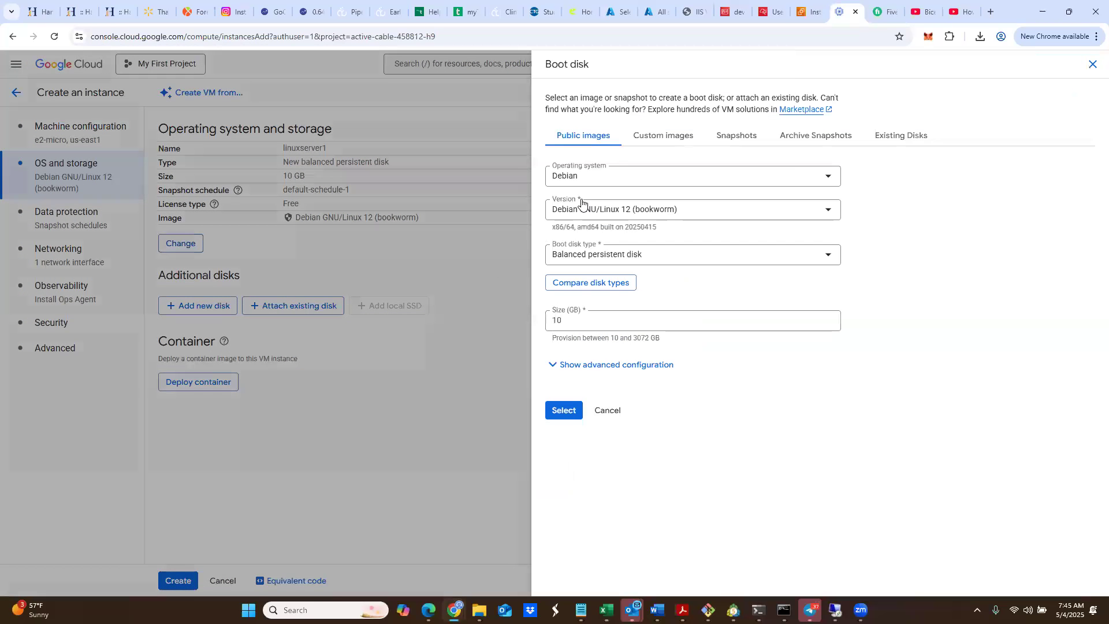
left_click(833, 177)
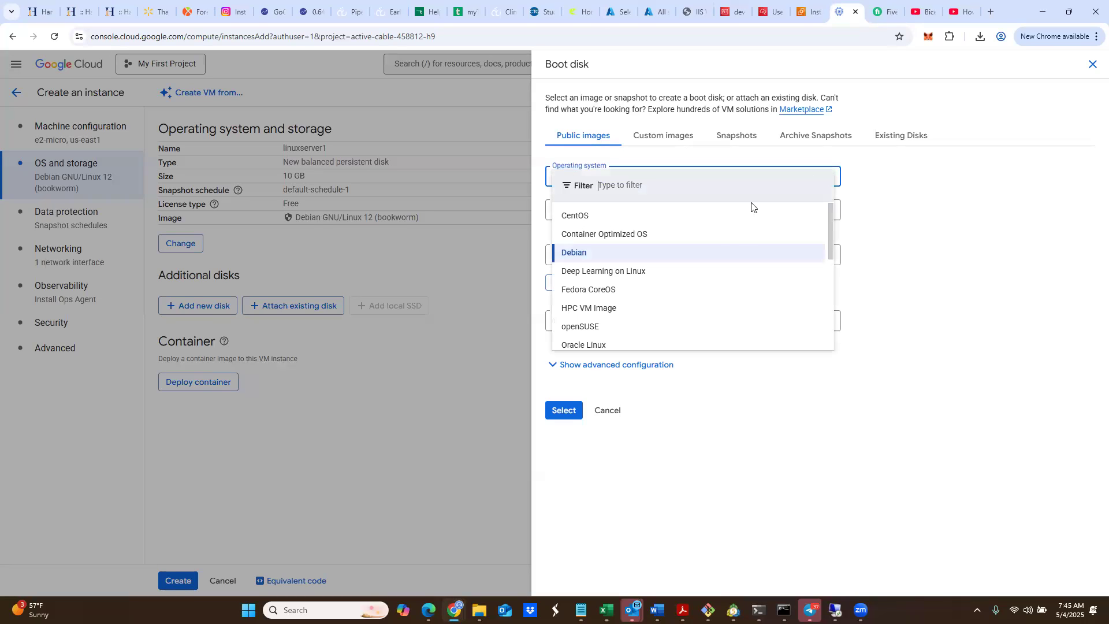
type("Ub")
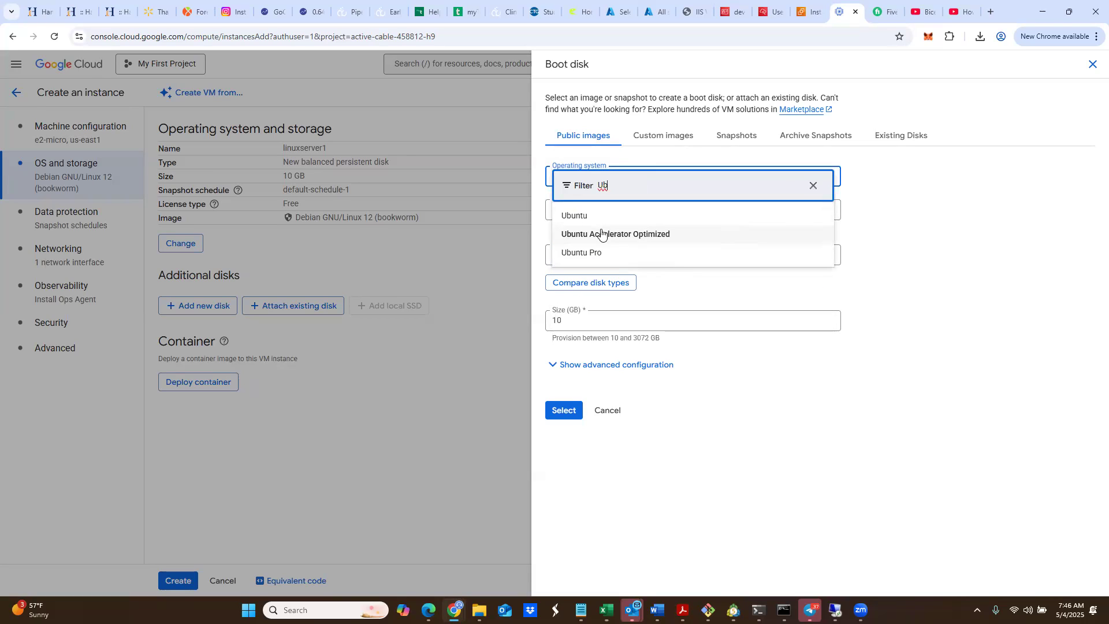
left_click(636, 225)
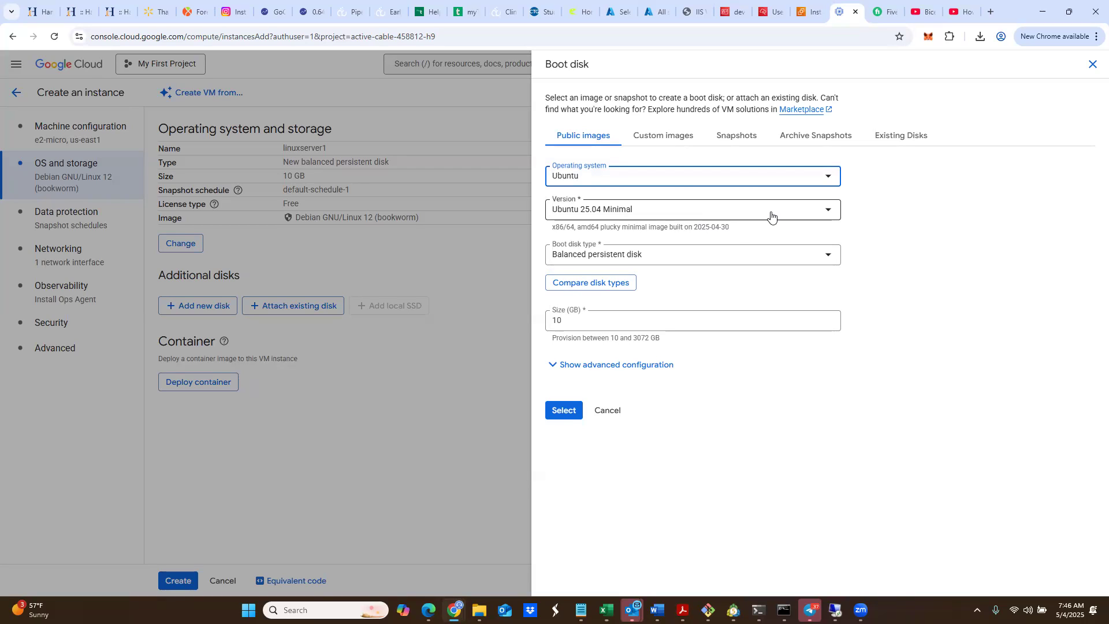
Choose Ubuntu 24.04 LTS (x86/64) as the boot disk version
left_click(831, 214)
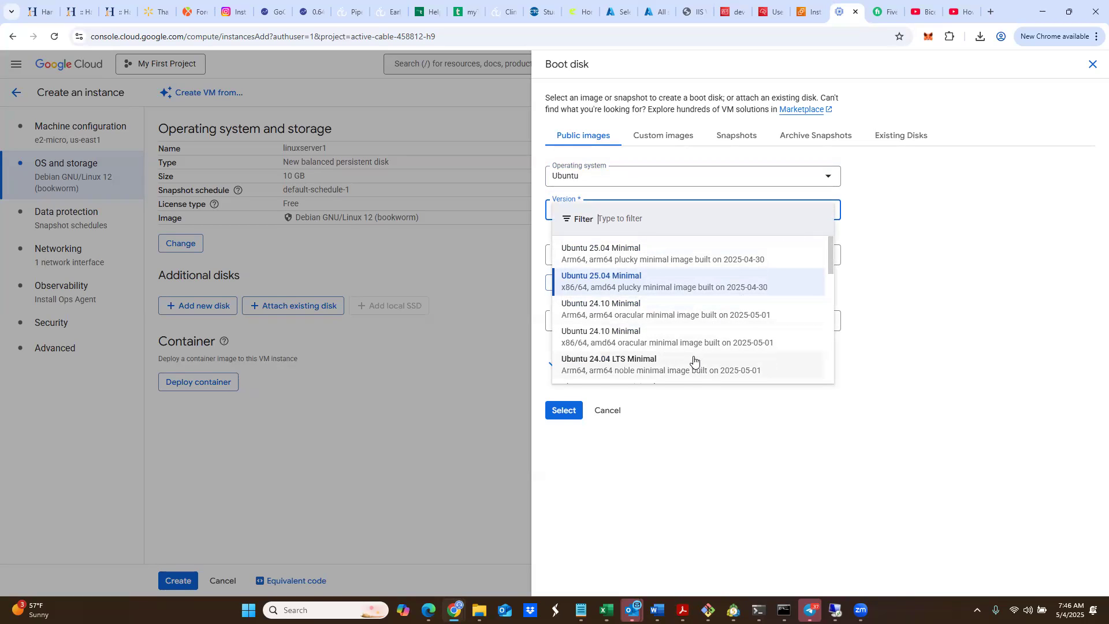
scroll(694, 361, "down", 2)
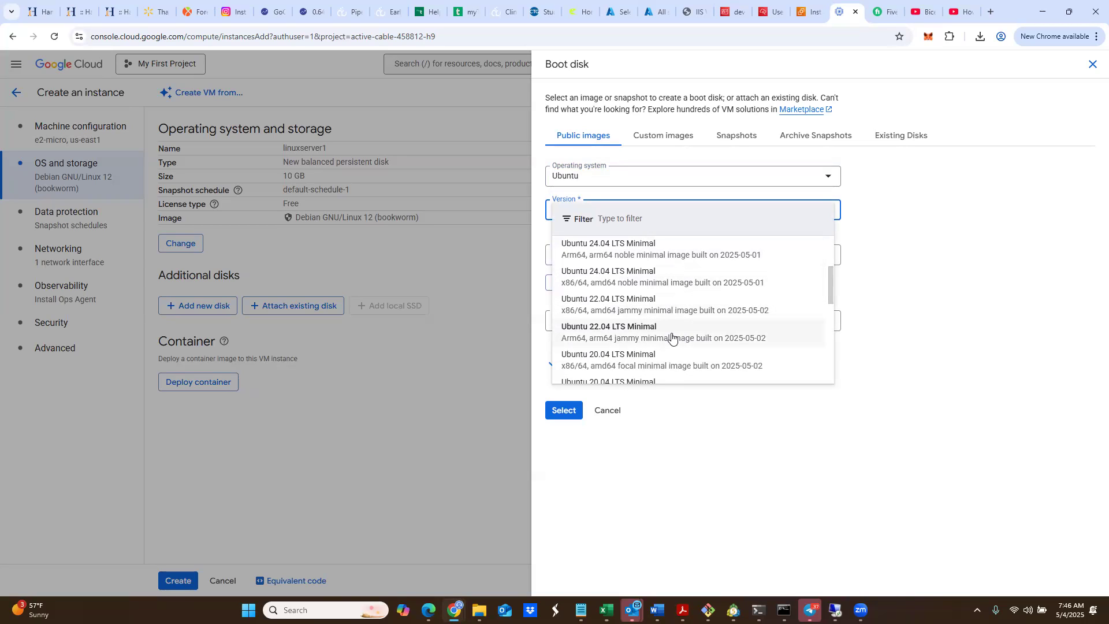
scroll(676, 335, "down", 1)
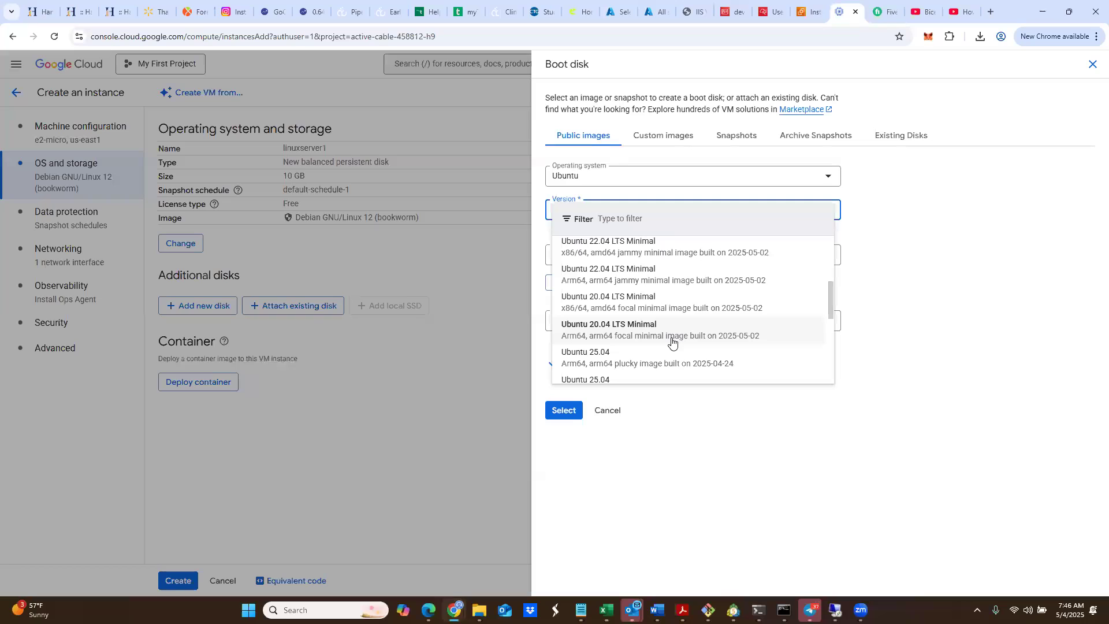
scroll(671, 341, "up", 1)
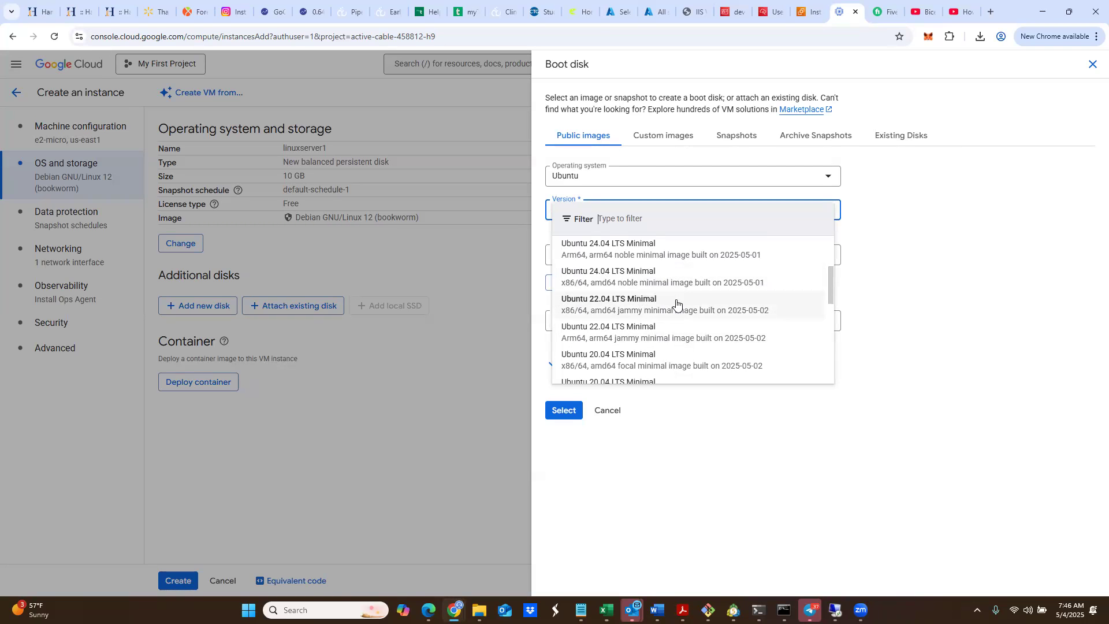
scroll(677, 305, "down", 4)
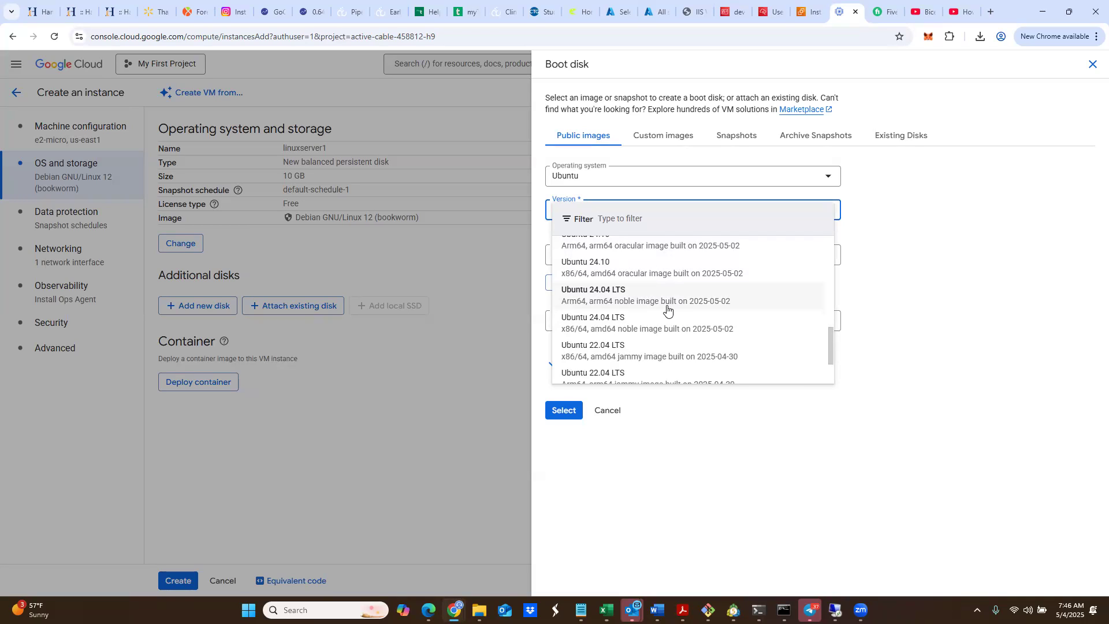
left_click(667, 310)
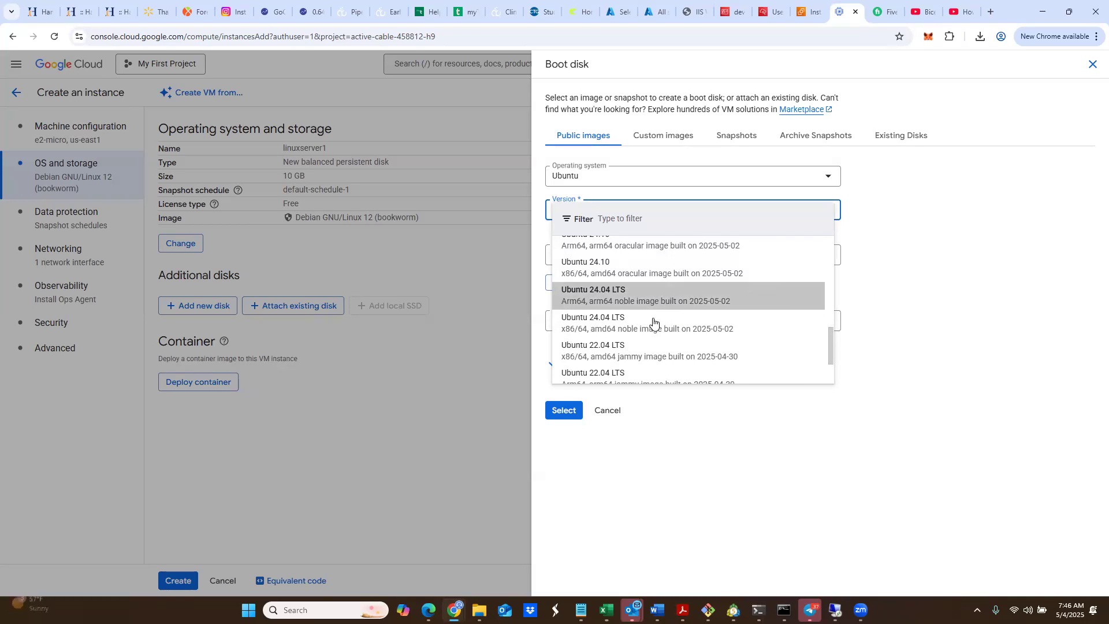
left_click(615, 329)
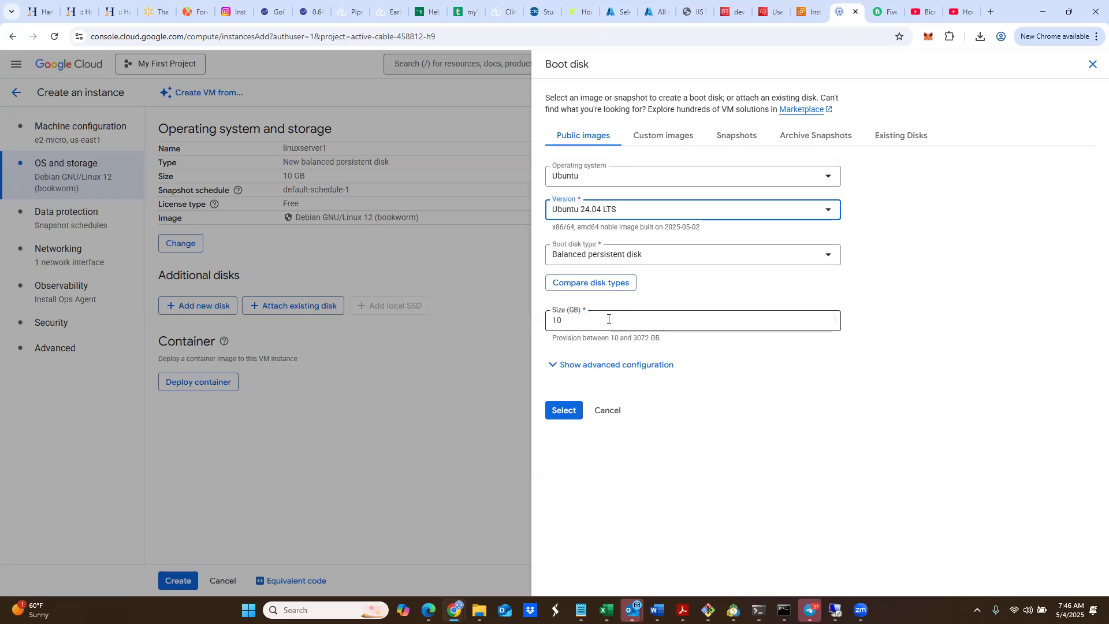
left_click(569, 413)
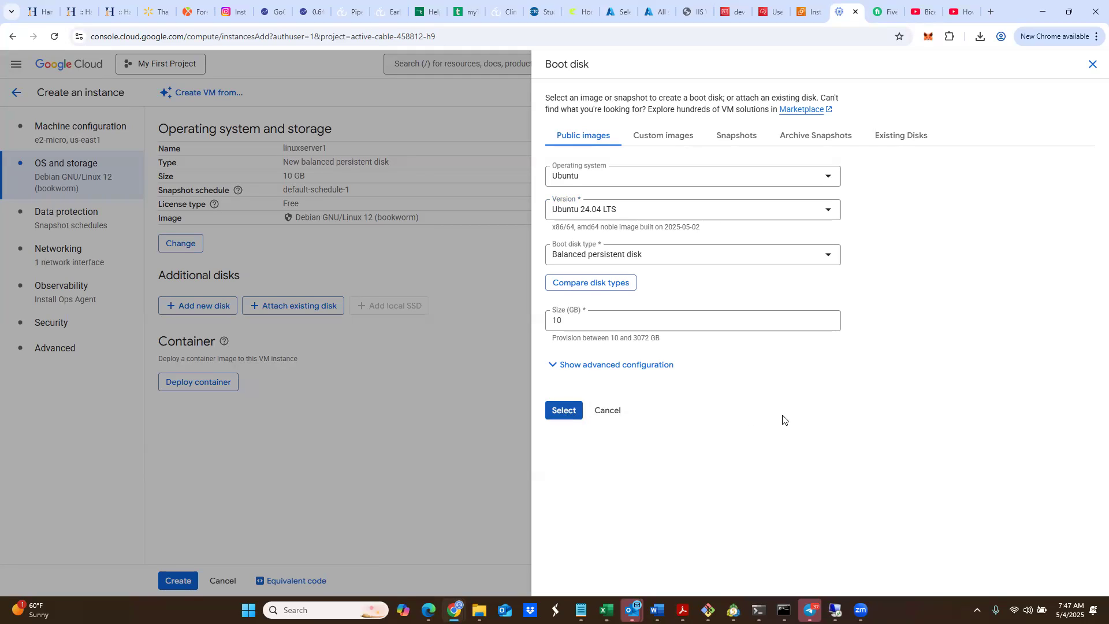
Keep the Balanced persistent disk type and confirm the Ubuntu 24.04 LTS boot disk with Select
left_click(827, 257)
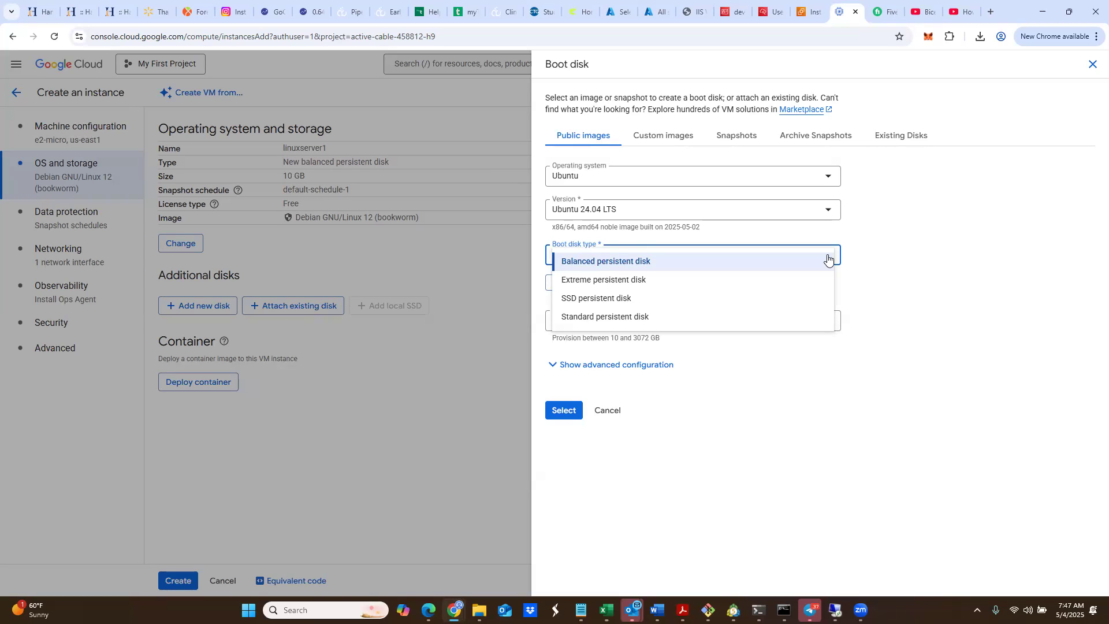
left_click(896, 265)
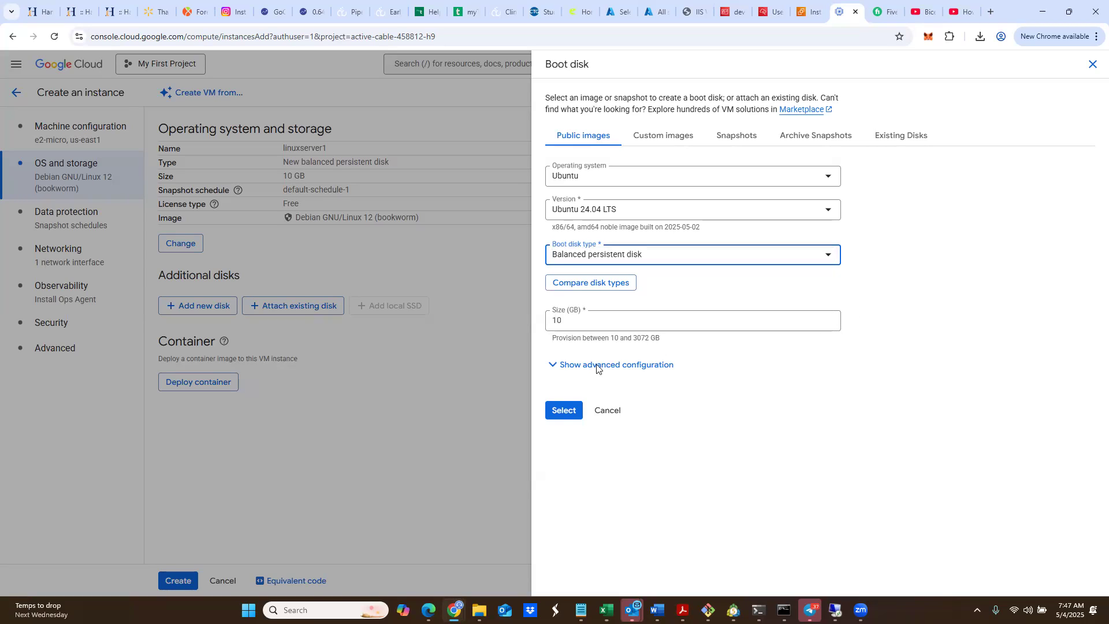
left_click(561, 411)
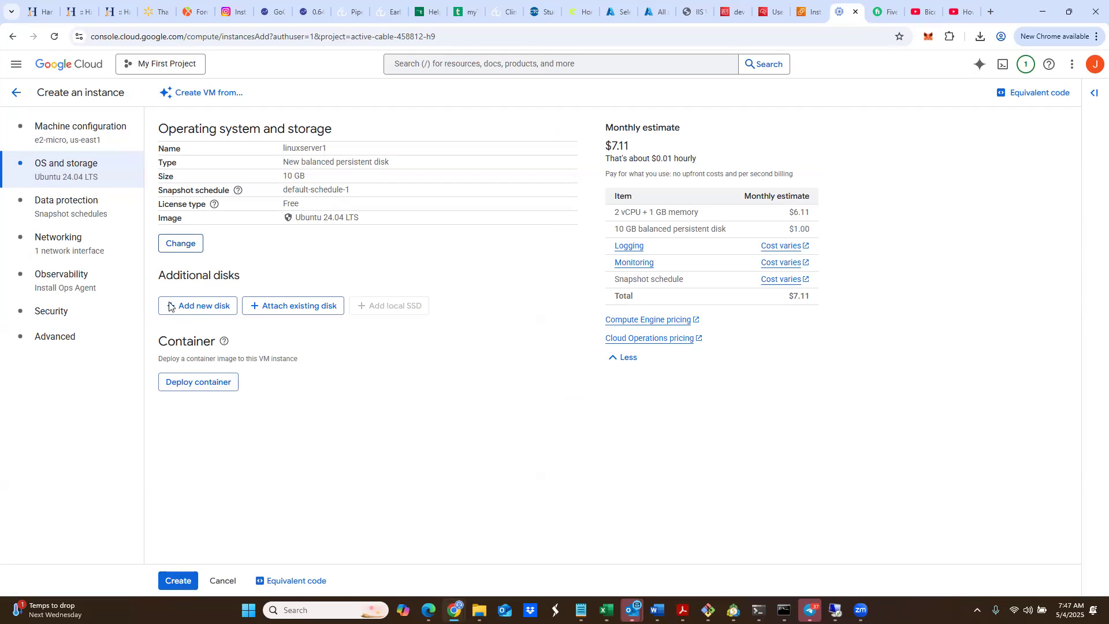
Set the new VM's data protection to No backups, dropping the snapshot schedule
left_click(75, 202)
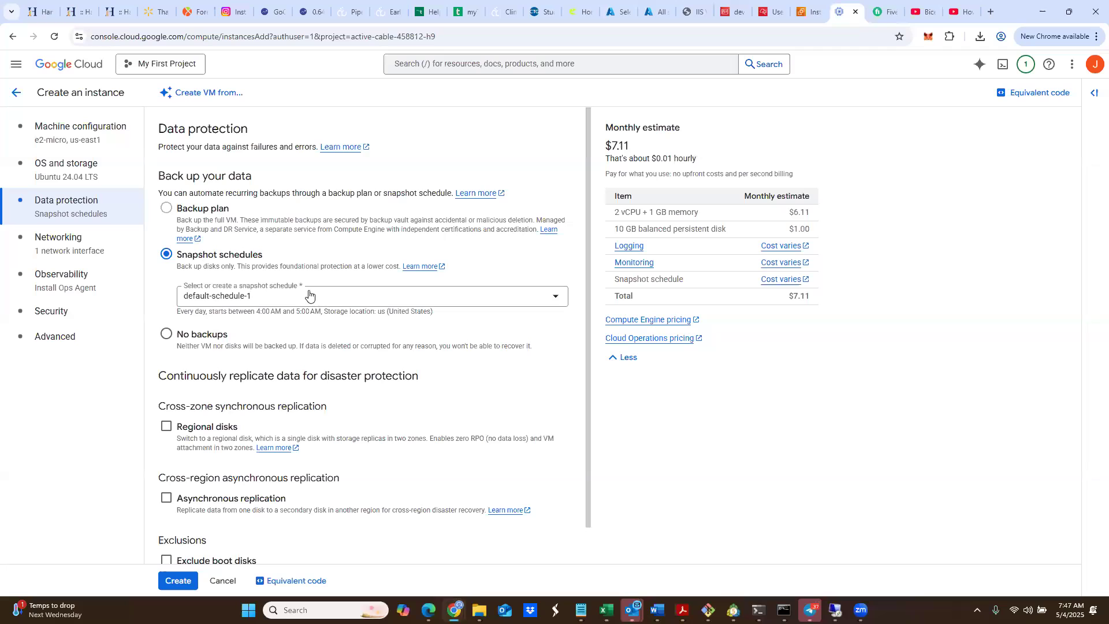
left_click(165, 335)
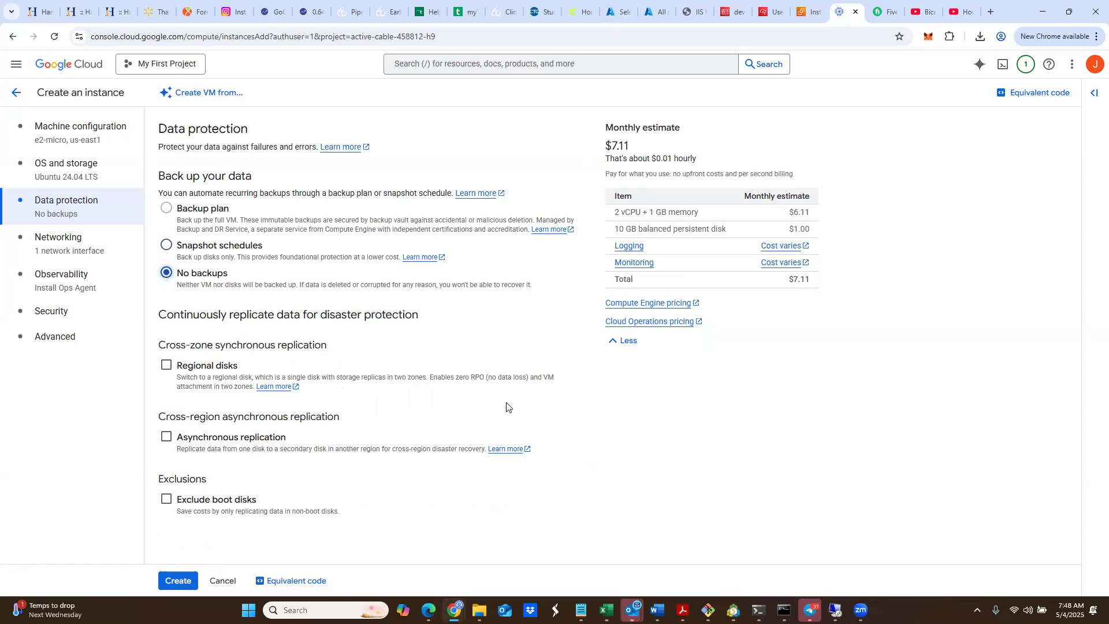
Enable both Allow HTTP traffic and Allow HTTPS traffic in the new VM's networking settings
left_click(74, 249)
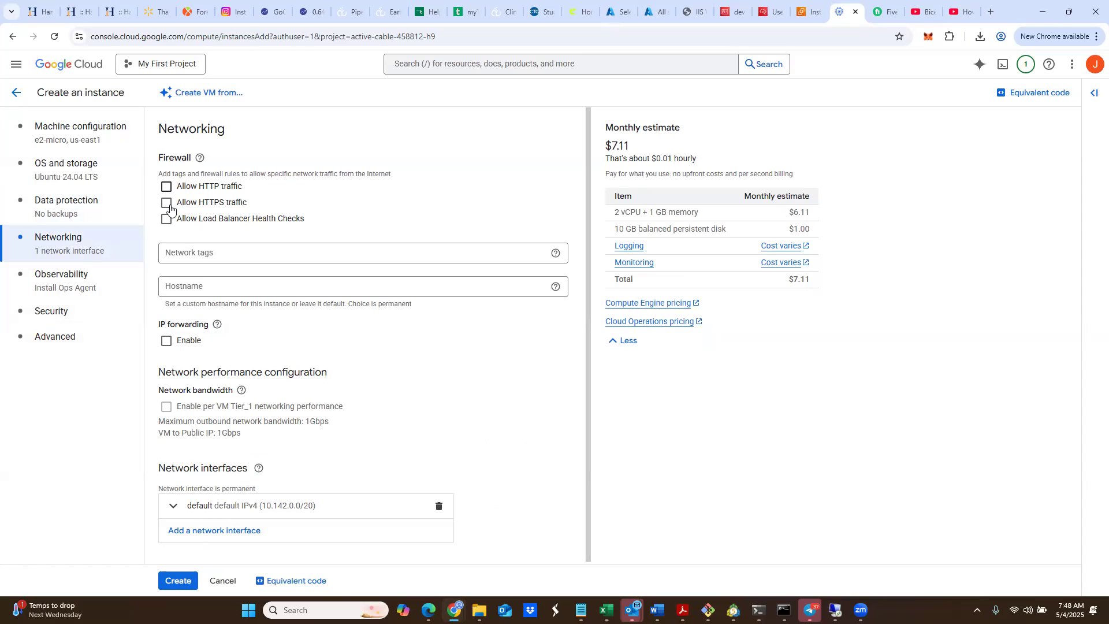
left_click(167, 188)
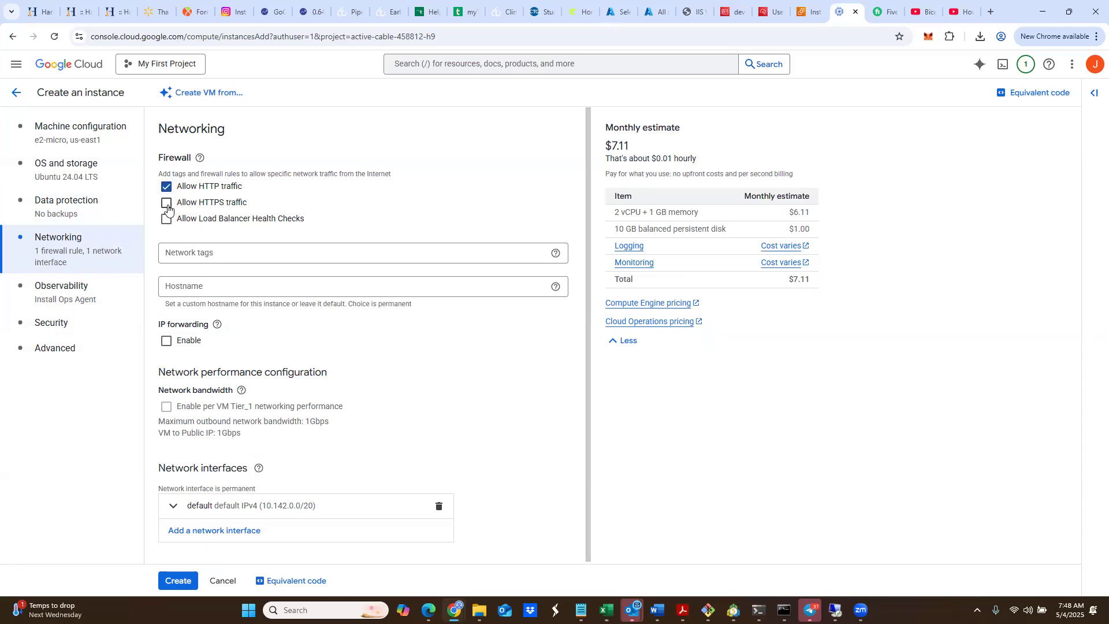
left_click(167, 204)
scroll(499, 422, "down", 2)
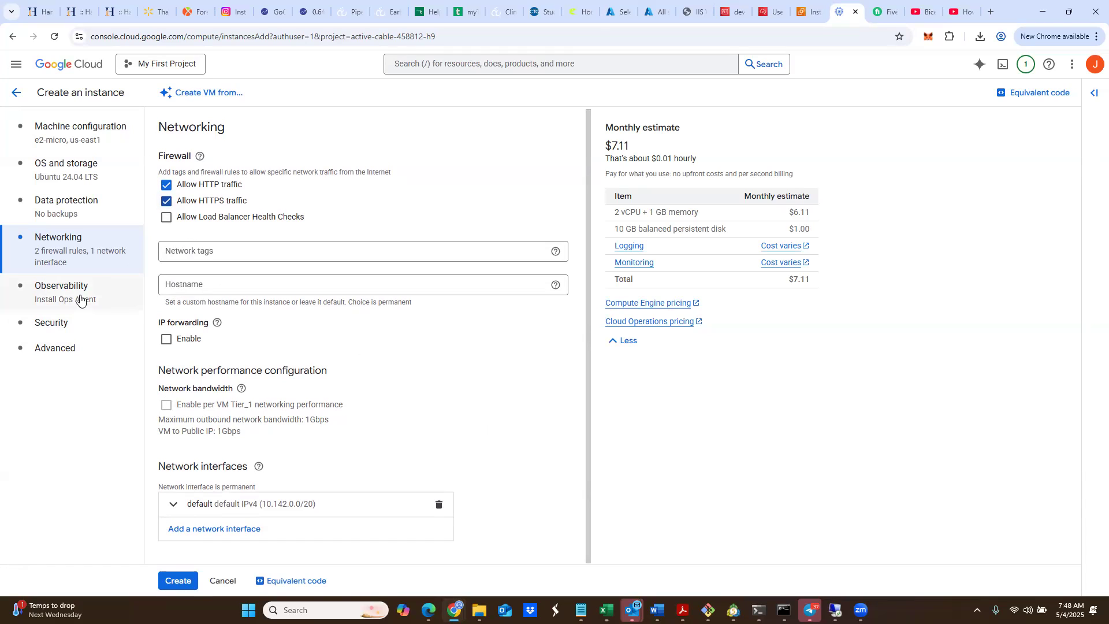
Create the VM so linuxserver1 runs in us-east1-d with internal IP 10.142.0.2
left_click(179, 581)
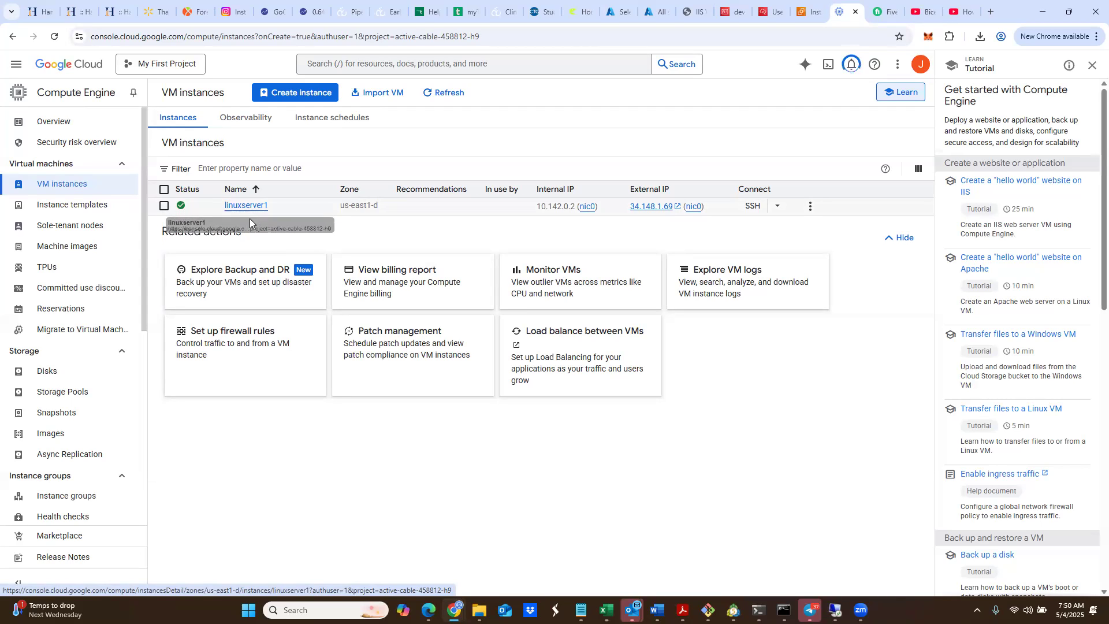
Open an SSH-in-browser window to linuxserver1 and move it toward the screen centre
left_click(778, 209)
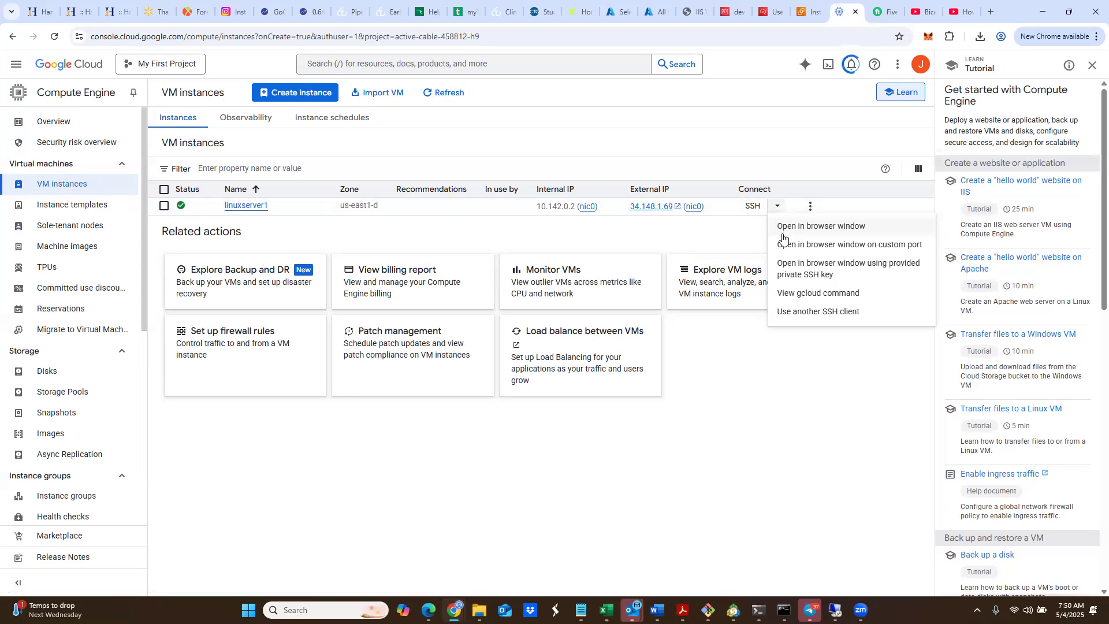
left_click(795, 228)
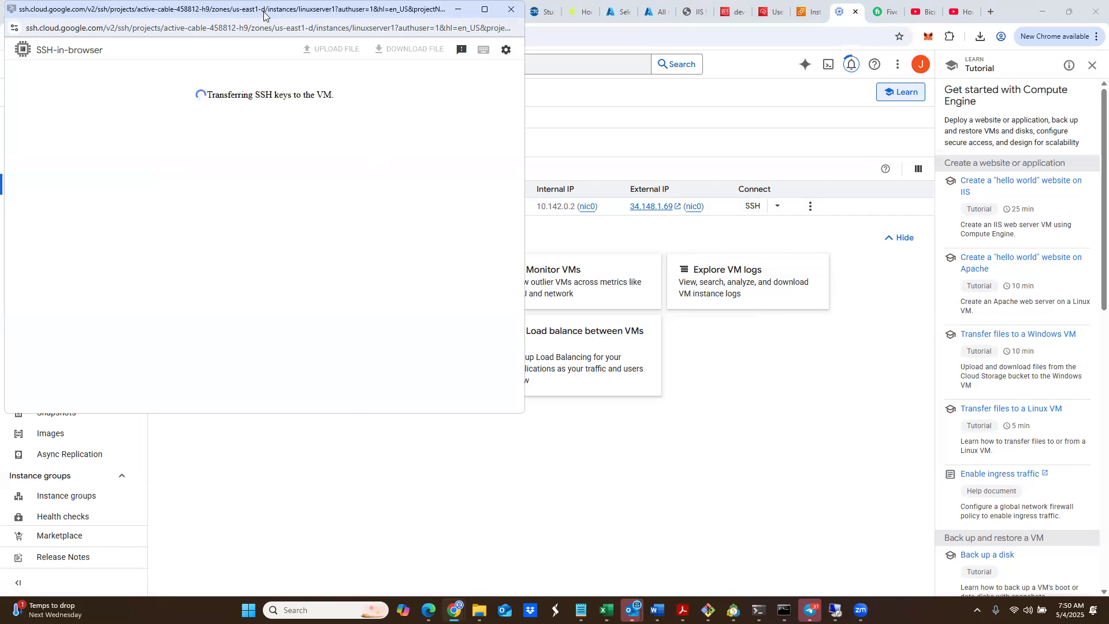
left_click_drag(325, 9, 396, 51)
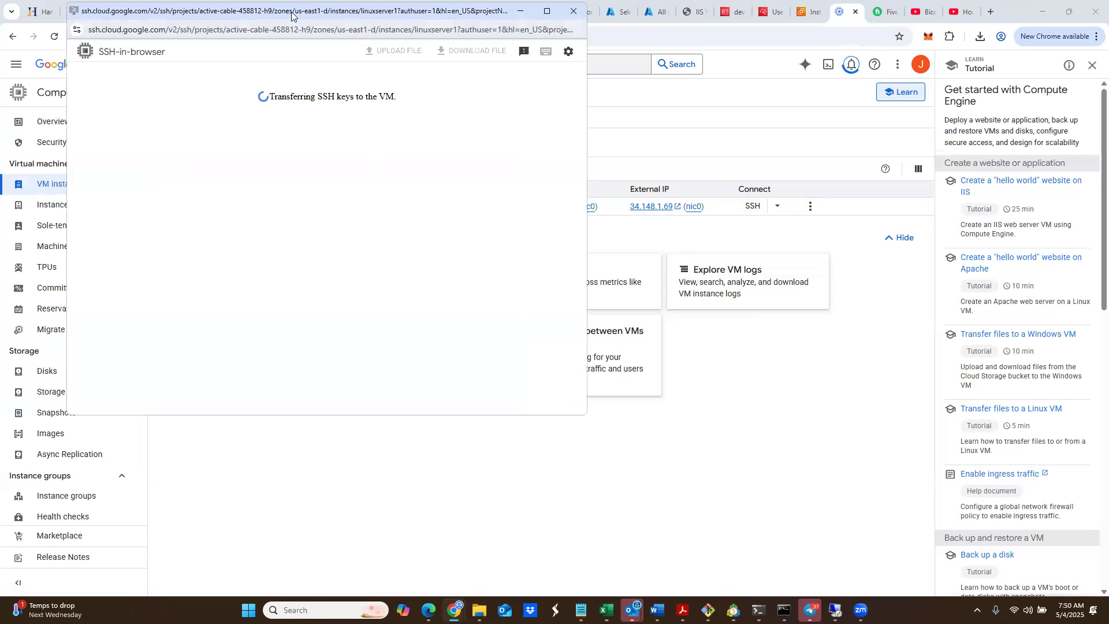
left_click_drag(291, 16, 607, 55)
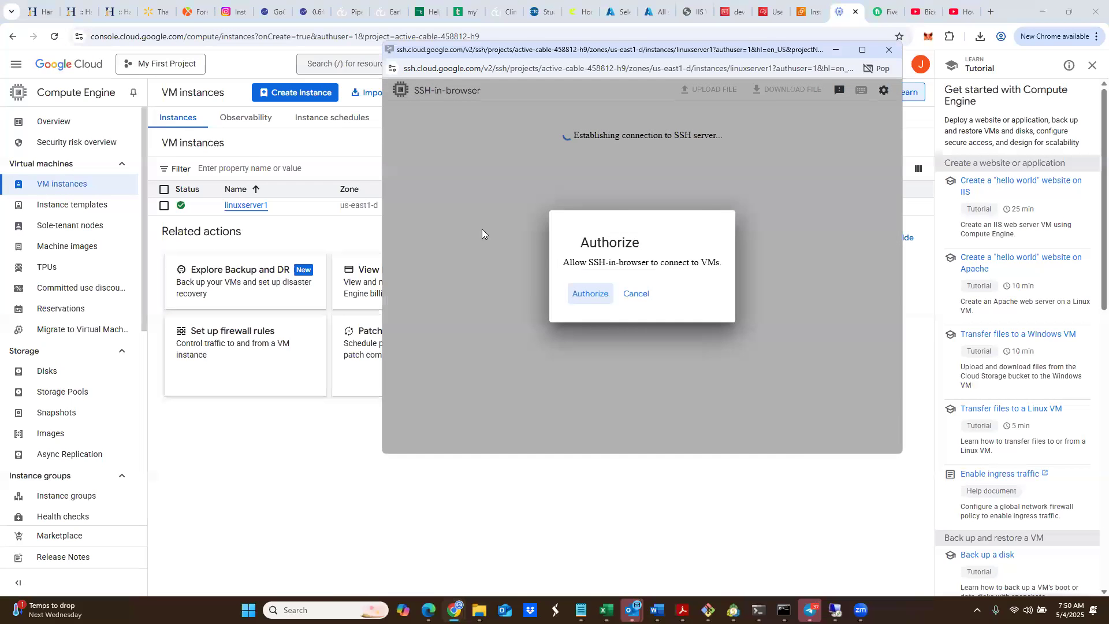
Authorize the SSH connection, sign in with the account password, and allow Cloud Shell access
left_click(483, 295)
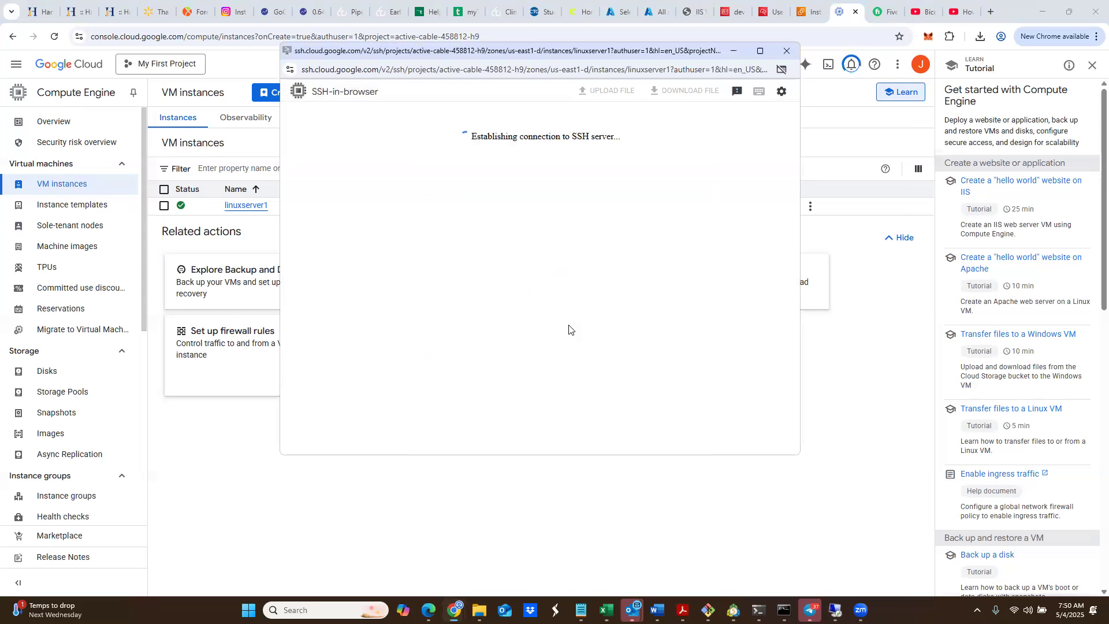
left_click(490, 295)
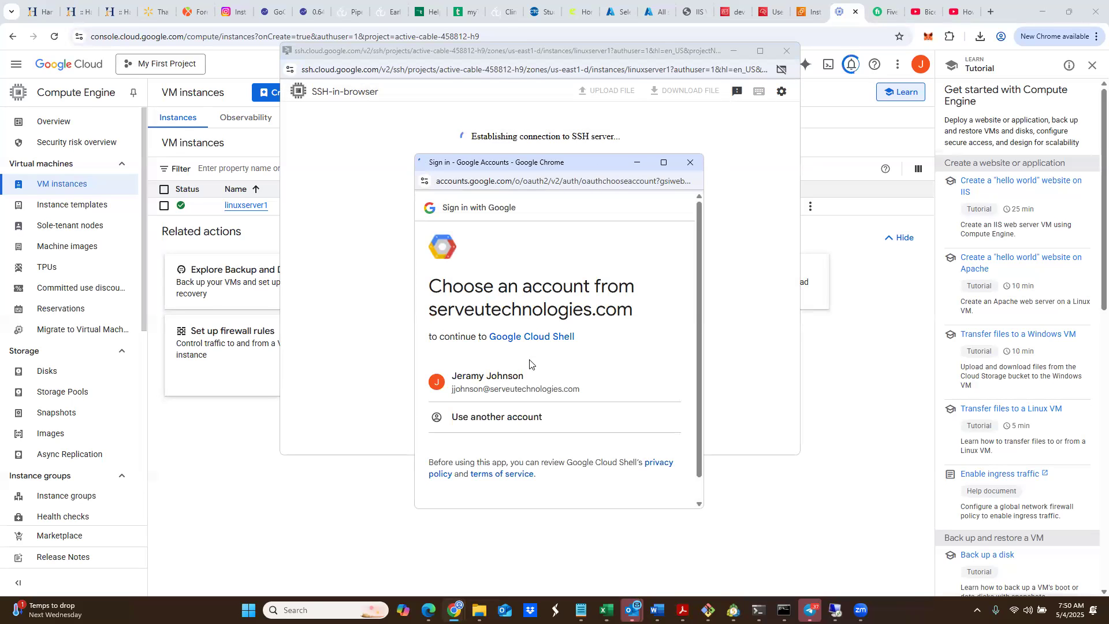
scroll(574, 408, "down", 1)
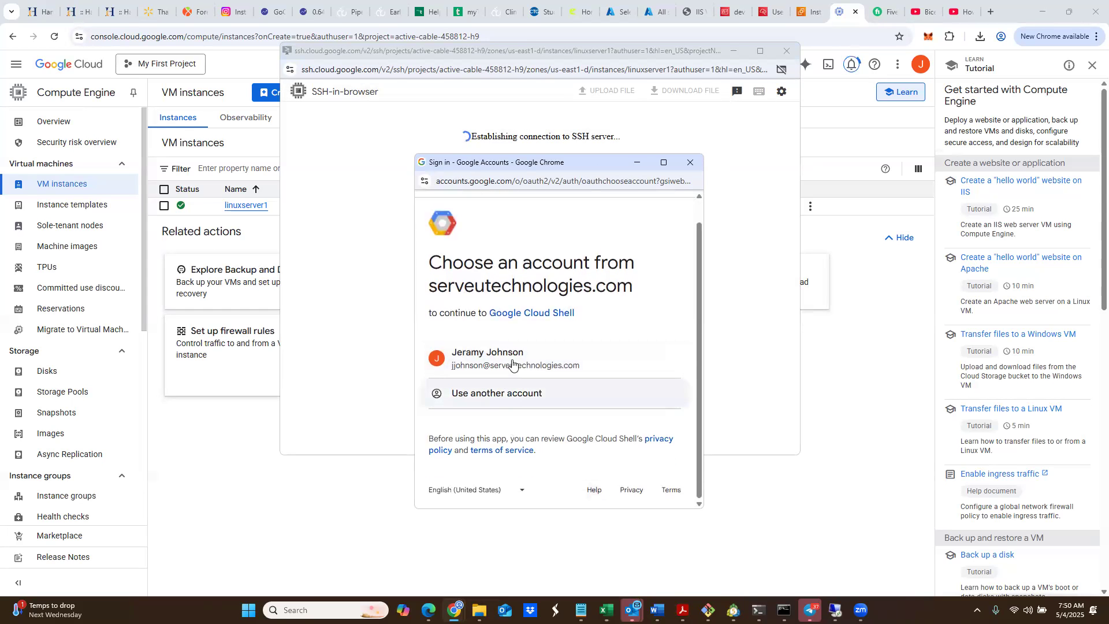
left_click(533, 376)
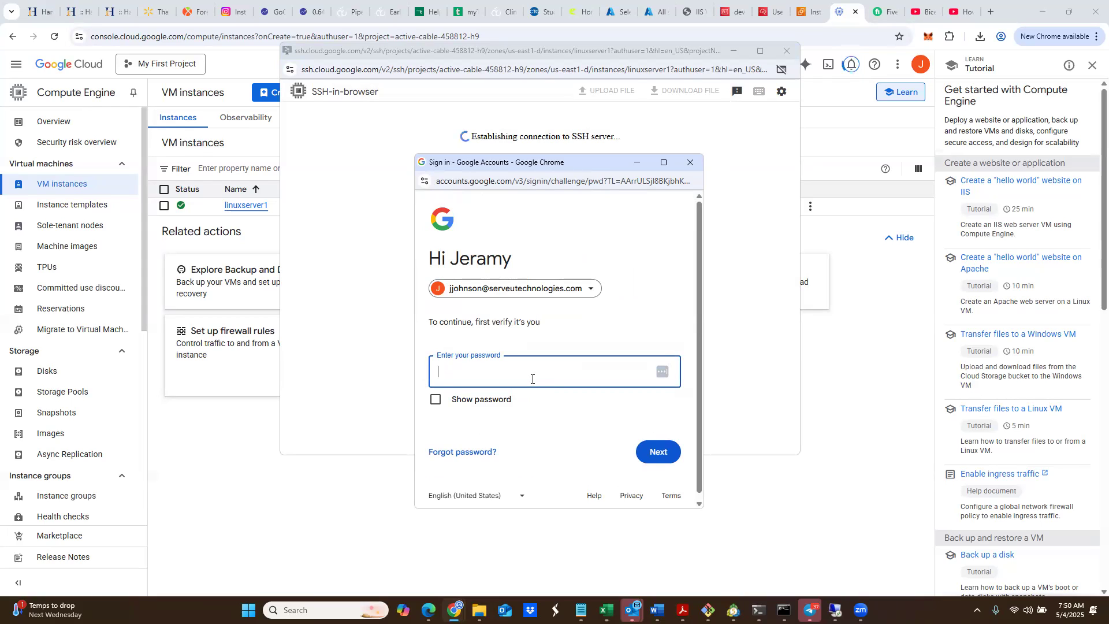
type("•••••••••••")
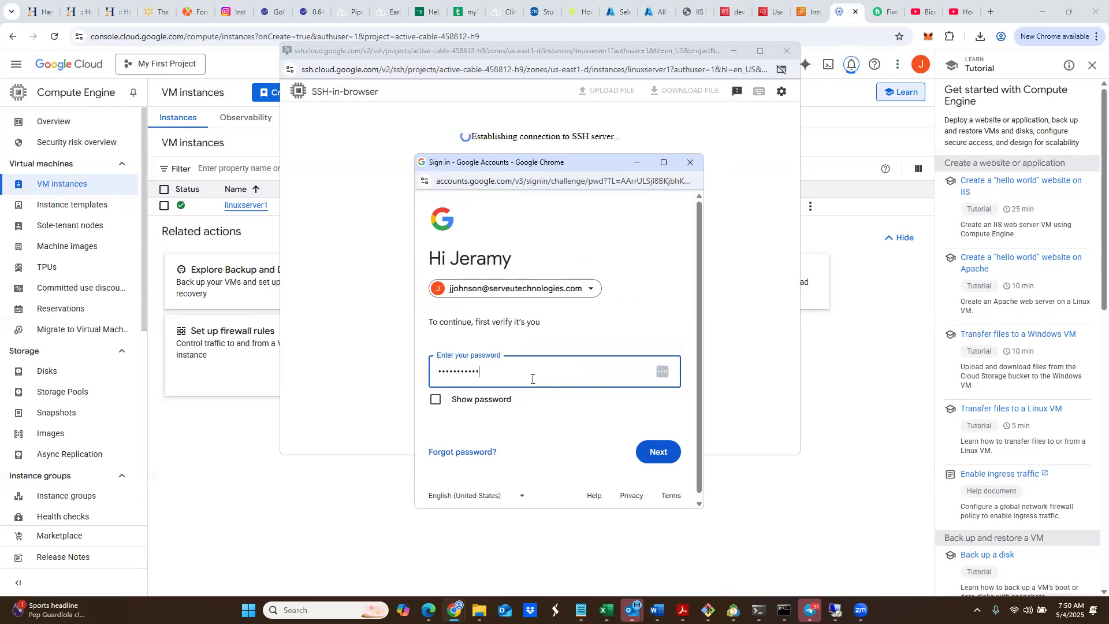
type("•••••••")
key("Return")
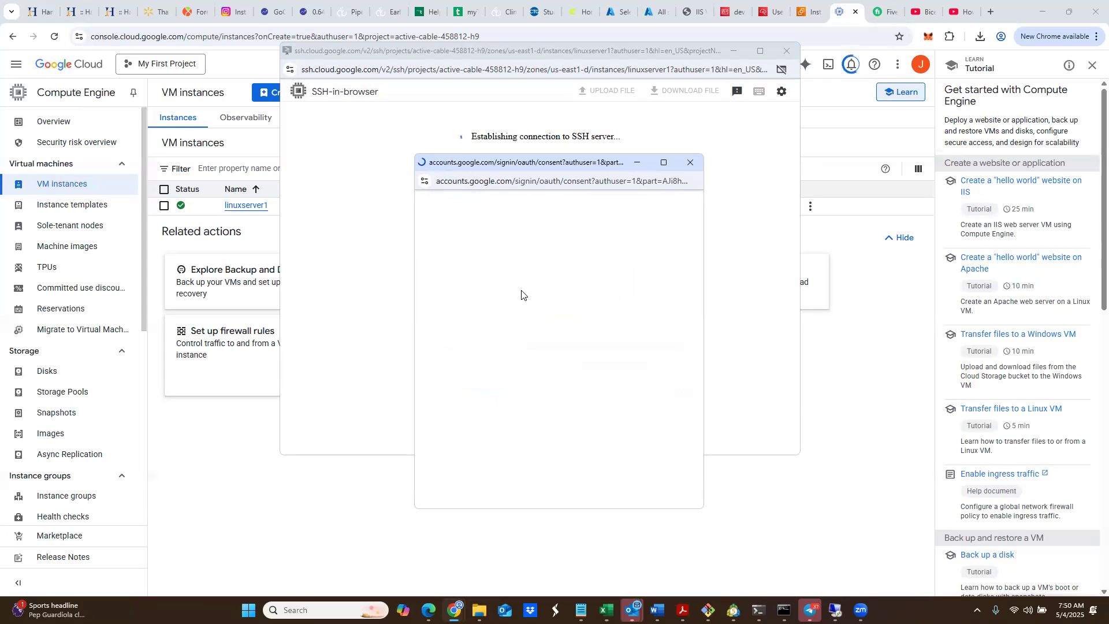
scroll(608, 461, "down", 5)
left_click(611, 448)
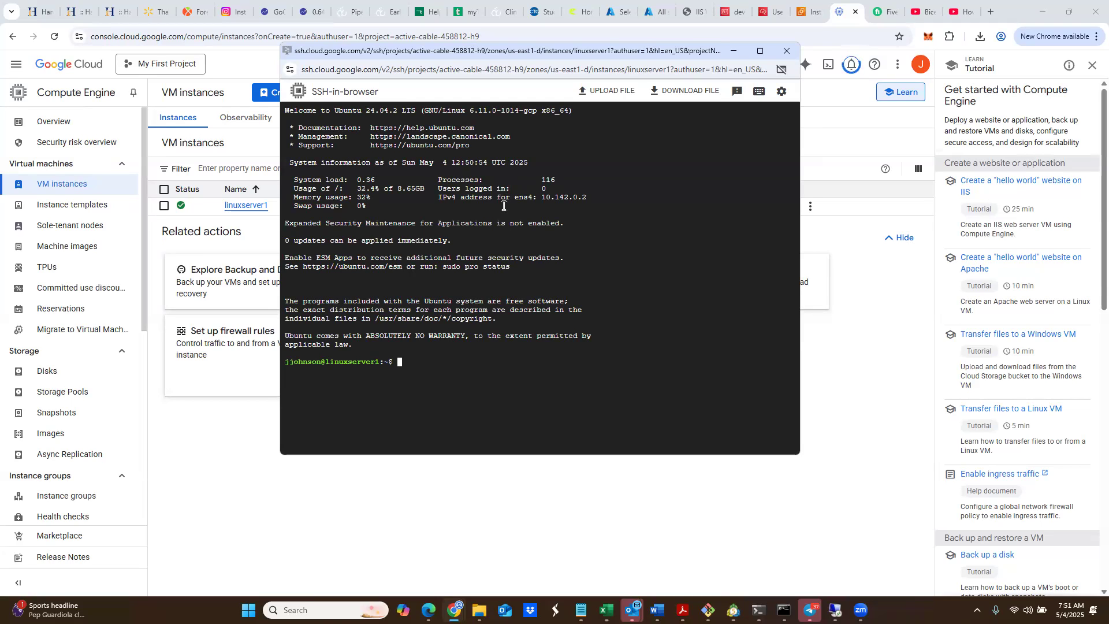
Run lsb_release in the linuxserver1 SSH terminal
type("ls")
key("BackSpace")
type("b-")
key("BackSpace")
type("_release")
key("Return")
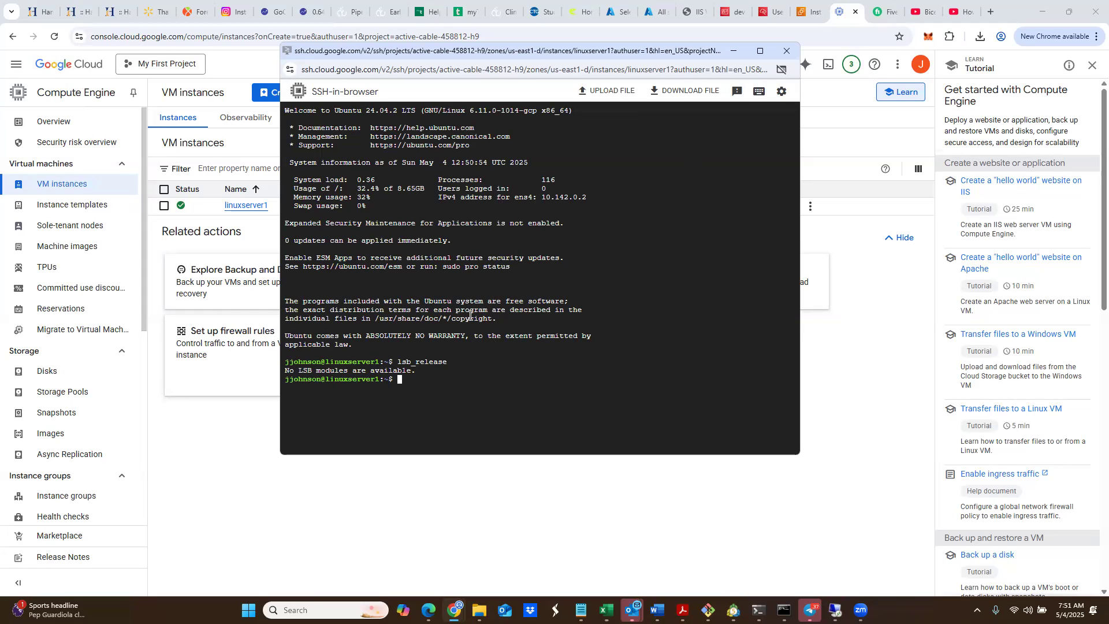
Run lsb_release -a to confirm Ubuntu 24.04.2 LTS (noble), then clear the prompt
type("lsb_")
type("release -a")
key("Return")
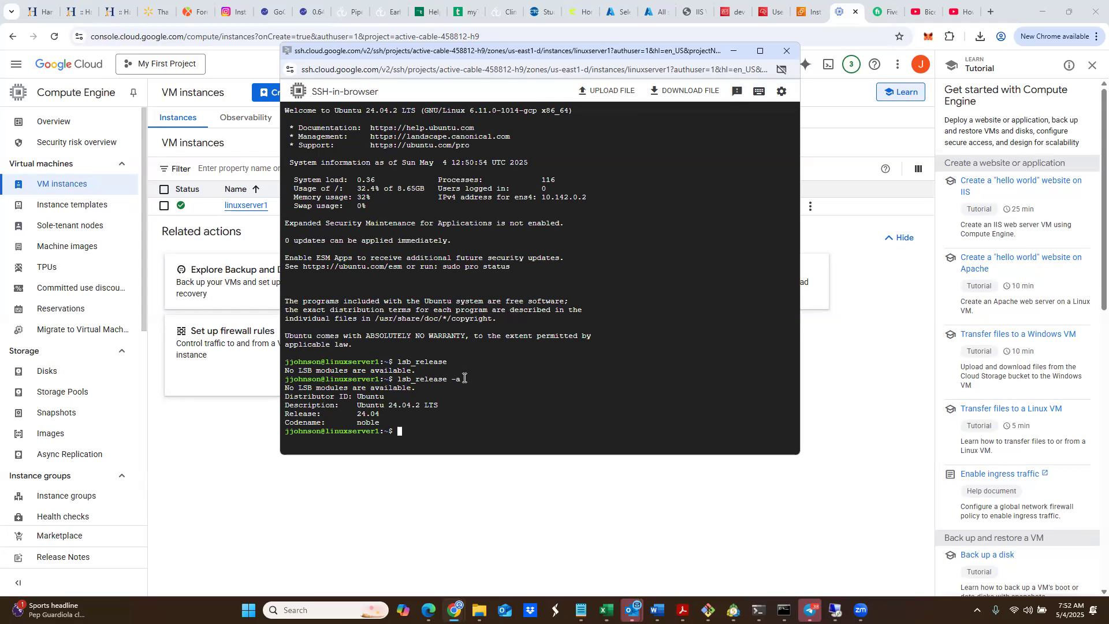
left_click_drag(465, 380, 399, 381)
key("ctrl+c")
key("alt+Tab")
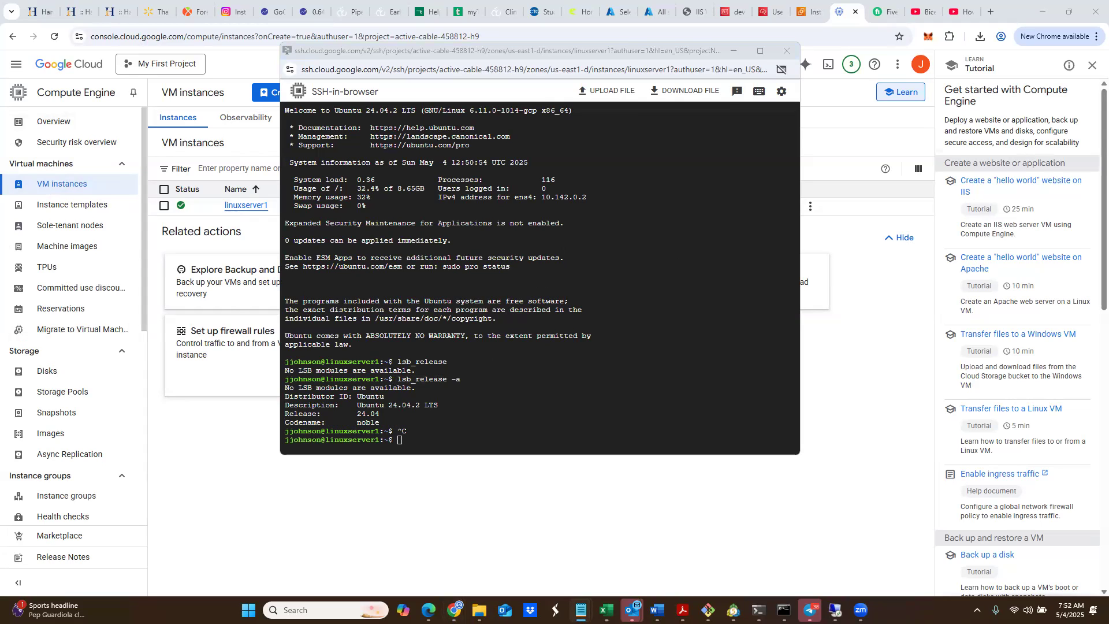
Switch the SSH session to a root shell with sudo -i
left_click(428, 439)
type("apt-get")
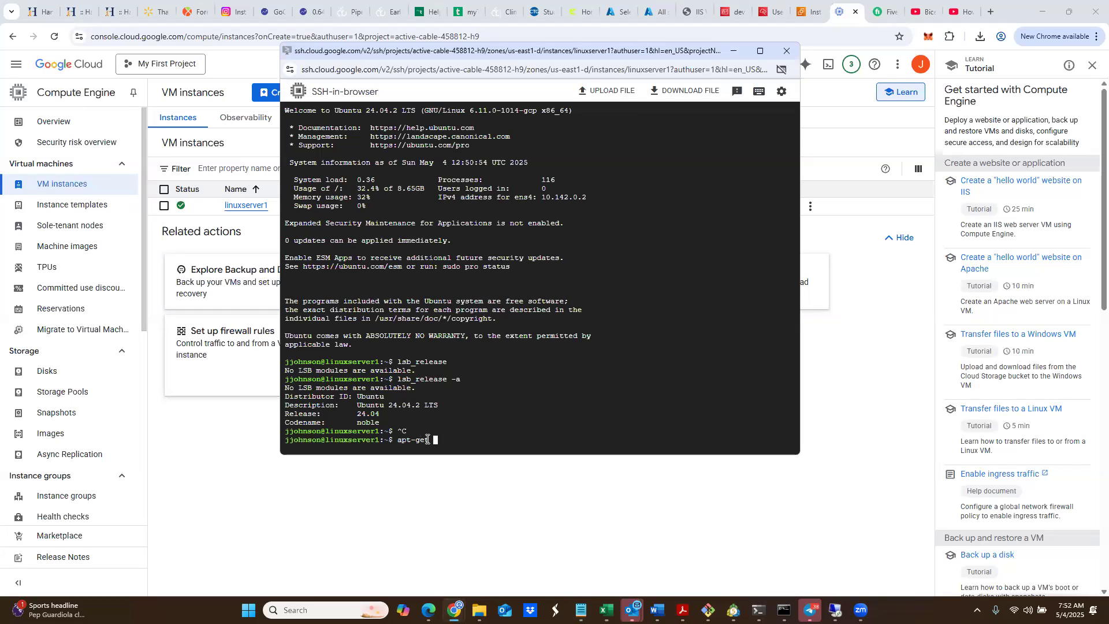
key("BackSpace")
key("BackSpace")
key("BackSpace")
key("BackSpace")
key("BackSpace")
key("BackSpace")
key("BackSpace")
key("BackSpace")
type("sudo -i")
key("Return")
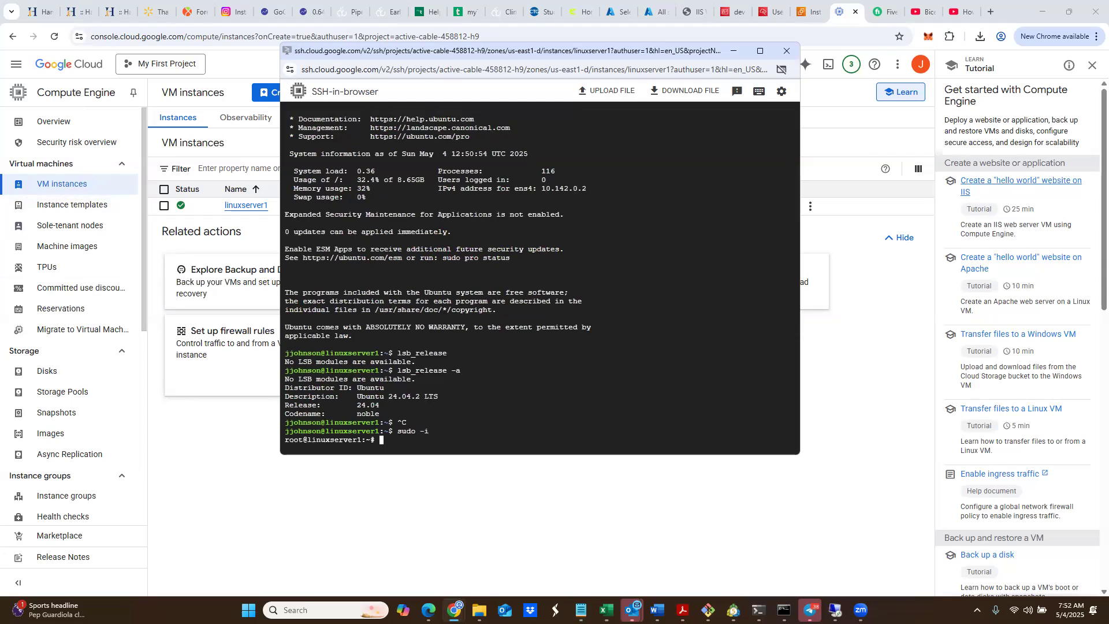
key("alt+Tab")
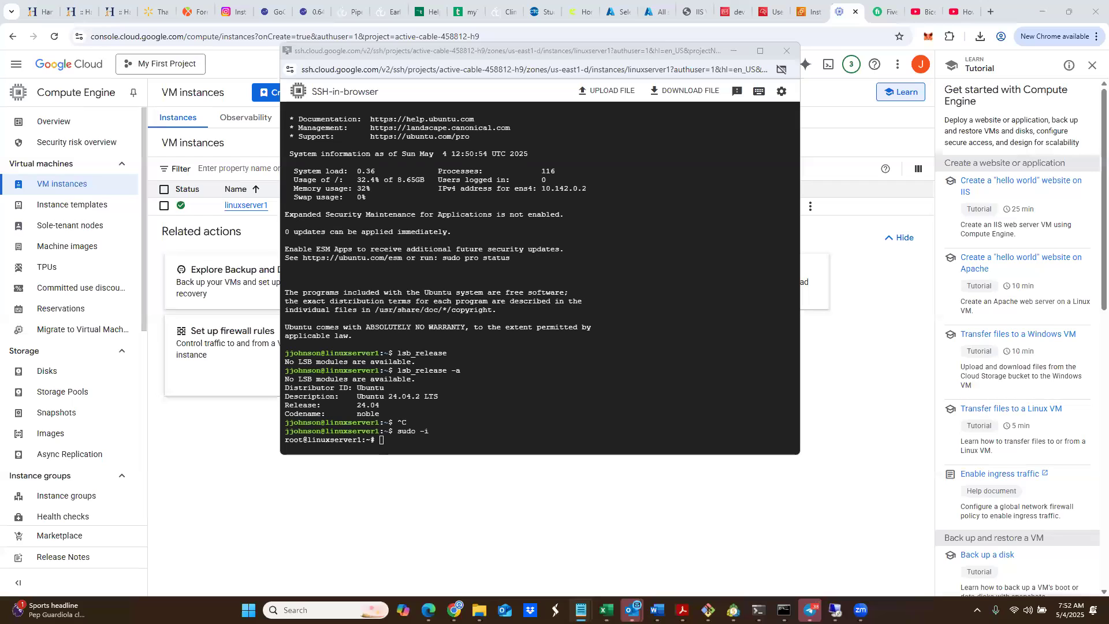
Run whoami to verify the session user is root
left_click(388, 439)
type("whoami")
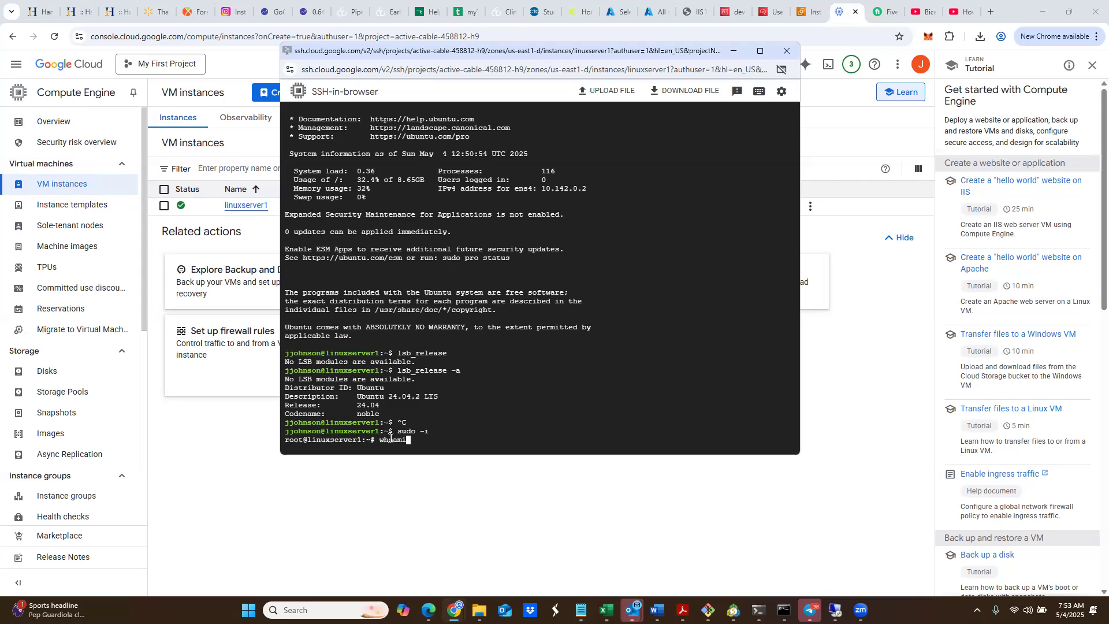
key("Return")
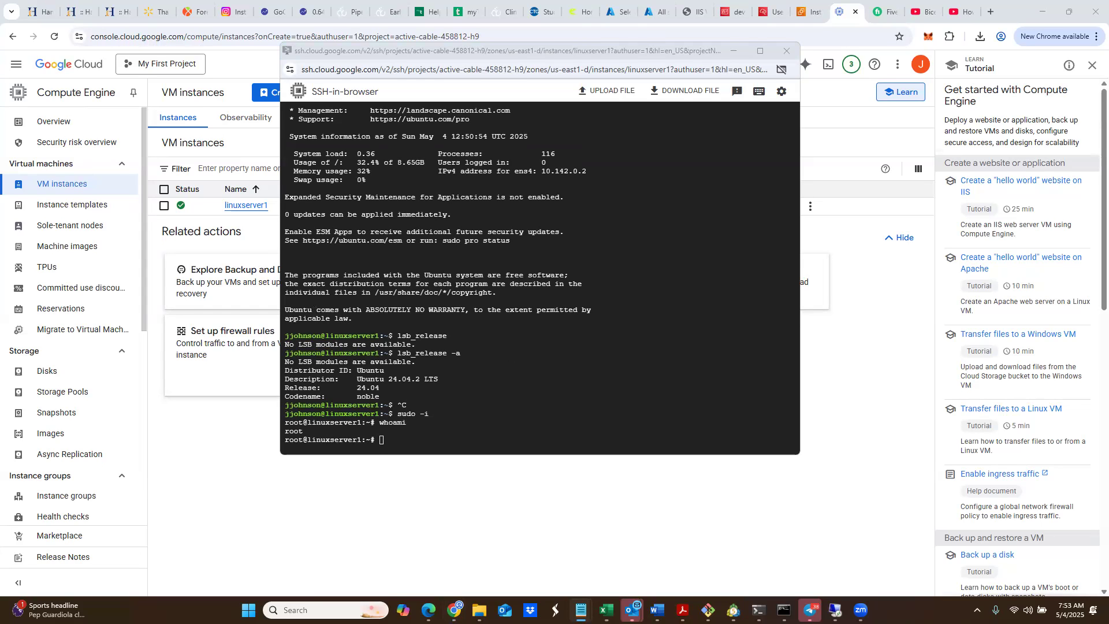
left_click(421, 438)
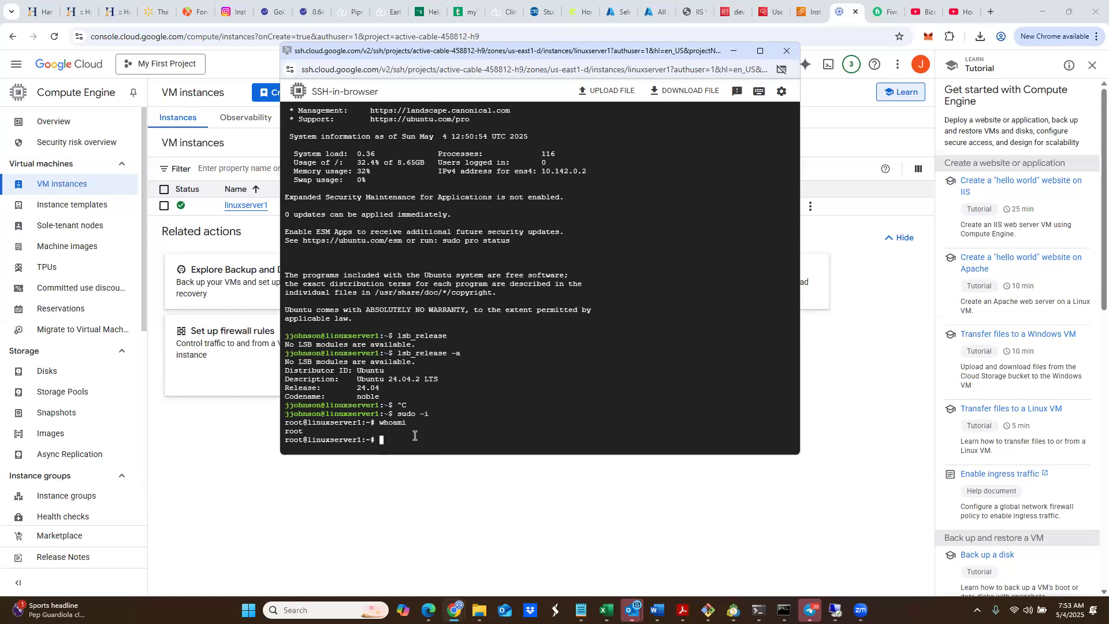
Run apt-get update, then leave apt-get install apache2 typed at the root prompt
type("get")
type("-")
type("ap")
type("t")
key("BackSpace")
key("BackSpace")
key("BackSpace")
key("BackSpace")
key("BackSpace")
key("BackSpace")
key("BackSpace")
key("BackSpace")
key("BackSpace")
type("apt-get")
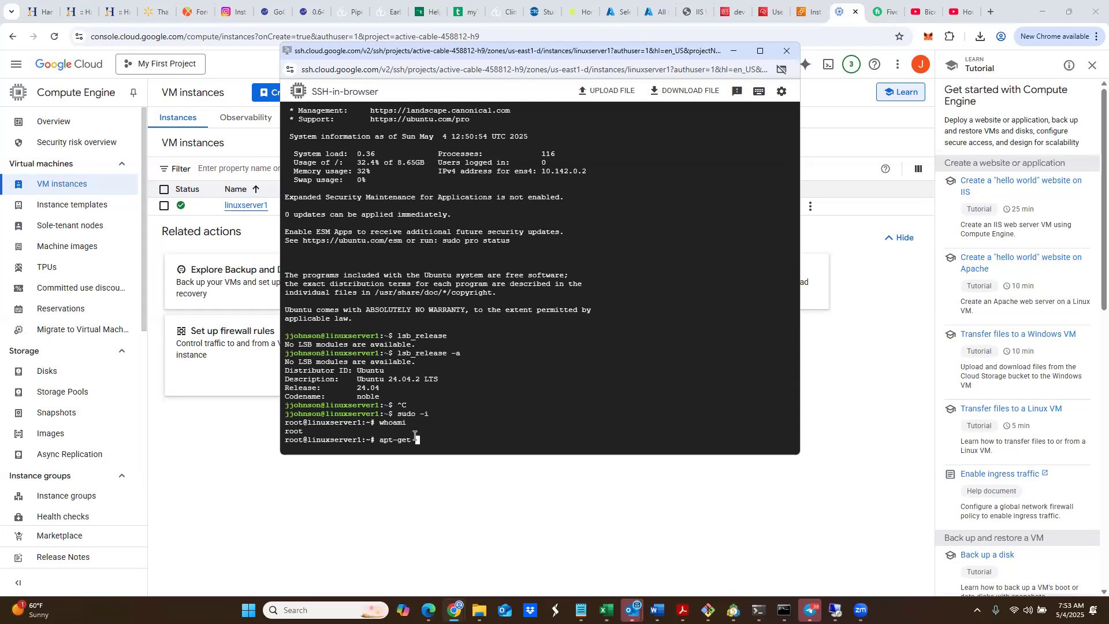
type(" update")
left_click_drag(456, 440, 384, 440)
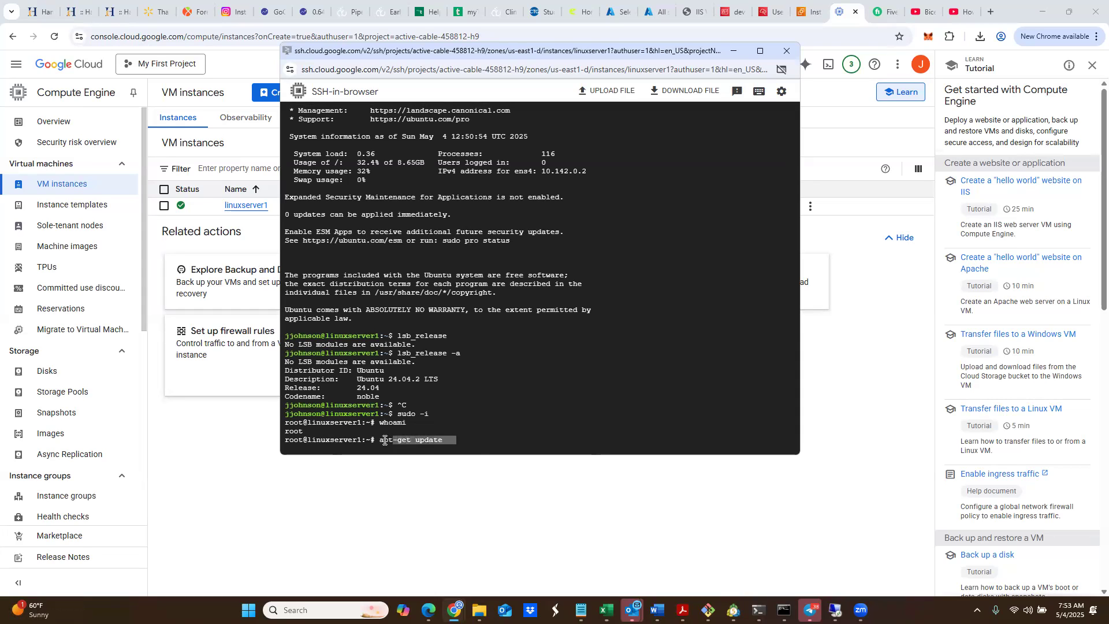
key("ctrl+c")
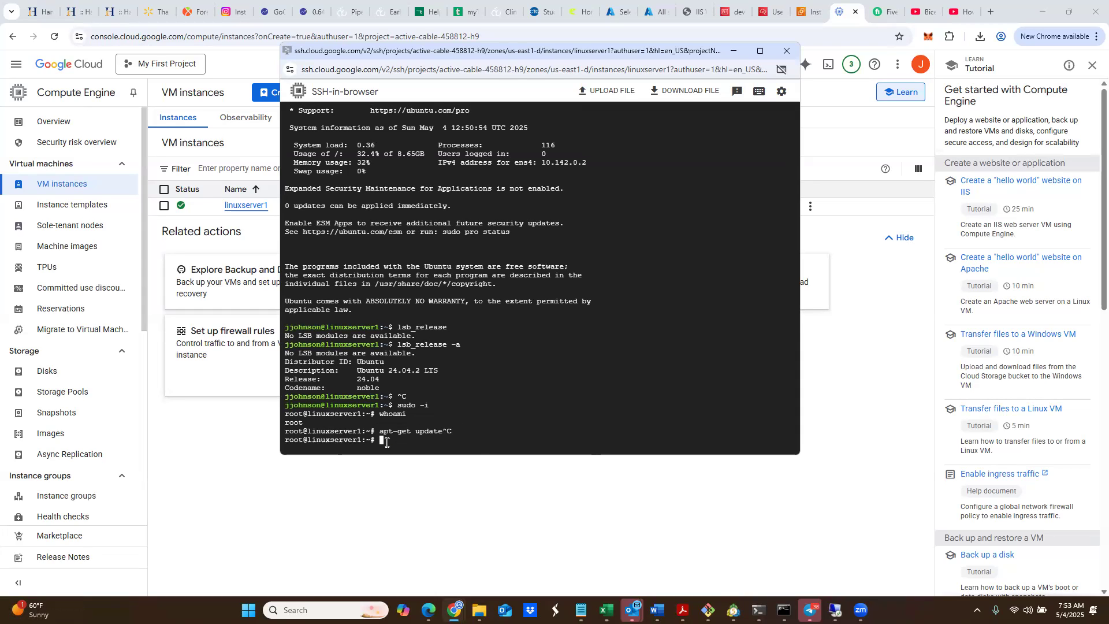
key("Up")
key("BackSpace")
key("BackSpace")
key("BackSpace")
key("BackSpace")
key("BackSpace")
key("BackSpace")
key("BackSpace")
type("a")
type("pt--")
key("BackSpace")
type("get update")
key("Return")
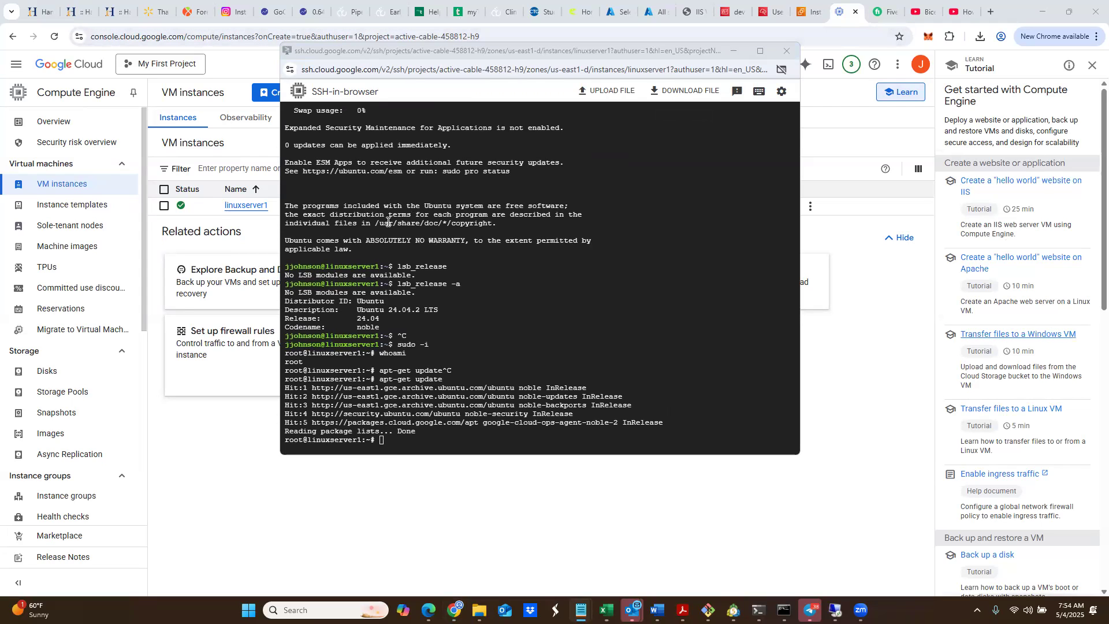
left_click(410, 439)
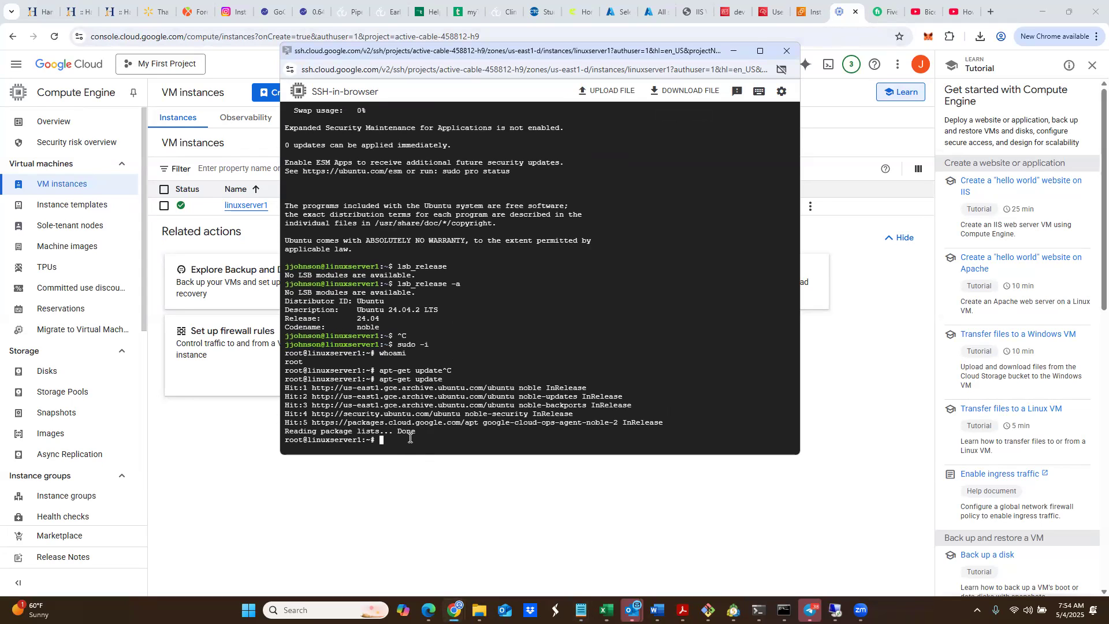
type("apt-get install apache2")
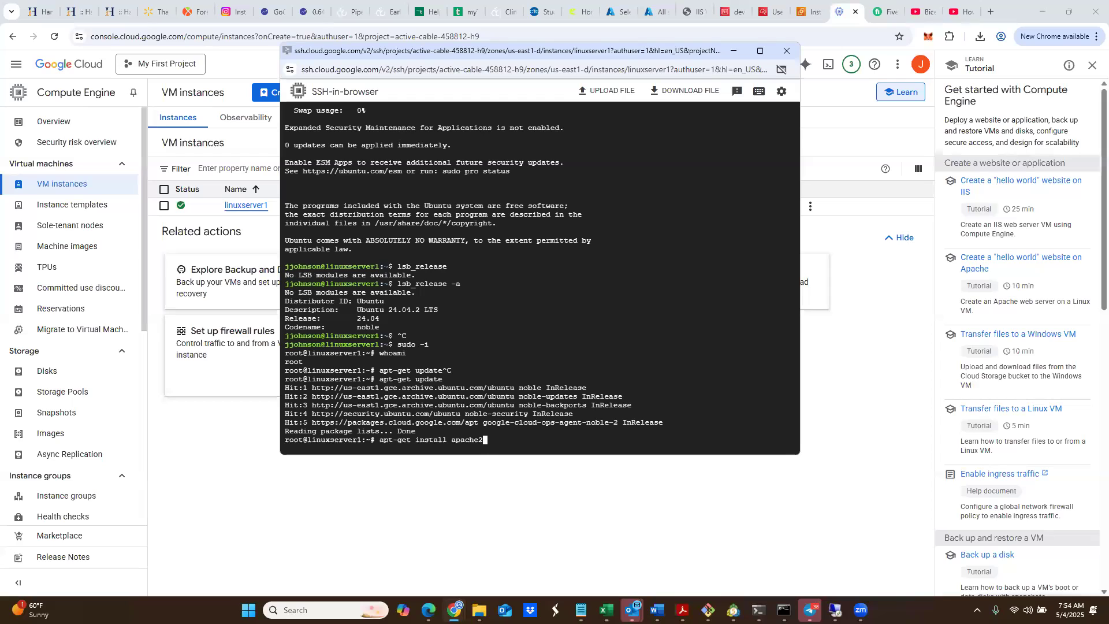
Run apt-get install apache2 and answer y to install Apache2 2.4.58
key("alt+Tab")
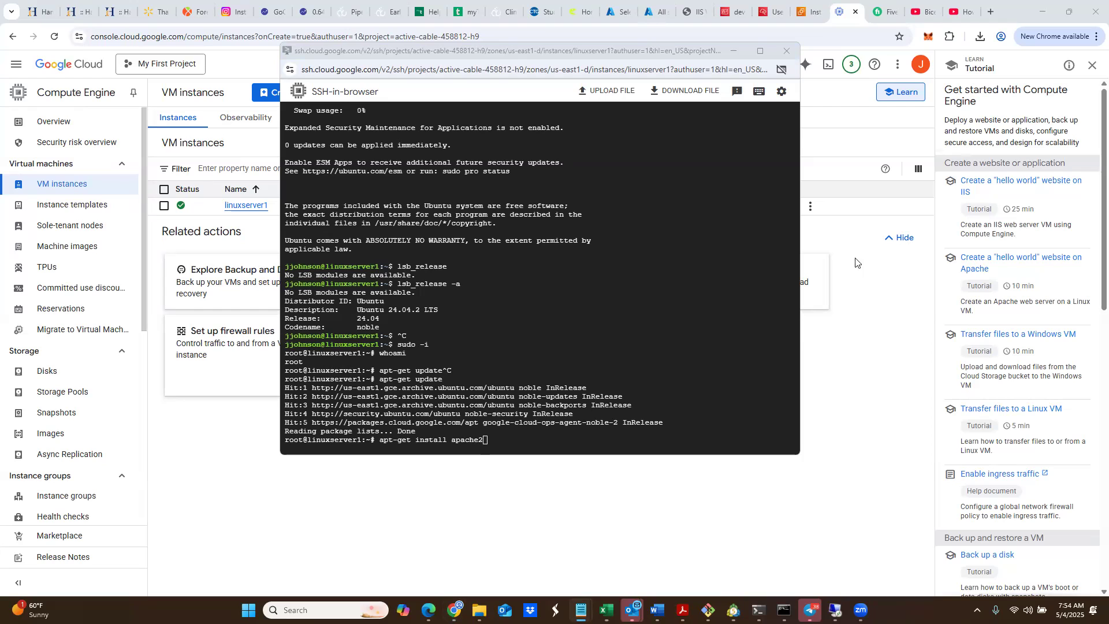
left_click(540, 439)
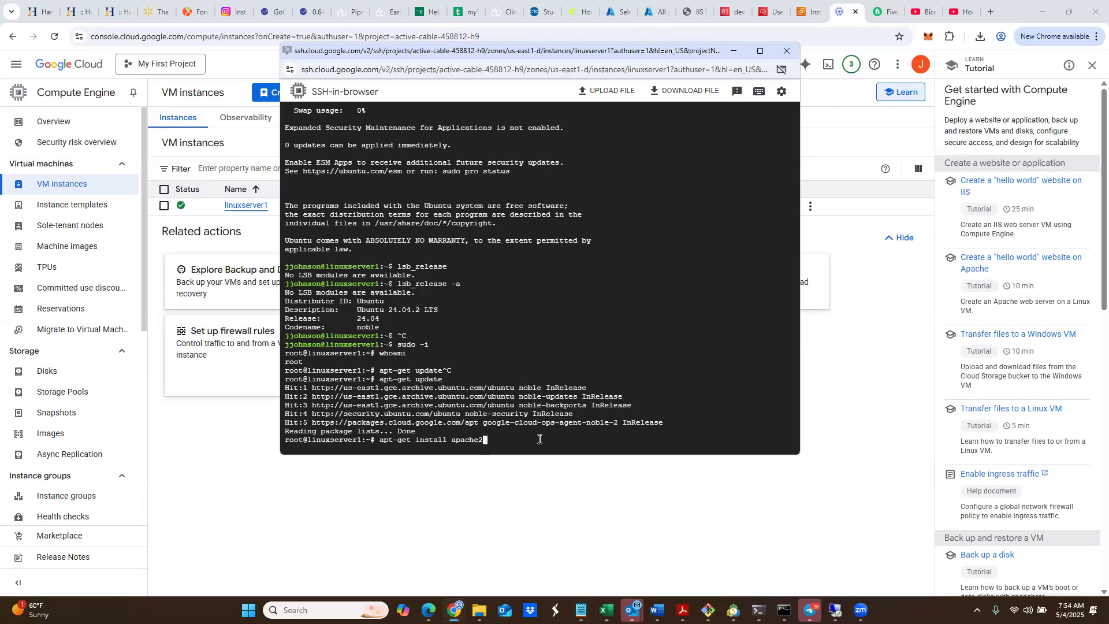
key("Return")
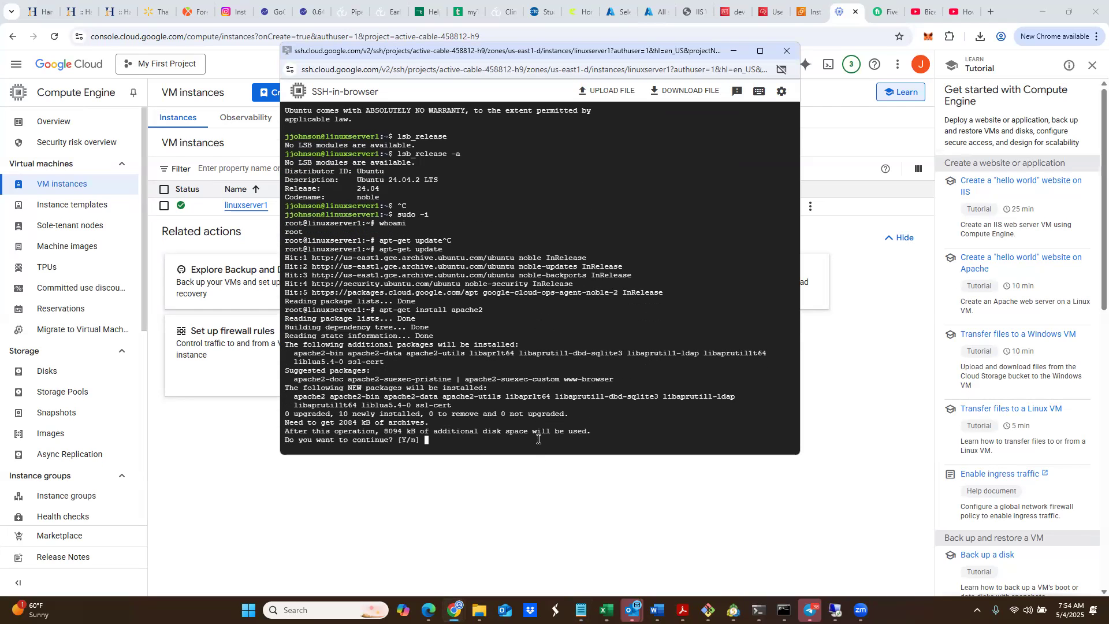
type("y")
key("Return")
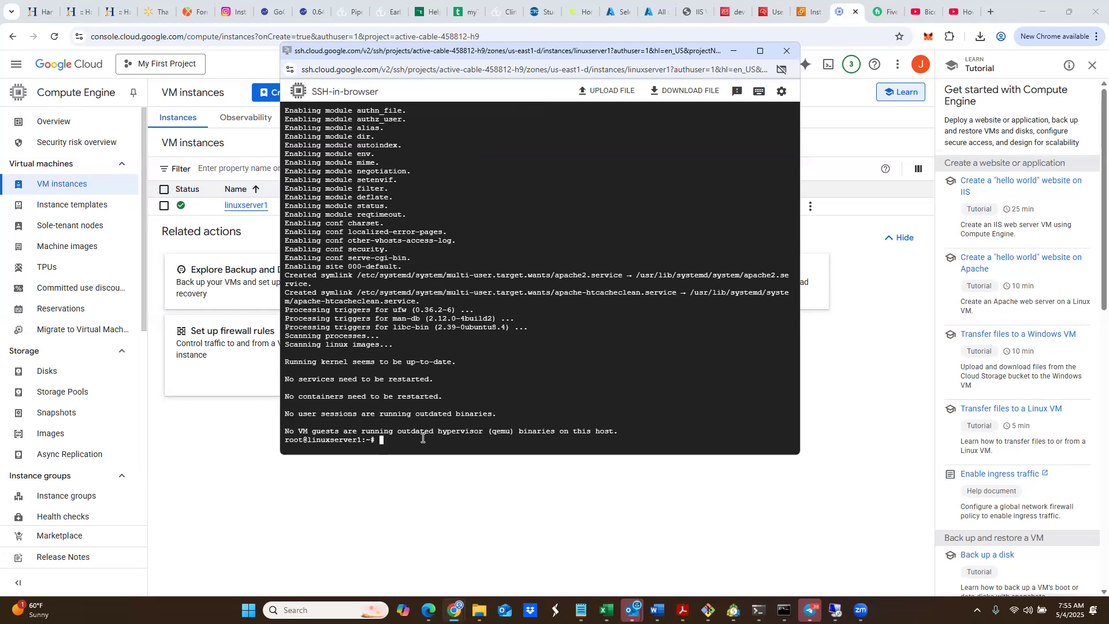
Start the web server with systemctl start apache2
type("s")
type("ystemclt")
key("BackSpace")
key("BackSpace")
key("BackSpace")
type("ctl start apache2")
key("Return")
Confirm Apache2 is active (running) via systemctl status apache2, then return to VM instances
type("systemcl")
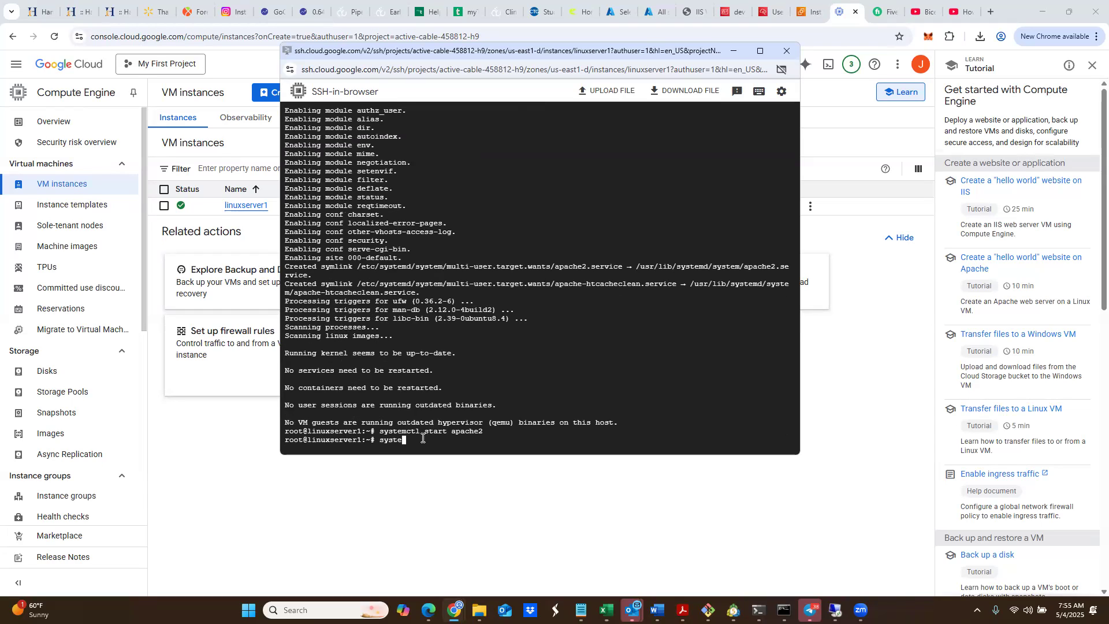
key("BackSpace")
type("tl start")
key("BackSpace")
key("BackSpace")
key("BackSpace")
key("BackSpace")
type("atus apache2")
key("Return")
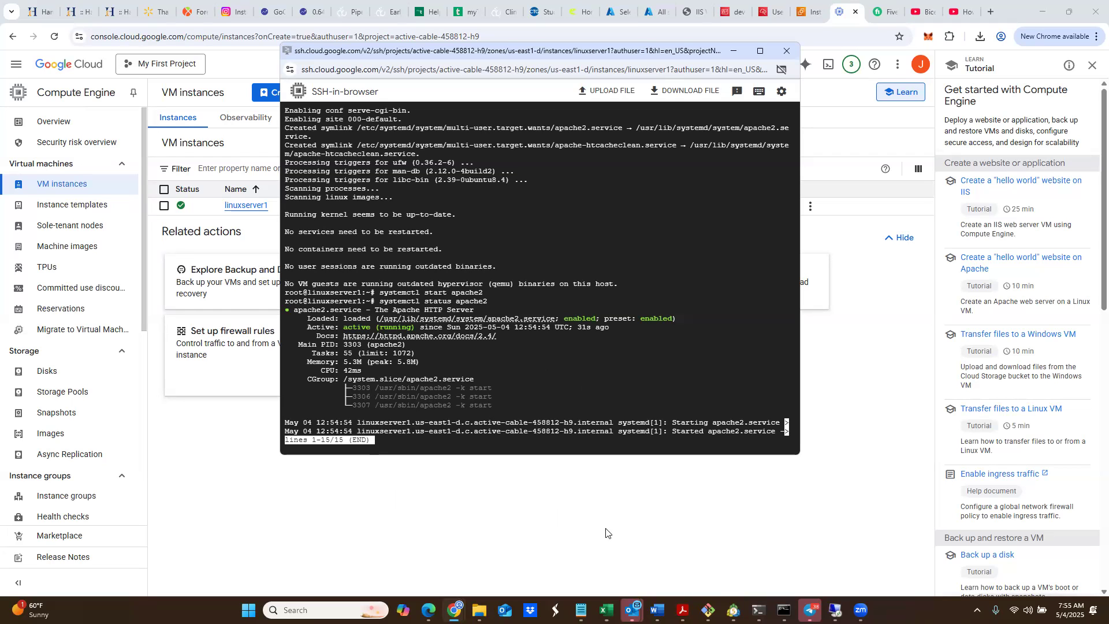
left_click(662, 568)
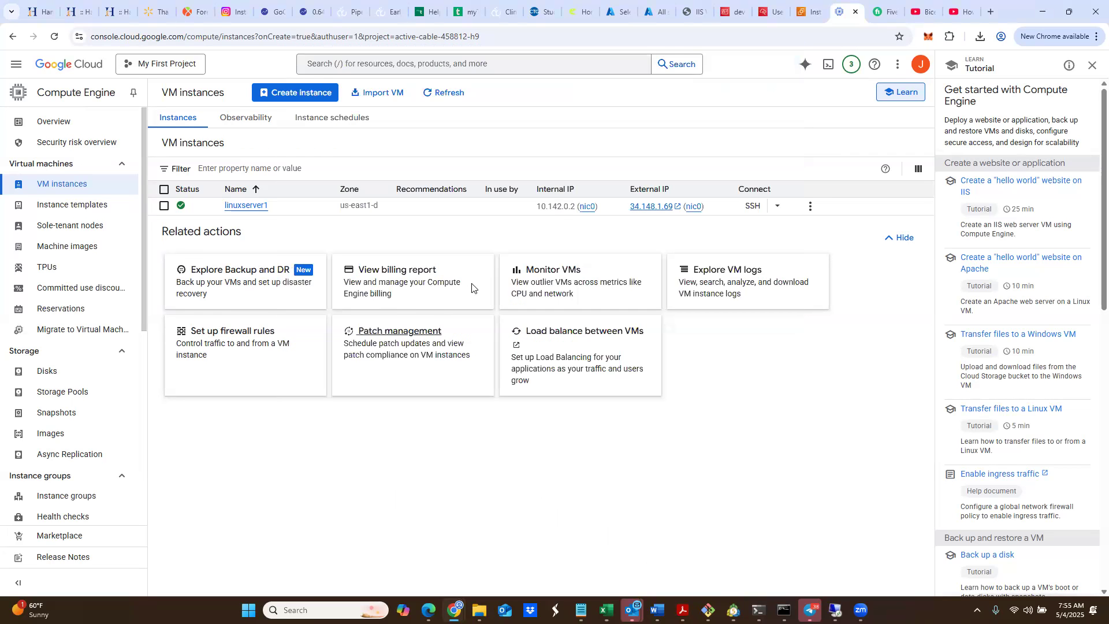
left_click(646, 209)
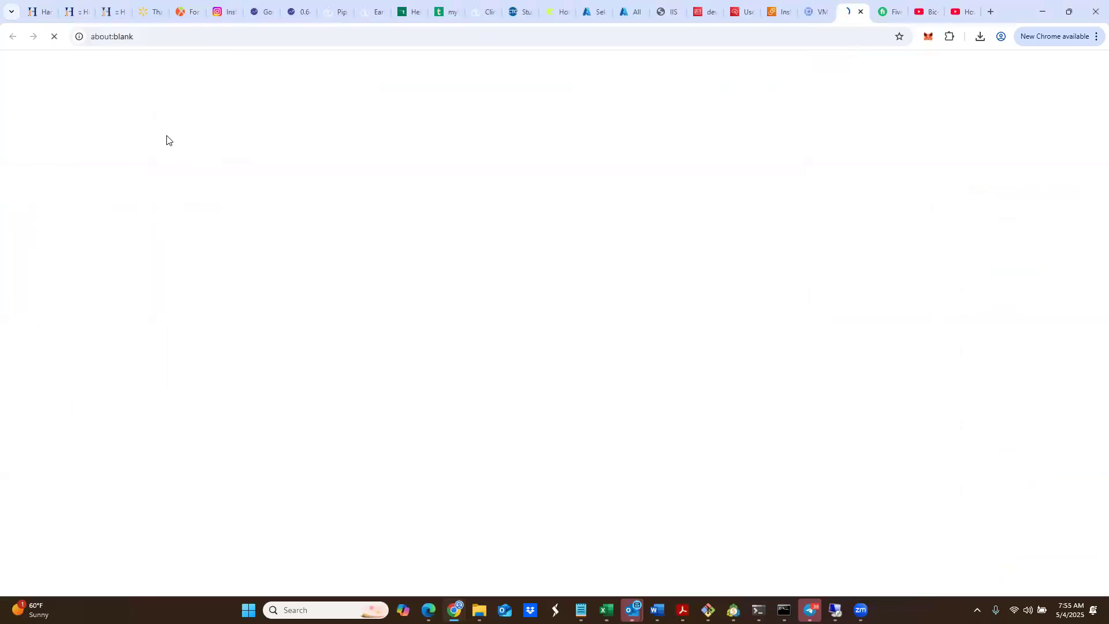
left_click(165, 35)
left_click_drag(165, 36, 118, 38)
left_click(110, 38)
key("BackSpace")
key("Return")
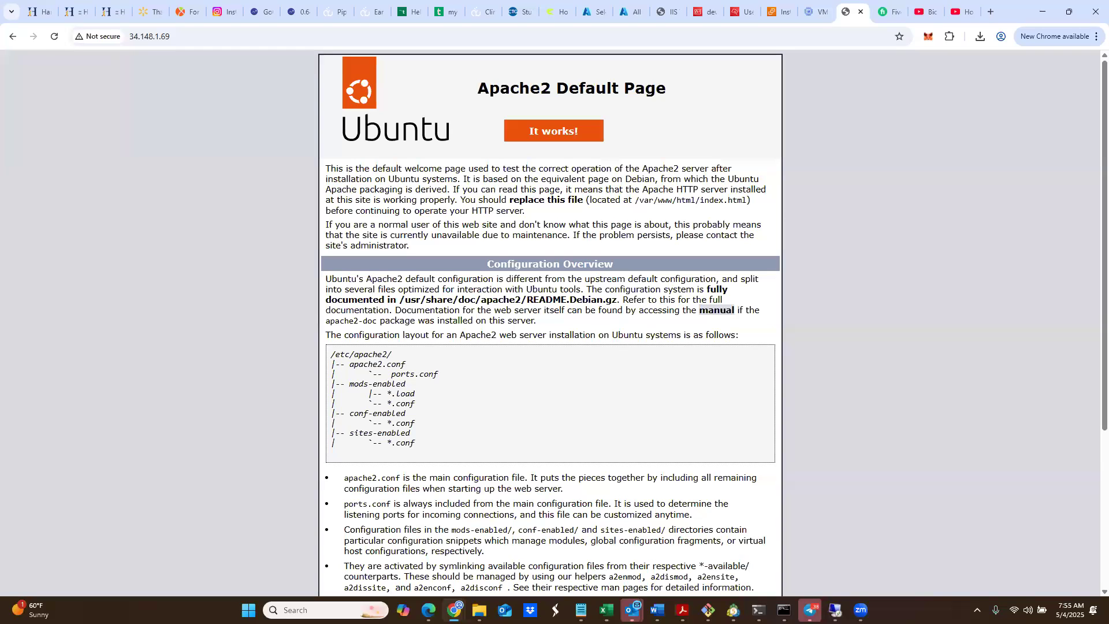
mouse_move(734, 610)
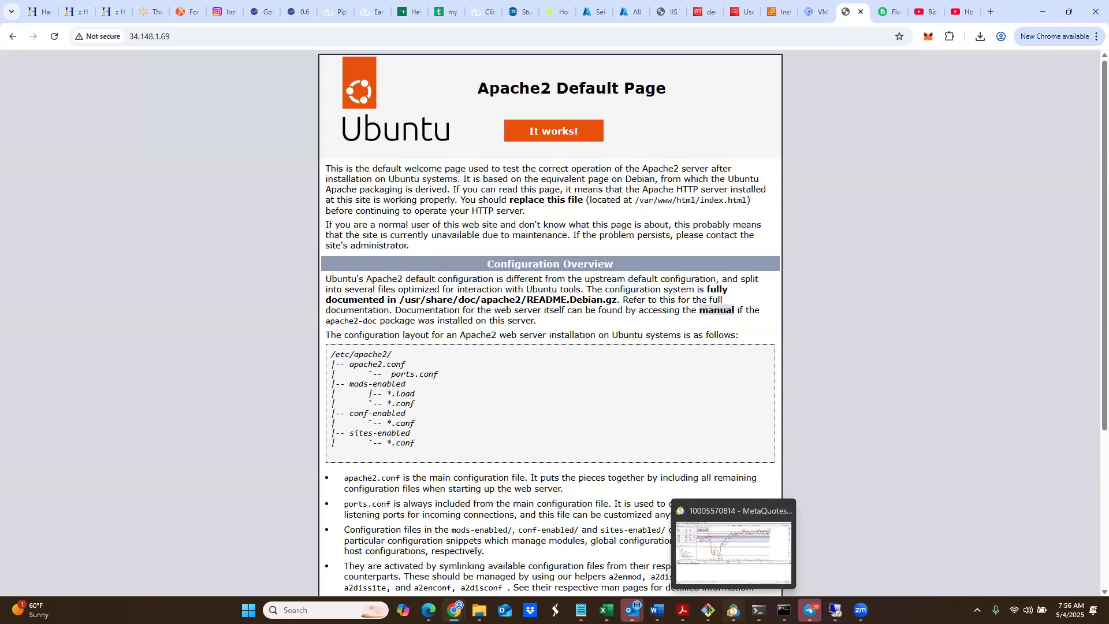
left_click(549, 538)
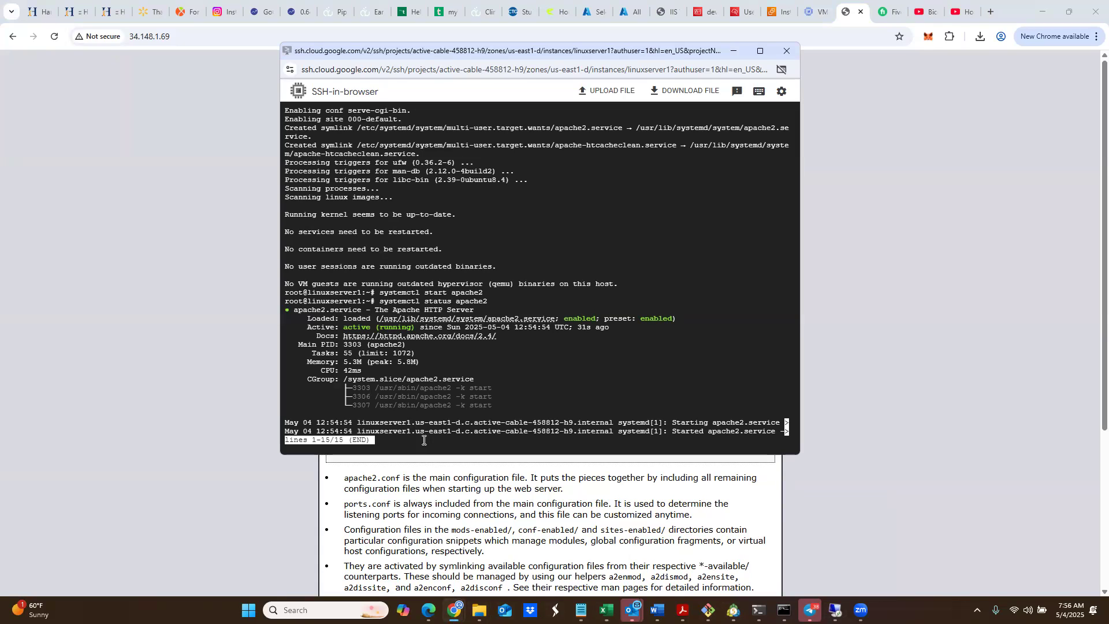
Leave the apache2 status output and change into the /var/www/html web root
key("q")
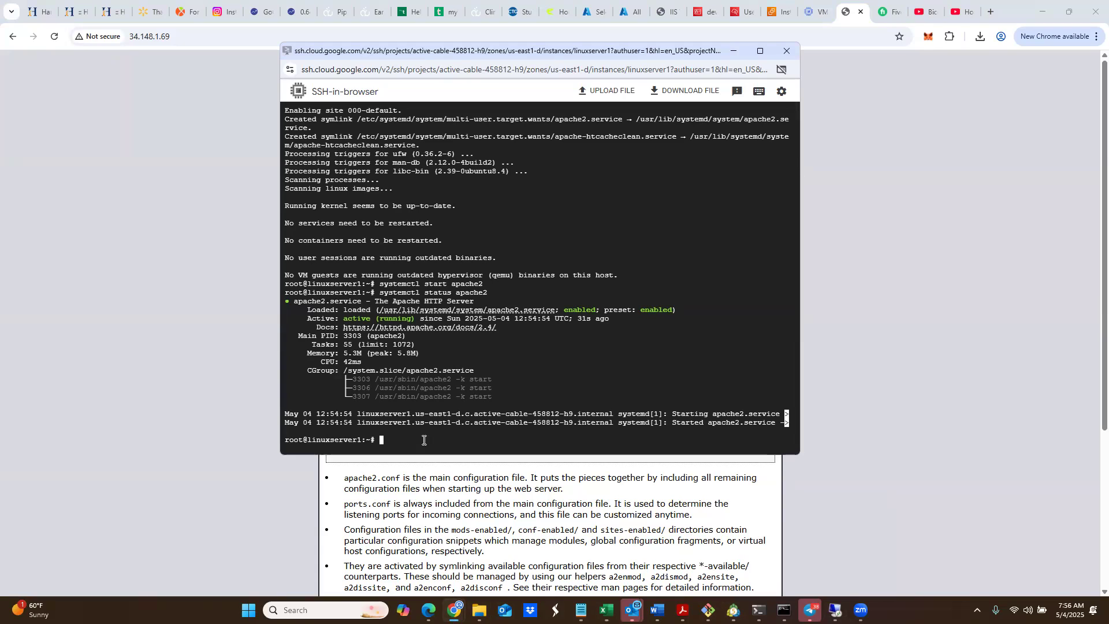
type("cd")
type("/var/")
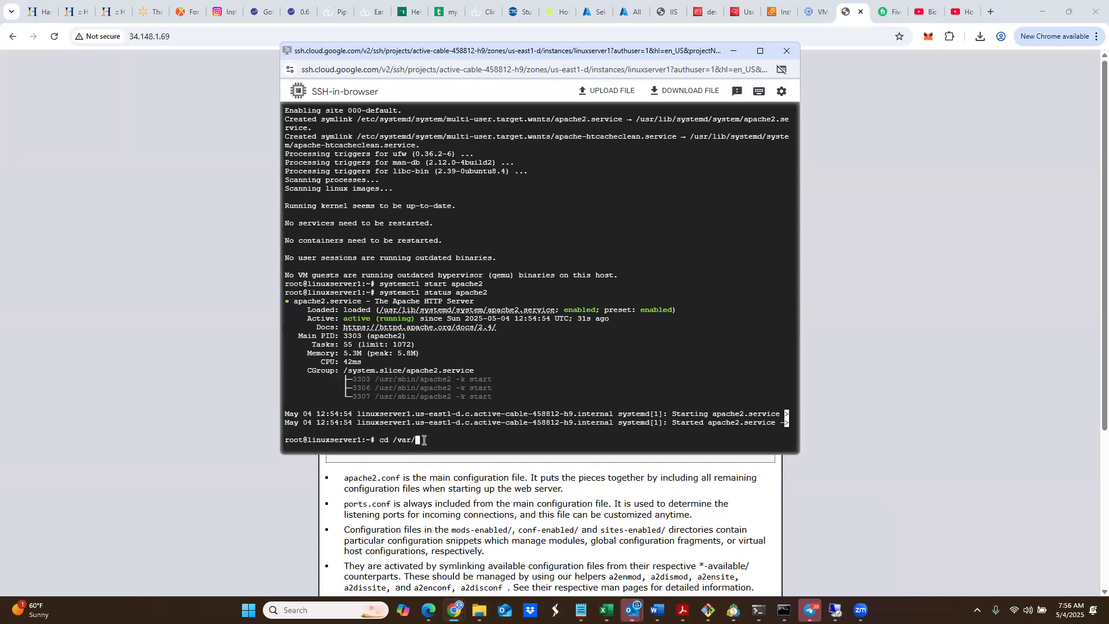
key("Tab")
key("Tab")
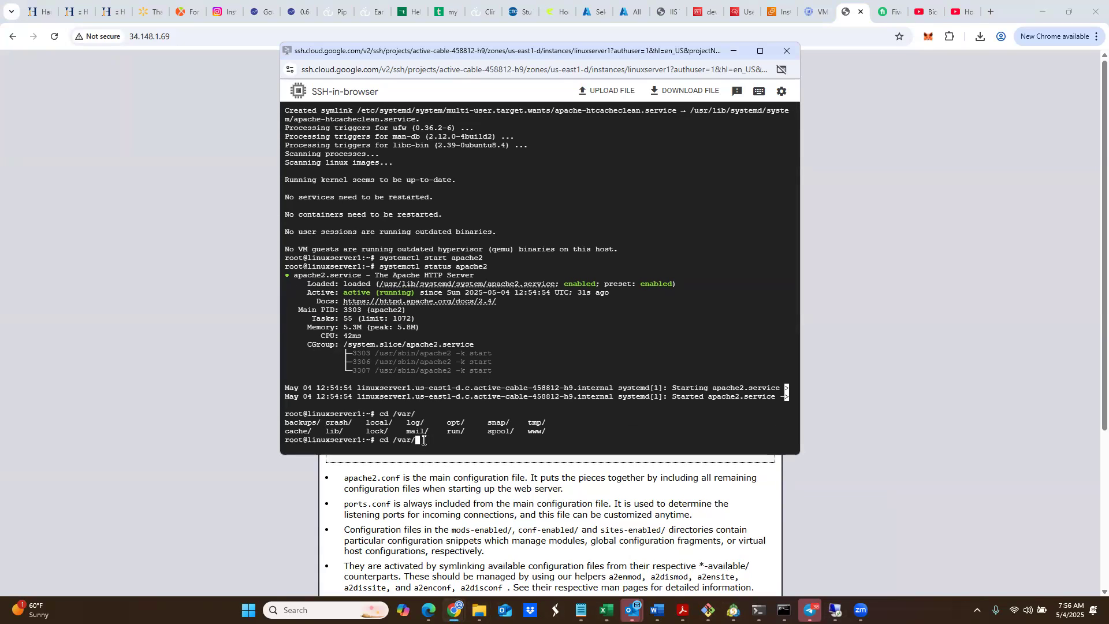
type("ww")
key("Tab")
type("html/")
key("Return")
List the web root to confirm it holds only index.html, and enter rm index.html
type("ls")
key("Return")
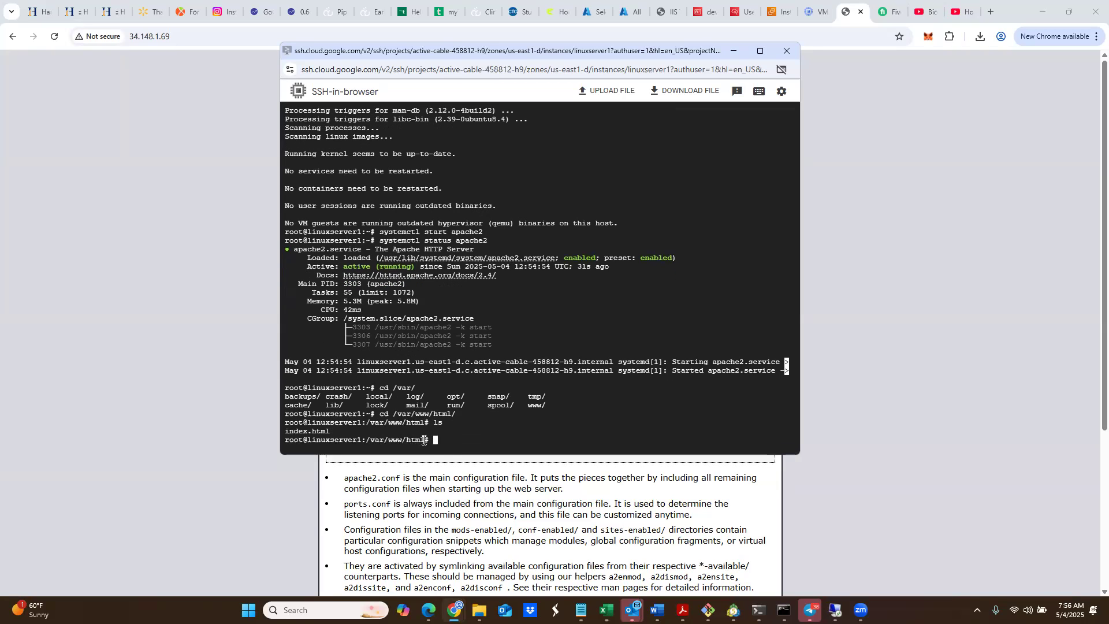
type("rm index.html")
Delete index.html and create an empty test.txt in the web root
key("Return")
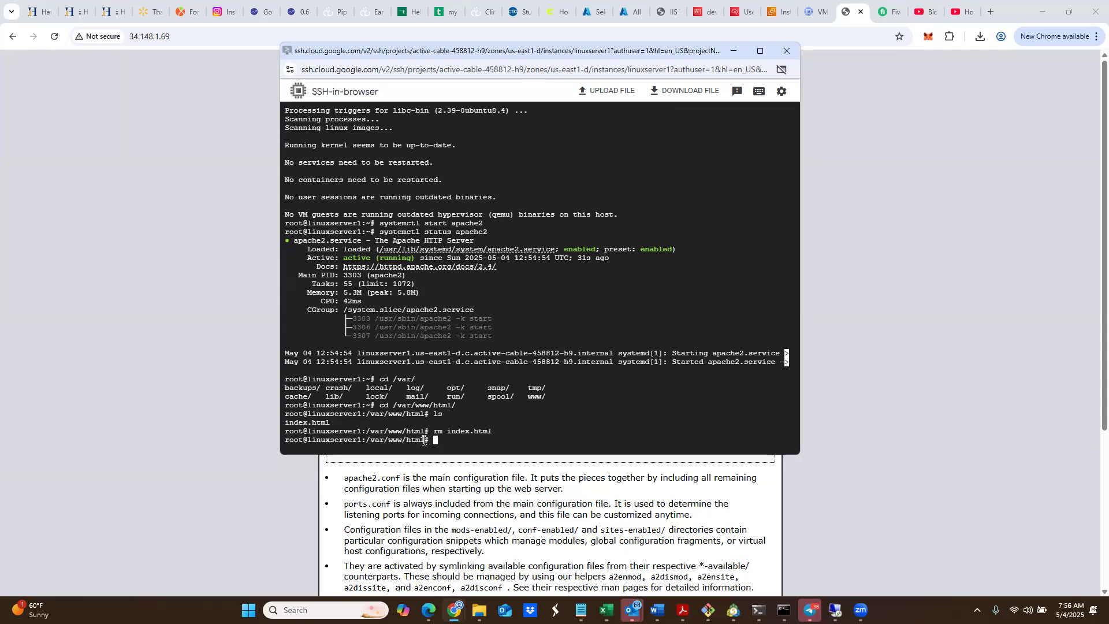
type("touch ")
type("index")
key("BackSpace")
key("BackSpace")
key("BackSpace")
key("BackSpace")
key("BackSpace")
type("test.txt")
key("Return")
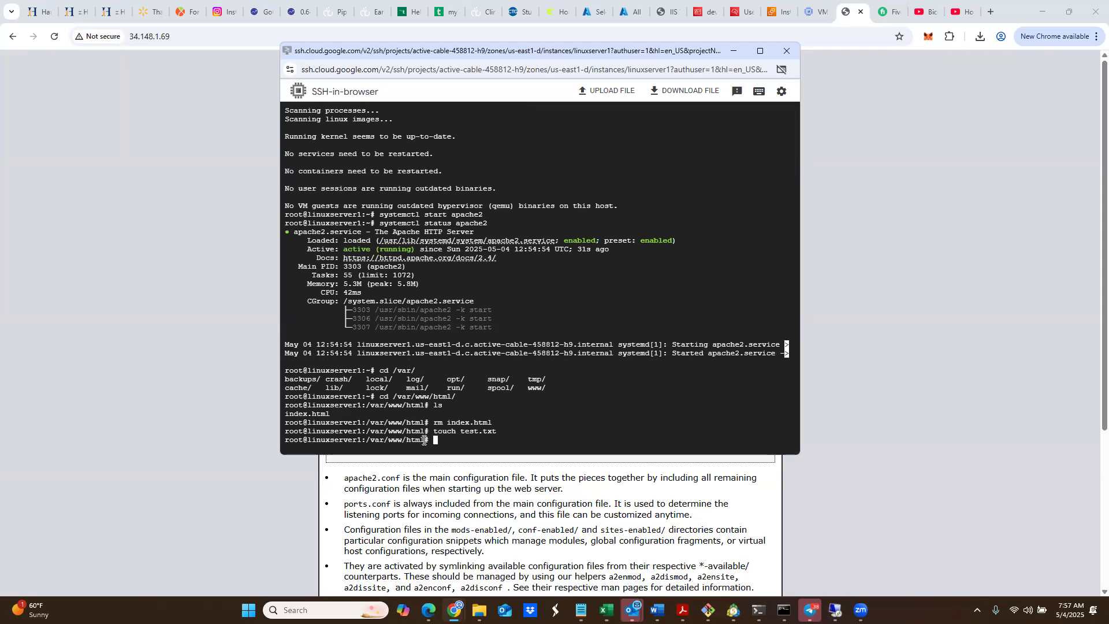
List the web root again to confirm test.txt is present
type("ls")
key("Return")
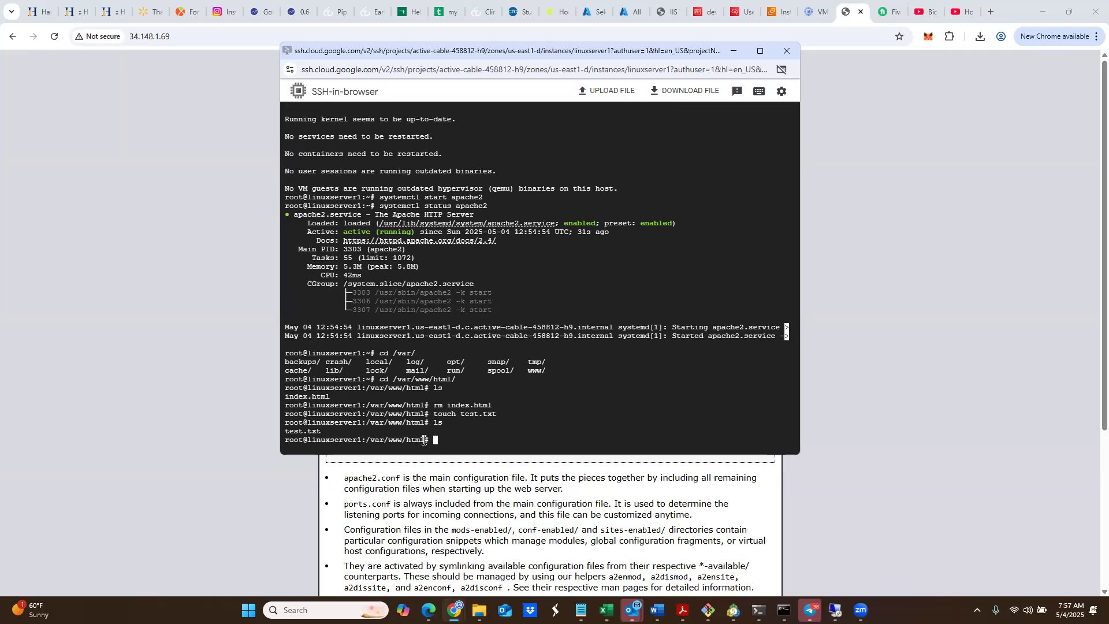
type("helloworld")
Write the line Hello World into test.txt with vim and save the file
key("BackSpace")
key("BackSpace")
key("BackSpace")
key("BackSpace")
key("BackSpace")
key("BackSpace")
key("BackSpace")
key("BackSpace")
key("BackSpace")
key("BackSpace")
key("BackSpace")
type("vim test.txt")
key("Return")
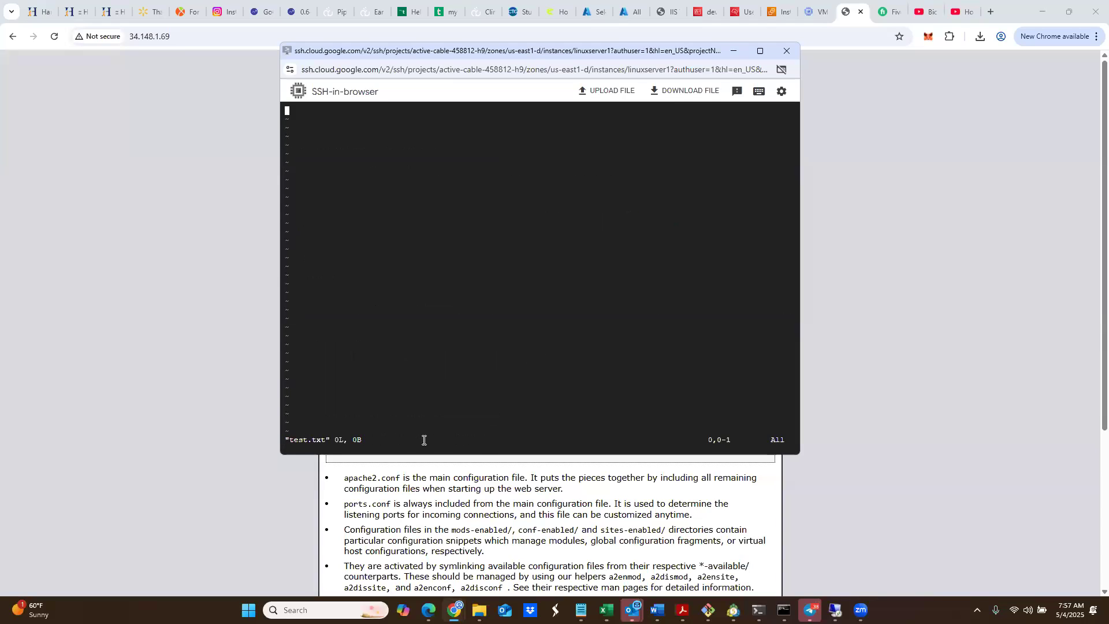
key("Escape")
type("i")
type("Hello Worl")
type("d")
key("Escape")
type(":w")
type("g")
key("Return")
Print test.txt with cat to verify it reads Hello World, then return to the browser
type("cat test")
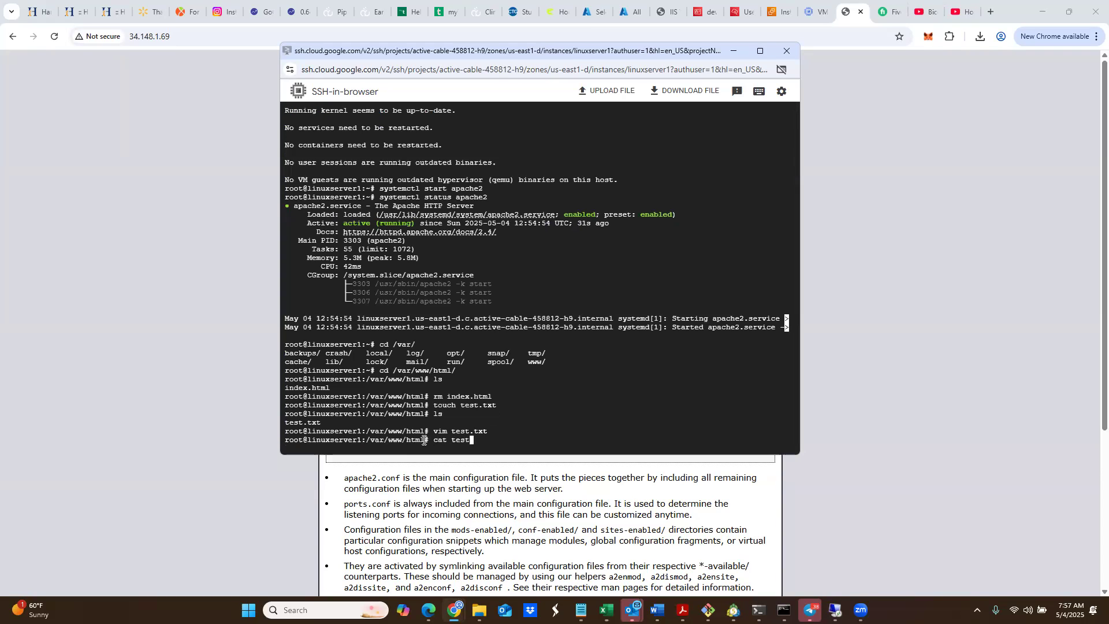
key("Return")
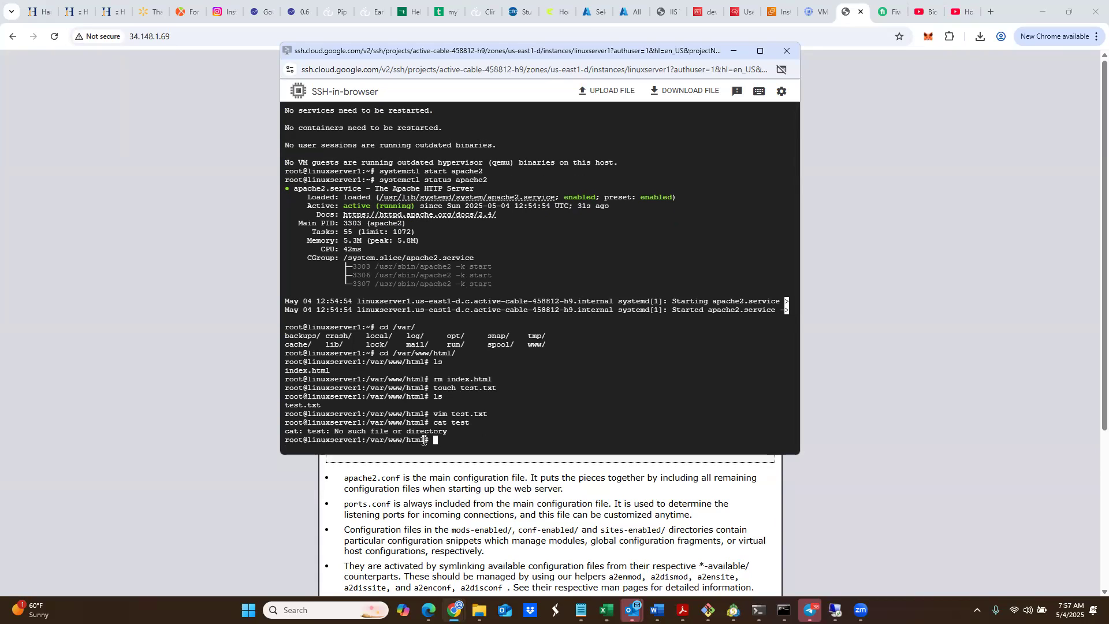
type("cat test.txt")
key("Return")
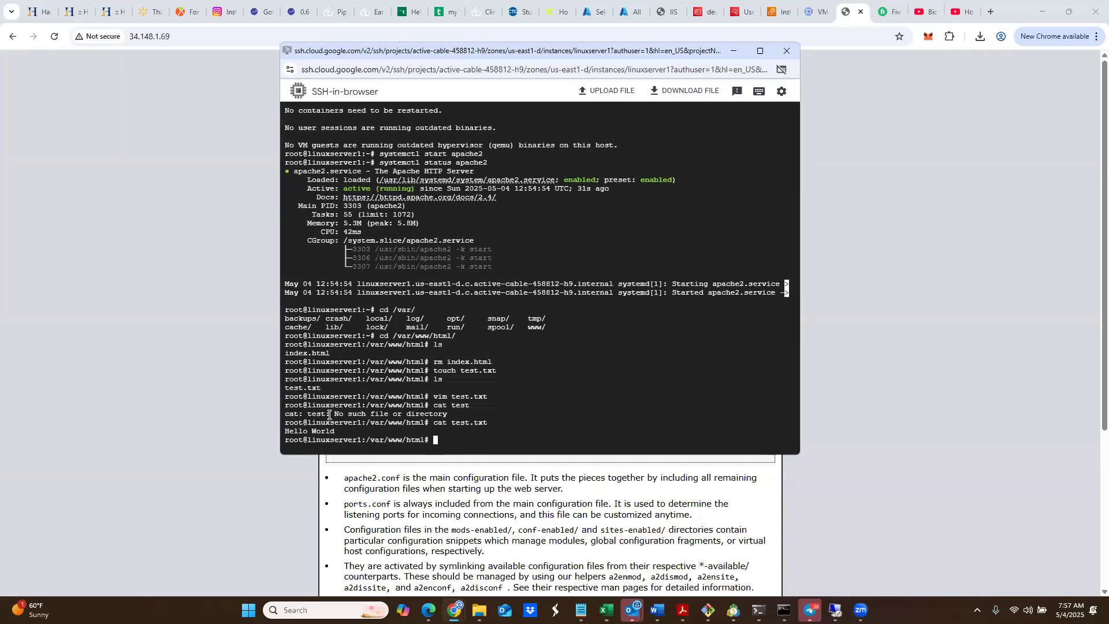
left_click(208, 372)
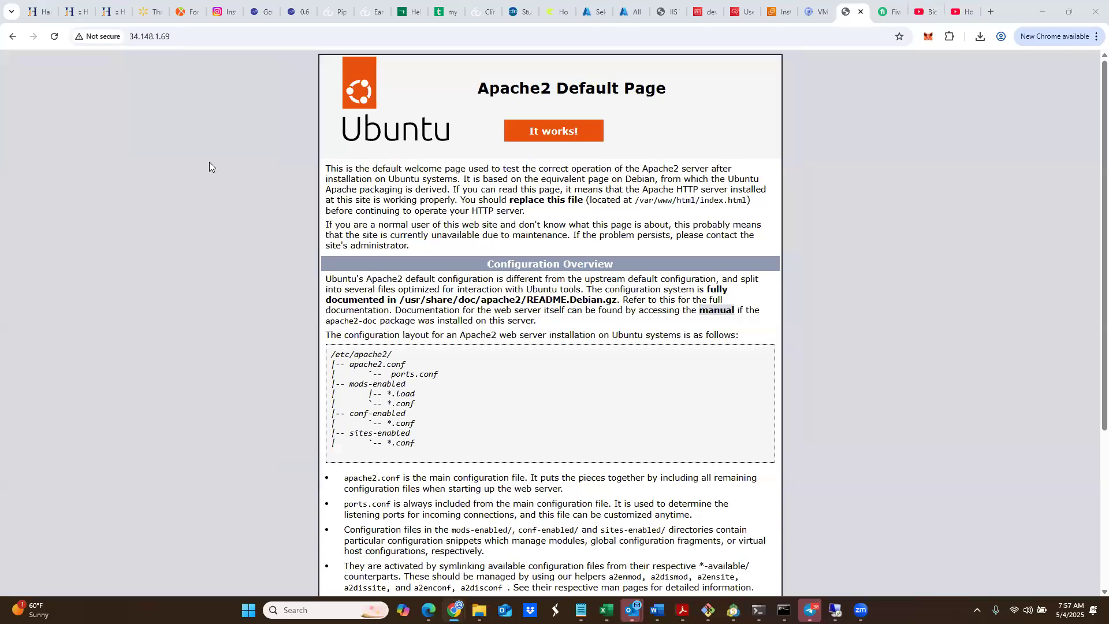
Reload 34.148.1.69 and open test.txt from the Index of / listing to show Hello World
left_click(197, 38)
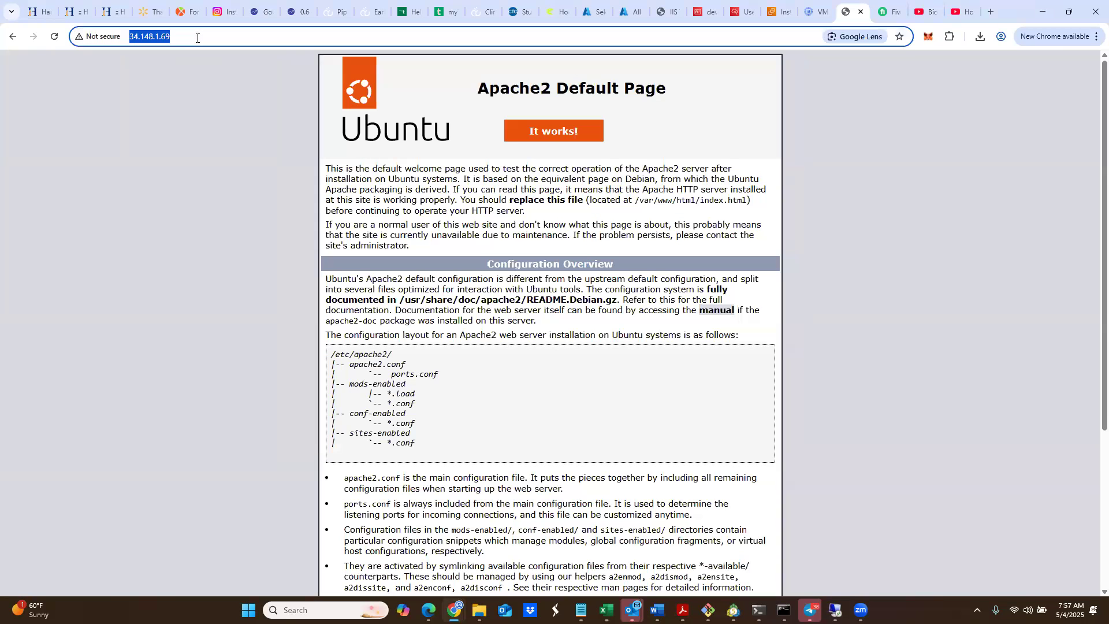
key("Return")
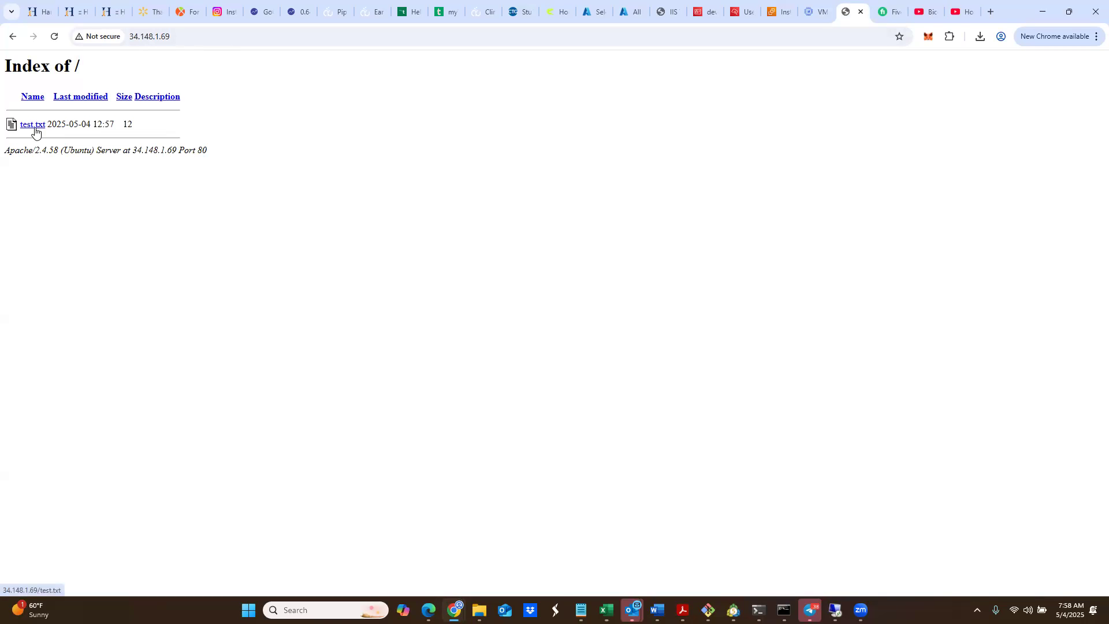
left_click(35, 129)
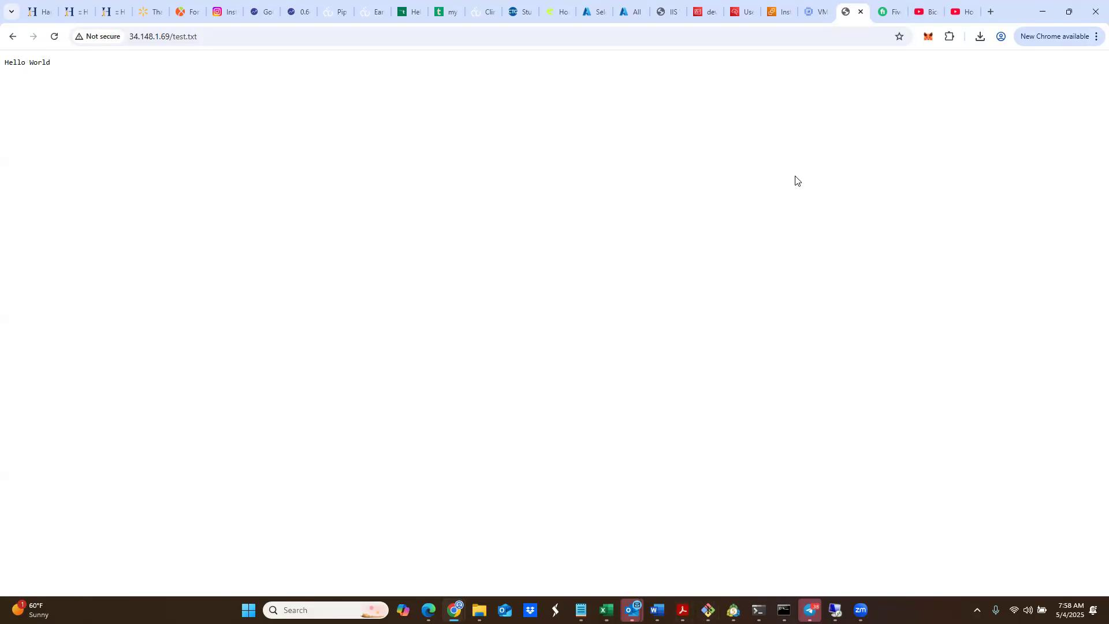
Switch to the Google Cloud Compute Engine VM instances tab showing linuxserver1 at 34.148.1.69
left_click(809, 13)
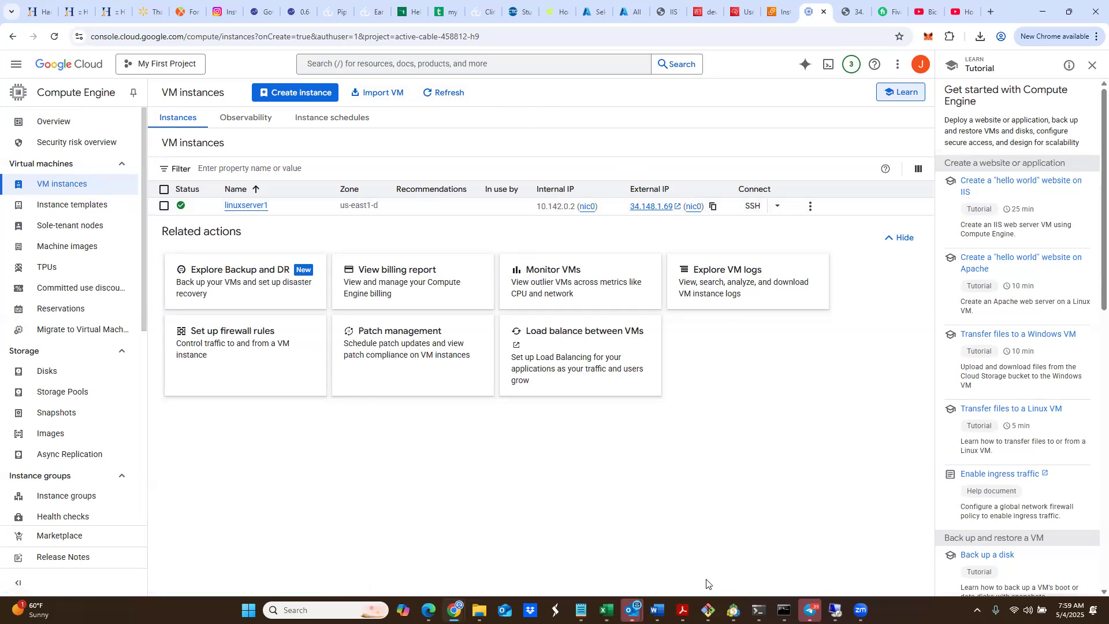
left_click(777, 12)
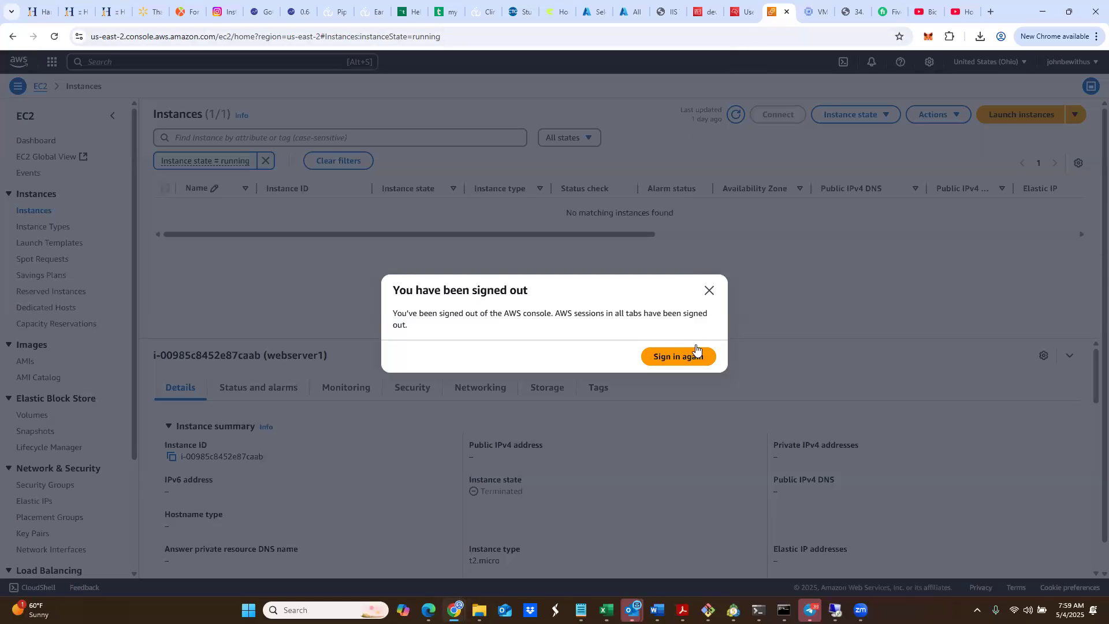
left_click(709, 290)
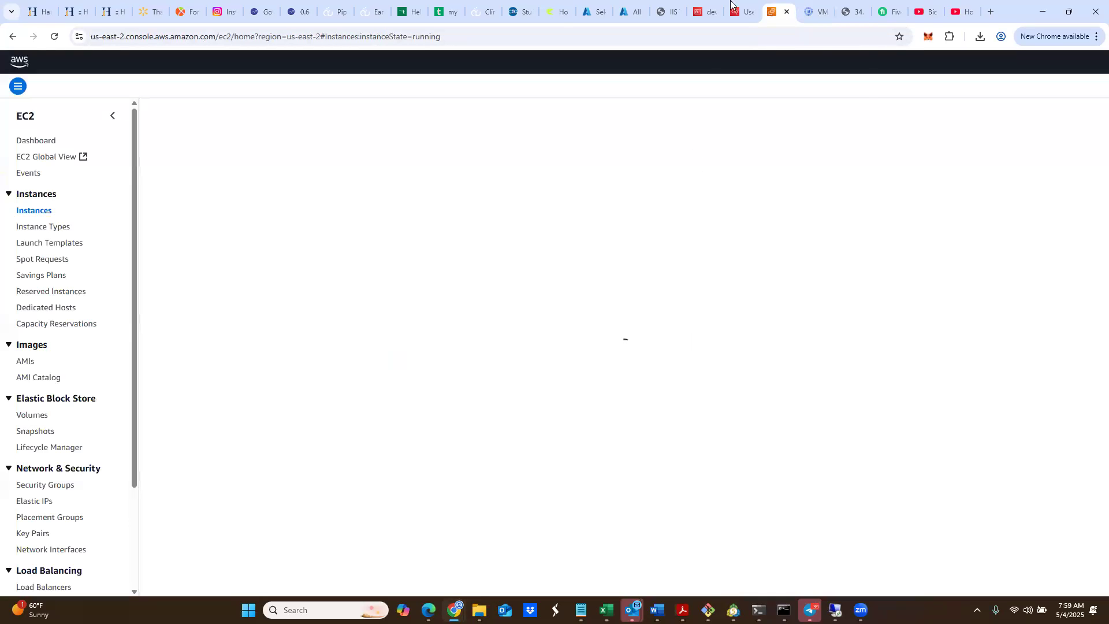
left_click(738, 14)
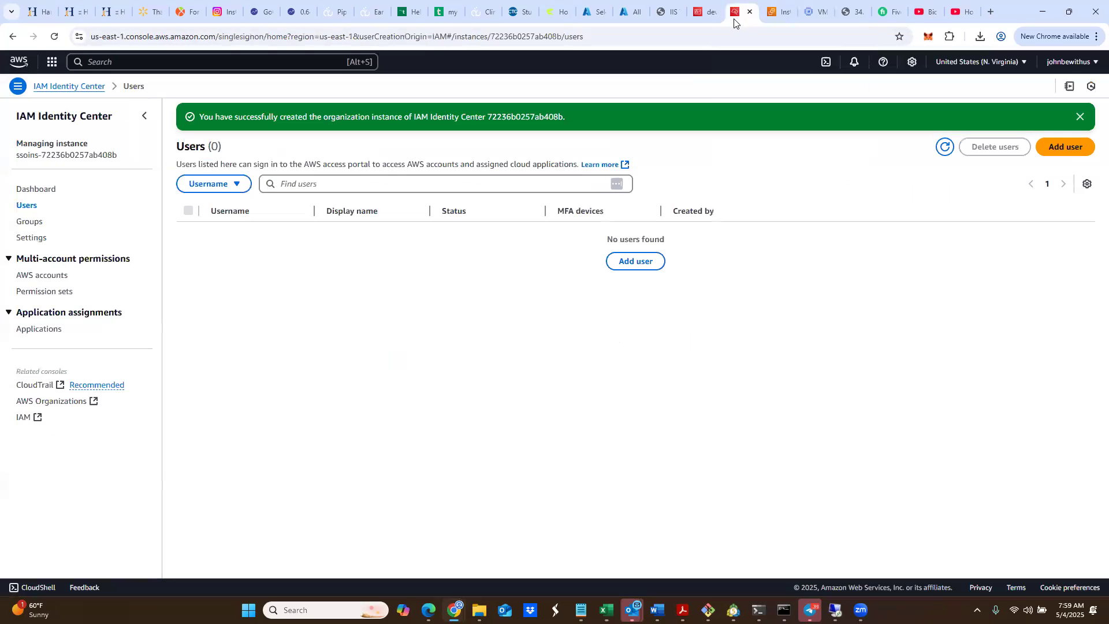
left_click(664, 12)
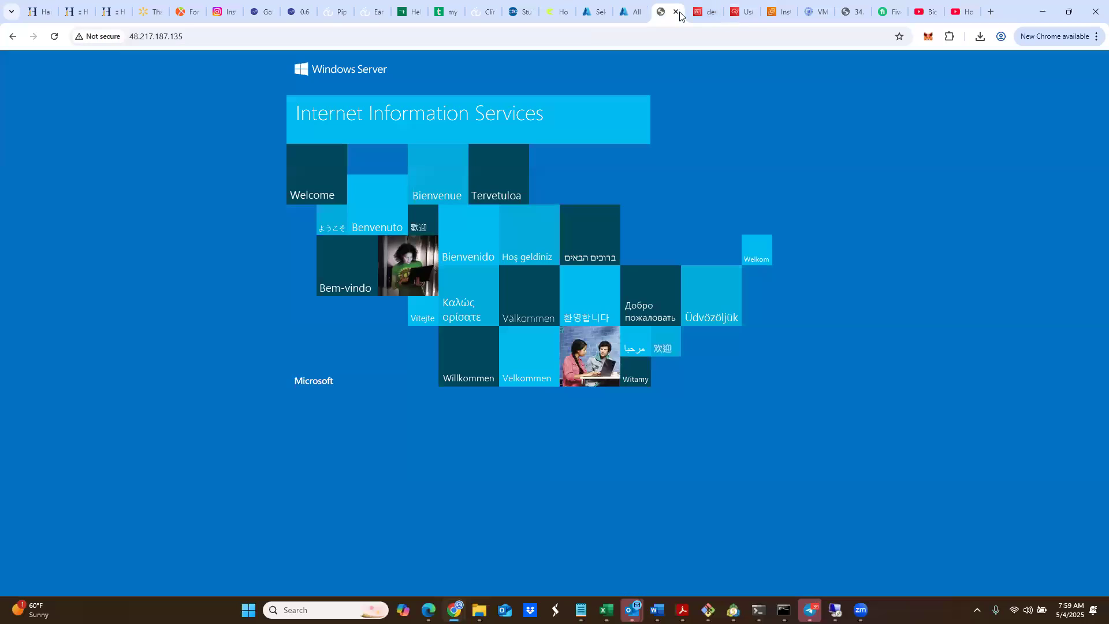
left_click(718, 19)
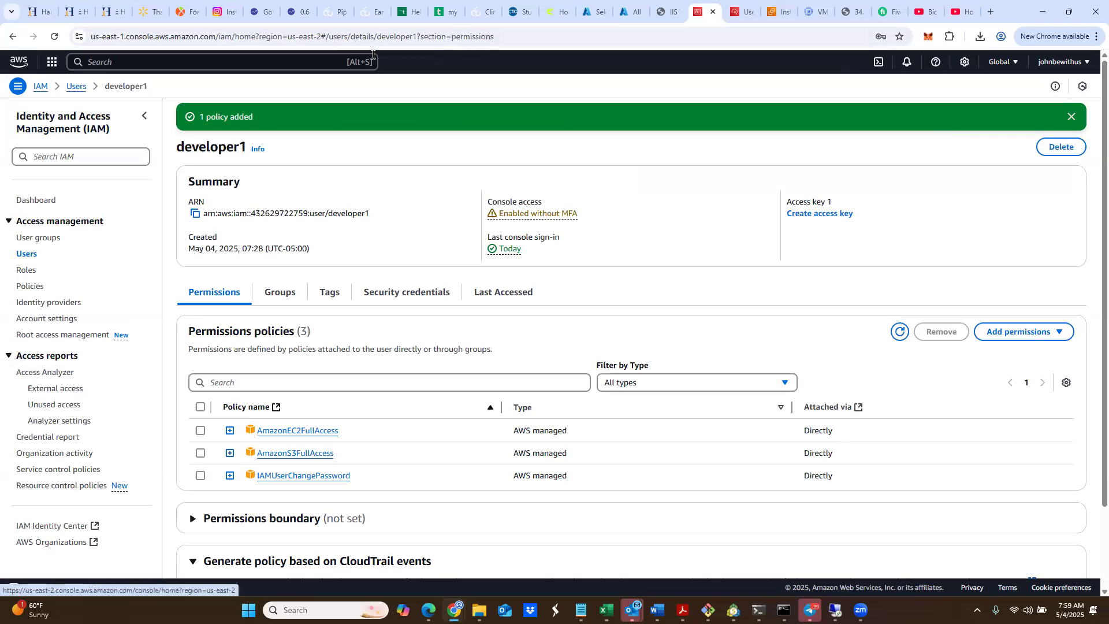
left_click(818, 7)
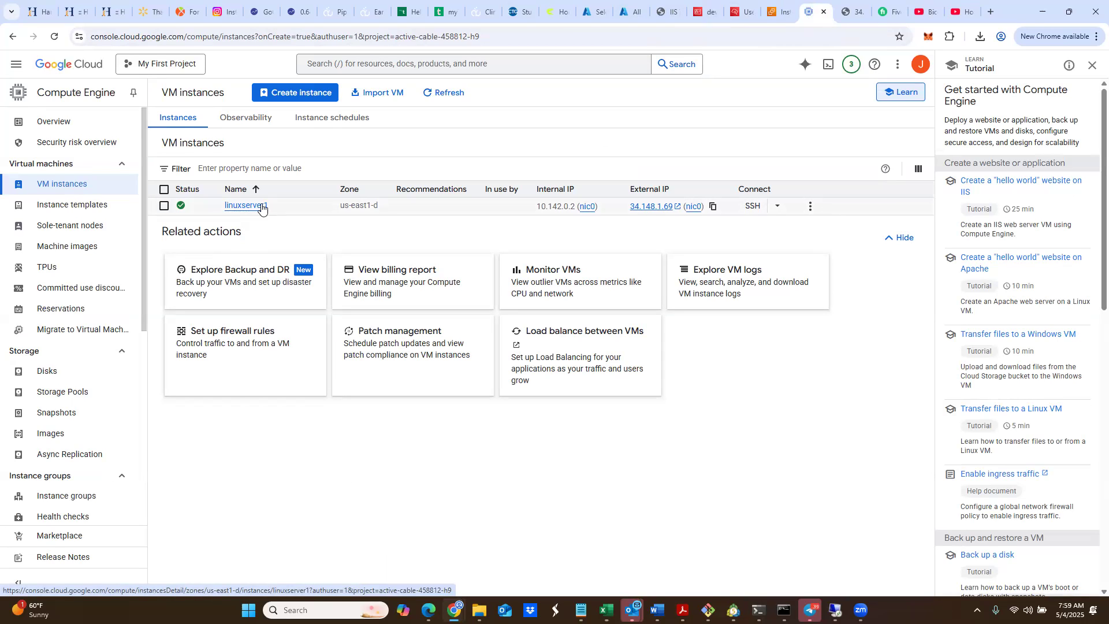
Open linuxserver1's details and review Network interfaces, where 34.148.1.69 is listed as Ephemeral
left_click(261, 207)
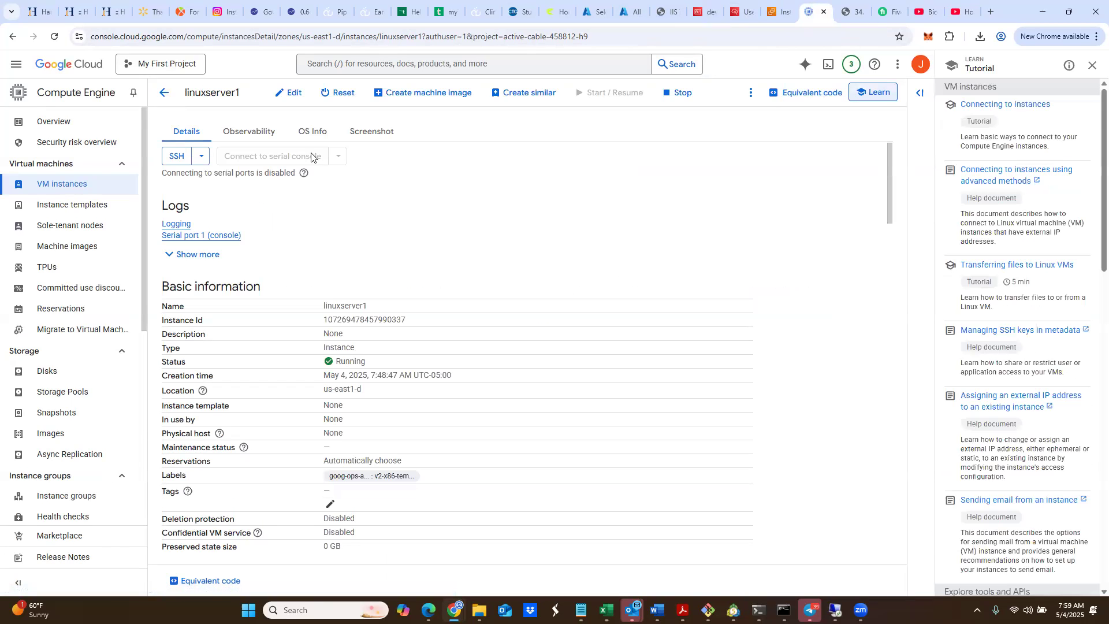
scroll(533, 310, "down", 2)
scroll(533, 309, "down", 6)
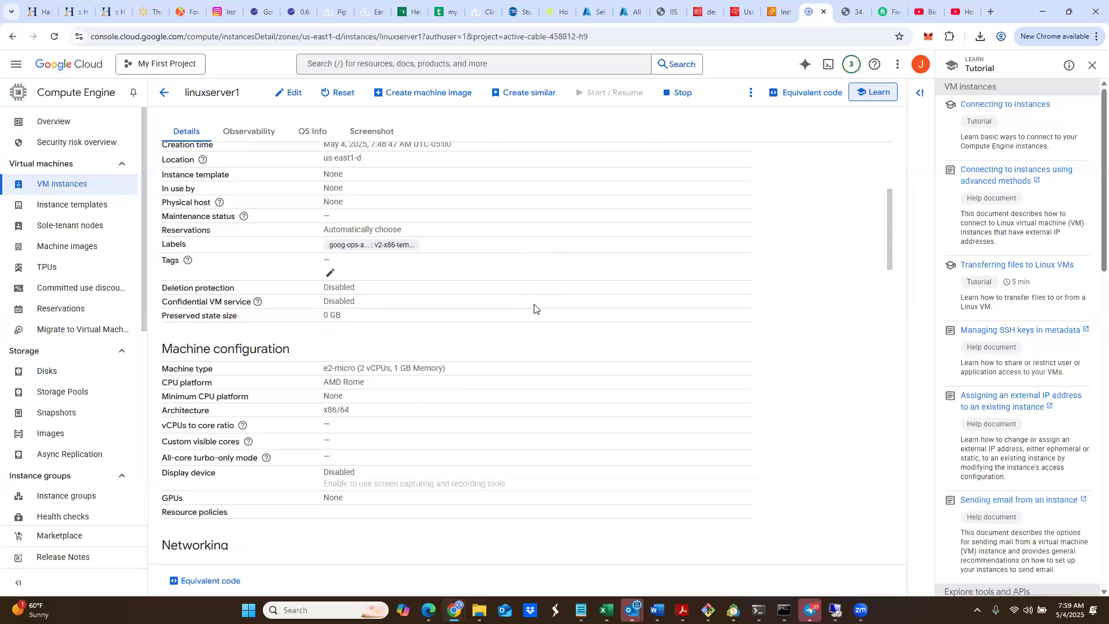
scroll(534, 309, "down", 3)
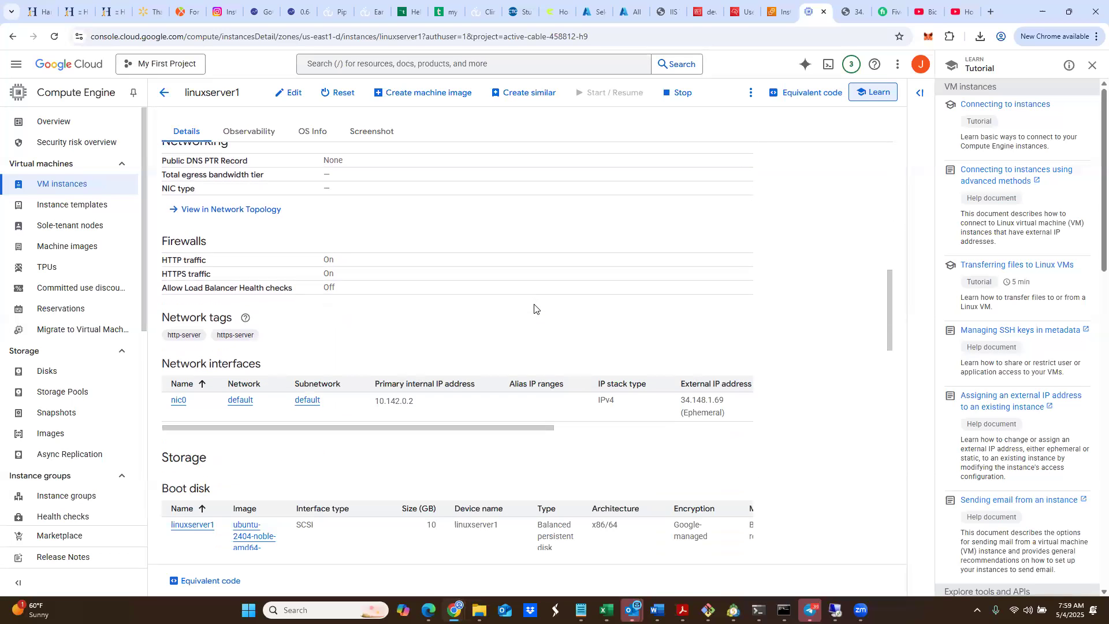
scroll(534, 309, "down", 8)
scroll(535, 309, "down", 3)
scroll(535, 309, "up", 10)
scroll(535, 309, "up", 10)
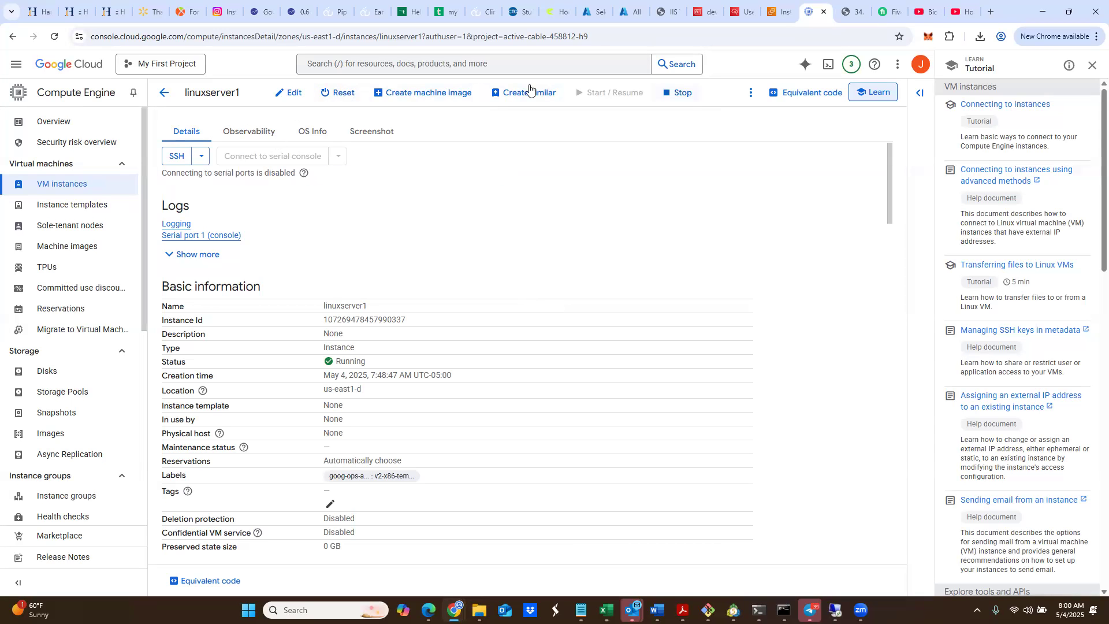
Stop linuxserver1, then refresh the VM instances list until it shows stopped with no external IP
left_click(678, 92)
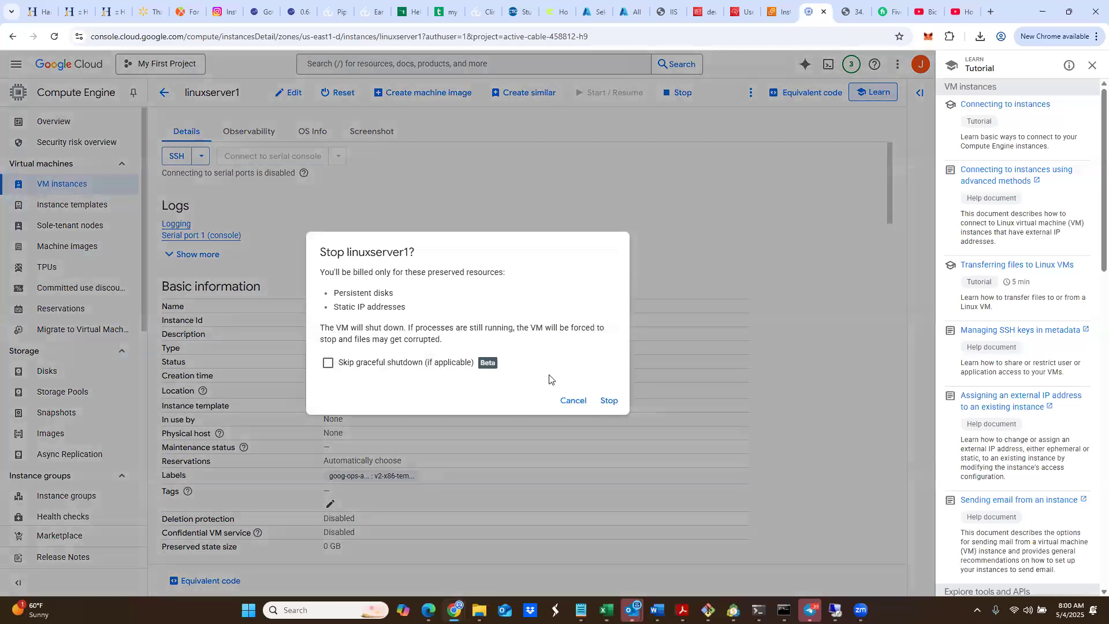
left_click(616, 402)
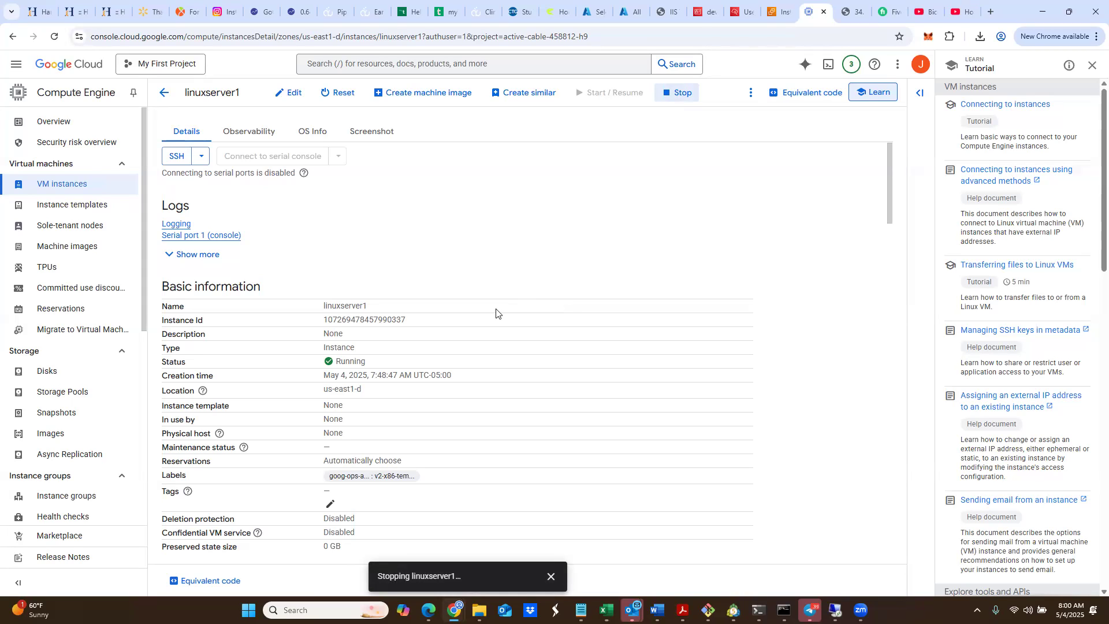
left_click(846, 12)
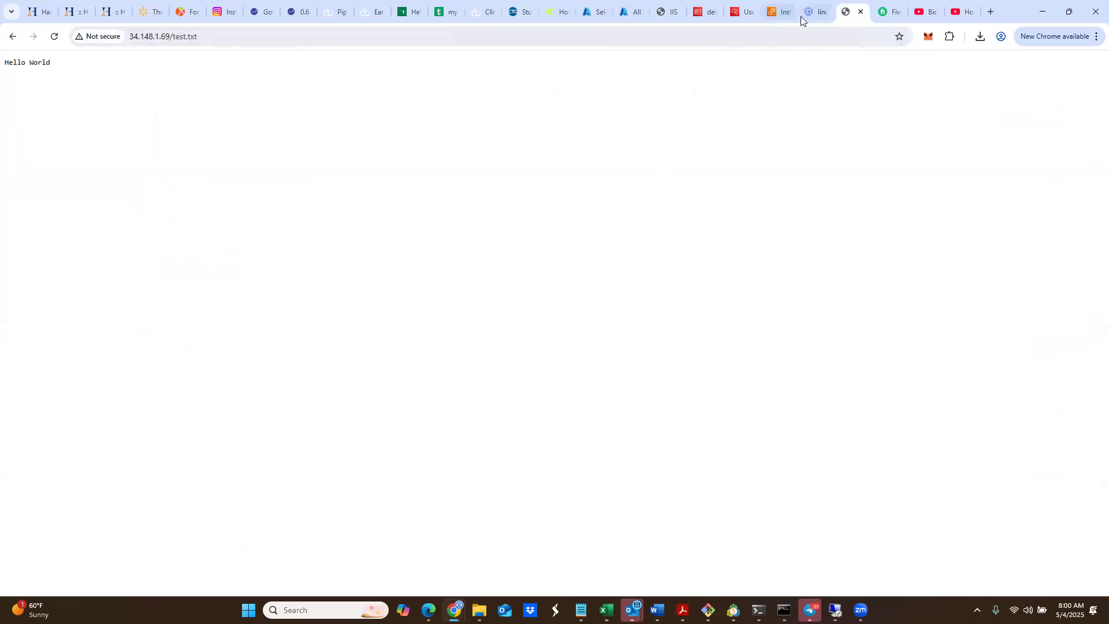
left_click(818, 11)
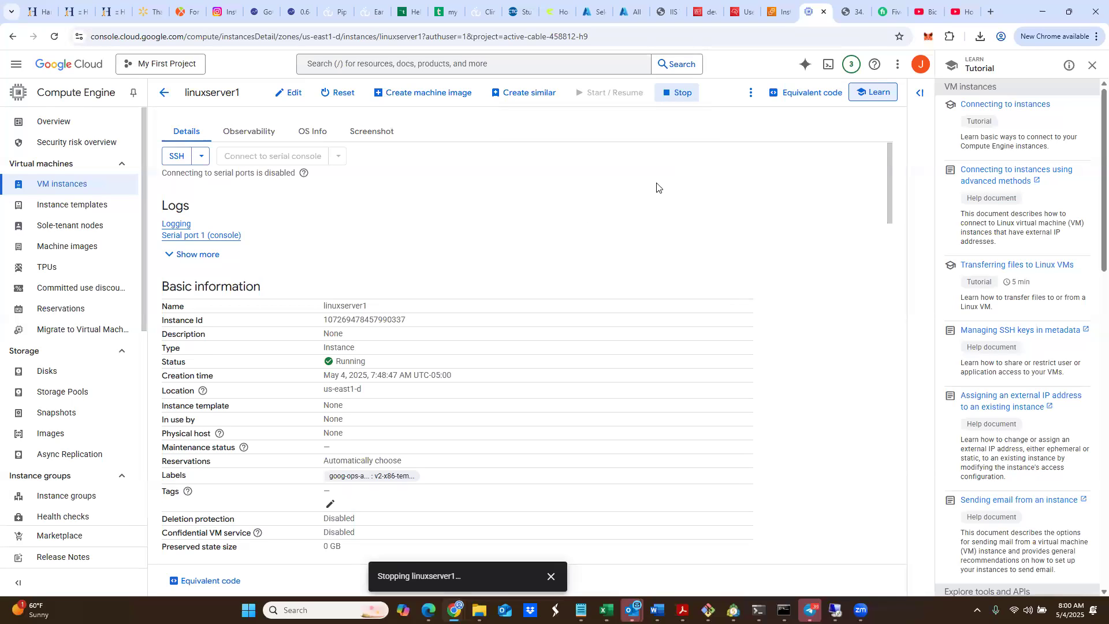
left_click(74, 184)
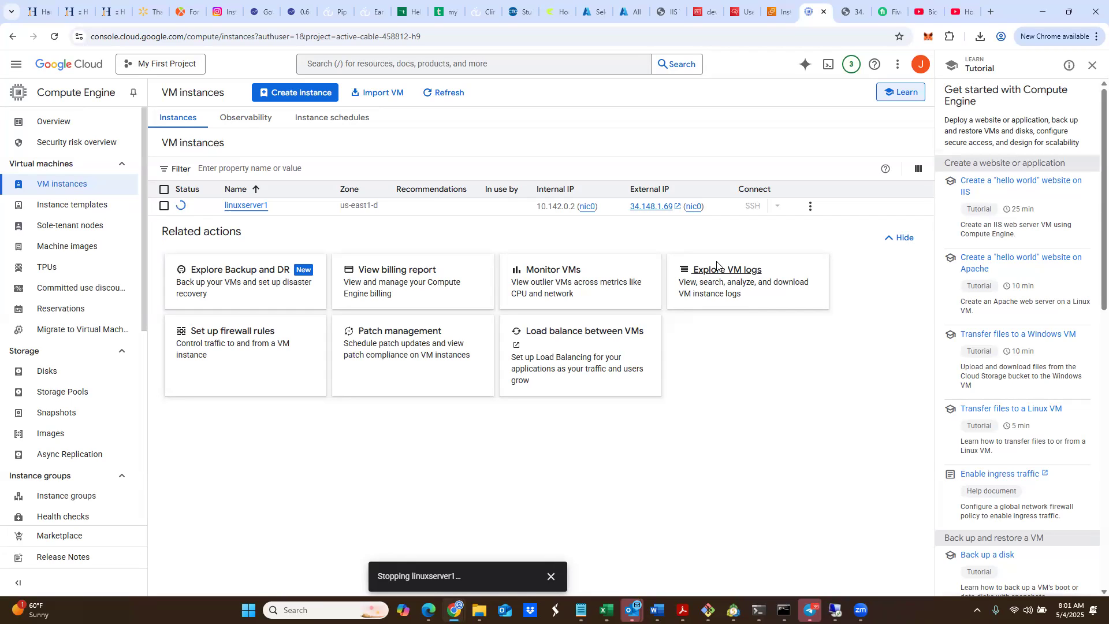
left_click(445, 92)
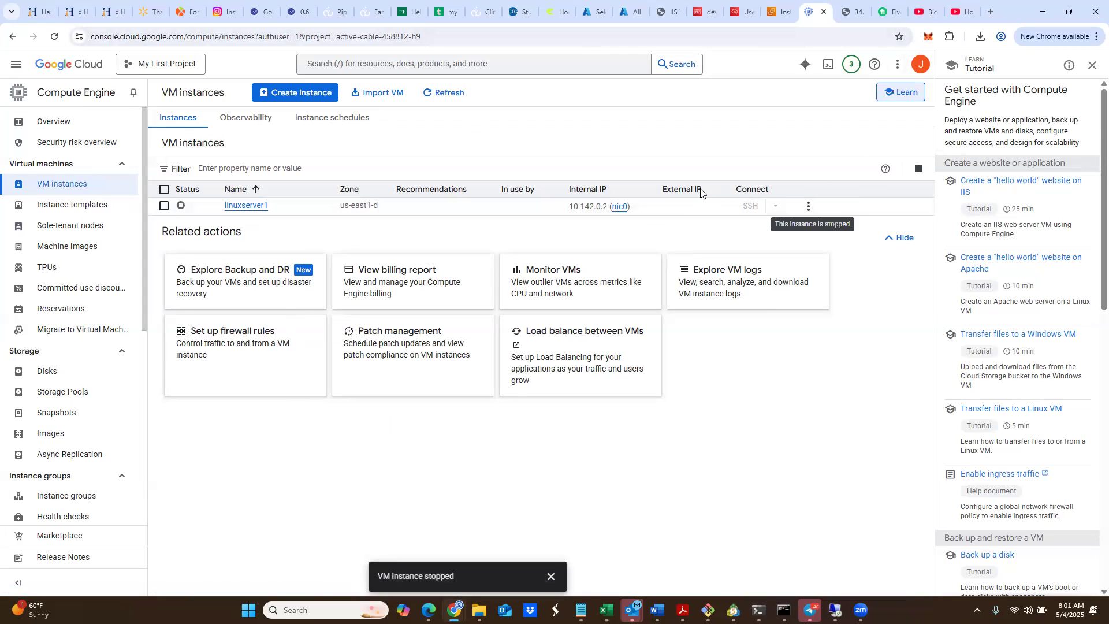
Select and start linuxserver1 so it runs with the new external IP 35.237.169.82
left_click(164, 207)
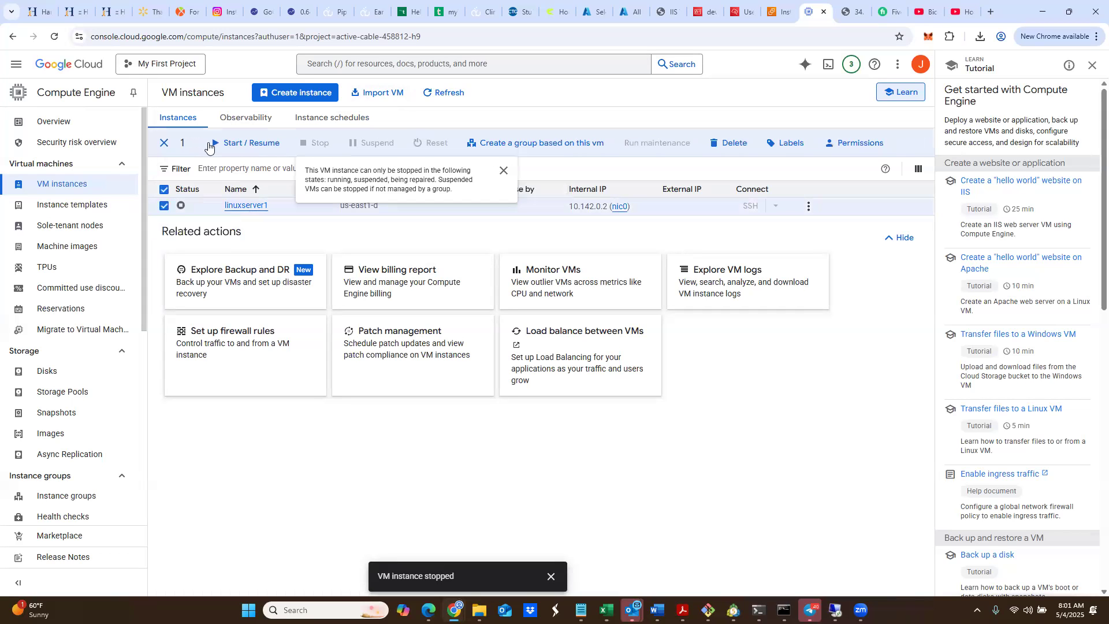
left_click(278, 147)
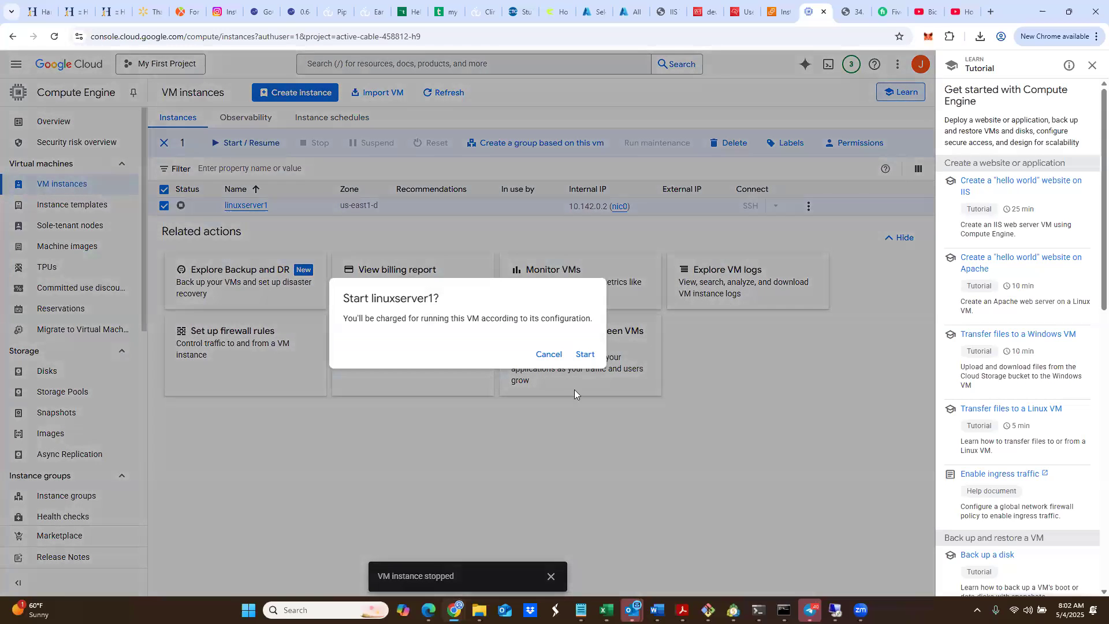
left_click(584, 355)
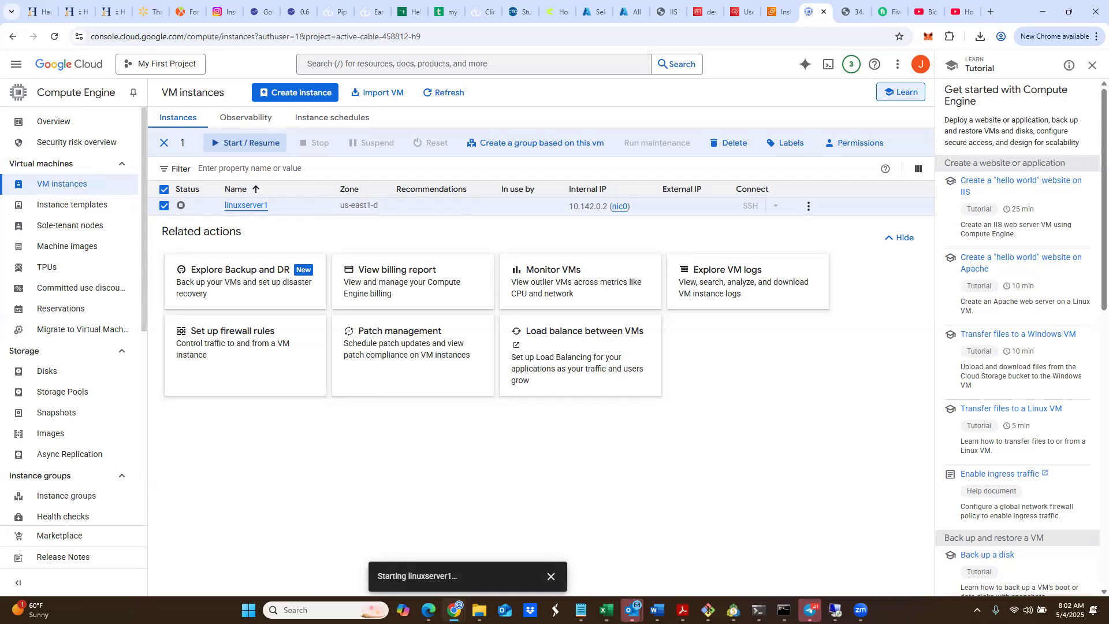
mouse_move(734, 612)
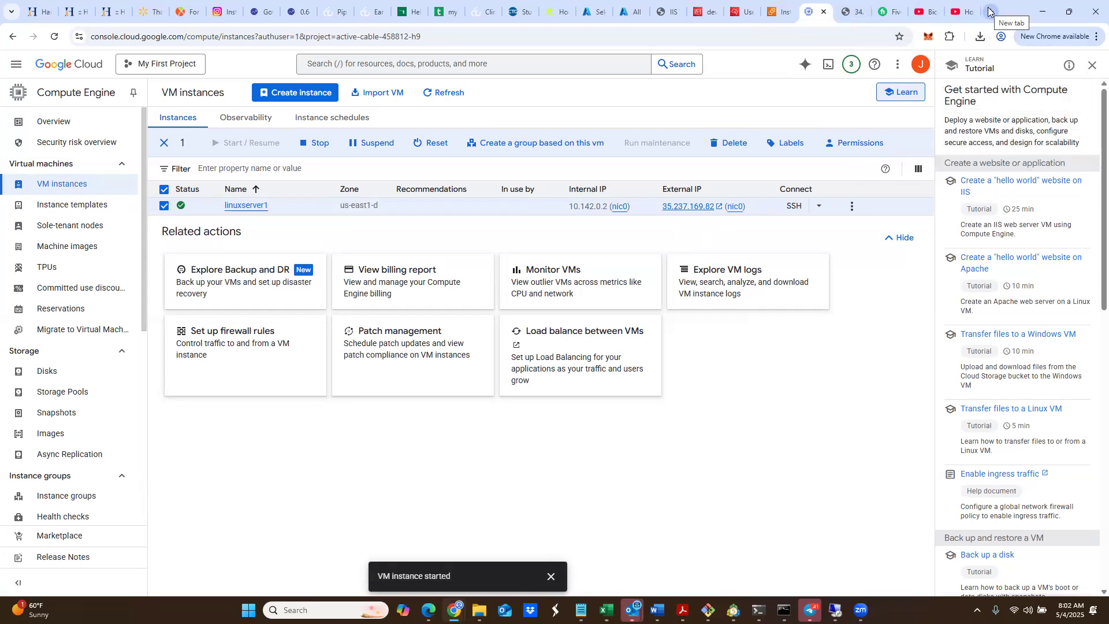
left_click(845, 12)
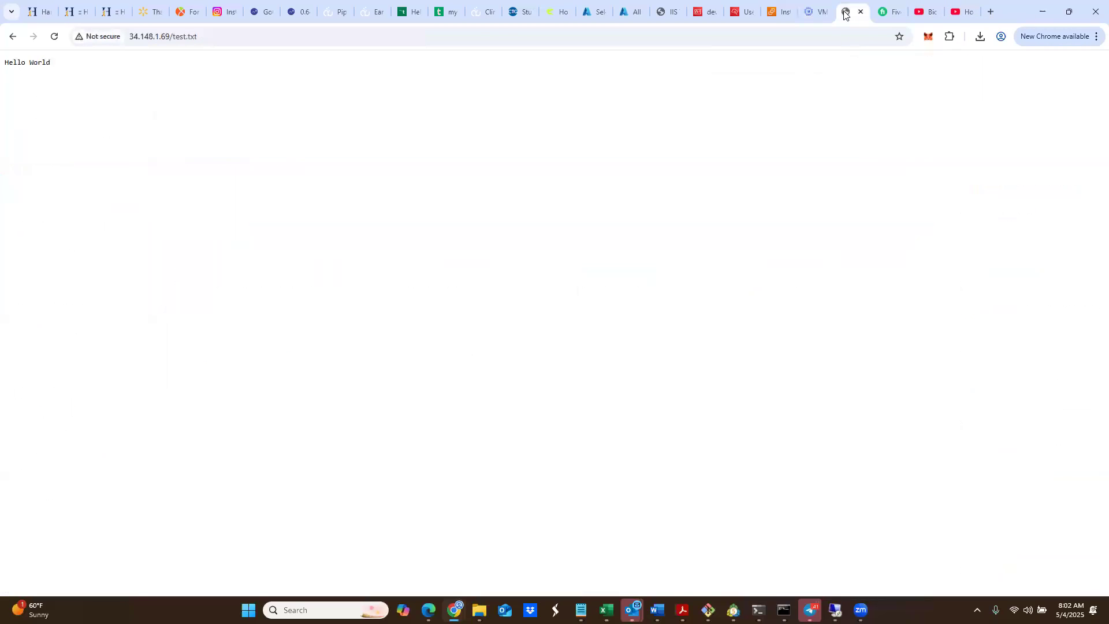
left_click(276, 38)
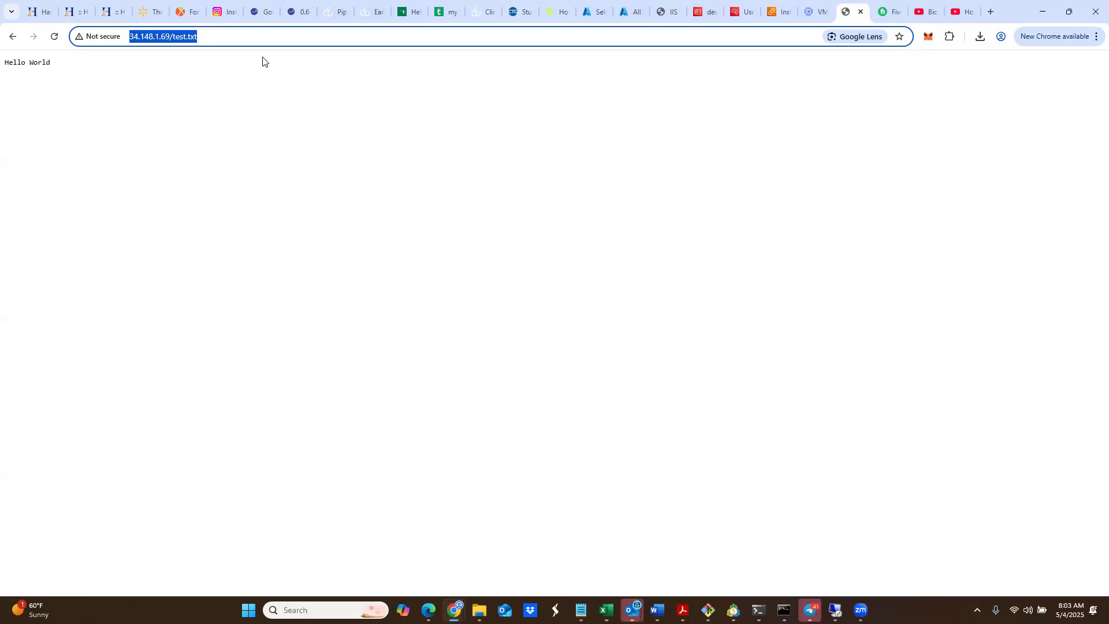
key("Return")
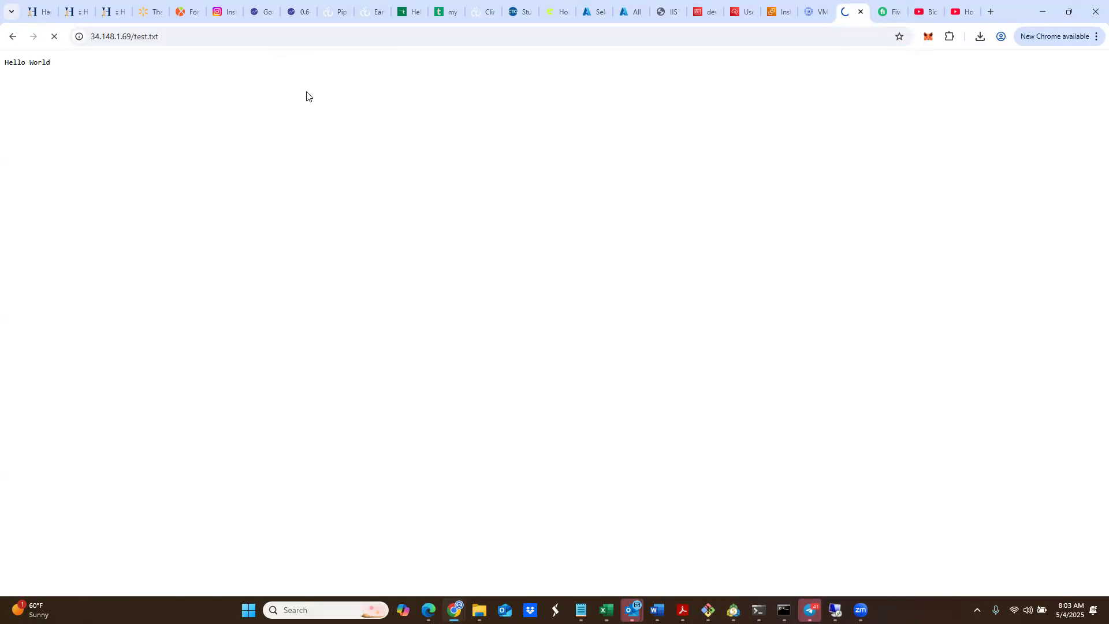
left_click(818, 12)
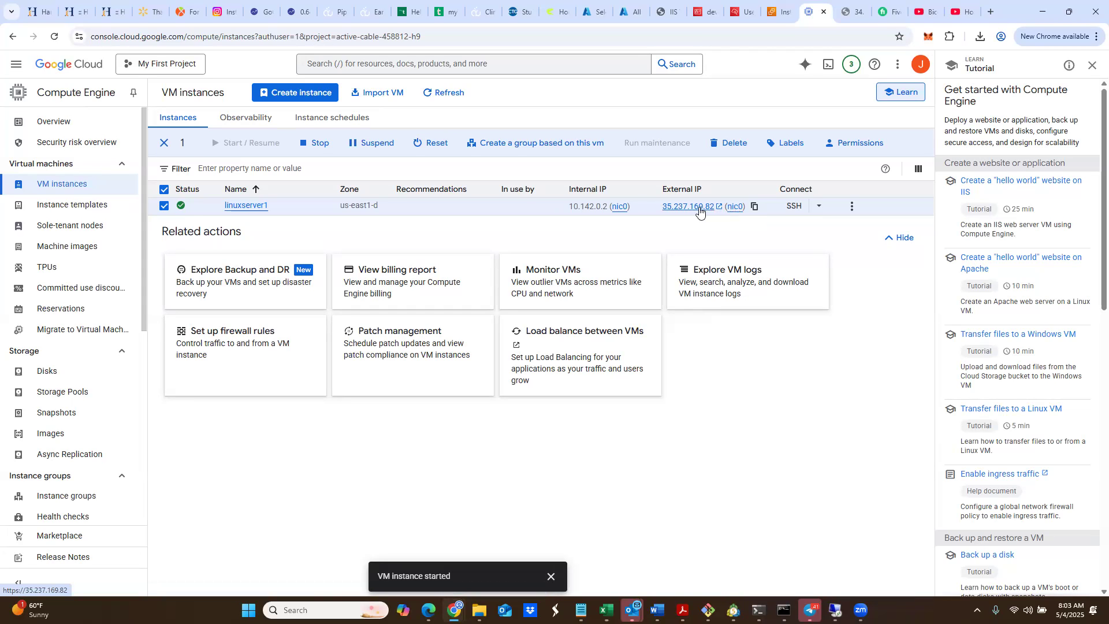
Go via linuxserver1's nic0 to the VPC IP addresses page listing 10.142.0.2 and 35.237.169.82
left_click(735, 208)
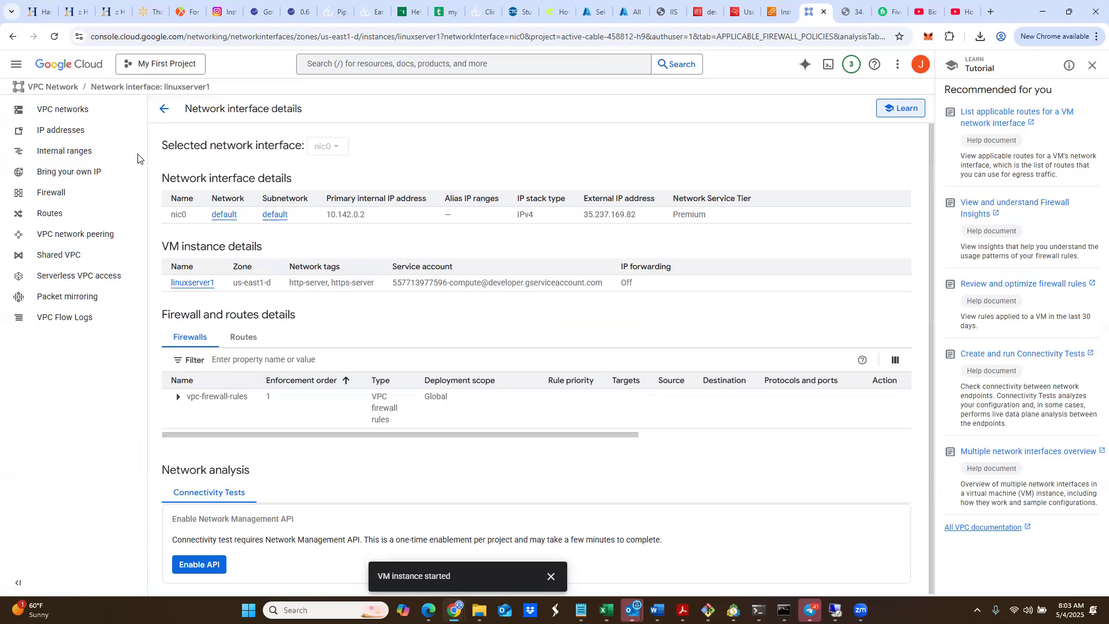
left_click(49, 132)
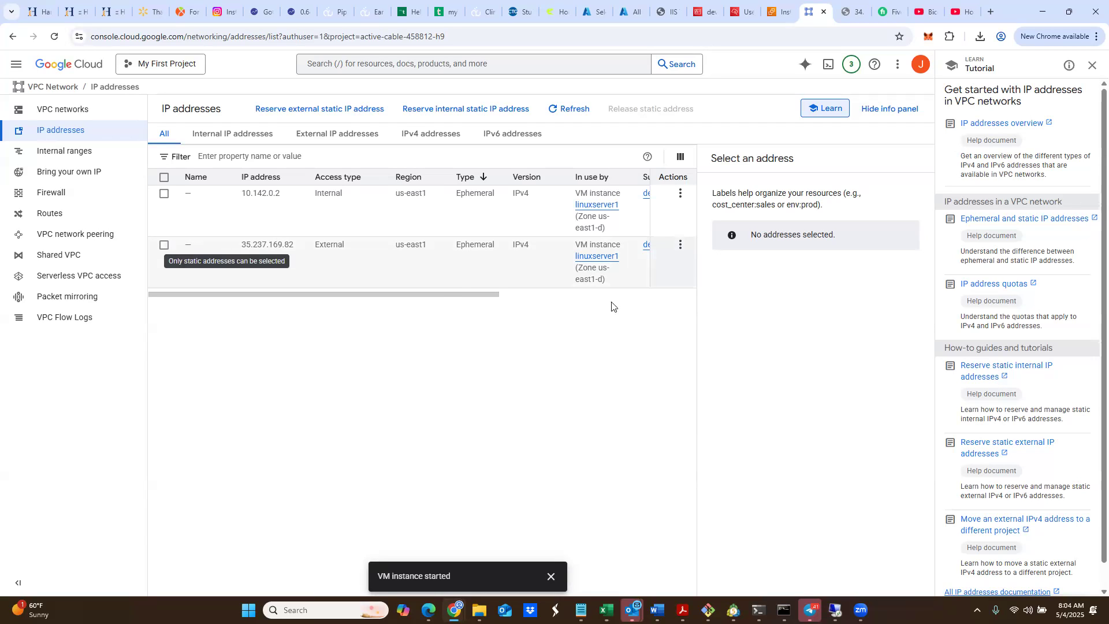
left_click(681, 246)
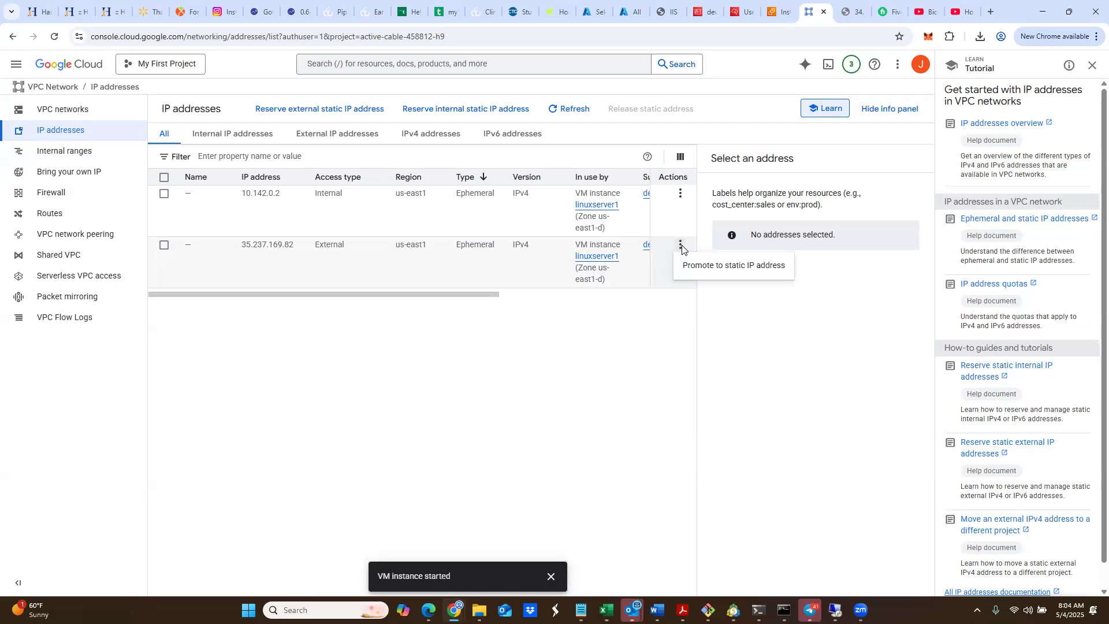
left_click(706, 267)
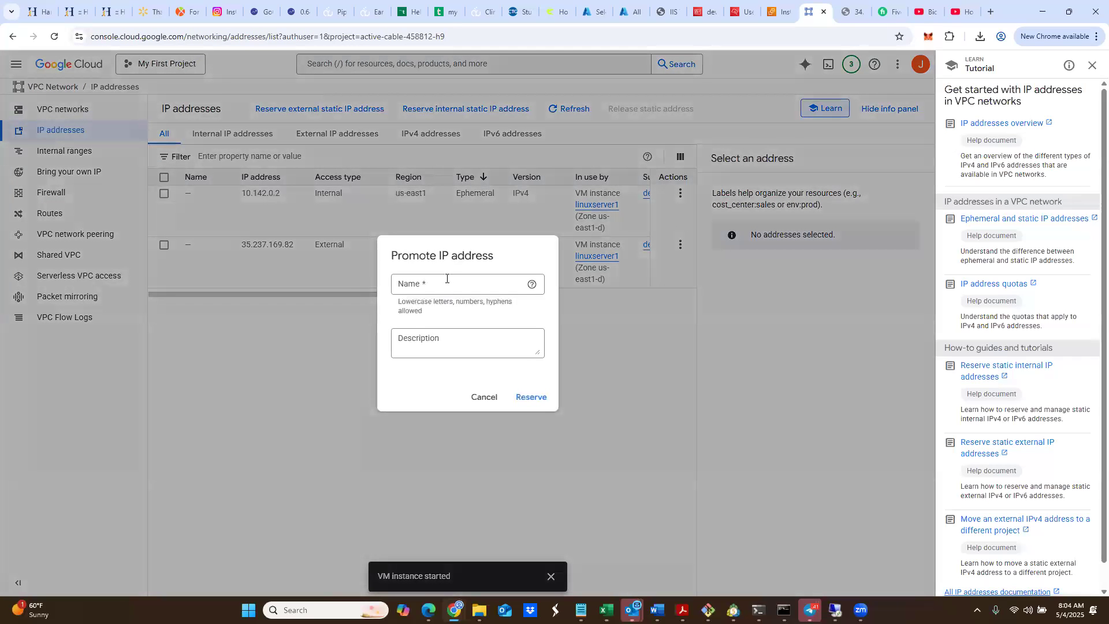
left_click(450, 283)
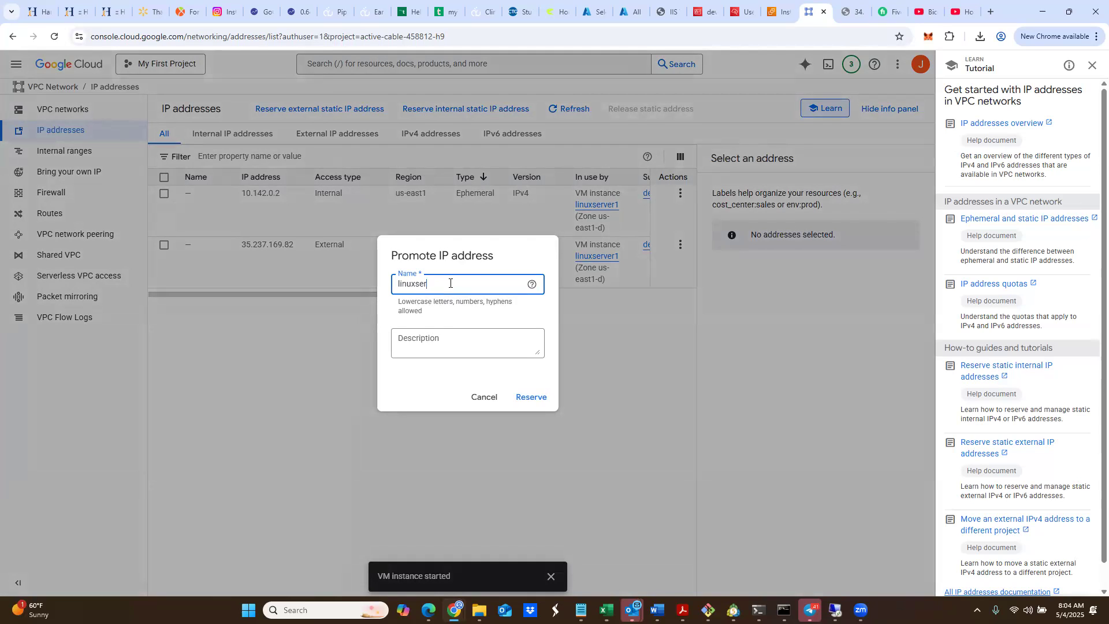
type("linuxserver")
left_click(529, 391)
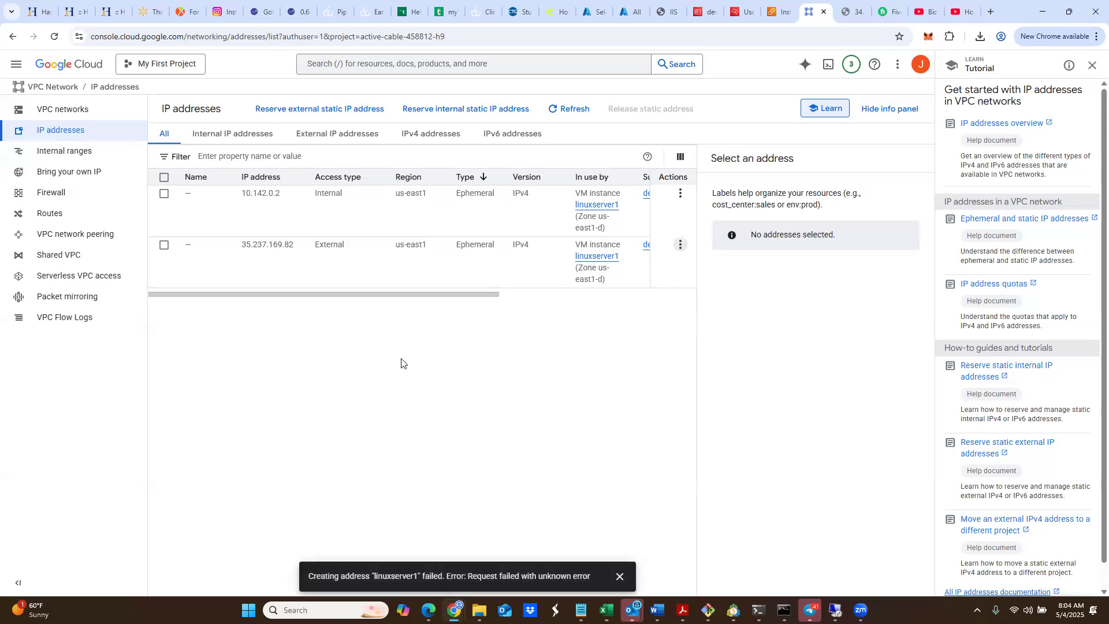
left_click(619, 580)
left_click(622, 576)
mouse_move(421, 295)
left_mouse_down()
mouse_move(636, 300)
mouse_move(431, 303)
left_mouse_up()
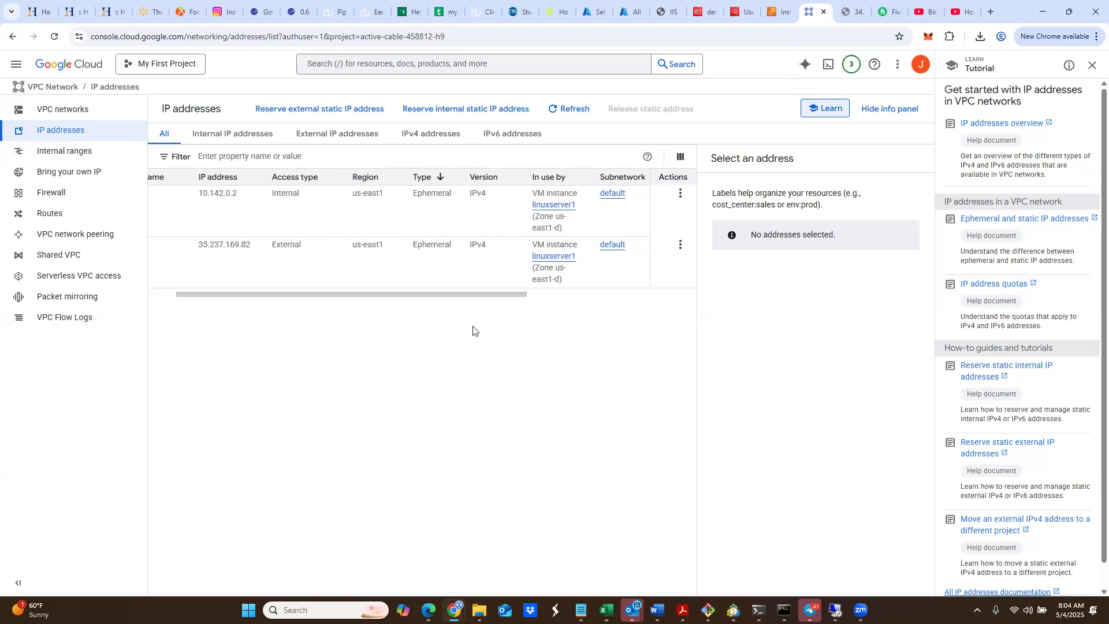
left_click(46, 152)
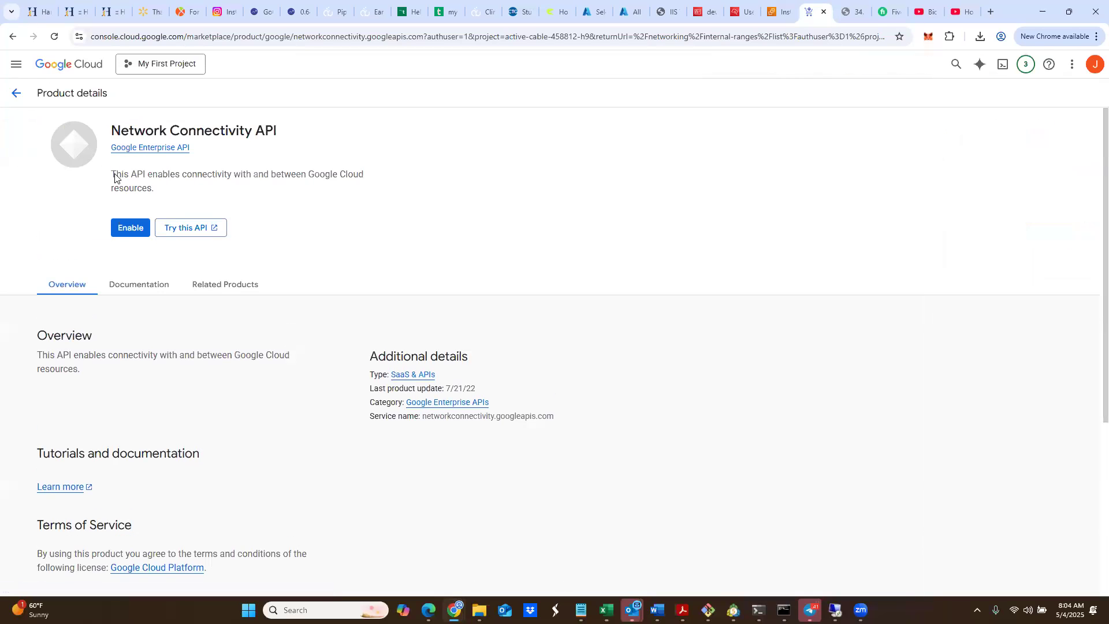
left_click(16, 93)
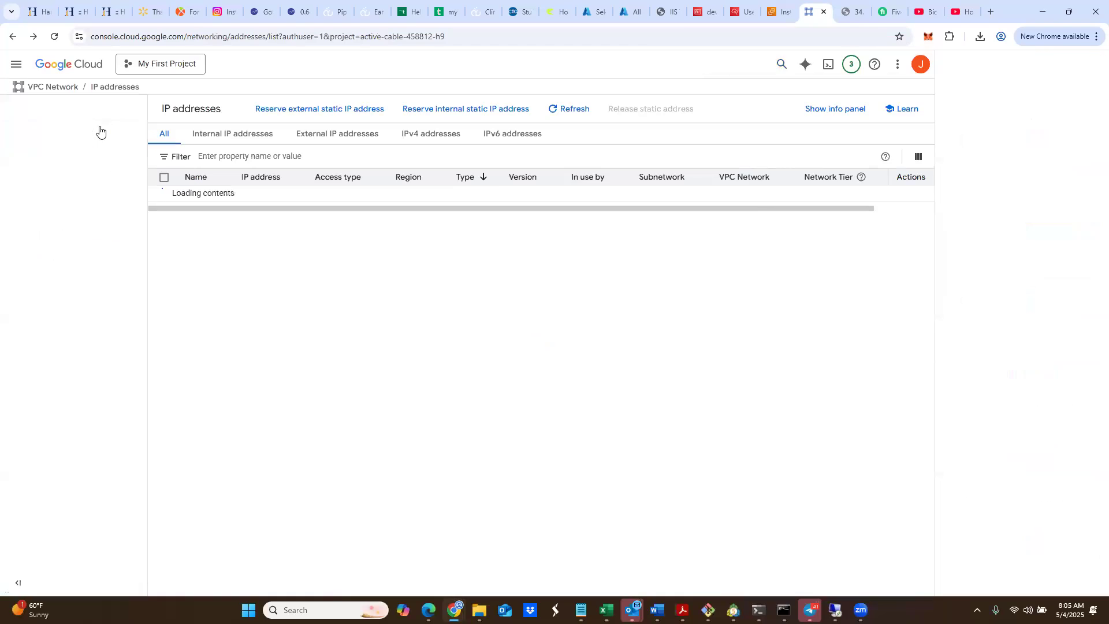
left_click(76, 151)
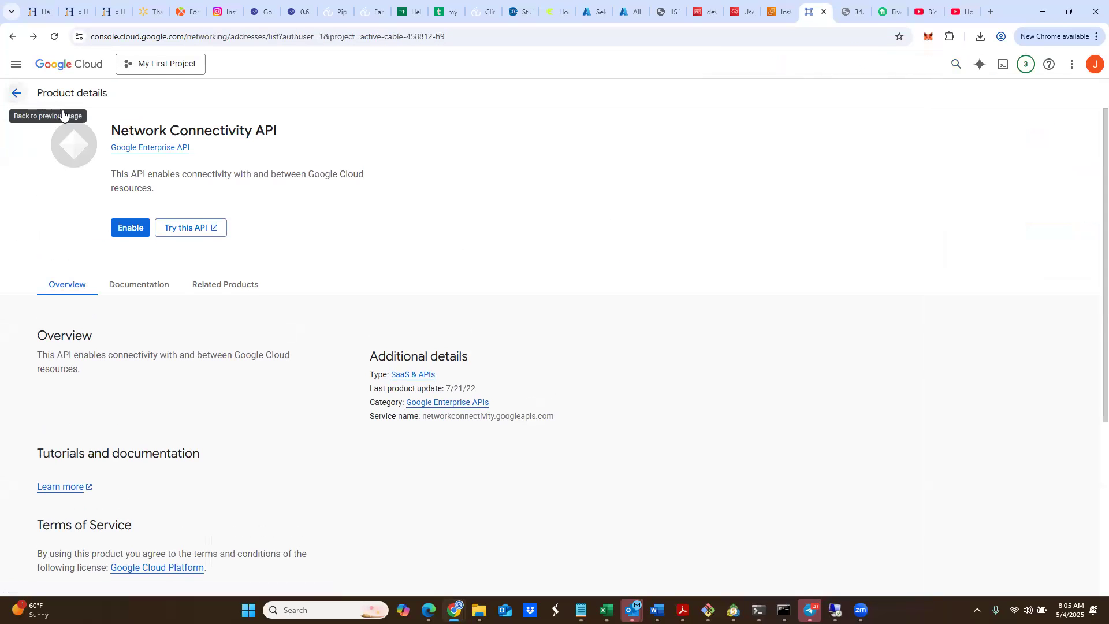
left_click(16, 93)
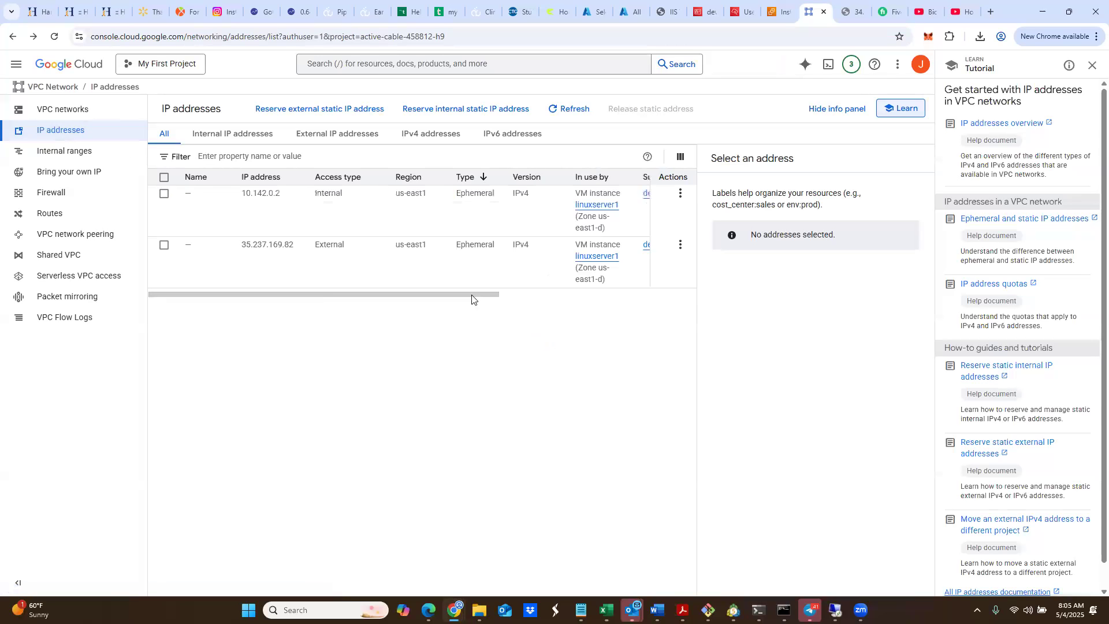
left_click_drag(505, 300, 669, 306)
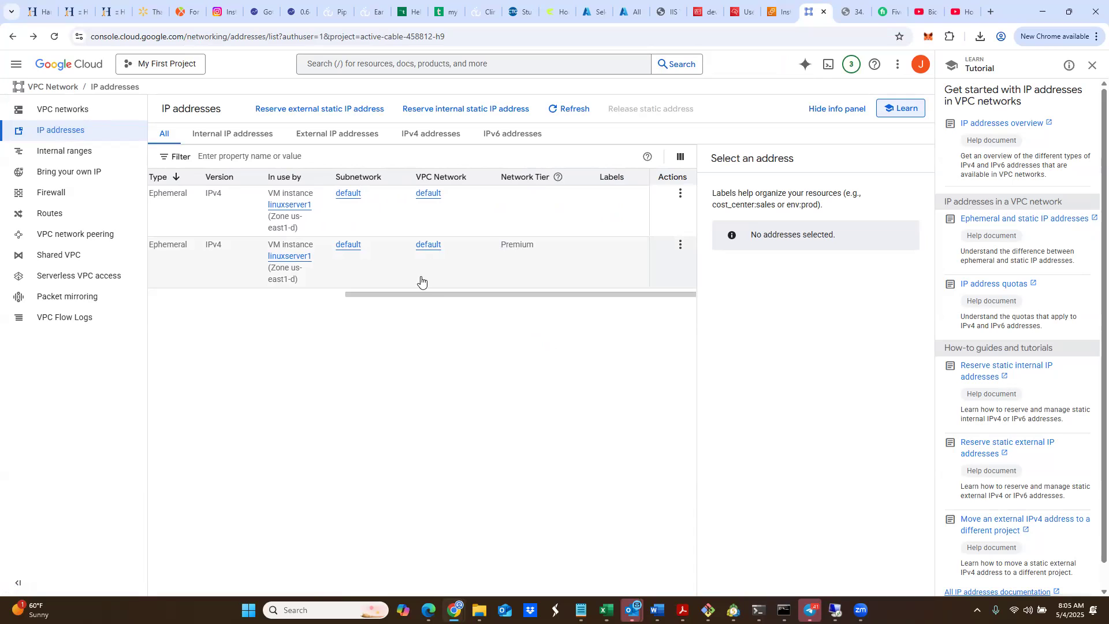
mouse_move(384, 297)
left_mouse_down()
mouse_move(189, 294)
mouse_move(383, 295)
left_mouse_up()
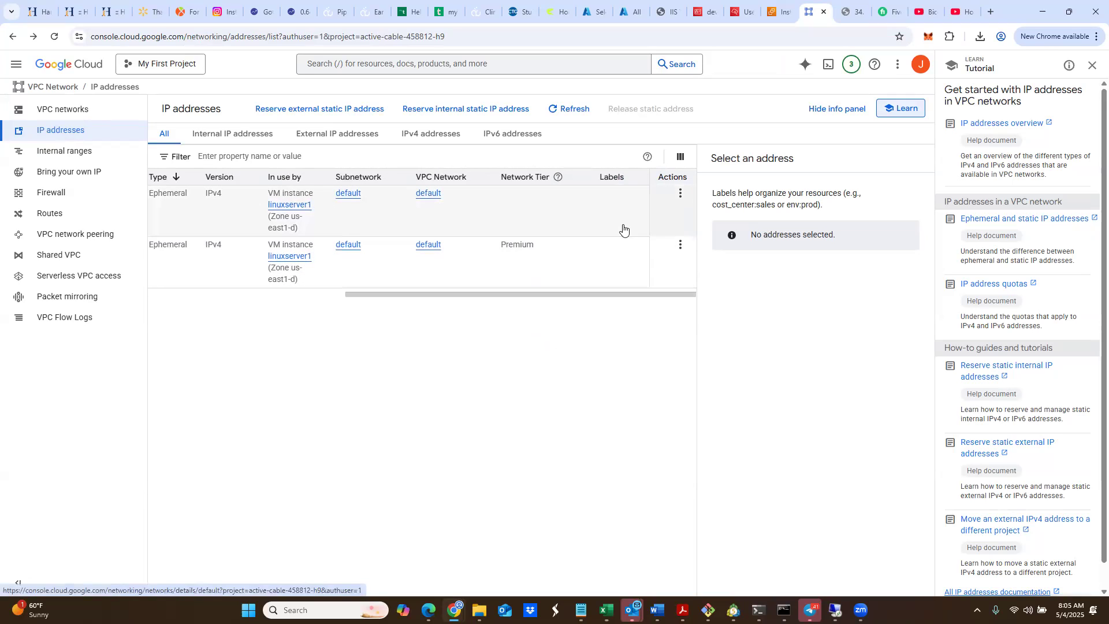
left_click(682, 247)
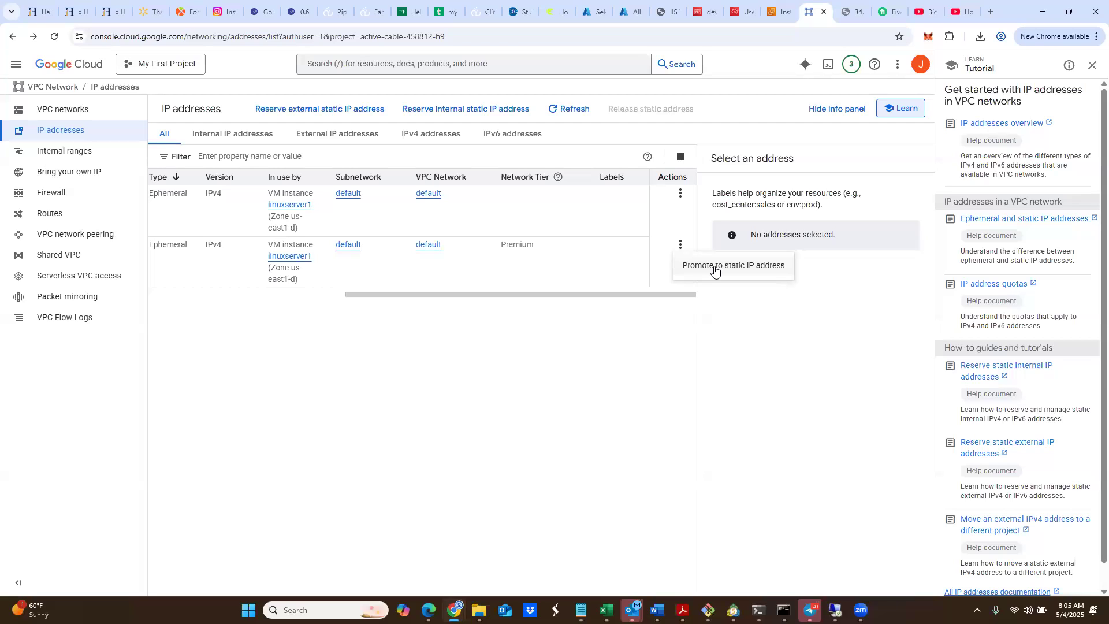
left_click(558, 110)
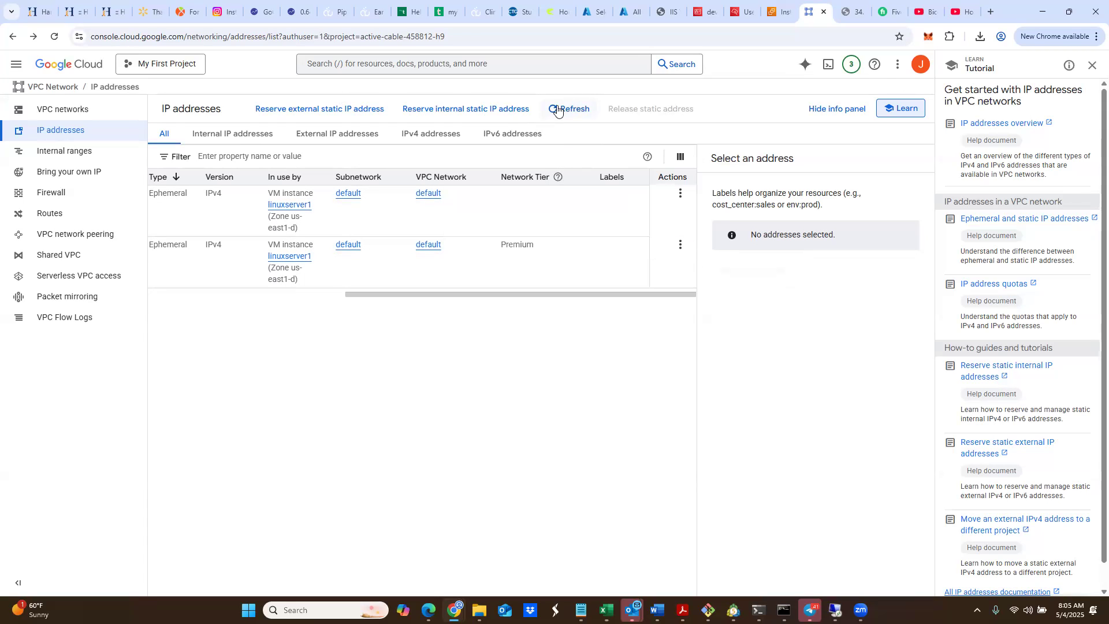
left_click(557, 110)
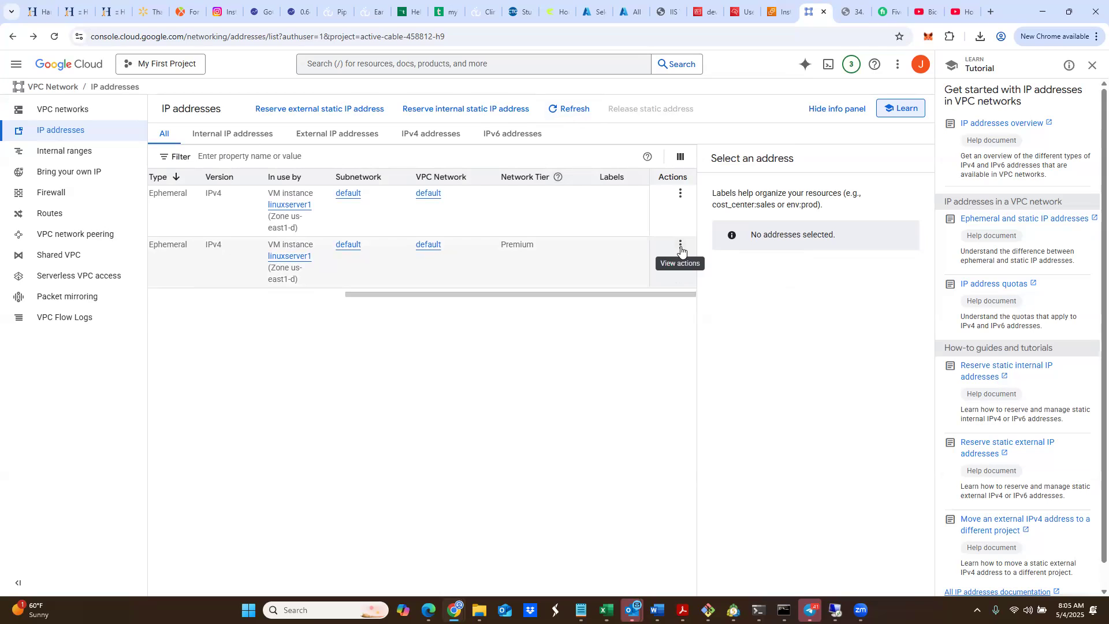
left_click_drag(536, 294, 273, 303)
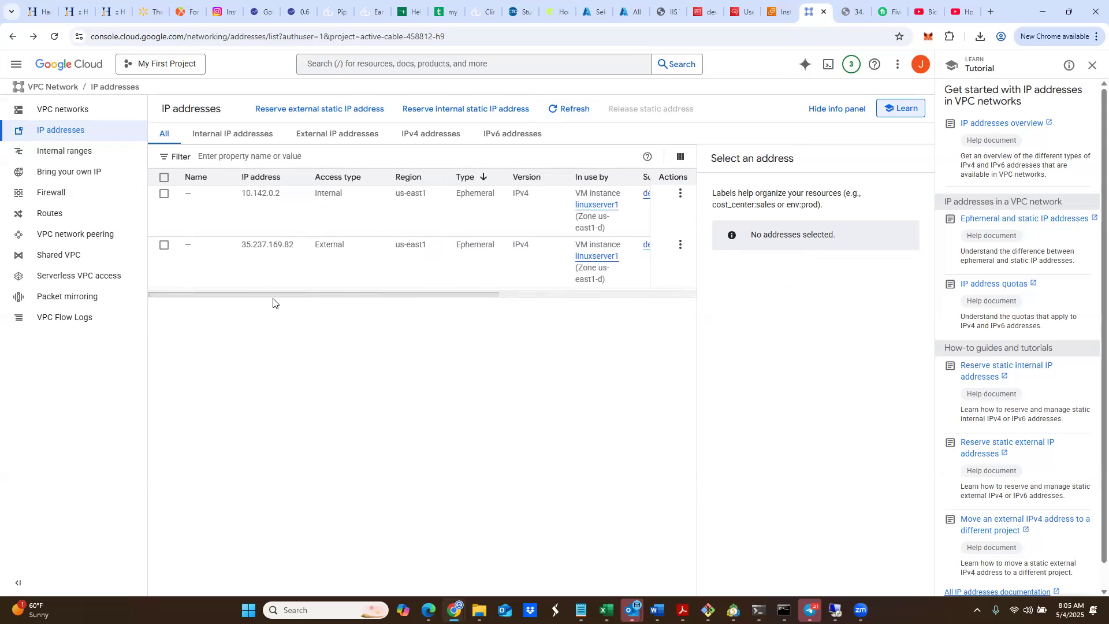
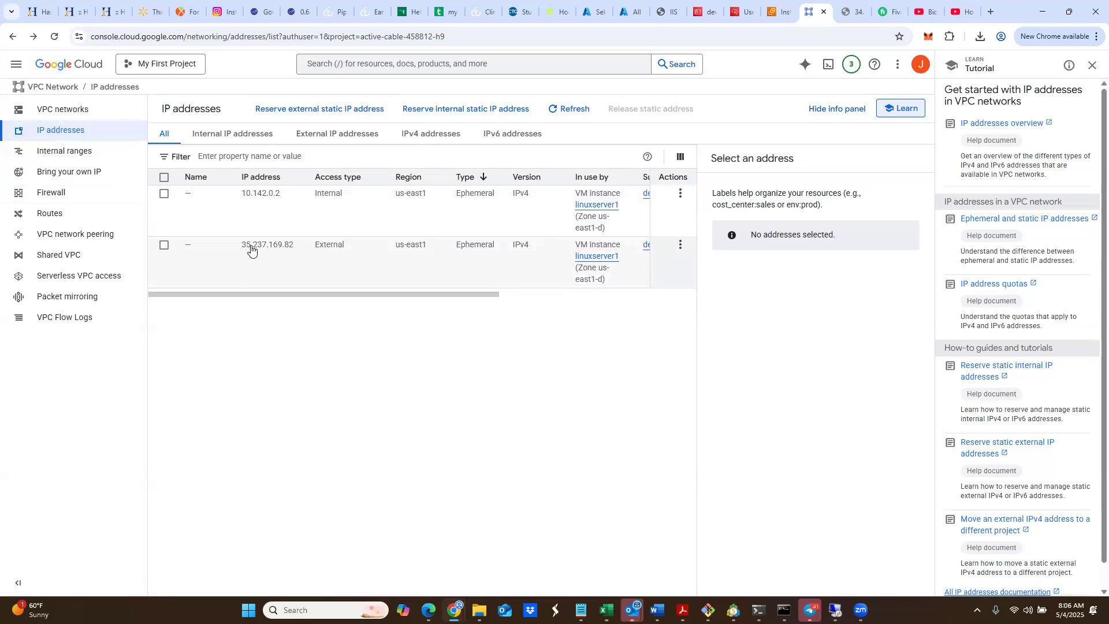
Filter the IP list to external addresses and open the actions menu for 35.237.169.82
left_click(326, 136)
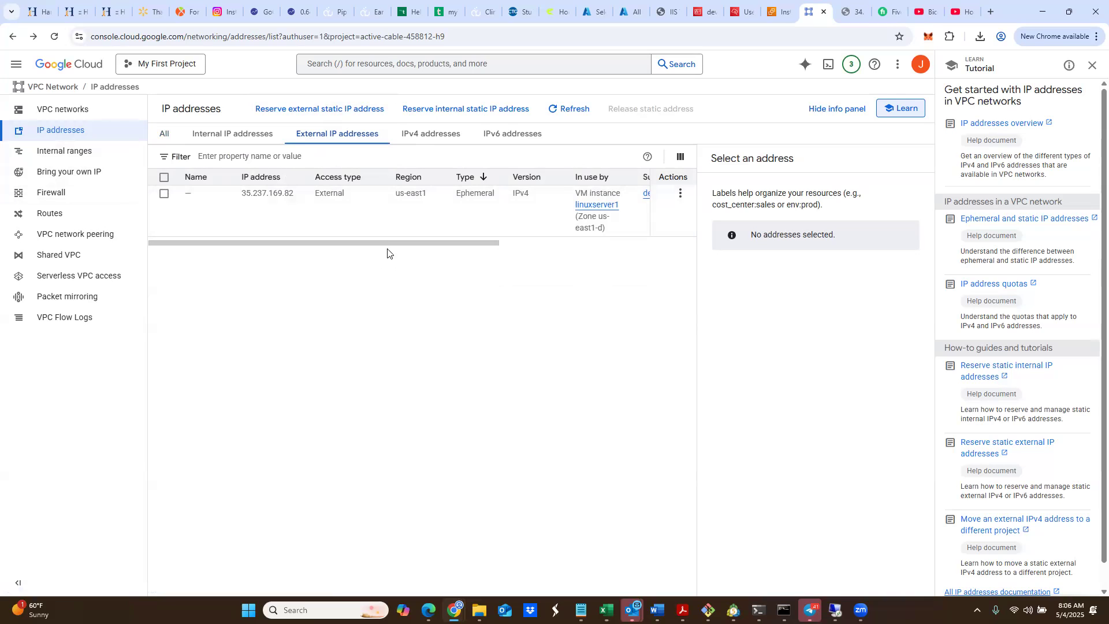
mouse_move(389, 244)
left_mouse_down()
mouse_move(597, 253)
mouse_move(388, 262)
left_mouse_up()
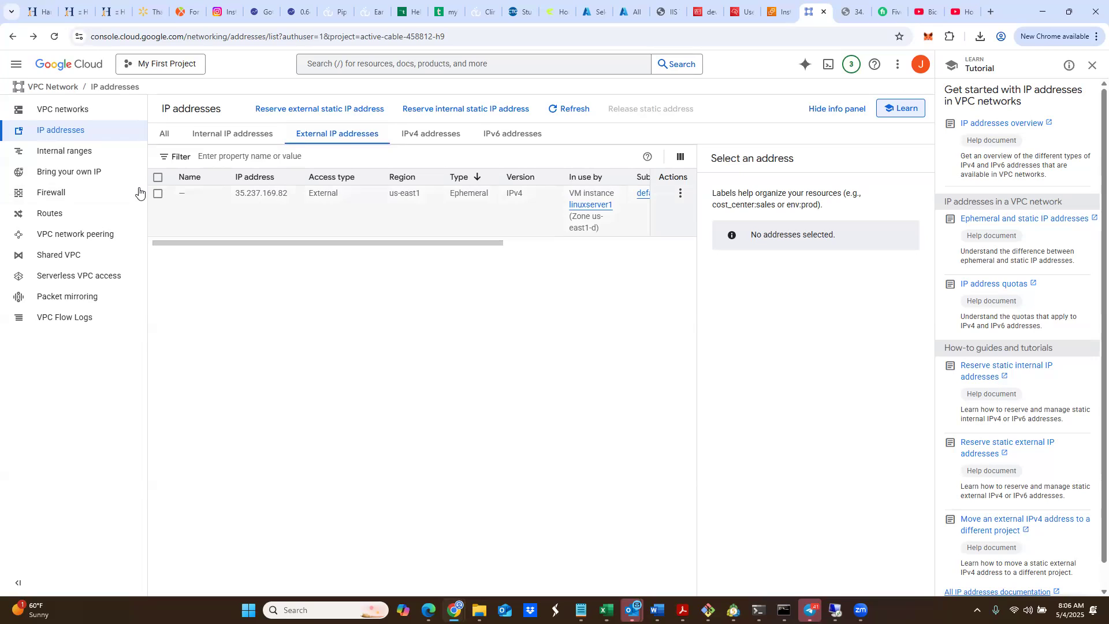
left_click(680, 196)
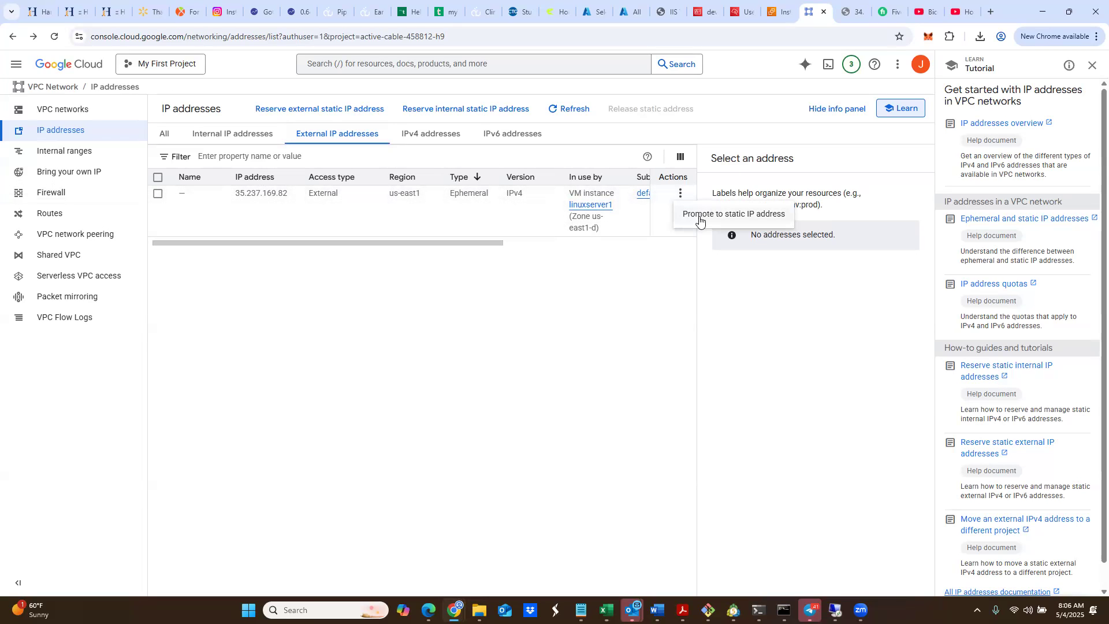
Promote ephemeral address 35.237.169.82 to a static address named linuxserver1
left_click(700, 215)
left_click(445, 280)
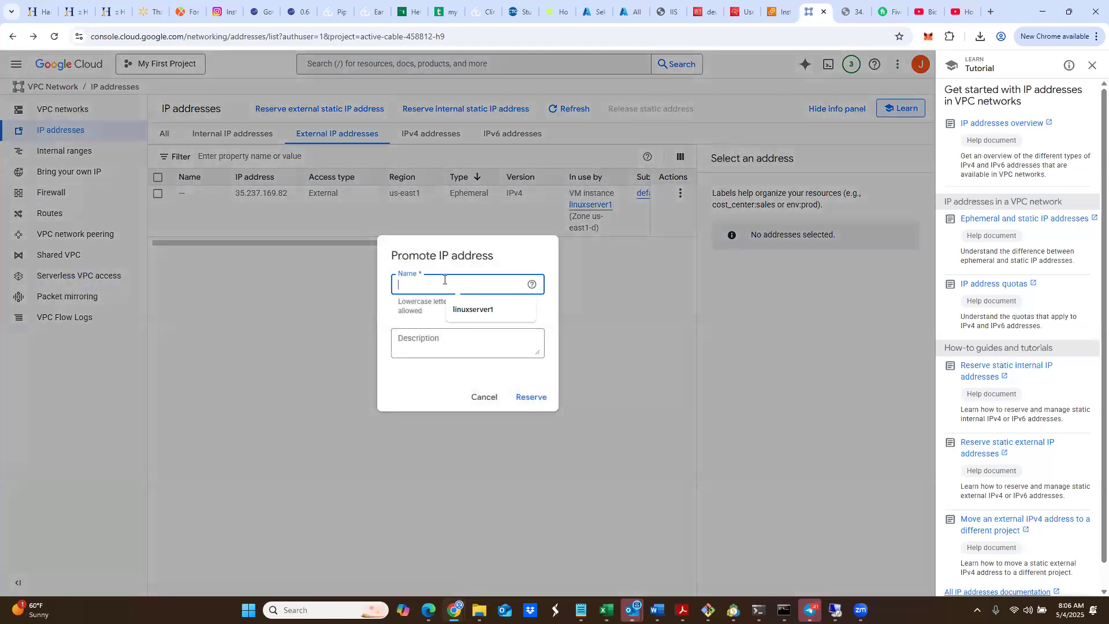
left_click(460, 315)
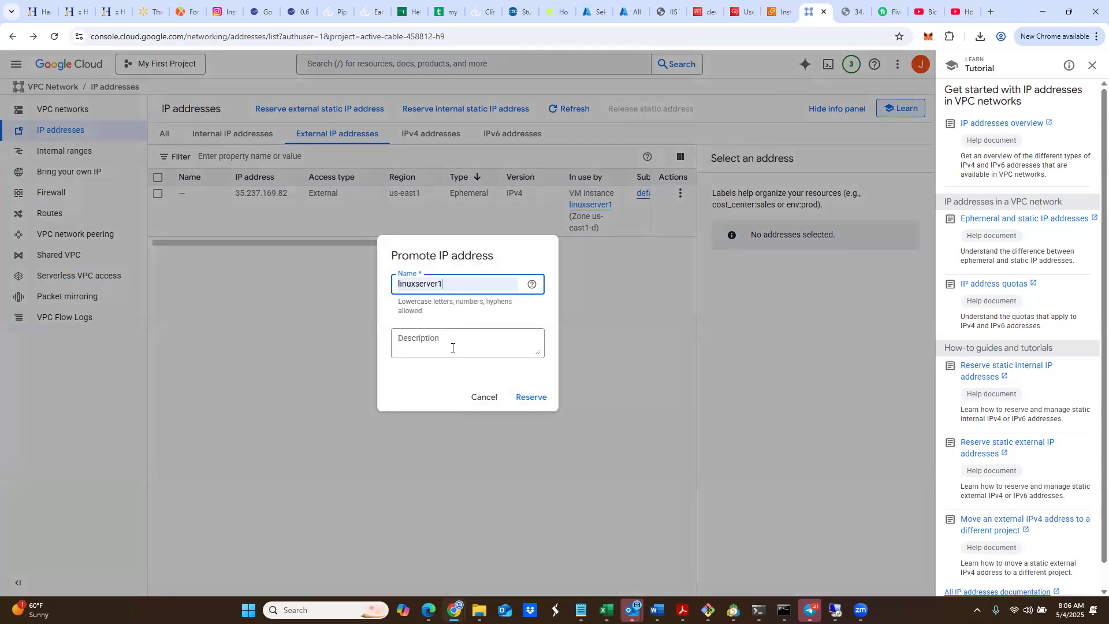
left_click(535, 398)
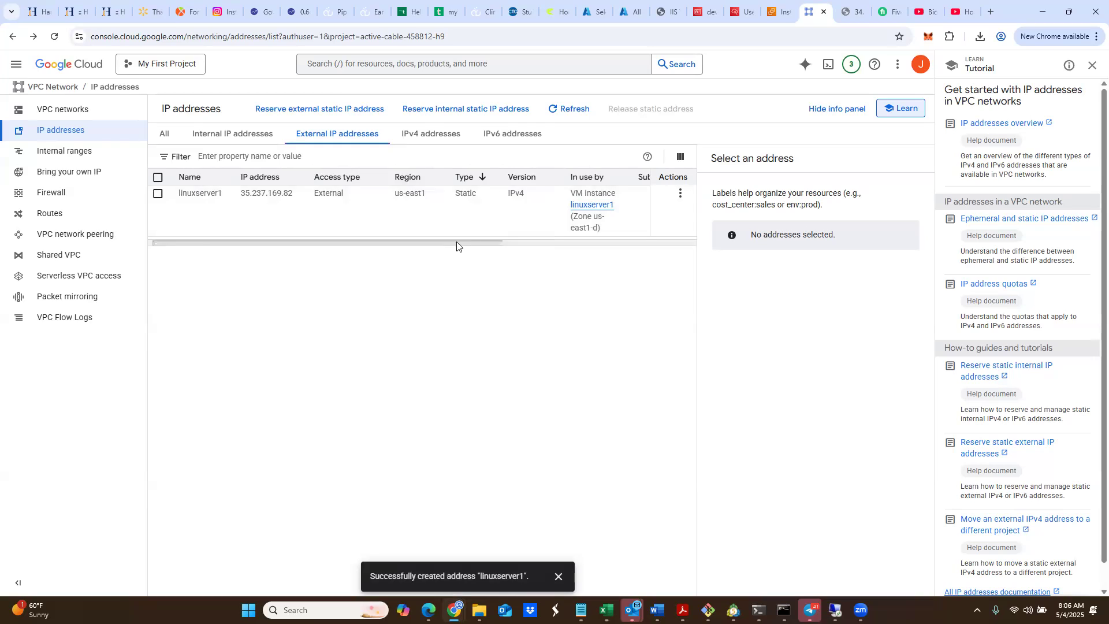
scroll(456, 241, "right", 1)
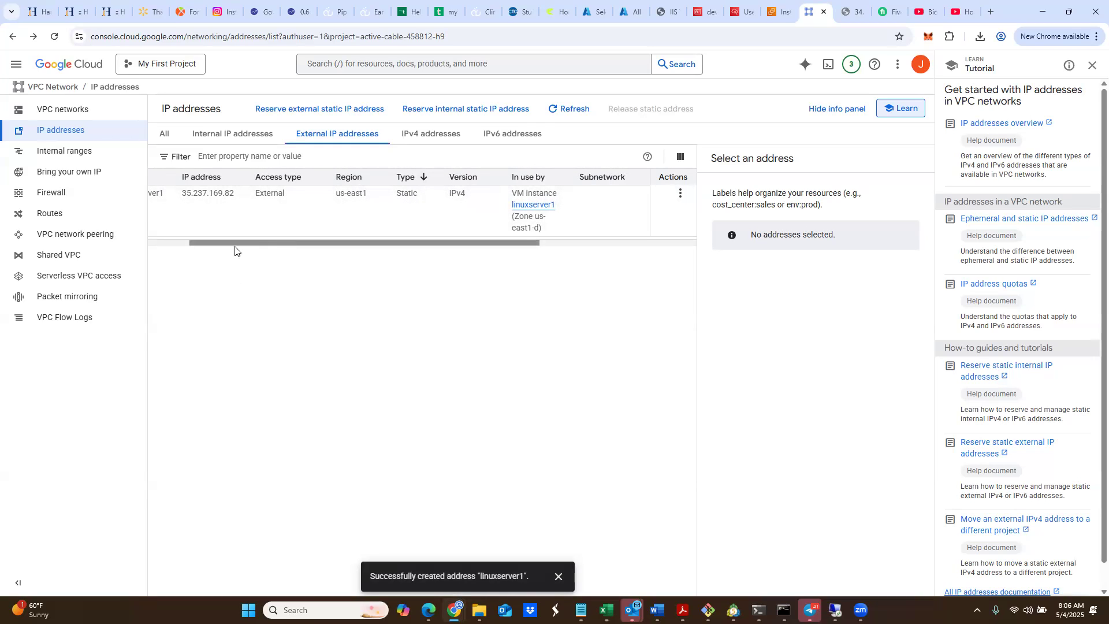
left_click_drag(248, 243, 193, 251)
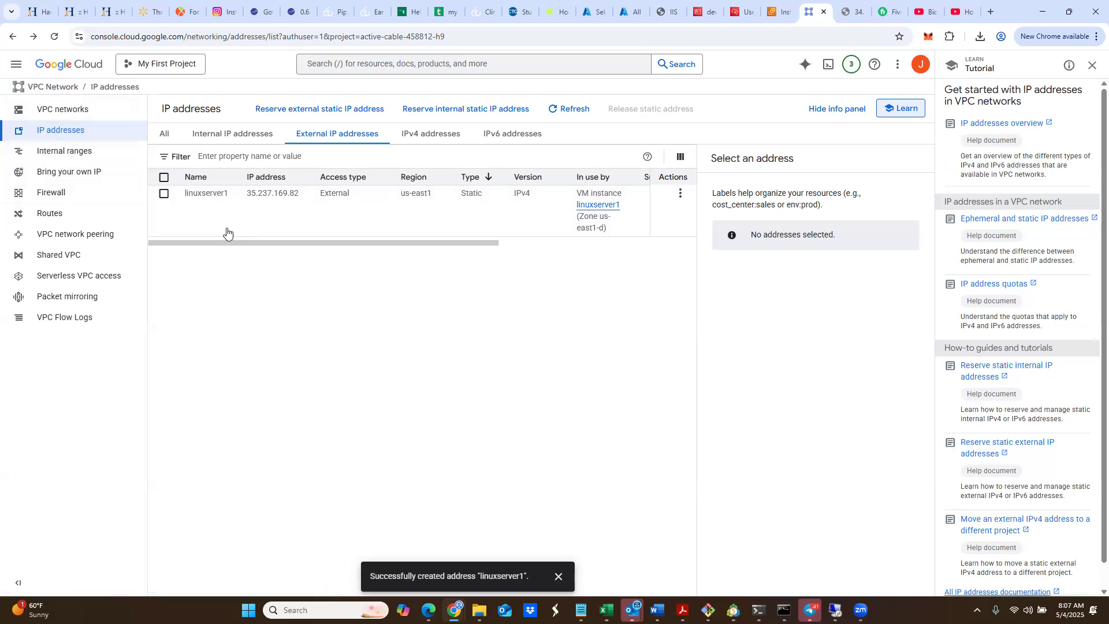
left_click_drag(230, 247, 179, 252)
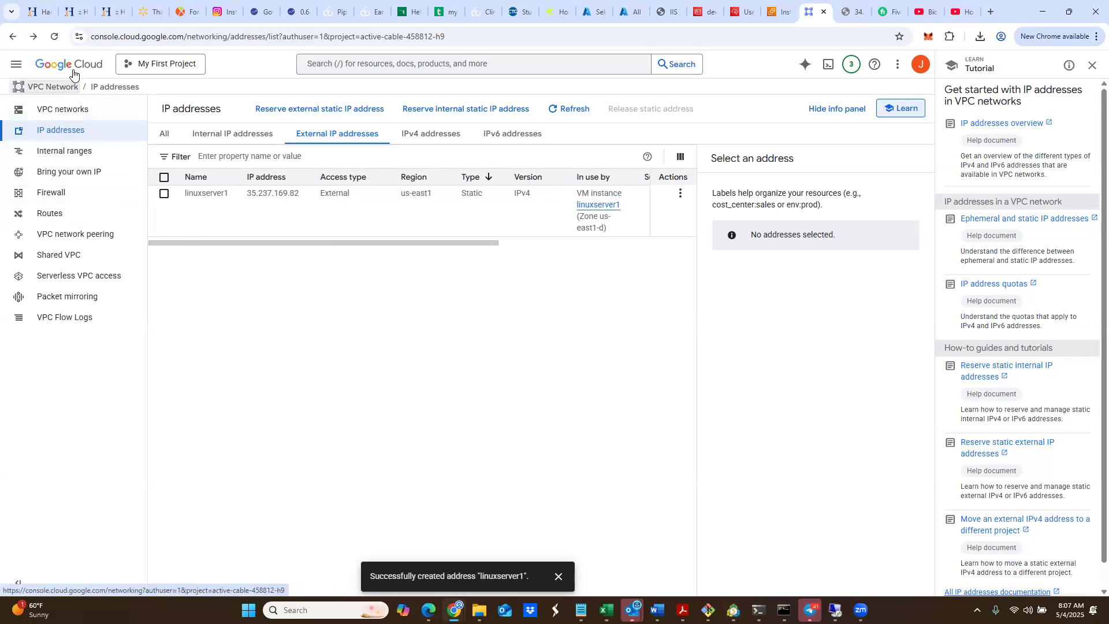
Delete the linuxserver1 instance from Compute Engine VM instances, skipping graceful shutdown
left_click(16, 69)
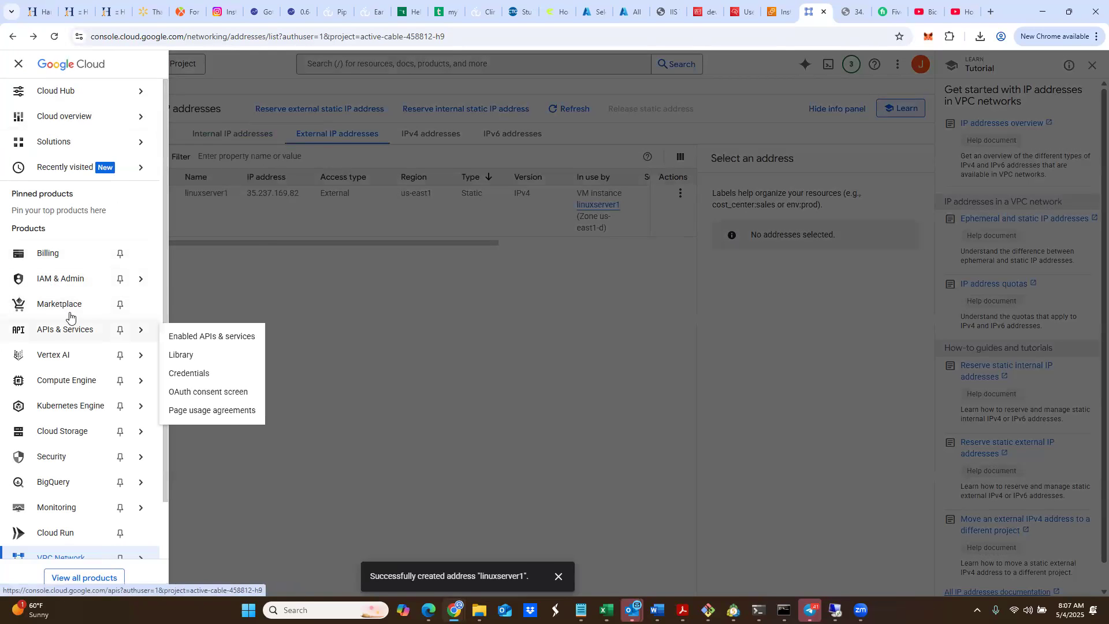
mouse_move(70, 282)
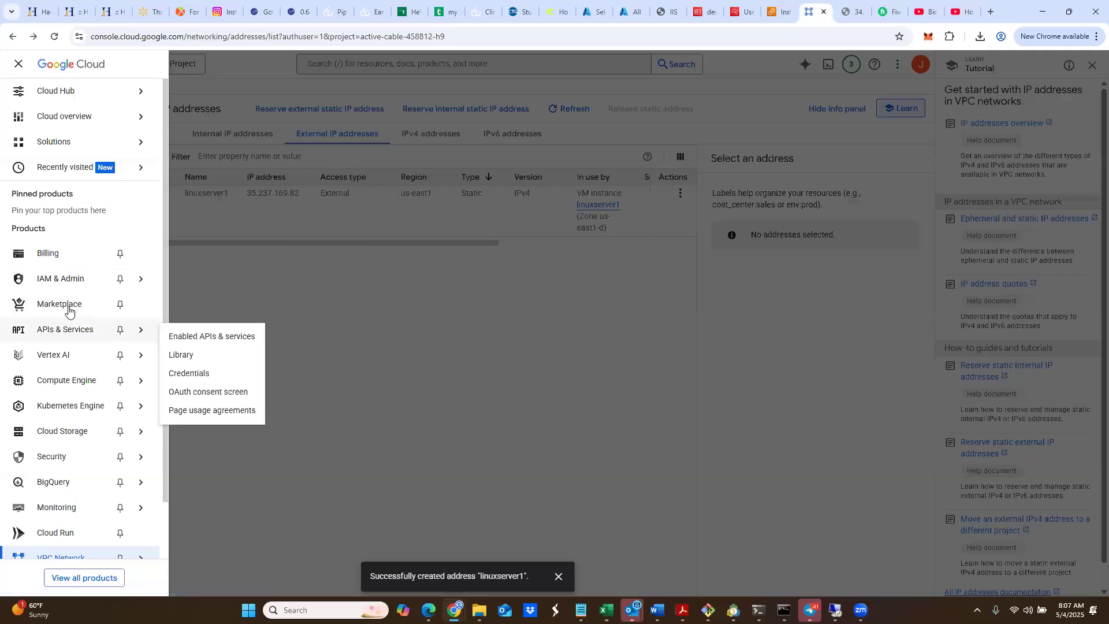
mouse_move(71, 379)
left_click(108, 374)
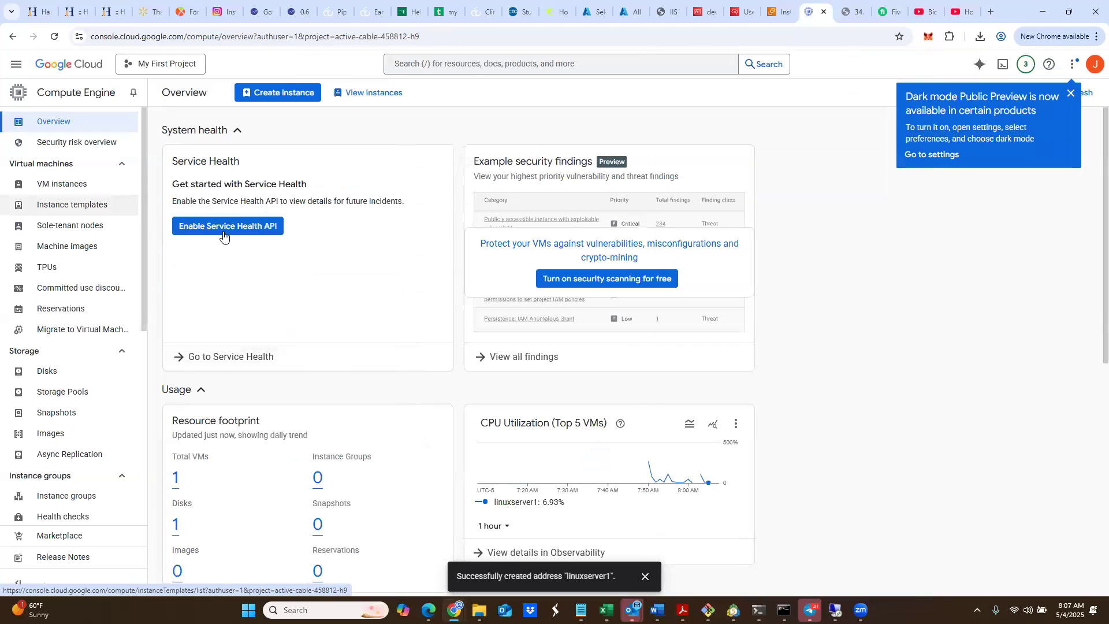
left_click(65, 187)
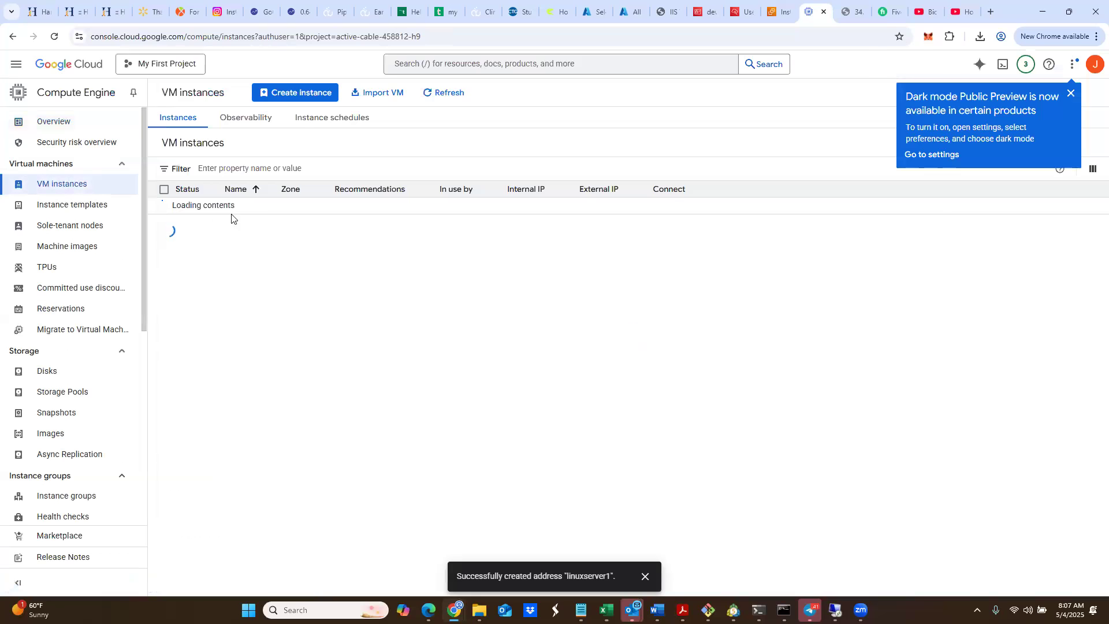
left_click(172, 209)
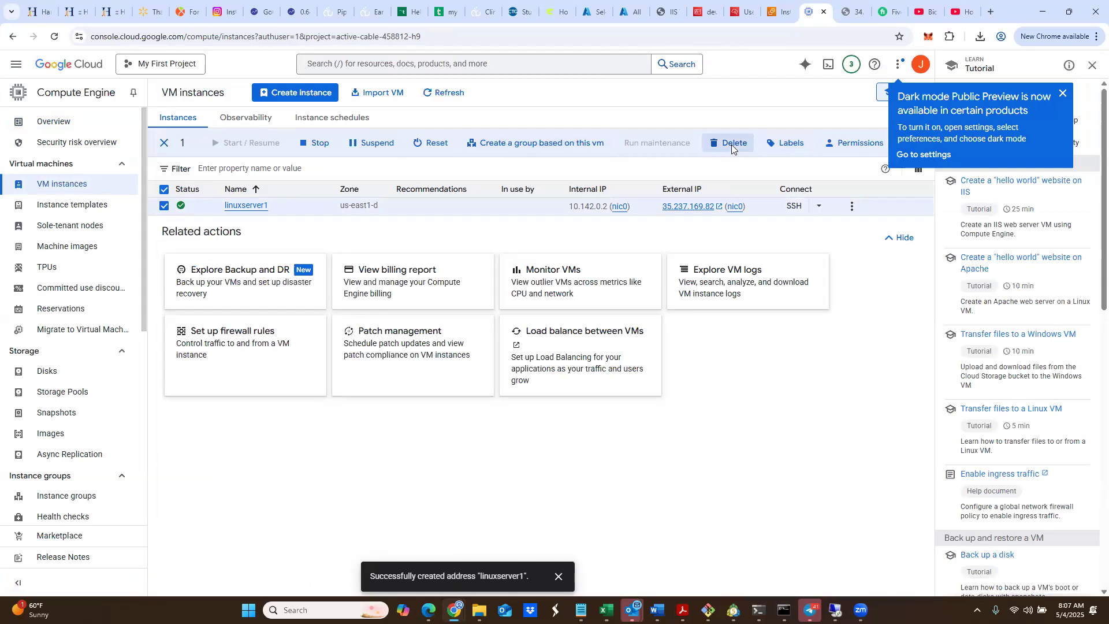
left_click(732, 146)
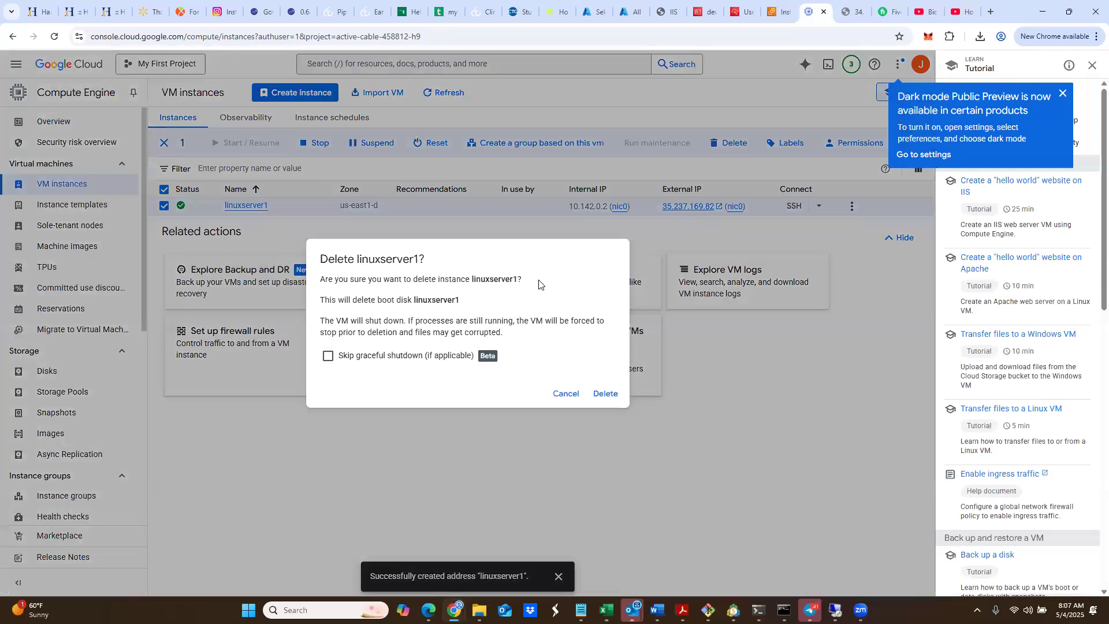
left_click(402, 359)
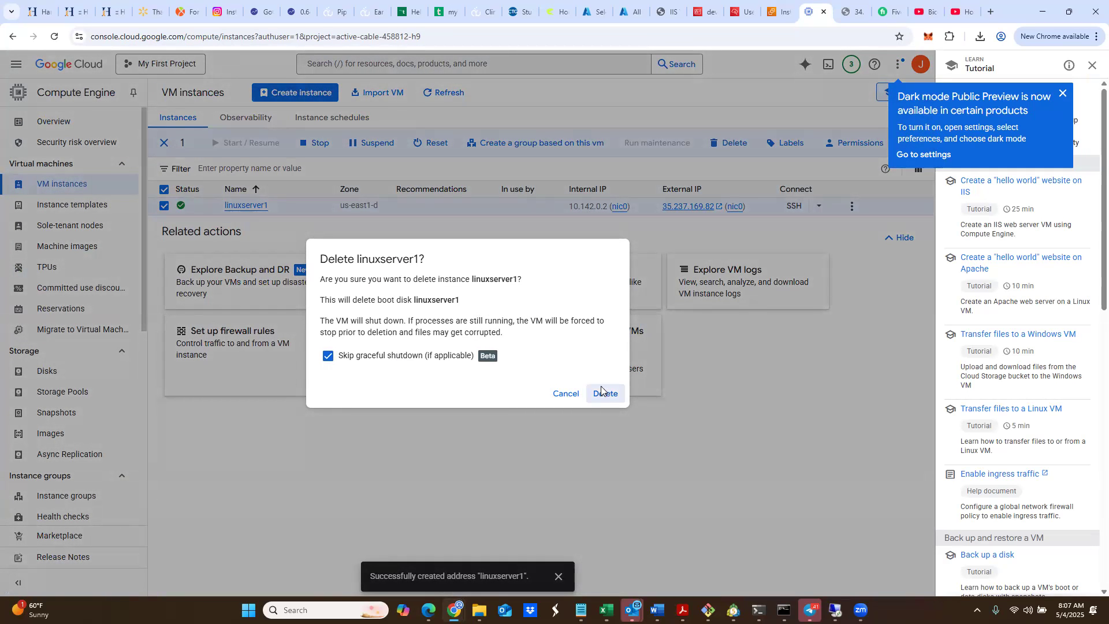
left_click(604, 394)
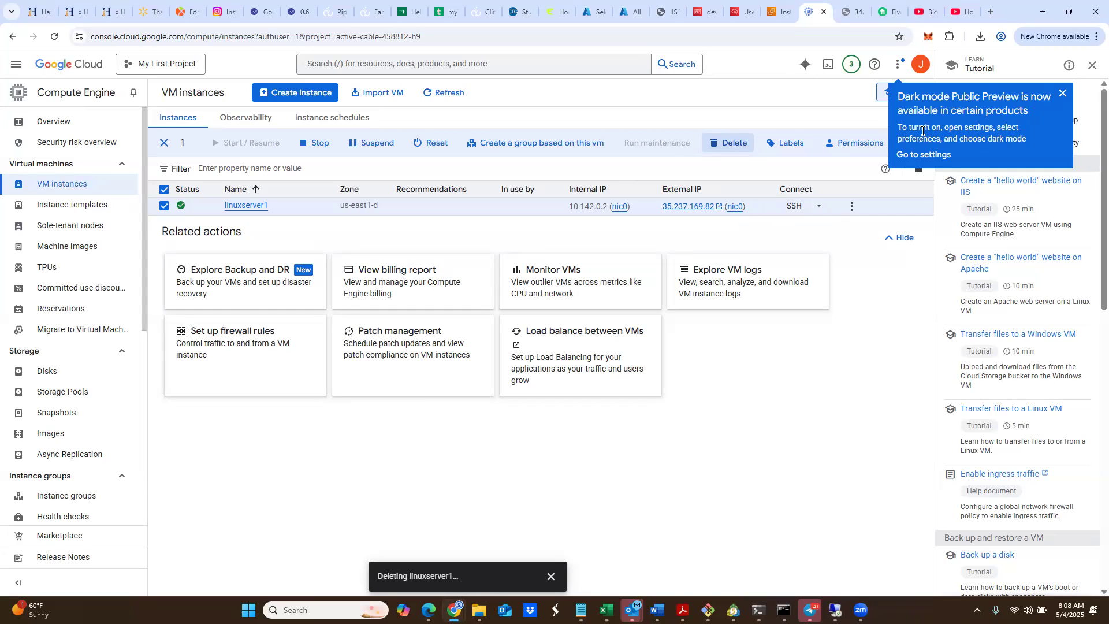
Dismiss the dark mode notice and refresh until no VM instances remain
left_click(1063, 93)
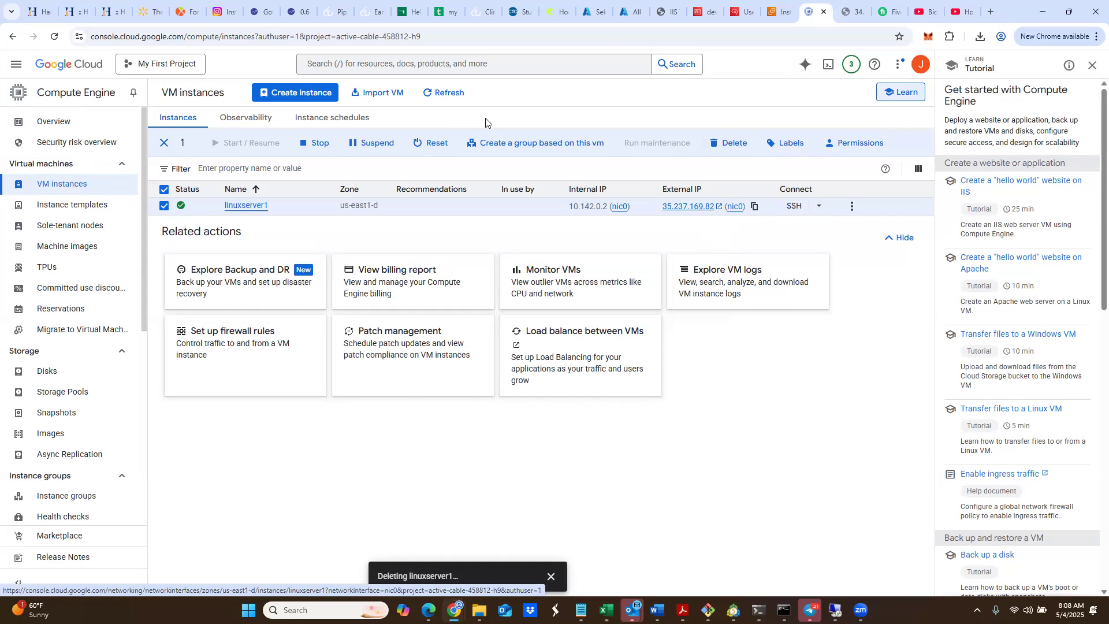
left_click(434, 96)
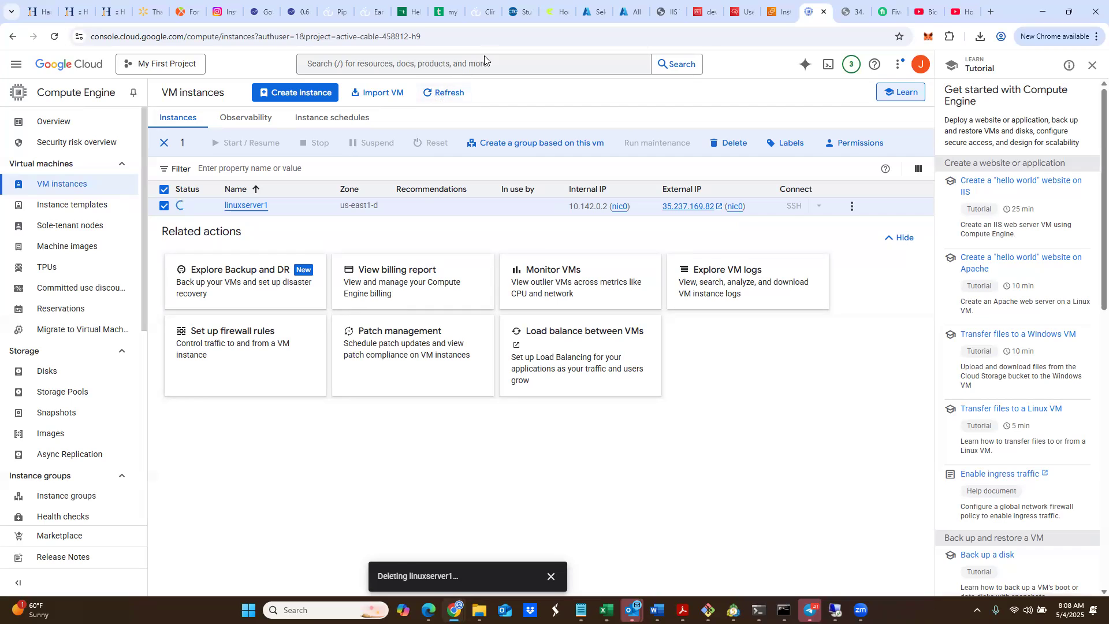
left_click(440, 94)
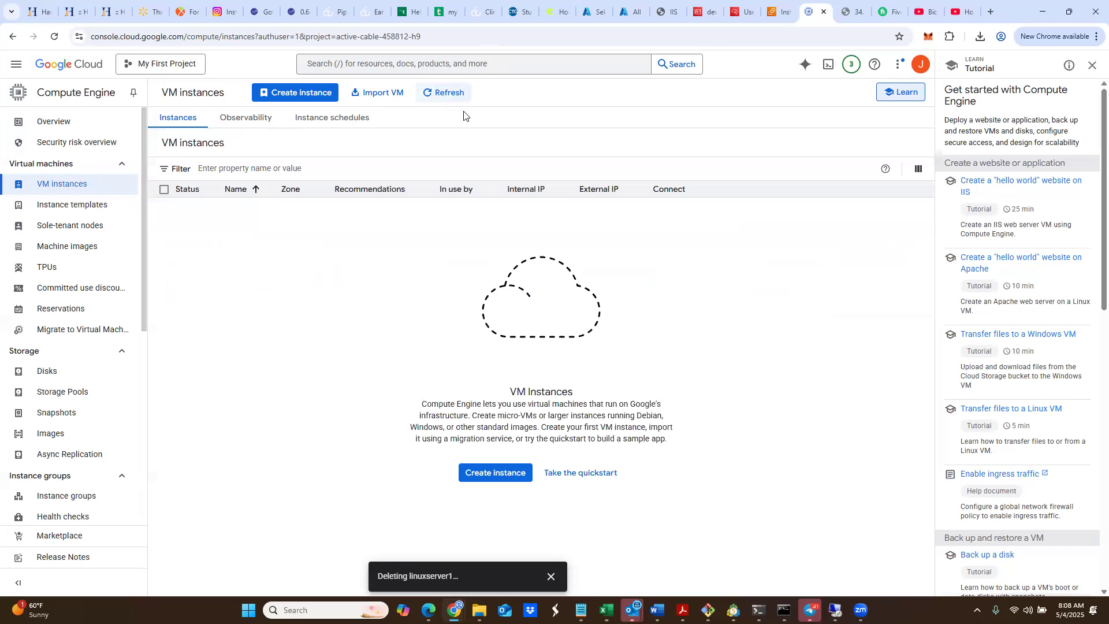
left_click(382, 64)
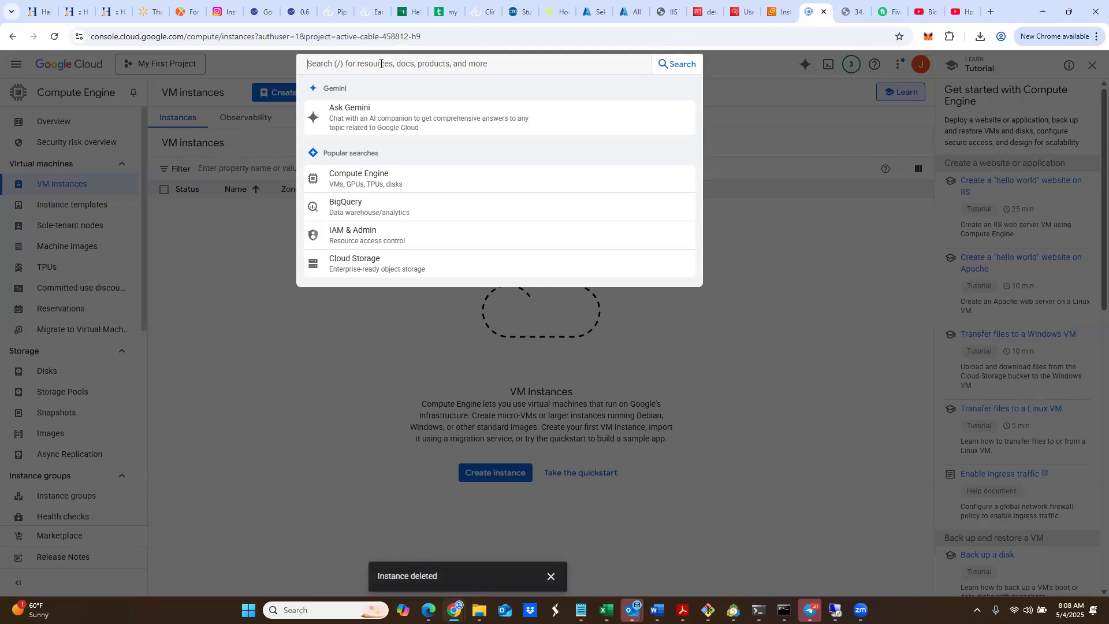
Release the linuxserver1 static address under VPC networks IP addresses, then switch to AWS
type("network")
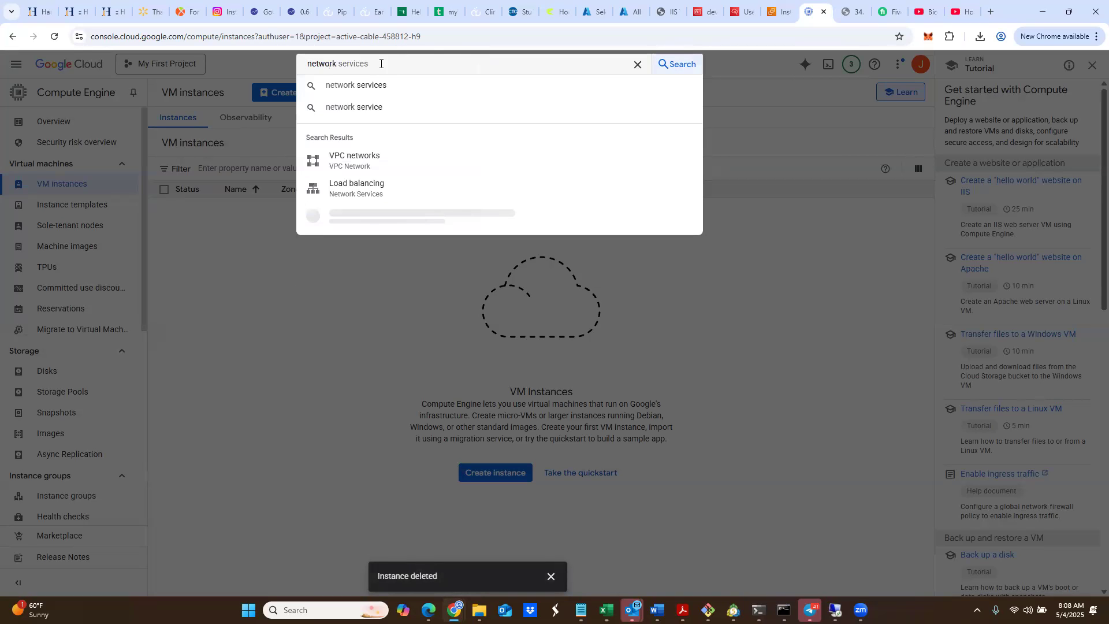
left_click(370, 165)
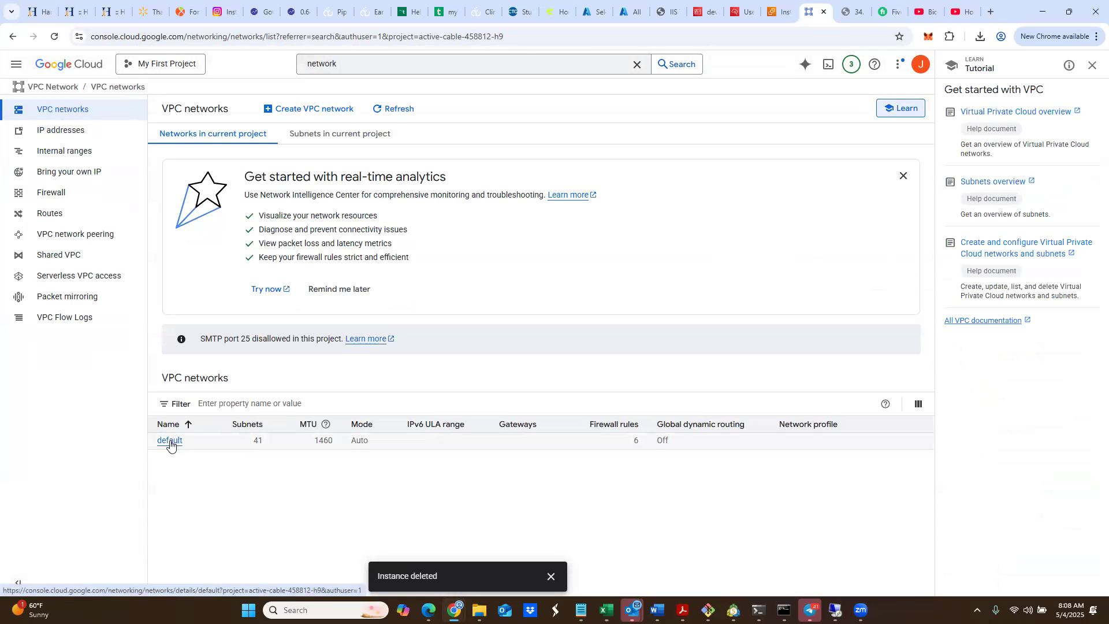
left_click(64, 131)
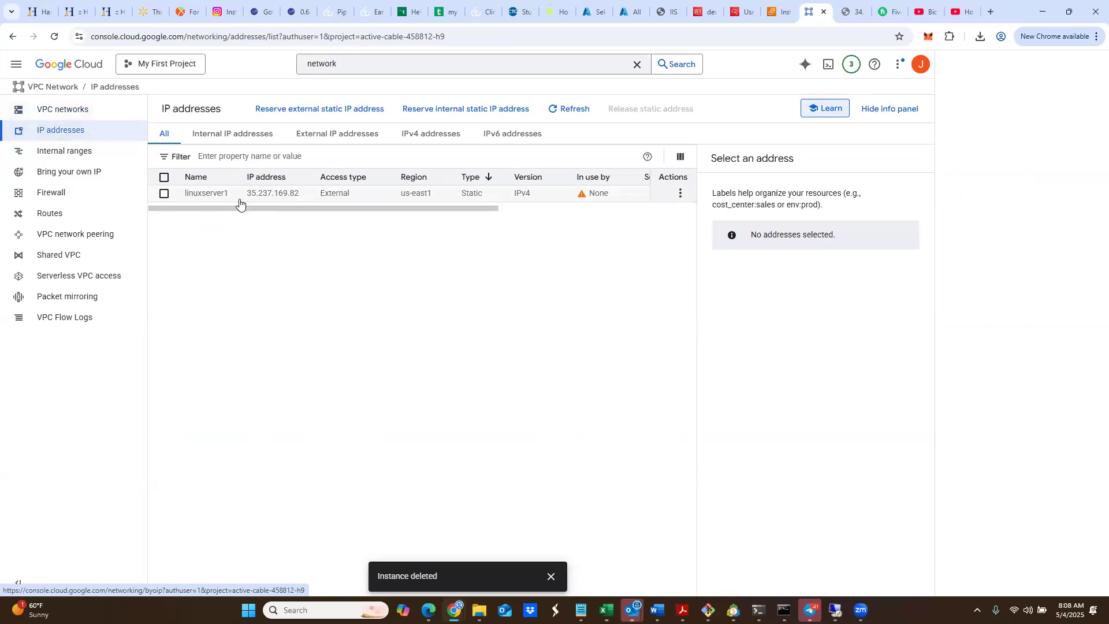
left_click(249, 197)
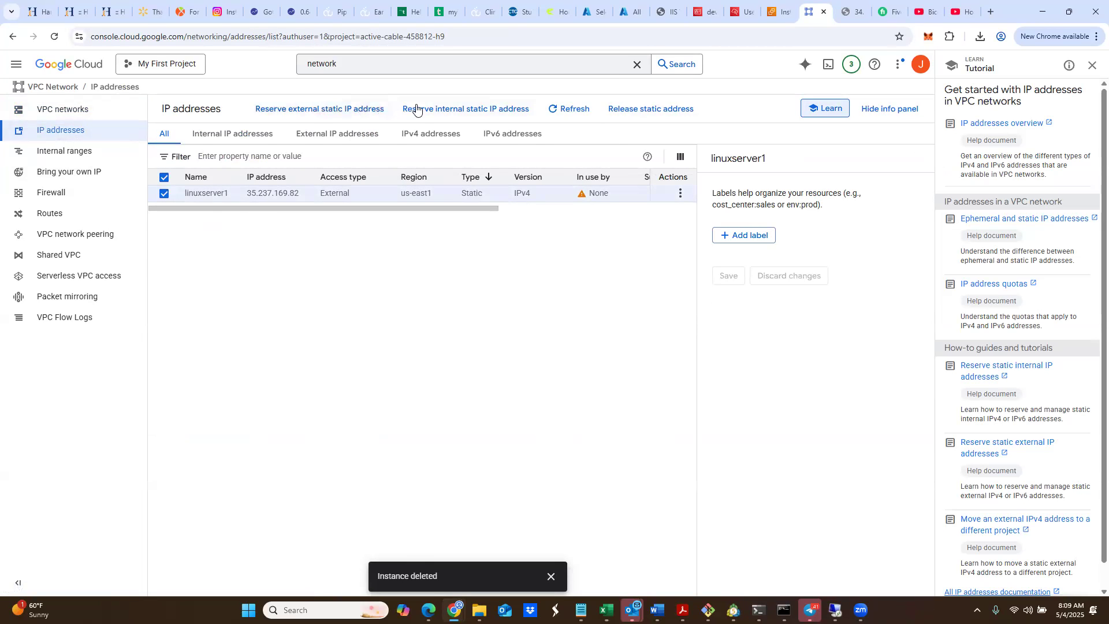
left_click(651, 108)
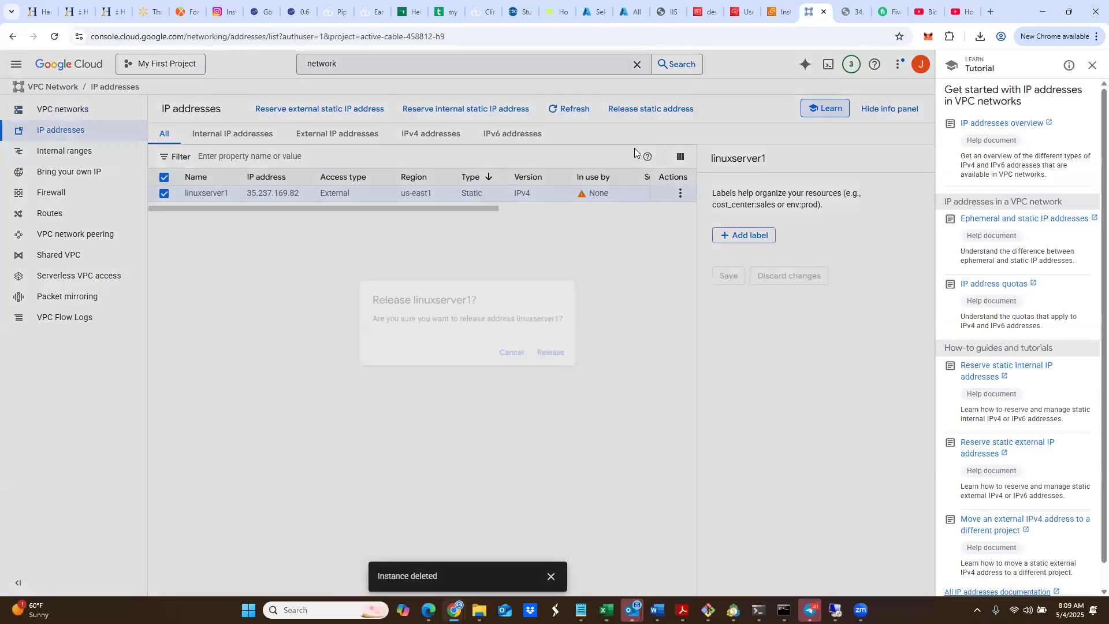
left_click(556, 355)
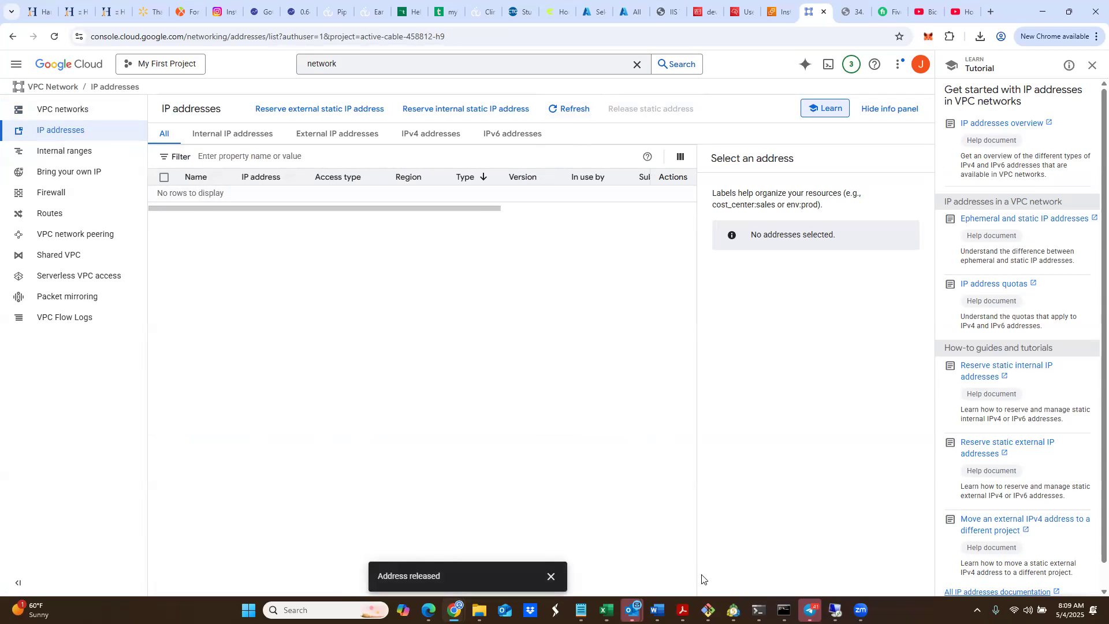
left_click(737, 13)
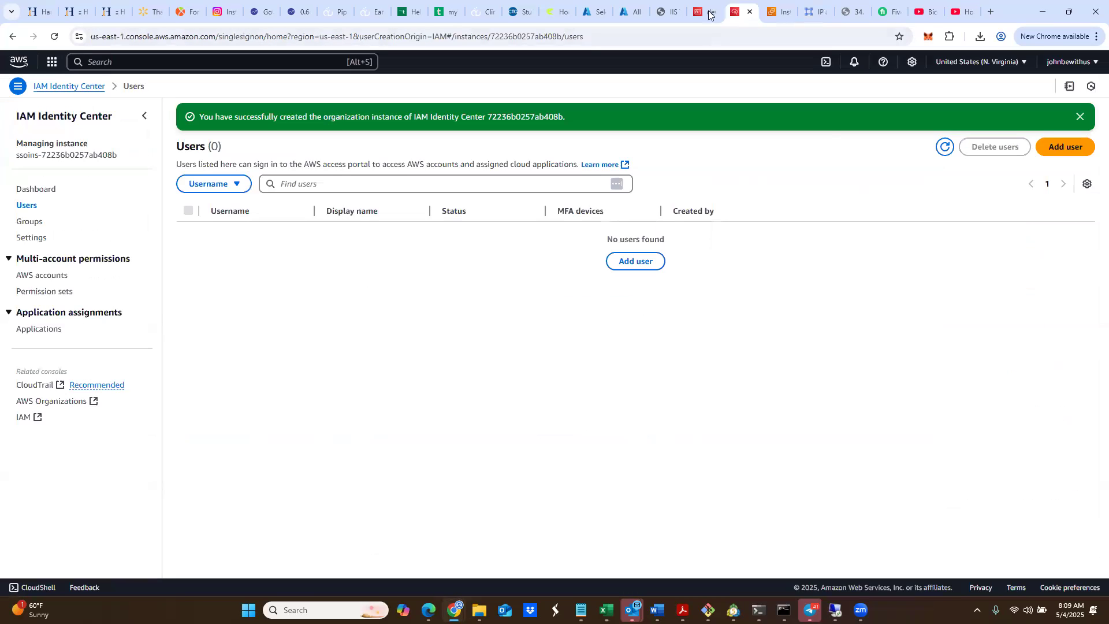
Switch to the developer1 IAM tab and open the IAM Users list
left_click(703, 12)
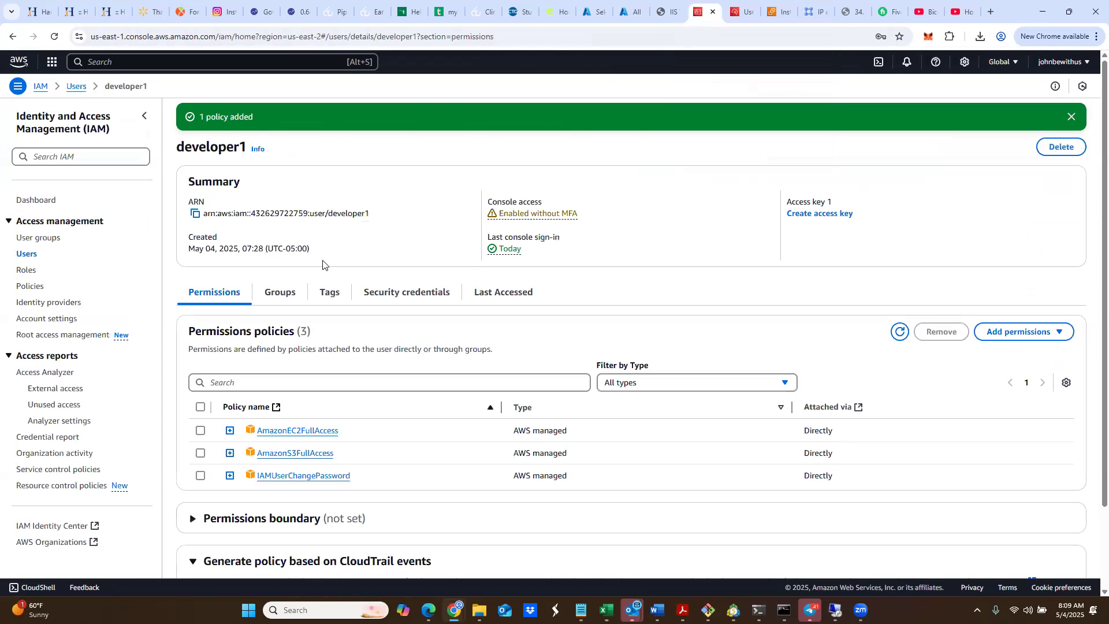
left_click(26, 259)
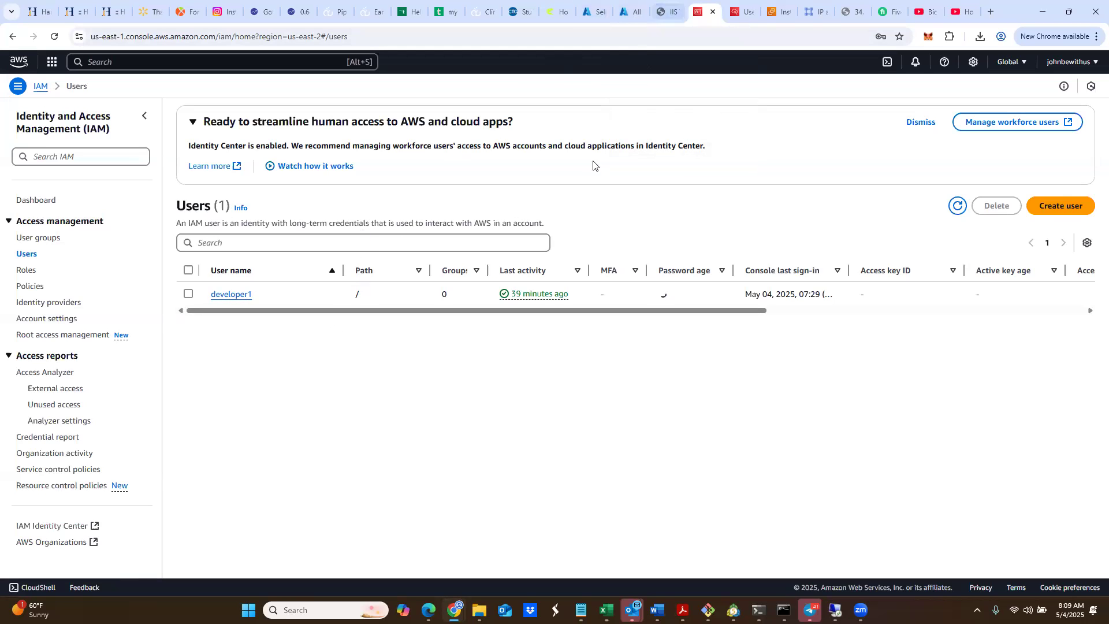
Force-delete the windowsserver1 virtual machine, confirming with 'delete'
left_click(632, 12)
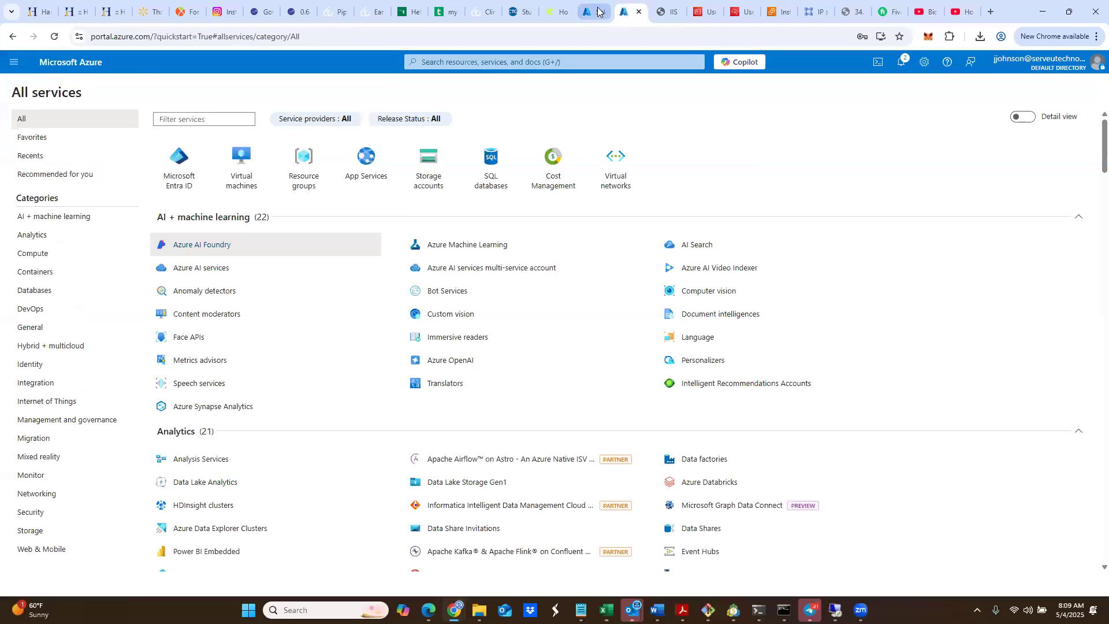
left_click(595, 11)
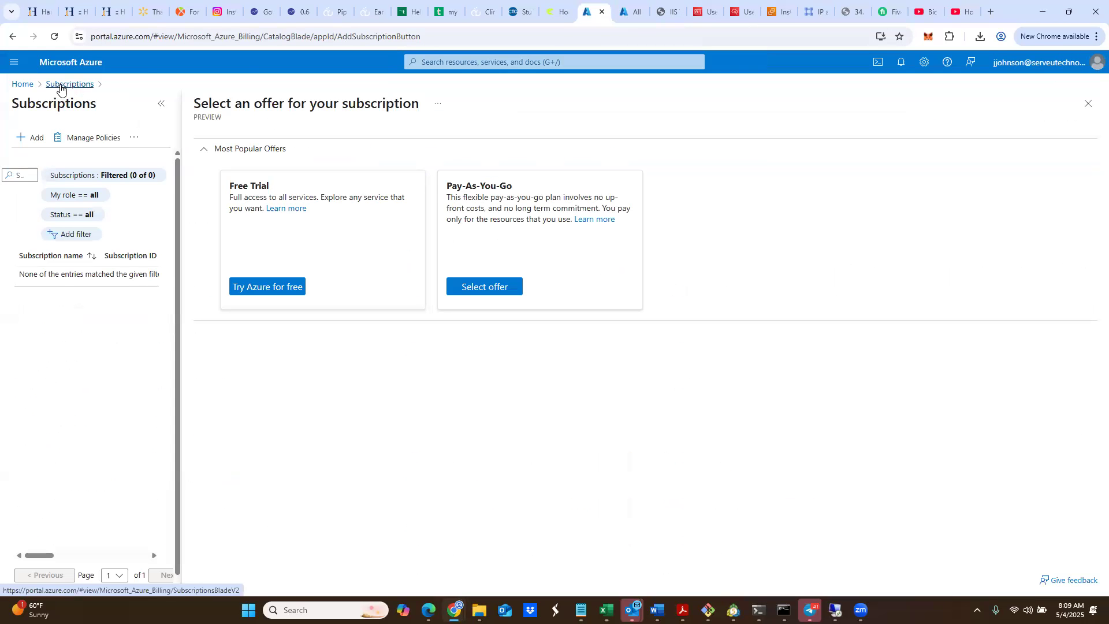
left_click(630, 7)
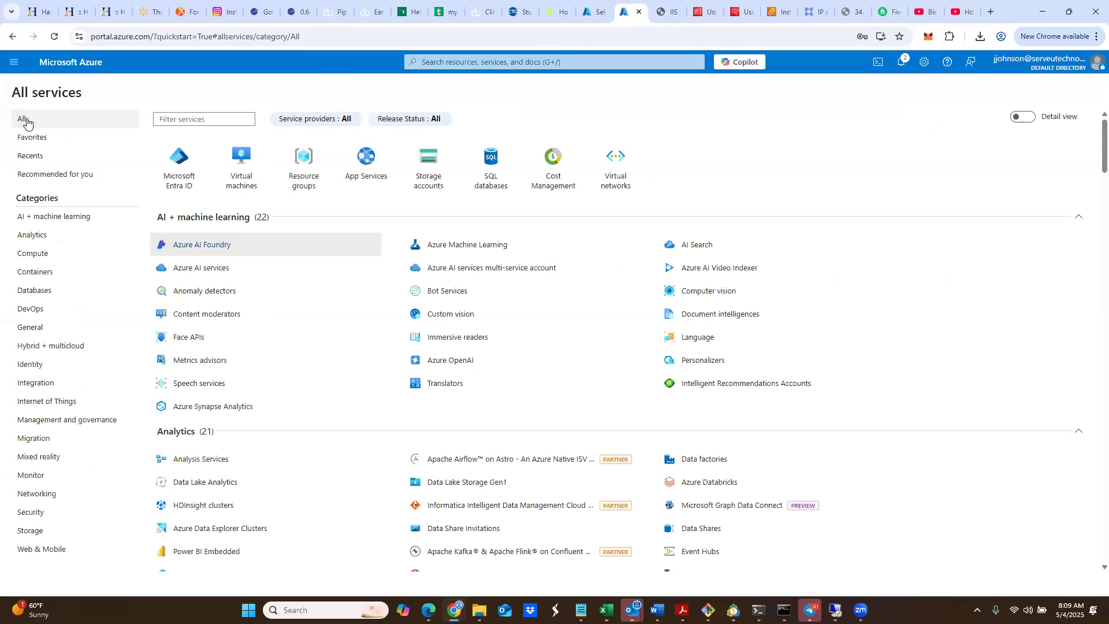
left_click(246, 170)
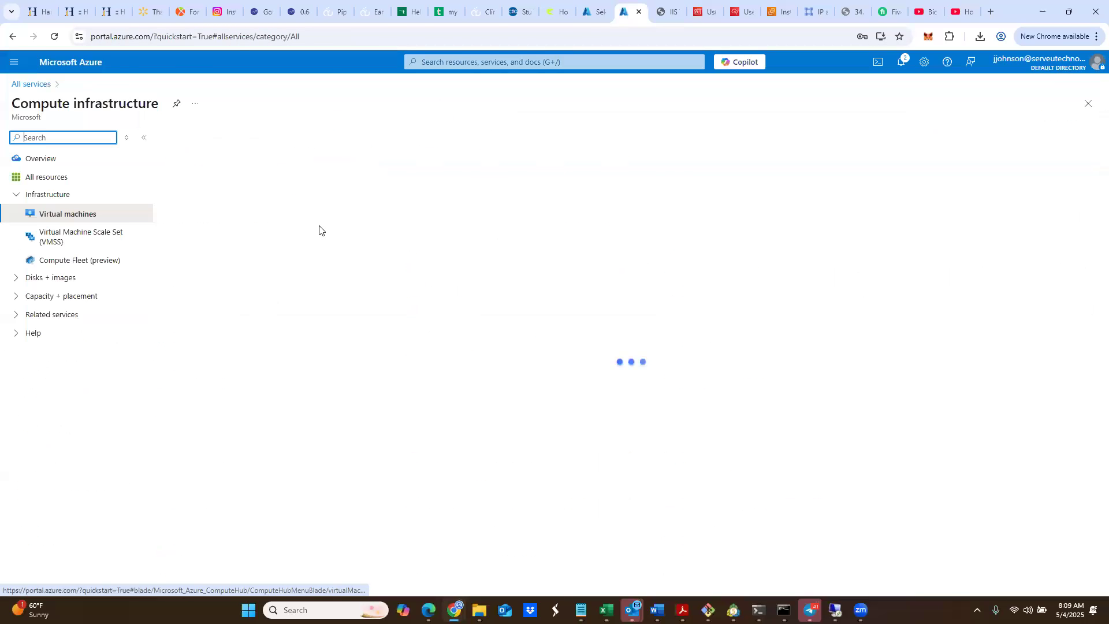
left_click(171, 255)
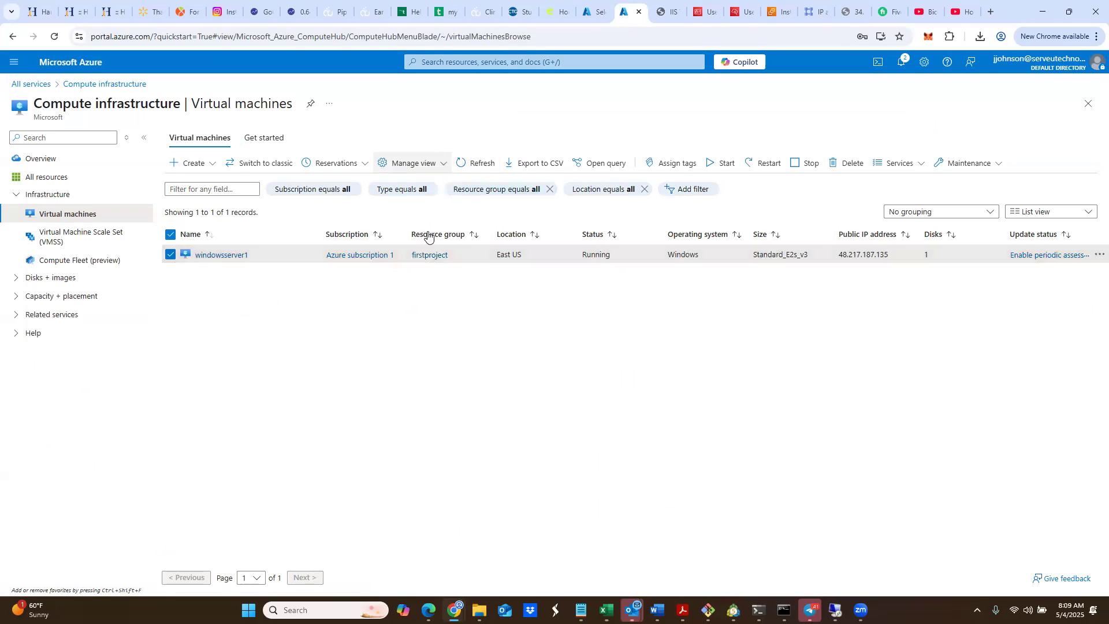
left_click(840, 168)
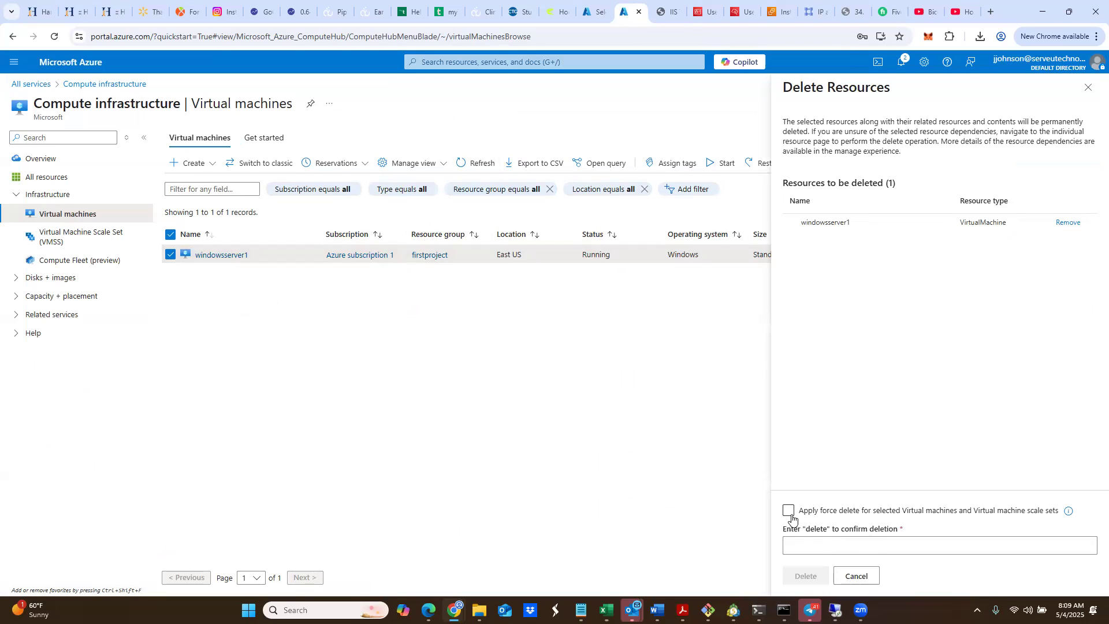
left_click(790, 511)
left_click(815, 540)
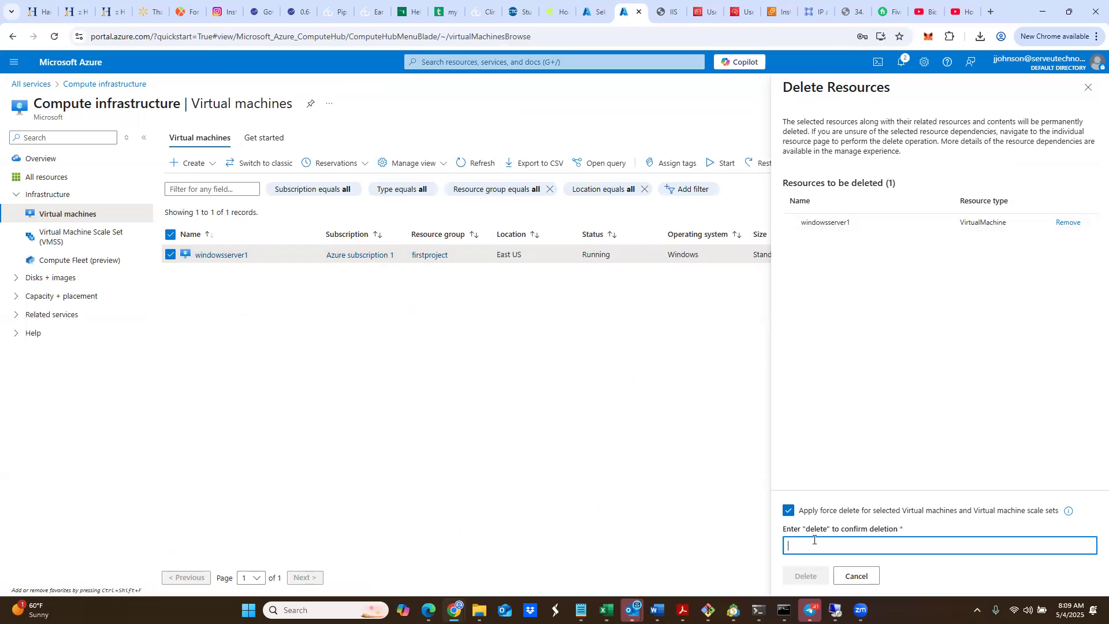
type("delete")
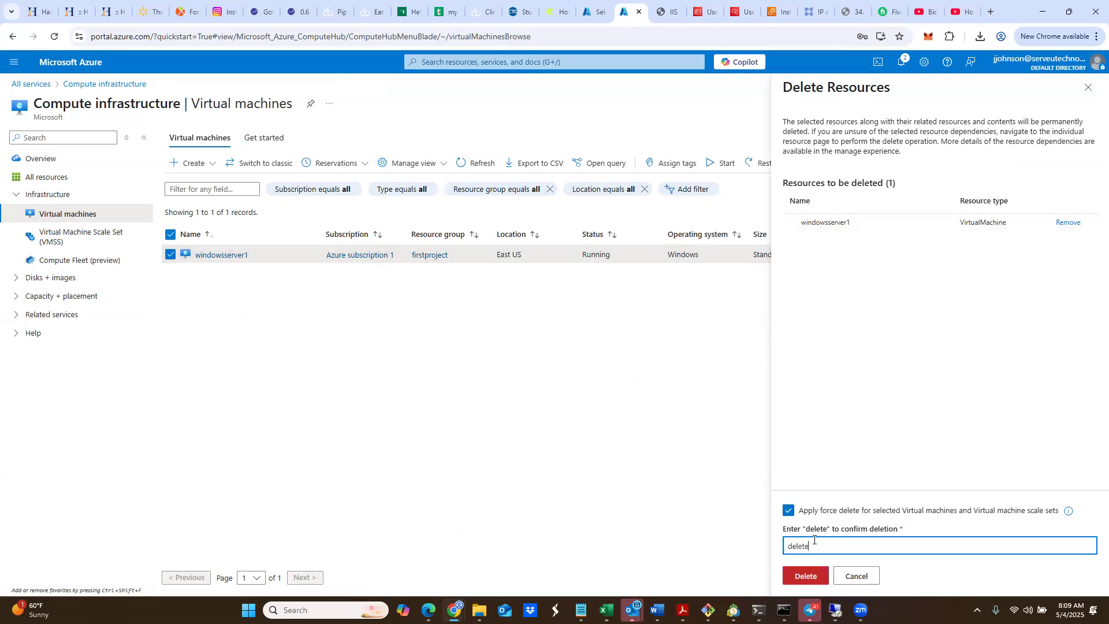
left_click(817, 575)
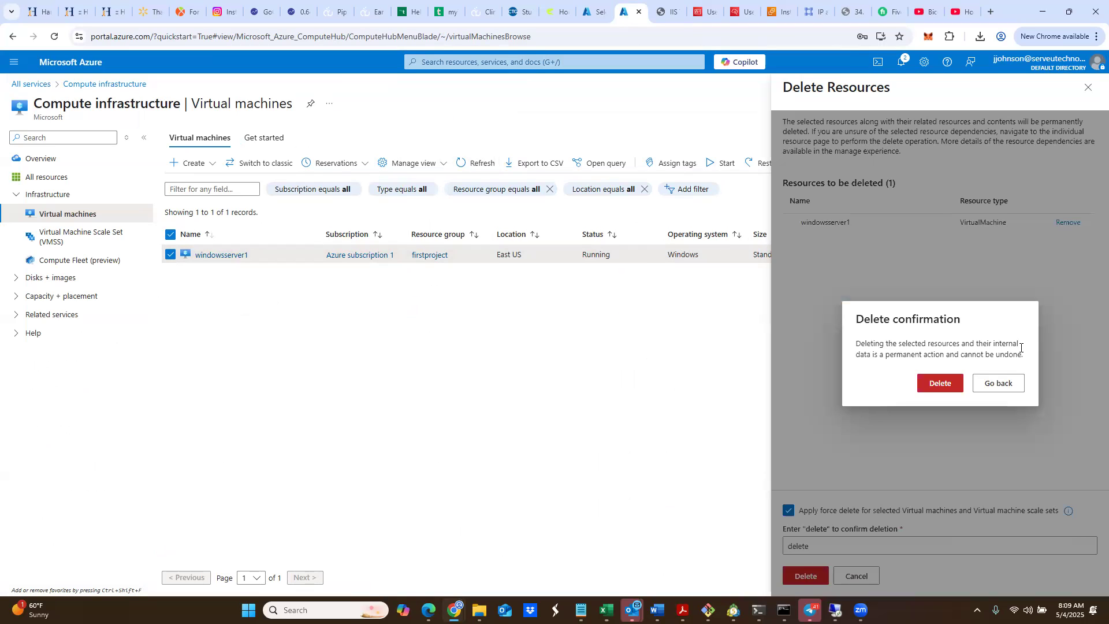
left_click(940, 383)
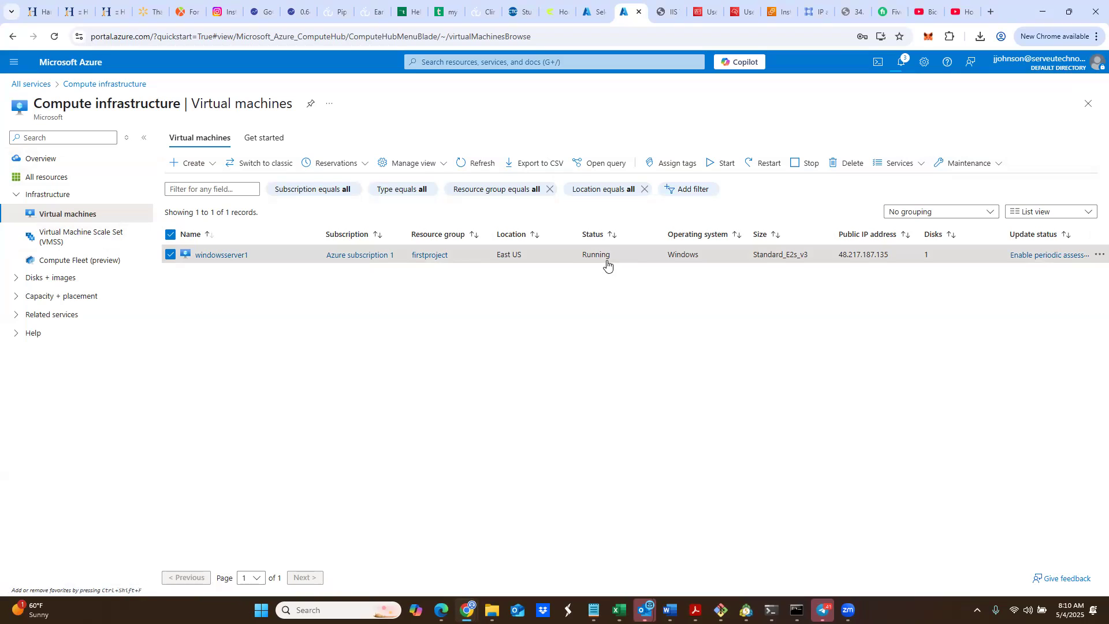
Refresh the virtual machine list until it is empty, then go to Compute infrastructure
left_click(474, 164)
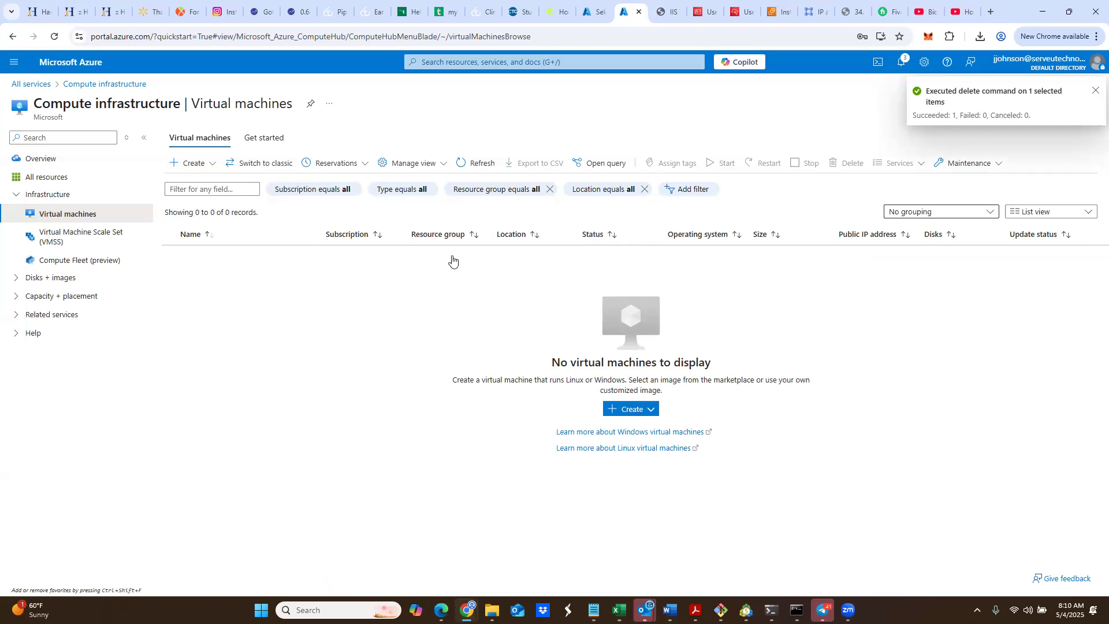
left_click(491, 172)
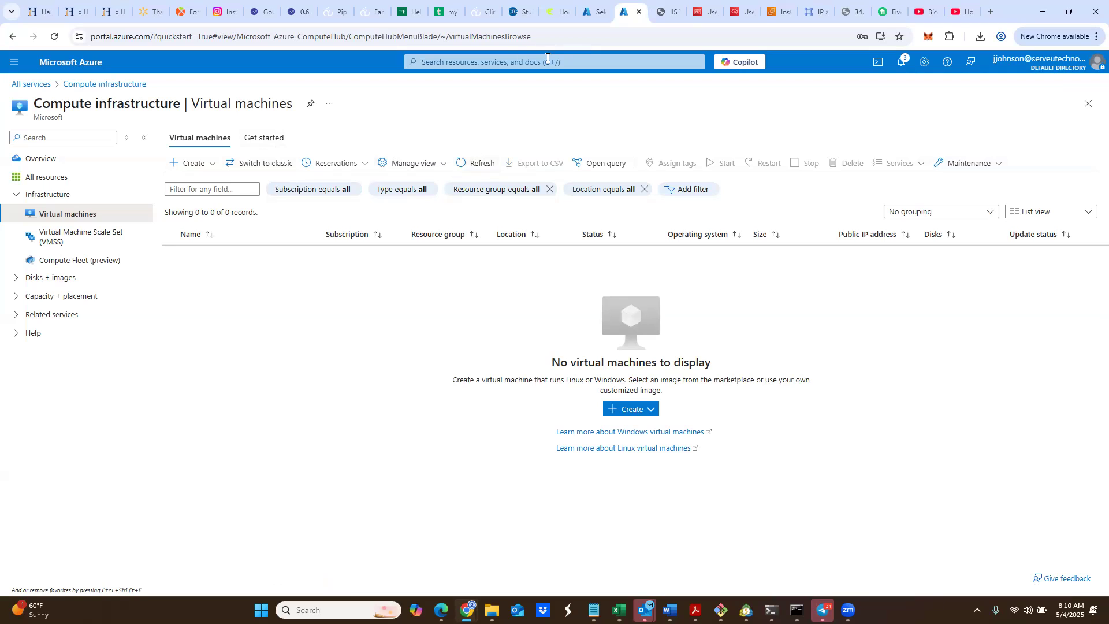
left_click(51, 162)
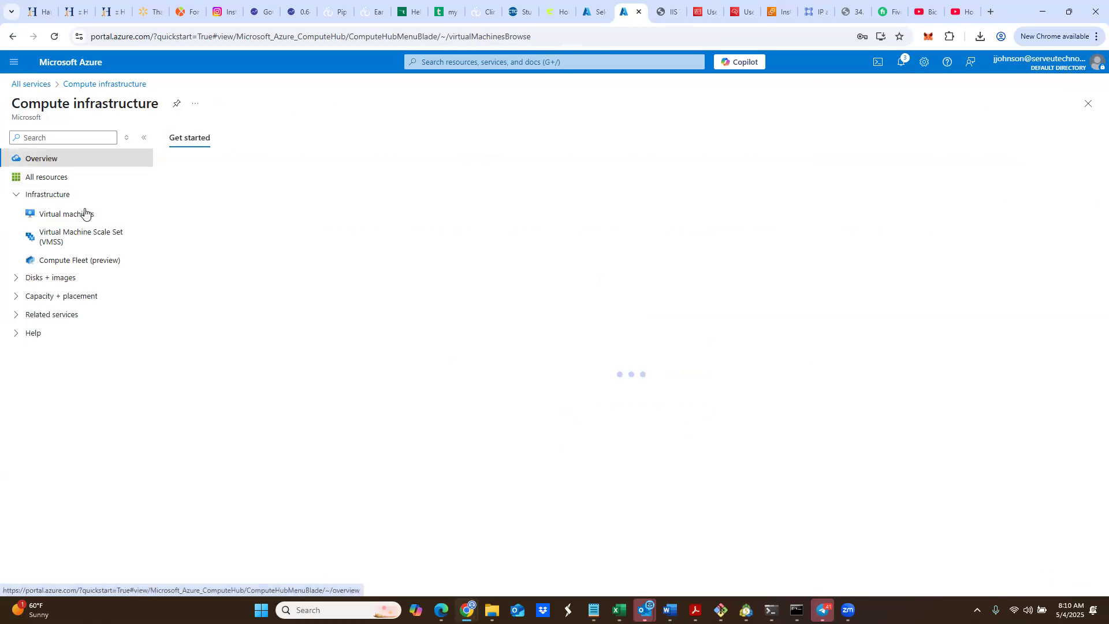
Go back to All services from the Compute infrastructure breadcrumb
left_click(43, 85)
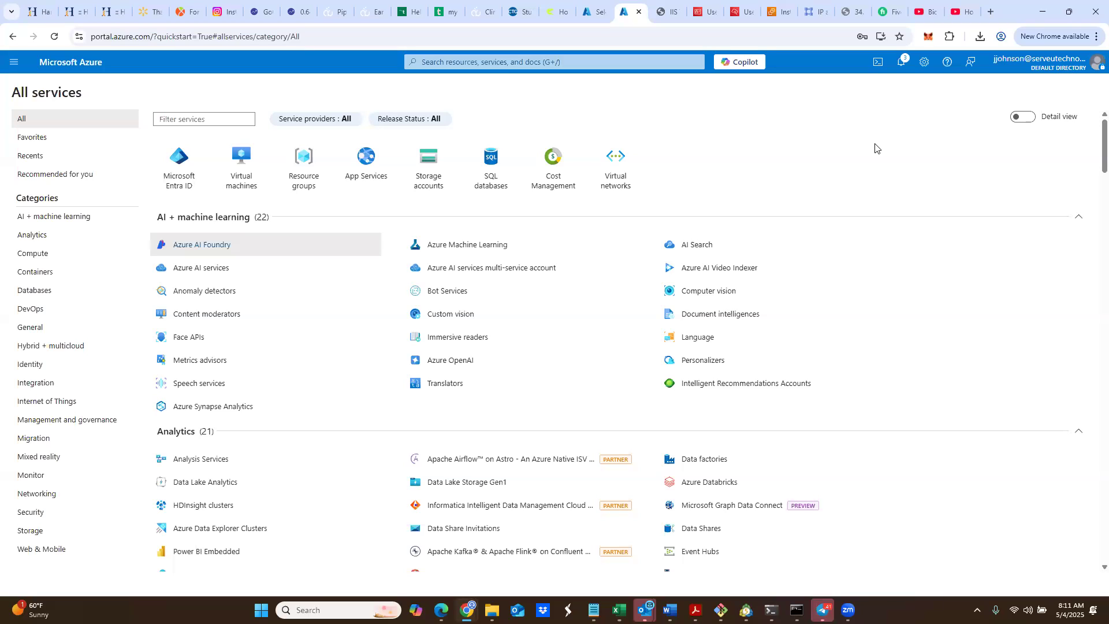
Return to the Google Cloud welcome page and clear the old network search
left_click(813, 11)
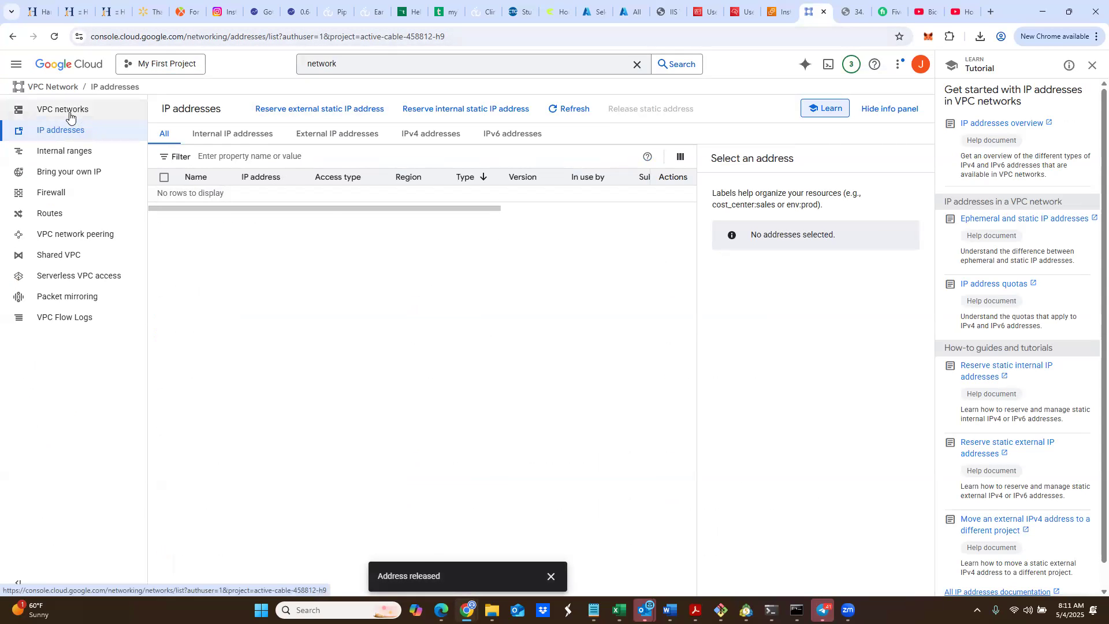
left_click(84, 72)
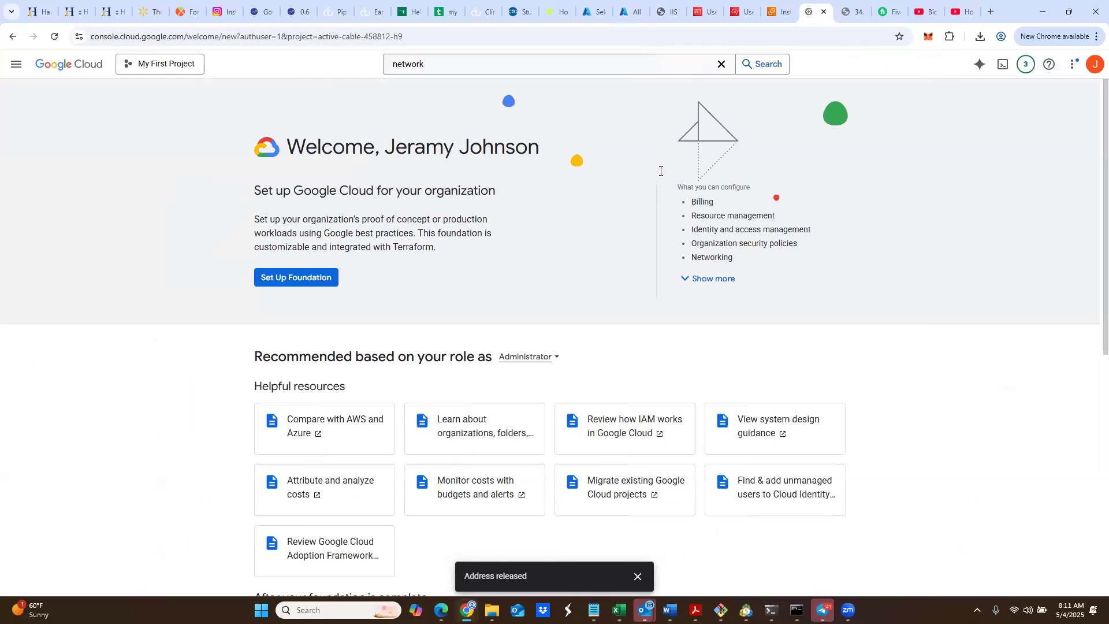
left_click(721, 64)
Search 'iam & admin' and open the IAM page for My First Project
left_click(222, 108)
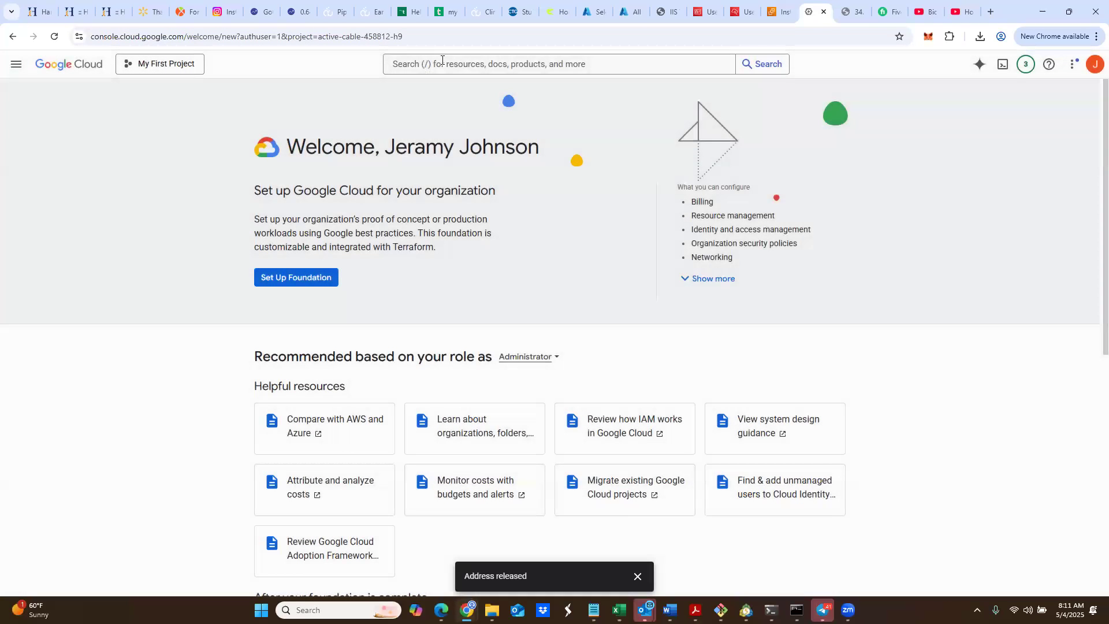
left_click(456, 60)
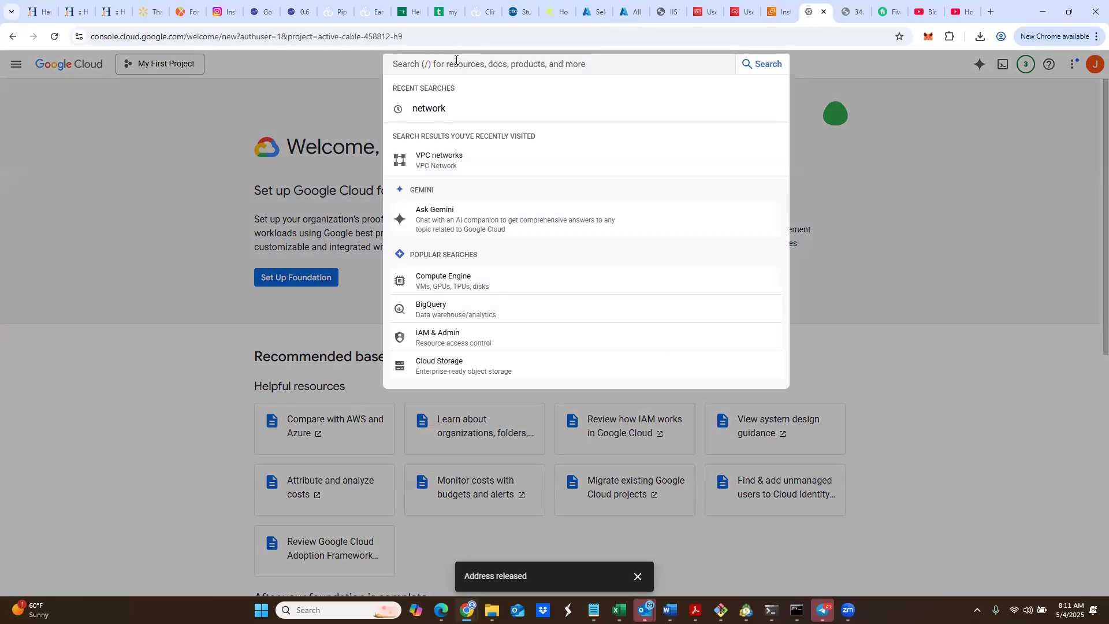
type("iam & admin")
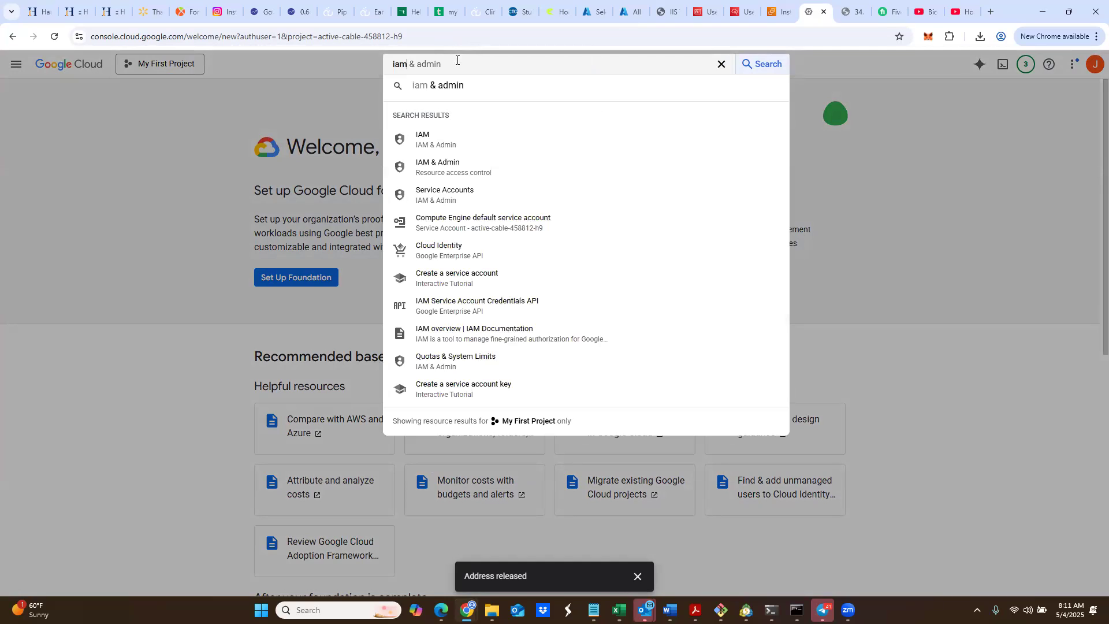
left_click(444, 139)
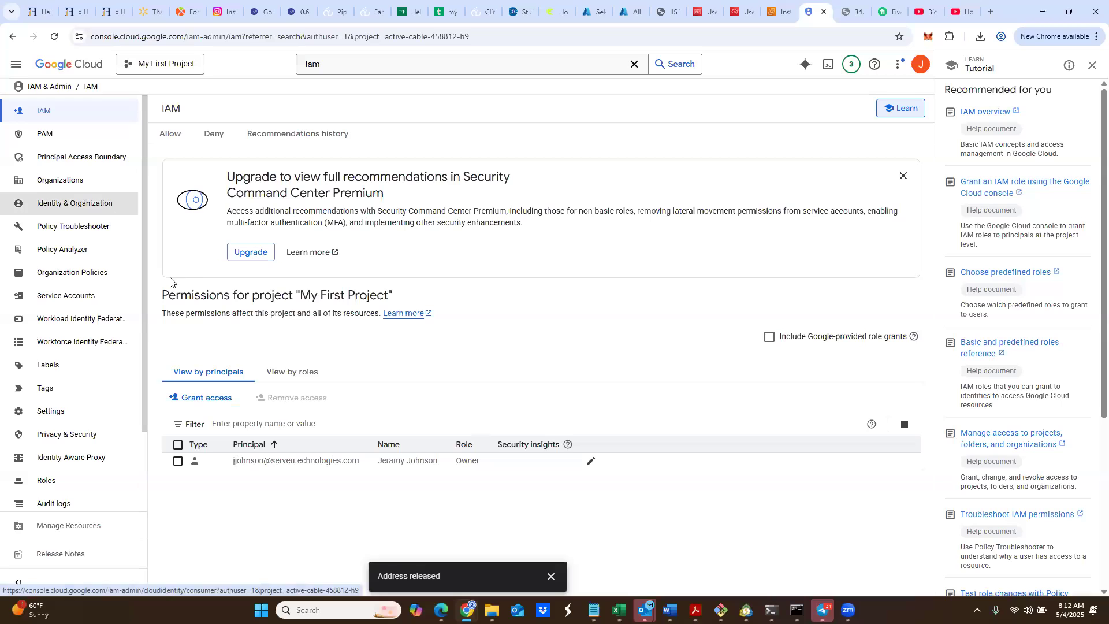
Begin granting access to My First Project and submit a new principal entry
left_click(199, 397)
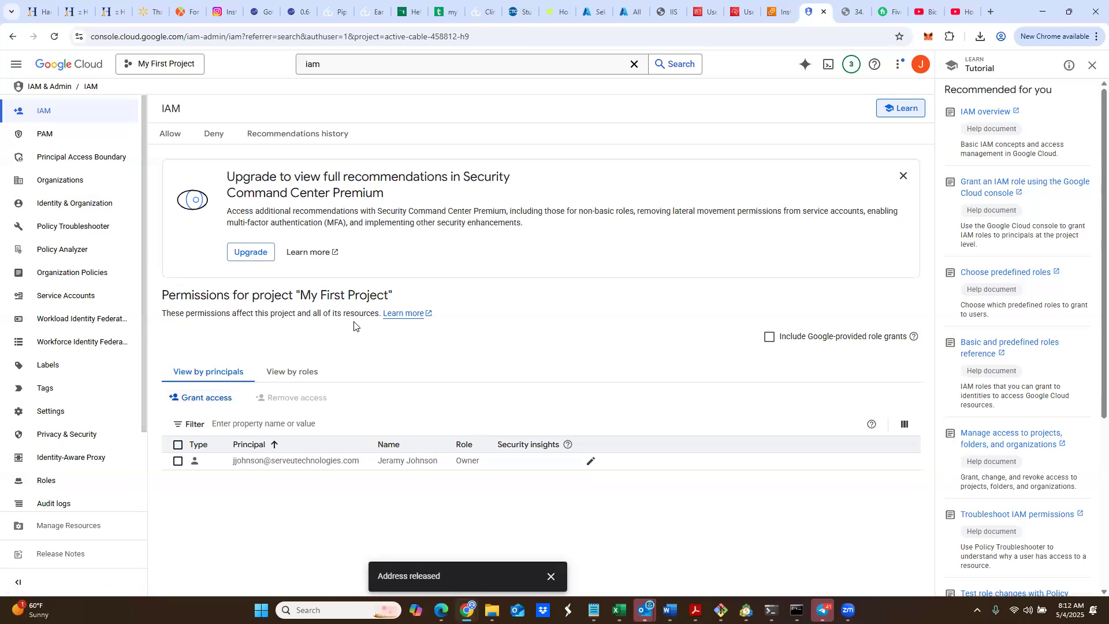
left_click(513, 253)
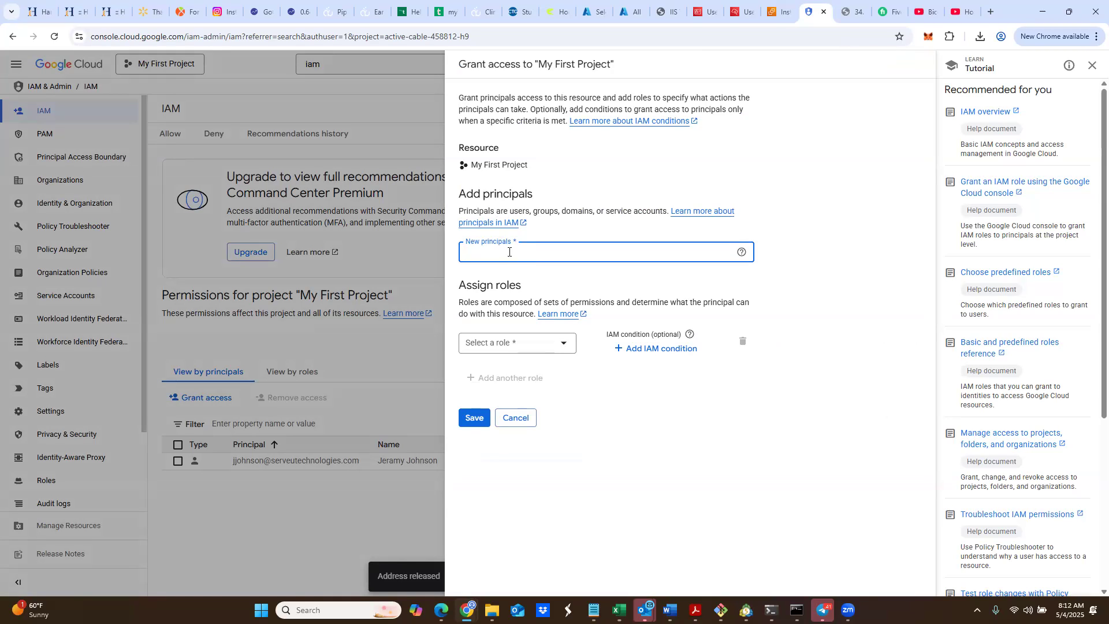
type("m")
key("Return")
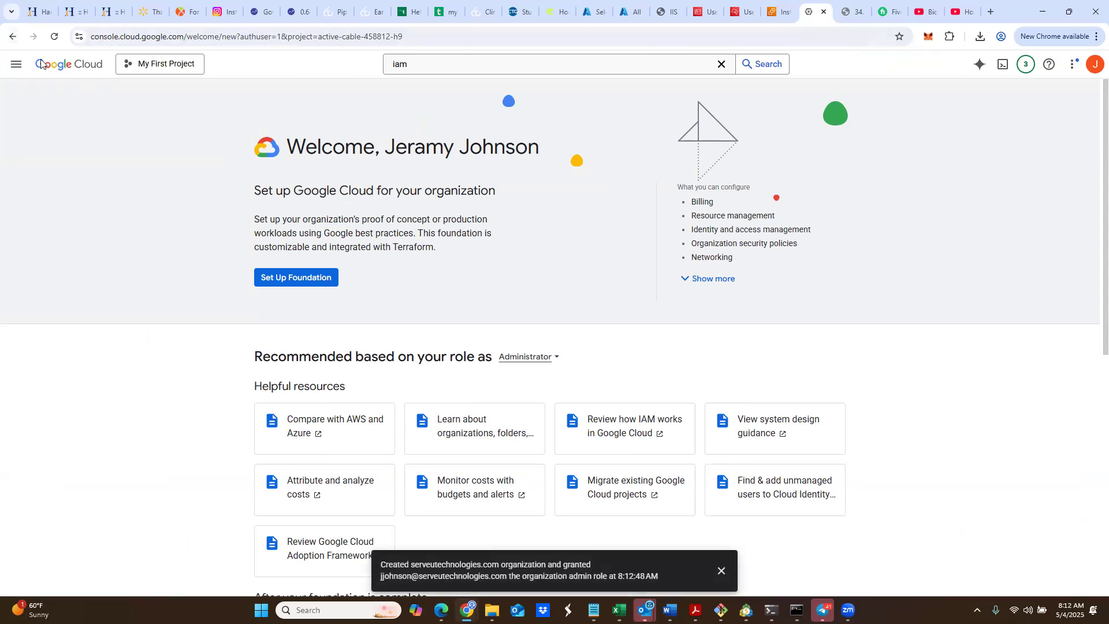
Go back two pages, load google.com, and search Google for 'google cloud'
left_click(13, 35)
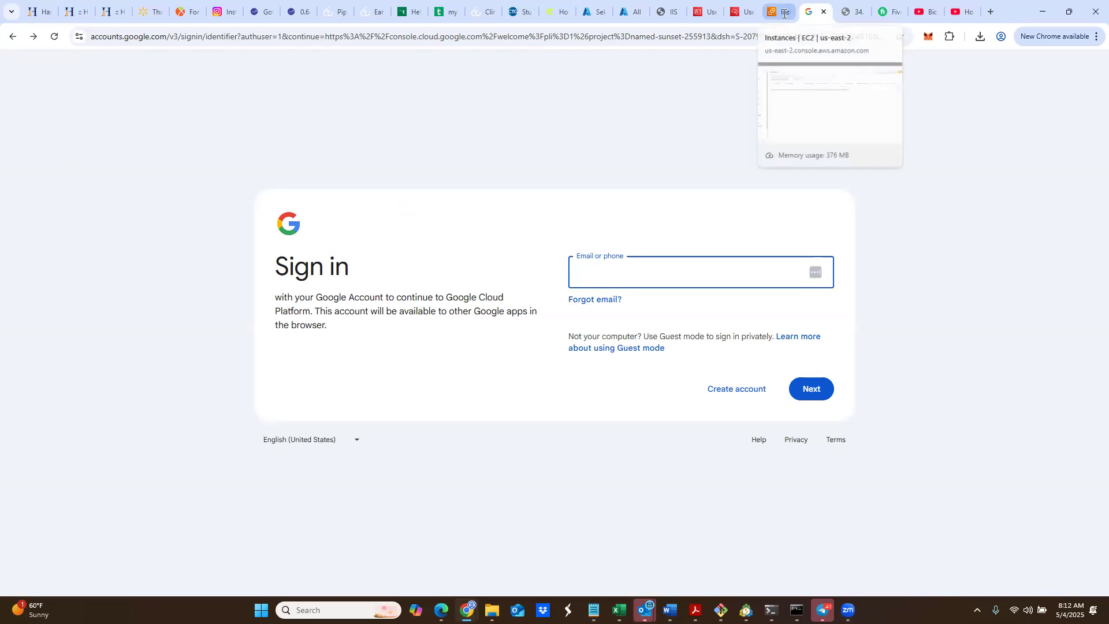
left_click(13, 37)
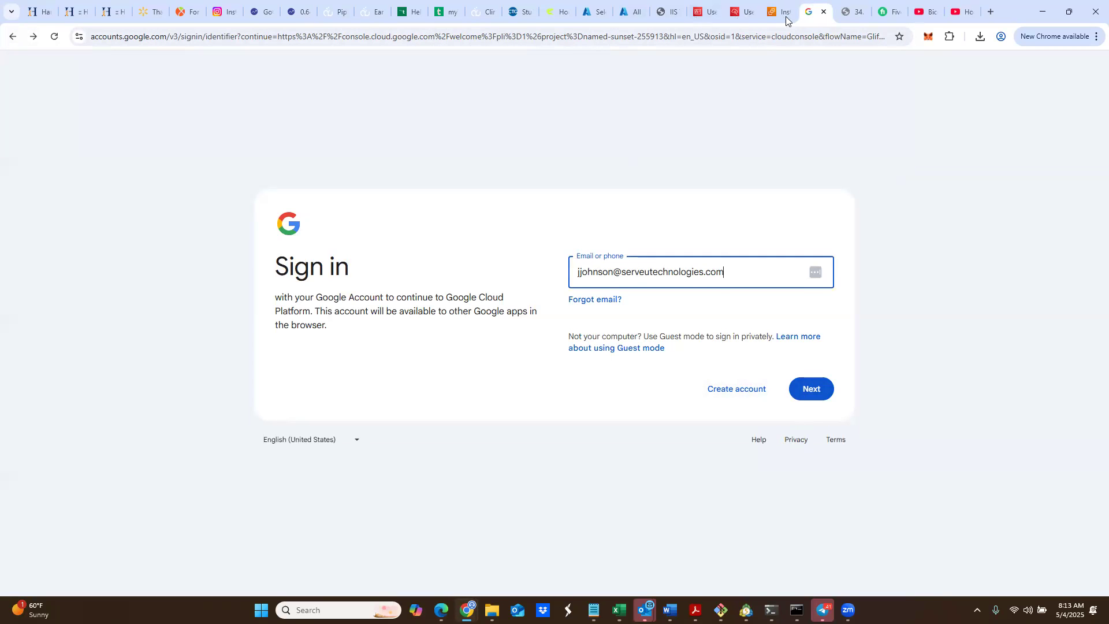
left_click(666, 40)
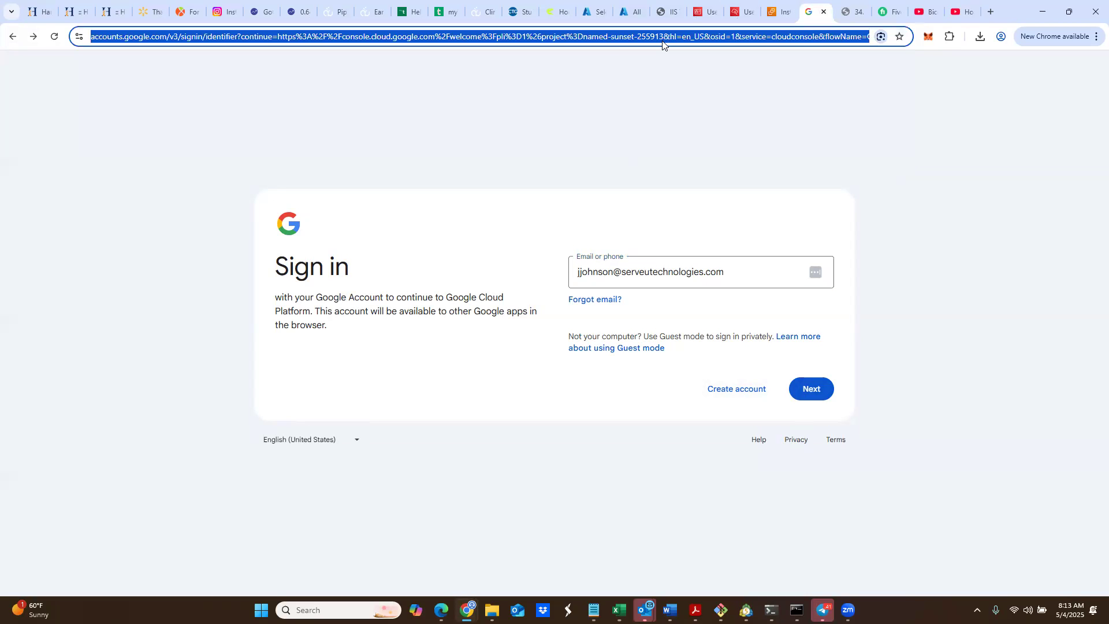
type("goog")
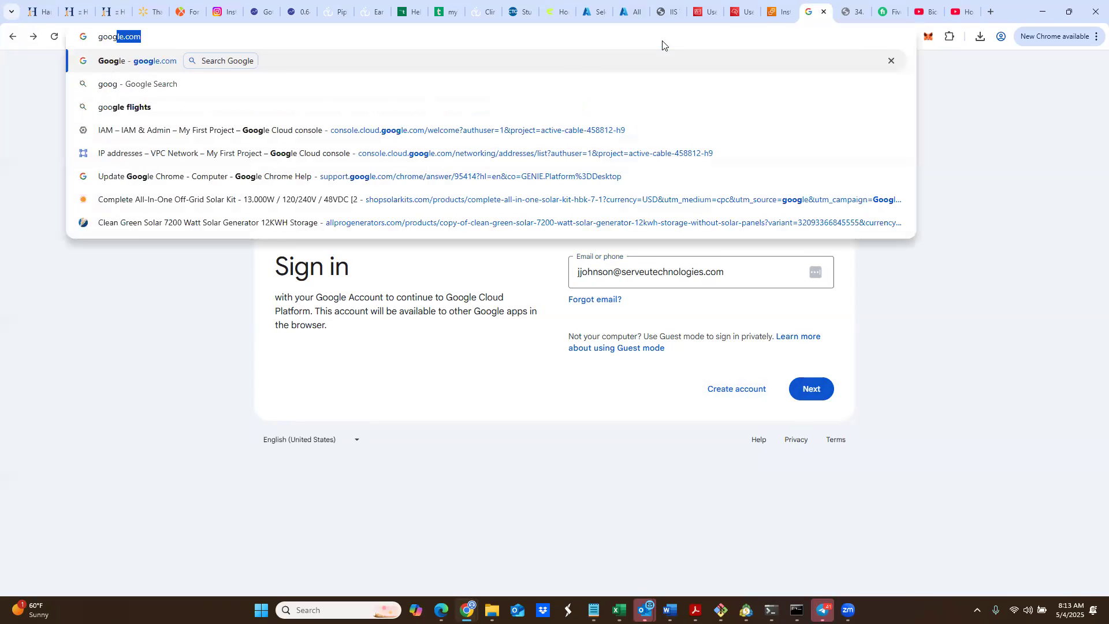
key("Return")
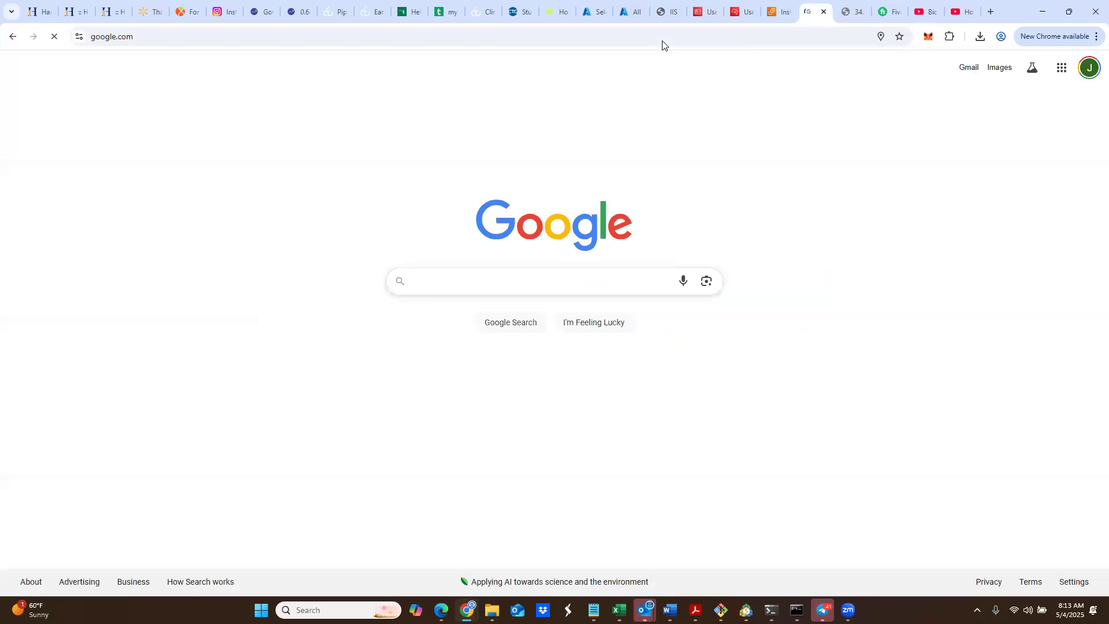
type("google cloud")
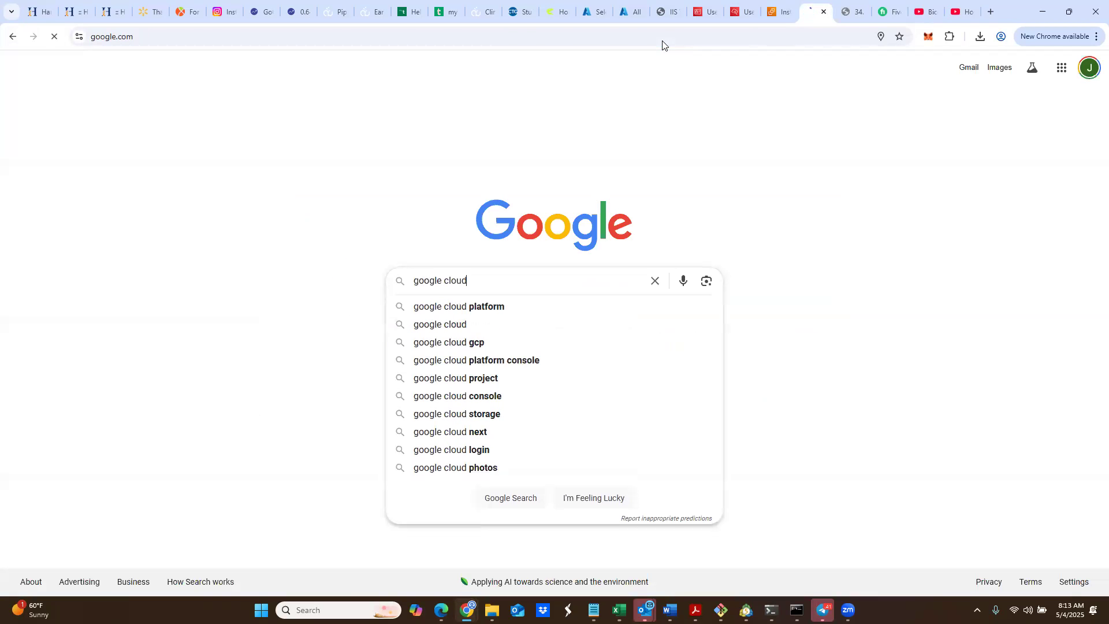
key("Return")
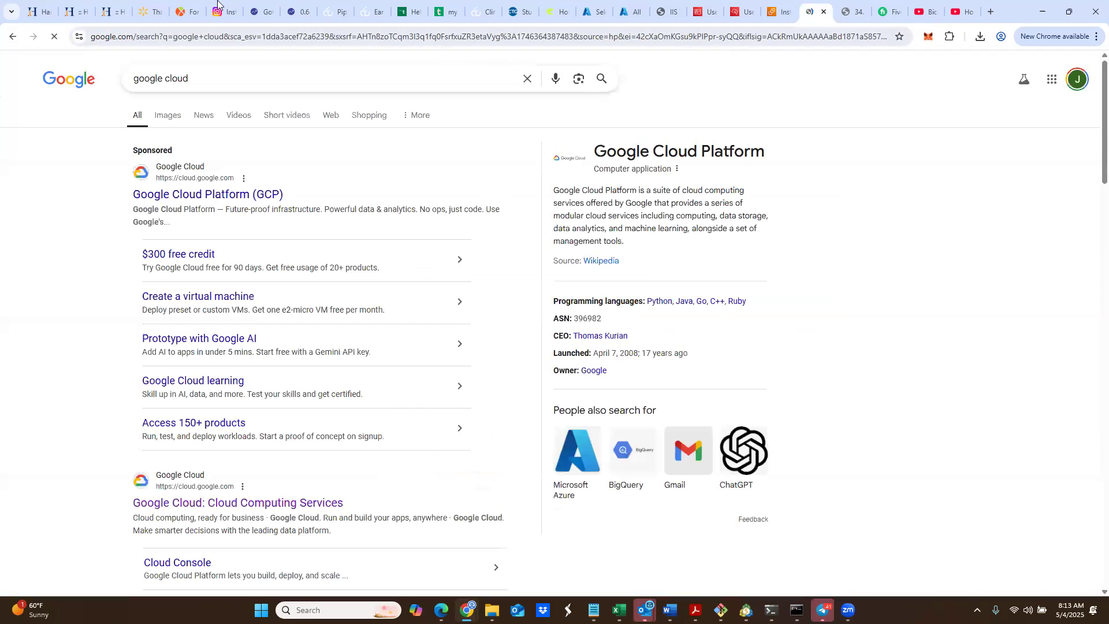
Go from the Google Cloud Platform result into the console and open IAM & Admin for My First Project
left_click(199, 196)
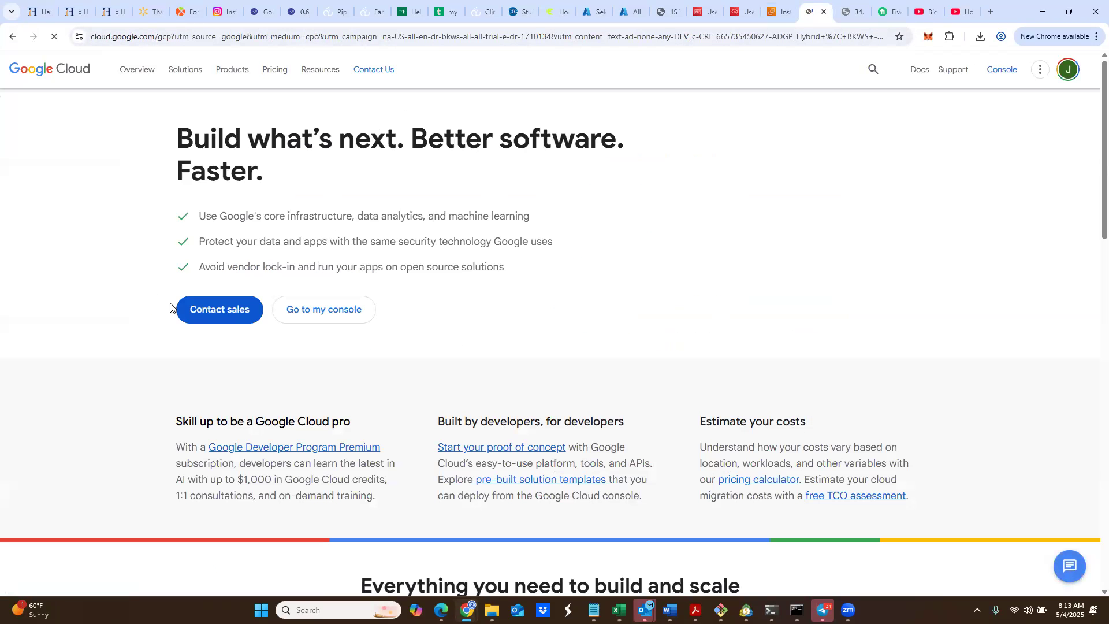
left_click(317, 323)
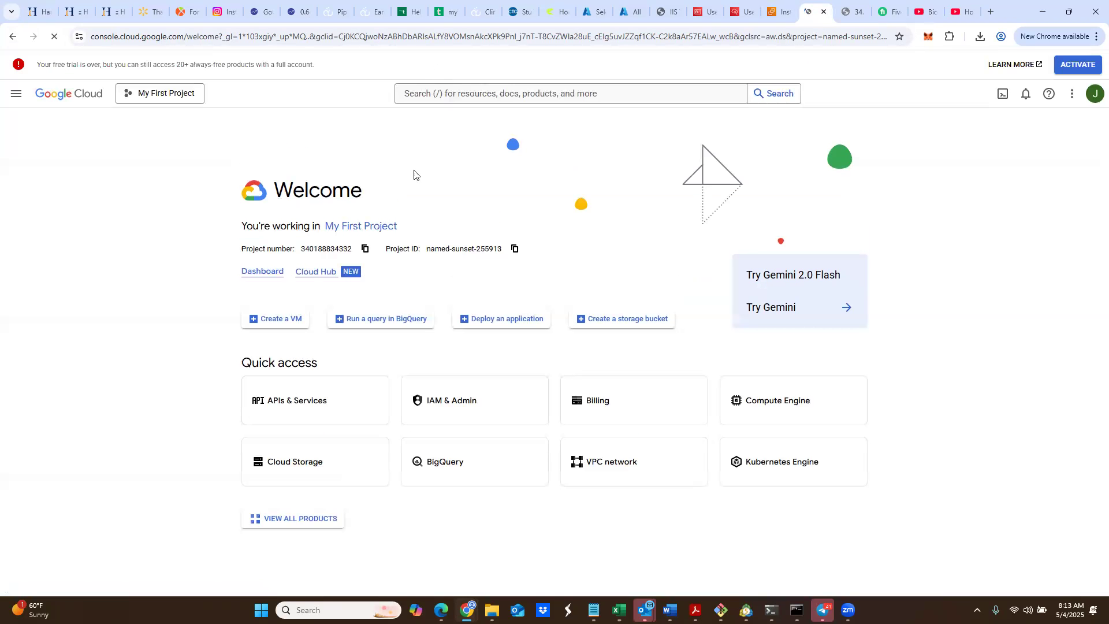
left_click(445, 397)
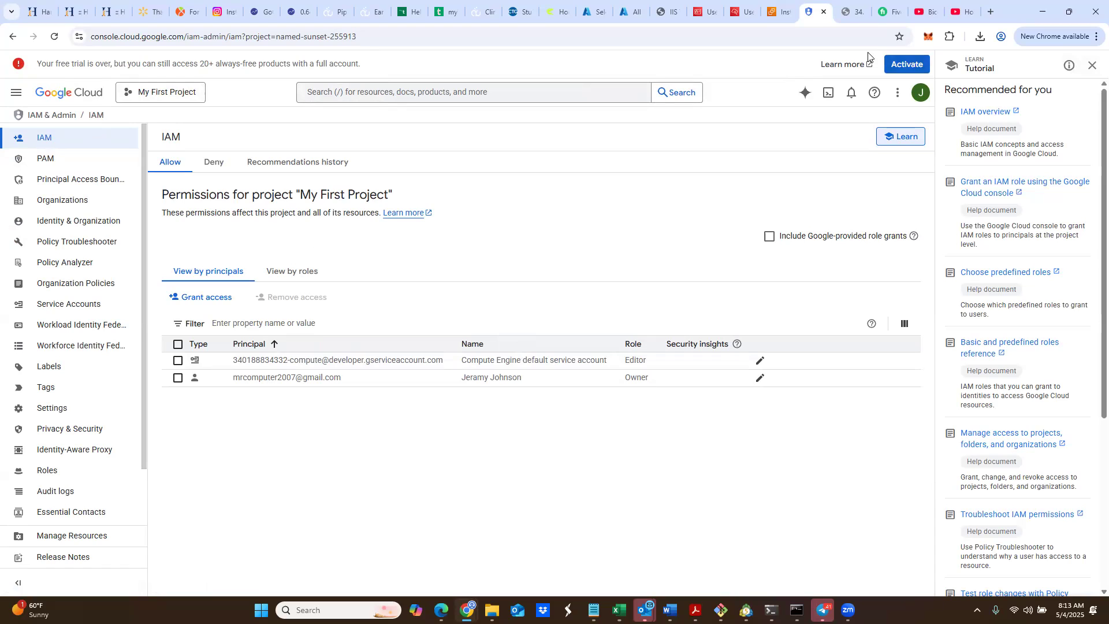
Close the IAM console tab and the unreachable 34.148.1.69 test-page tab, then start a new tab
left_click(823, 12)
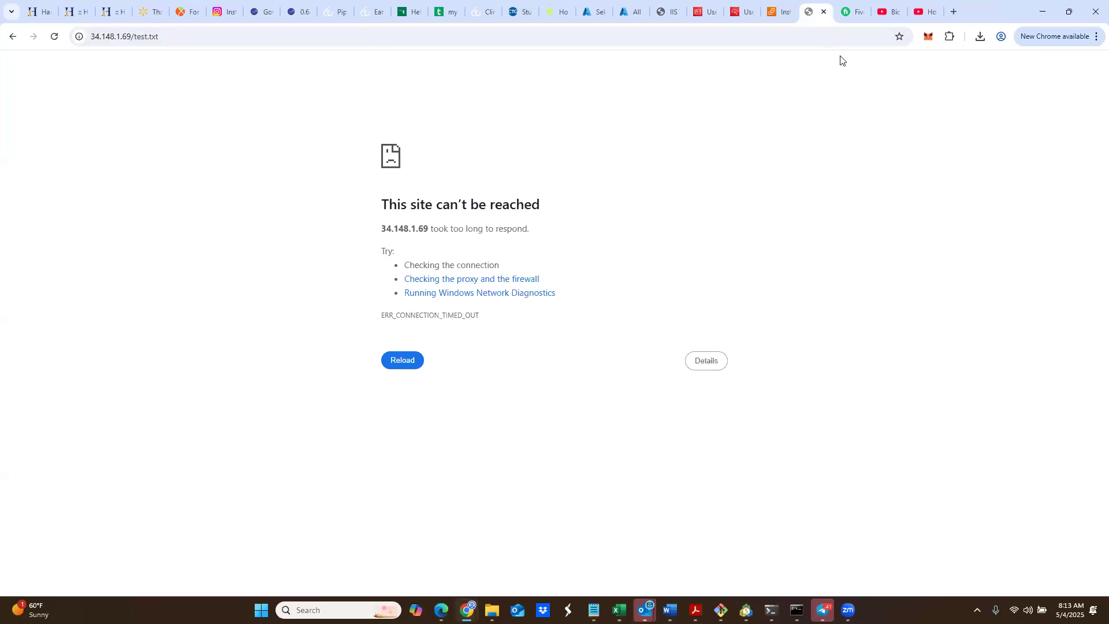
key("ctrl+w")
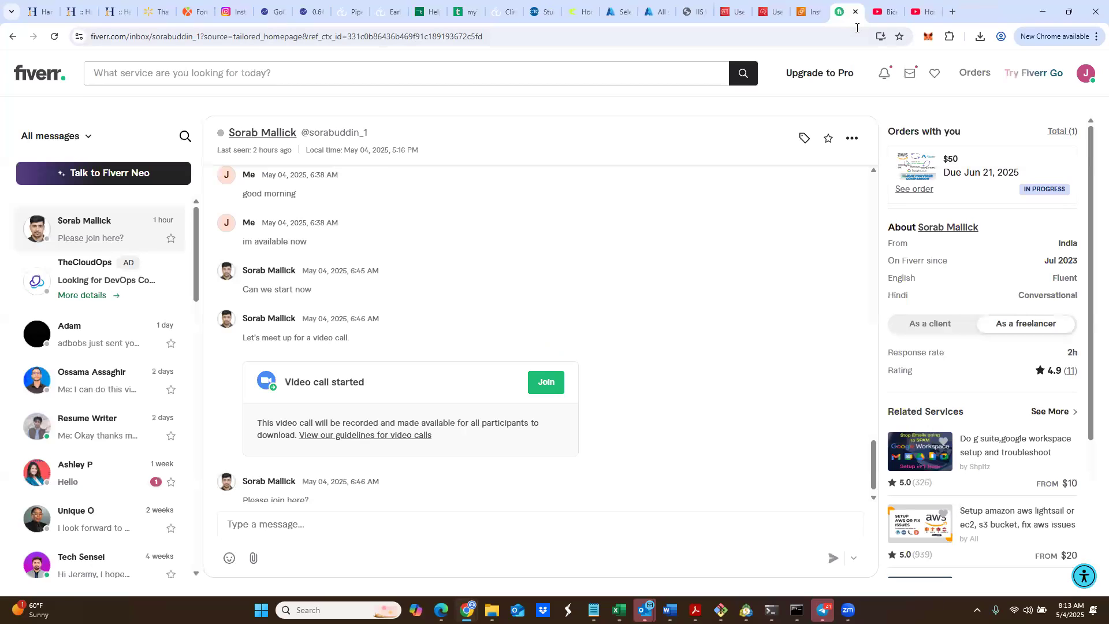
key("ctrl+t")
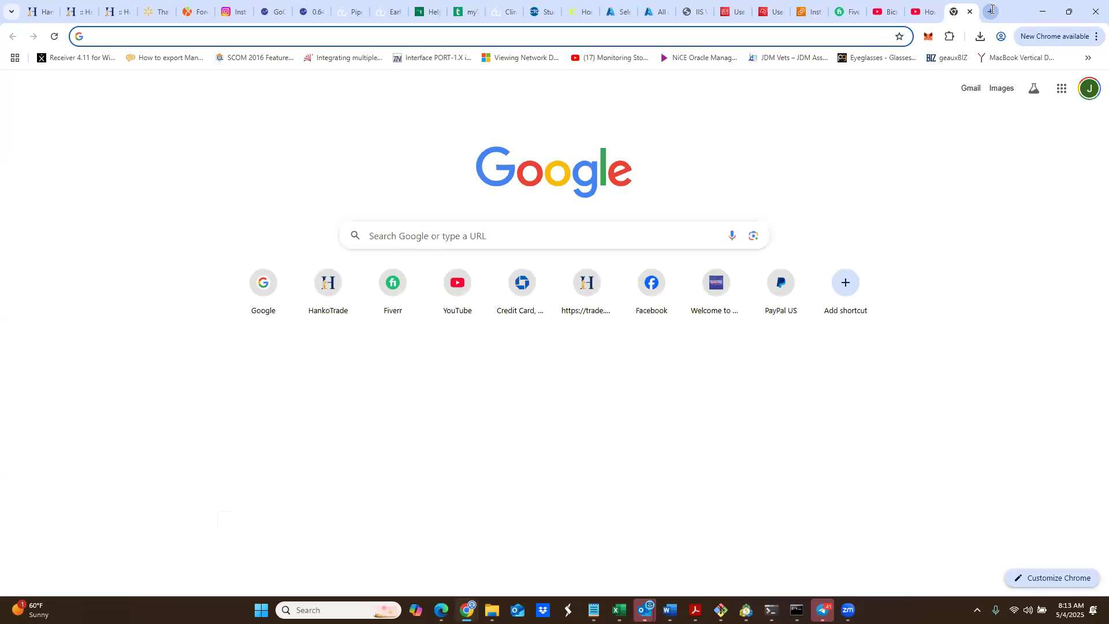
Search Google for 'gcp console', correcting typos along the way
left_click(410, 238)
type("gh")
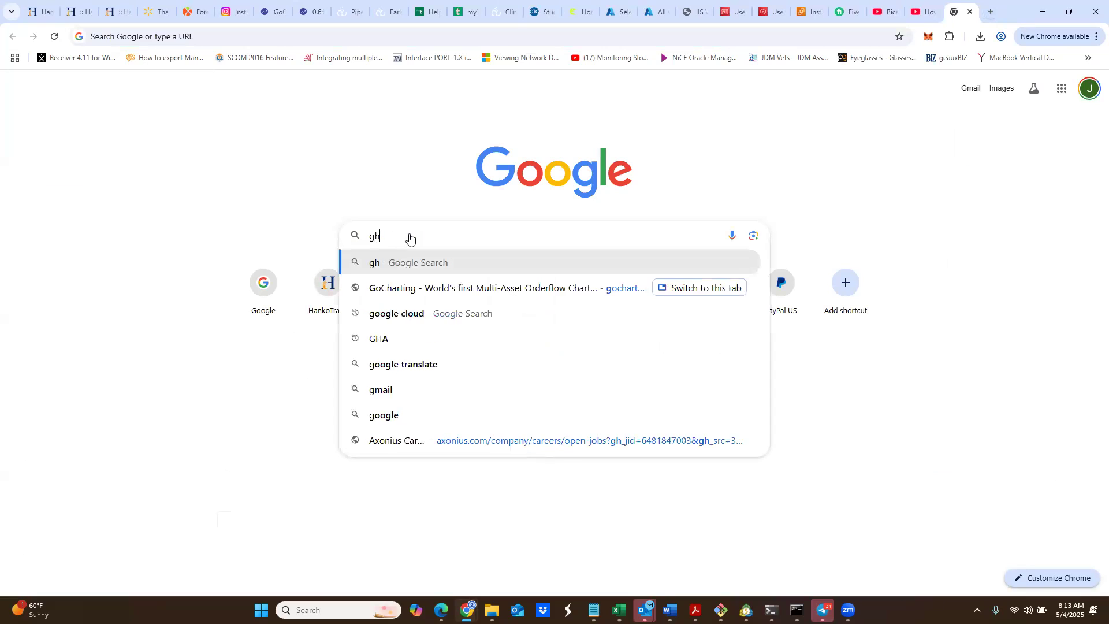
key("BackSpace")
type("oo")
key("BackSpace")
key("BackSpace")
type("cp co")
type("u")
key("BackSpace")
type("n")
key("Return")
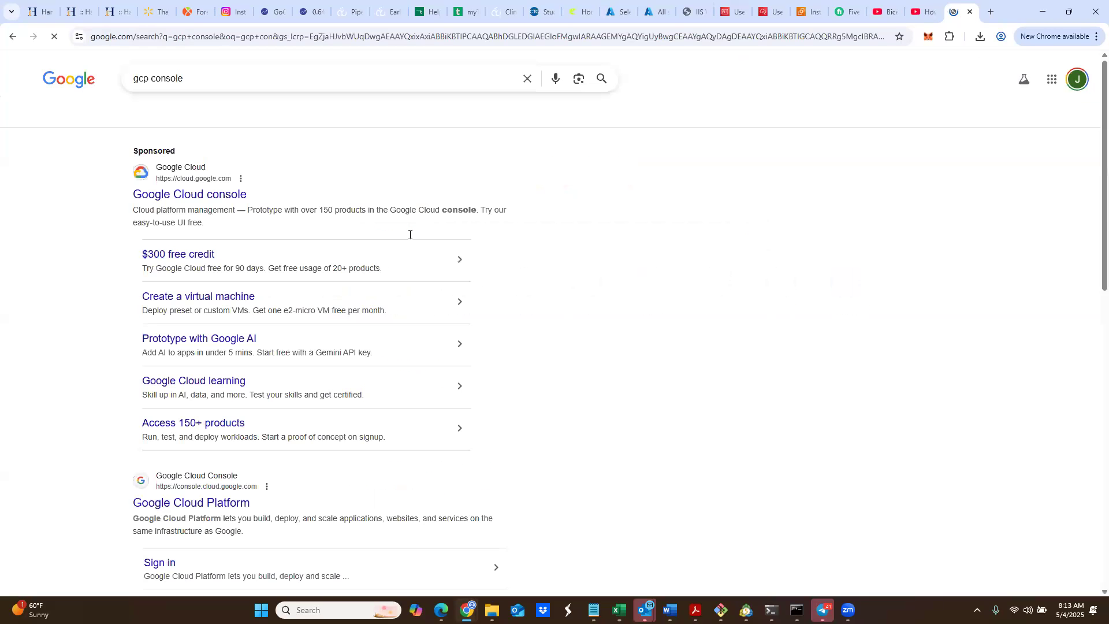
Open the Google Cloud console result and switch to the organization account
left_click(225, 196)
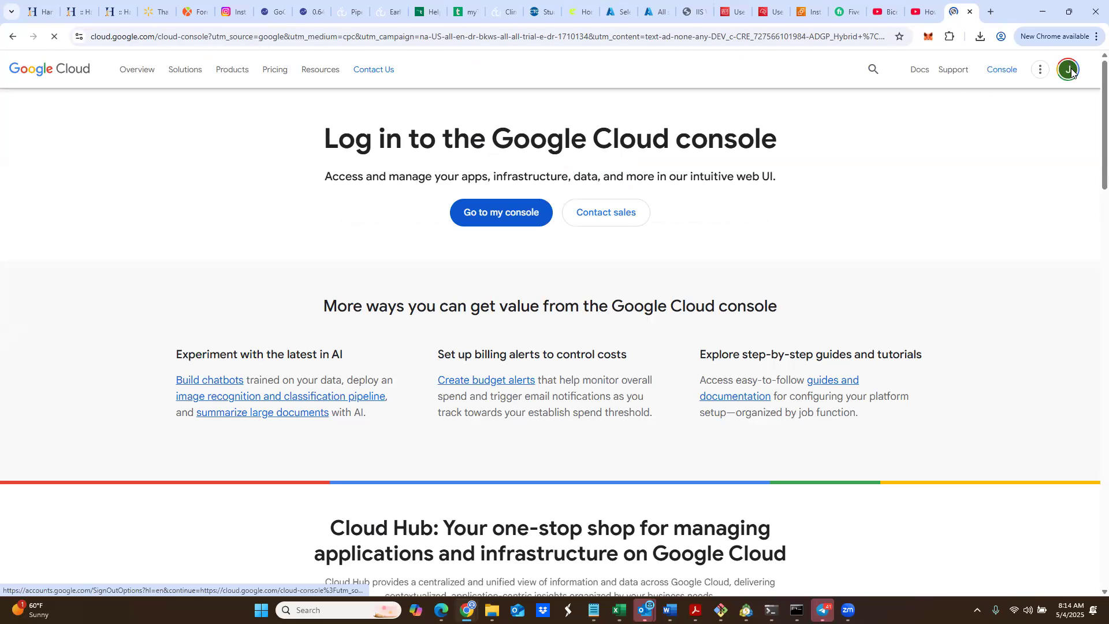
left_click(1069, 69)
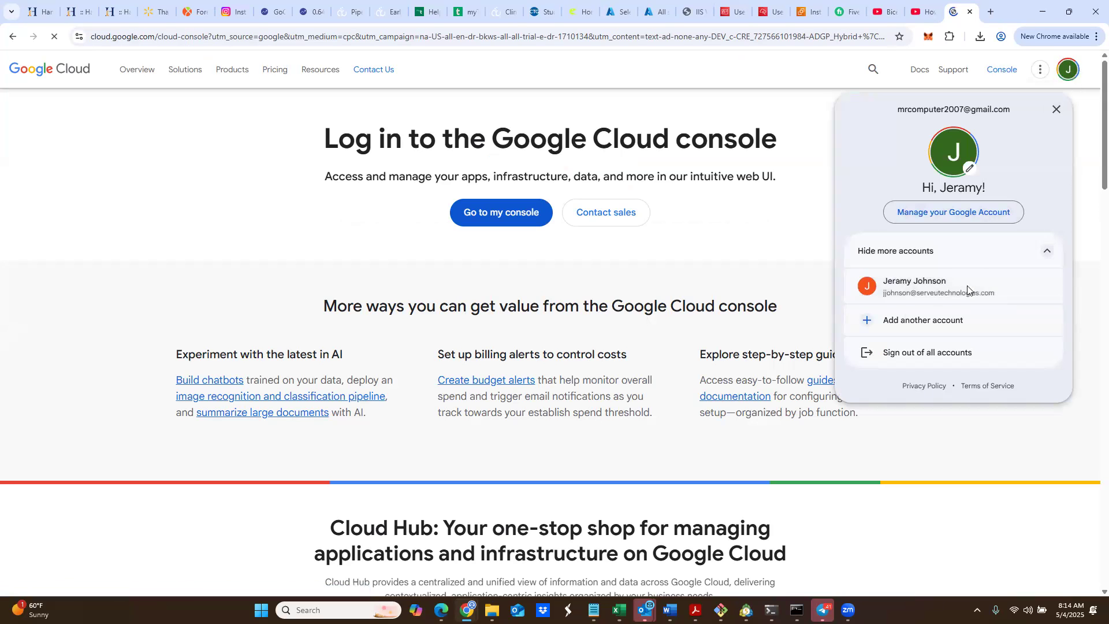
left_click(982, 290)
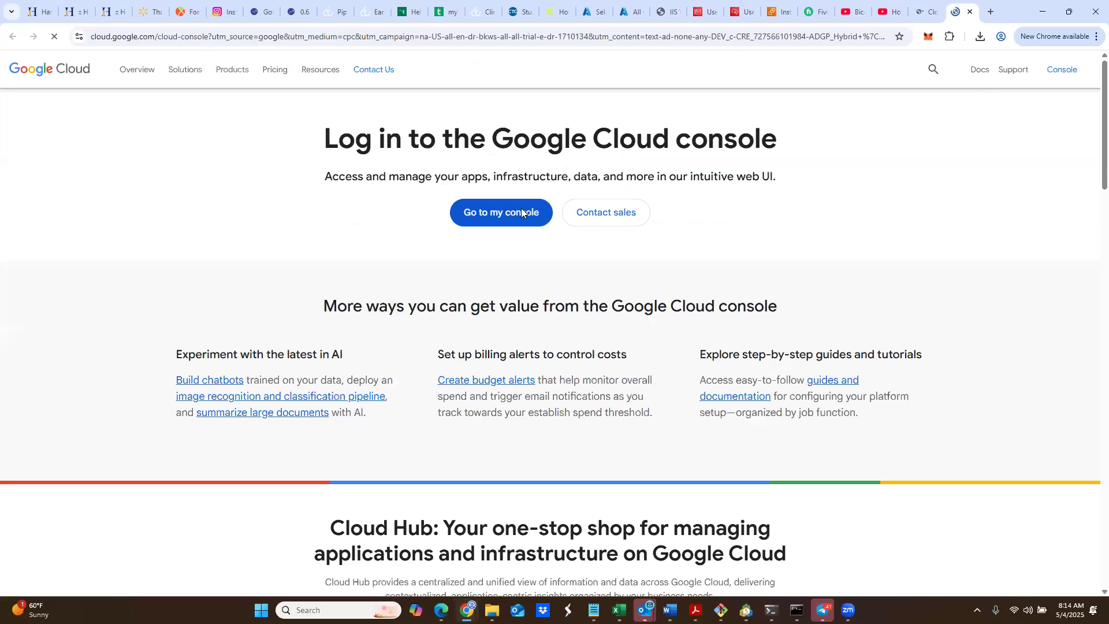
Enter the Cloud console and close the leftover login tab
left_click(521, 208)
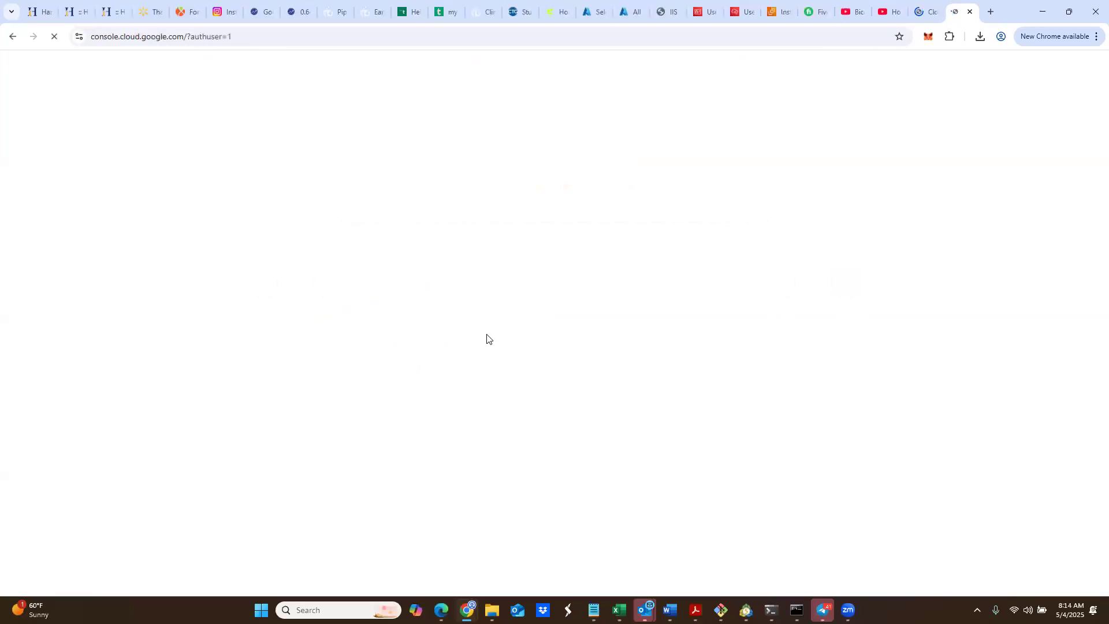
left_click(933, 10)
left_click(933, 11)
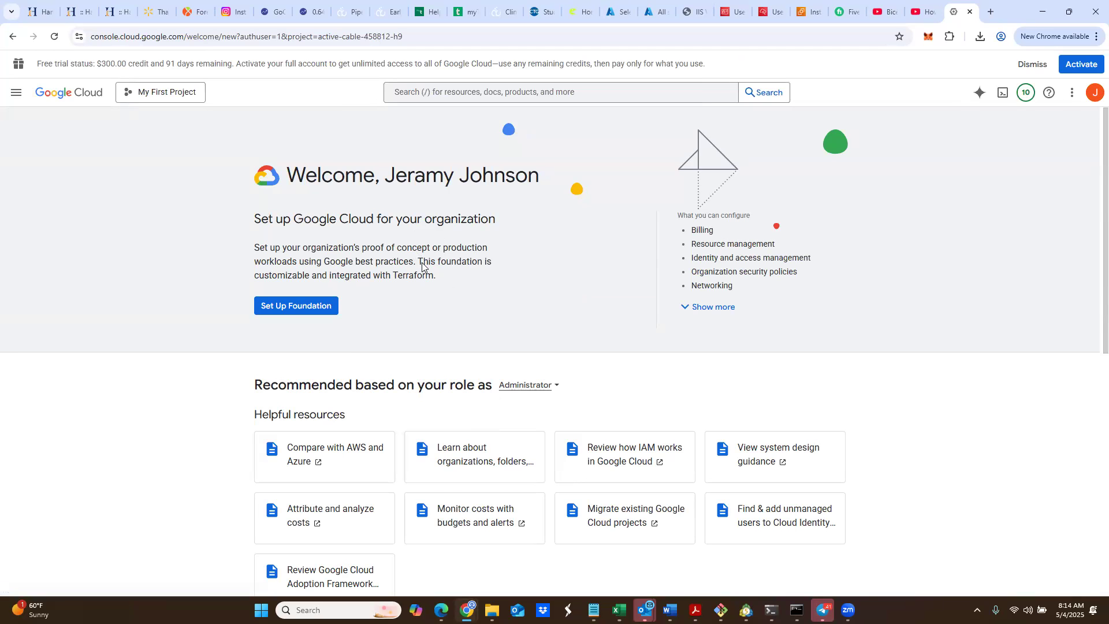
Search the console for IAM, open My First Project's IAM page, and start Grant access
left_click(452, 96)
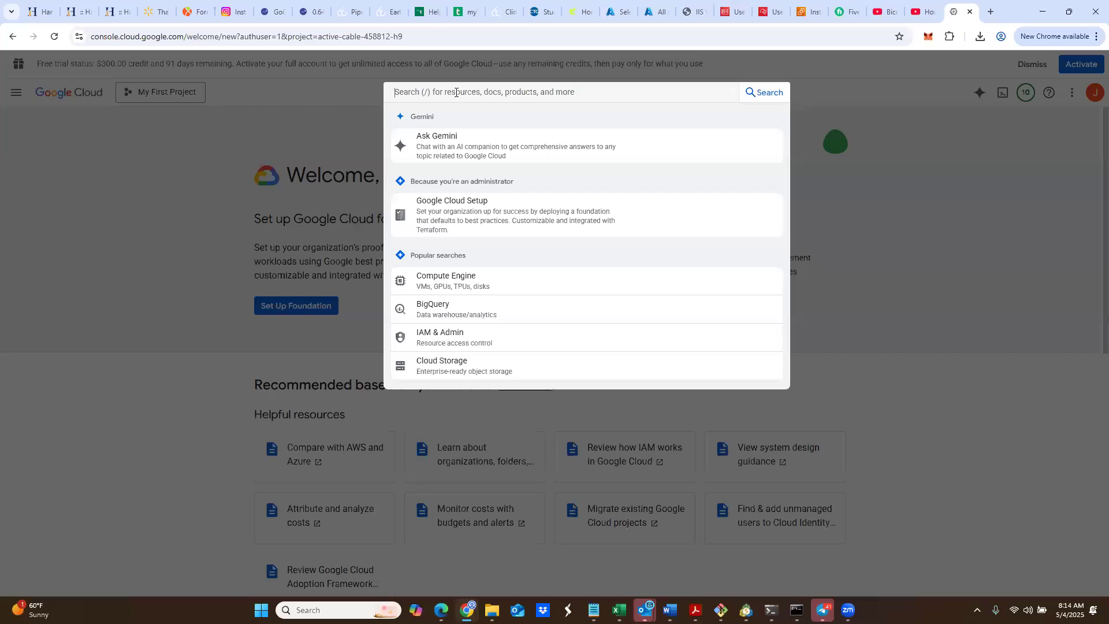
type("IAM")
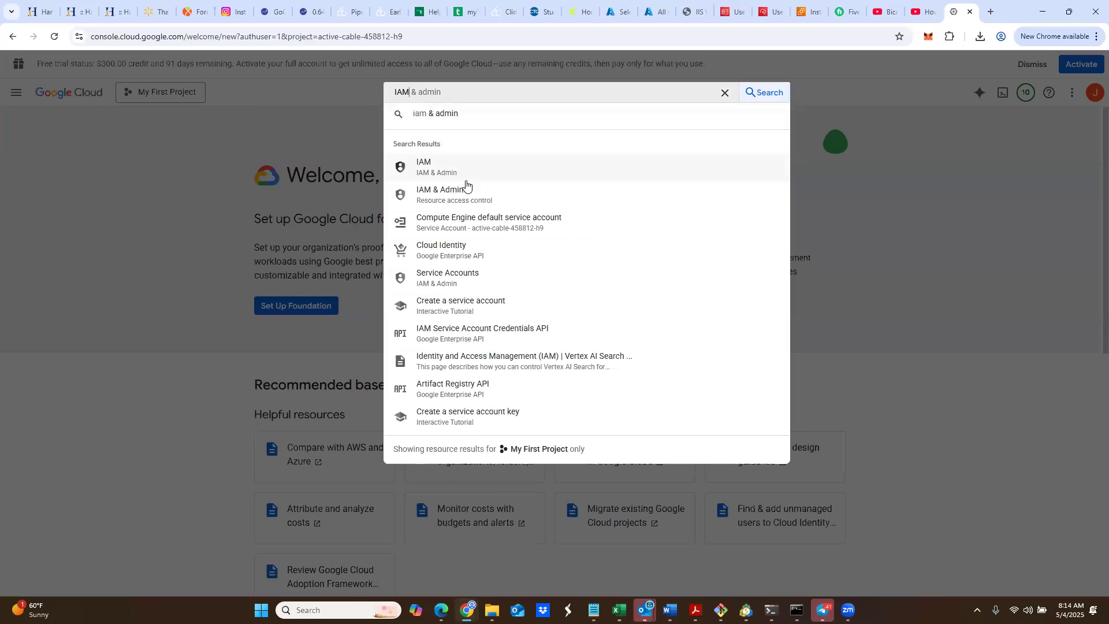
left_click(461, 180)
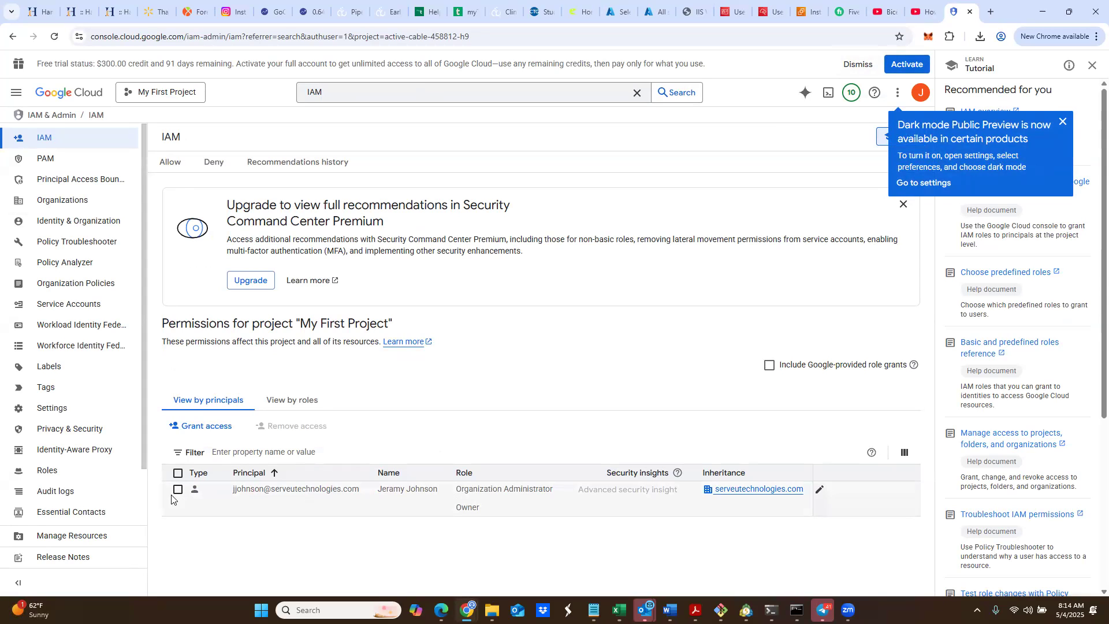
left_click(206, 427)
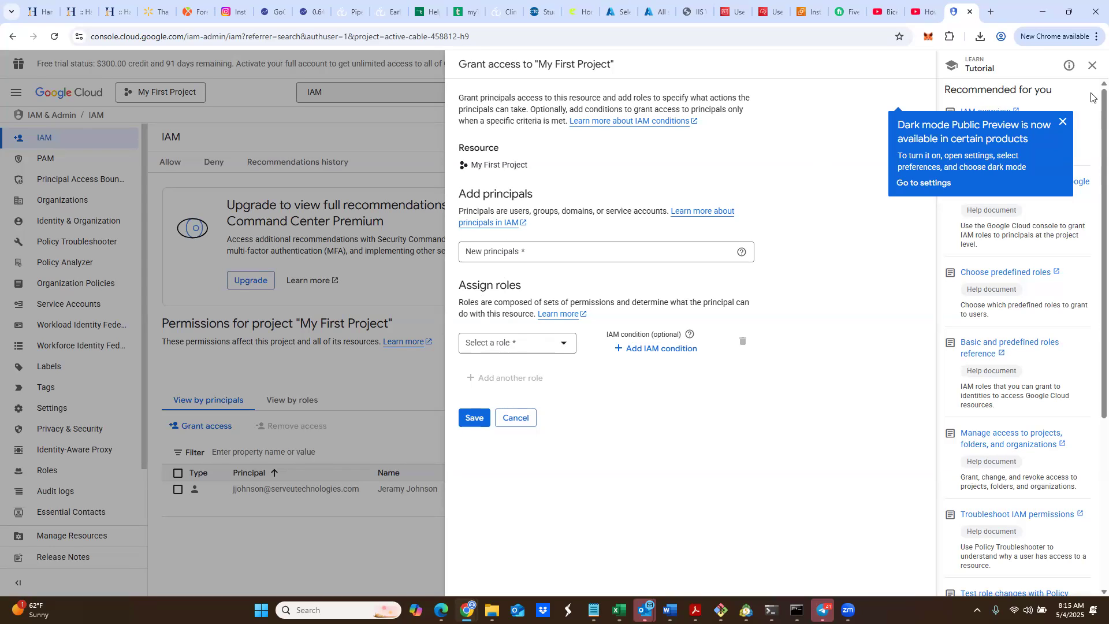
Dismiss the dark-mode notice and add the external Yahoo account as the only new principal
left_click(1063, 121)
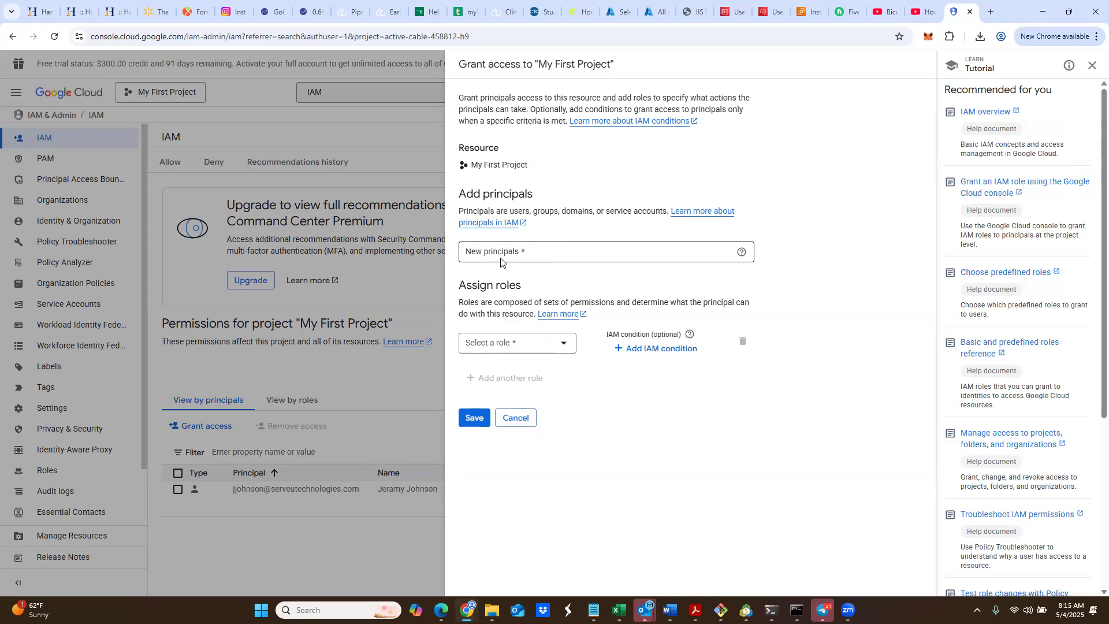
left_click(556, 249)
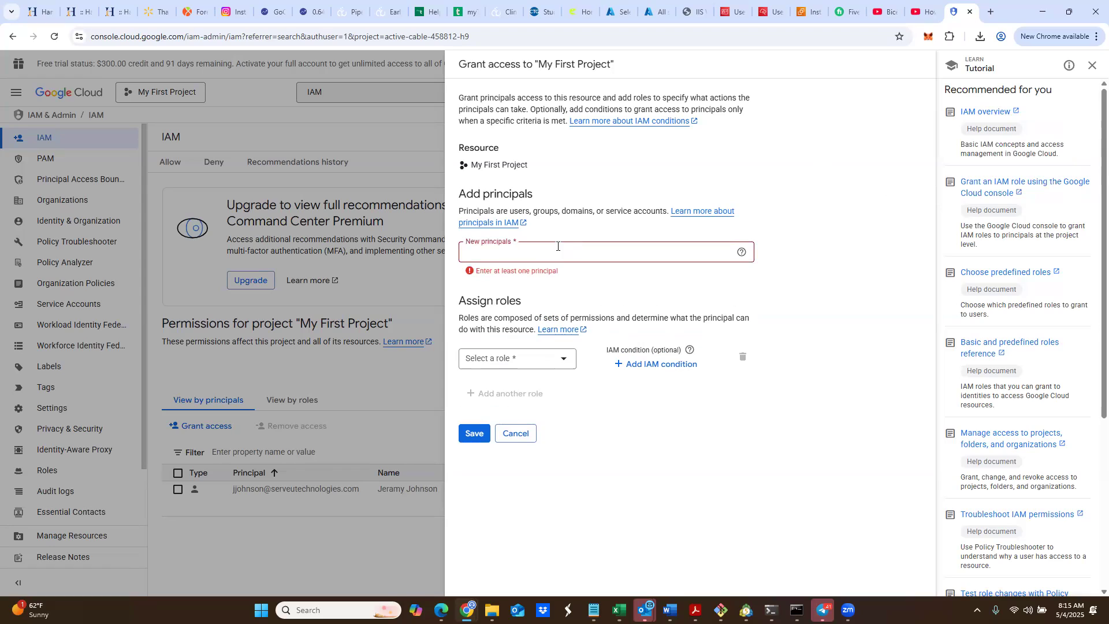
left_click(576, 252)
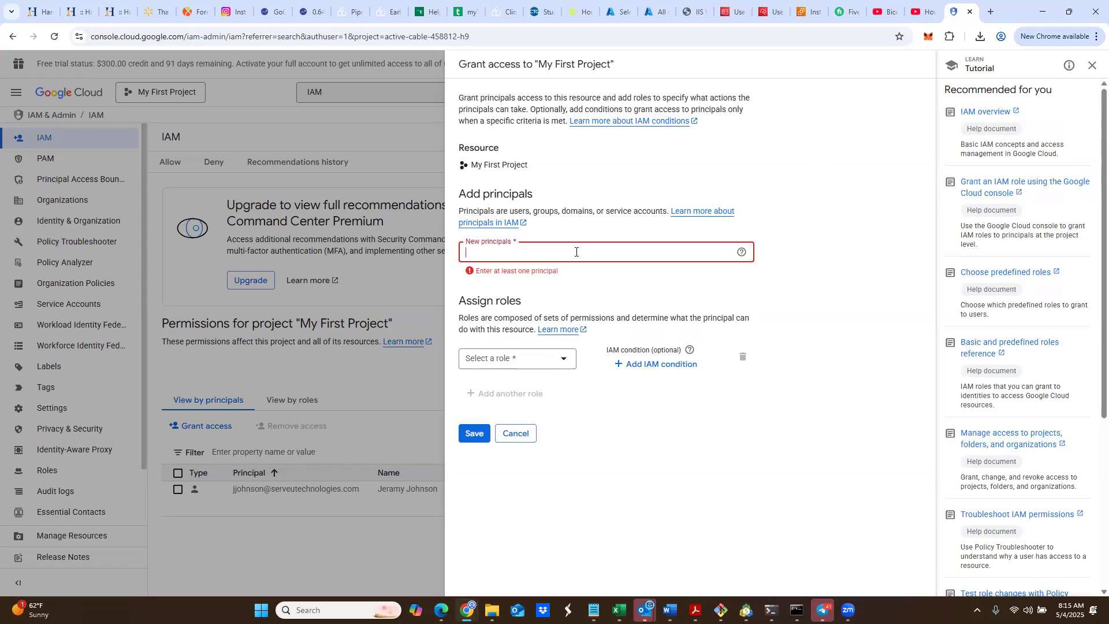
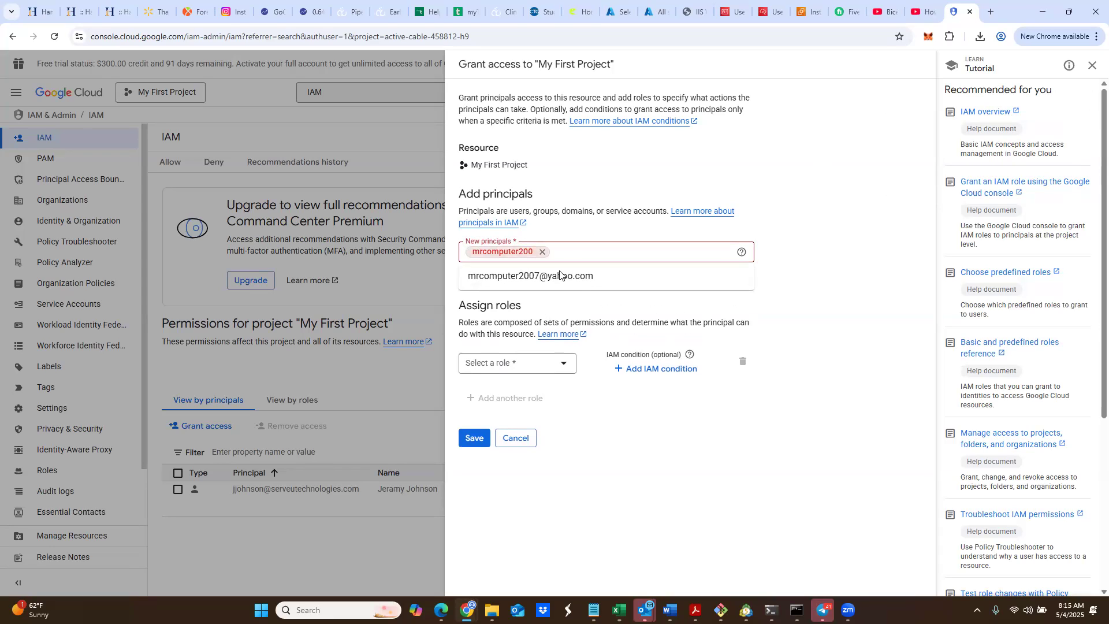
left_click(560, 275)
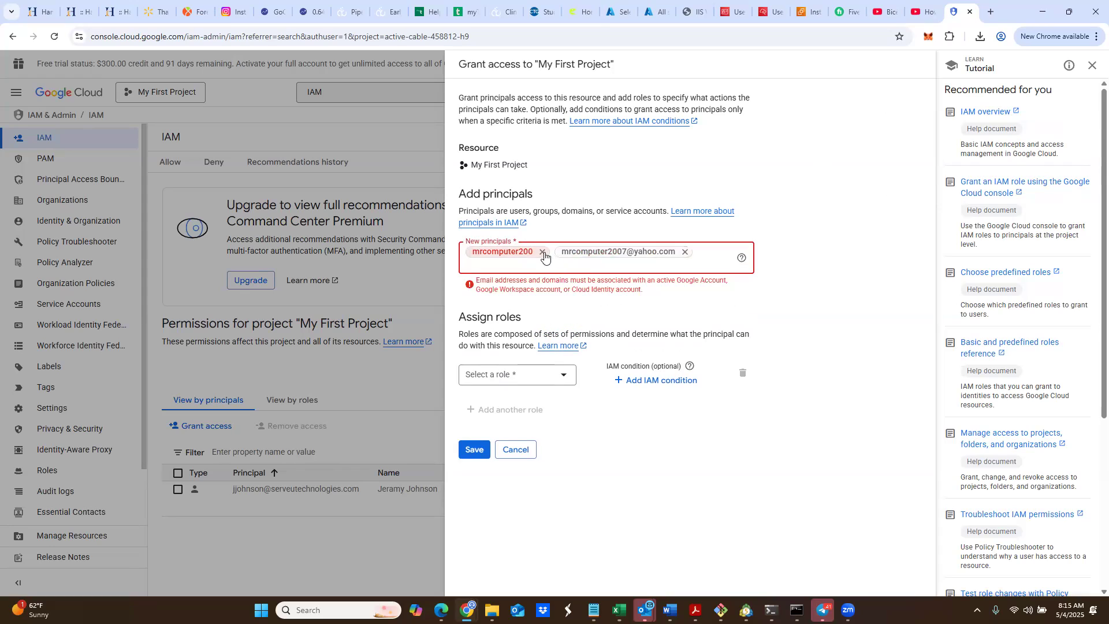
left_click(542, 252)
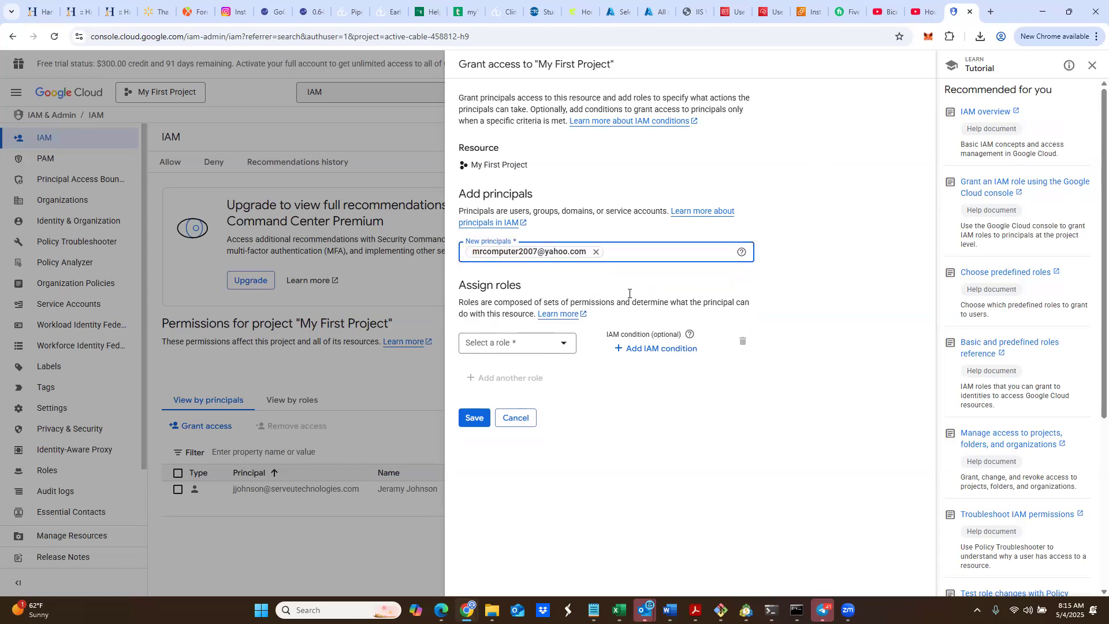
left_click(521, 348)
left_click(519, 345)
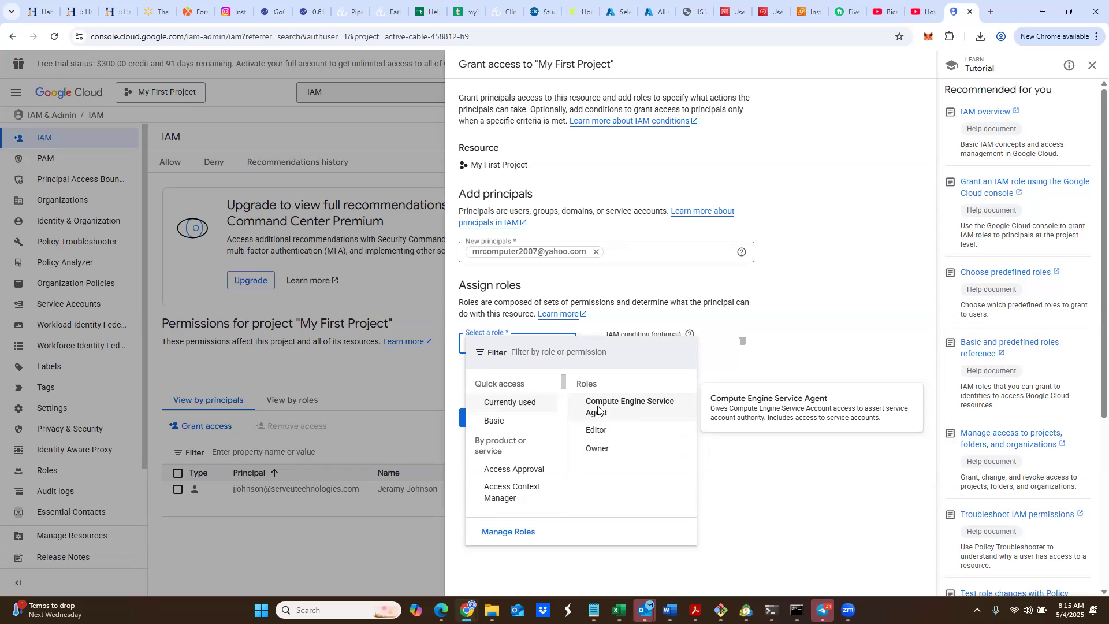
Assign the Basic > Viewer role to the Yahoo principal and save the grant
left_click(529, 421)
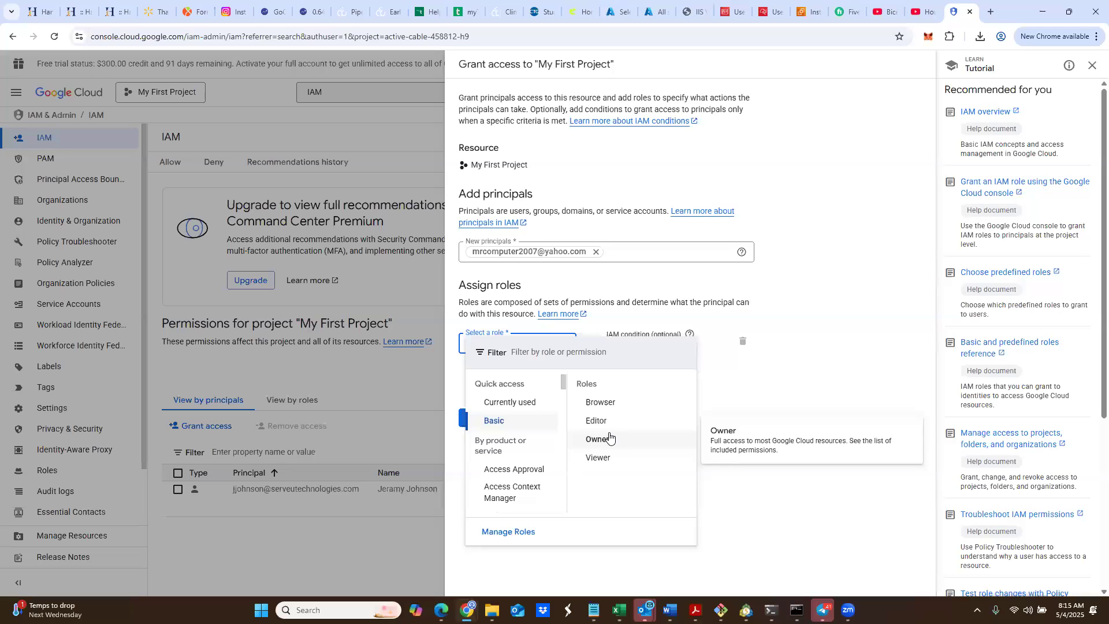
left_click(612, 457)
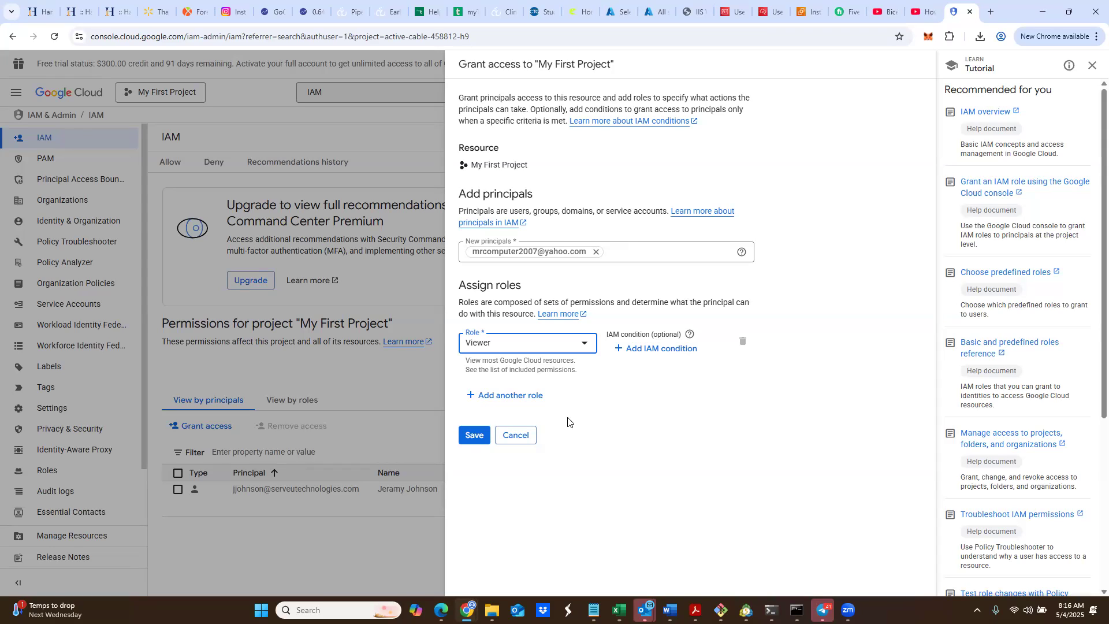
left_click(474, 437)
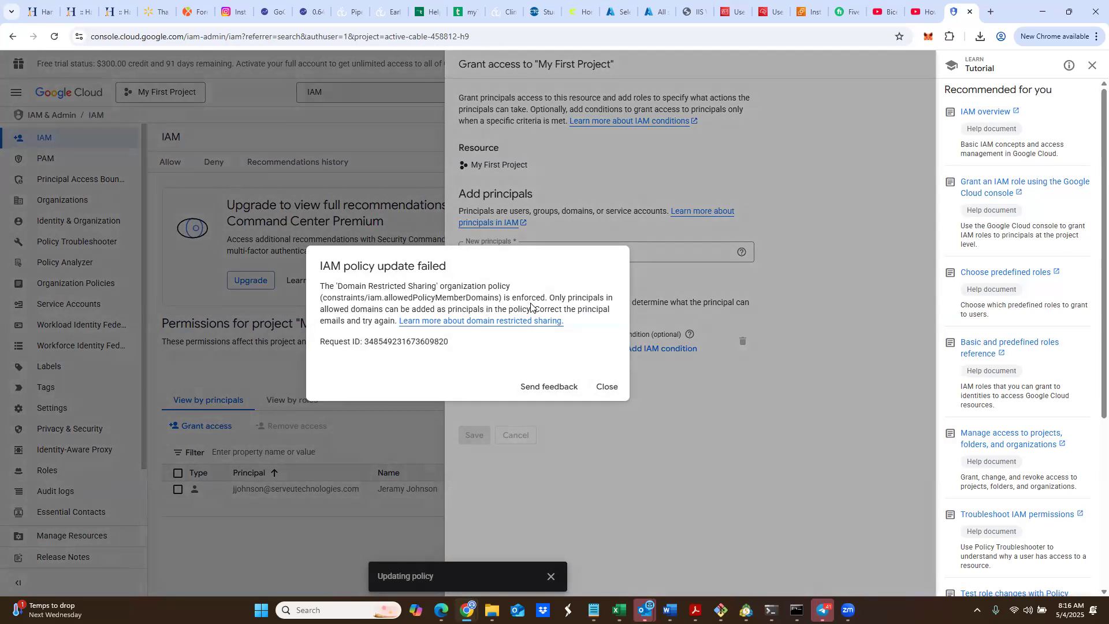
Close the policy-failure dialog, clear all principal entries, cancel the form, and dismiss the updating-policy notice
left_click(607, 387)
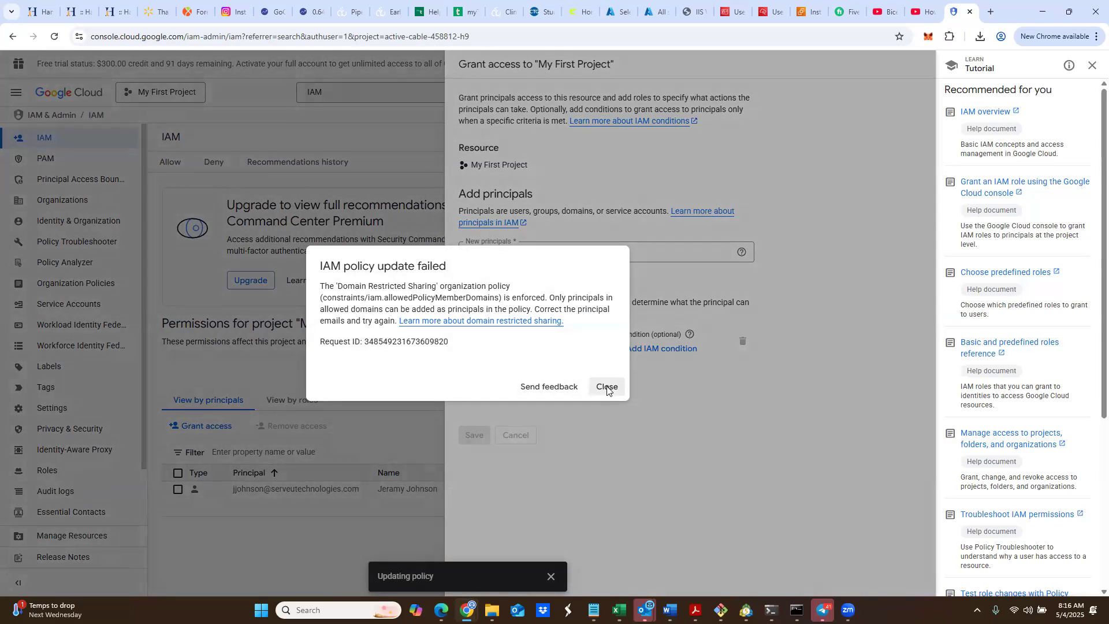
left_click(596, 251)
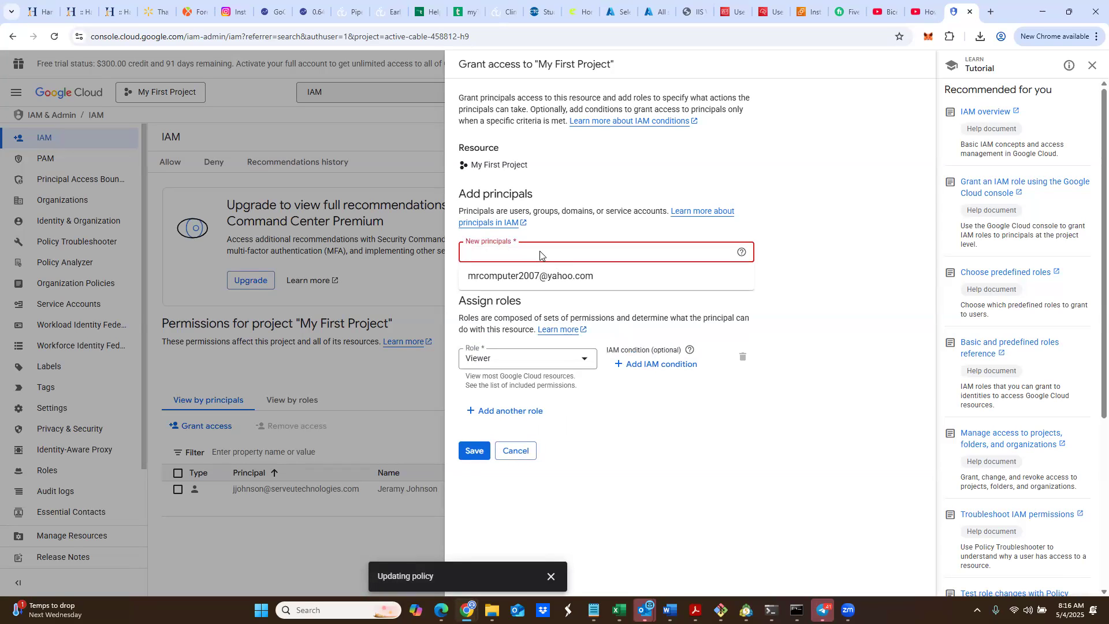
type("mr")
key("Return")
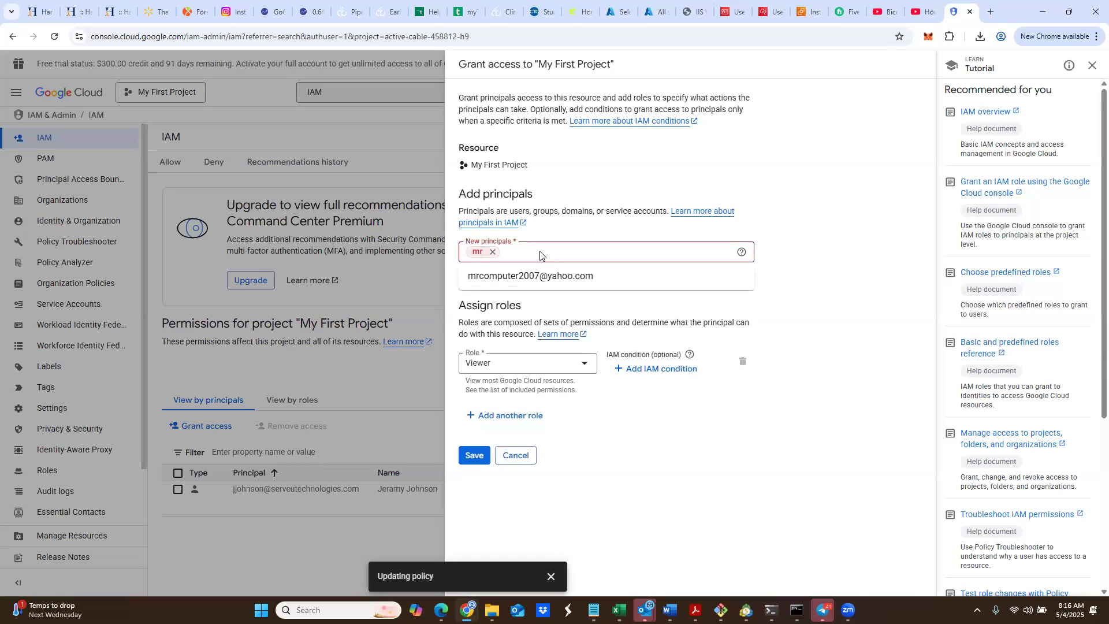
left_click(493, 251)
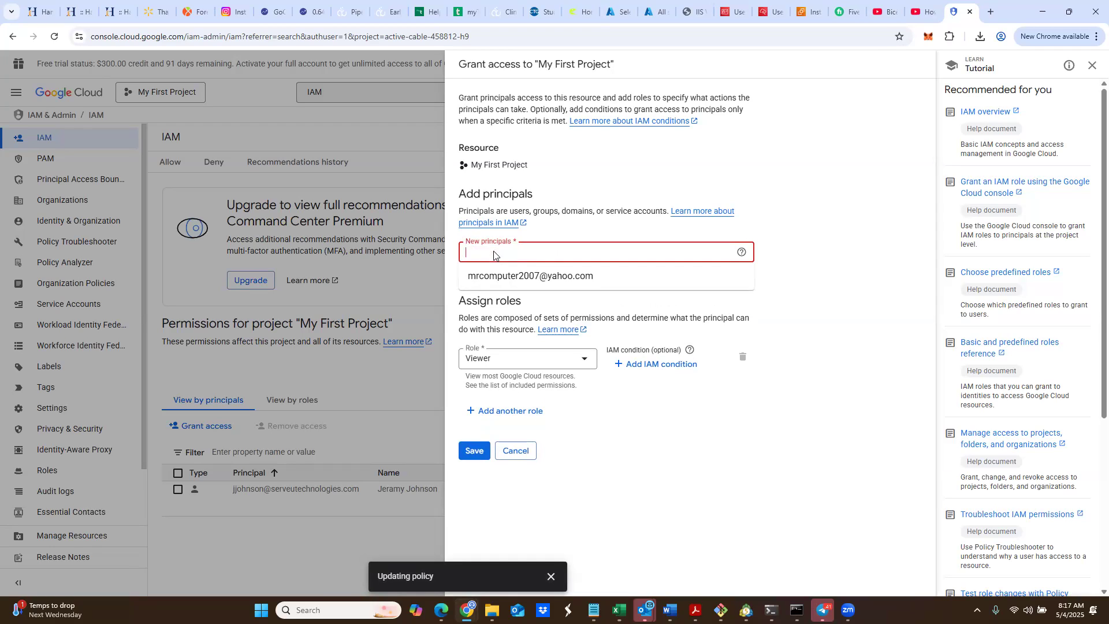
left_click(516, 453)
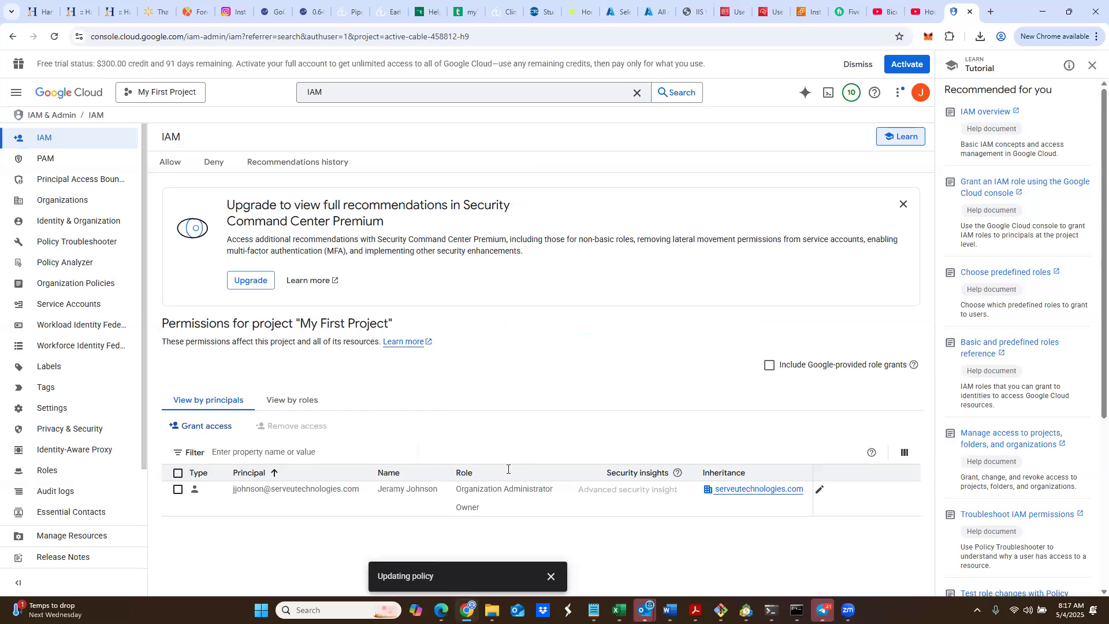
left_click(556, 578)
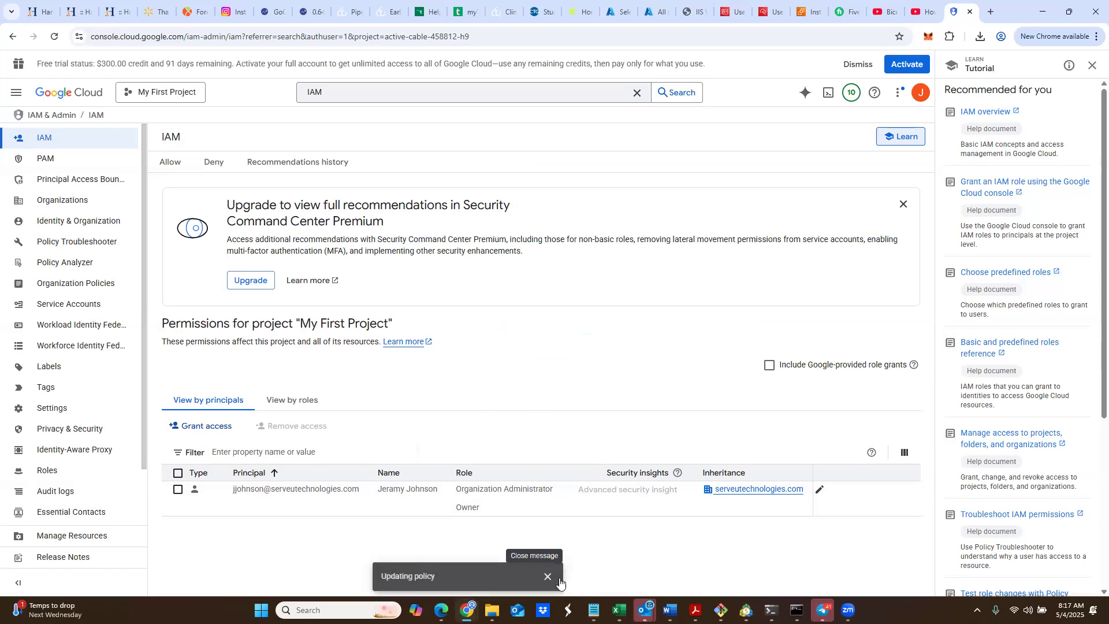